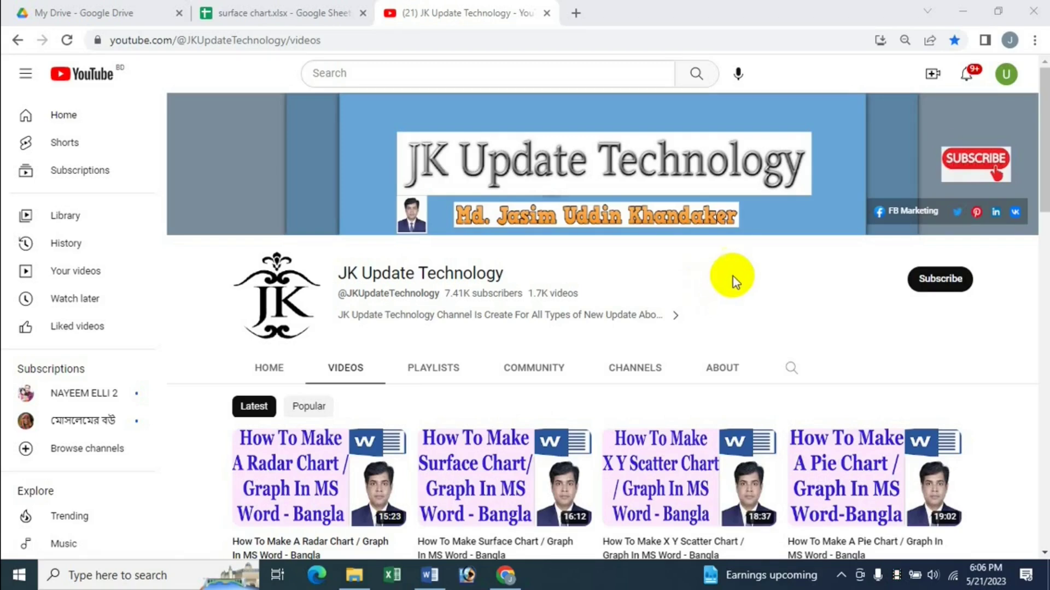
Switch from Chrome to the Word document holding the Sugar Price table
{"action": "left_click", "coordinate": [430, 574]}
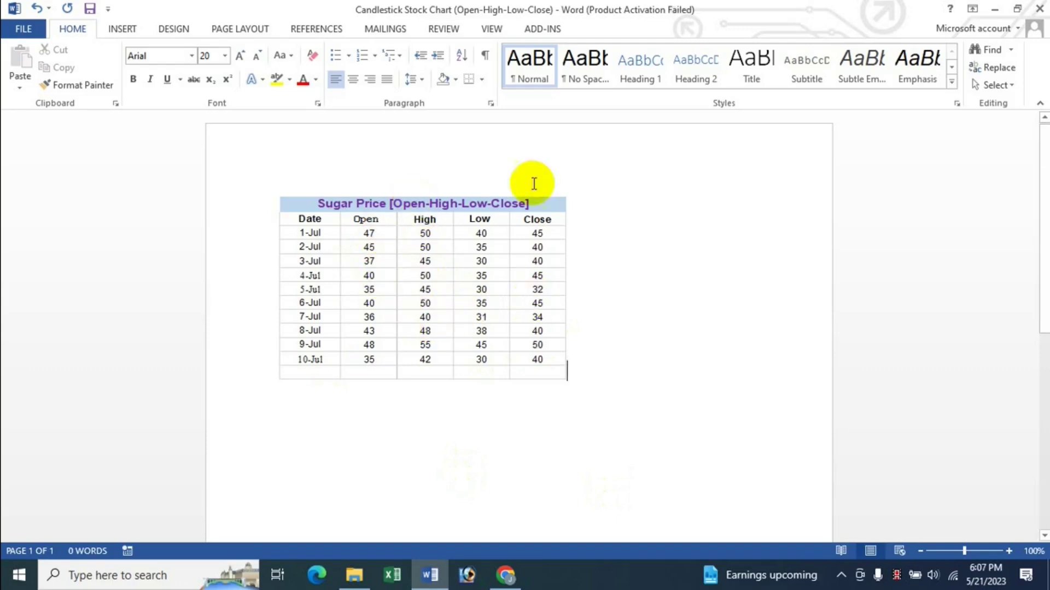
Copy cells A2:E12, Date through 10-Jul, from the embedded Sugar Price worksheet, then exit editing
{"action": "left_click", "coordinate": [385, 267]}
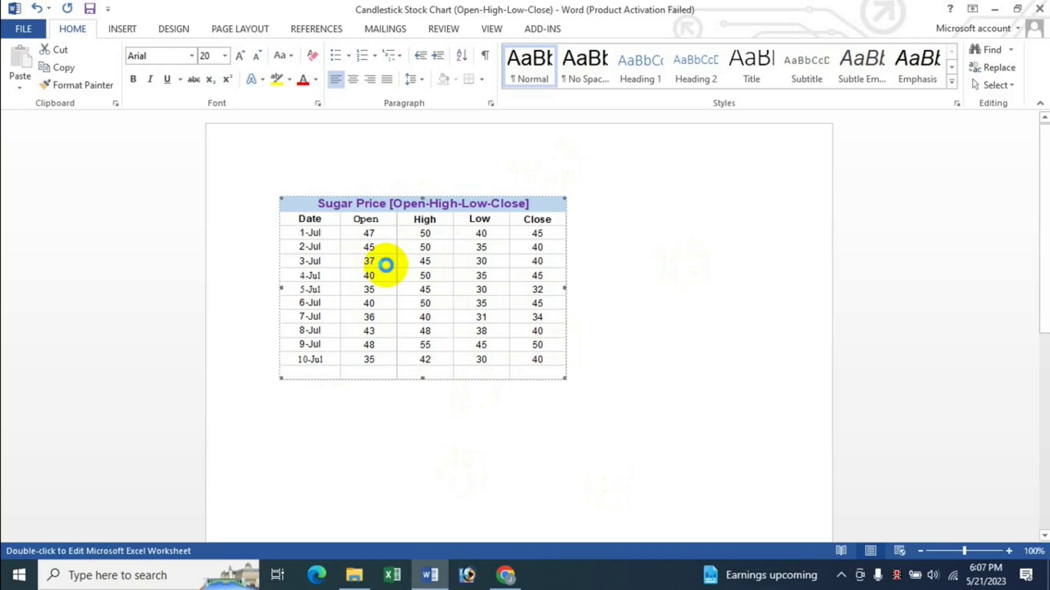
{"action": "double_click", "coordinate": [386, 265]}
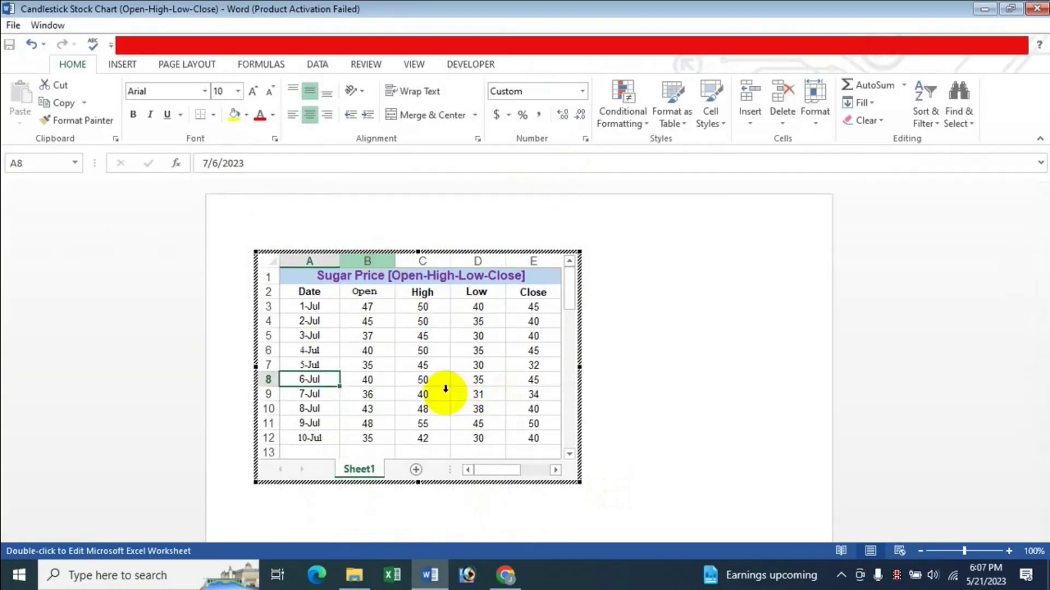
{"action": "left_click", "coordinate": [674, 431]}
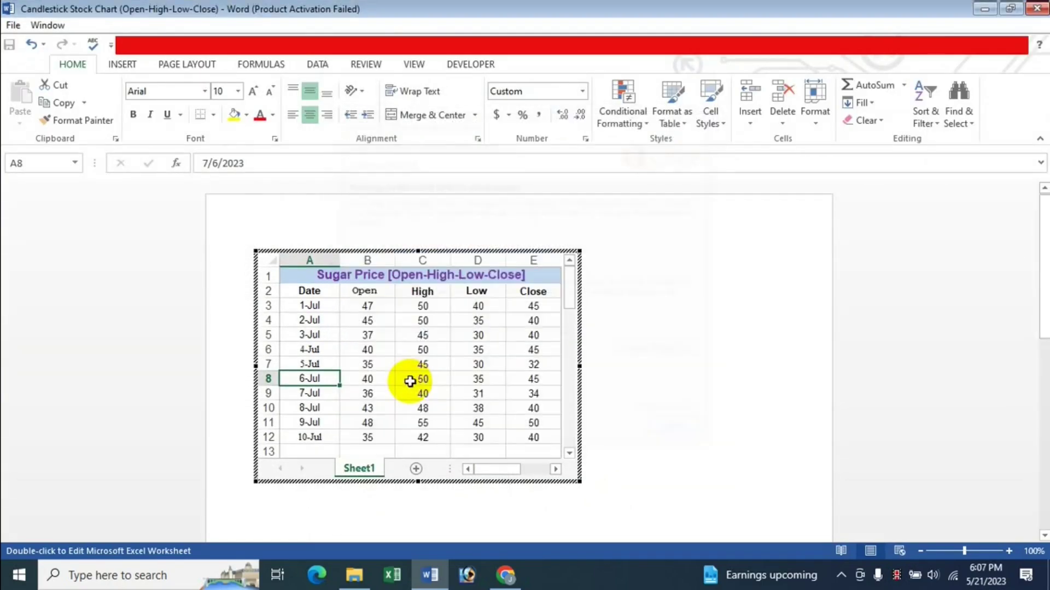
{"action": "left_click", "coordinate": [344, 323]}
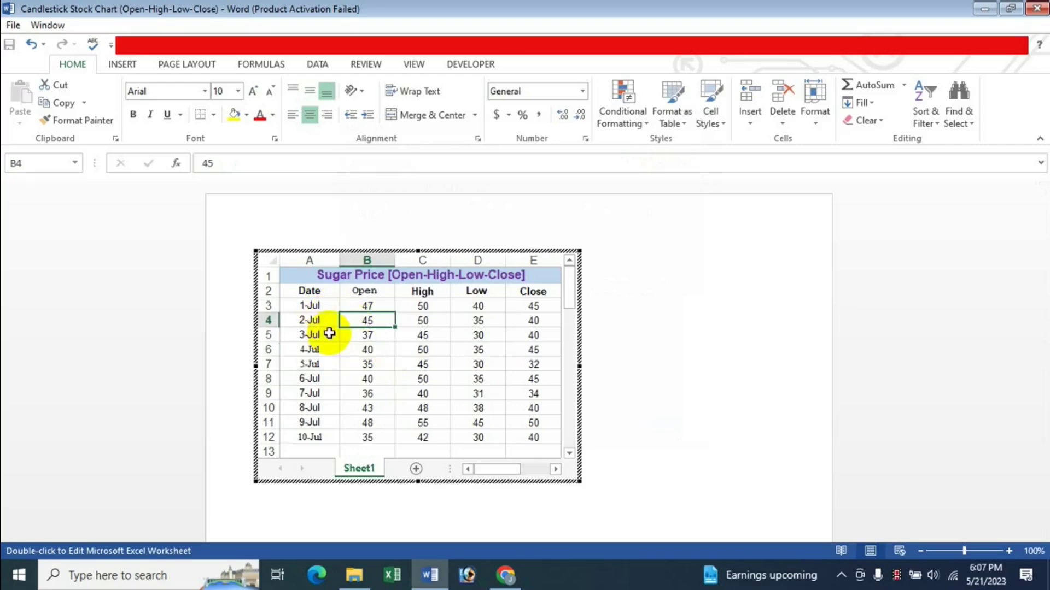
{"action": "left_click_drag", "start_coordinate": [305, 292], "coordinate": [491, 386]}
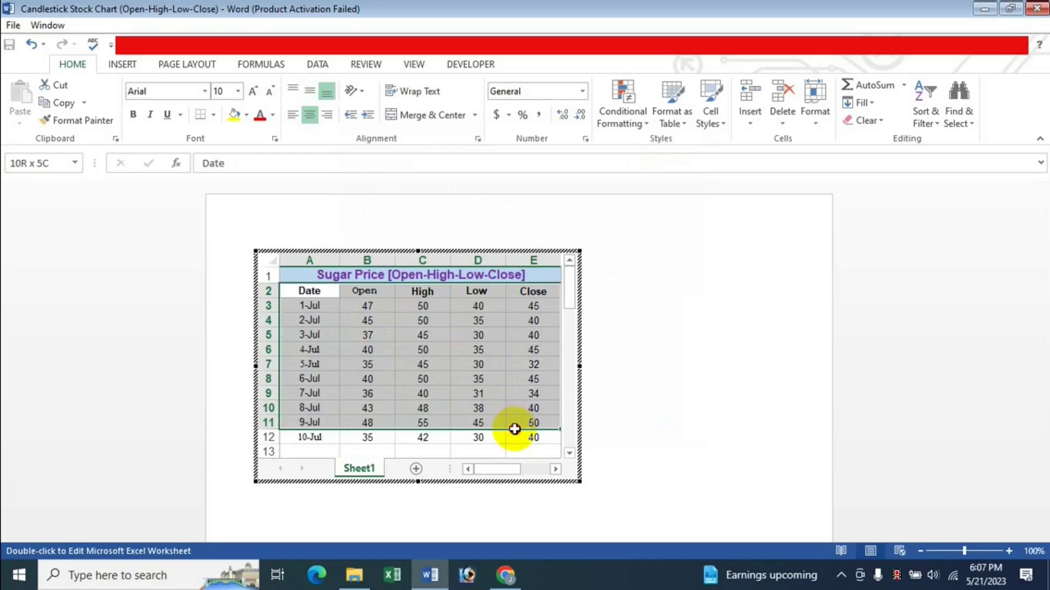
{"action": "left_click_drag", "start_coordinate": [491, 386], "coordinate": [517, 437]}
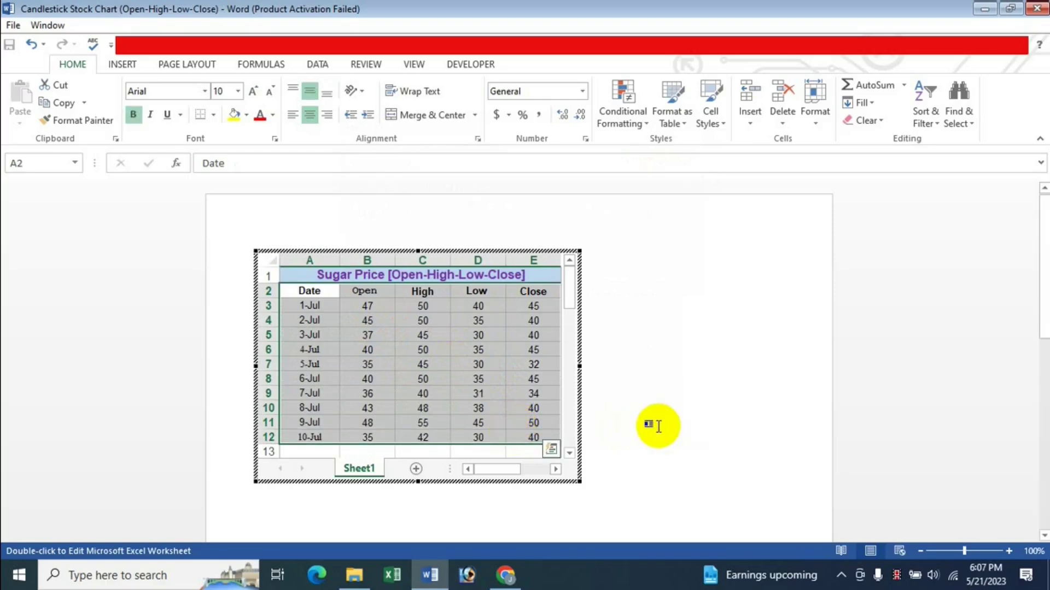
{"action": "key", "text": "ctrl+c"}
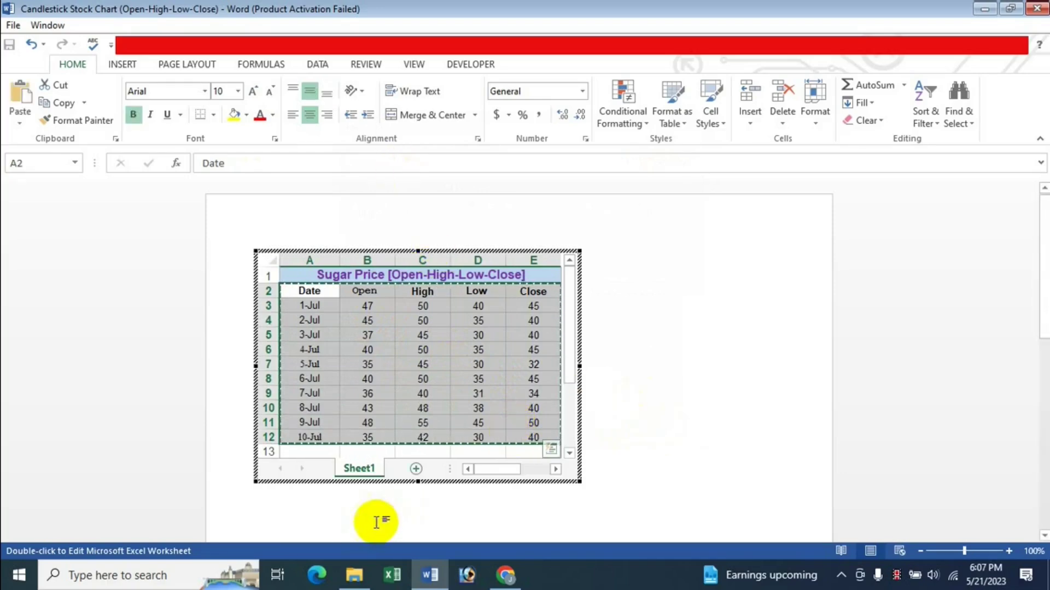
{"action": "left_click", "coordinate": [599, 473]}
{"action": "left_click", "coordinate": [363, 480]}
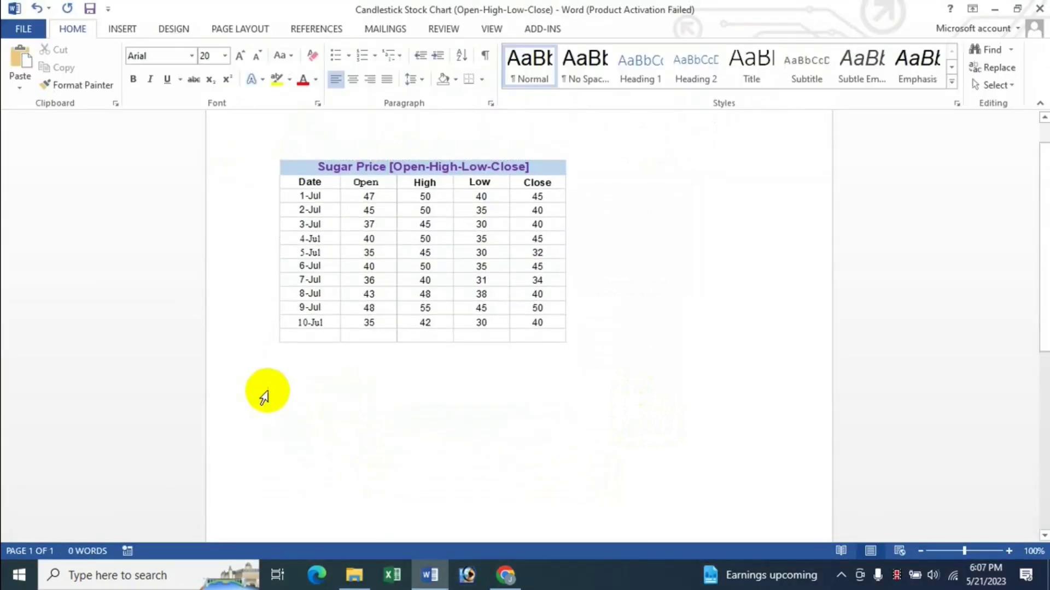
Below the table, start inserting a new chart and show the Stock chart types
{"action": "left_click", "coordinate": [289, 389]}
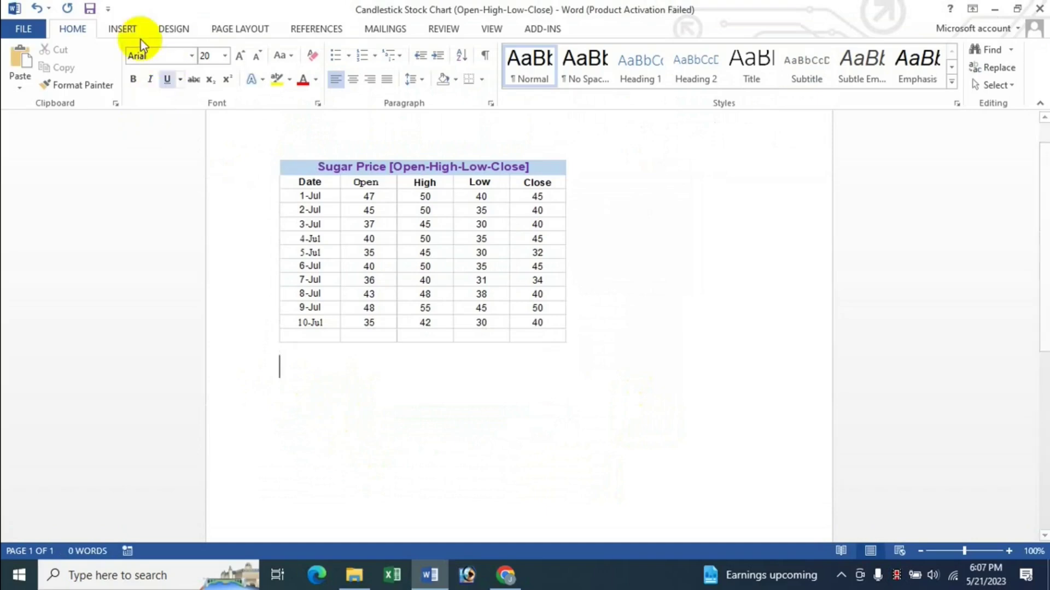
{"action": "left_click", "coordinate": [124, 31]}
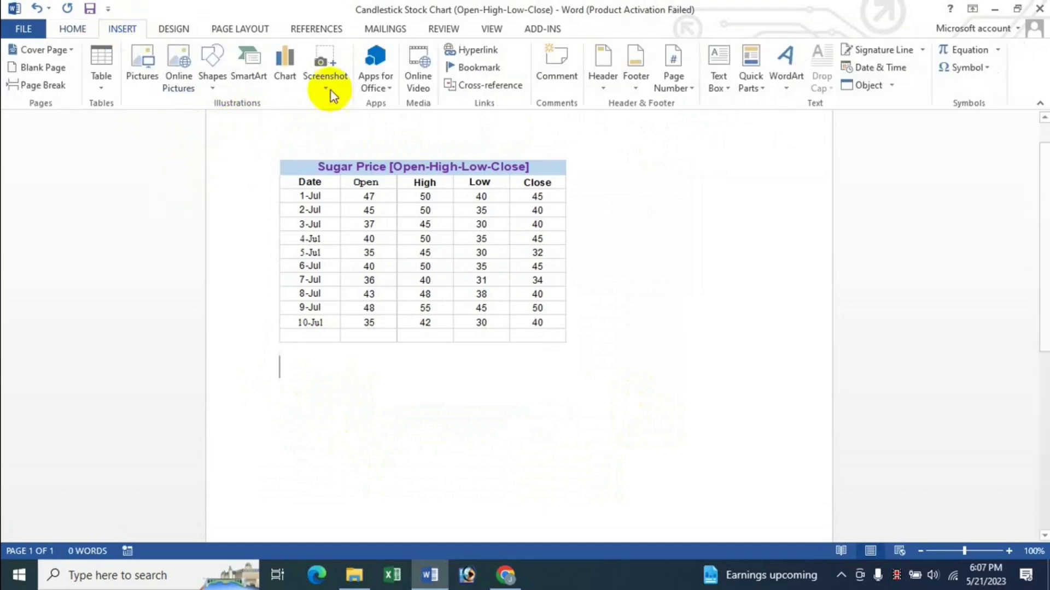
{"action": "left_click", "coordinate": [291, 71]}
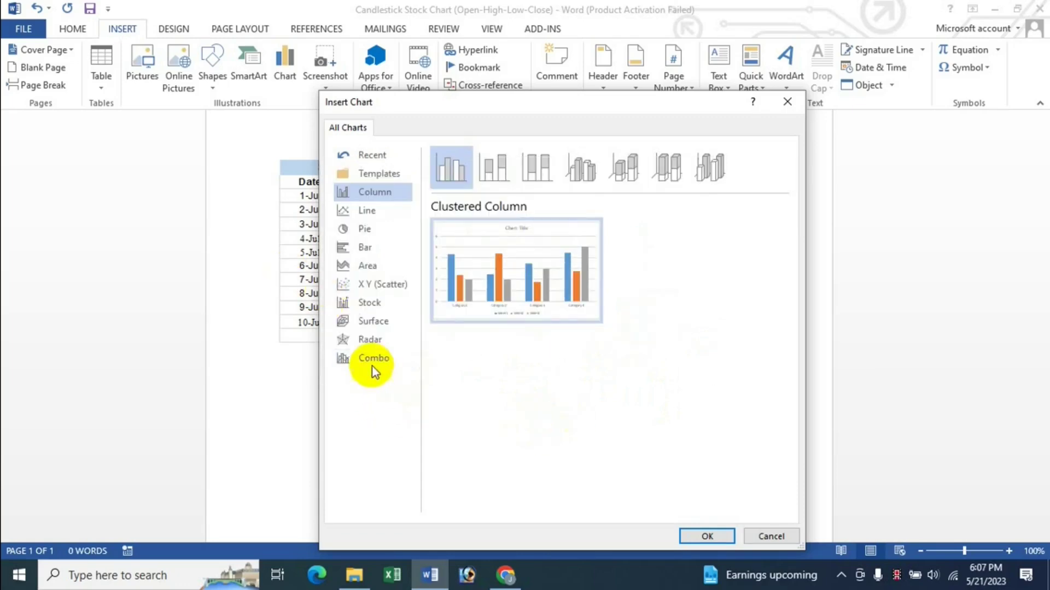
{"action": "left_click", "coordinate": [372, 304]}
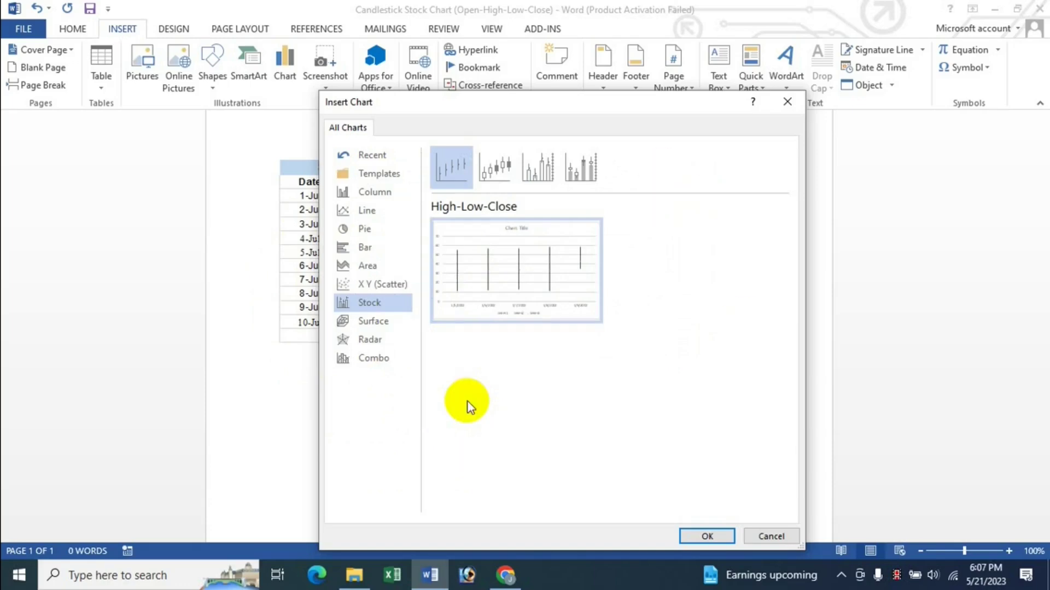
Browse the YouTube channel's chart tutorial list, then return to Word's Insert Chart dialog
{"action": "left_click", "coordinate": [505, 575]}
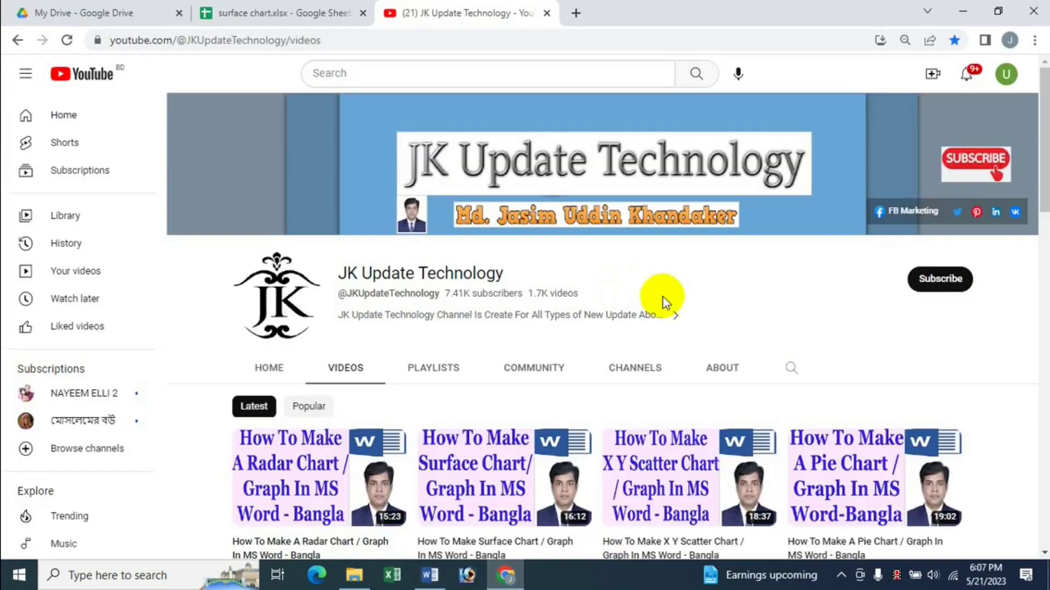
{"action": "scroll", "coordinate": [702, 307], "scroll_direction": "down", "scroll_amount": 1}
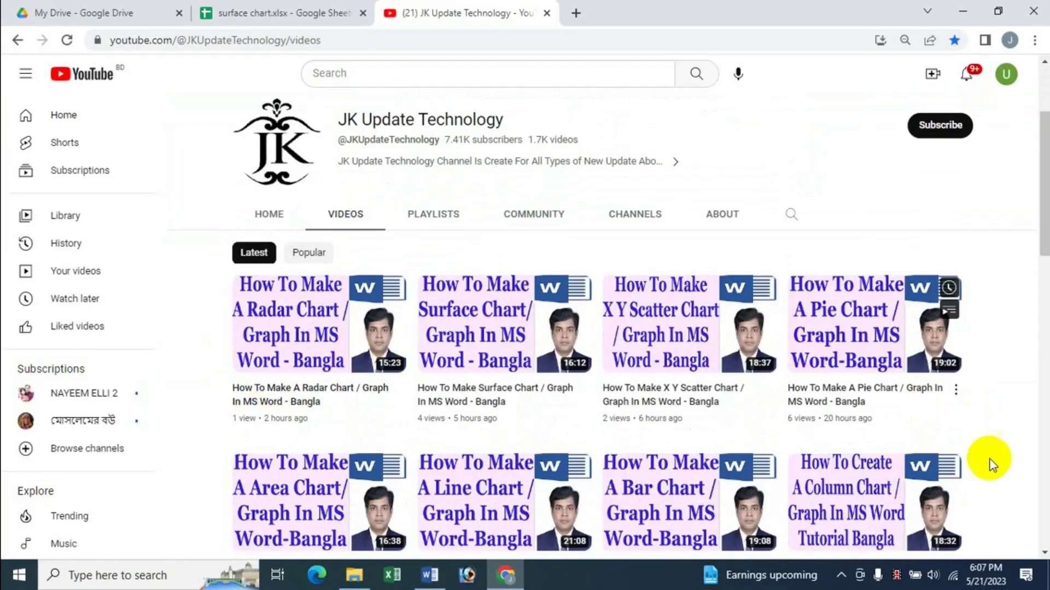
{"action": "scroll", "coordinate": [768, 183], "scroll_direction": "down", "scroll_amount": 3}
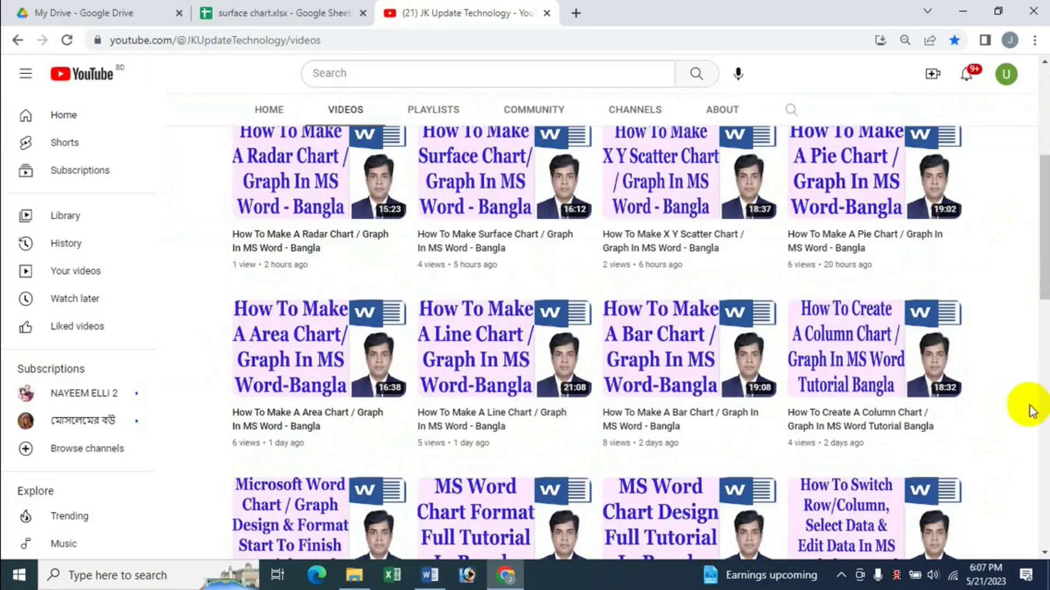
{"action": "scroll", "coordinate": [1017, 415], "scroll_direction": "down", "scroll_amount": 3}
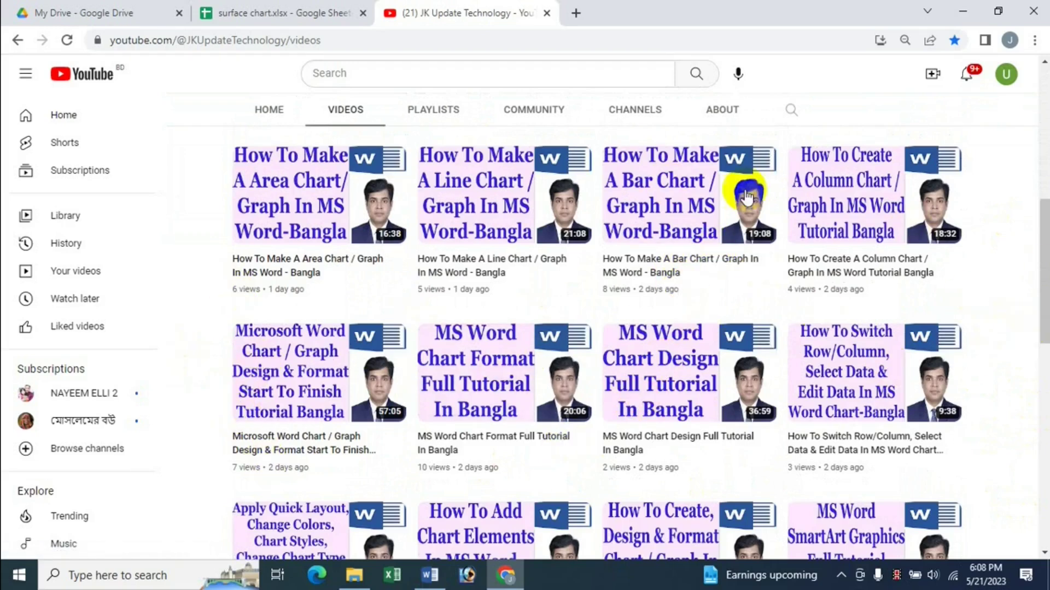
{"action": "mouse_move", "coordinate": [504, 372]}
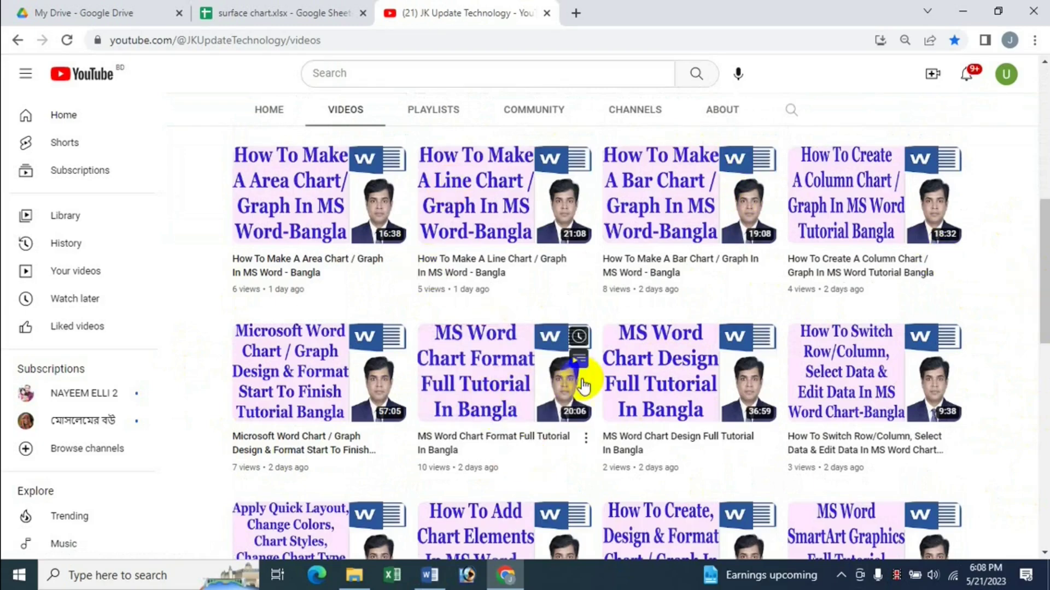
{"action": "scroll", "coordinate": [1032, 281], "scroll_direction": "up", "scroll_amount": 7}
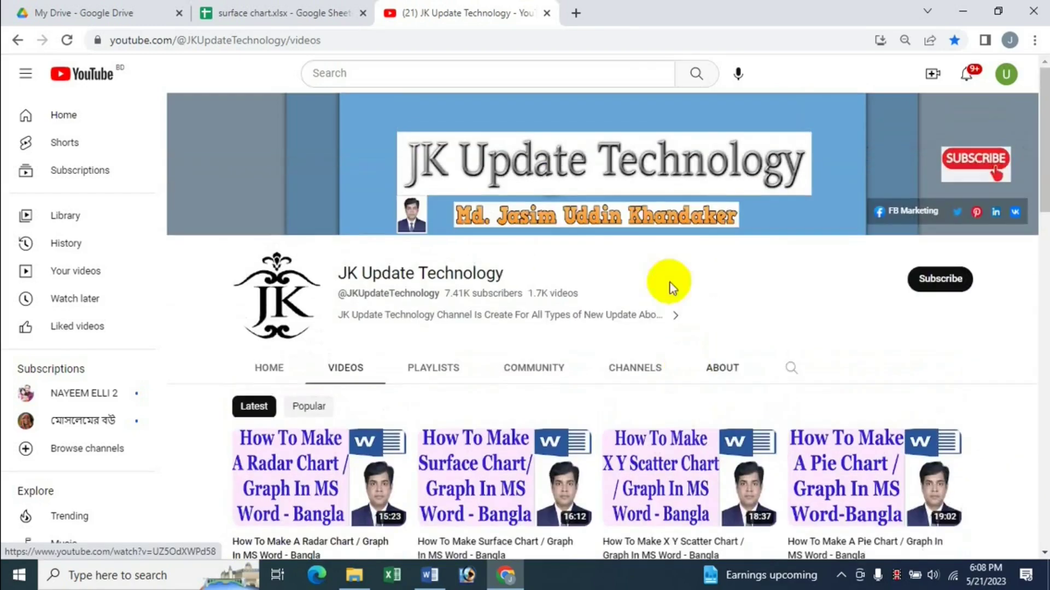
{"action": "left_click", "coordinate": [431, 575]}
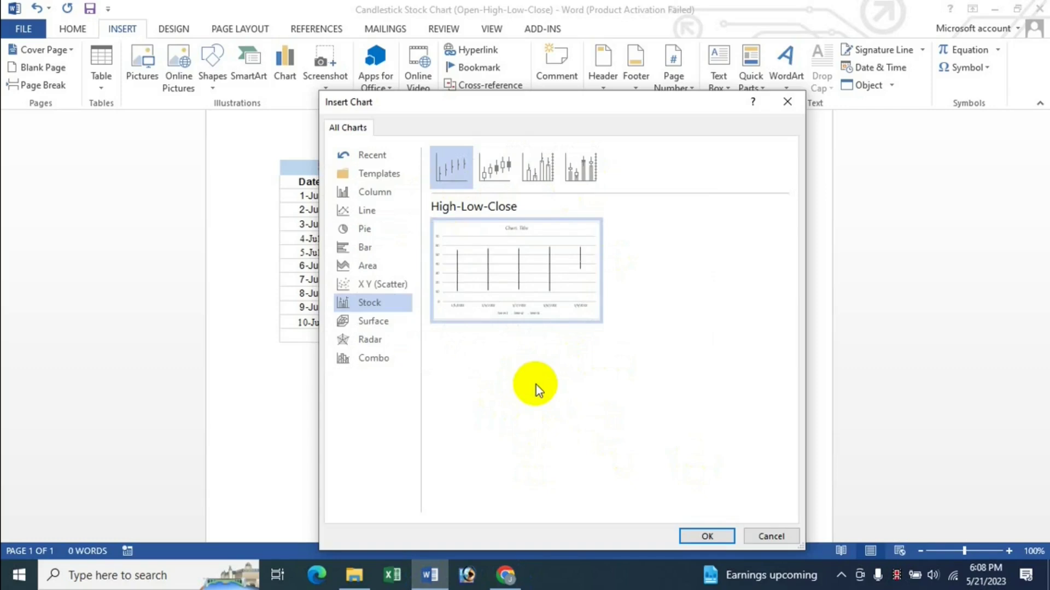
Choose the Open-High-Low-Close stock subtype and insert it below the Sugar Price table
{"action": "left_click_drag", "start_coordinate": [517, 104], "coordinate": [411, 361]}
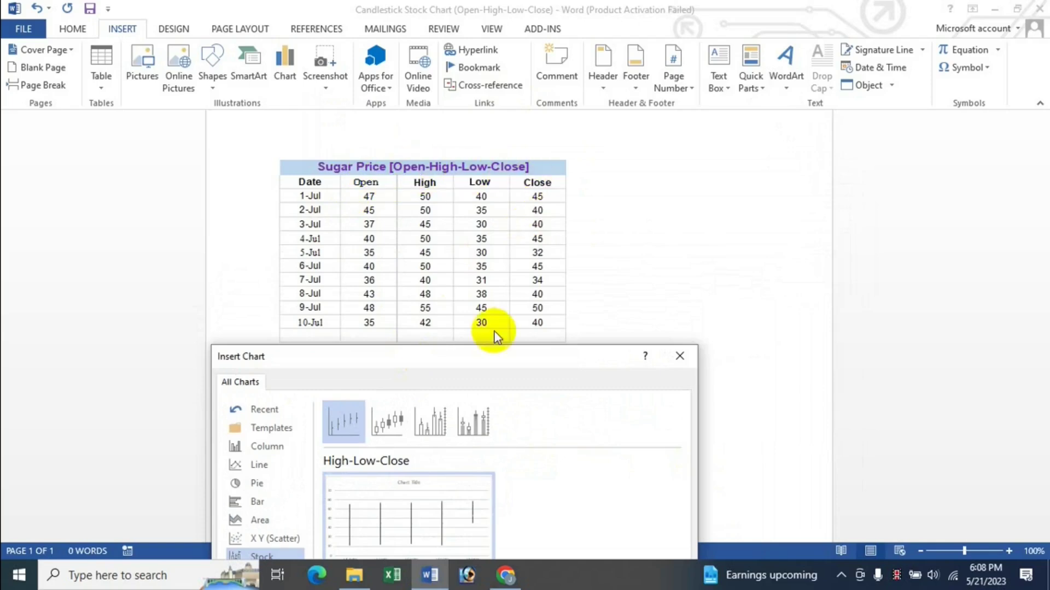
{"action": "left_click_drag", "start_coordinate": [494, 364], "coordinate": [607, 150]}
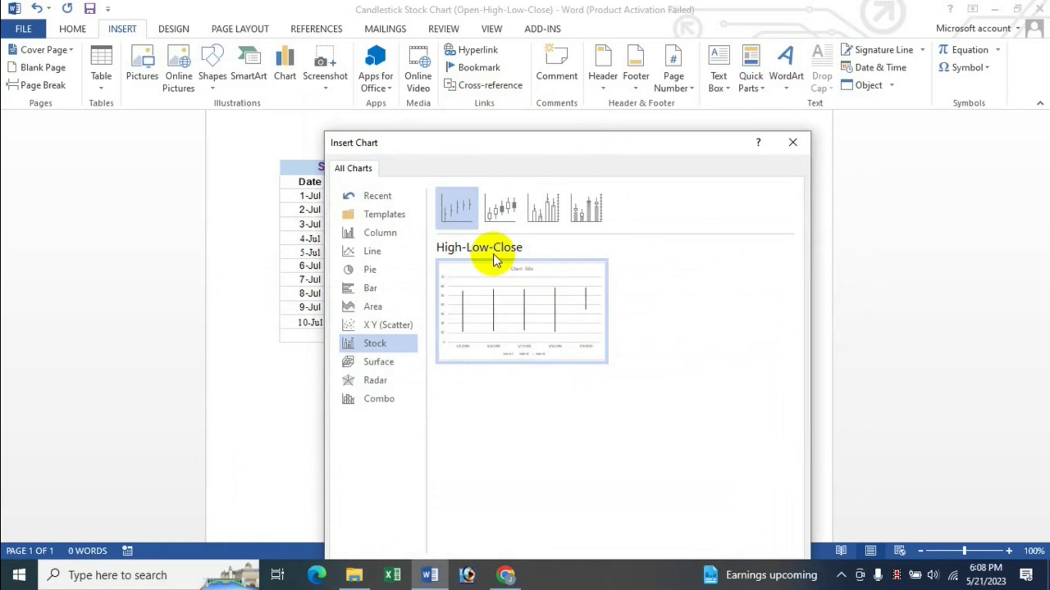
{"action": "left_click_drag", "start_coordinate": [519, 142], "coordinate": [376, 193]}
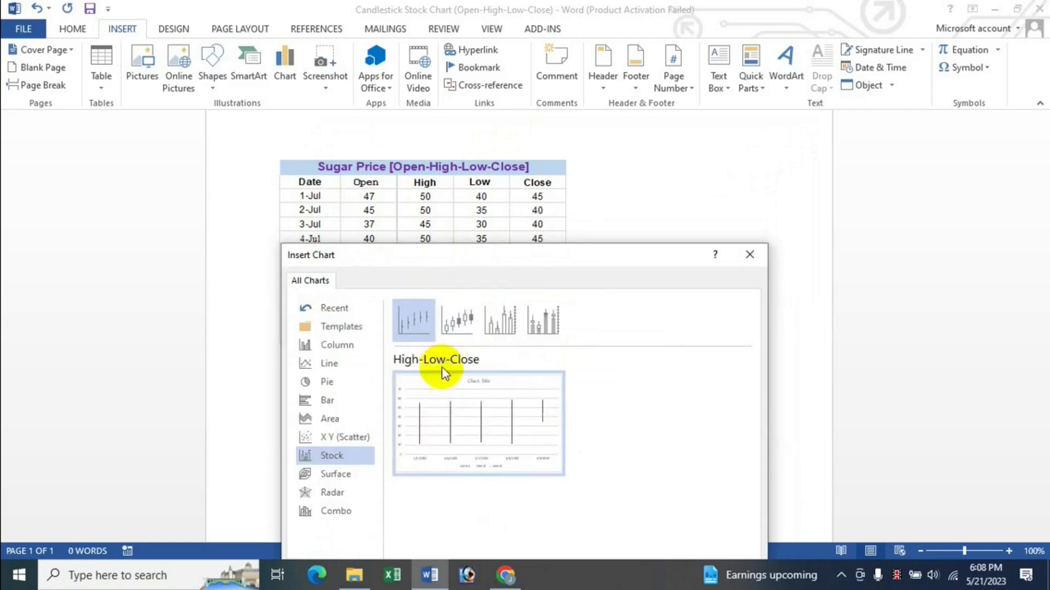
{"action": "left_click", "coordinate": [455, 322]}
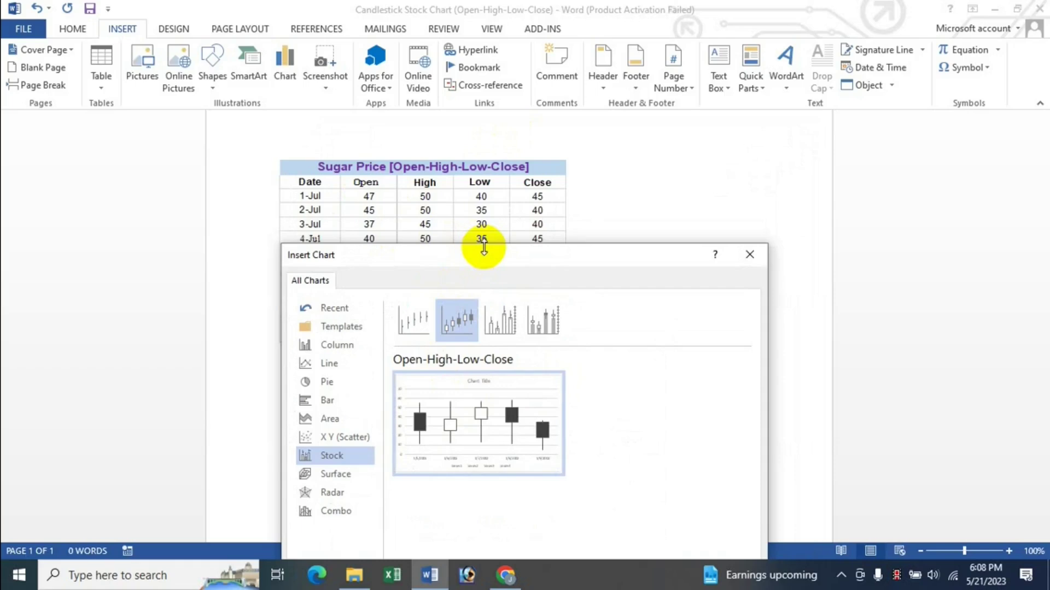
{"action": "left_click", "coordinate": [501, 323]}
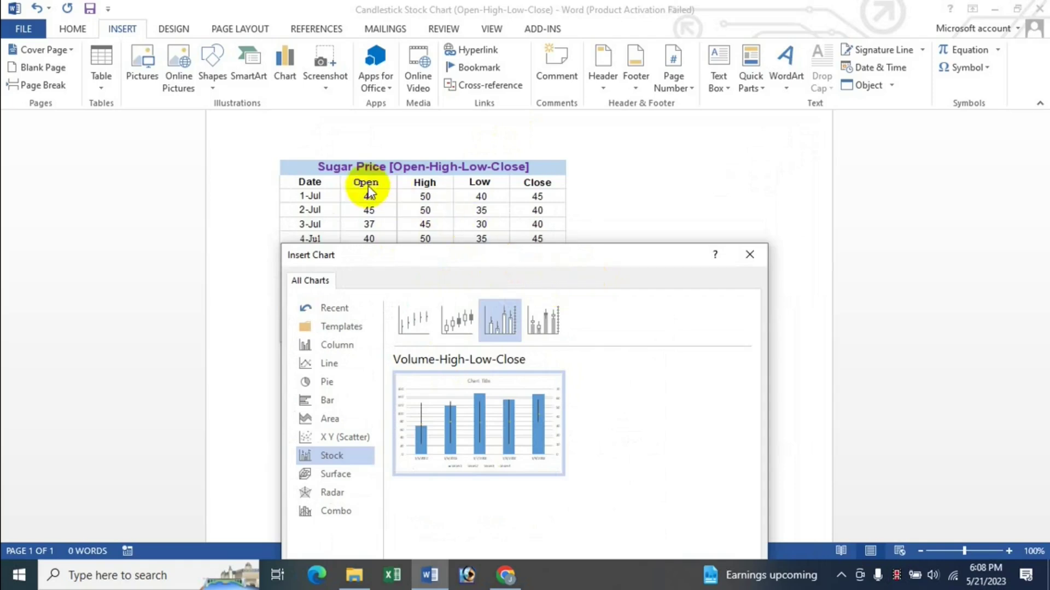
{"action": "left_click", "coordinate": [450, 322]}
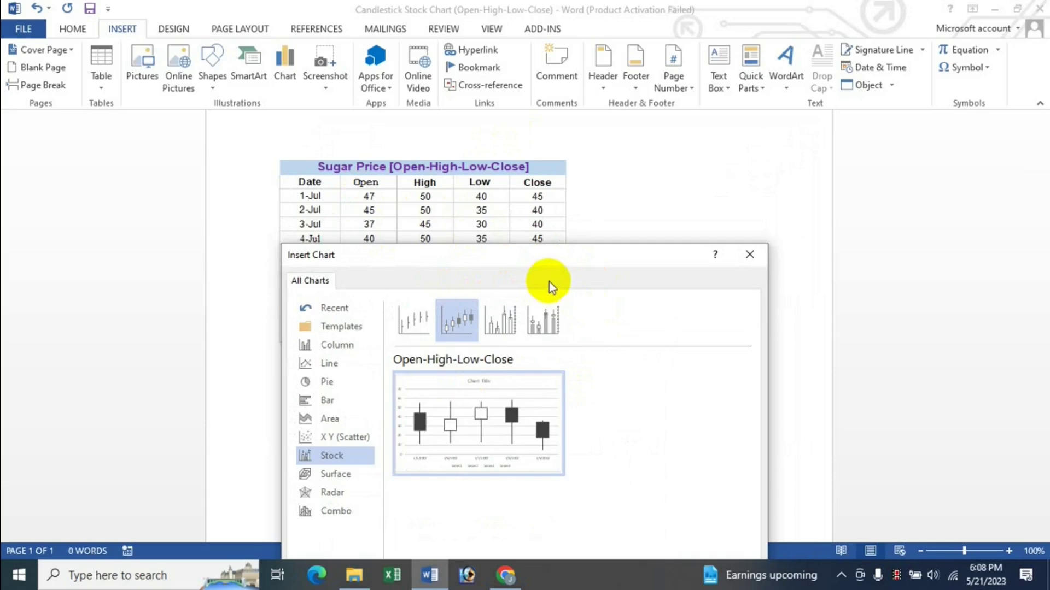
{"action": "left_click_drag", "start_coordinate": [571, 260], "coordinate": [630, 116]}
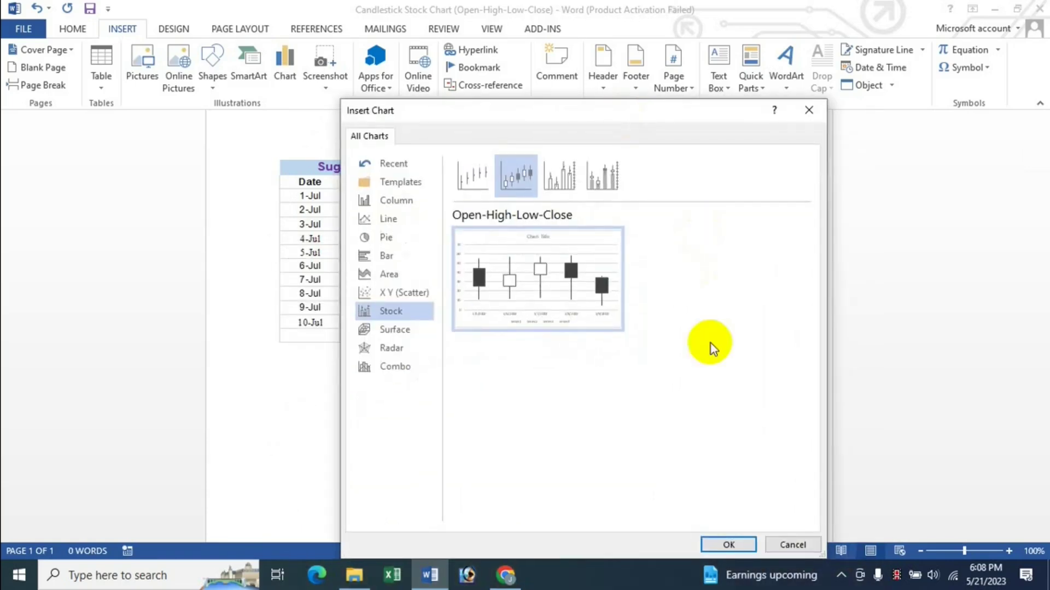
{"action": "left_click", "coordinate": [727, 546]}
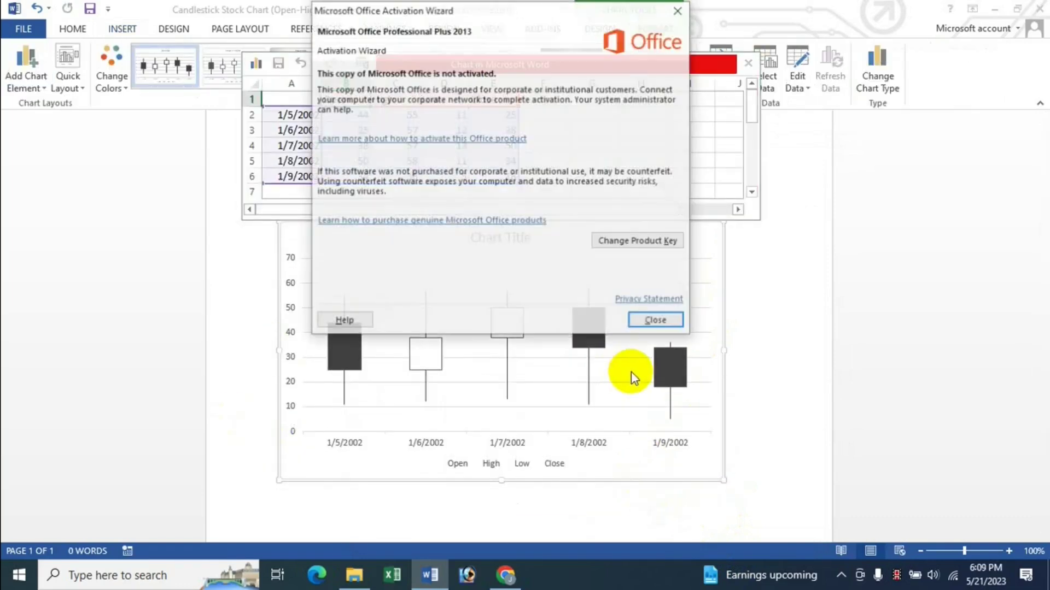
Dismiss the Office activation notice covering the chart data sheet
{"action": "left_click", "coordinate": [650, 319]}
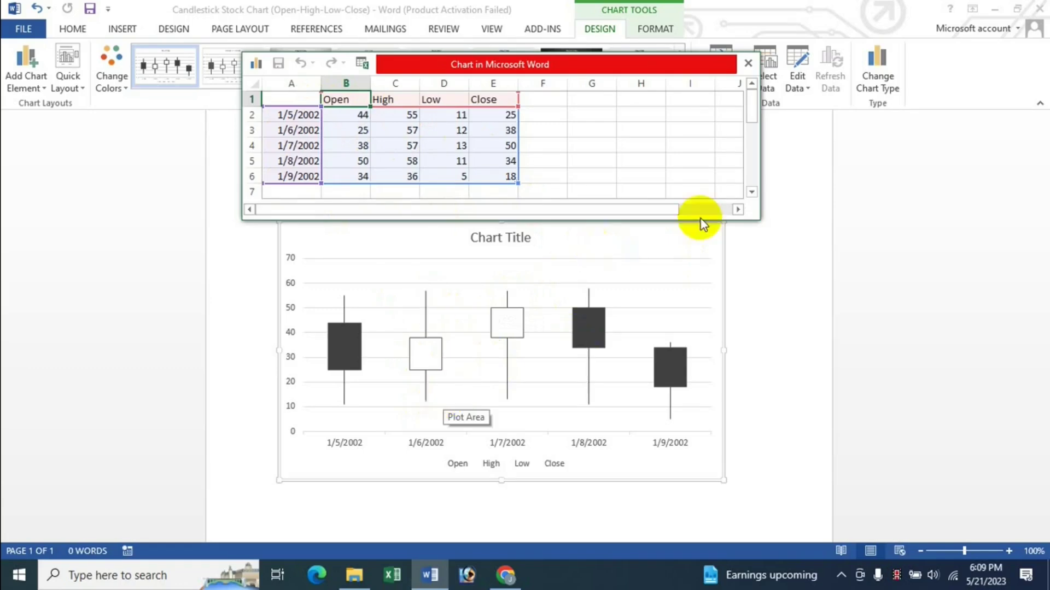
Clear the sample data in A1:E6 and paste the Sugar Price data starting at A1
{"action": "left_click_drag", "start_coordinate": [294, 103], "coordinate": [497, 185]}
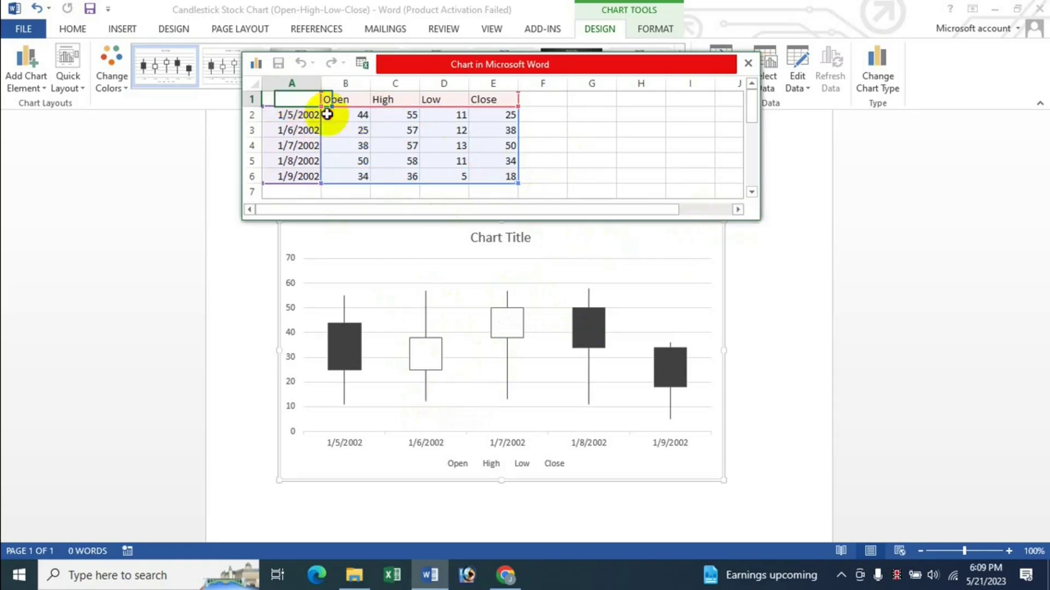
{"action": "key", "text": "Delete"}
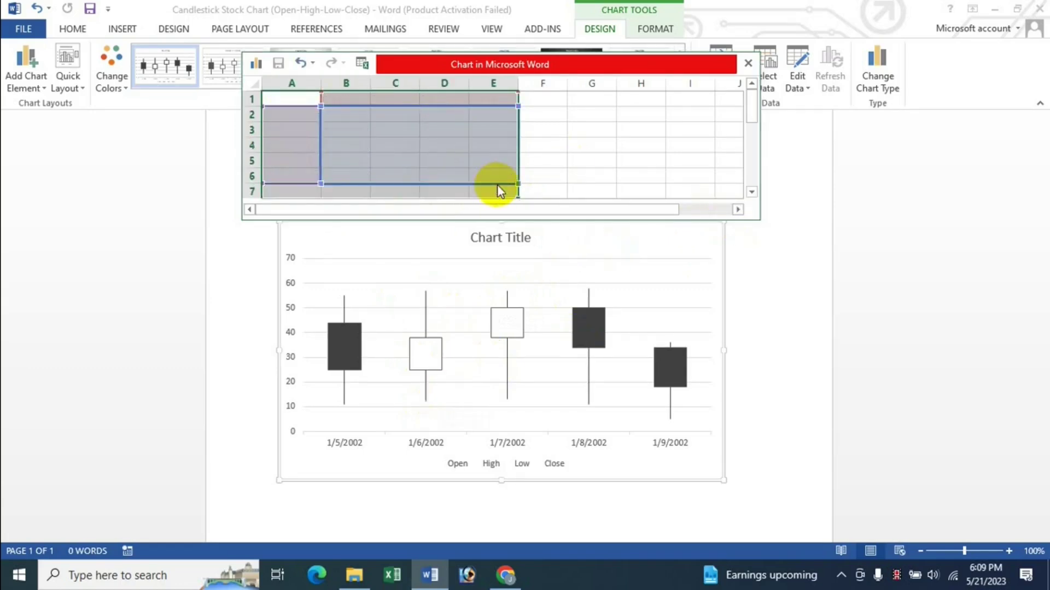
{"action": "left_click", "coordinate": [443, 145]}
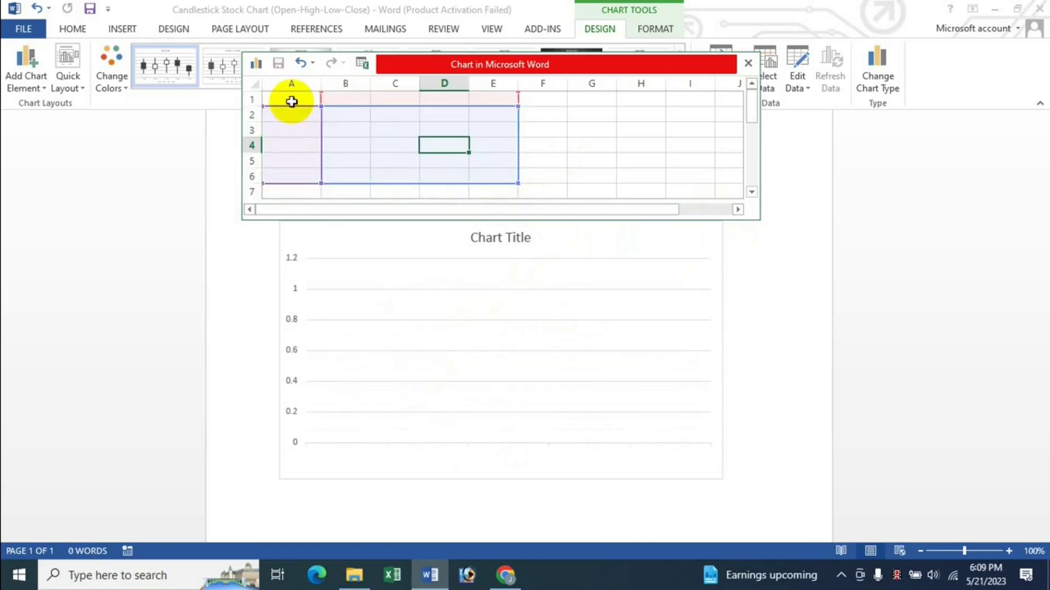
{"action": "left_click", "coordinate": [291, 102]}
{"action": "key", "text": "ctrl+v"}
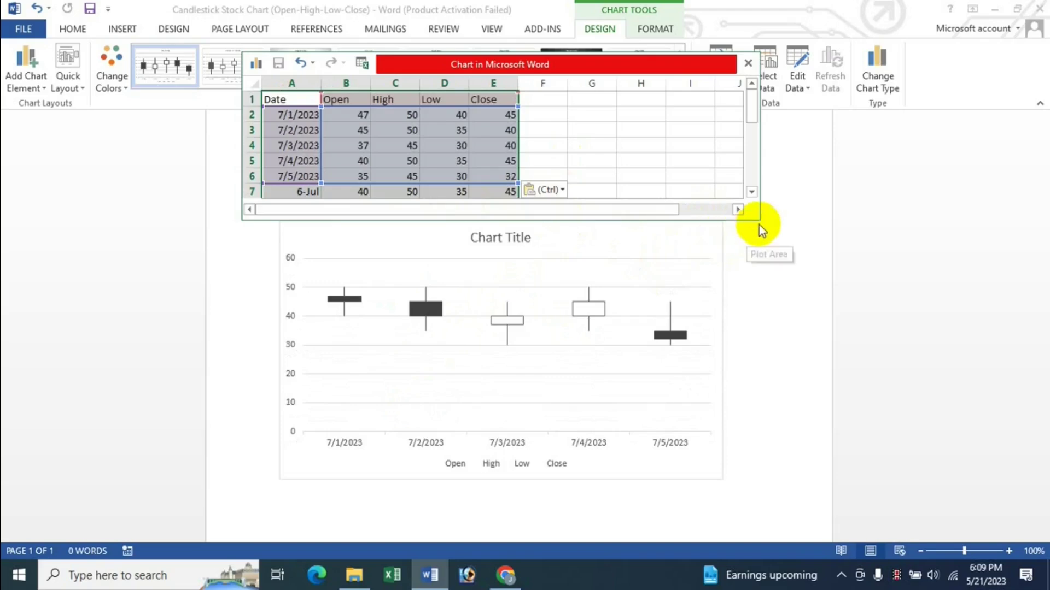
Enlarge the chart data window and move it off the chart, selecting a date cell
{"action": "mouse_move", "coordinate": [759, 220]}
{"action": "left_mouse_down"}
{"action": "mouse_move", "coordinate": [818, 297]}
{"action": "mouse_move", "coordinate": [621, 269]}
{"action": "mouse_move", "coordinate": [624, 288]}
{"action": "left_mouse_up"}
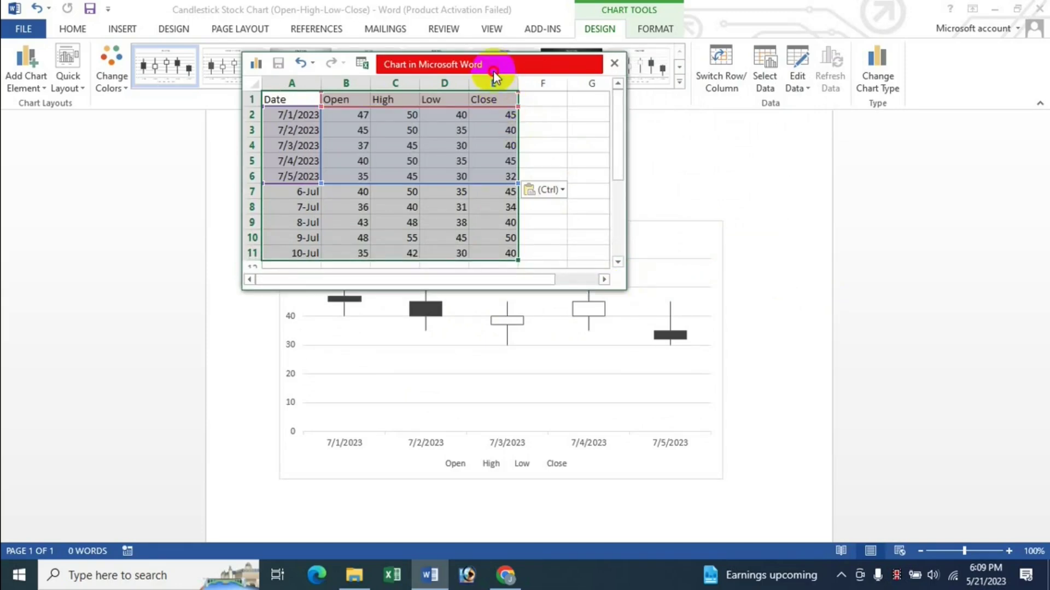
{"action": "left_click_drag", "start_coordinate": [493, 70], "coordinate": [510, 19]}
{"action": "left_click", "coordinate": [461, 78]}
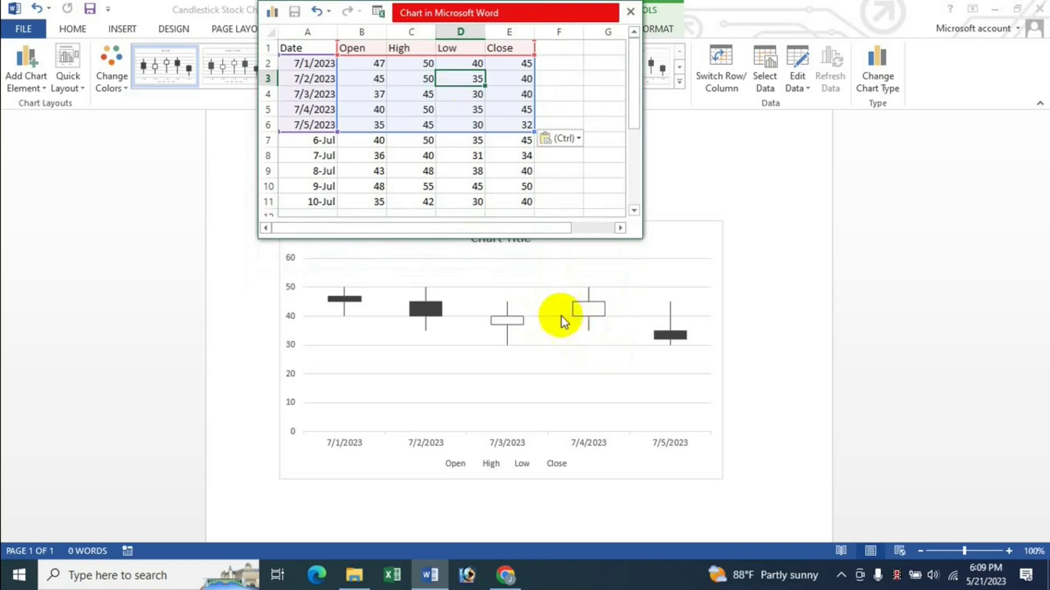
{"action": "left_click", "coordinate": [320, 79]}
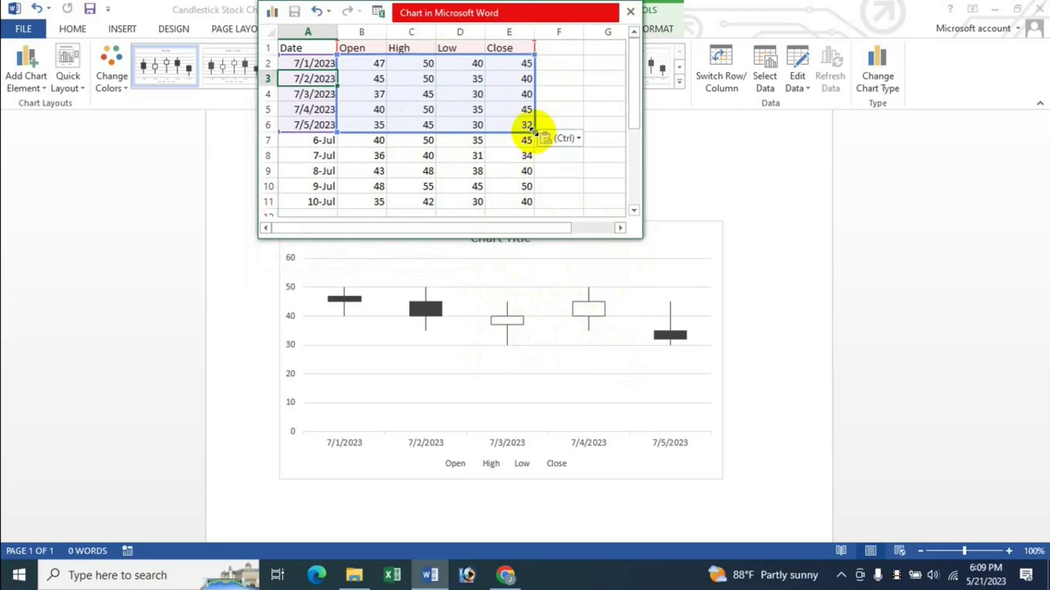
Extend the chart's data range to row 11 so all ten days are plotted
{"action": "left_click_drag", "start_coordinate": [533, 131], "coordinate": [535, 208]}
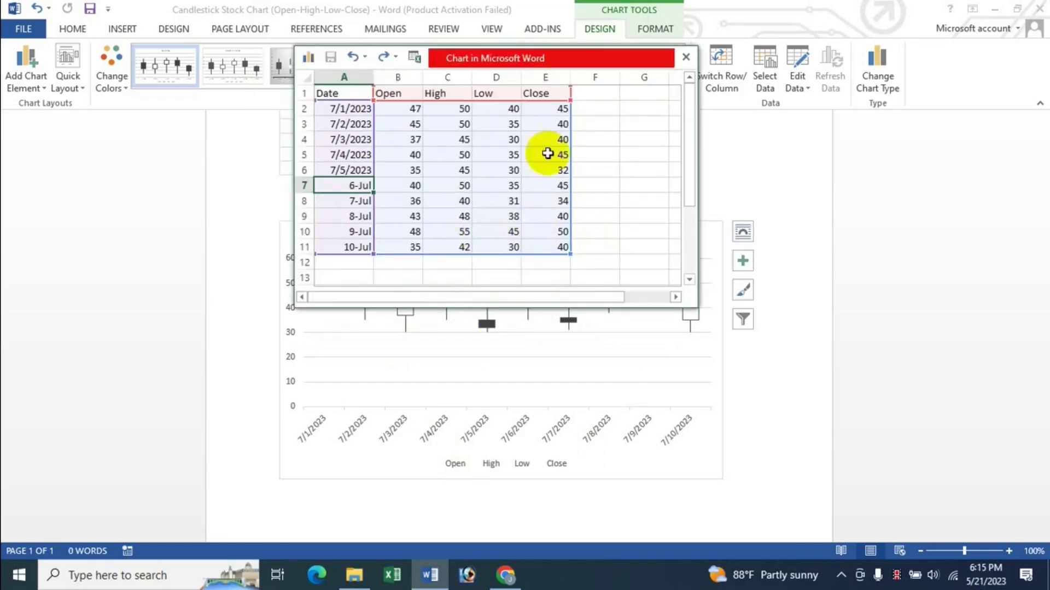
{"action": "left_click", "coordinate": [569, 70]}
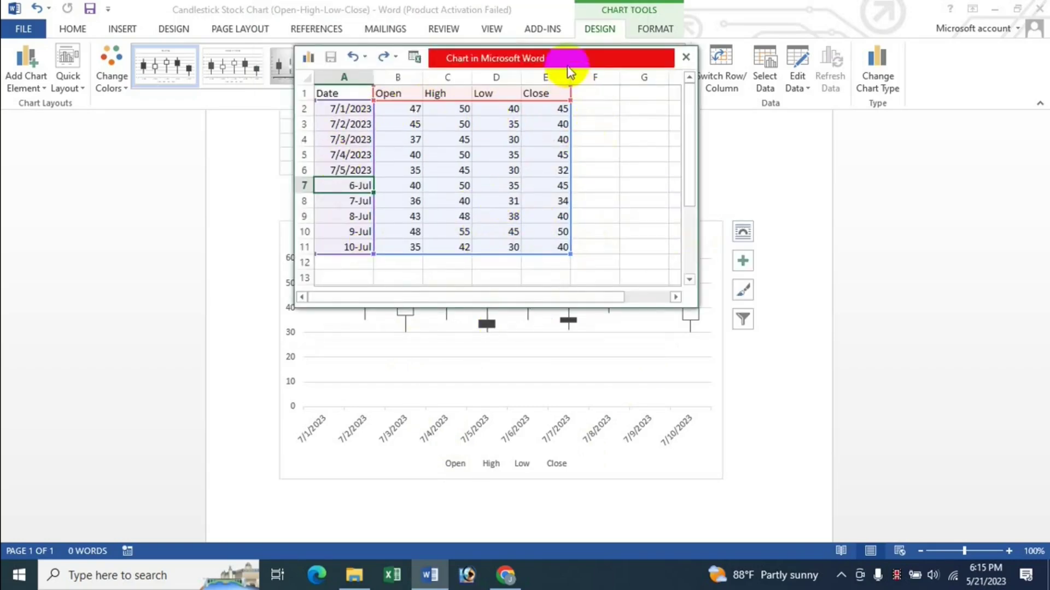
{"action": "left_click_drag", "start_coordinate": [568, 64], "coordinate": [644, 231]}
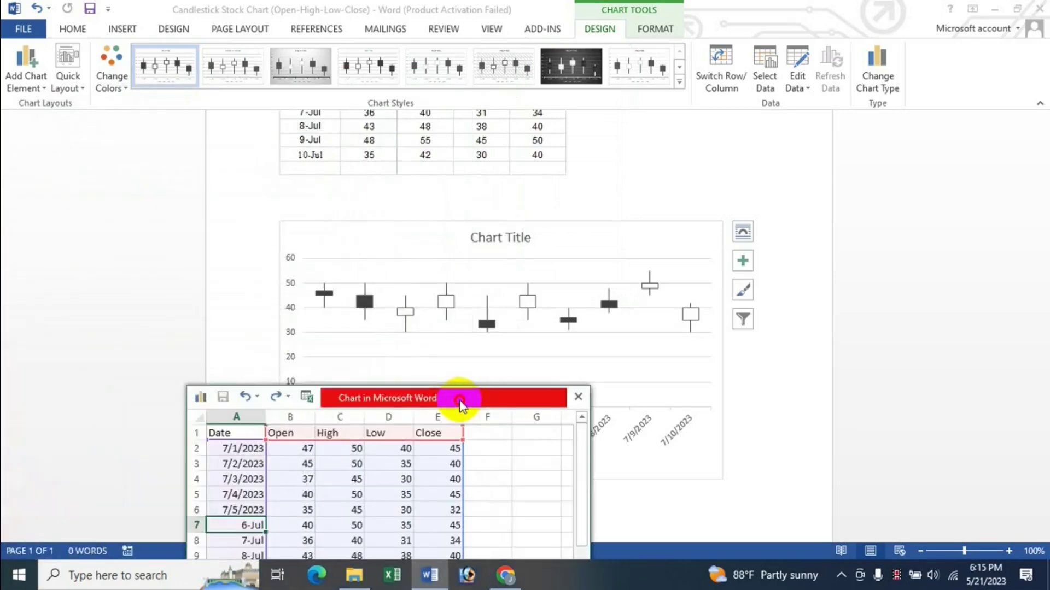
{"action": "left_click_drag", "start_coordinate": [641, 147], "coordinate": [544, 99]}
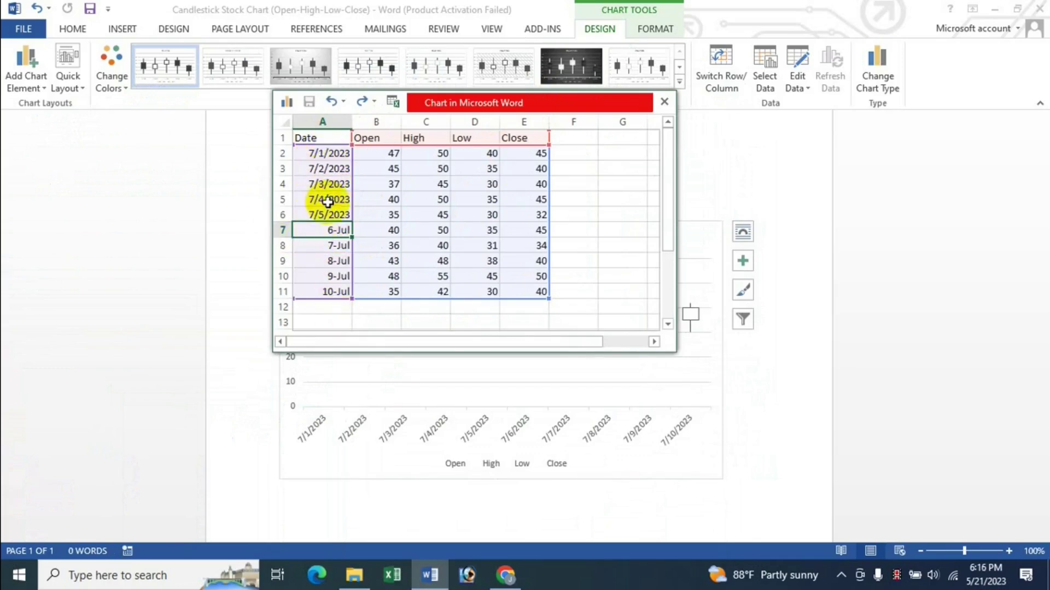
Format dates A2:A6 with the 14-Mar (d-Mmm) date type
{"action": "left_click", "coordinate": [339, 259]}
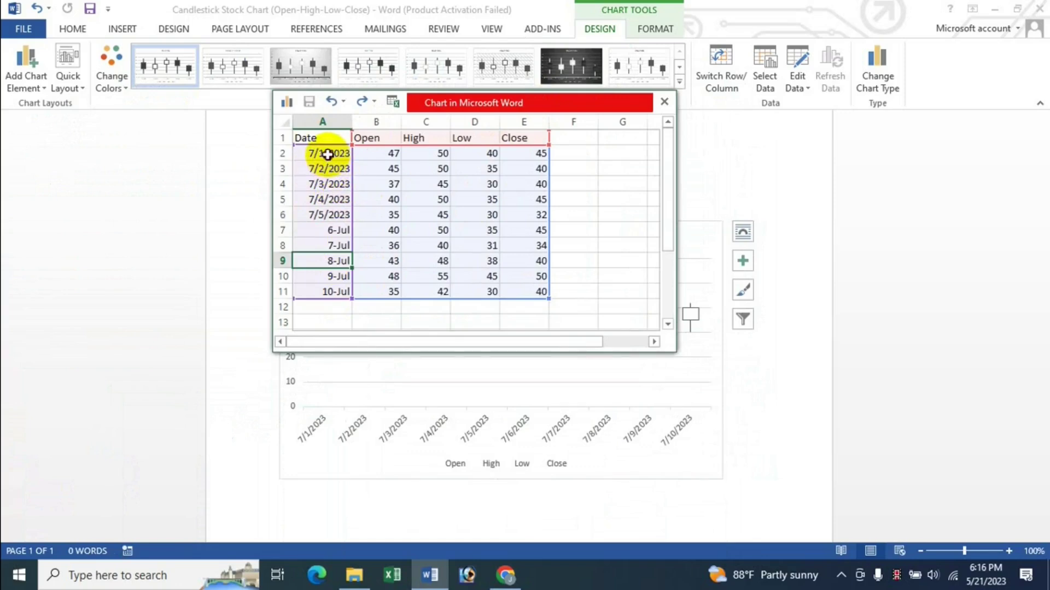
{"action": "left_click_drag", "start_coordinate": [327, 154], "coordinate": [326, 210]}
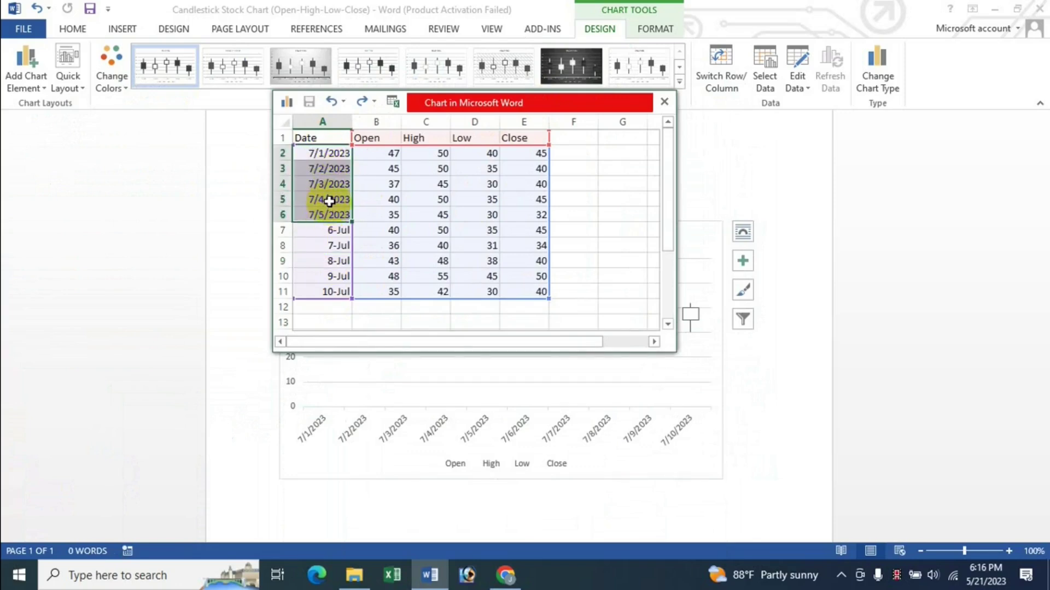
{"action": "right_click", "coordinate": [328, 198]}
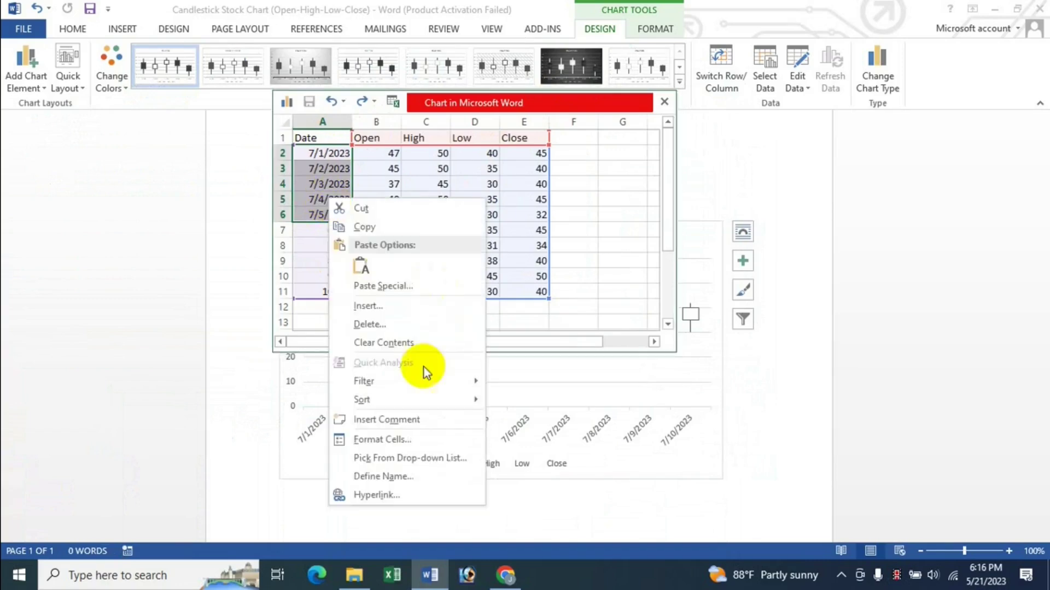
{"action": "left_click", "coordinate": [396, 438]}
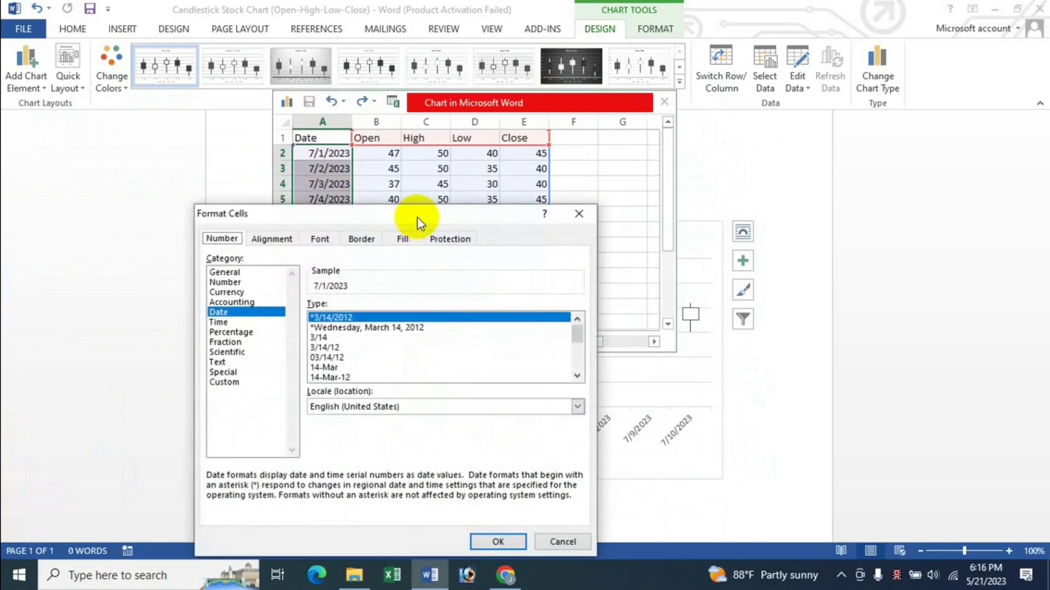
{"action": "left_click_drag", "start_coordinate": [410, 213], "coordinate": [645, 133]}
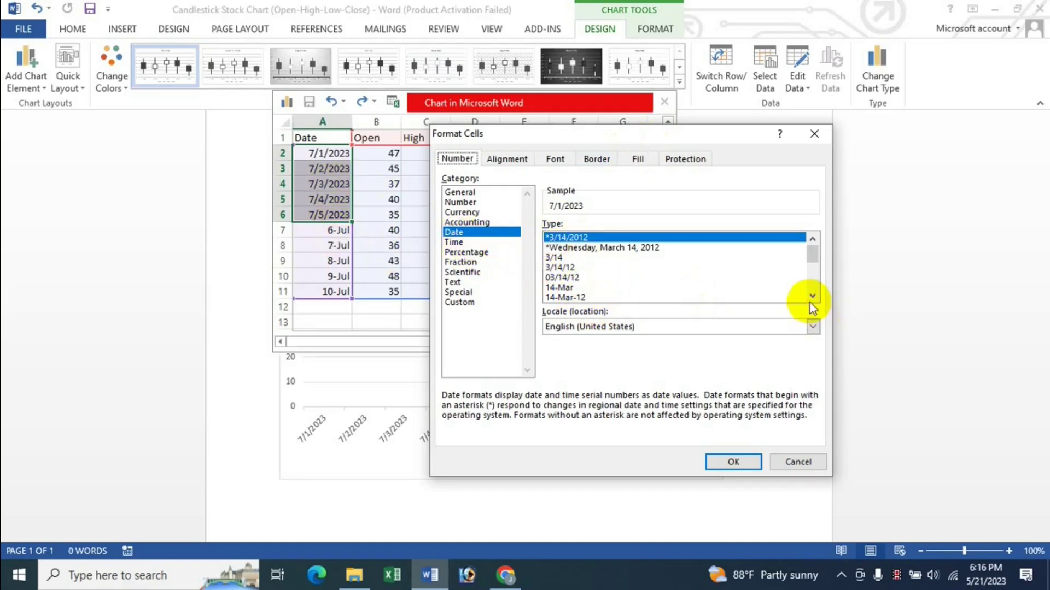
{"action": "left_click", "coordinate": [562, 289]}
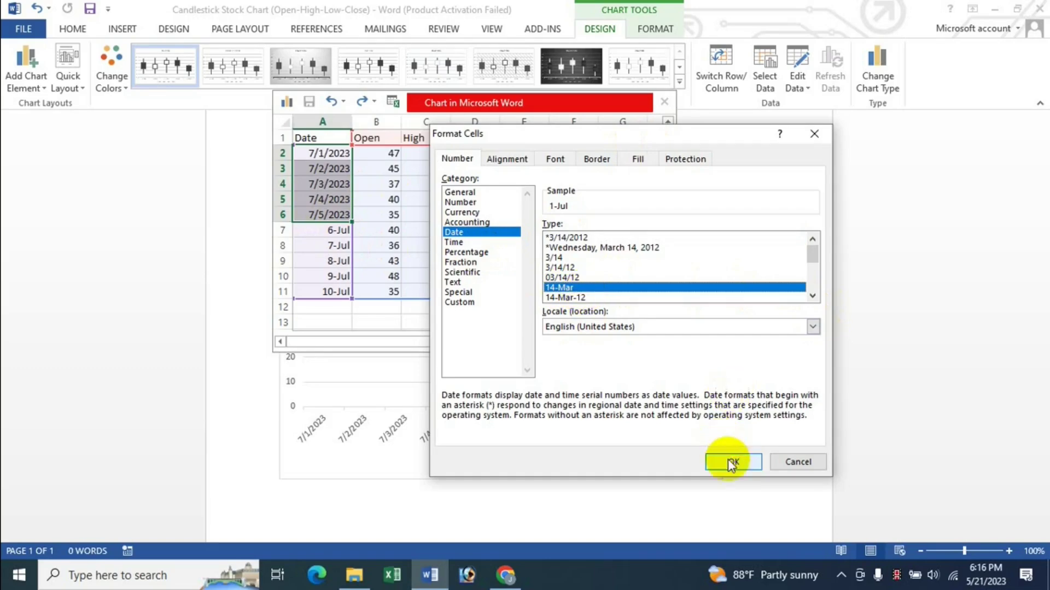
{"action": "left_click", "coordinate": [732, 463]}
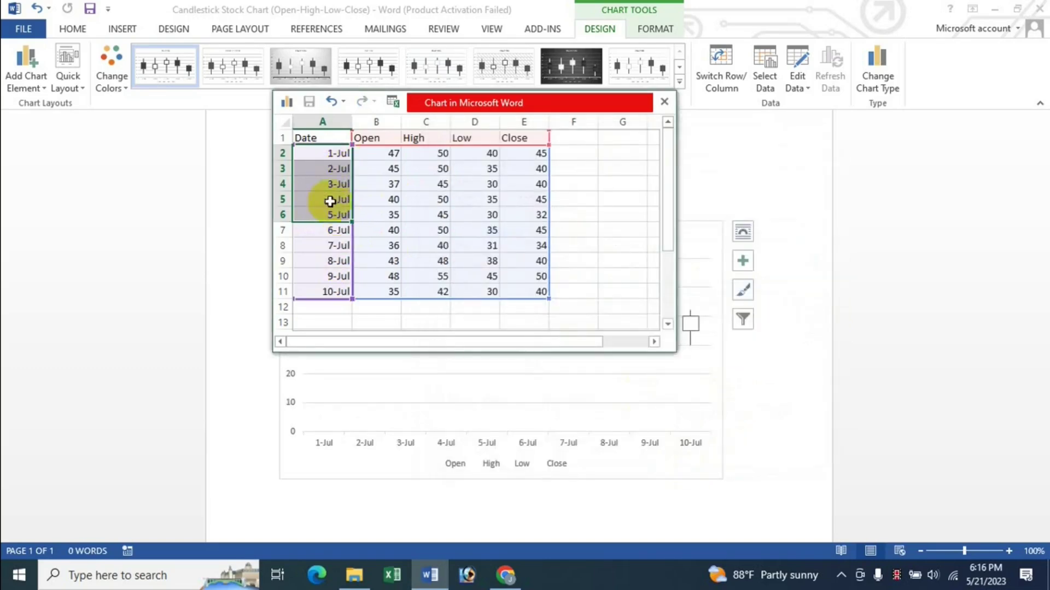
{"action": "left_click", "coordinate": [337, 184]}
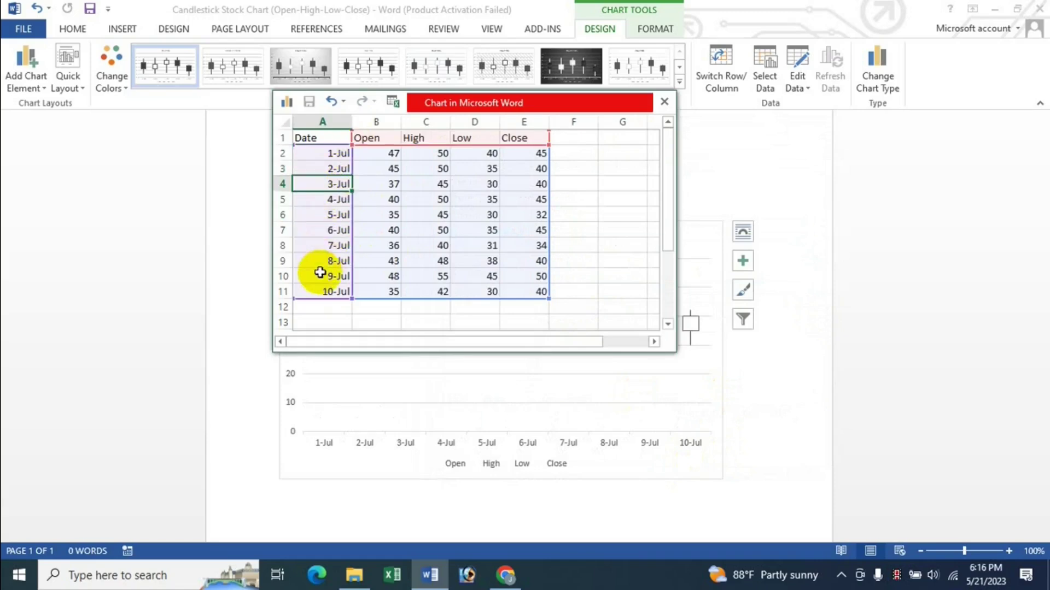
{"action": "left_click_drag", "start_coordinate": [574, 112], "coordinate": [614, 118]}
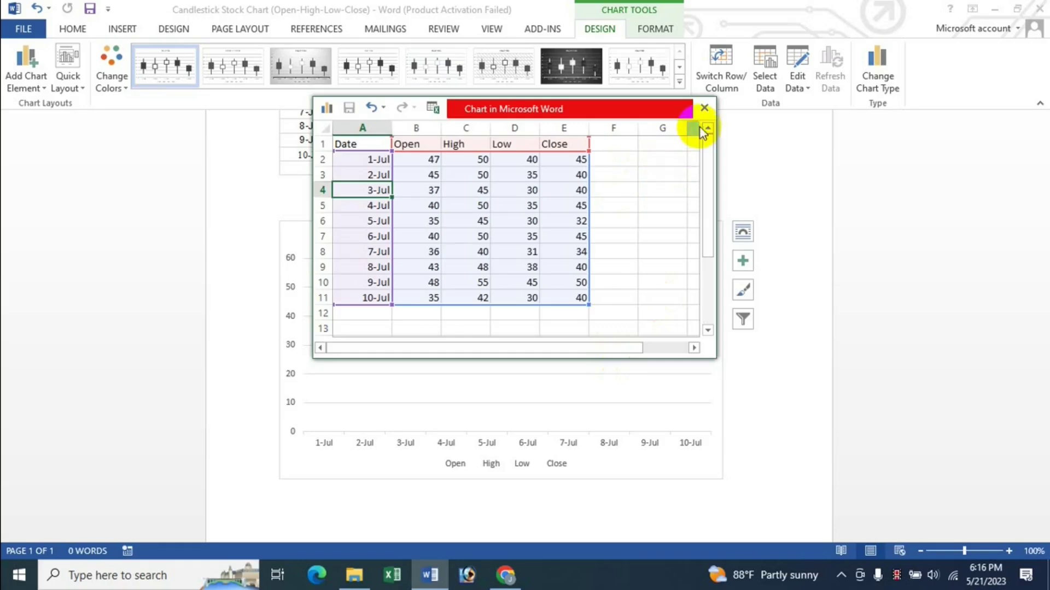
Close the chart data window and review the price table and 1-Jul to 10-Jul chart
{"action": "left_click", "coordinate": [704, 107]}
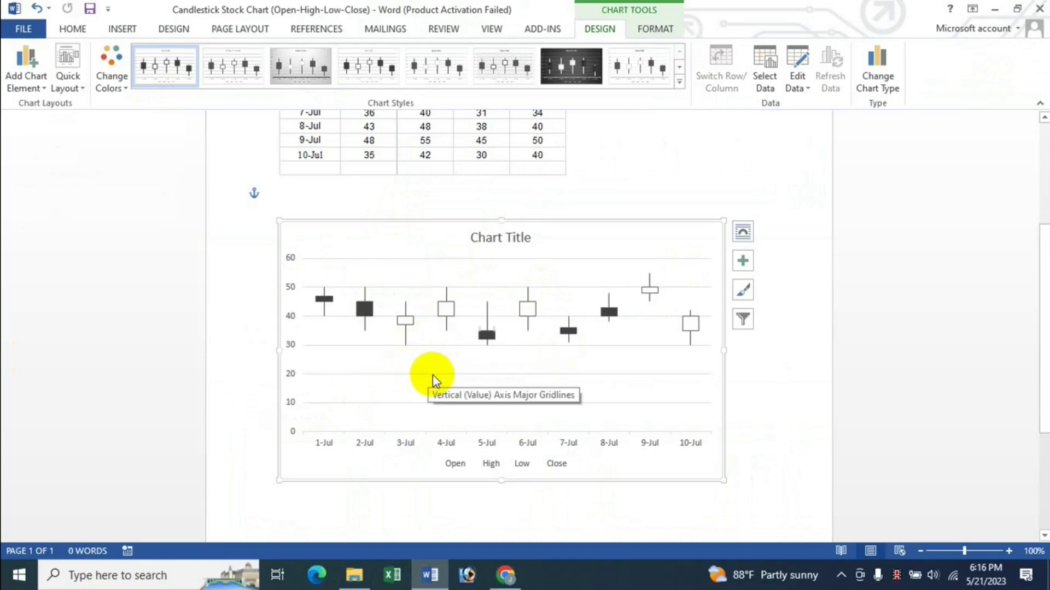
{"action": "scroll", "coordinate": [481, 296], "scroll_direction": "up", "scroll_amount": 2}
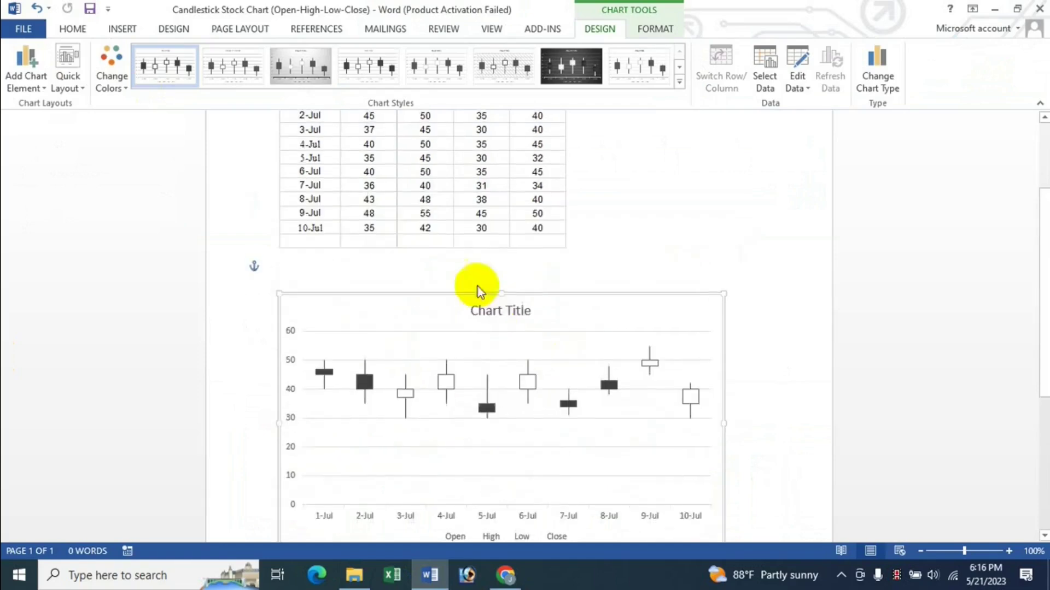
{"action": "scroll", "coordinate": [532, 434], "scroll_direction": "down", "scroll_amount": 1}
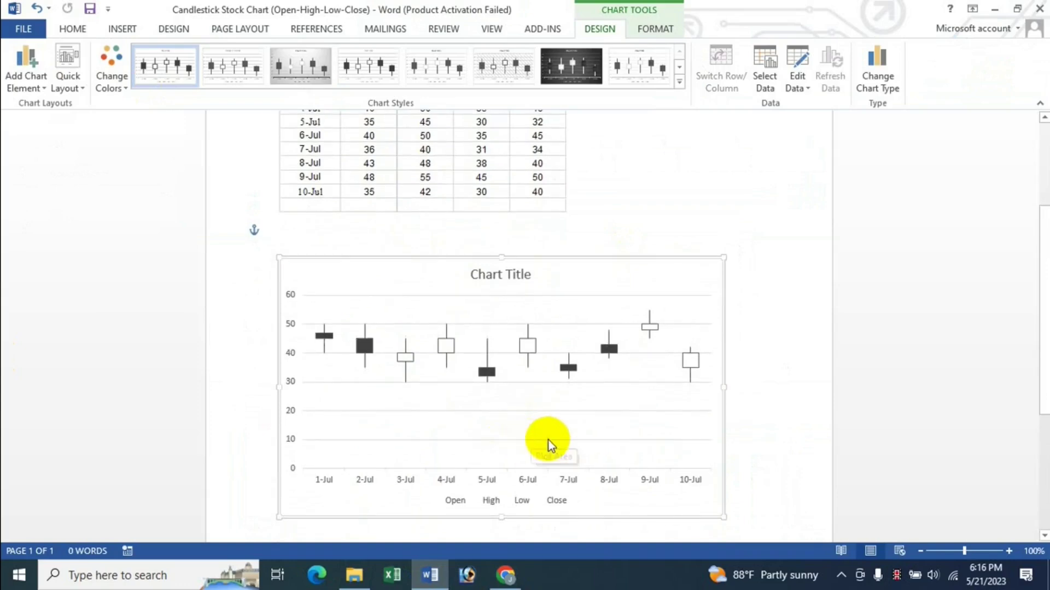
{"action": "scroll", "coordinate": [500, 438], "scroll_direction": "down", "scroll_amount": 1}
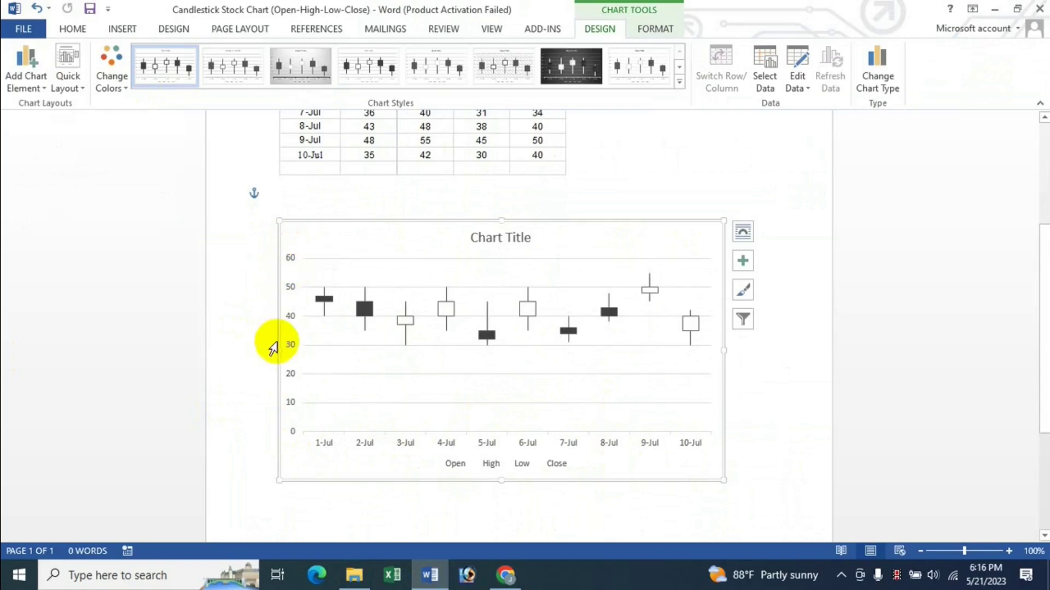
{"action": "scroll", "coordinate": [206, 340], "scroll_direction": "up", "scroll_amount": 1}
{"action": "scroll", "coordinate": [179, 305], "scroll_direction": "up", "scroll_amount": 2}
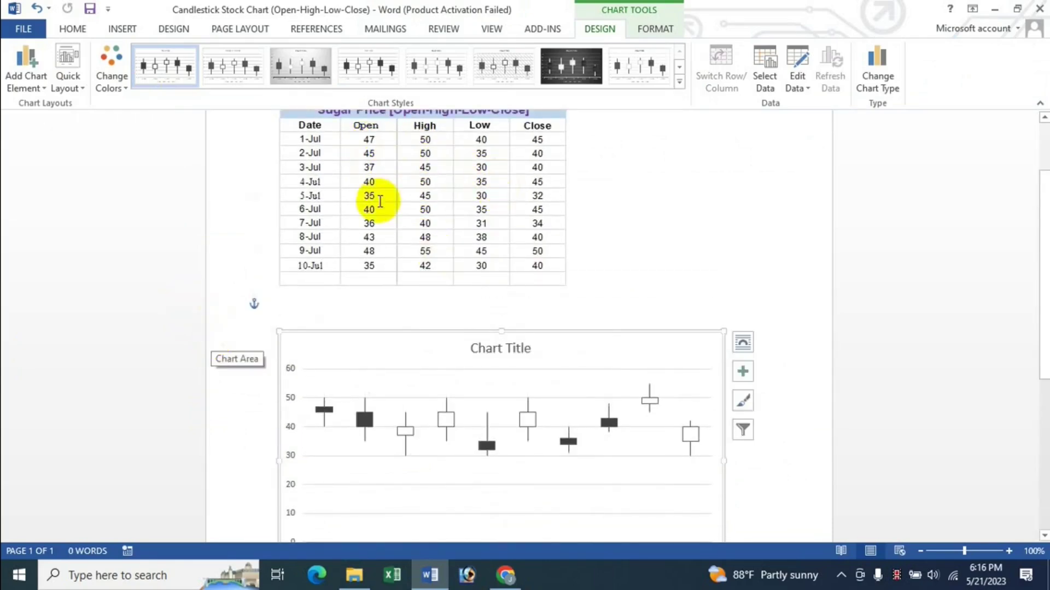
{"action": "scroll", "coordinate": [503, 293], "scroll_direction": "down", "scroll_amount": 2}
{"action": "scroll", "coordinate": [487, 293], "scroll_direction": "up", "scroll_amount": 2}
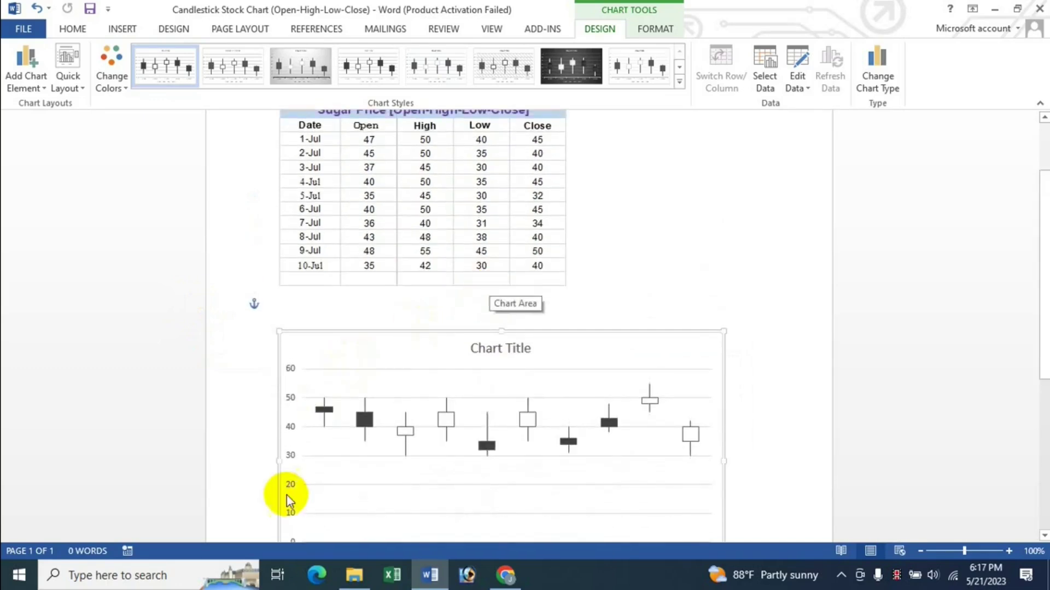
{"action": "scroll", "coordinate": [257, 423], "scroll_direction": "down", "scroll_amount": 2}
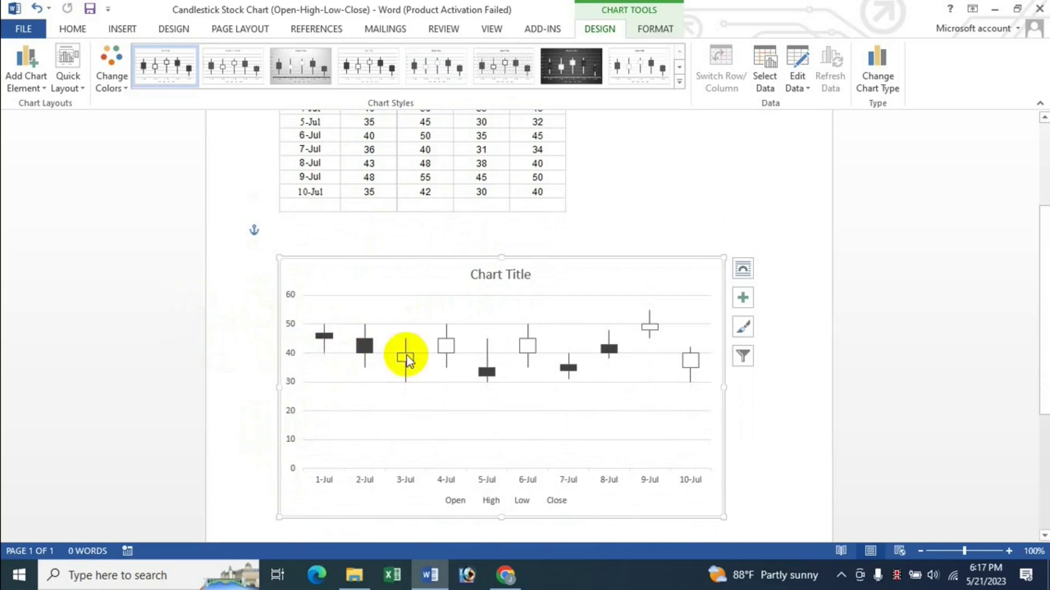
{"action": "scroll", "coordinate": [492, 296], "scroll_direction": "up", "scroll_amount": 1}
{"action": "scroll", "coordinate": [492, 296], "scroll_direction": "up", "scroll_amount": 2}
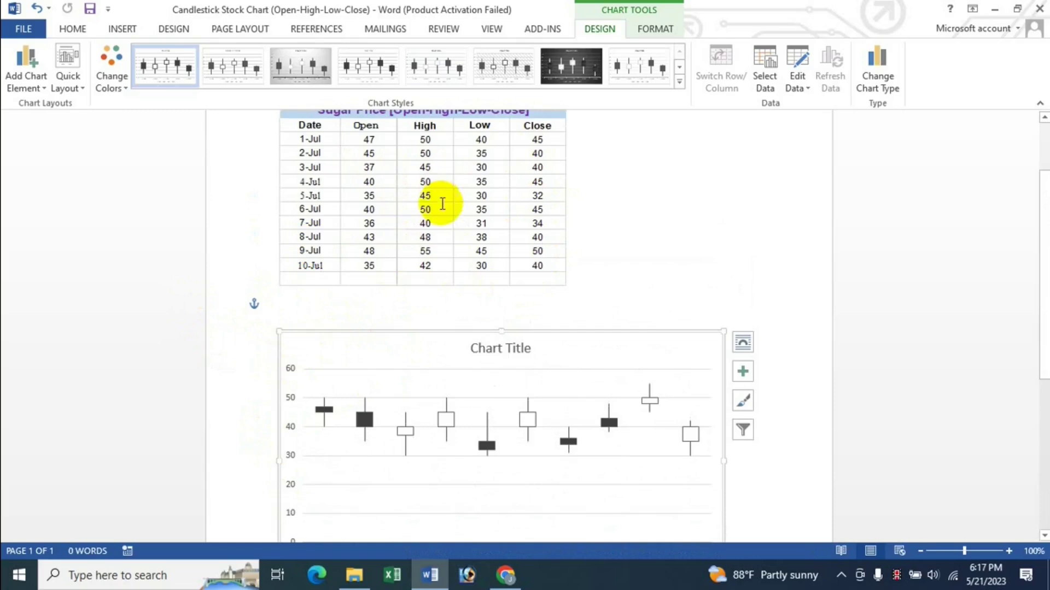
{"action": "scroll", "coordinate": [403, 304], "scroll_direction": "down", "scroll_amount": 3}
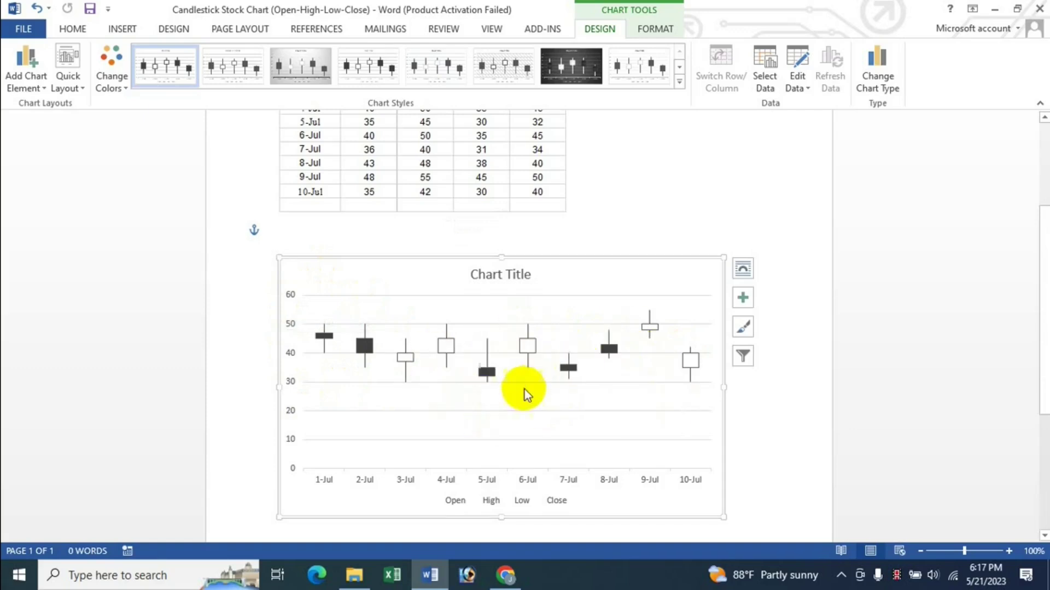
{"action": "scroll", "coordinate": [566, 416], "scroll_direction": "up", "scroll_amount": 3}
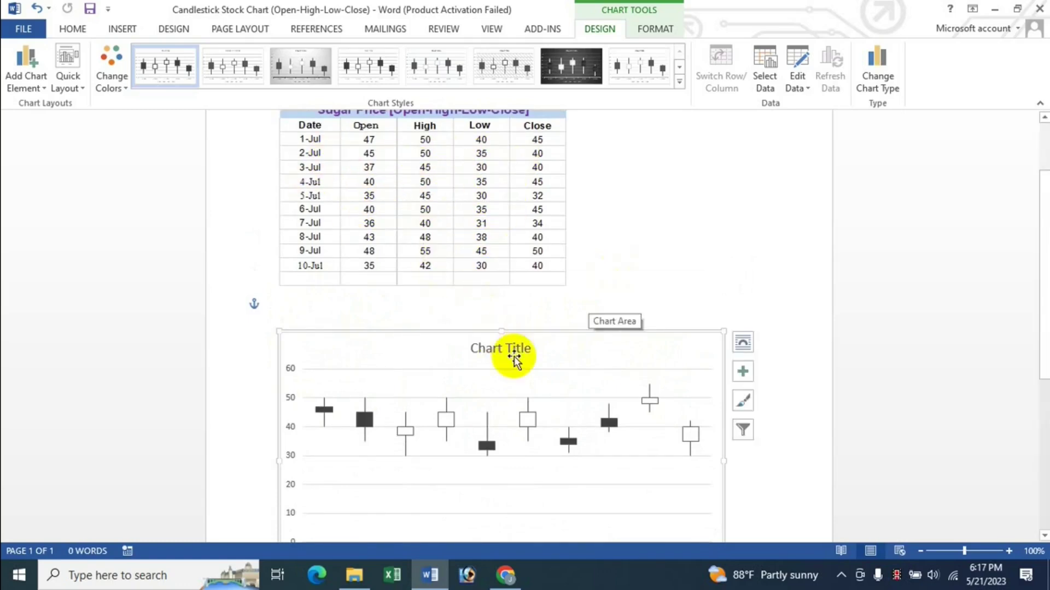
{"action": "scroll", "coordinate": [543, 436], "scroll_direction": "down", "scroll_amount": 3}
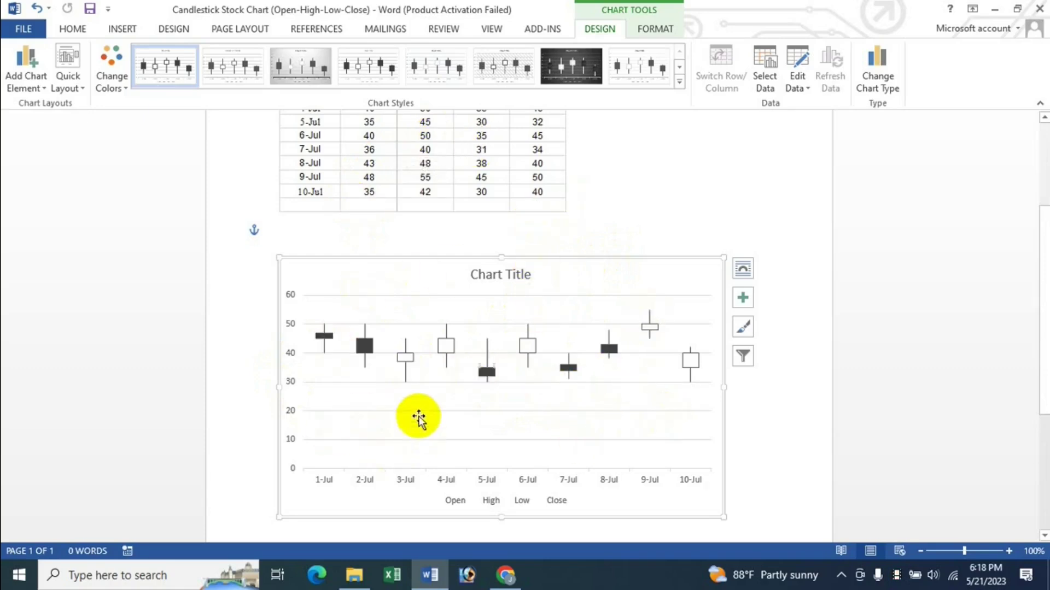
{"action": "left_click", "coordinate": [743, 303]}
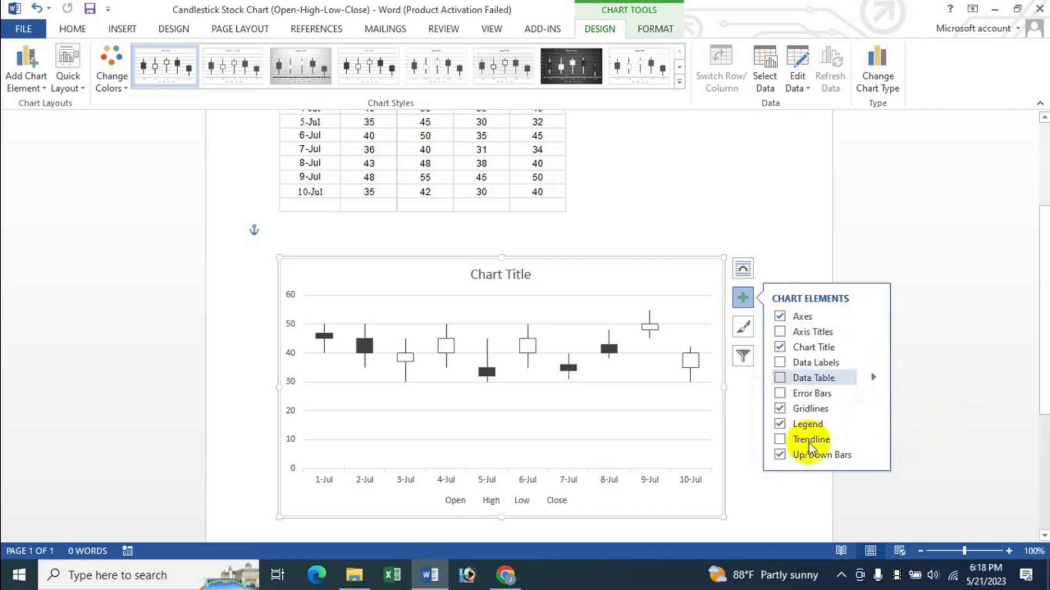
{"action": "left_click", "coordinate": [782, 368]}
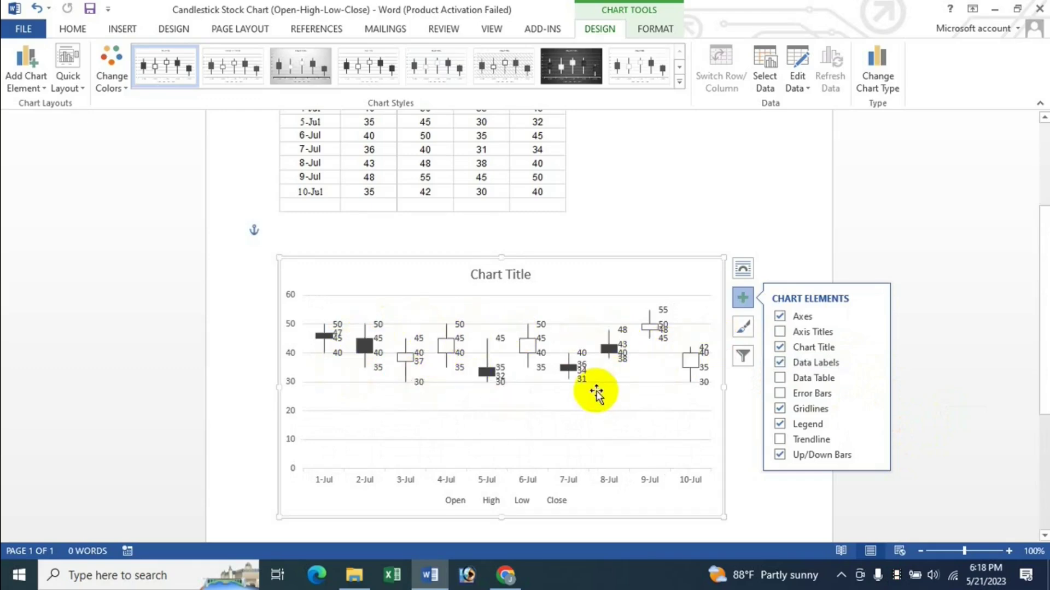
{"action": "left_click", "coordinate": [875, 363]}
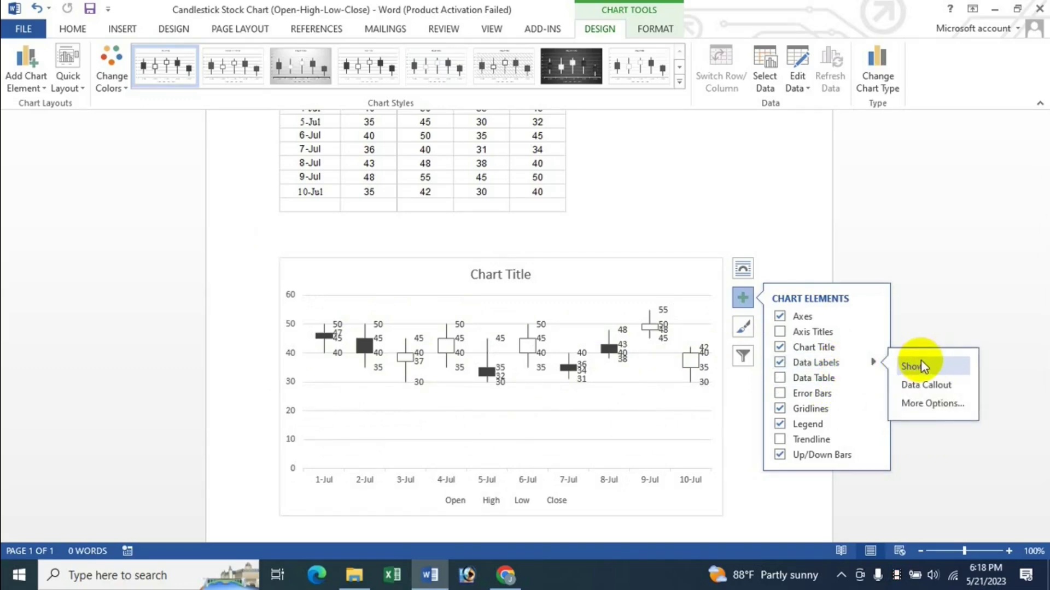
{"action": "left_click", "coordinate": [924, 386]}
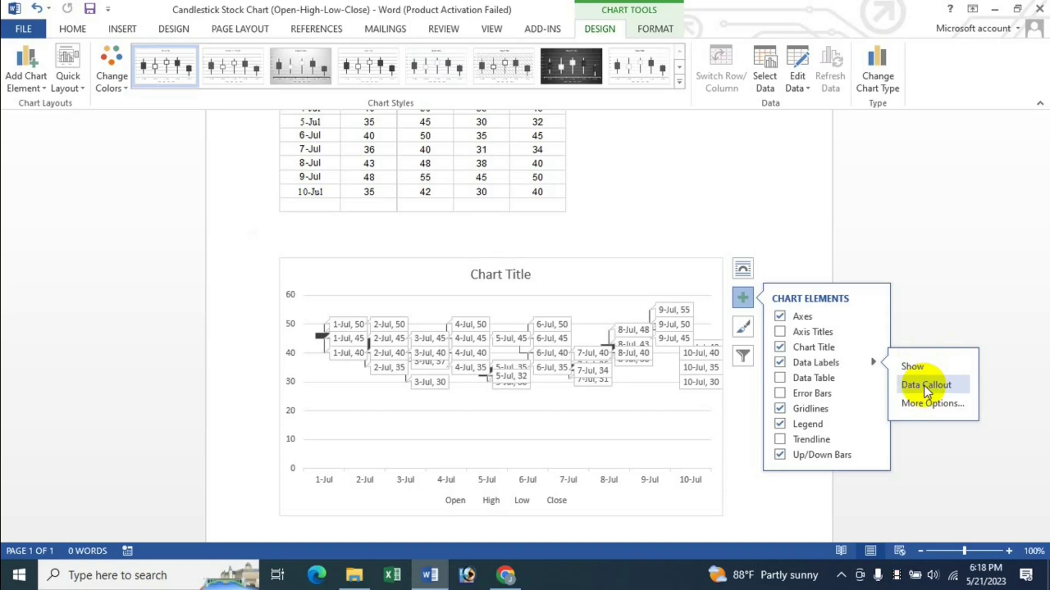
{"action": "left_click", "coordinate": [924, 386]}
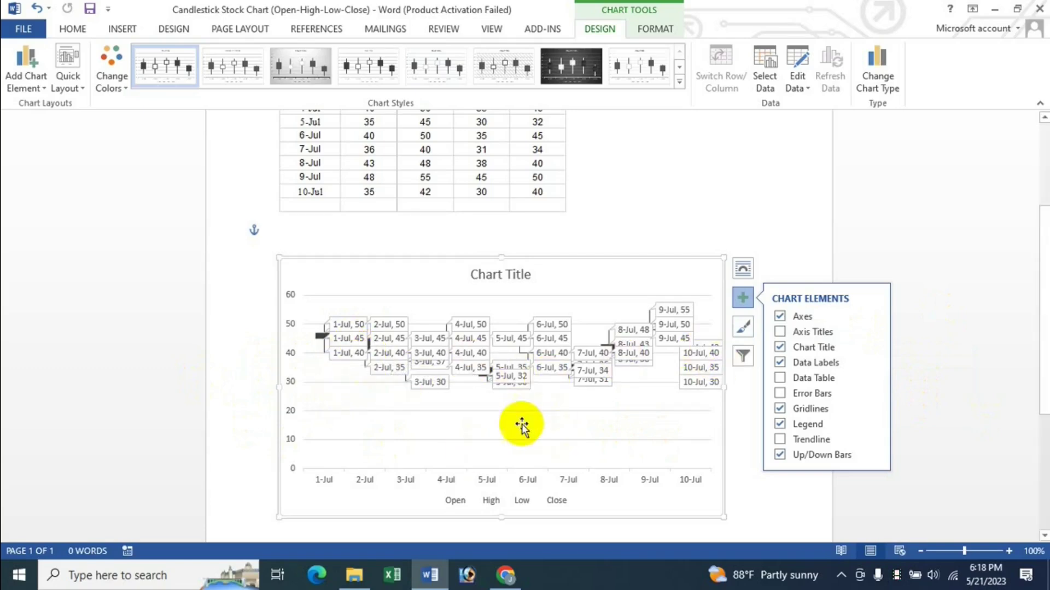
{"action": "mouse_move", "coordinate": [816, 362]}
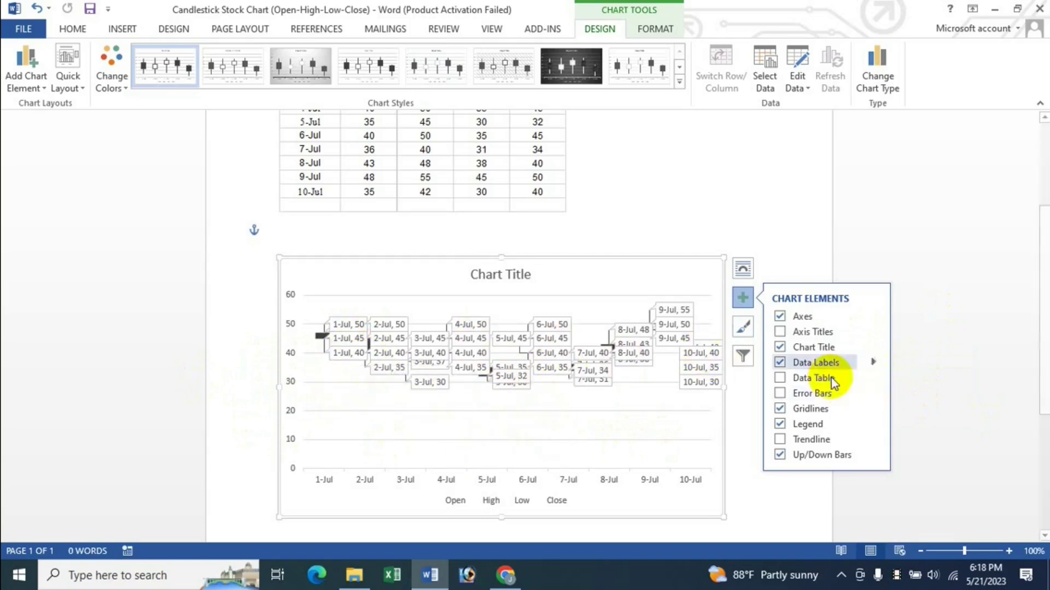
{"action": "left_click", "coordinate": [873, 363]}
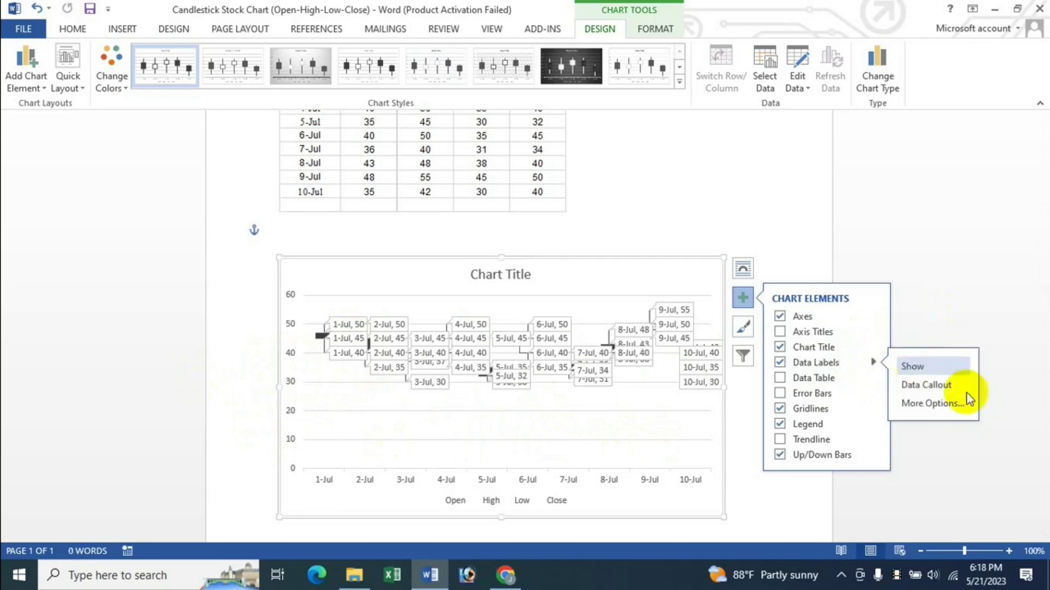
{"action": "left_click", "coordinate": [931, 408]}
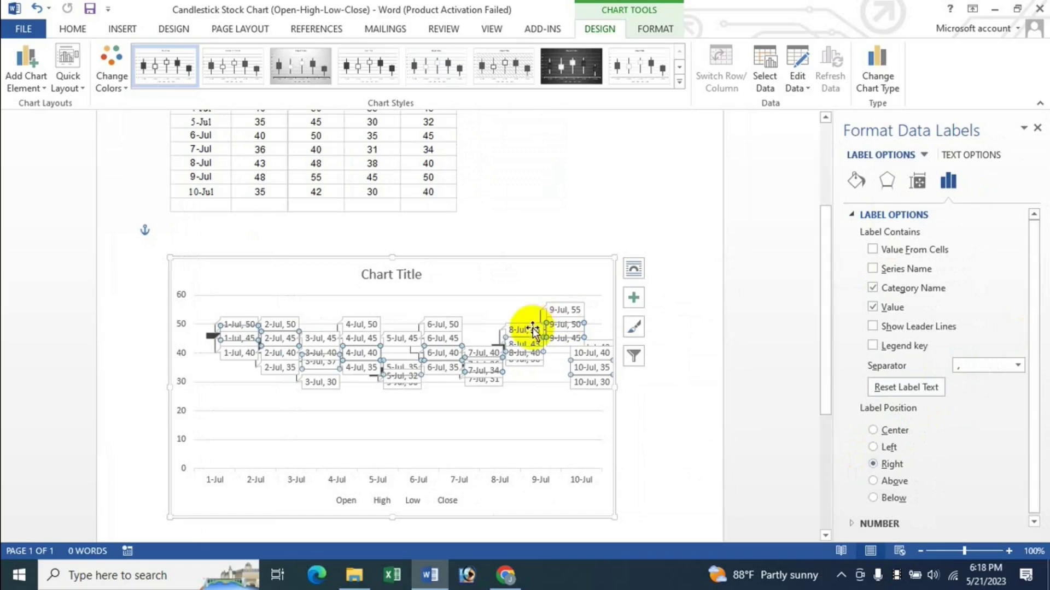
{"action": "left_click", "coordinate": [1036, 129]}
{"action": "left_click", "coordinate": [742, 298]}
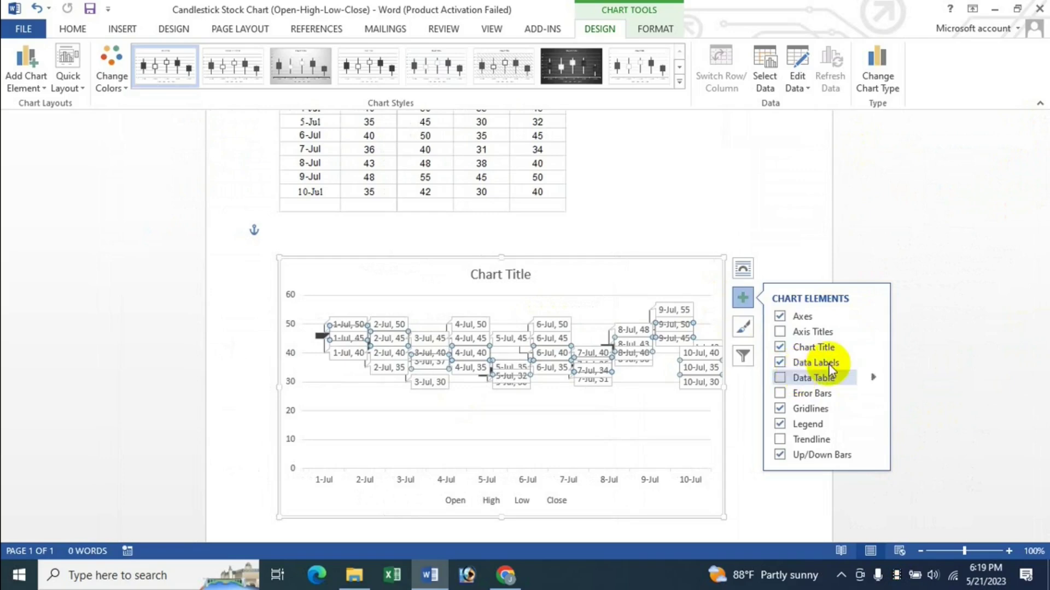
{"action": "left_click", "coordinate": [780, 363]}
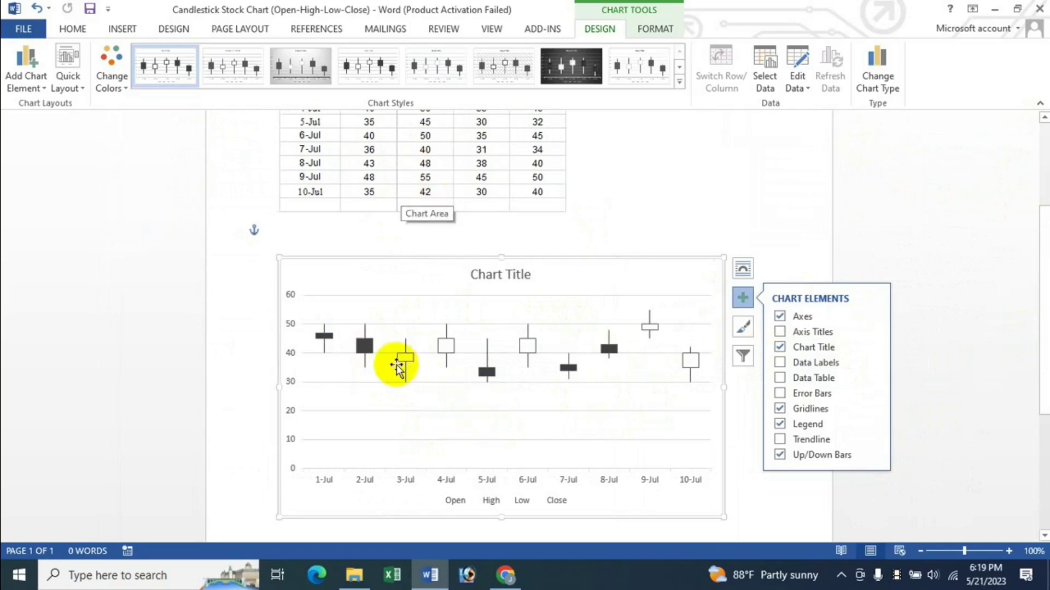
Give the Open series a yellow preset gradient line from the Format pane
{"action": "left_click", "coordinate": [659, 30]}
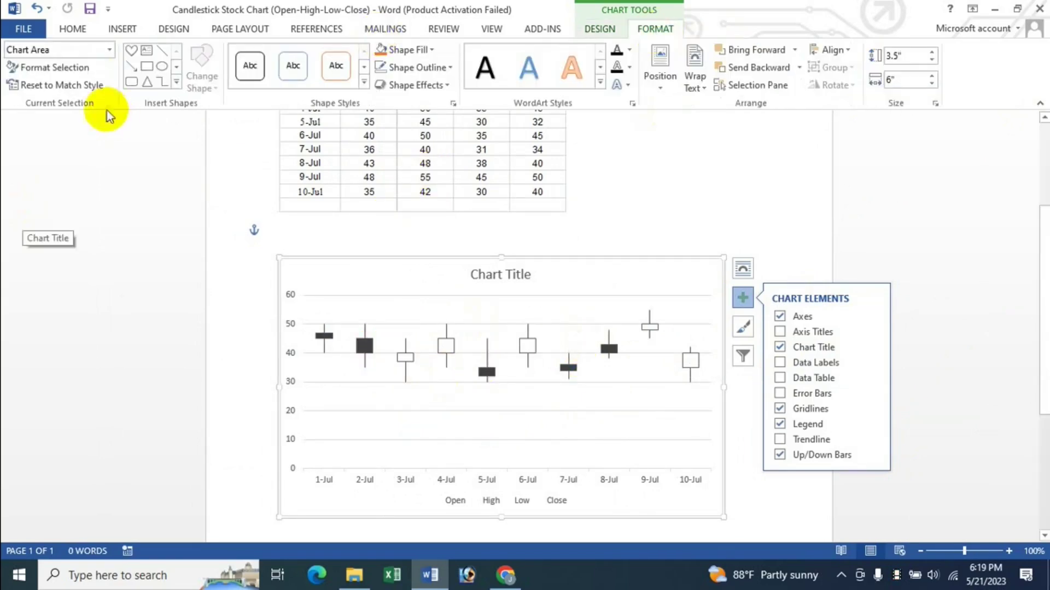
{"action": "left_click", "coordinate": [110, 51]}
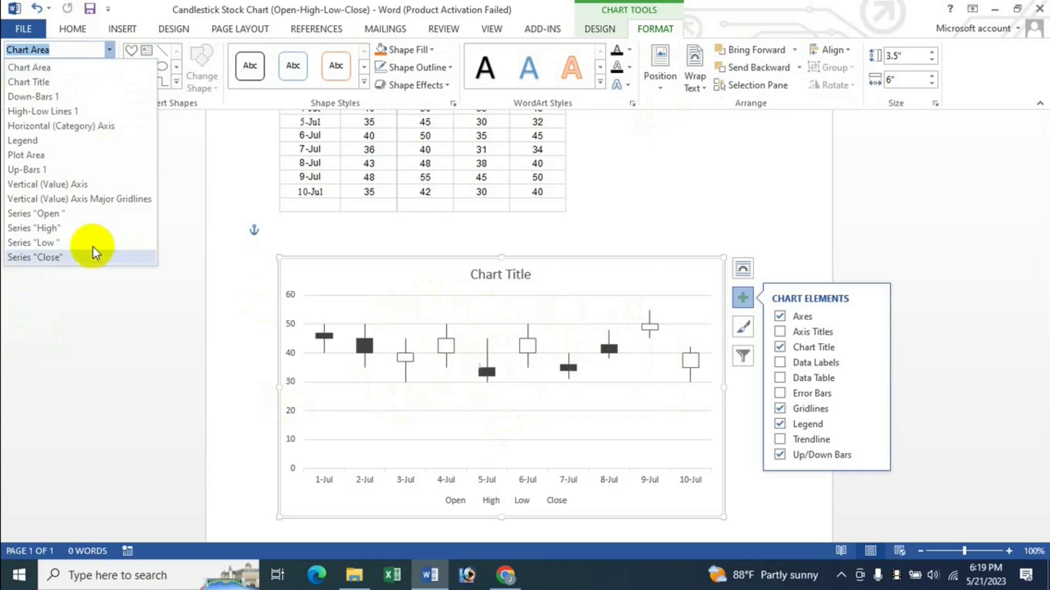
{"action": "left_click", "coordinate": [73, 216]}
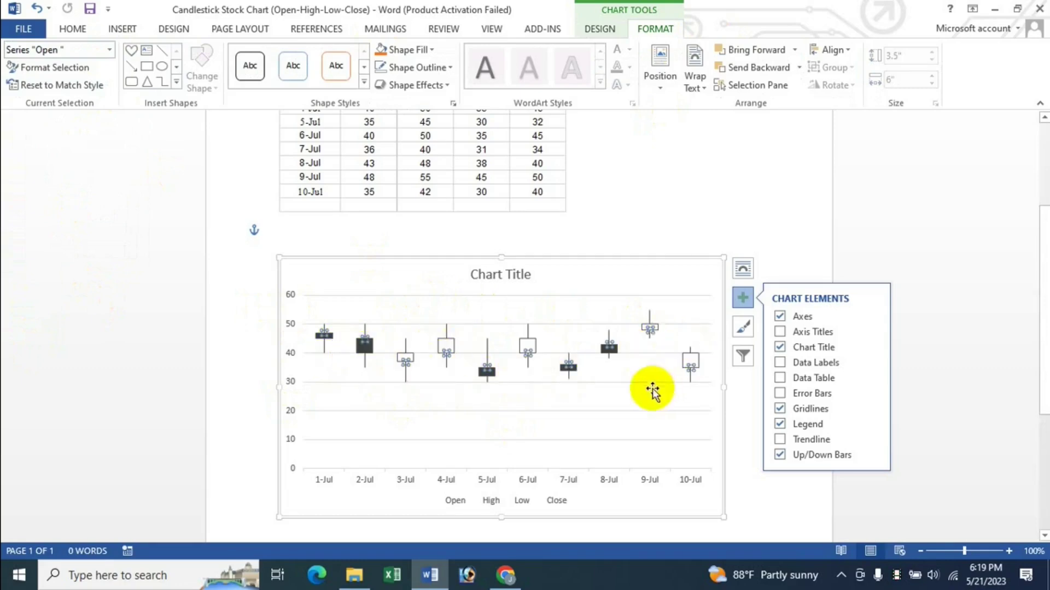
{"action": "left_click", "coordinate": [54, 66]}
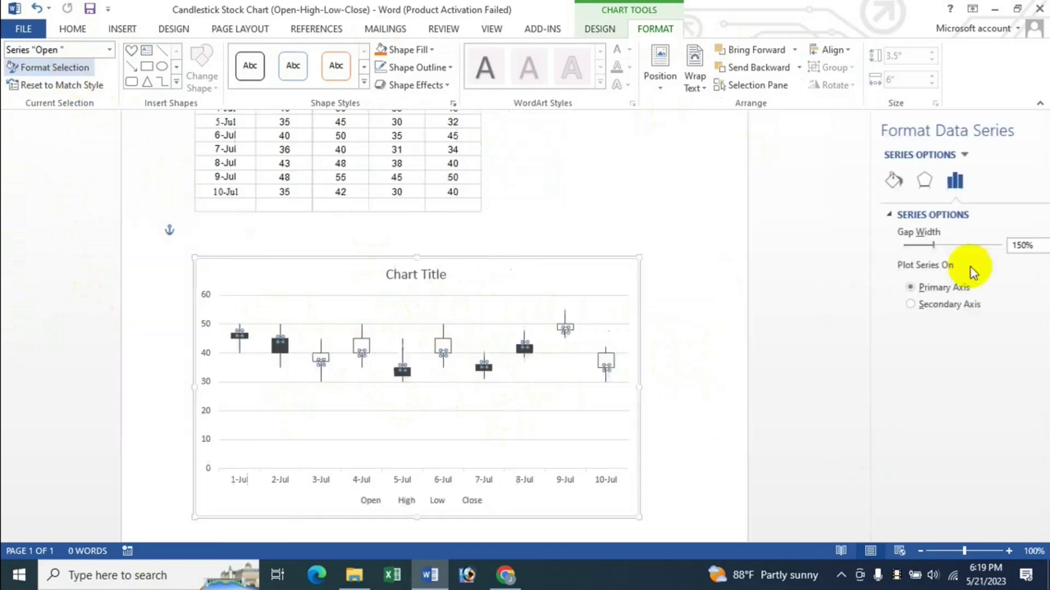
{"action": "left_click", "coordinate": [856, 183]}
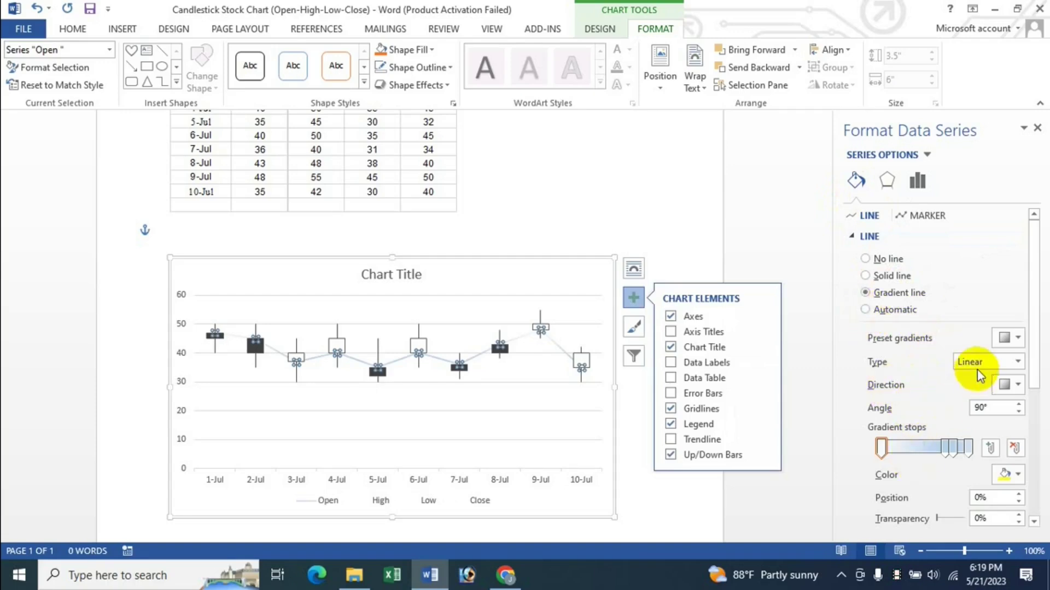
{"action": "left_click", "coordinate": [1011, 339]}
{"action": "left_click", "coordinate": [961, 433]}
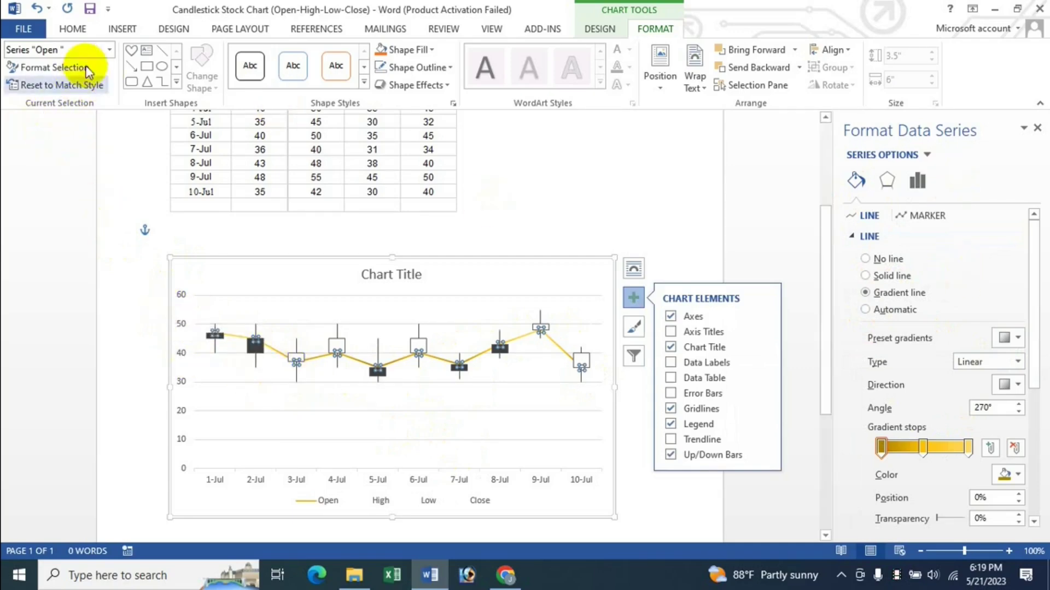
{"action": "left_click", "coordinate": [109, 50]}
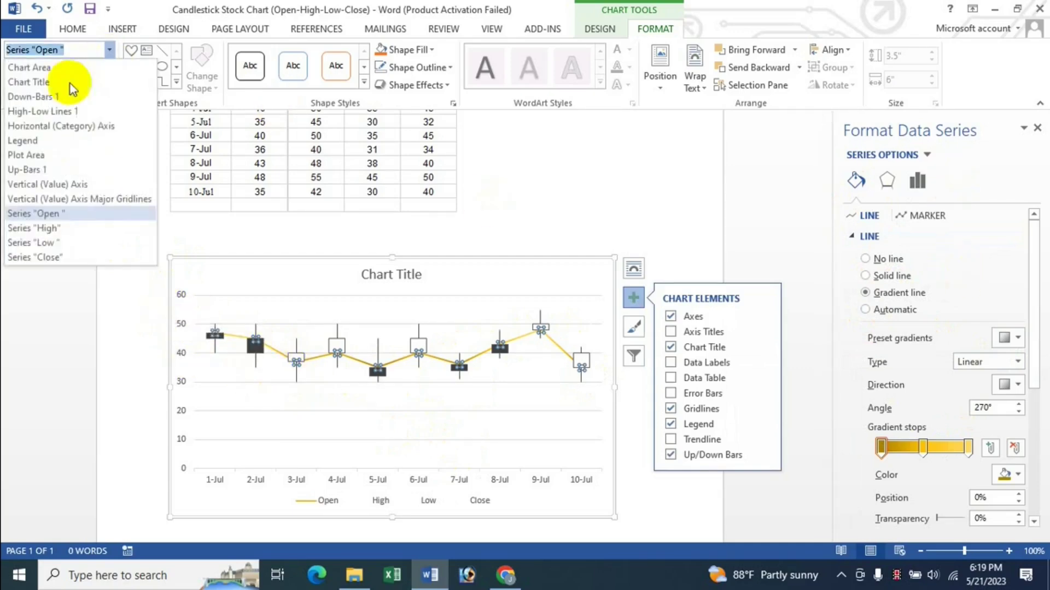
Try a light orange solid line on the High series, then set it to No line
{"action": "left_click", "coordinate": [60, 232]}
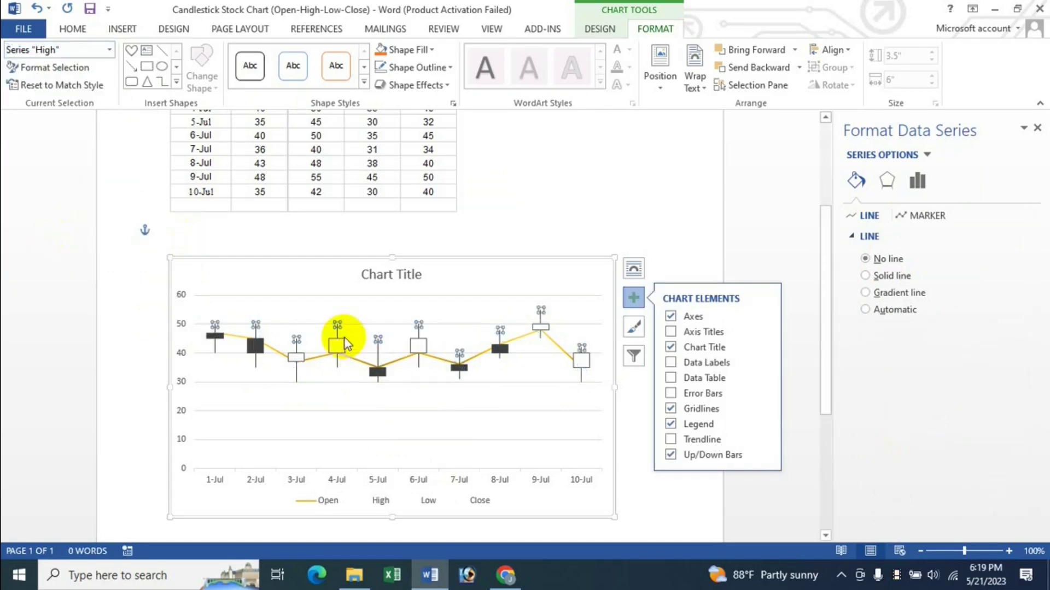
{"action": "left_click", "coordinate": [883, 276]}
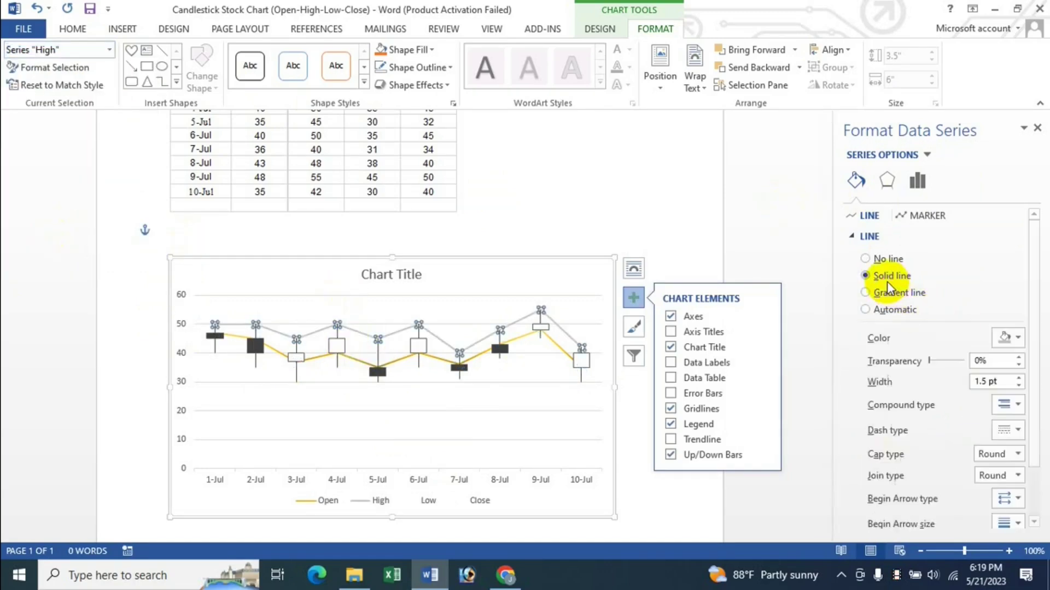
{"action": "left_click", "coordinate": [1003, 344]}
{"action": "left_click", "coordinate": [994, 407]}
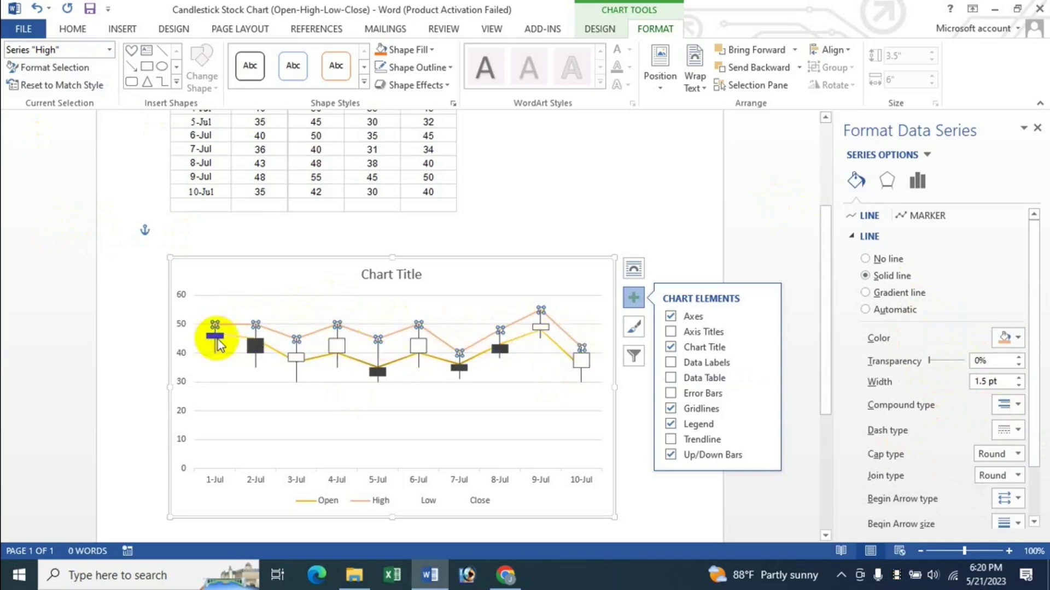
{"action": "left_click", "coordinate": [112, 51]}
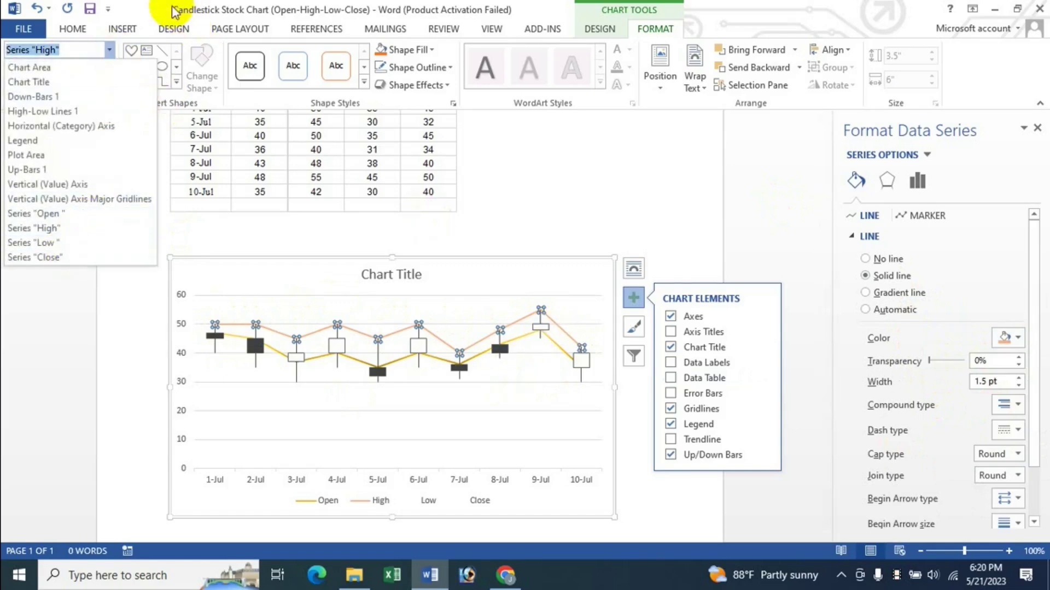
{"action": "left_click", "coordinate": [357, 328]}
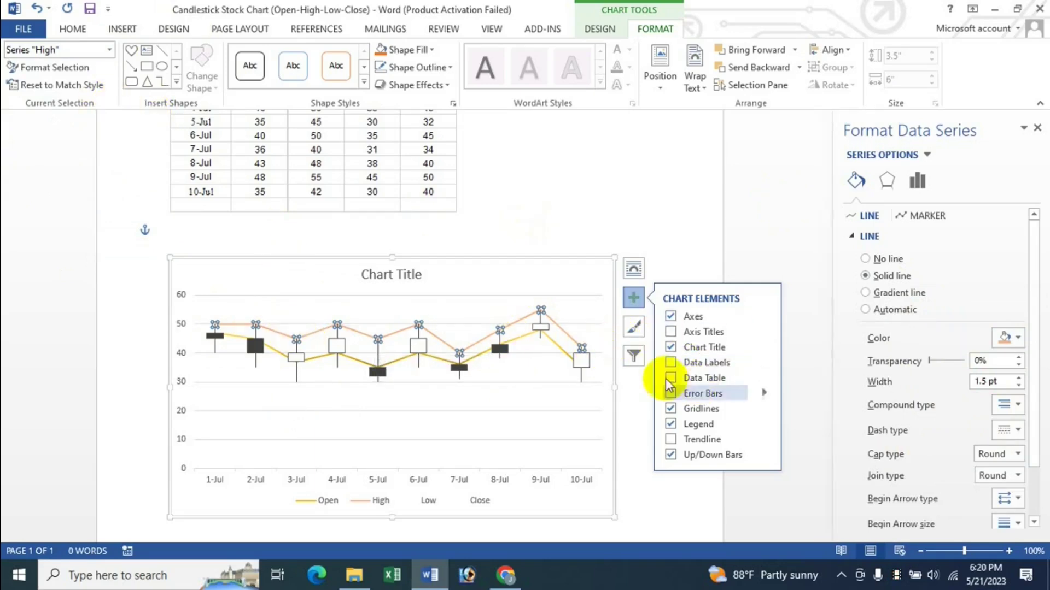
{"action": "left_click", "coordinate": [880, 259]}
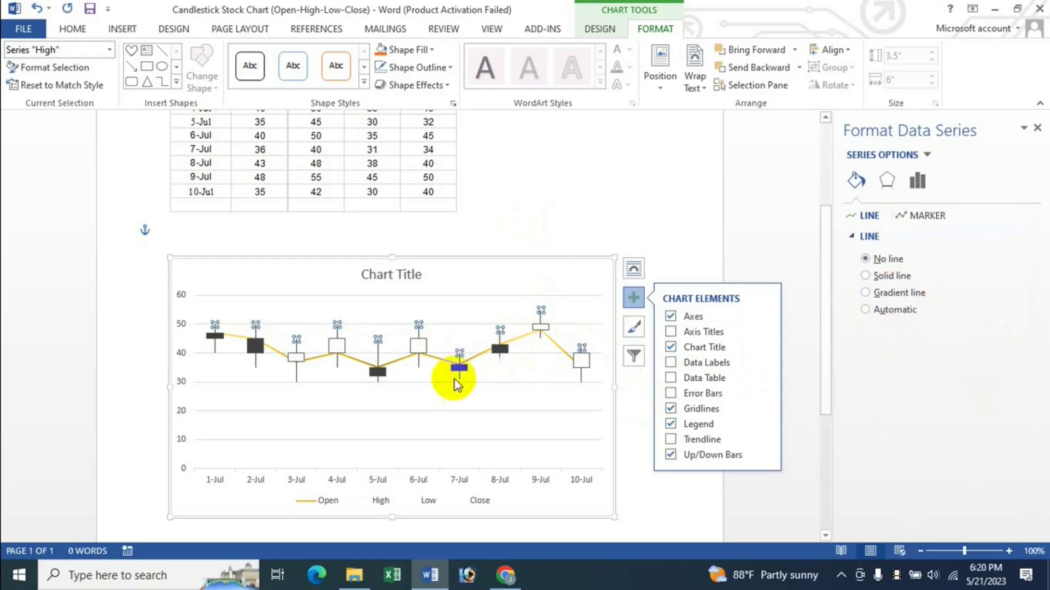
Set the Open series to No line and close the Format pane
{"action": "left_click", "coordinate": [109, 50]}
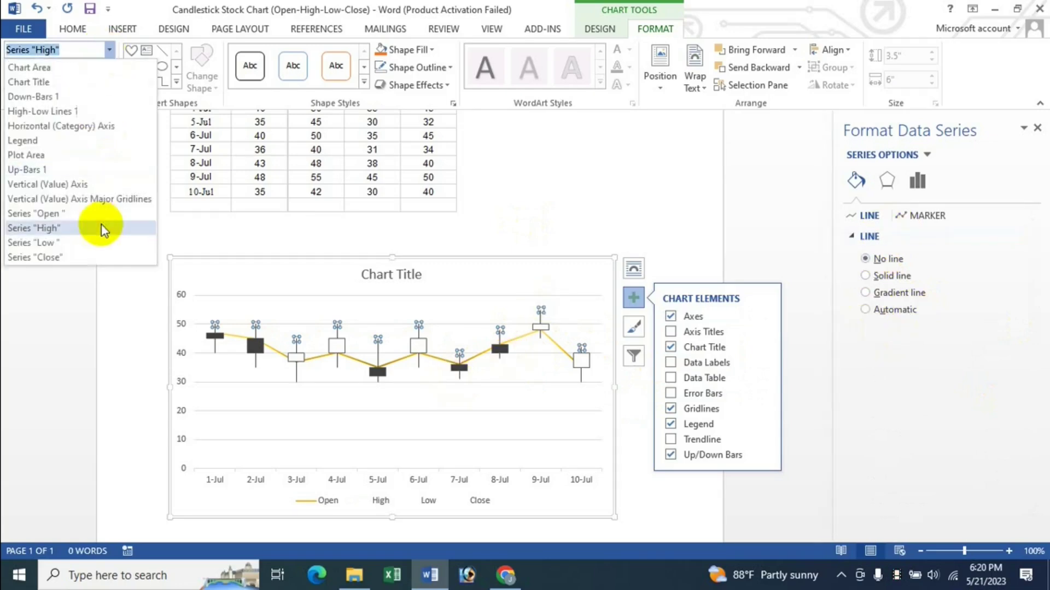
{"action": "left_click", "coordinate": [74, 211]}
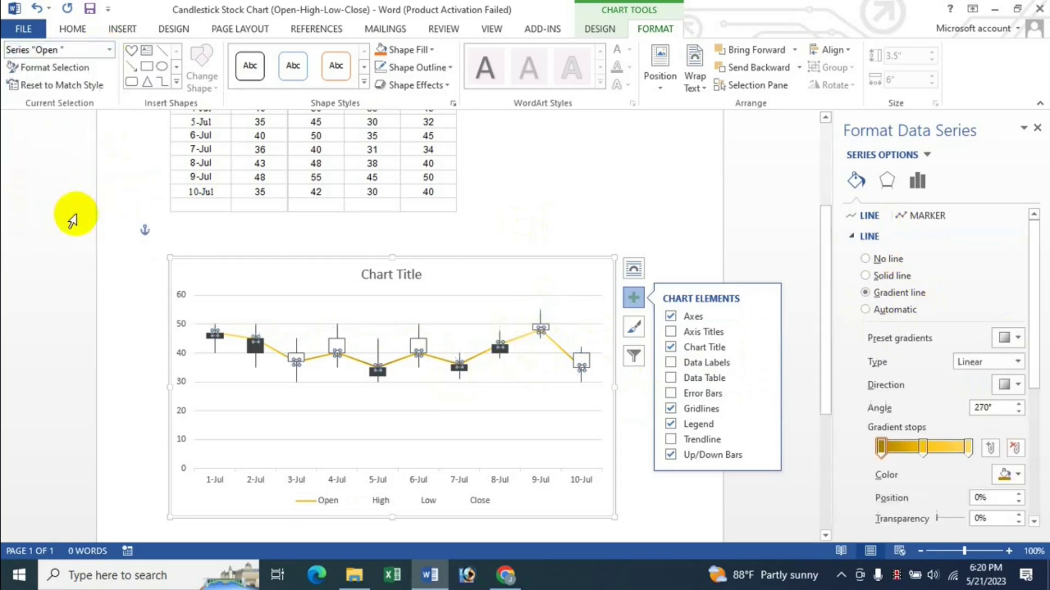
{"action": "left_click", "coordinate": [882, 262]}
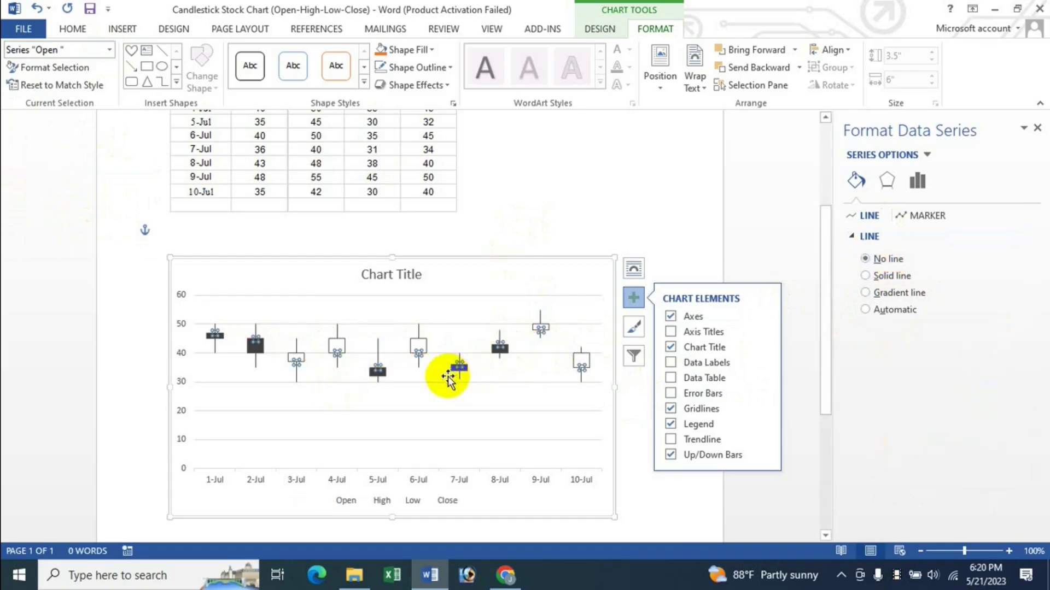
{"action": "left_click", "coordinate": [110, 50]}
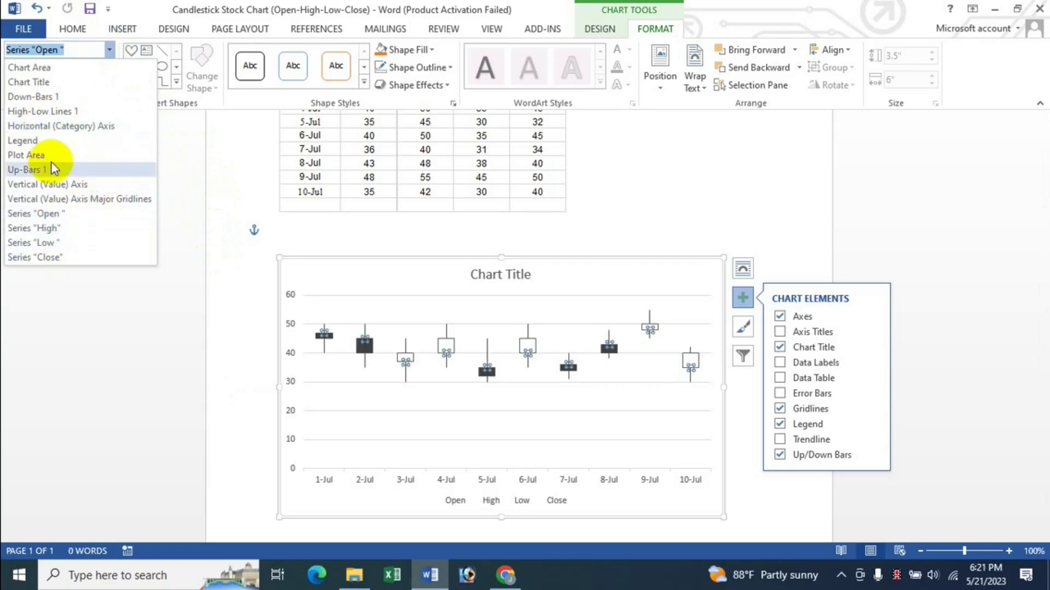
{"action": "left_click", "coordinate": [48, 155]}
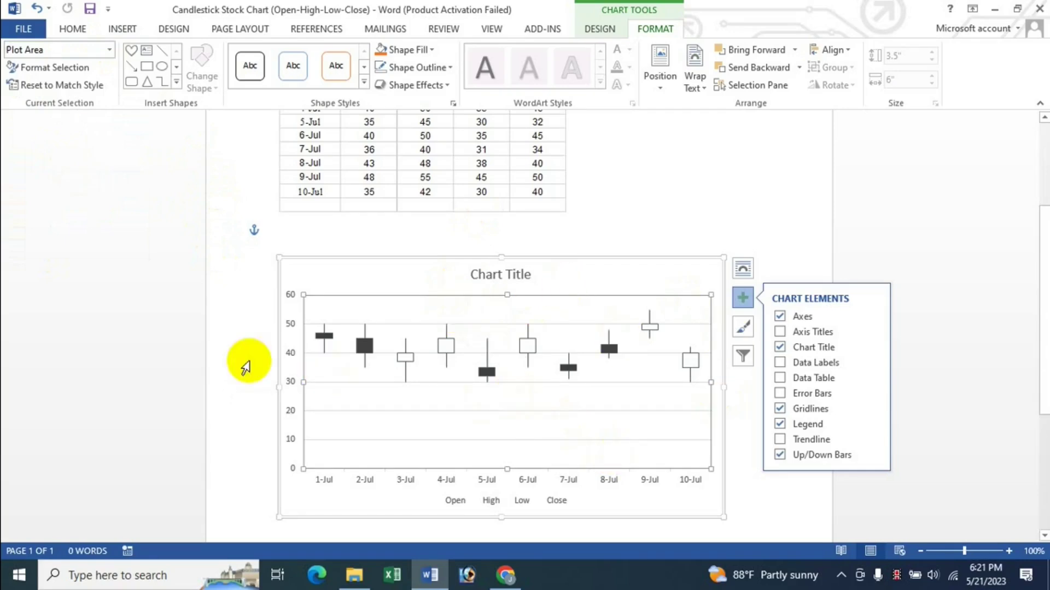
Open formatting for the plot area, then select the chart title and open its formatting options
{"action": "left_click", "coordinate": [60, 70]}
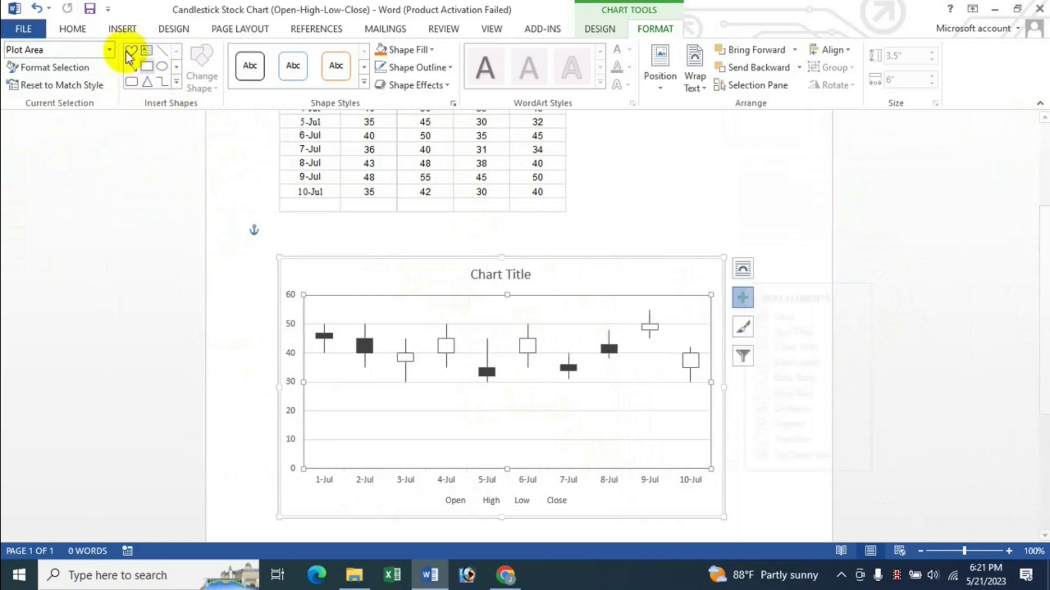
{"action": "left_click", "coordinate": [109, 49]}
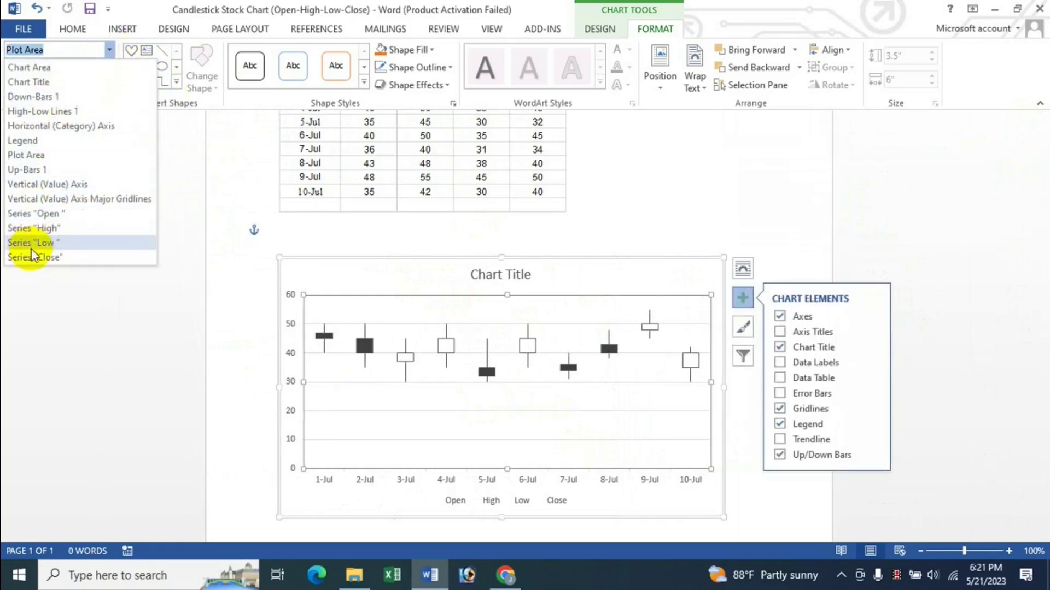
{"action": "left_click", "coordinate": [565, 274]}
{"action": "left_click", "coordinate": [486, 280]}
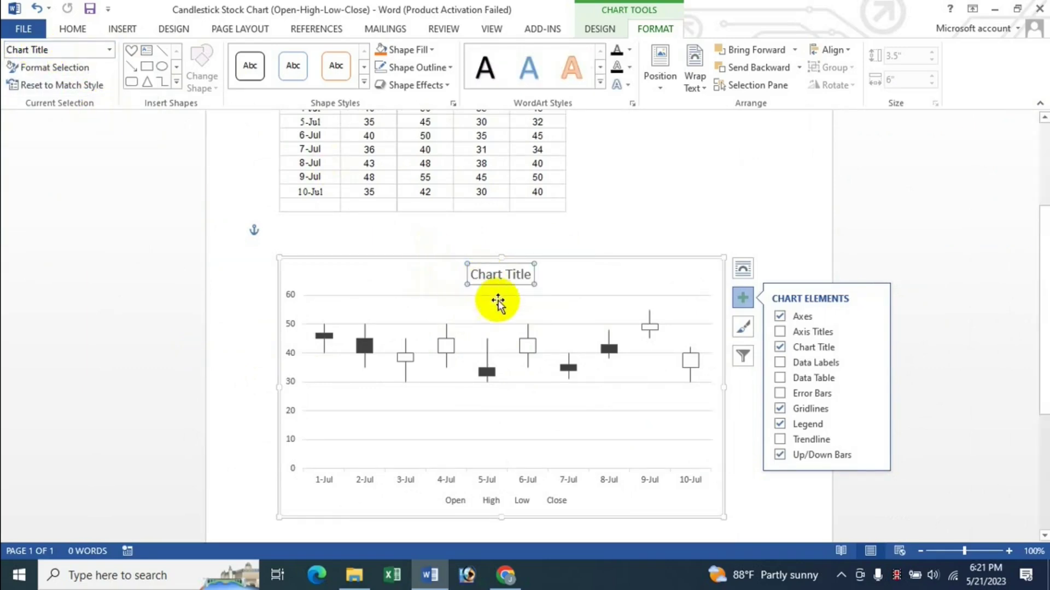
{"action": "left_click", "coordinate": [70, 68]}
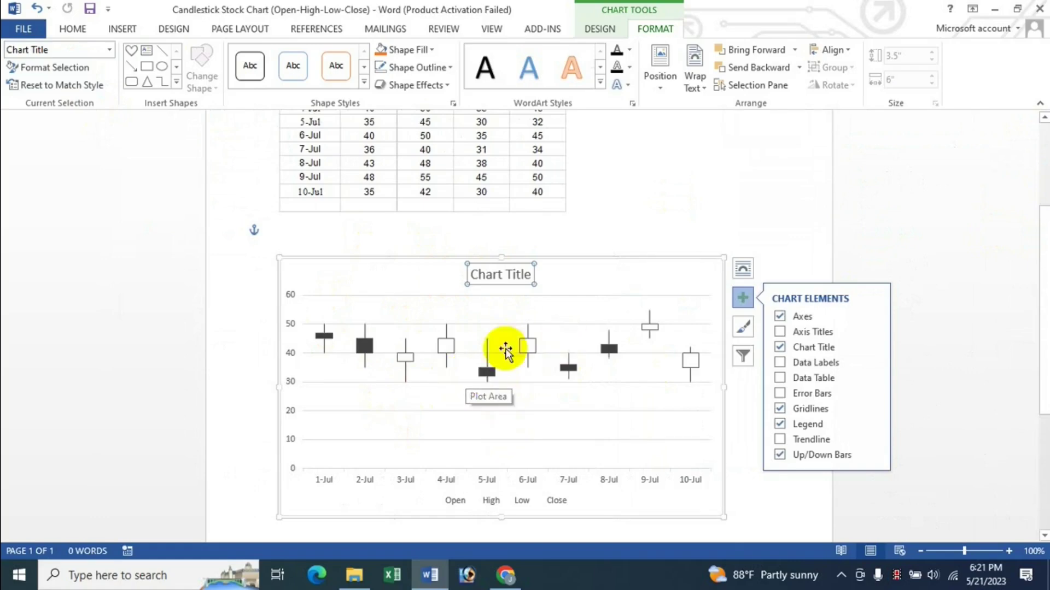
{"action": "left_click", "coordinate": [109, 50]}
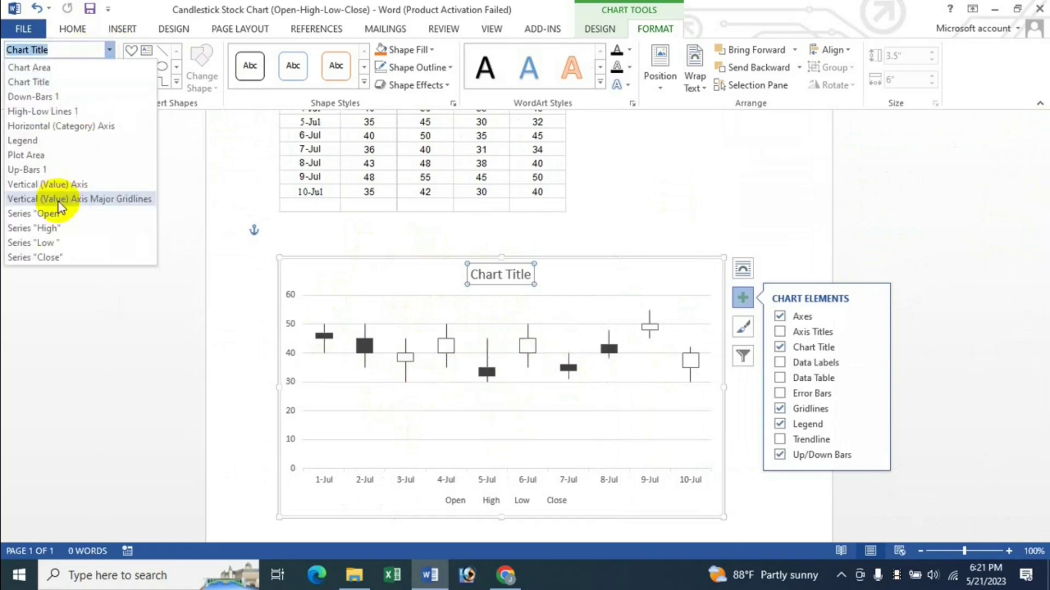
{"action": "left_click", "coordinate": [383, 9]}
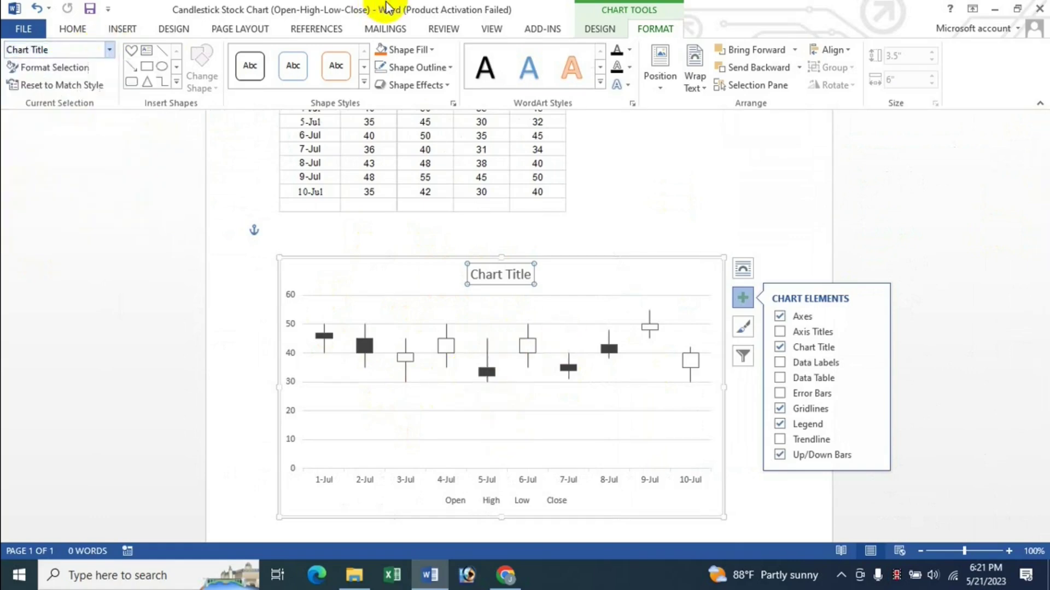
Turn on chart data labels and select the Open series data labels
{"action": "left_click", "coordinate": [779, 363]}
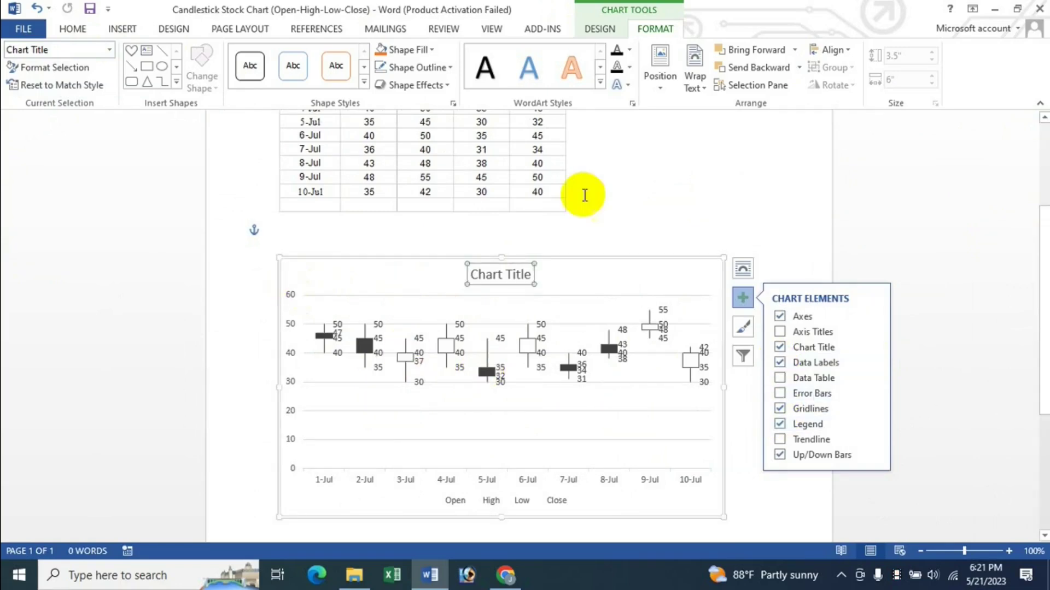
{"action": "left_click", "coordinate": [110, 50]}
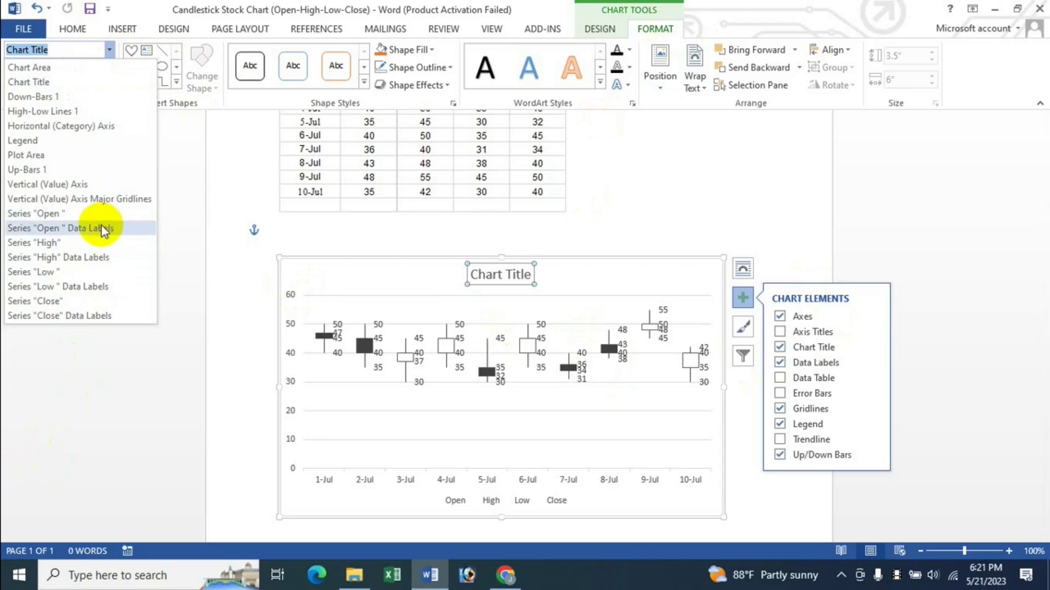
{"action": "left_click", "coordinate": [104, 228]}
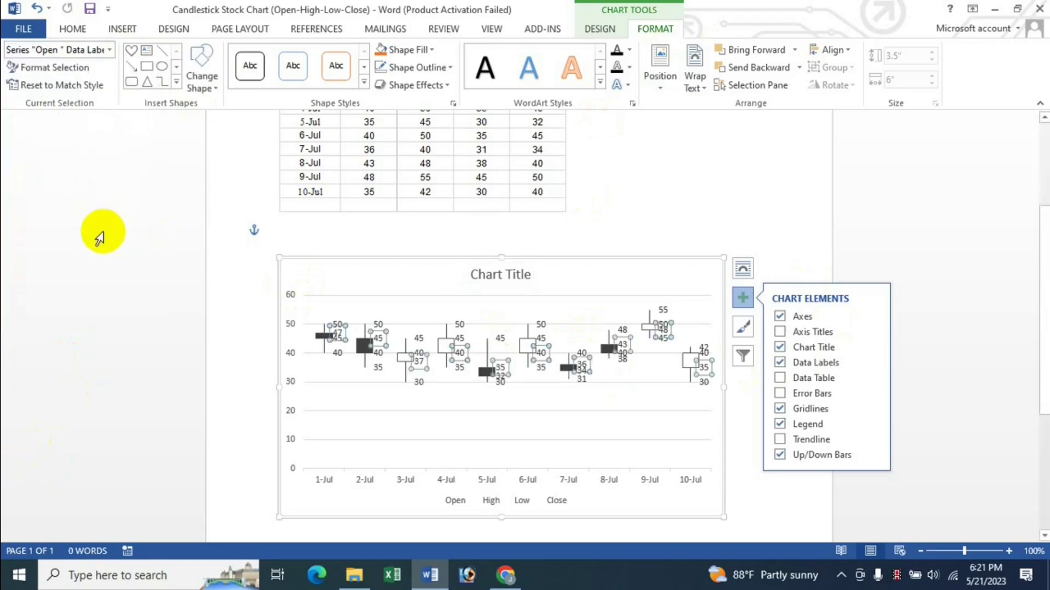
Keep the Open labels showing values only, after trying date and series name
{"action": "left_click", "coordinate": [70, 75]}
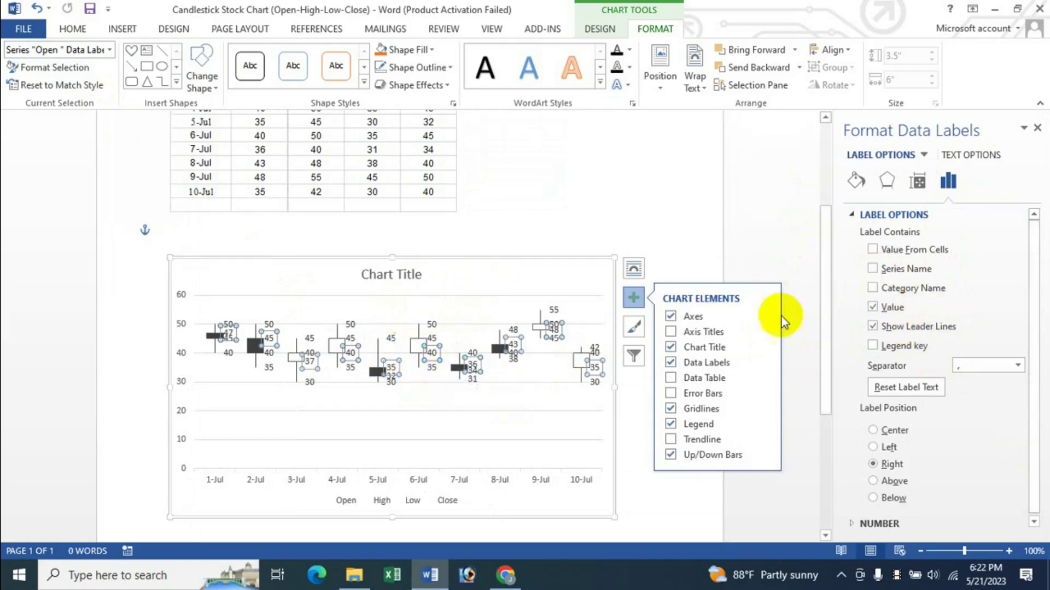
{"action": "left_click", "coordinate": [873, 288]}
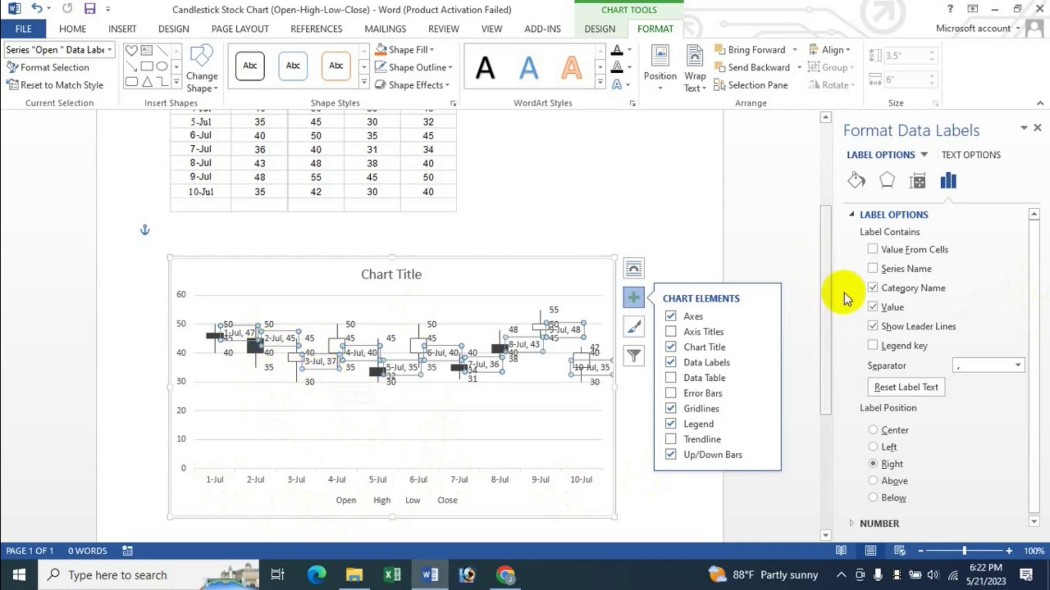
{"action": "left_click", "coordinate": [873, 268]}
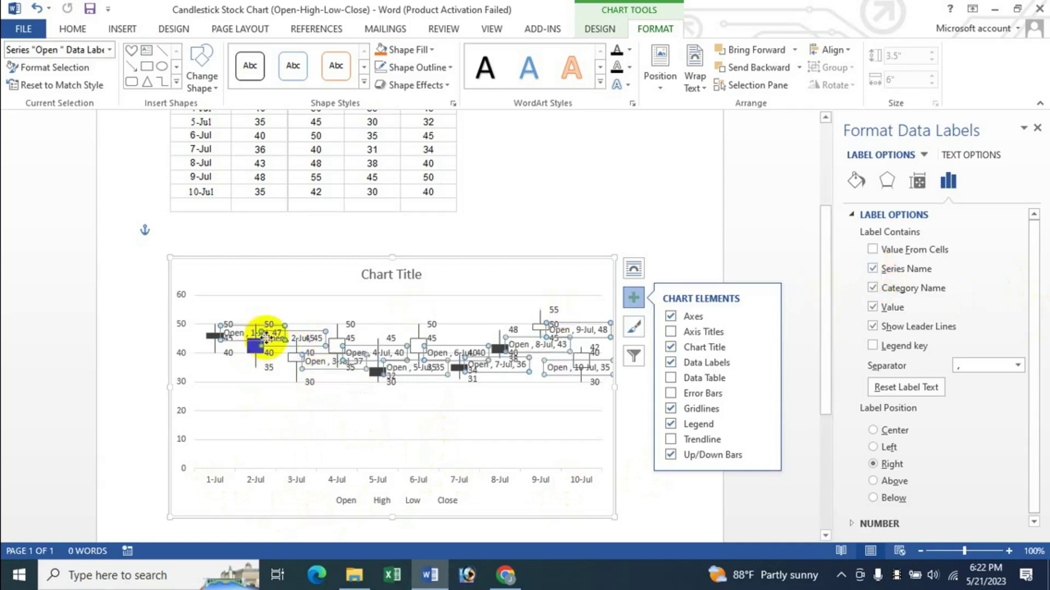
{"action": "left_click", "coordinate": [874, 288]}
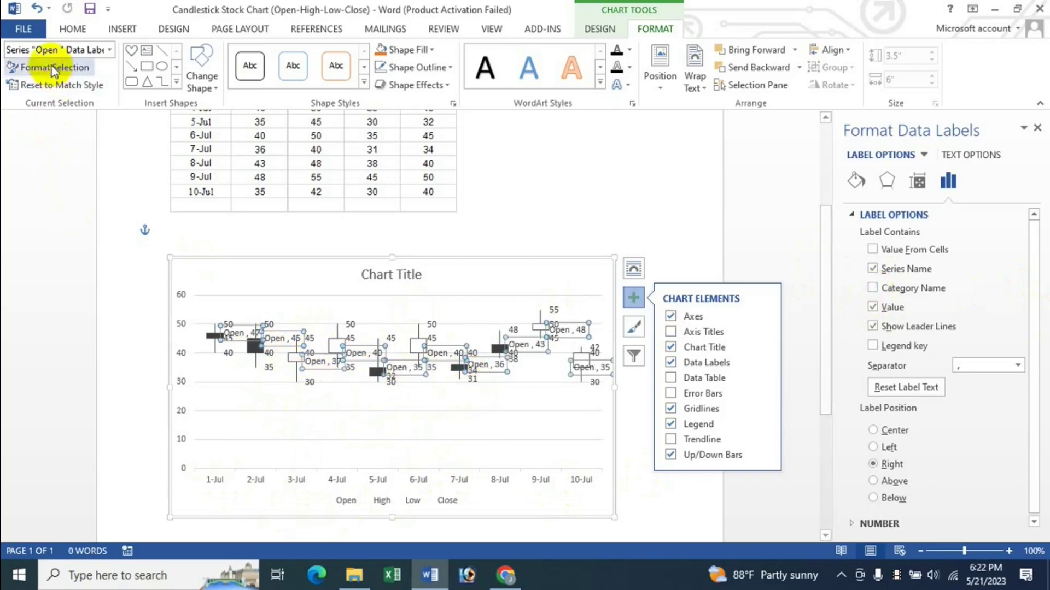
{"action": "left_click", "coordinate": [902, 269]}
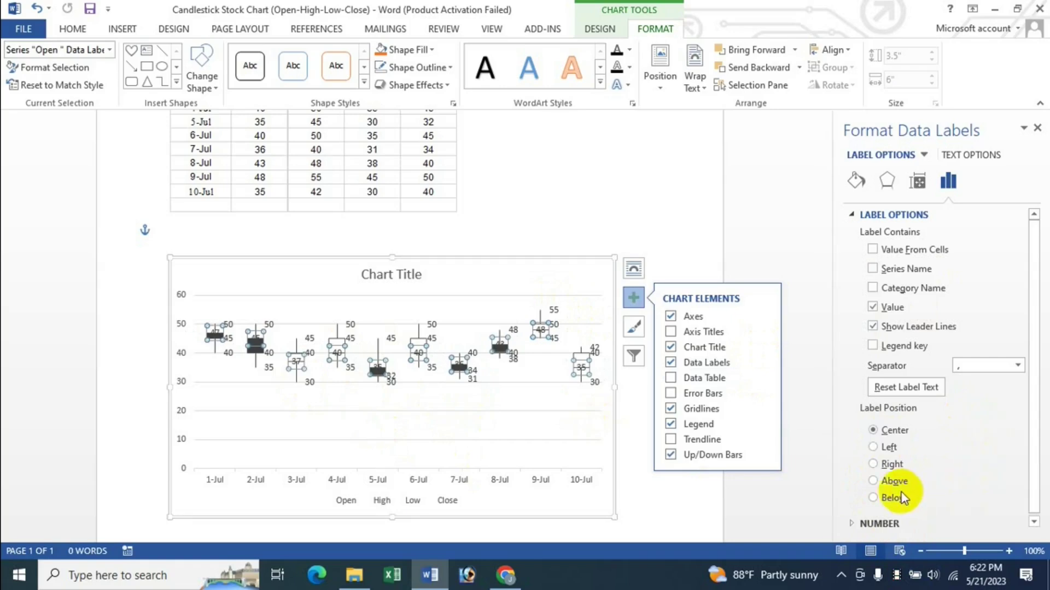
Set the Open labels' position to Above the candles
{"action": "left_click", "coordinate": [889, 485]}
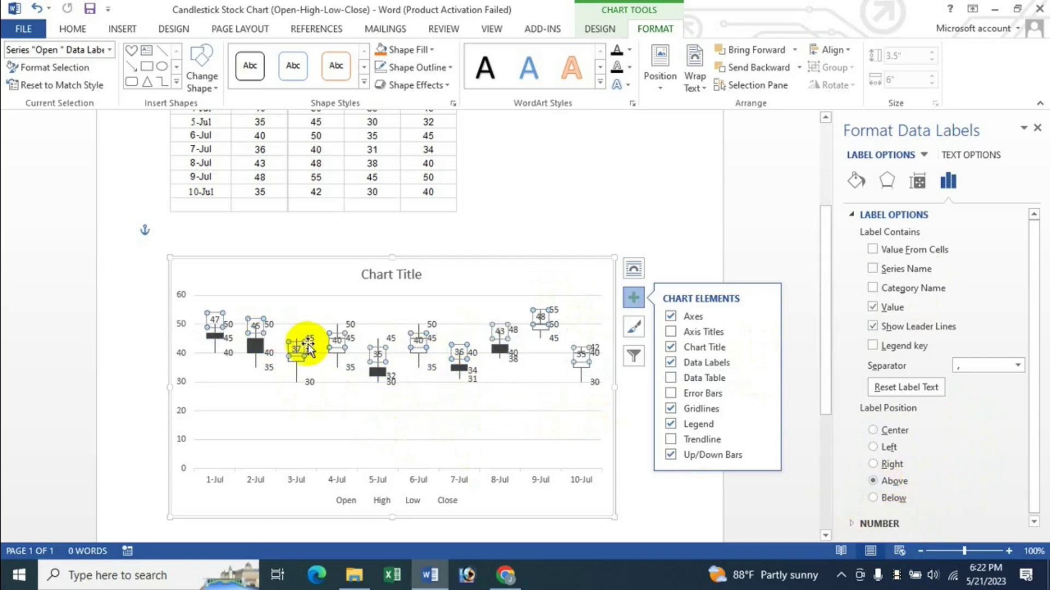
{"action": "left_click", "coordinate": [890, 501]}
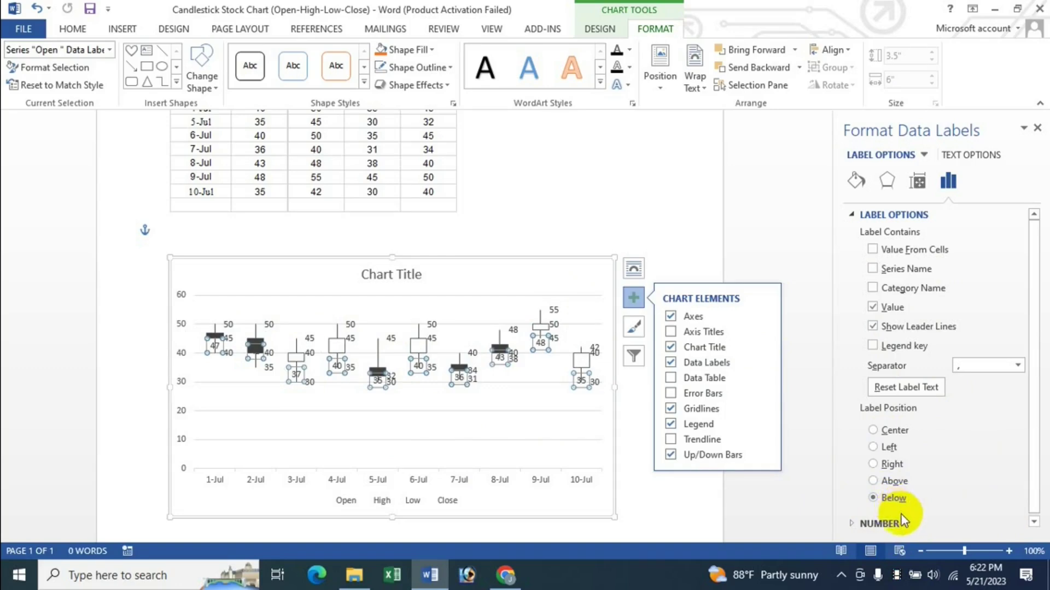
{"action": "left_click", "coordinate": [890, 481]}
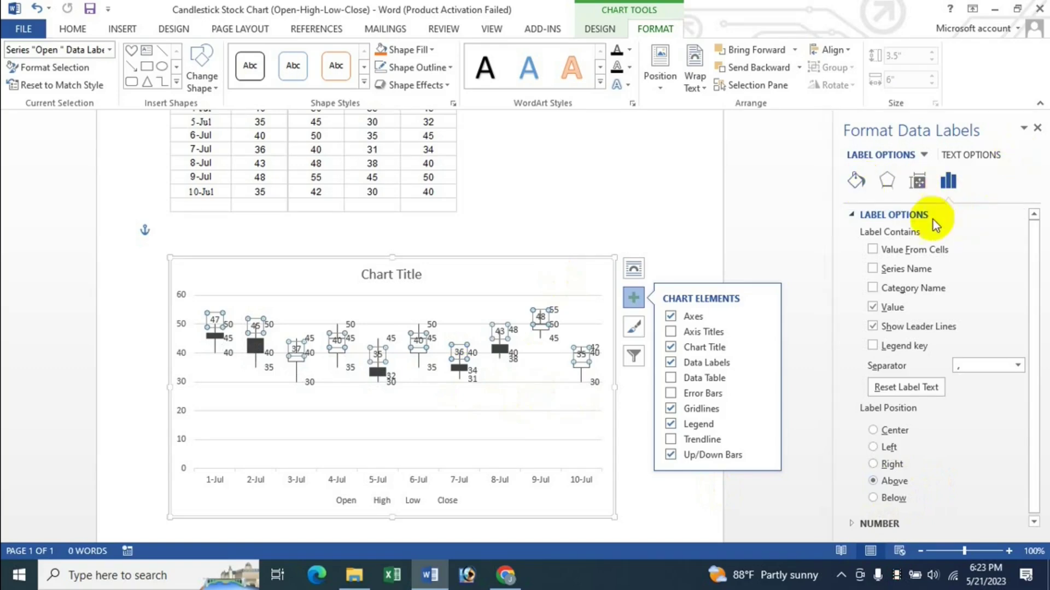
{"action": "left_click", "coordinate": [858, 181]}
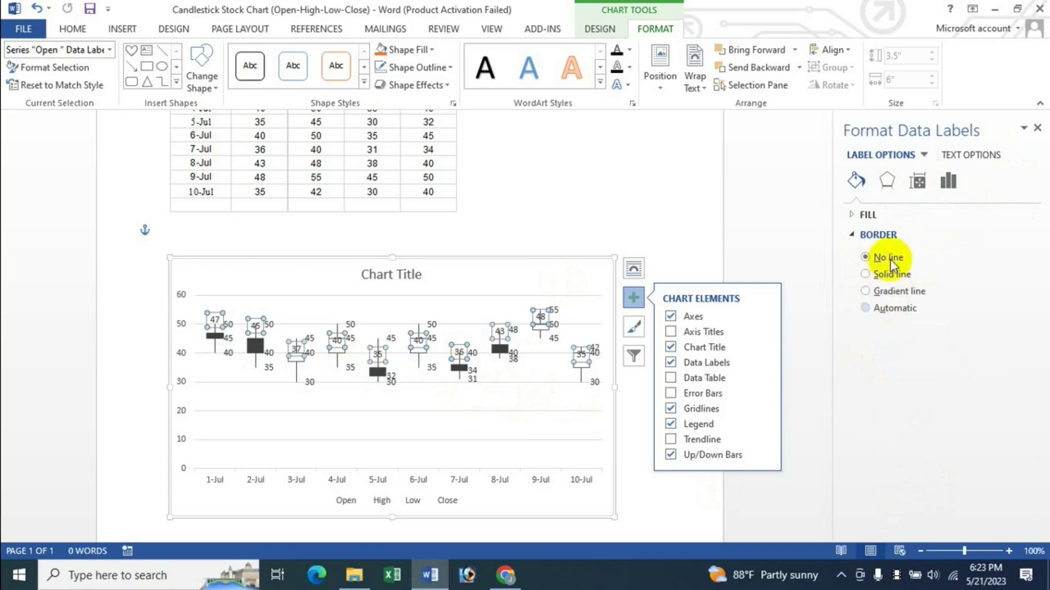
Fill the Open data labels with the yellow gradient after previewing a blue preset, then close the pane
{"action": "left_click", "coordinate": [866, 216]}
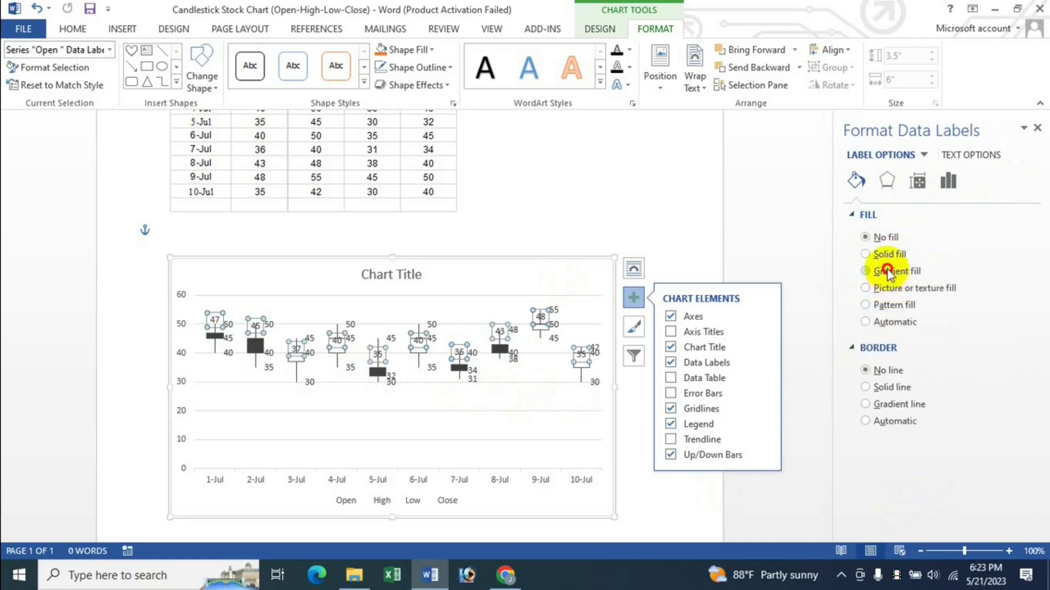
{"action": "left_click", "coordinate": [887, 270]}
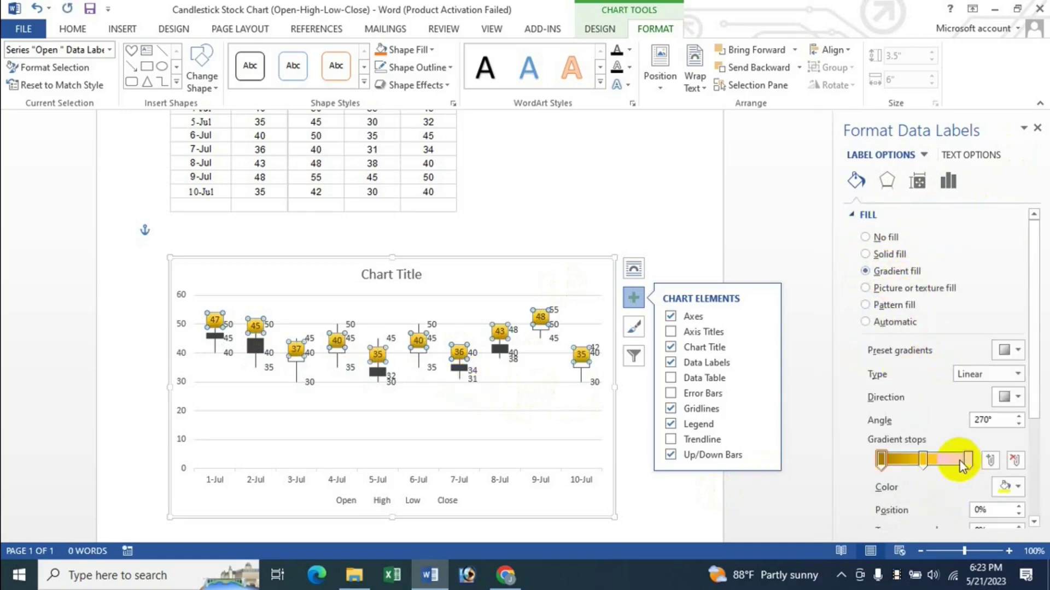
{"action": "left_click", "coordinate": [451, 357]}
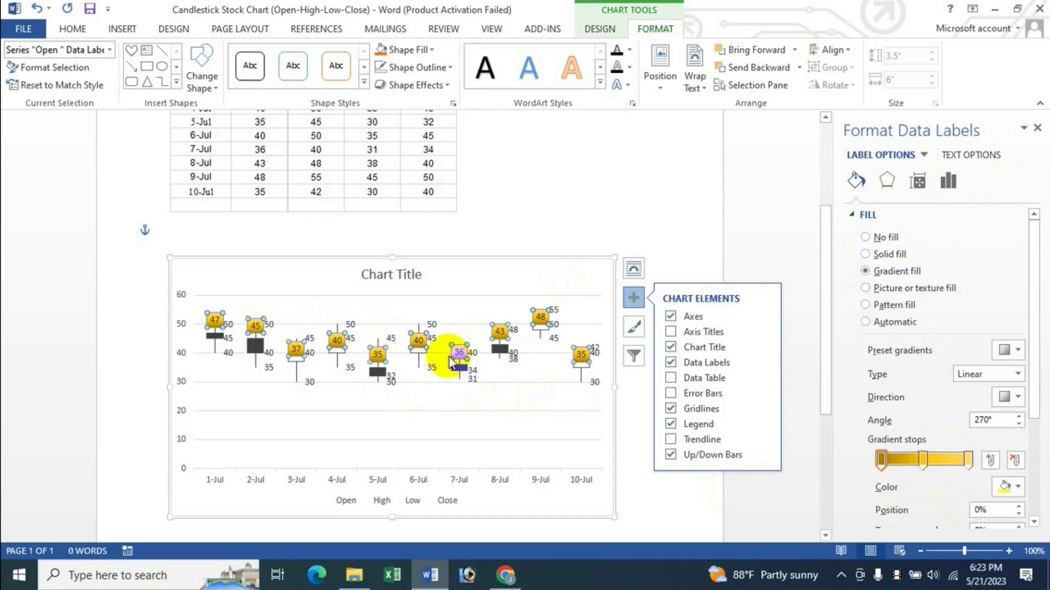
{"action": "left_click", "coordinate": [1018, 351]}
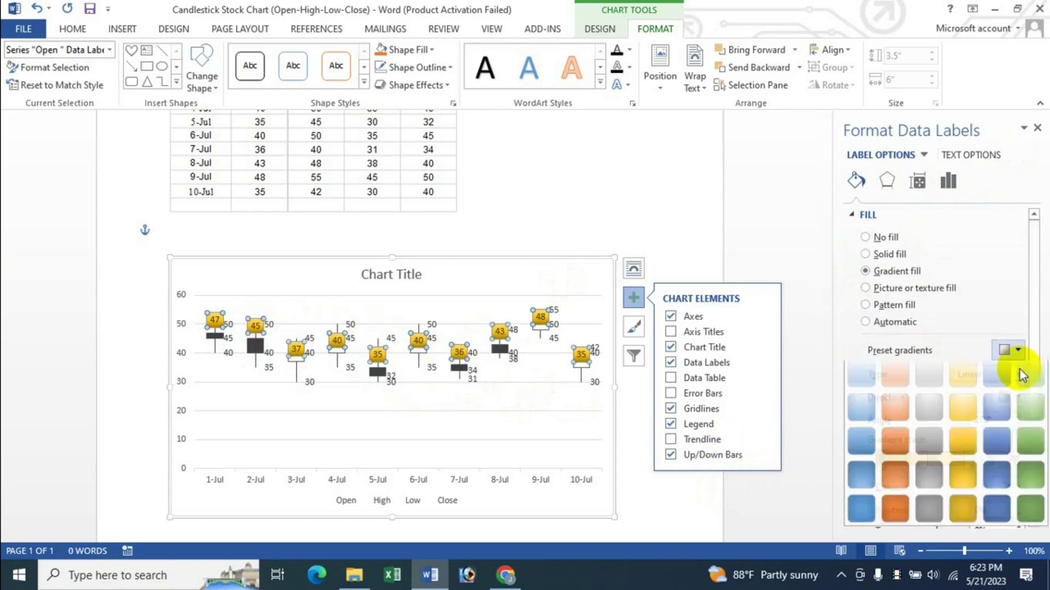
{"action": "left_click", "coordinate": [989, 452]}
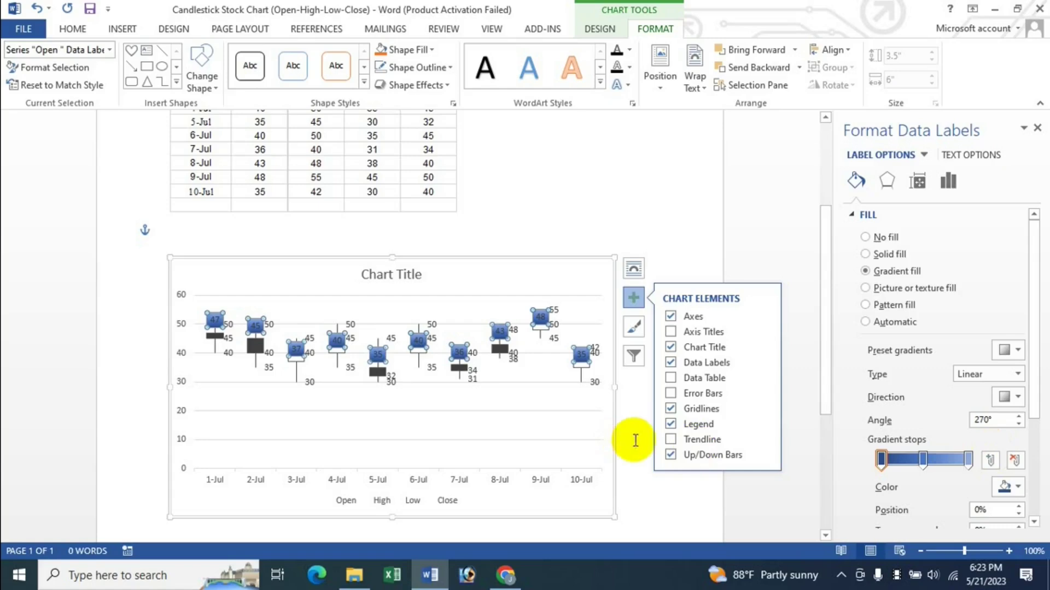
{"action": "left_click", "coordinate": [1004, 352]}
{"action": "left_click", "coordinate": [962, 446]}
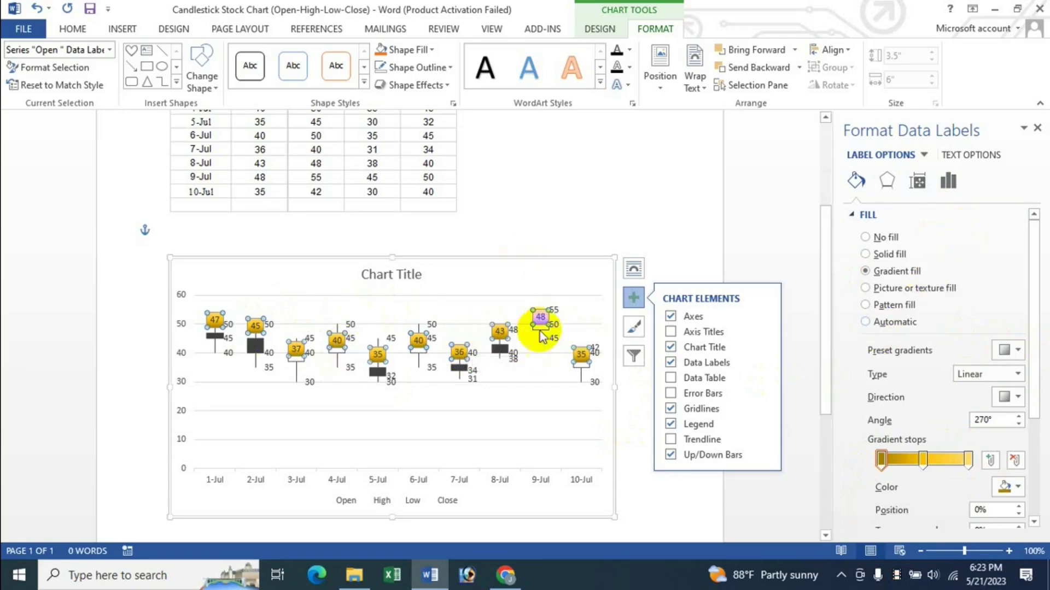
{"action": "left_click", "coordinate": [1037, 127]}
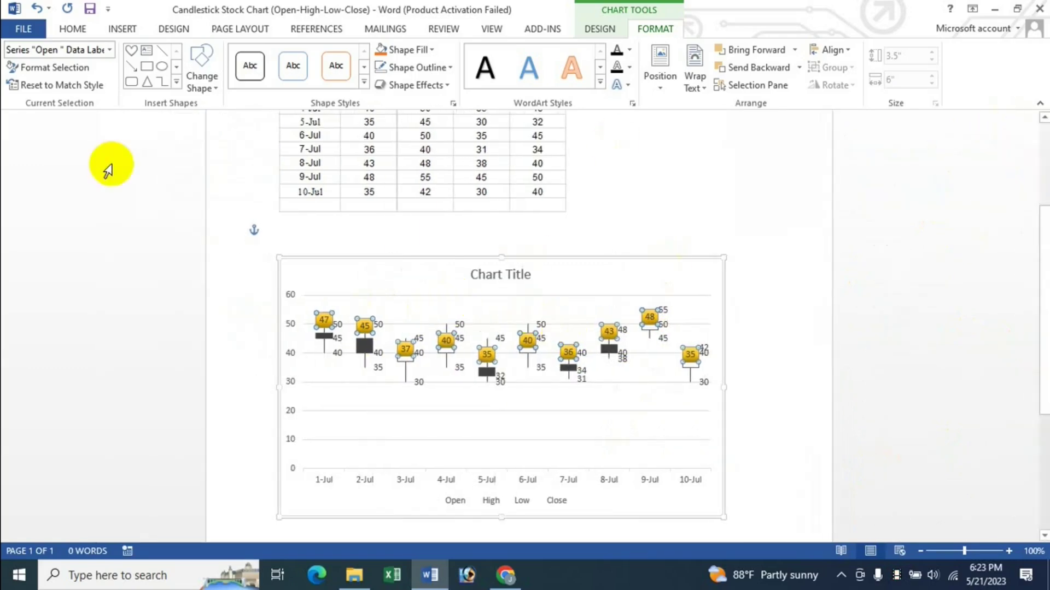
Give the Open series a light-blue gradient line
{"action": "left_click", "coordinate": [110, 49]}
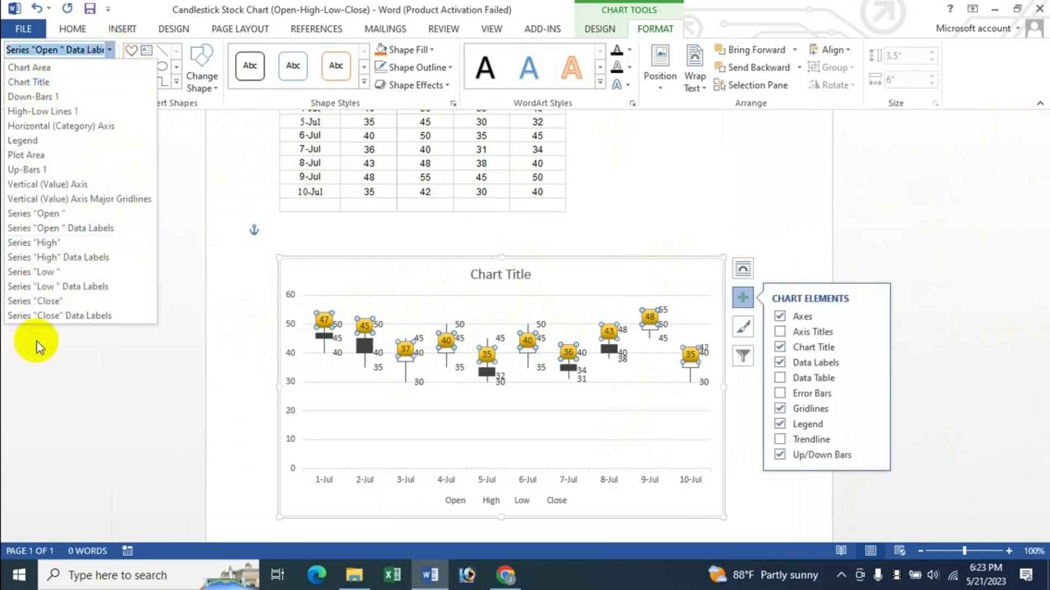
{"action": "left_click", "coordinate": [37, 213]}
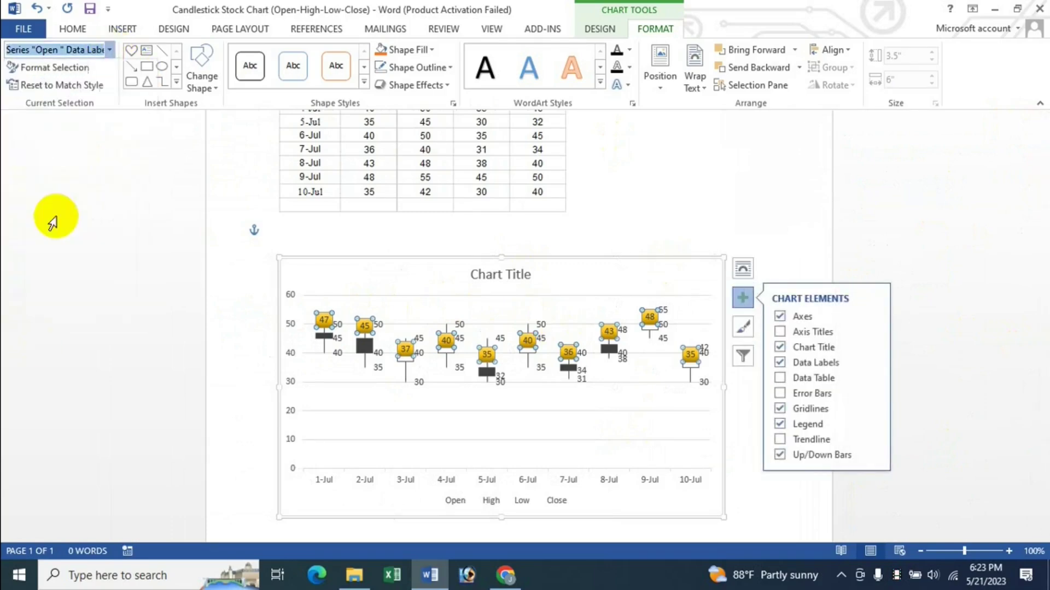
{"action": "left_click", "coordinate": [60, 67]}
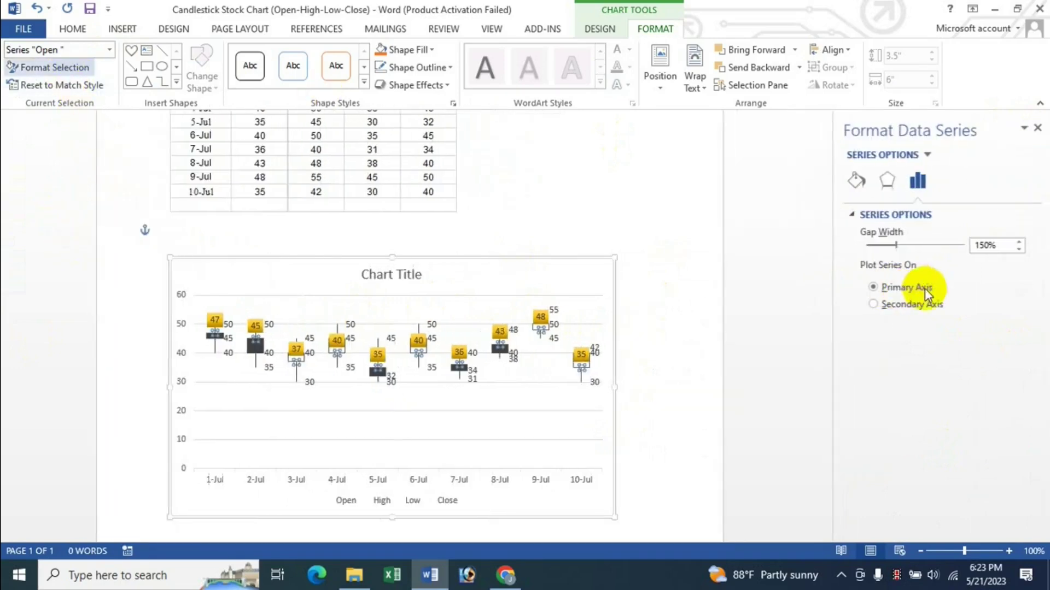
{"action": "left_click", "coordinate": [854, 182]}
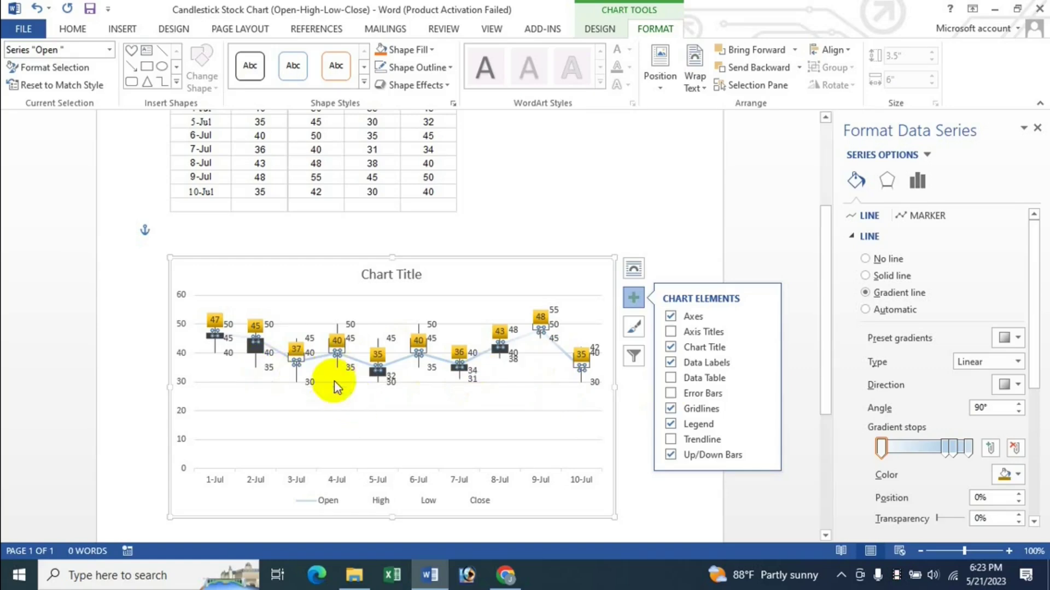
{"action": "left_click", "coordinate": [110, 51]}
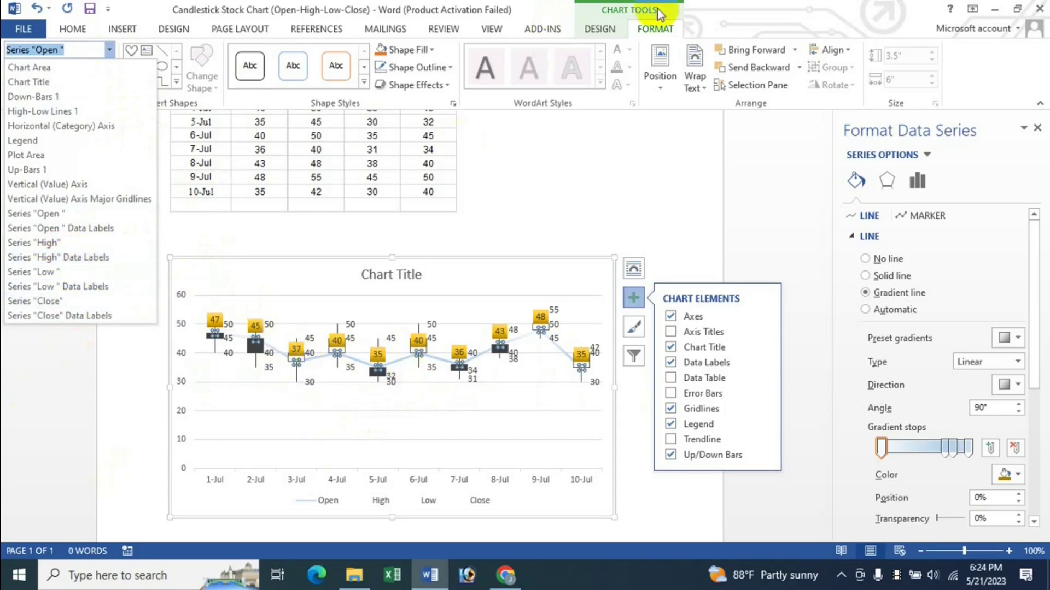
{"action": "left_click", "coordinate": [738, 6]}
Select the High data labels and keep them showing values only, after trying series name and date
{"action": "left_click", "coordinate": [1037, 130]}
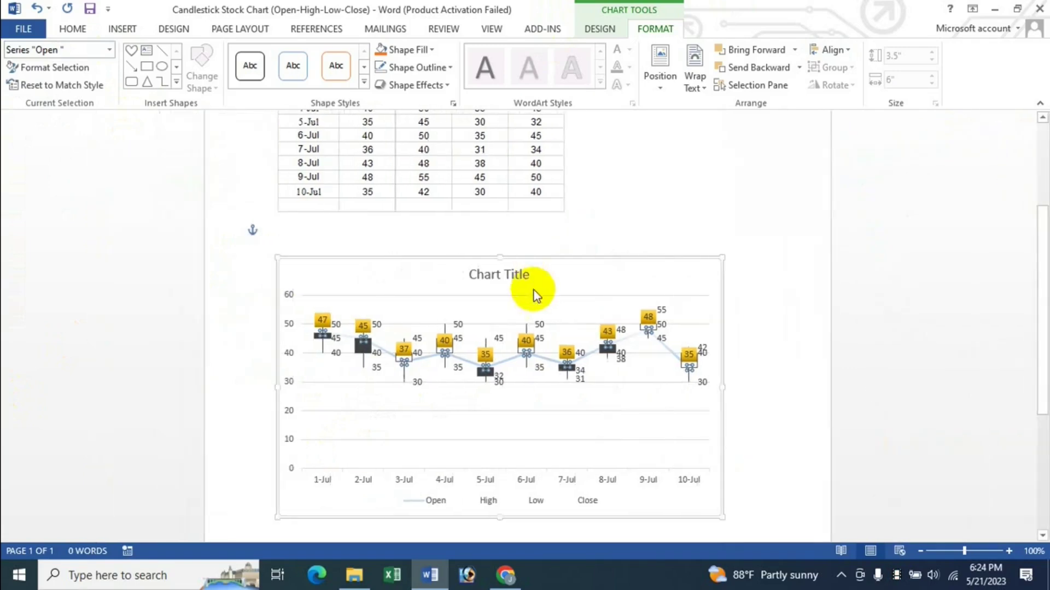
{"action": "left_click", "coordinate": [109, 49]}
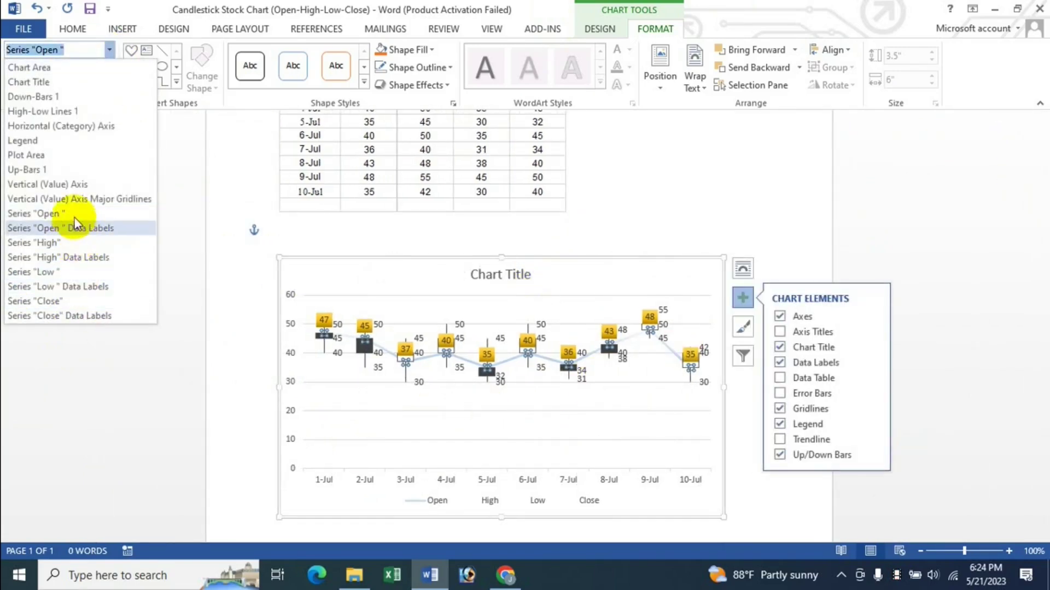
{"action": "left_click", "coordinate": [89, 258]}
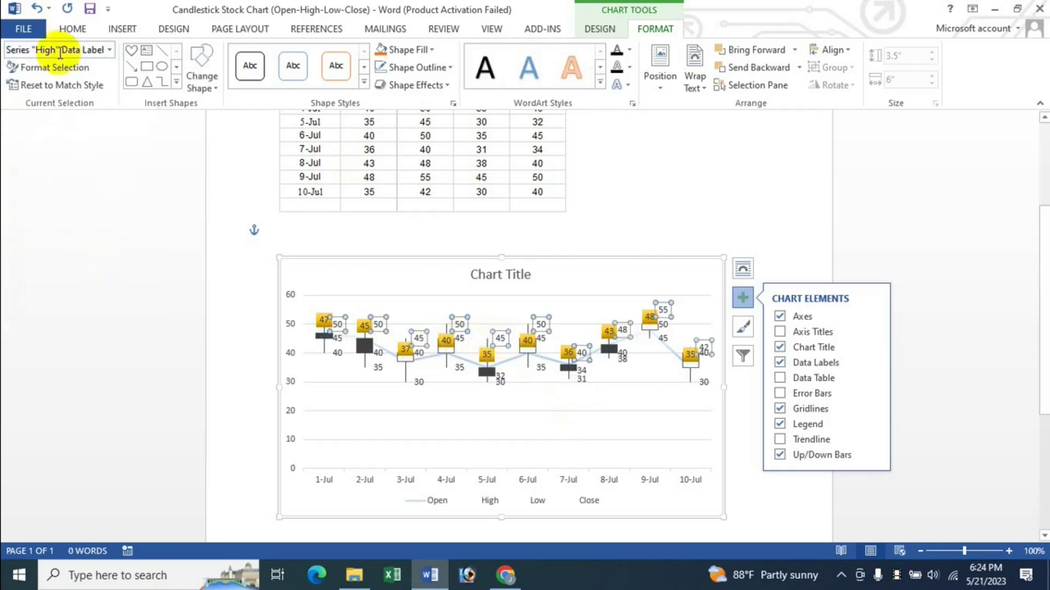
{"action": "left_click", "coordinate": [55, 67]}
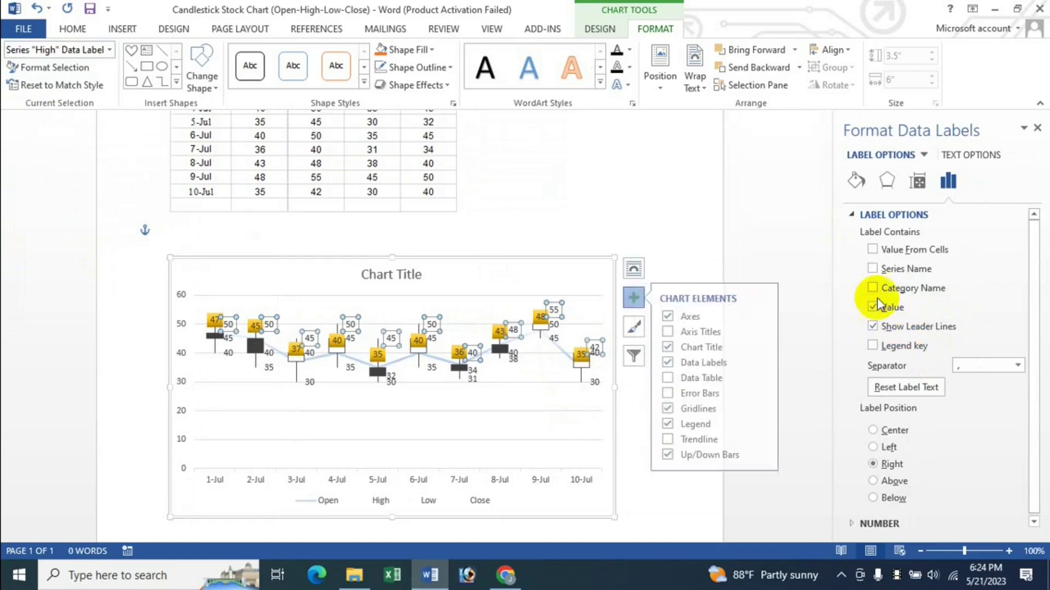
{"action": "left_click", "coordinate": [883, 271]}
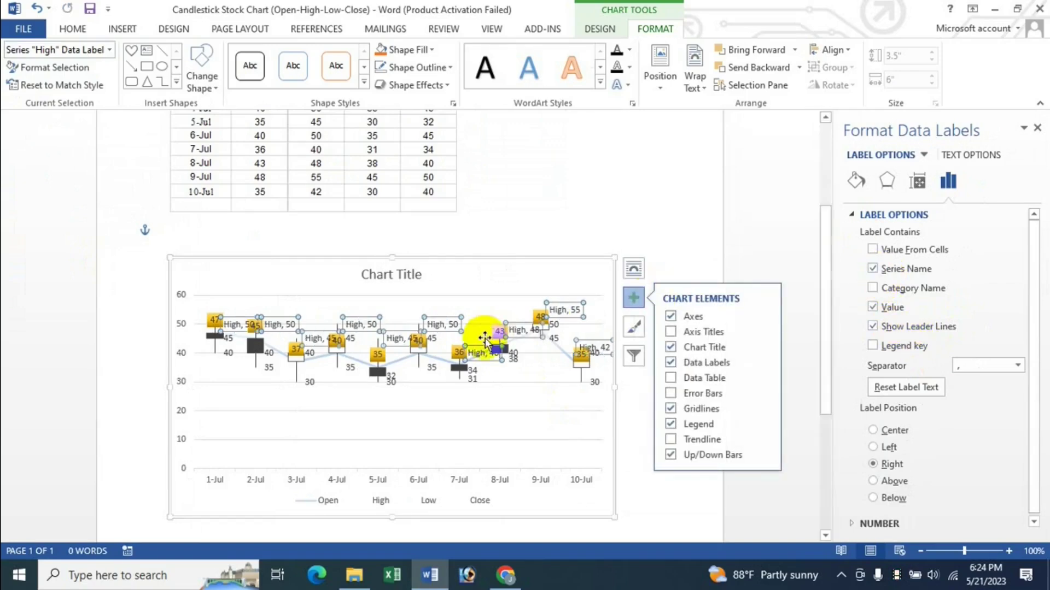
{"action": "left_click", "coordinate": [889, 268]}
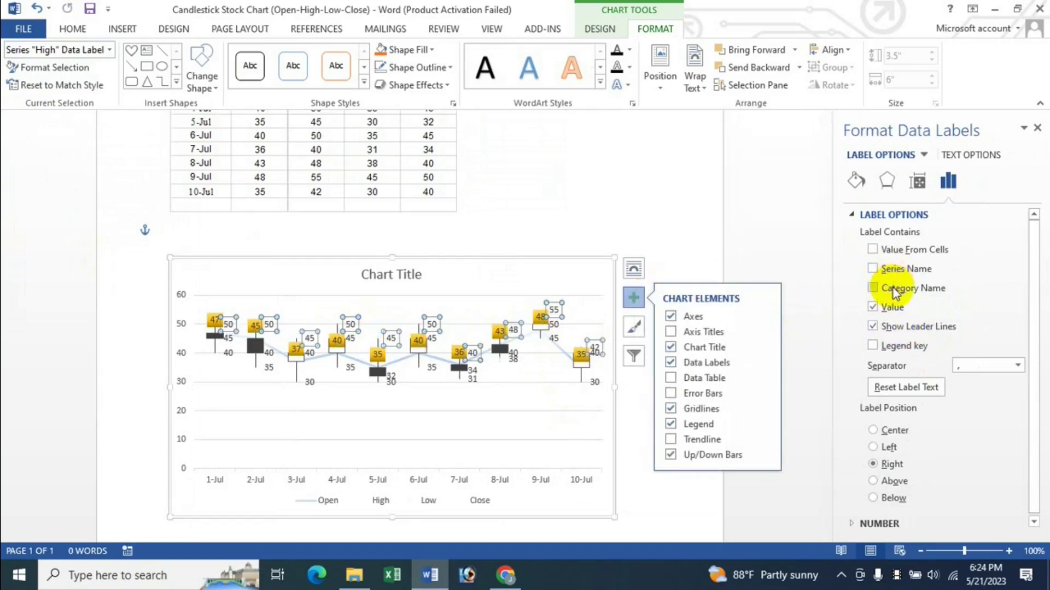
{"action": "left_click", "coordinate": [897, 289]}
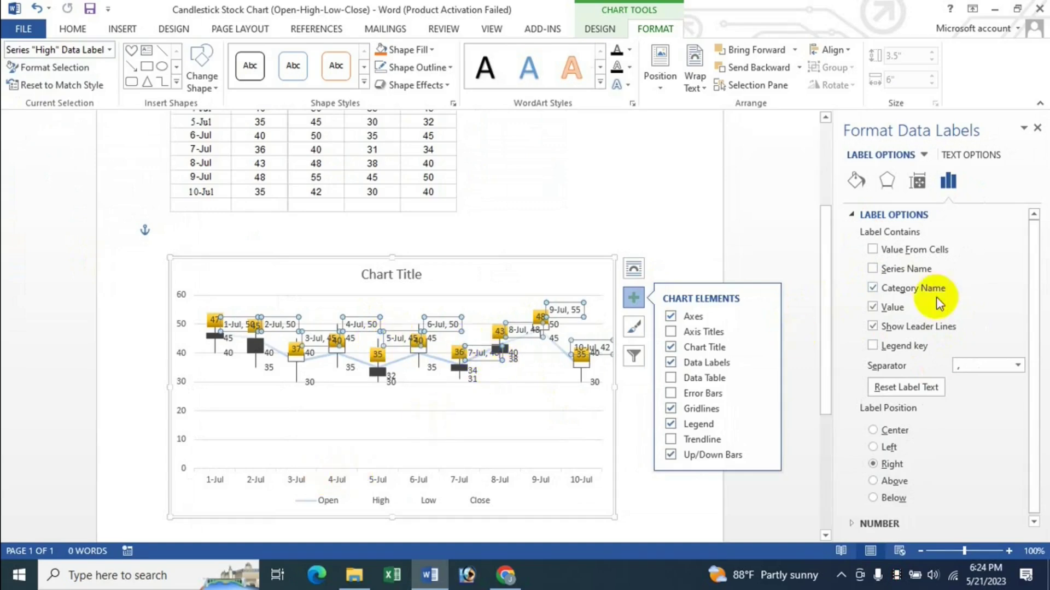
{"action": "left_click", "coordinate": [895, 289]}
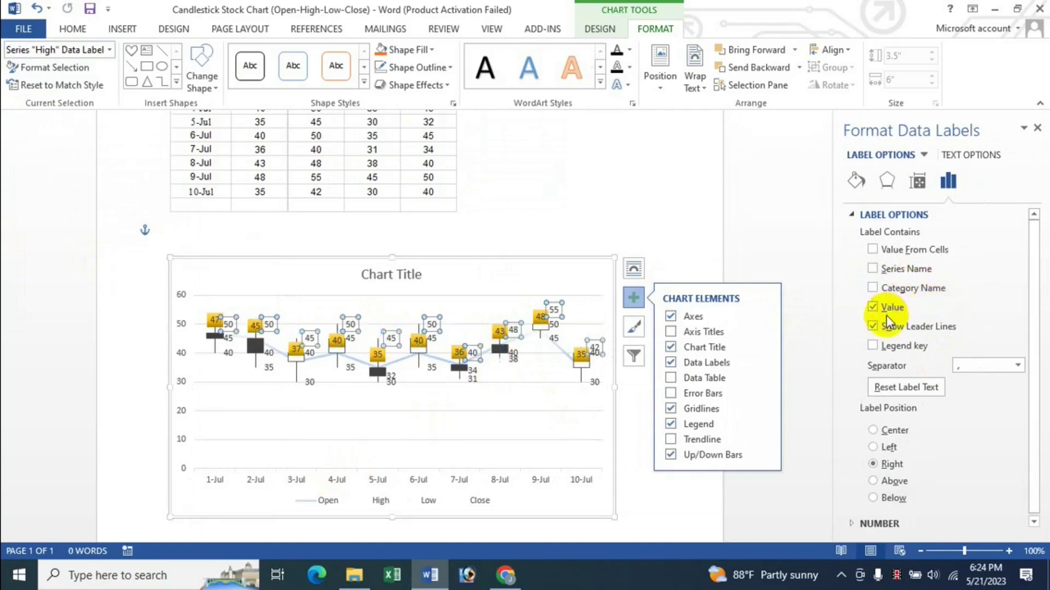
Fill the High labels with a green preset gradient, place them Below, and close the pane
{"action": "left_click", "coordinate": [856, 182]}
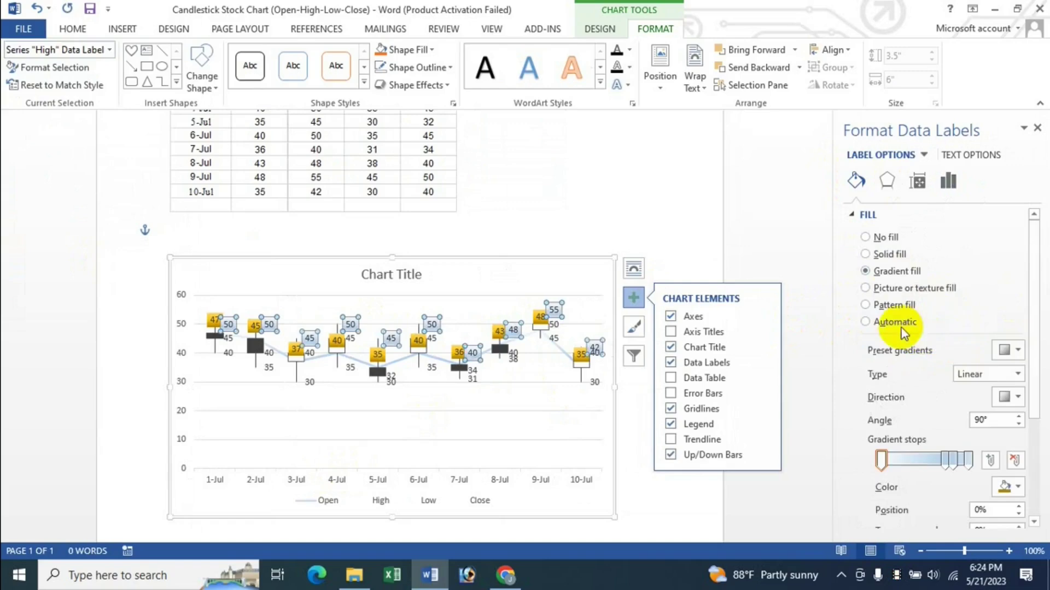
{"action": "left_click", "coordinate": [1010, 350]}
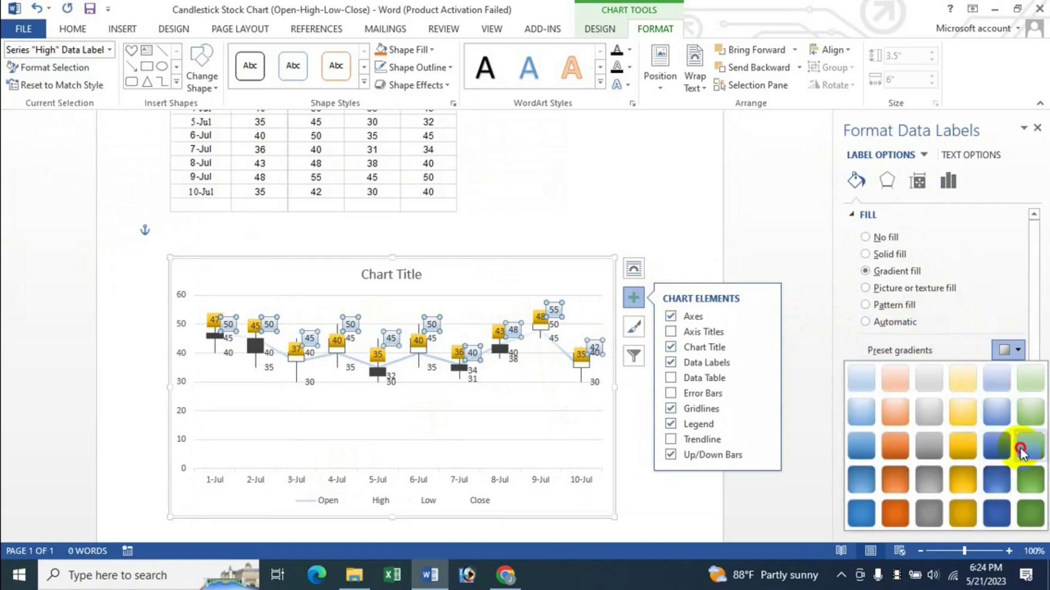
{"action": "left_click", "coordinate": [1020, 450]}
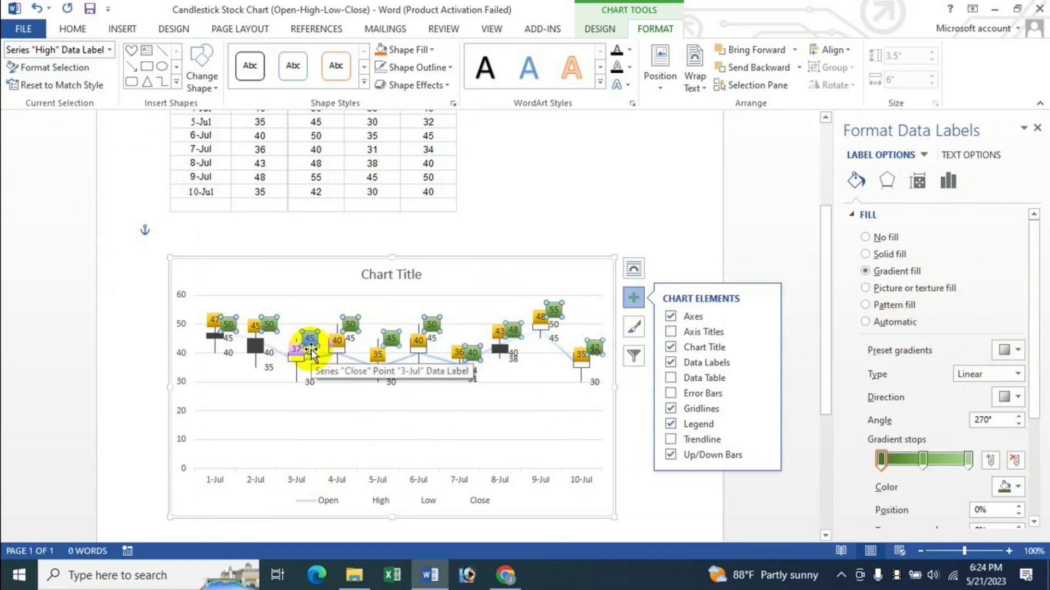
{"action": "left_click", "coordinate": [948, 183]}
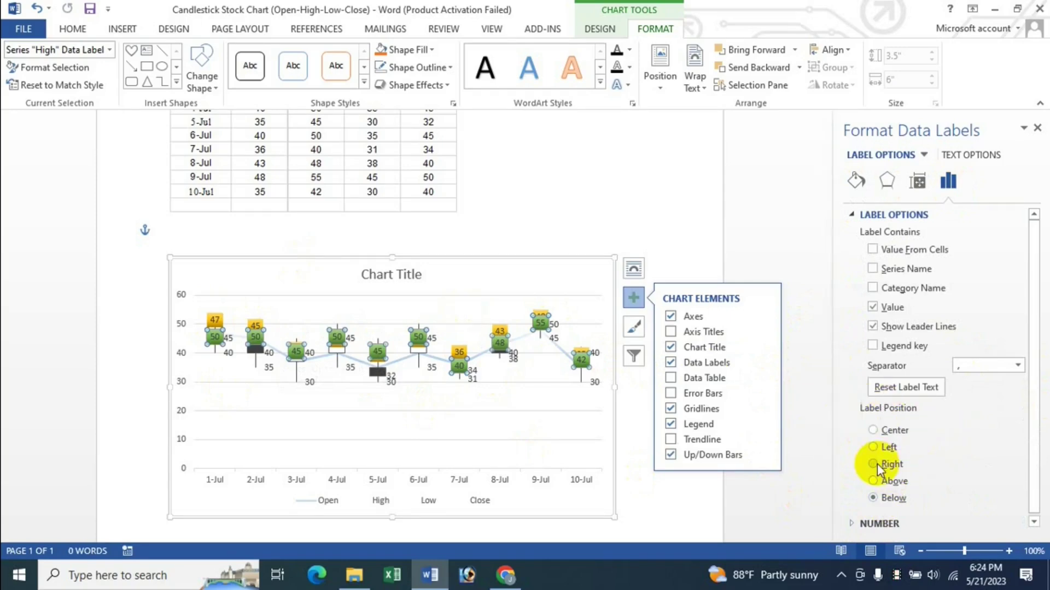
{"action": "left_click", "coordinate": [1037, 129]}
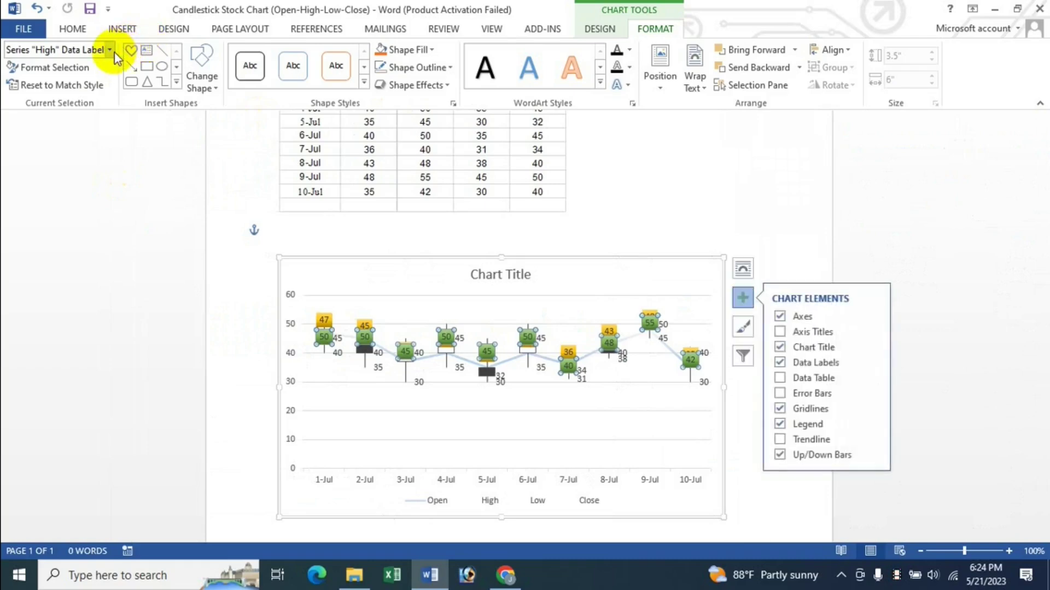
Give the High series a solid orange line at 23% transparency
{"action": "left_click", "coordinate": [110, 49]}
{"action": "left_click", "coordinate": [33, 242]}
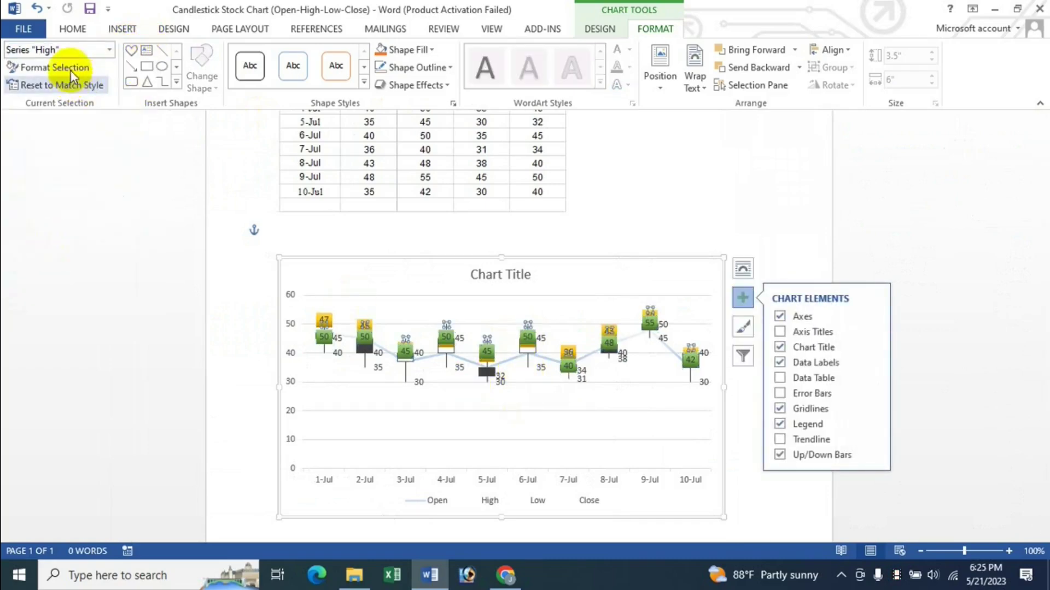
{"action": "left_click", "coordinate": [48, 67]}
{"action": "left_click", "coordinate": [856, 181]}
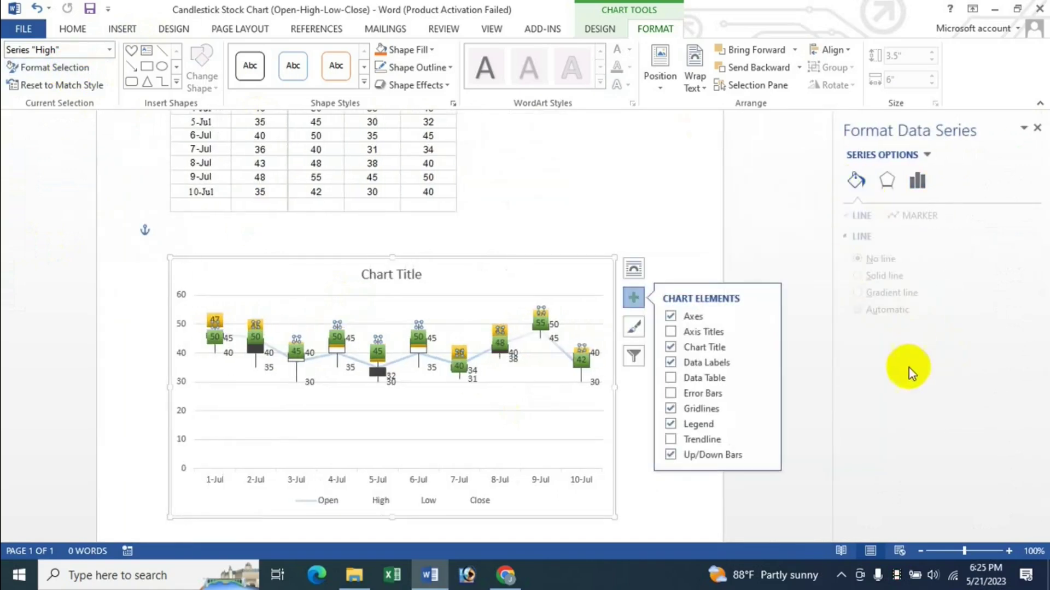
{"action": "left_click", "coordinate": [881, 277]}
{"action": "left_click", "coordinate": [896, 293]}
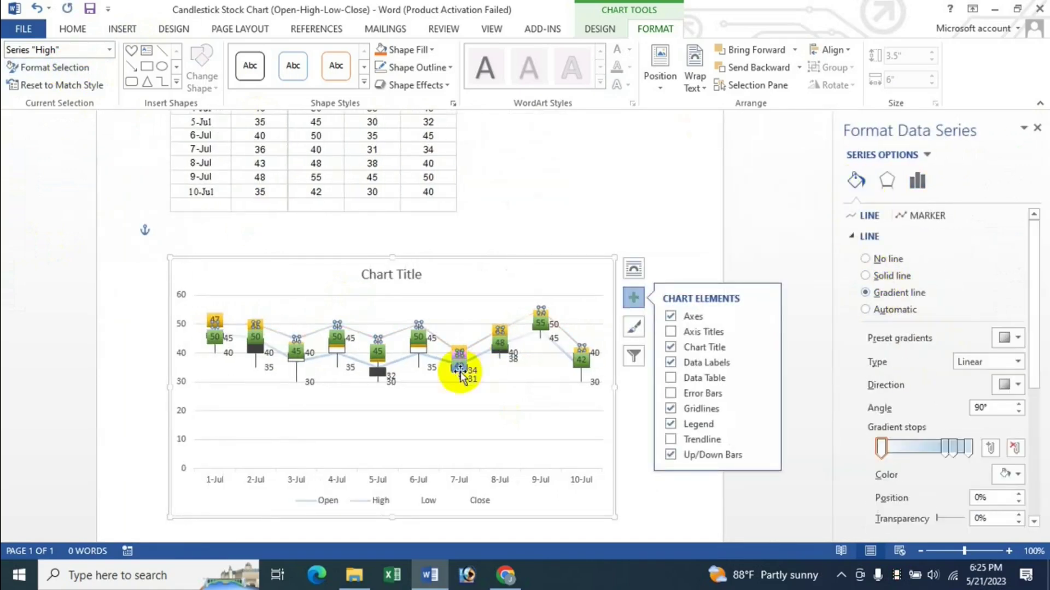
{"action": "left_click", "coordinate": [881, 276]}
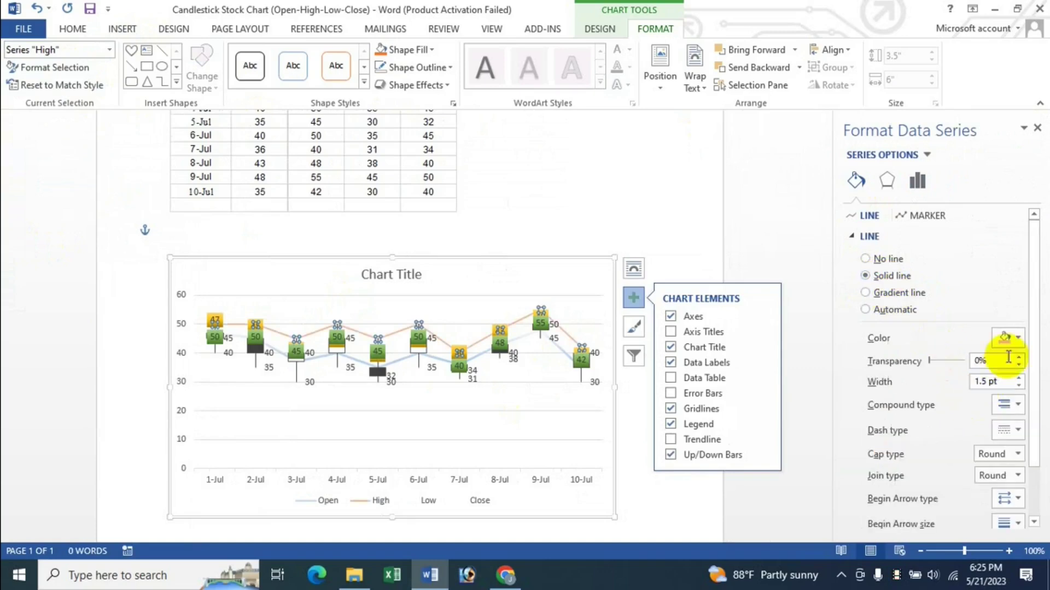
{"action": "left_click_drag", "start_coordinate": [941, 363], "coordinate": [937, 362]}
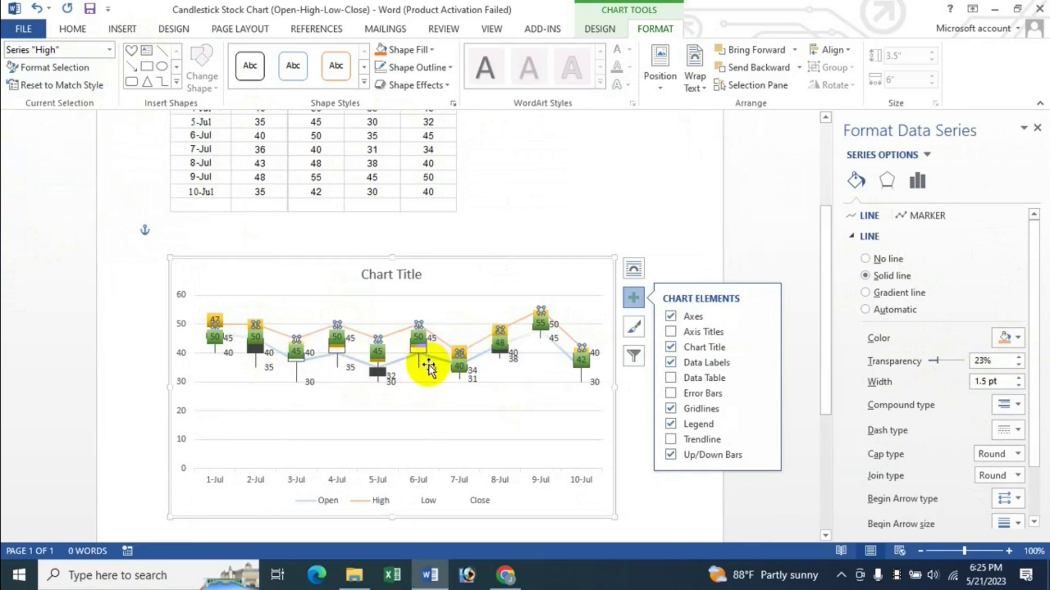
{"action": "left_click", "coordinate": [1037, 128]}
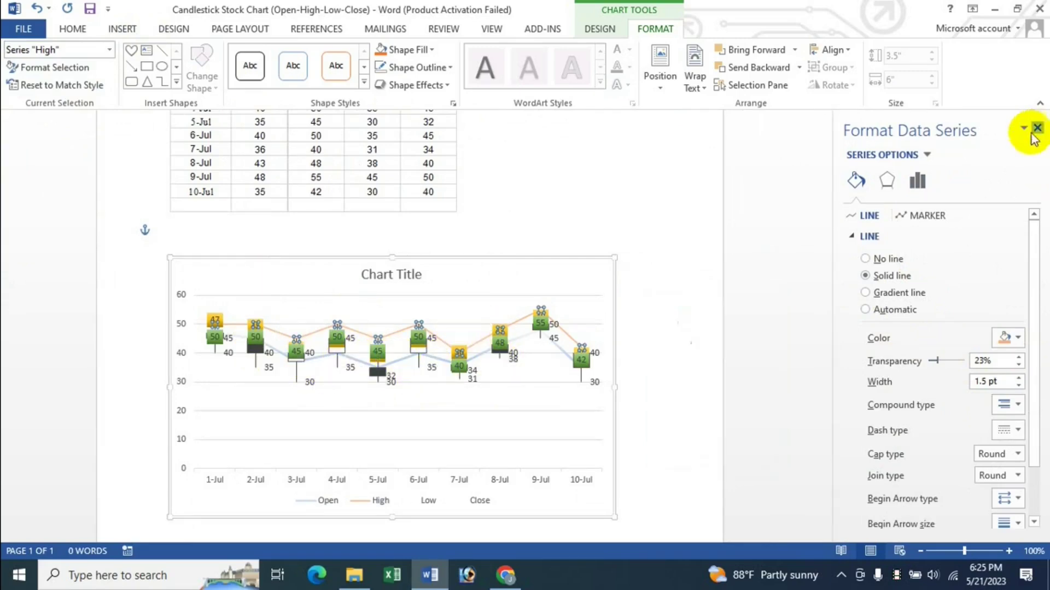
Select the Low series and open its Fill & Line settings
{"action": "left_click", "coordinate": [110, 50]}
{"action": "left_click", "coordinate": [69, 271]}
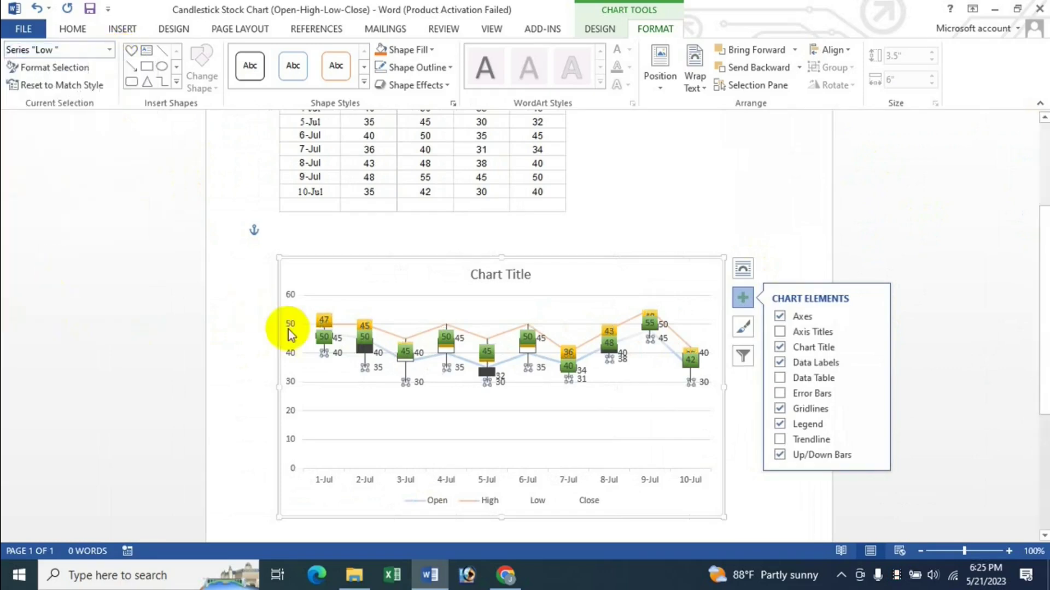
{"action": "left_click", "coordinate": [54, 68]}
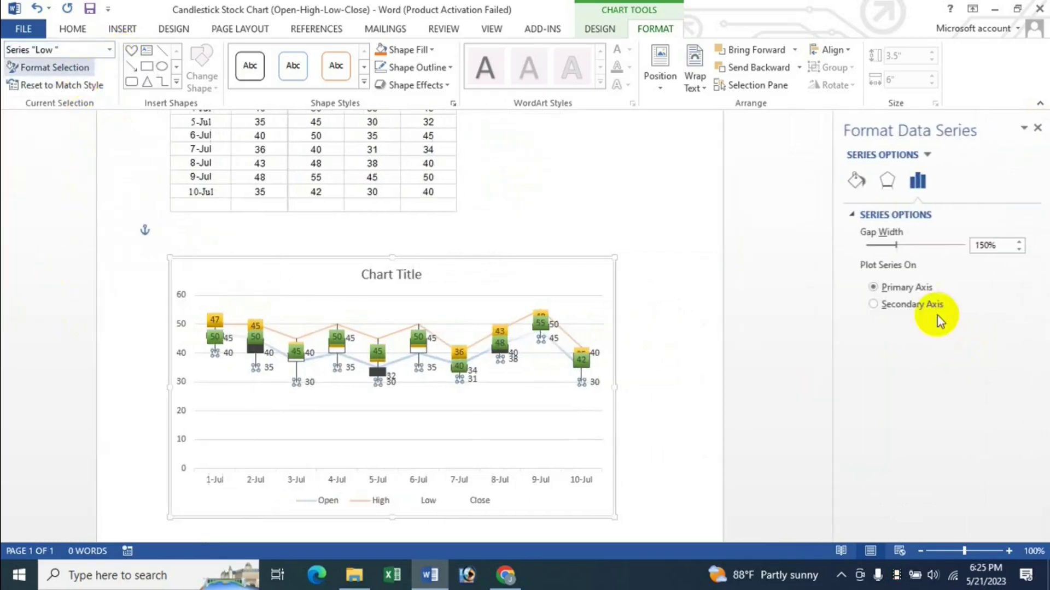
{"action": "left_click", "coordinate": [857, 181]}
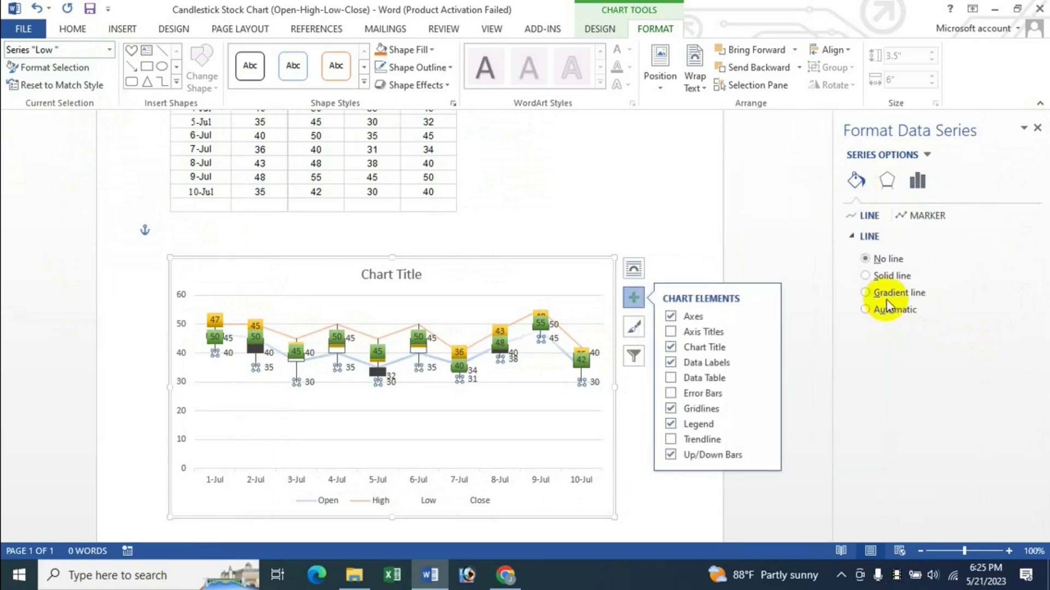
{"action": "left_click", "coordinate": [918, 181]}
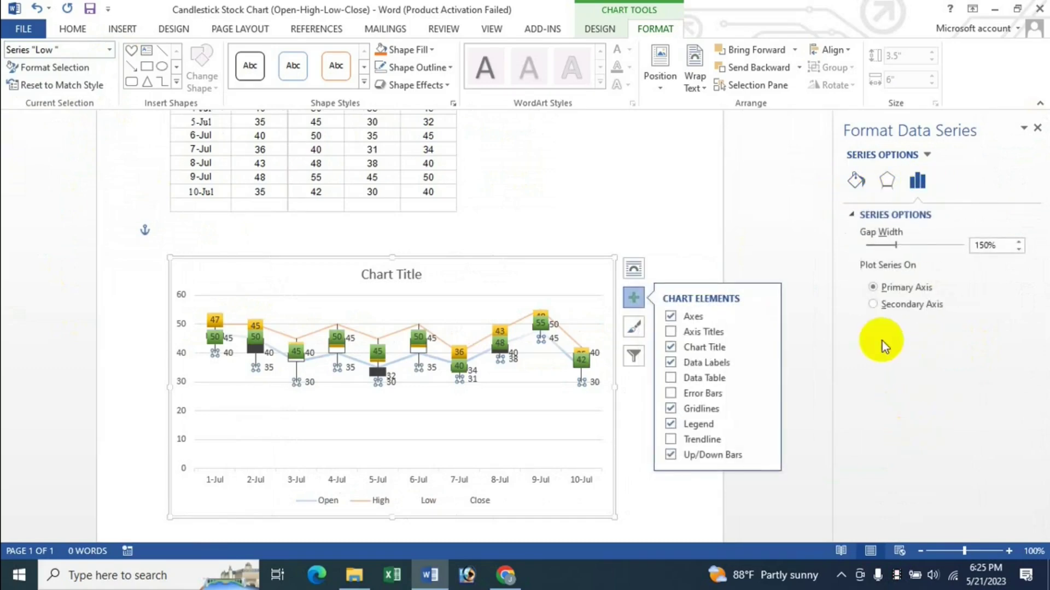
{"action": "left_click", "coordinate": [856, 181]}
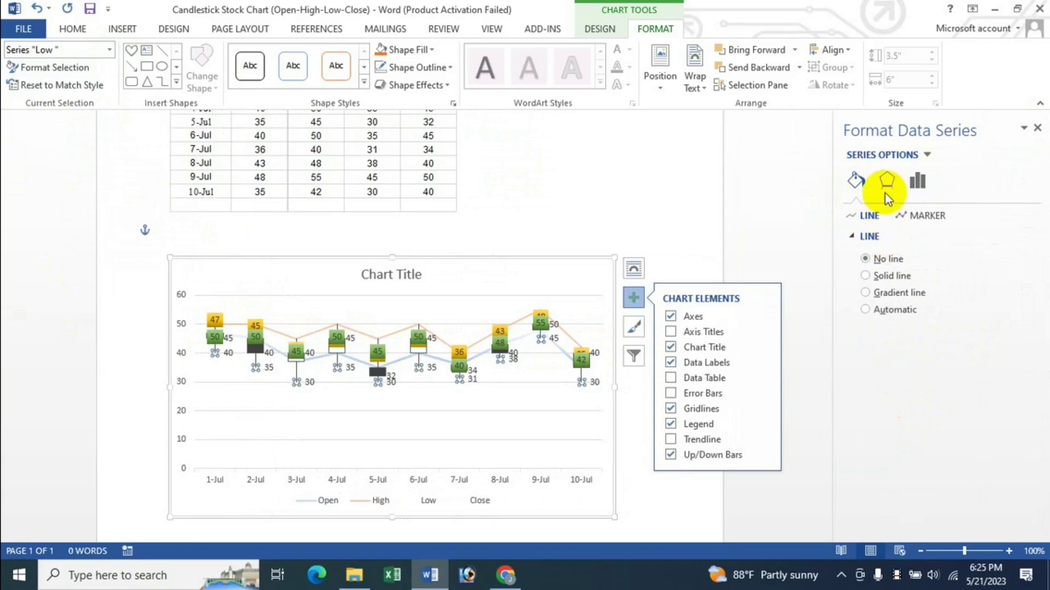
{"action": "left_click", "coordinate": [885, 189]}
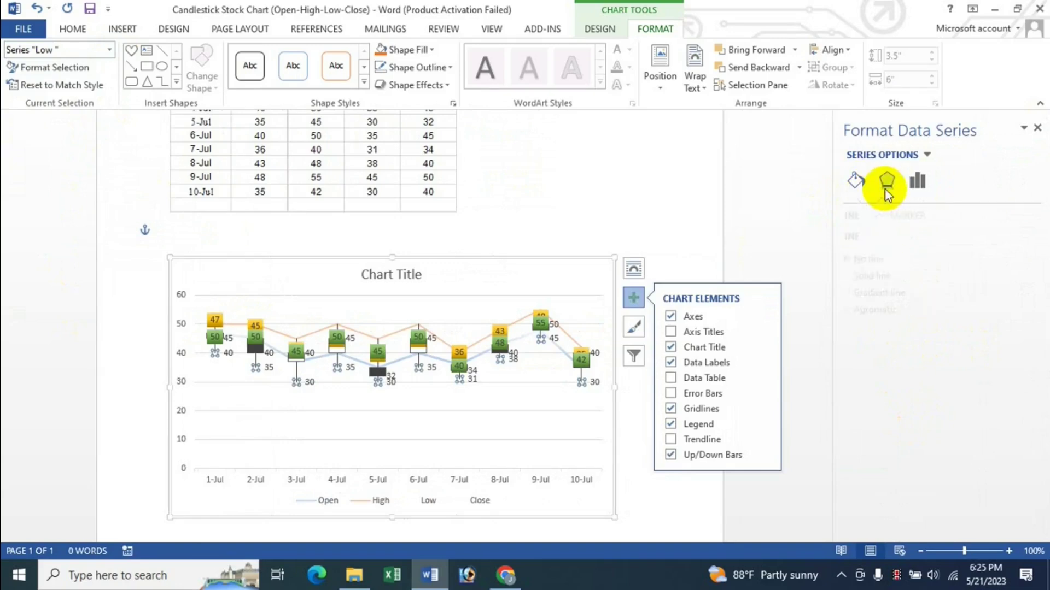
{"action": "left_click", "coordinate": [854, 183]}
Give the Low series a dark grey preset gradient line and close the pane
{"action": "left_click", "coordinate": [881, 294]}
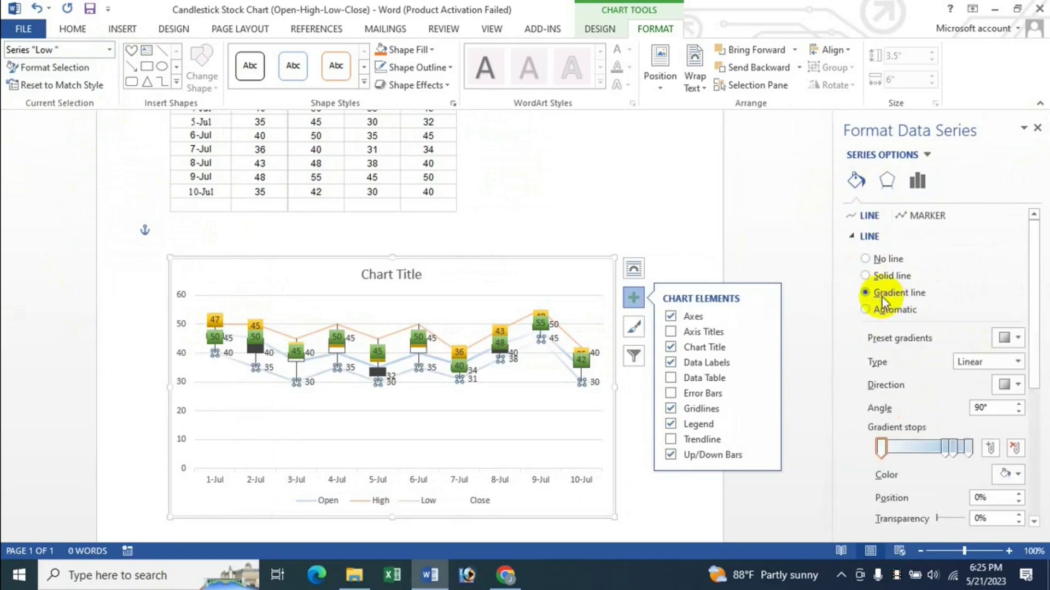
{"action": "left_click", "coordinate": [1013, 339]}
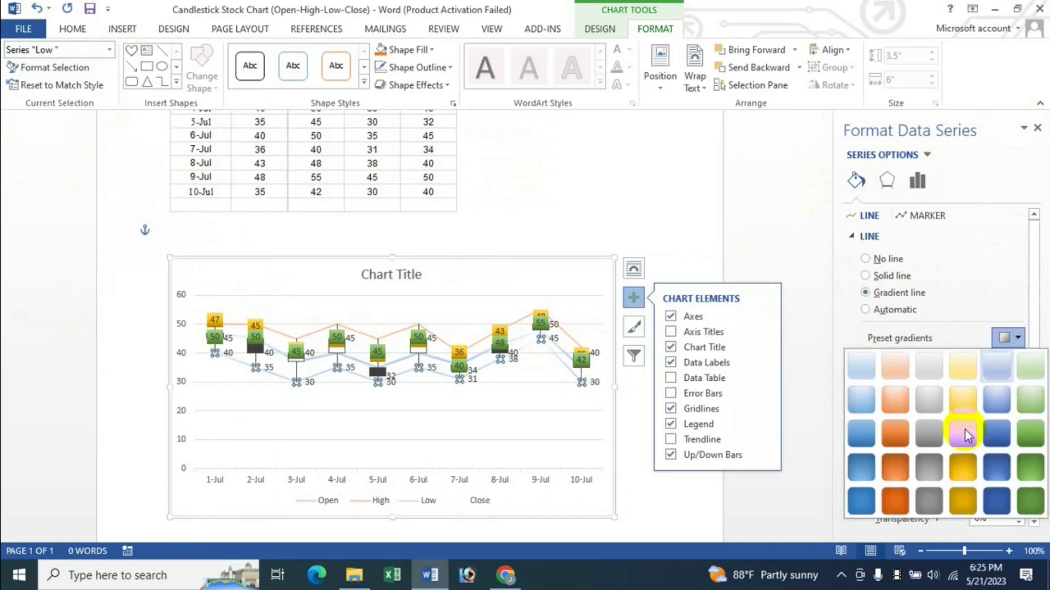
{"action": "left_click", "coordinate": [934, 433]}
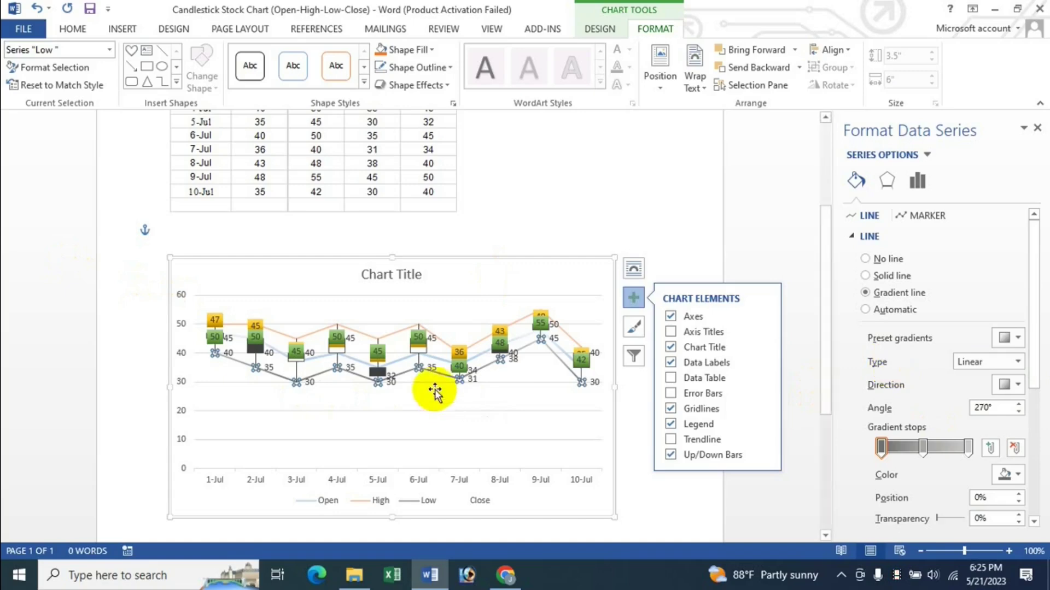
{"action": "left_click", "coordinate": [1019, 342]}
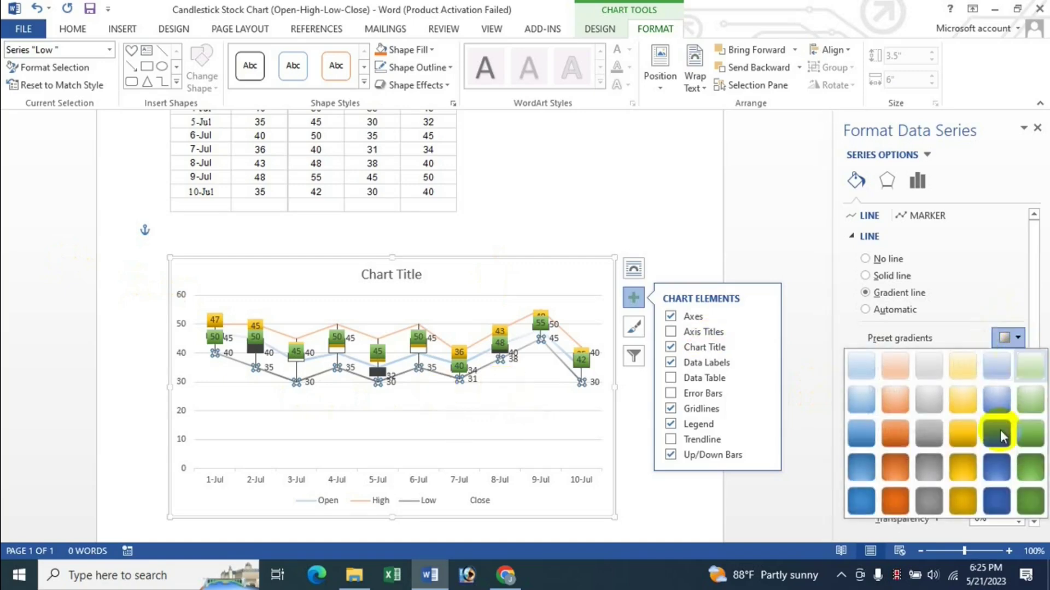
{"action": "left_click", "coordinate": [946, 322]}
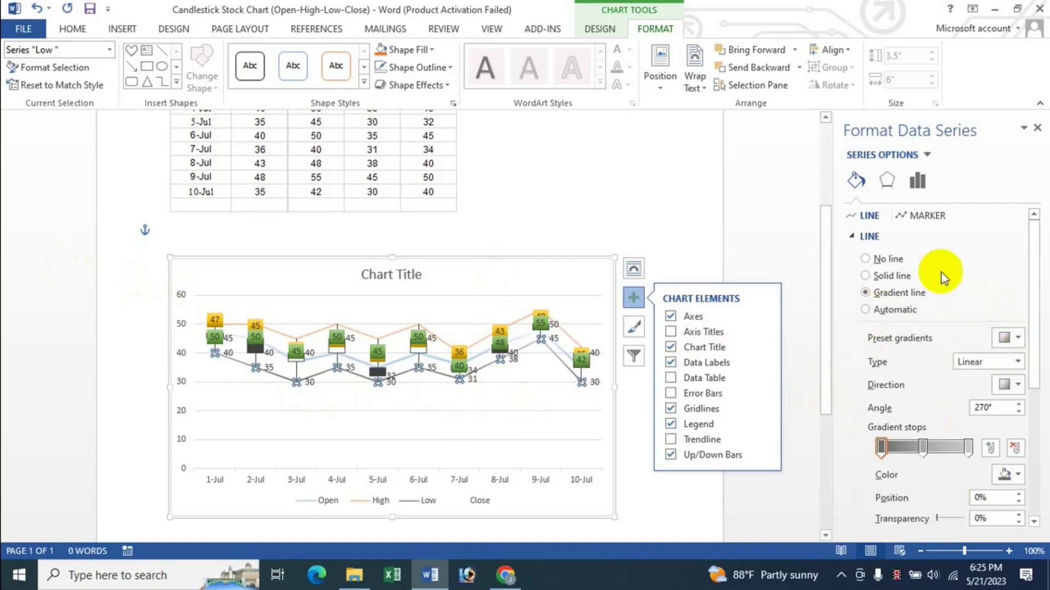
{"action": "left_click", "coordinate": [1037, 129]}
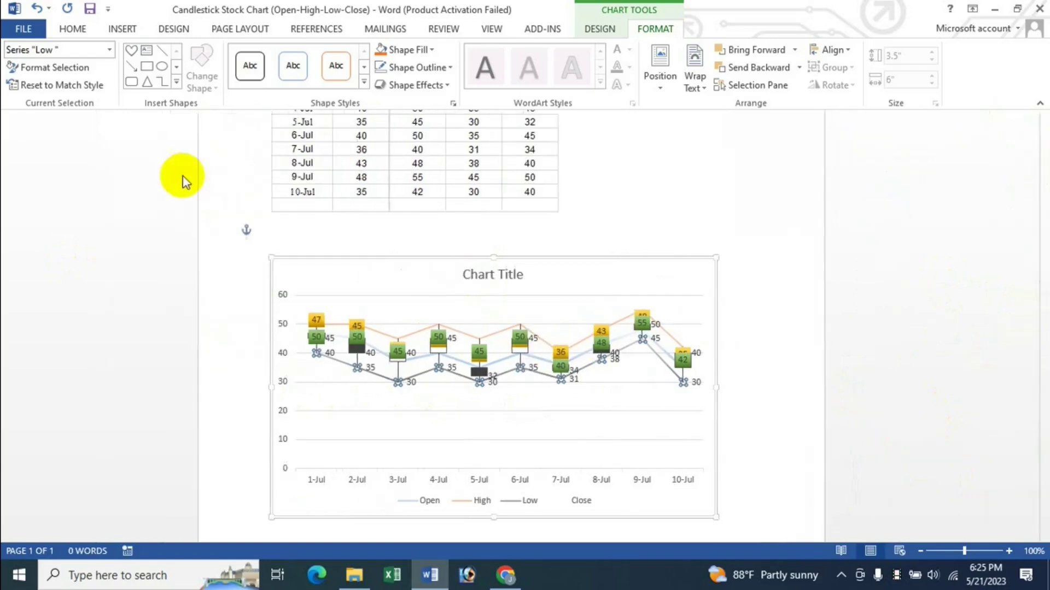
{"action": "left_click", "coordinate": [108, 50]}
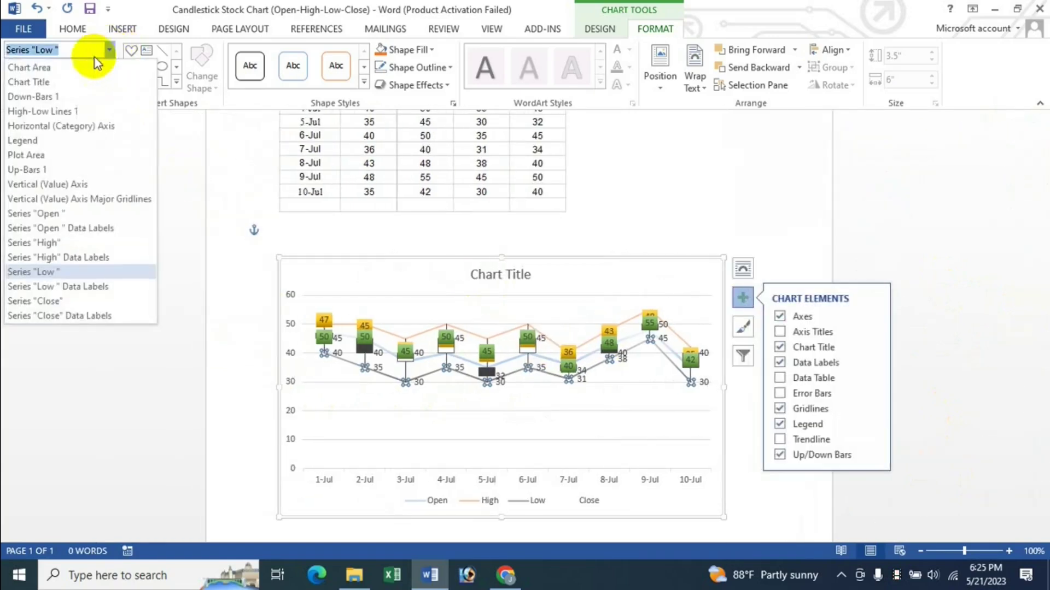
Select the Low data labels and remove the series name so only values show
{"action": "left_click", "coordinate": [89, 284]}
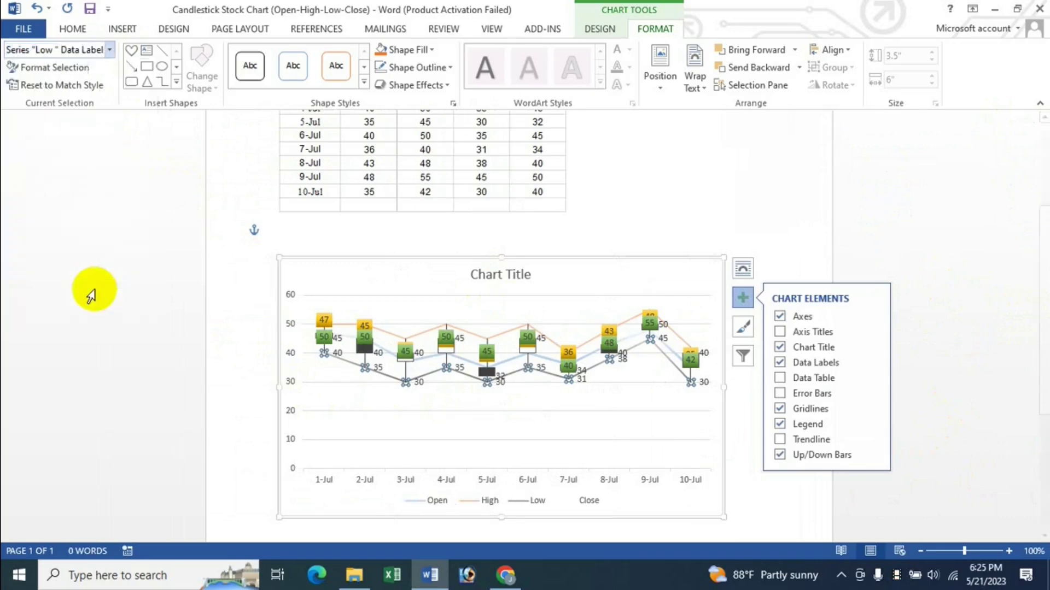
{"action": "left_click", "coordinate": [69, 71]}
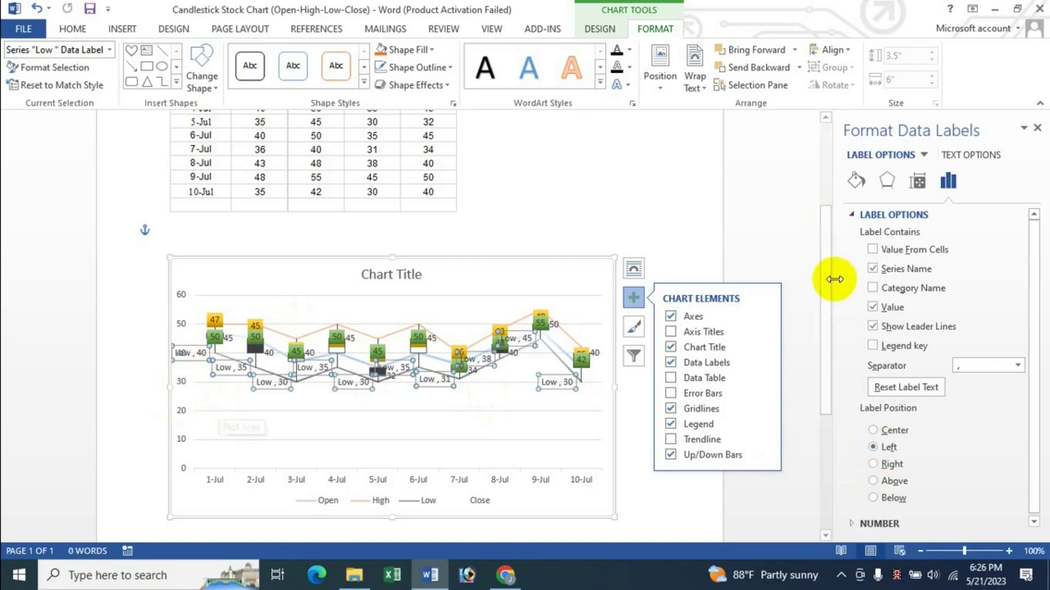
{"action": "left_click", "coordinate": [879, 271]}
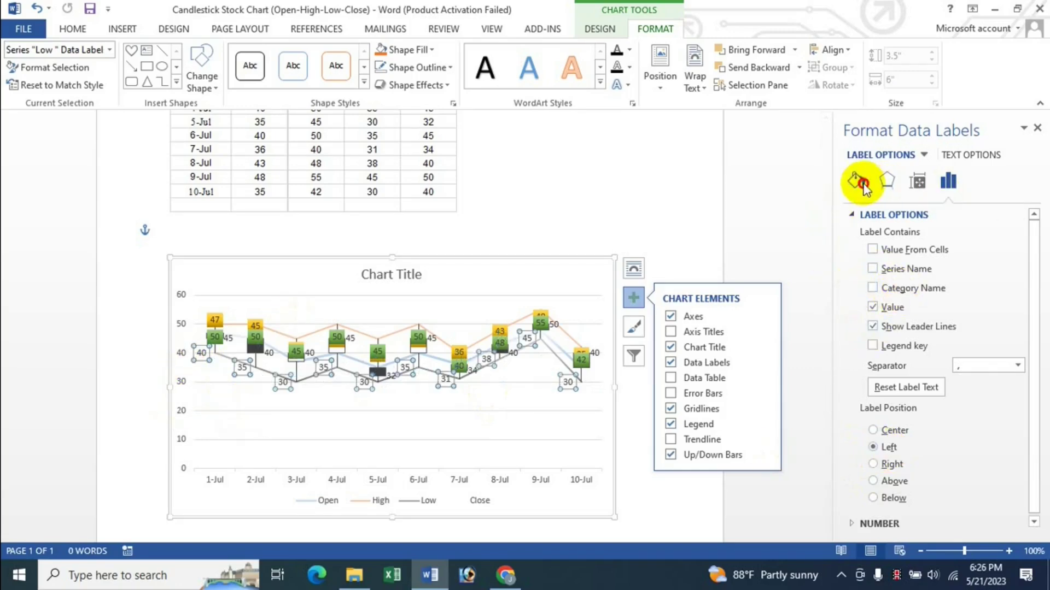
Fill the Low data labels with an orange radial gradient and close the pane
{"action": "left_click", "coordinate": [857, 180]}
{"action": "left_click", "coordinate": [869, 270]}
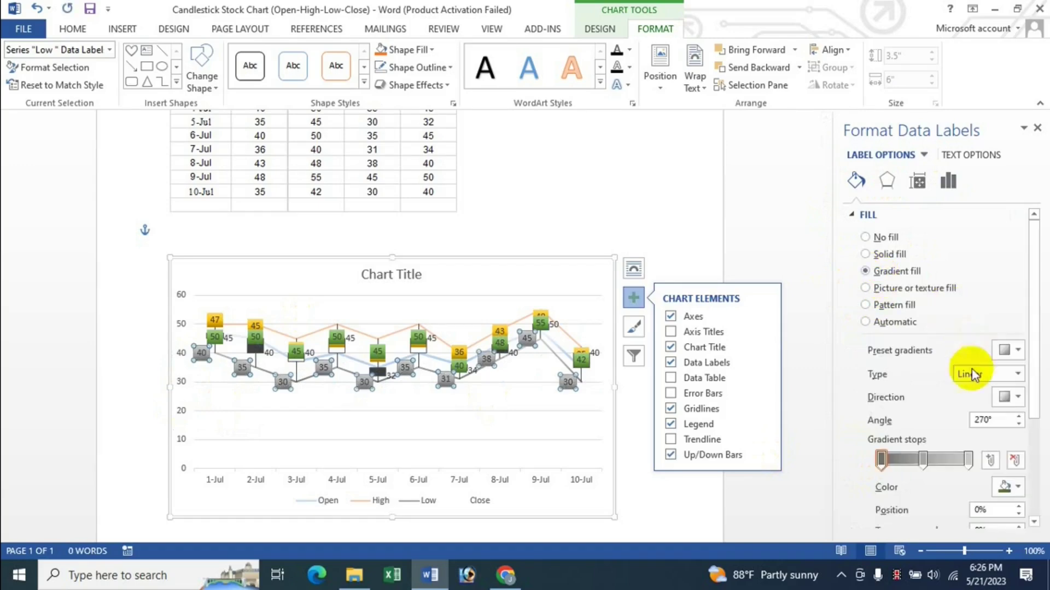
{"action": "left_click", "coordinate": [1010, 351]}
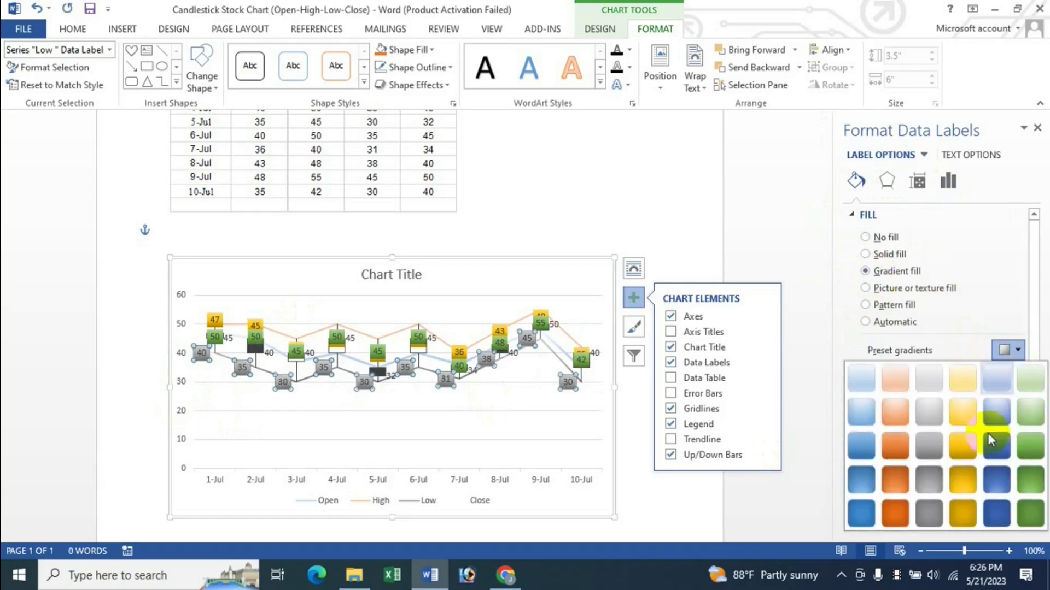
{"action": "left_click", "coordinate": [897, 305]}
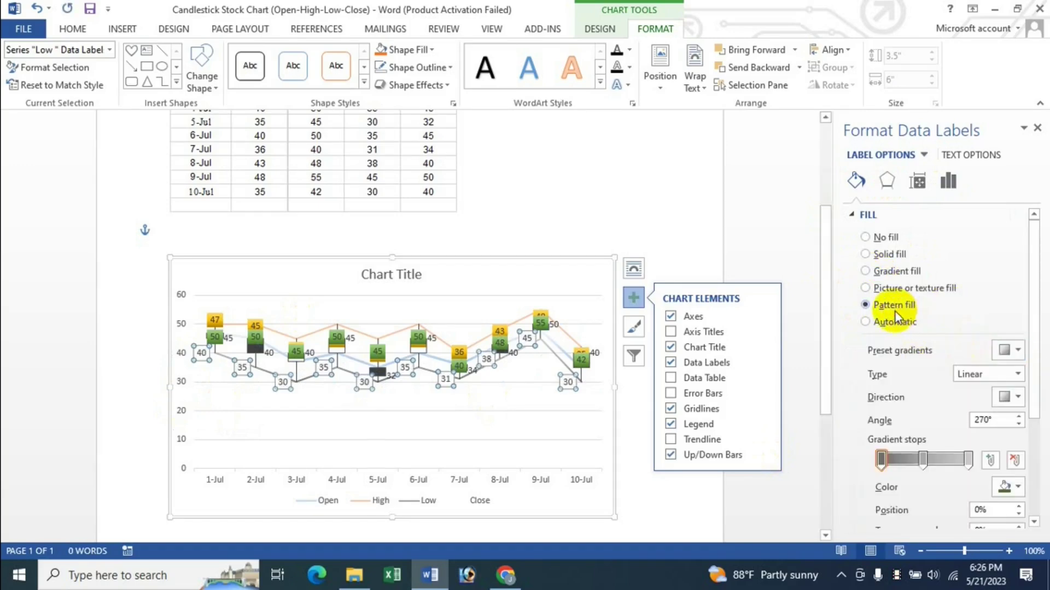
{"action": "left_click", "coordinate": [892, 272]}
{"action": "left_click", "coordinate": [1013, 352]}
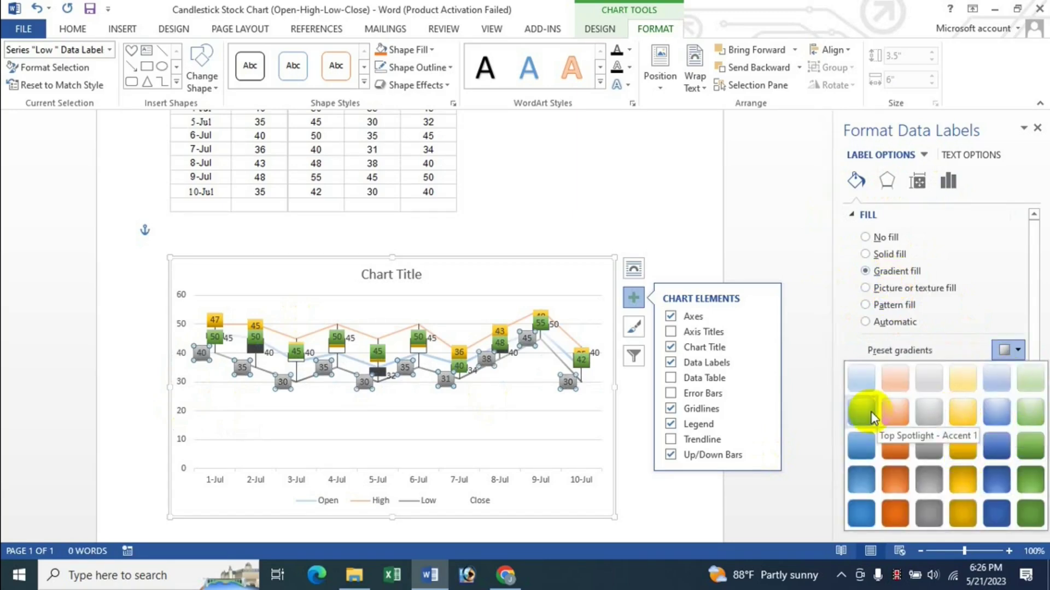
{"action": "left_click", "coordinate": [894, 411]}
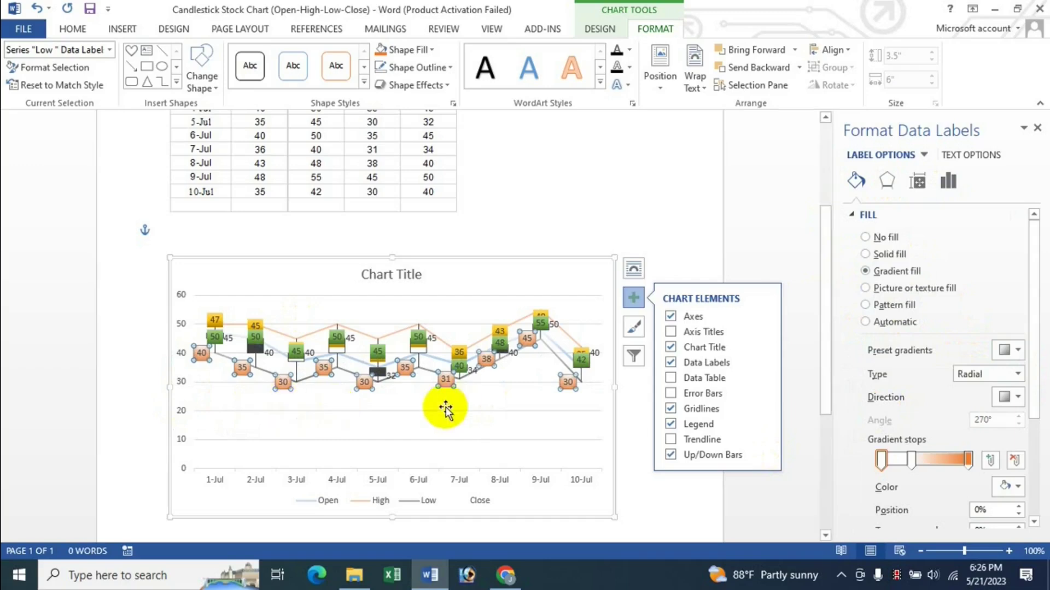
{"action": "left_click", "coordinate": [1034, 131]}
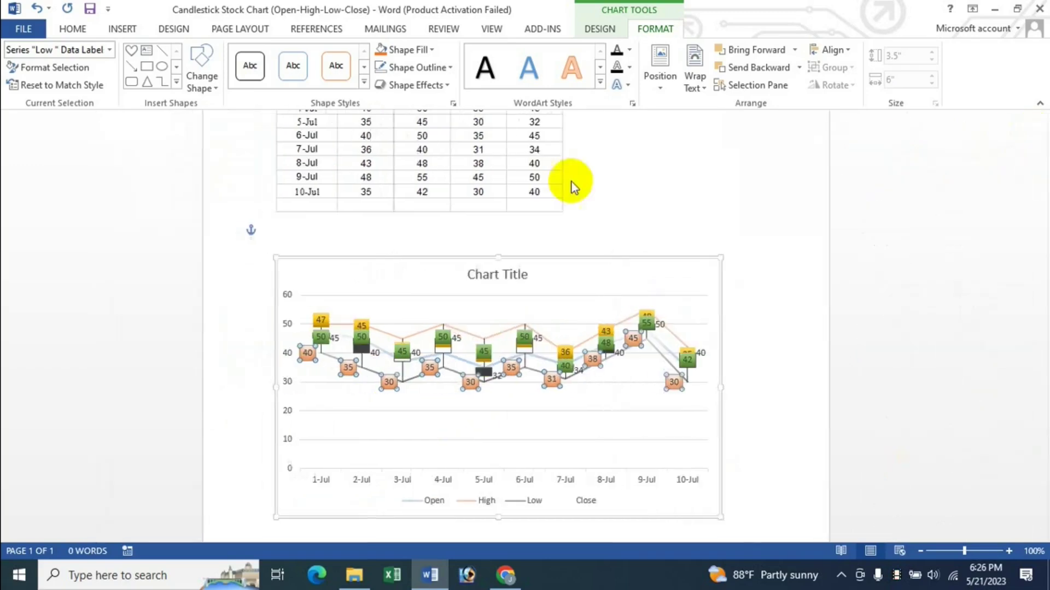
{"action": "left_click", "coordinate": [109, 49]}
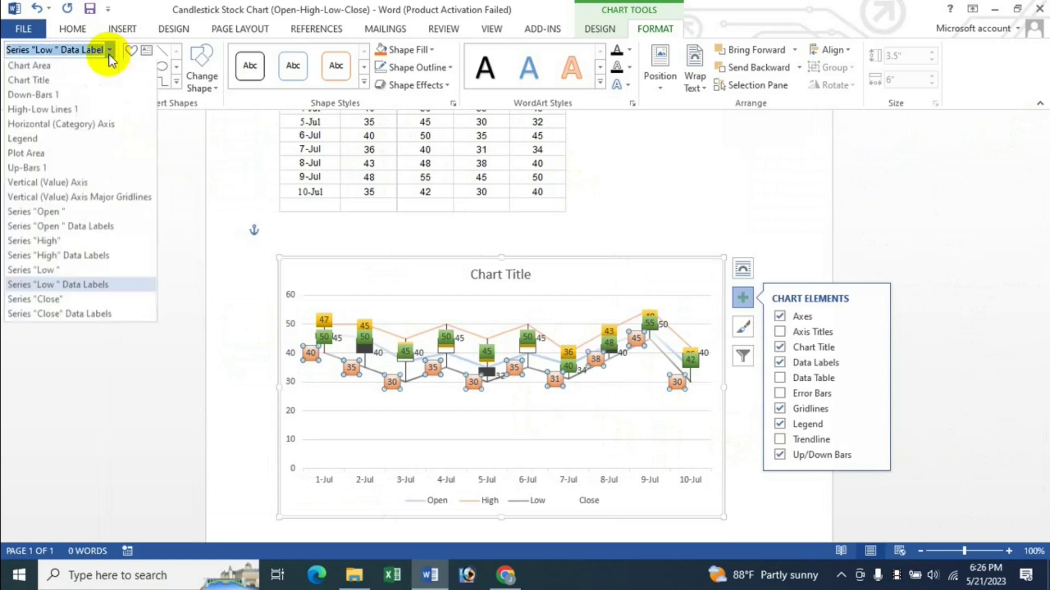
Give the Close series line a green preset gradient, replacing an initial gold one
{"action": "left_click", "coordinate": [76, 302]}
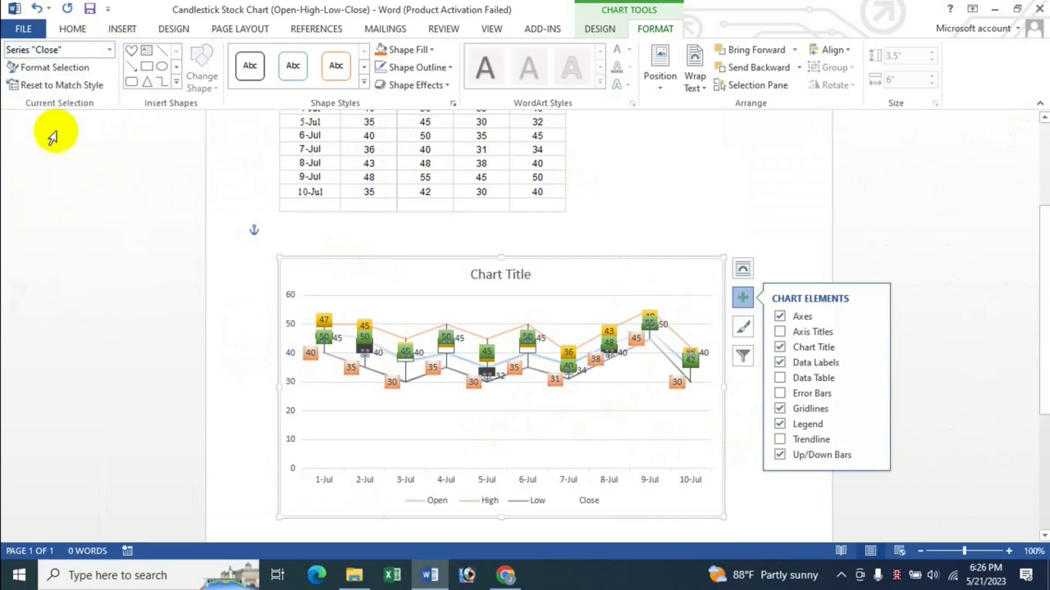
{"action": "left_click", "coordinate": [60, 70]}
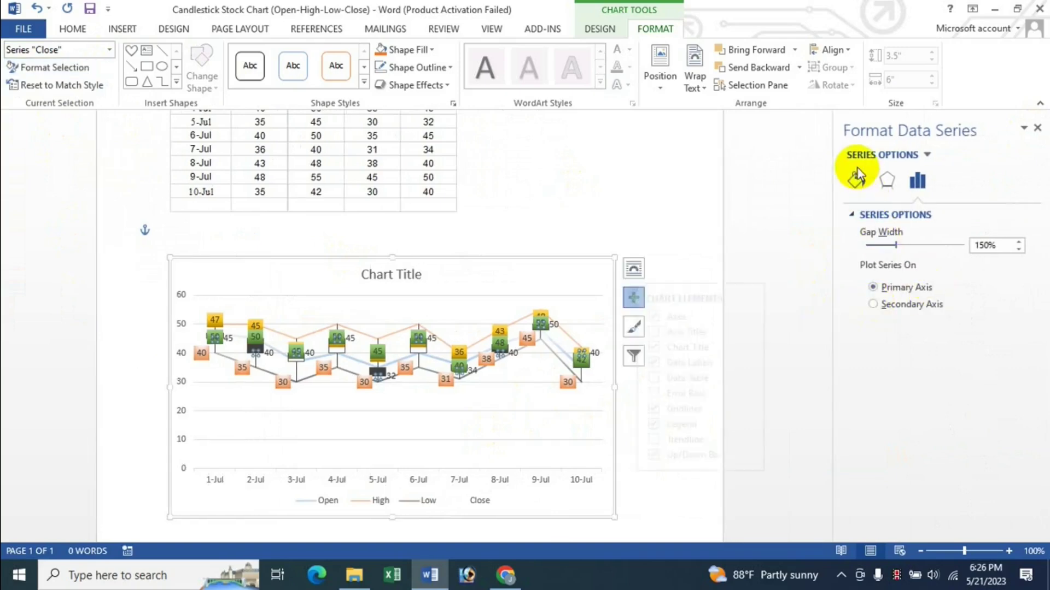
{"action": "left_click", "coordinate": [856, 182]}
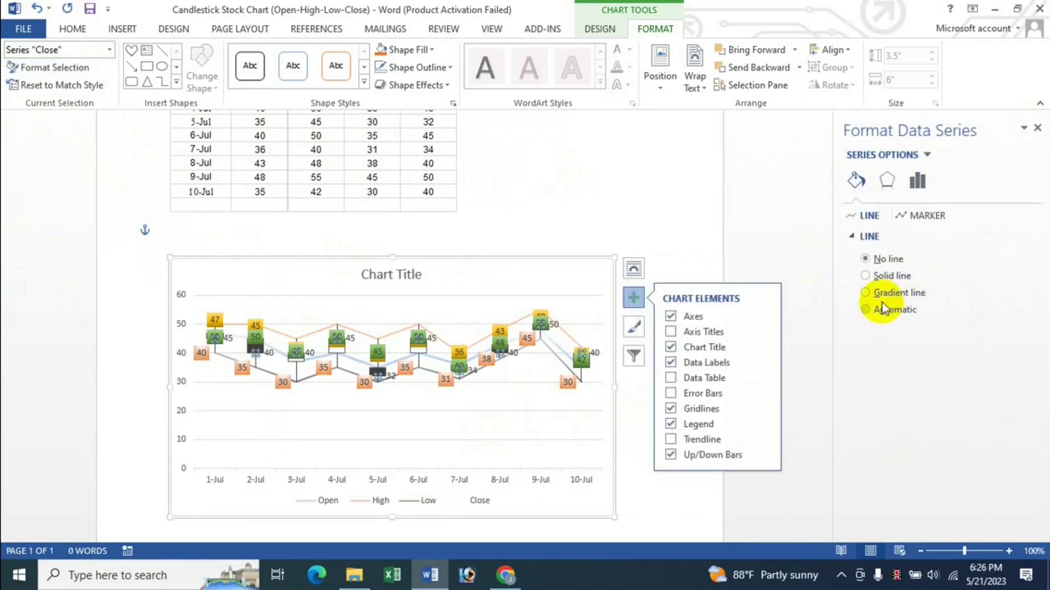
{"action": "left_click", "coordinate": [1011, 338]}
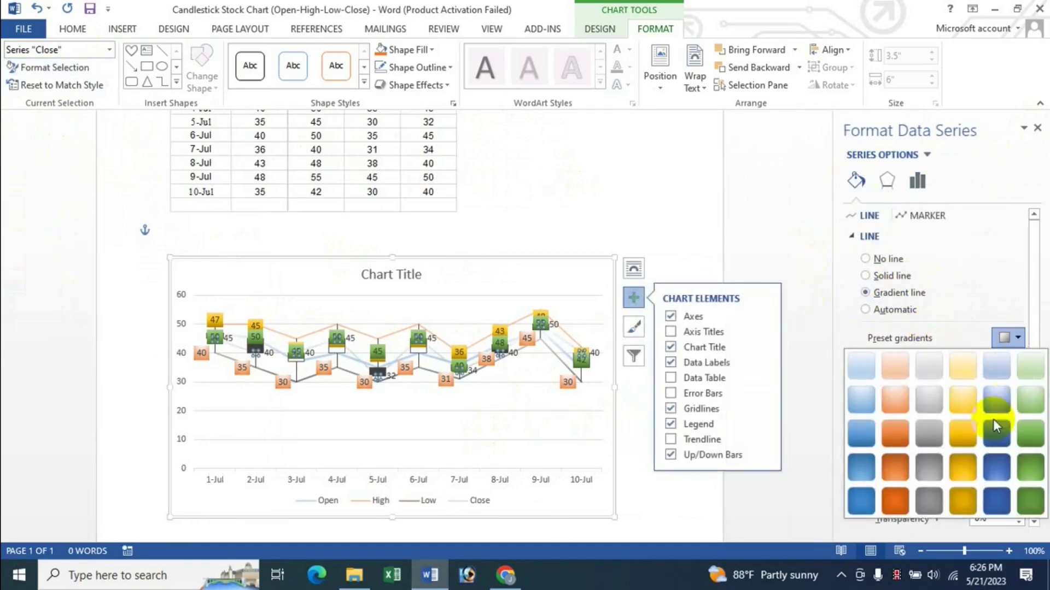
{"action": "left_click", "coordinate": [970, 440]}
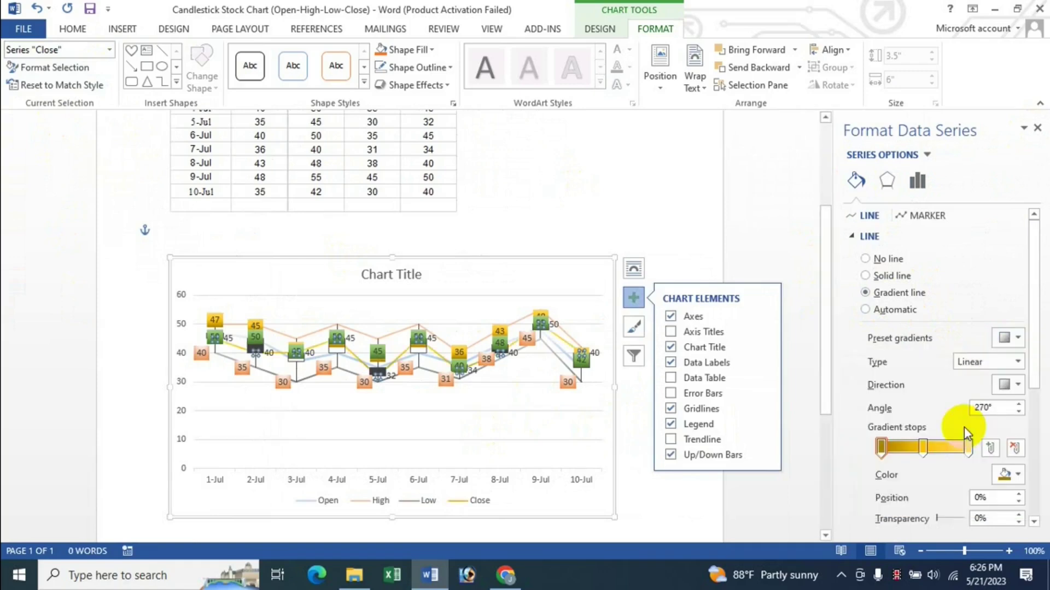
{"action": "left_click", "coordinate": [1011, 338]}
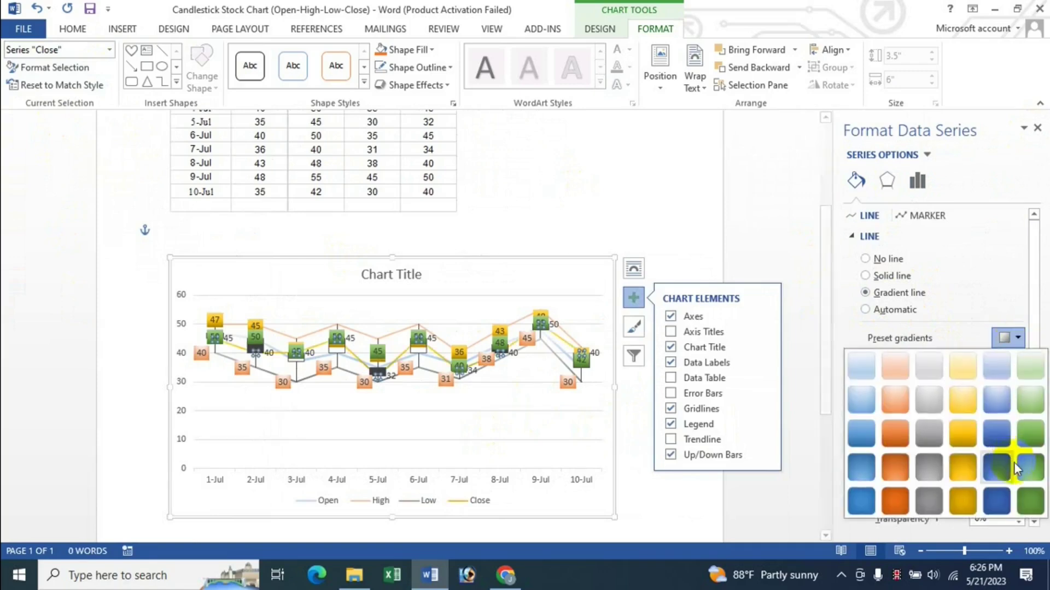
{"action": "left_click", "coordinate": [1018, 449]}
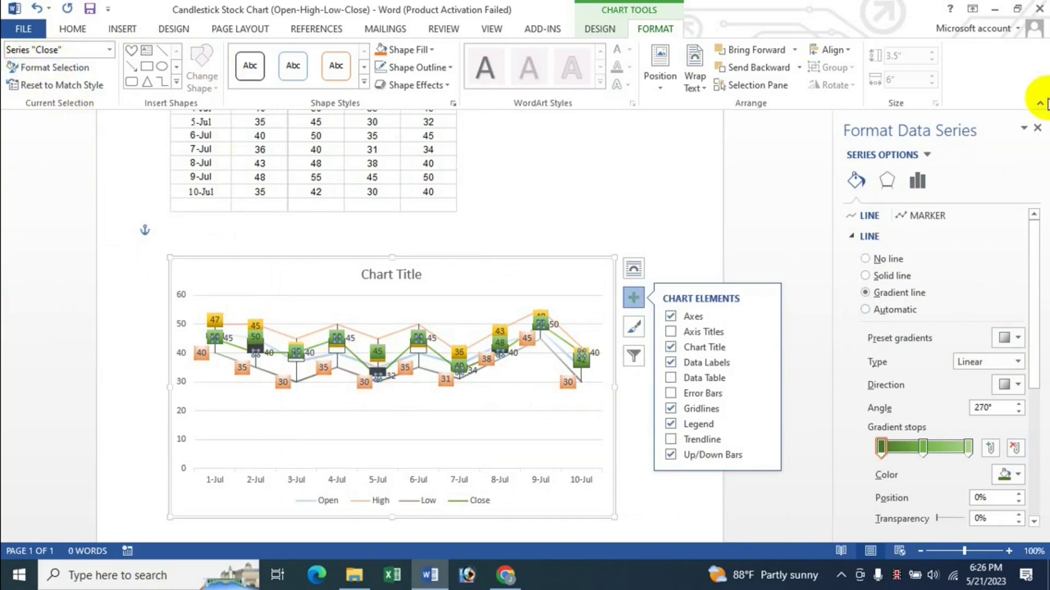
{"action": "left_click", "coordinate": [1037, 127]}
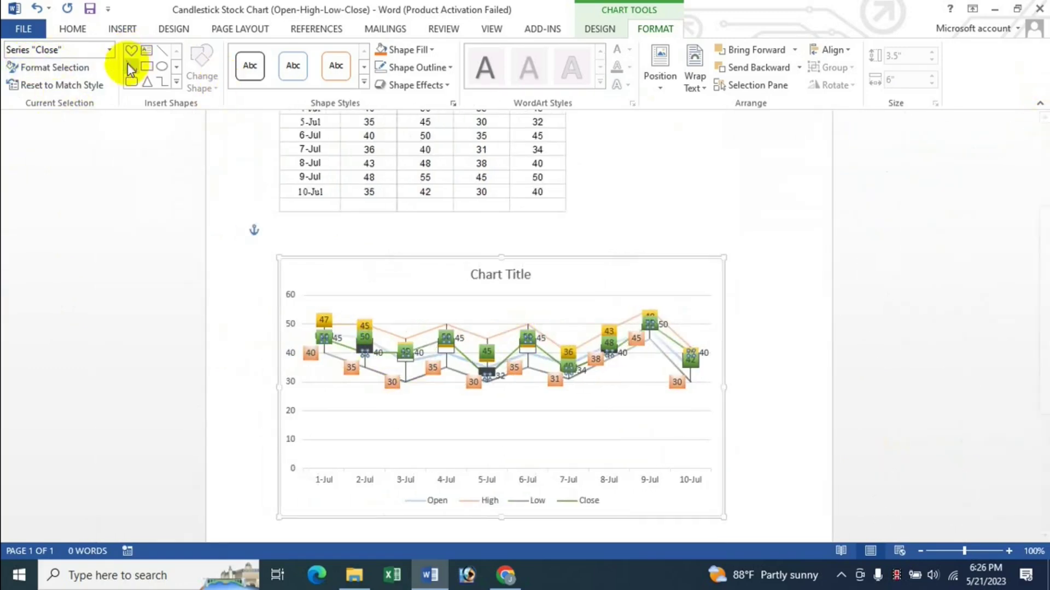
{"action": "left_click", "coordinate": [110, 50]}
Fill the Close series data labels with a grey radial preset gradient
{"action": "left_click", "coordinate": [88, 316]}
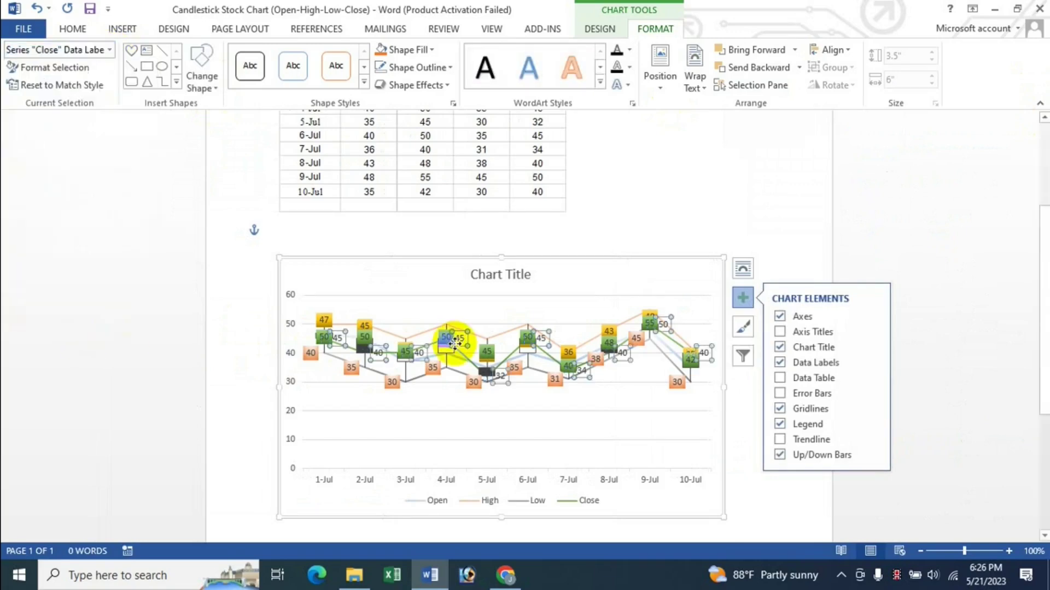
{"action": "left_click", "coordinate": [55, 66]}
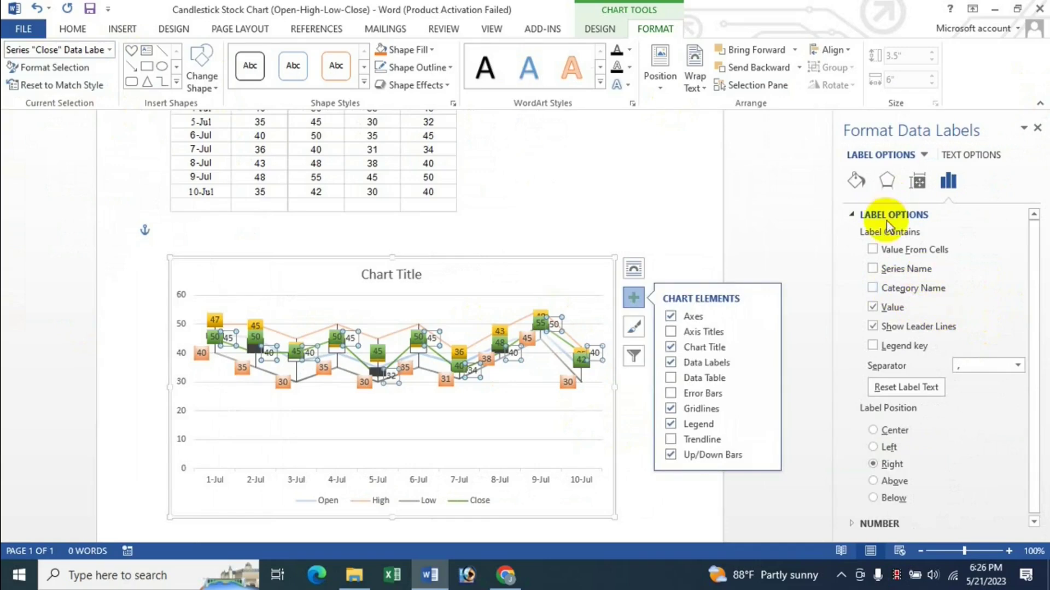
{"action": "left_click", "coordinate": [856, 182]}
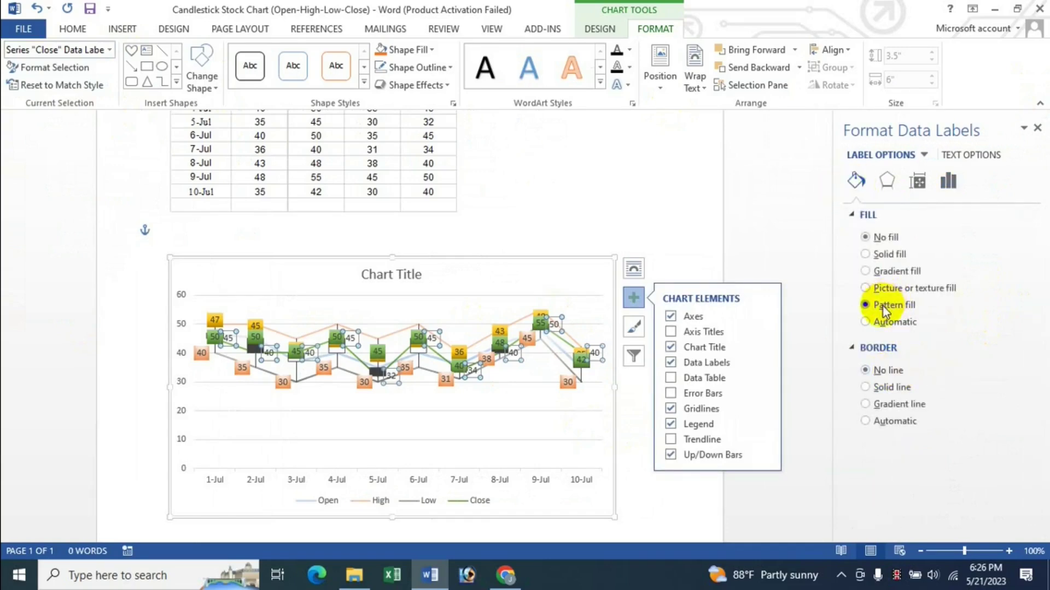
{"action": "left_click", "coordinate": [881, 275]}
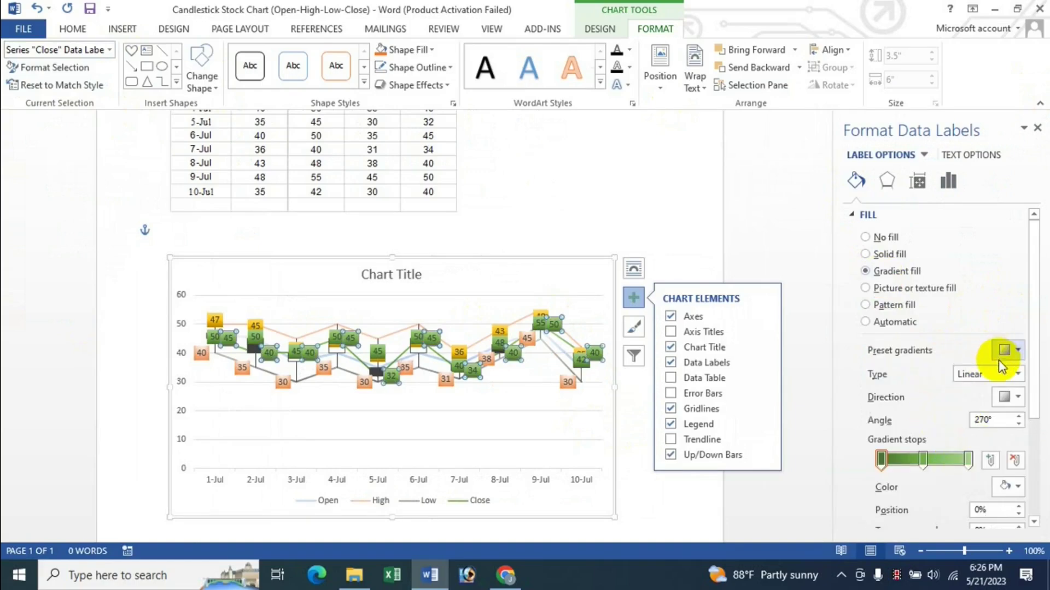
{"action": "left_click", "coordinate": [998, 360]}
{"action": "left_click", "coordinate": [930, 412]}
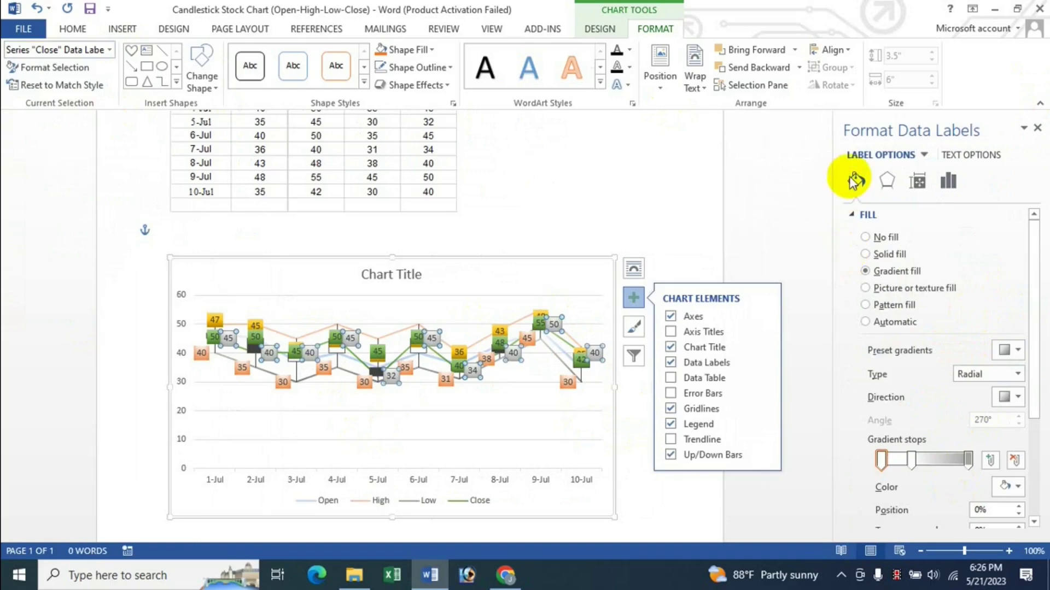
{"action": "left_click", "coordinate": [948, 182]}
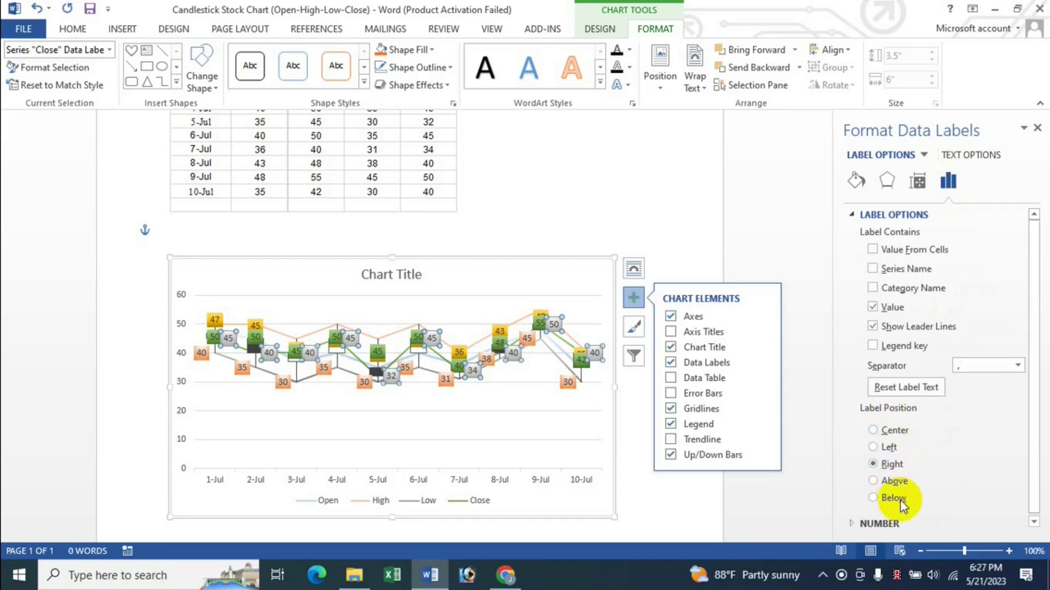
{"action": "left_click", "coordinate": [1037, 127]}
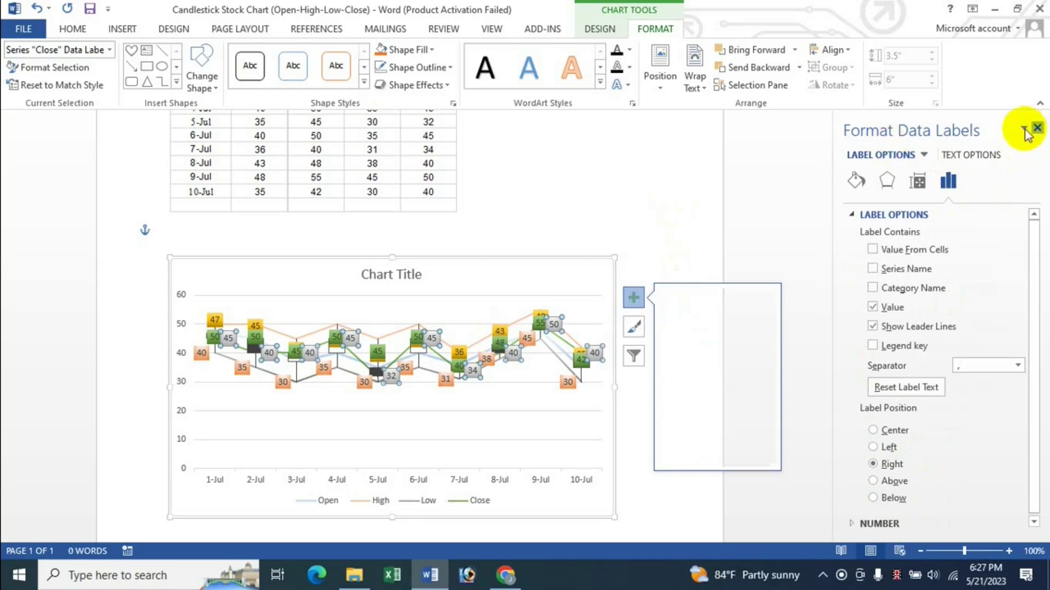
{"action": "left_click", "coordinate": [517, 376]}
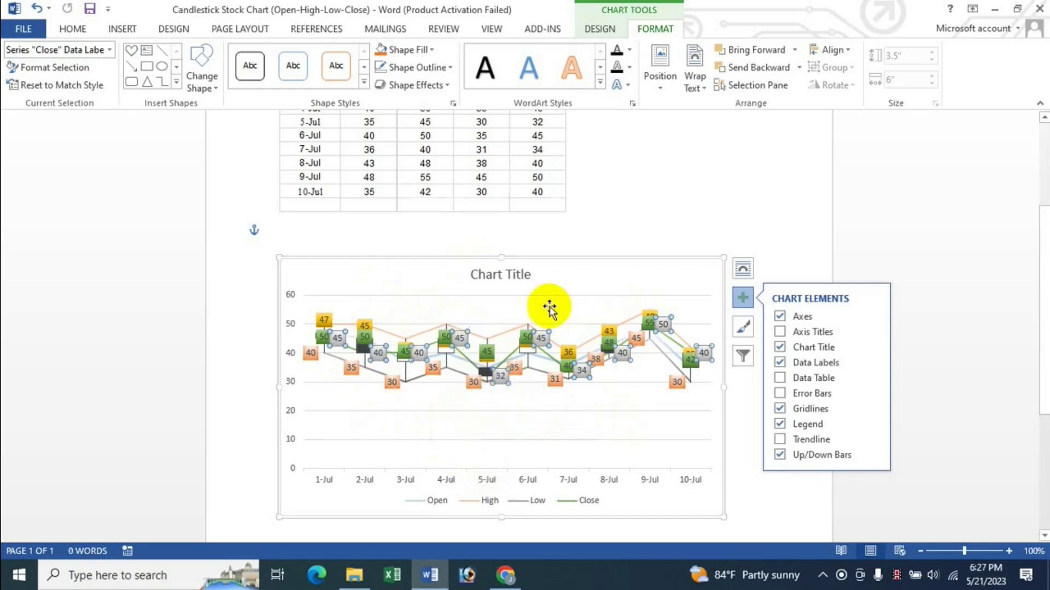
Edit the chart title to read 'Sugar Price - Open-high-low-Close' and select the title
{"action": "left_click", "coordinate": [497, 276]}
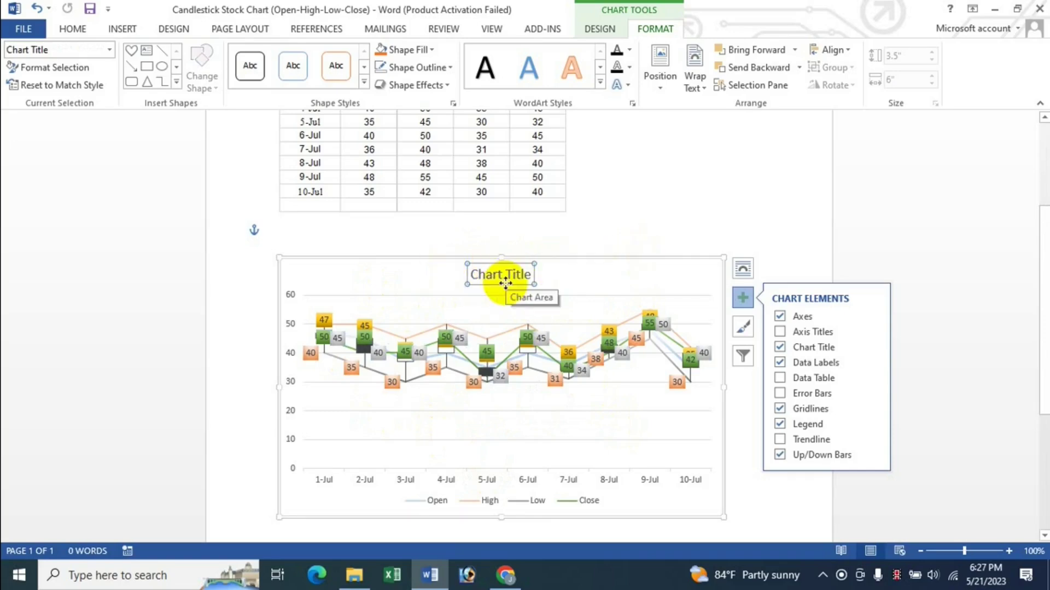
{"action": "type", "text": "Sugar Price"}
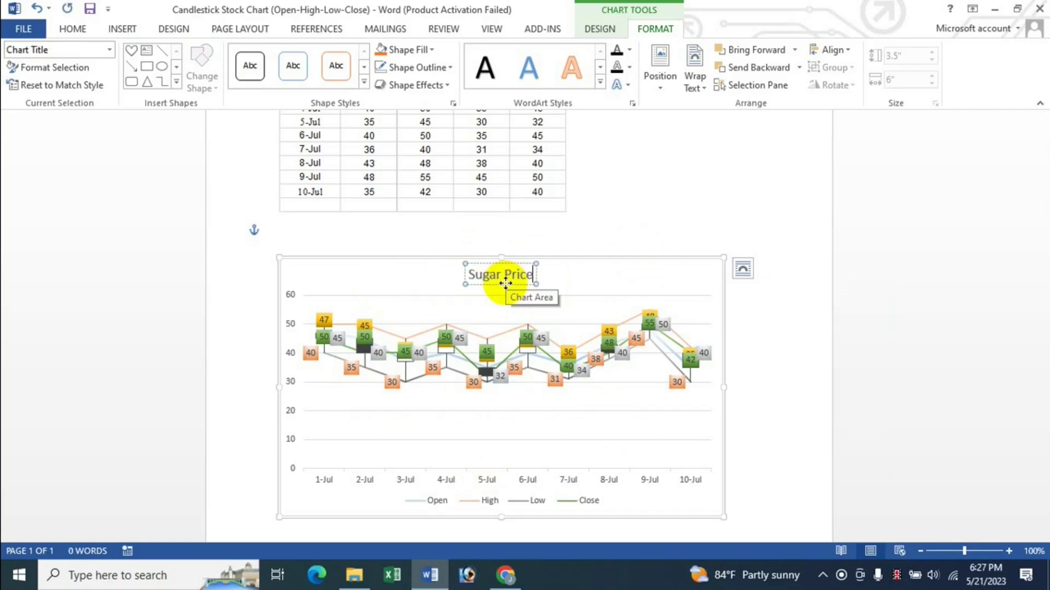
{"action": "type", "text": " - Hig"}
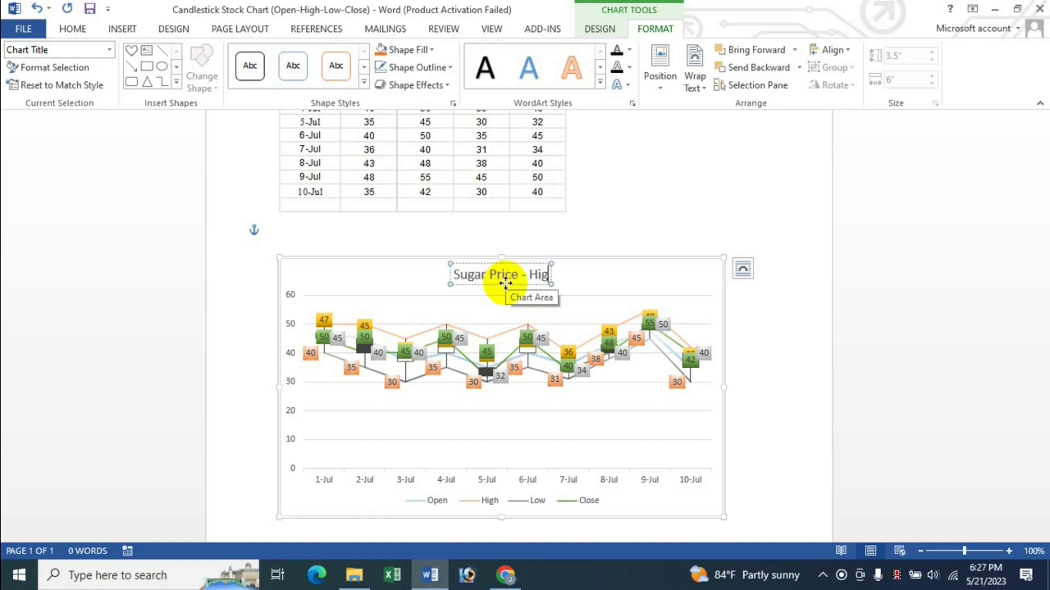
{"action": "key", "text": "BackSpace"}
{"action": "key", "text": "BackSpace"}
{"action": "key", "text": "BackSpace"}
{"action": "type", "text": "Open-high-"}
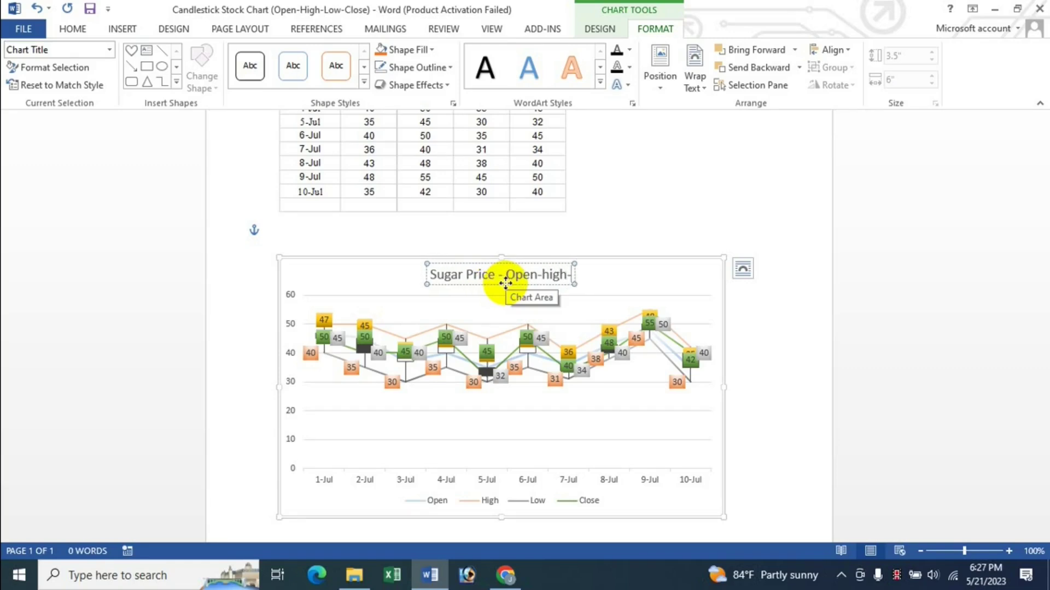
{"action": "type", "text": "low-"}
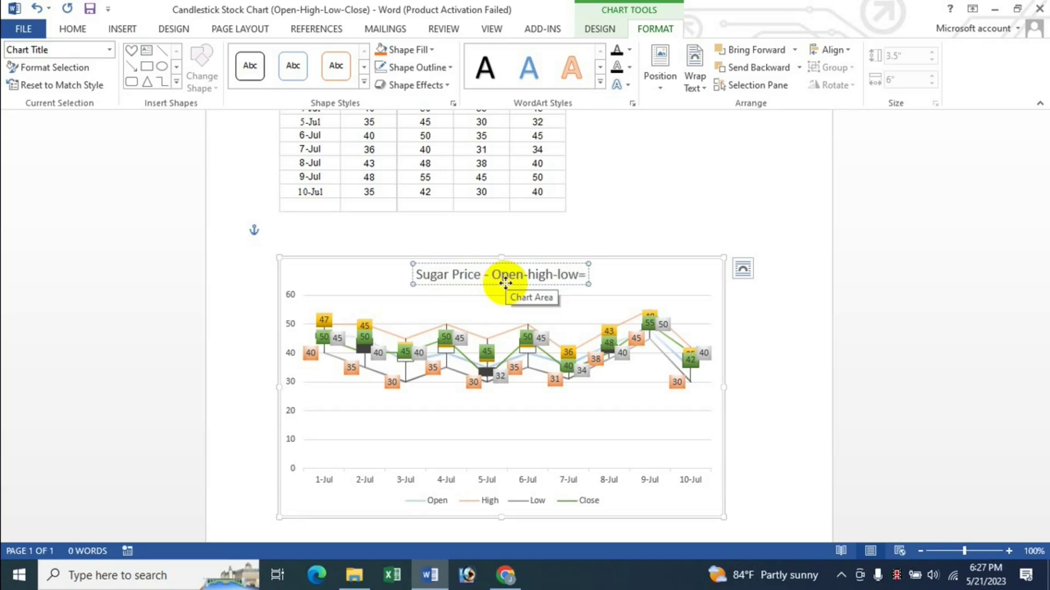
{"action": "type", "text": "Close"}
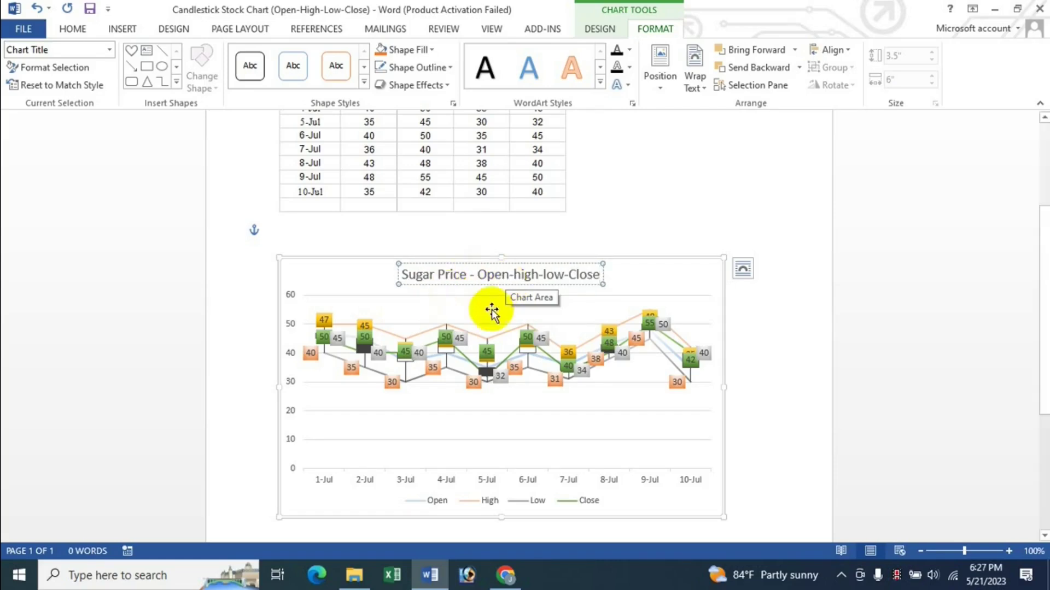
{"action": "left_click", "coordinate": [496, 263]}
Apply a grey radial gradient fill to the chart title
{"action": "double_click", "coordinate": [509, 263]}
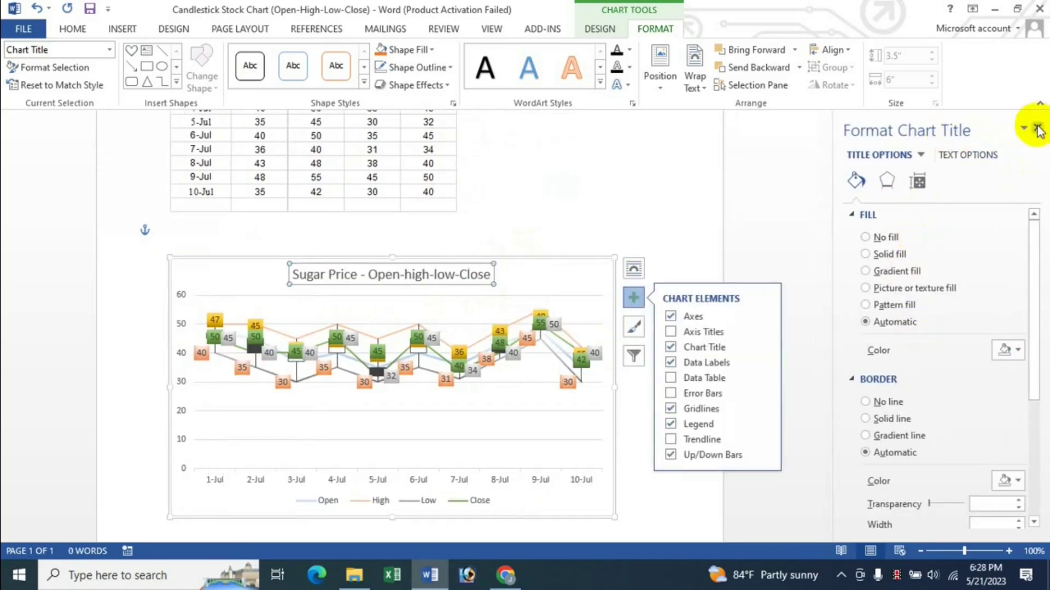
{"action": "left_click", "coordinate": [1037, 129]}
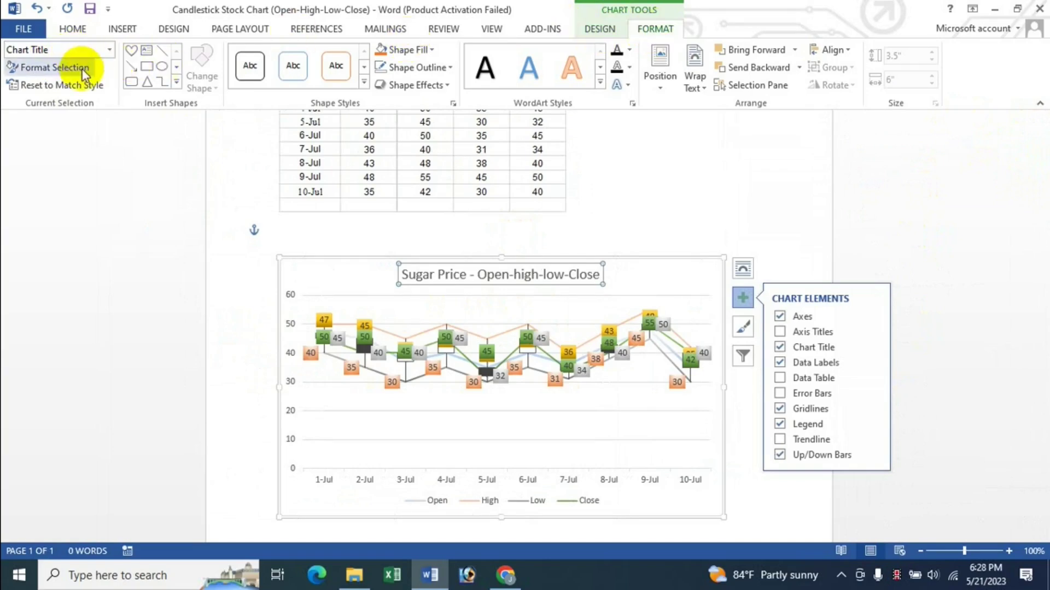
{"action": "left_click", "coordinate": [66, 67]}
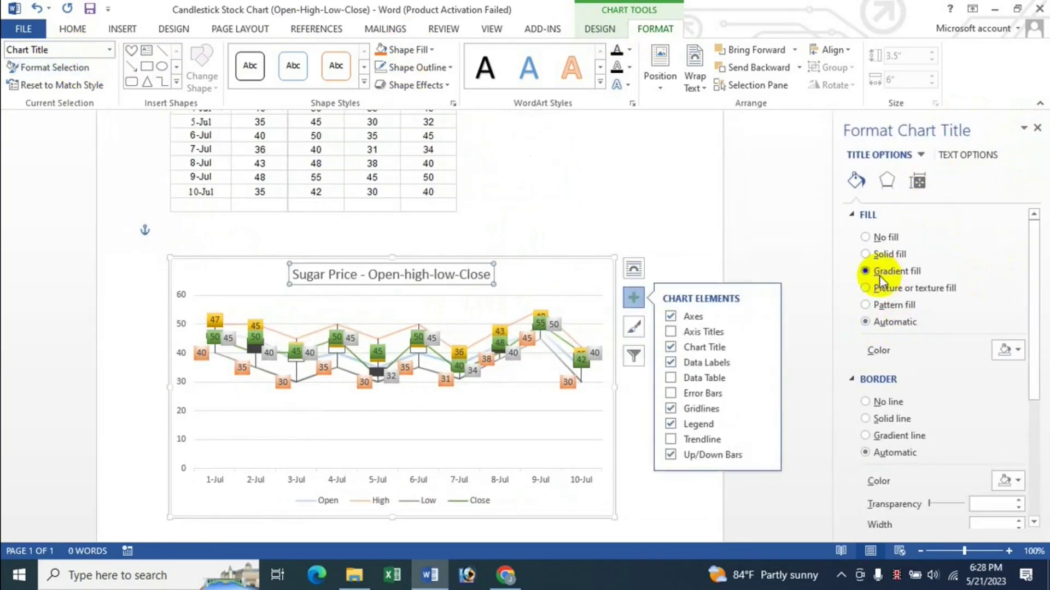
{"action": "left_click", "coordinate": [880, 274]}
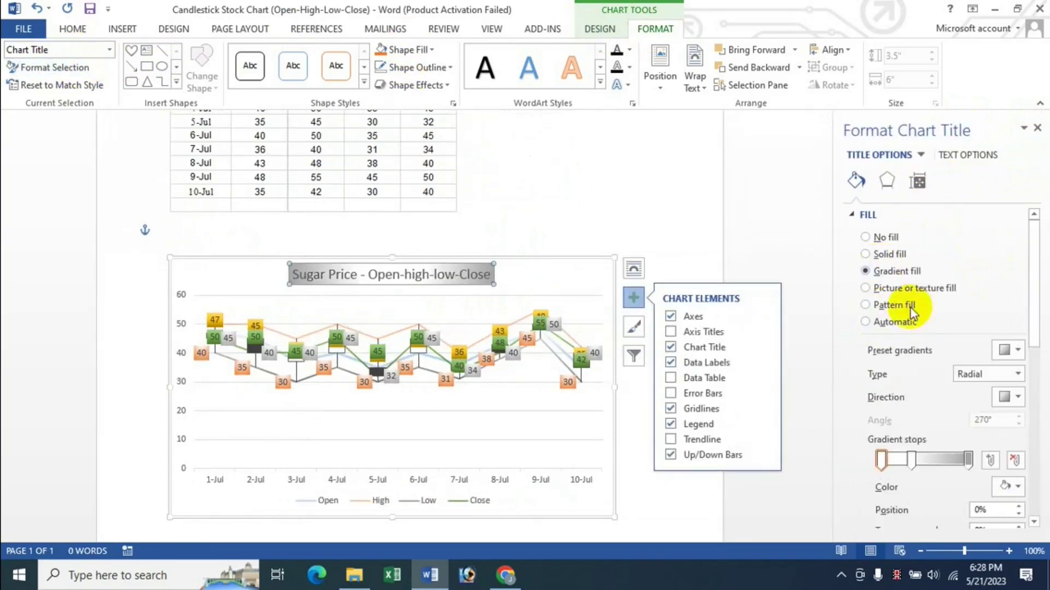
{"action": "left_click", "coordinate": [1037, 127]}
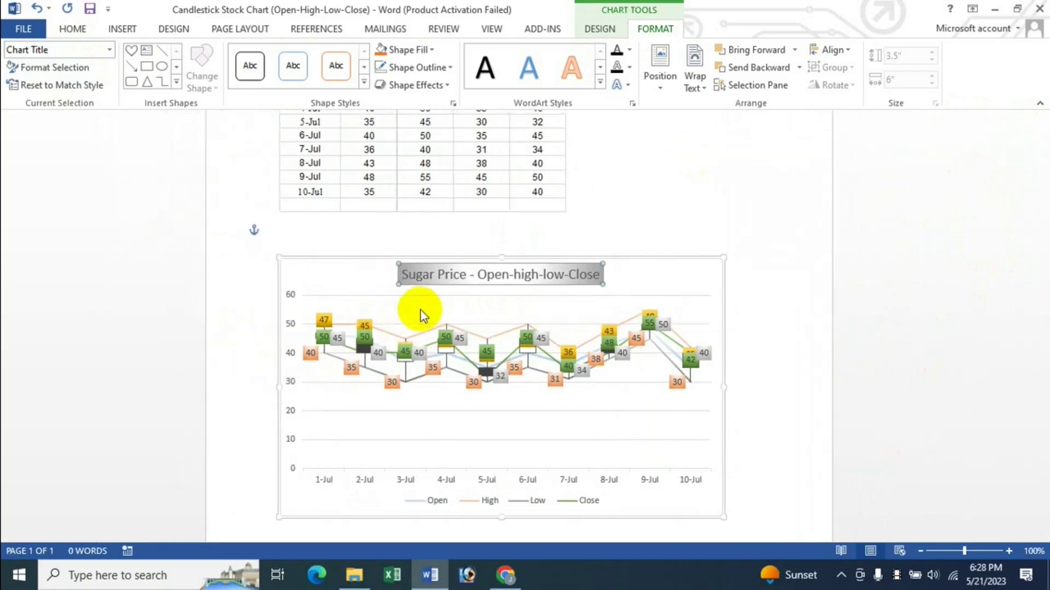
Reopen the chart title formatting settings from the shortcut menu and Chart Elements title options
{"action": "right_click", "coordinate": [471, 272]}
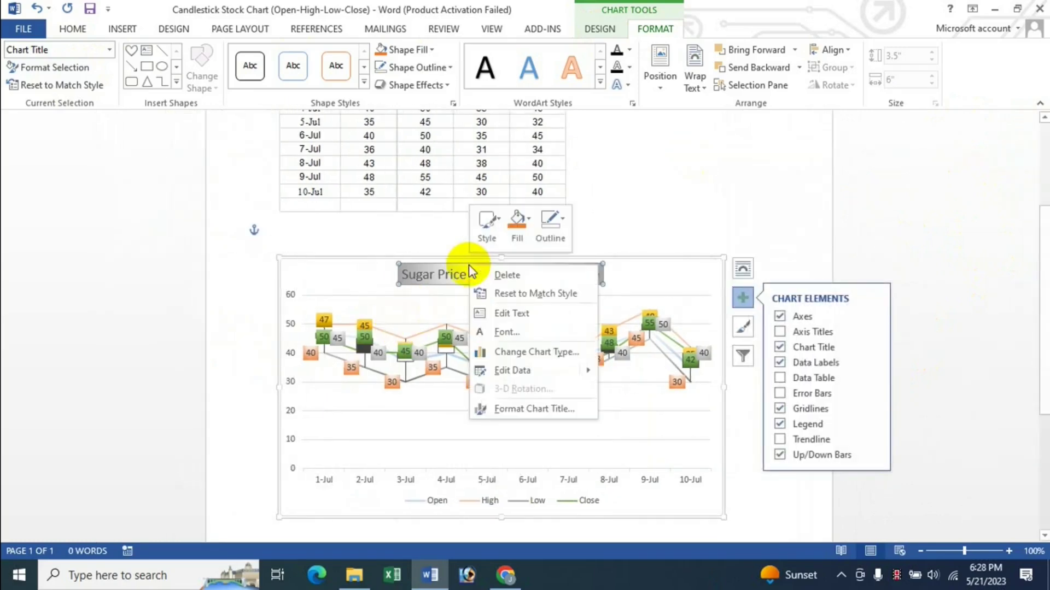
{"action": "left_click", "coordinate": [555, 414]}
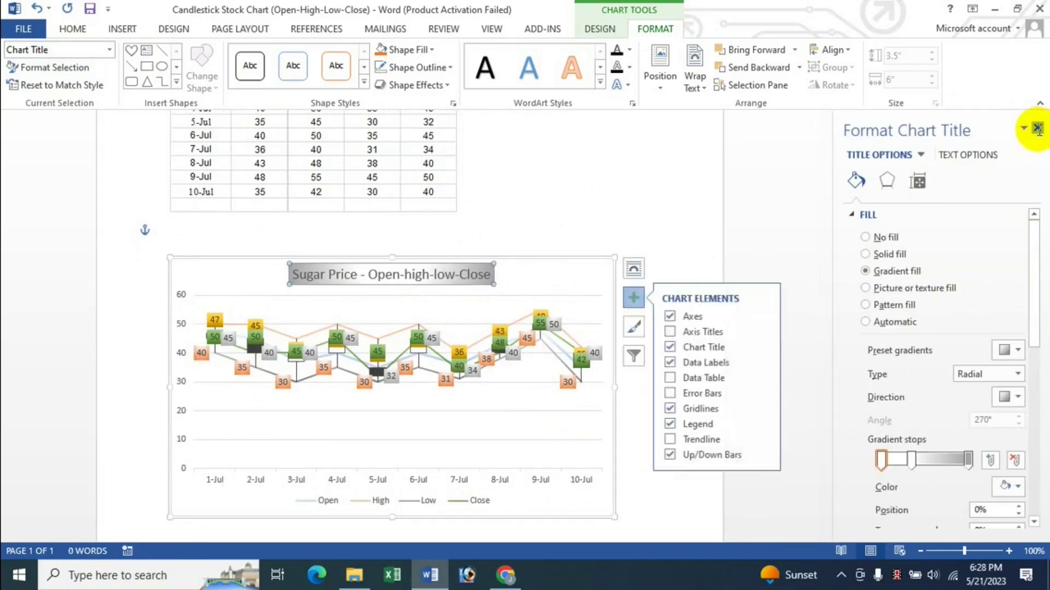
{"action": "left_click", "coordinate": [1035, 129]}
{"action": "left_click", "coordinate": [743, 297]}
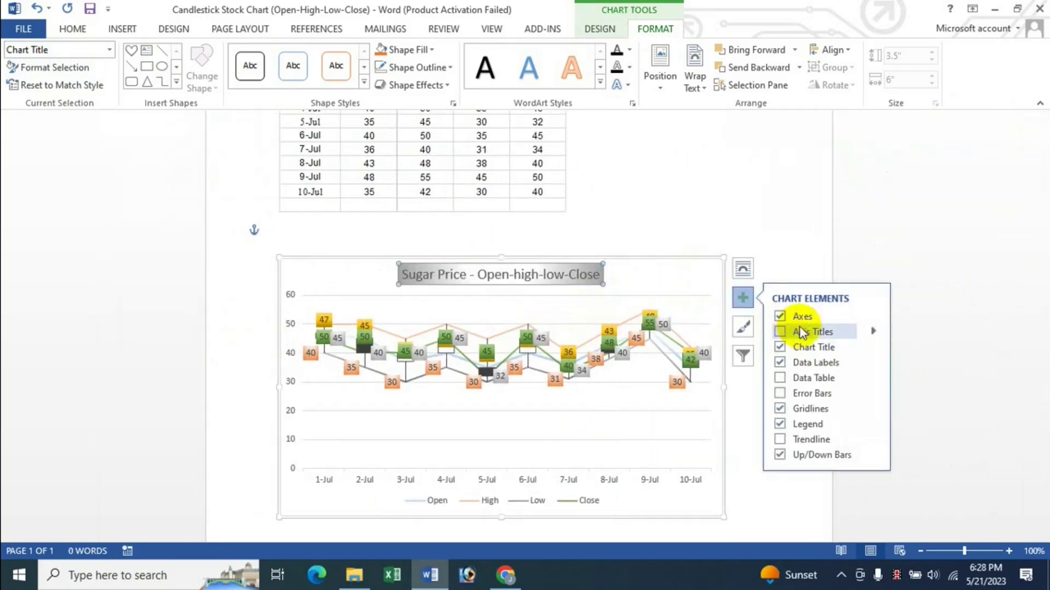
{"action": "left_click", "coordinate": [873, 348]}
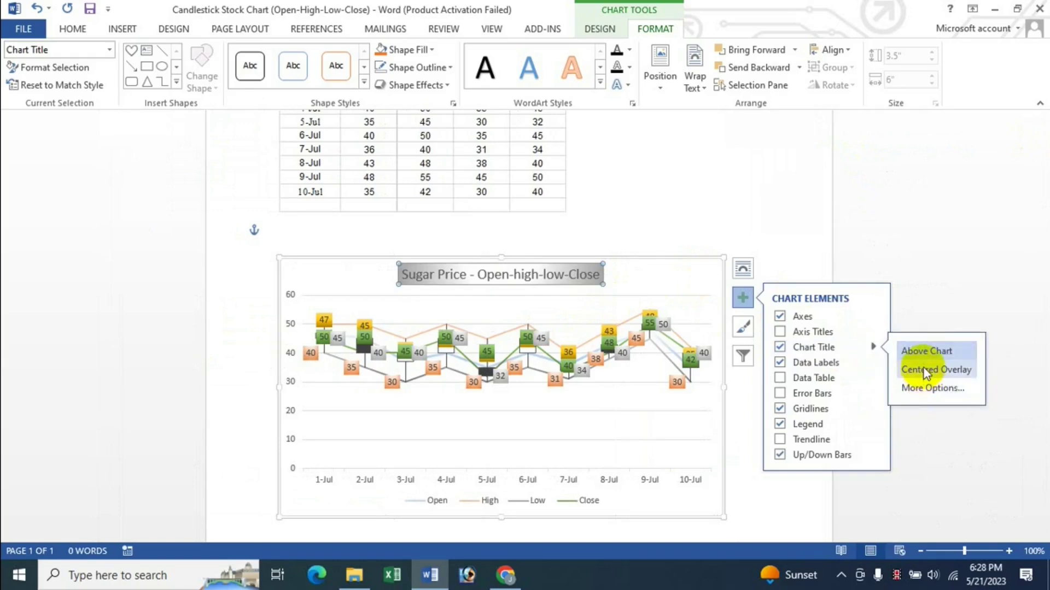
{"action": "left_click", "coordinate": [930, 389]}
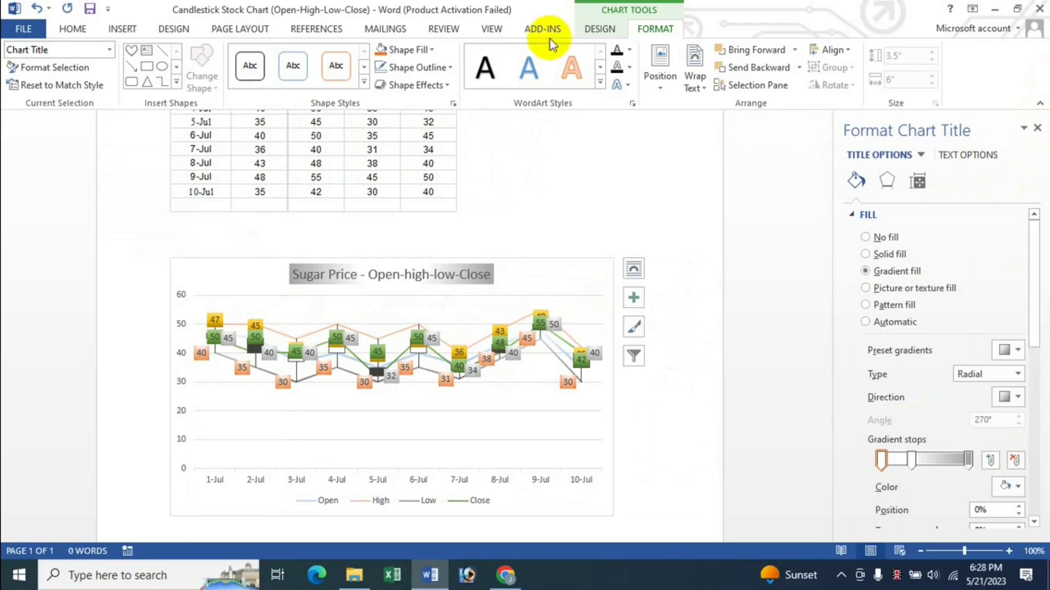
Open the full chart title options from the Design tab's chart element list, then close them
{"action": "left_click", "coordinate": [603, 31]}
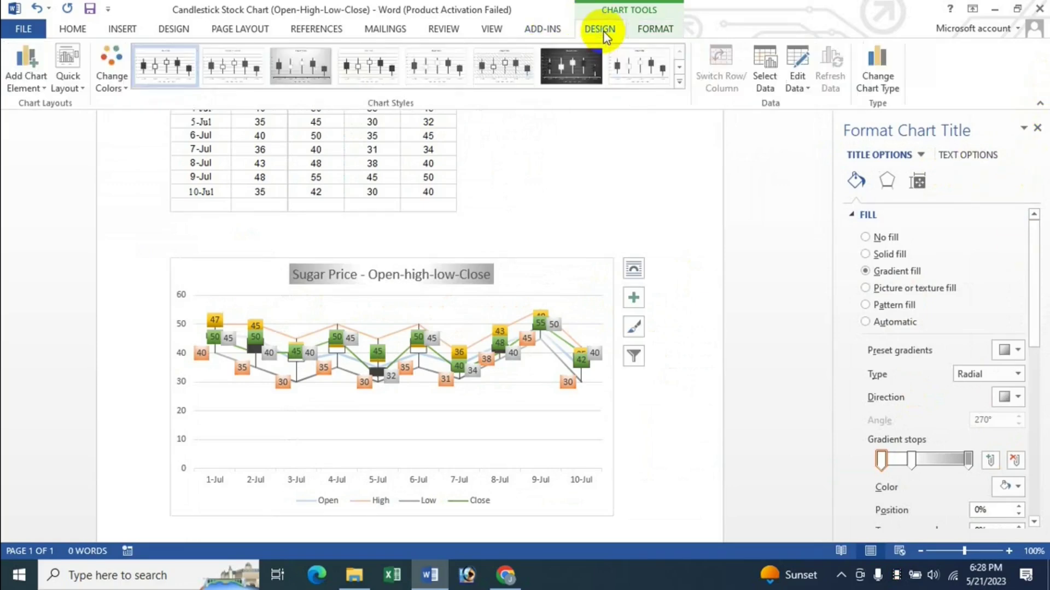
{"action": "left_click", "coordinate": [1038, 130]}
{"action": "left_click", "coordinate": [26, 69]}
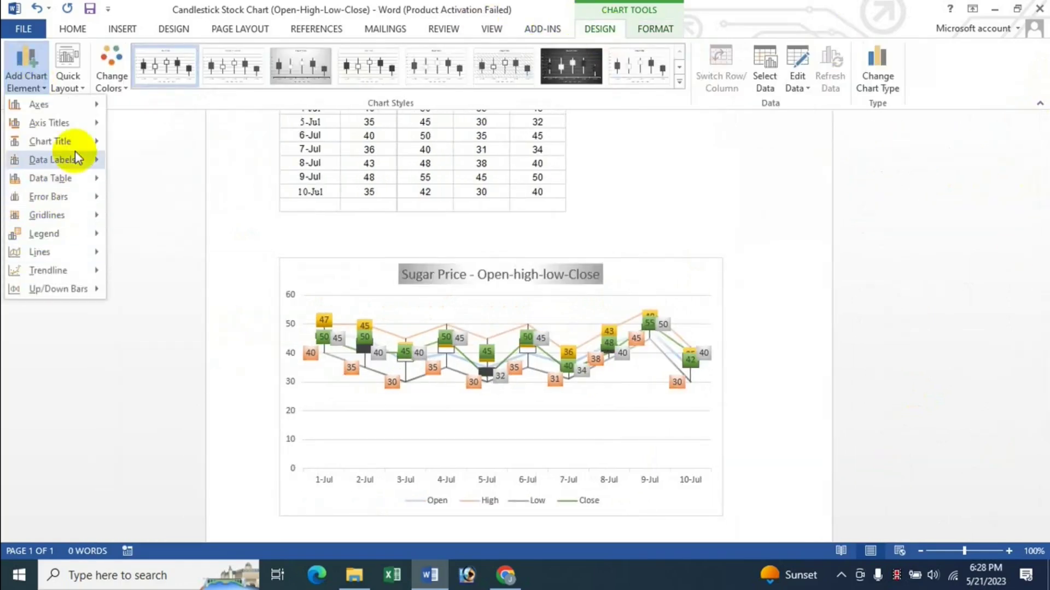
{"action": "mouse_move", "coordinate": [50, 141]}
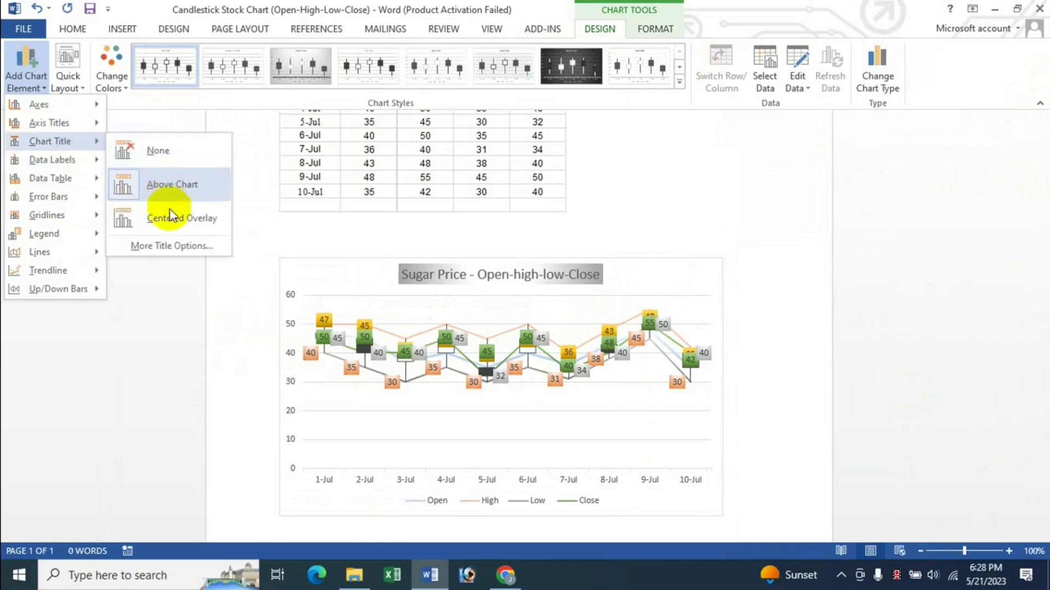
{"action": "left_click", "coordinate": [169, 244]}
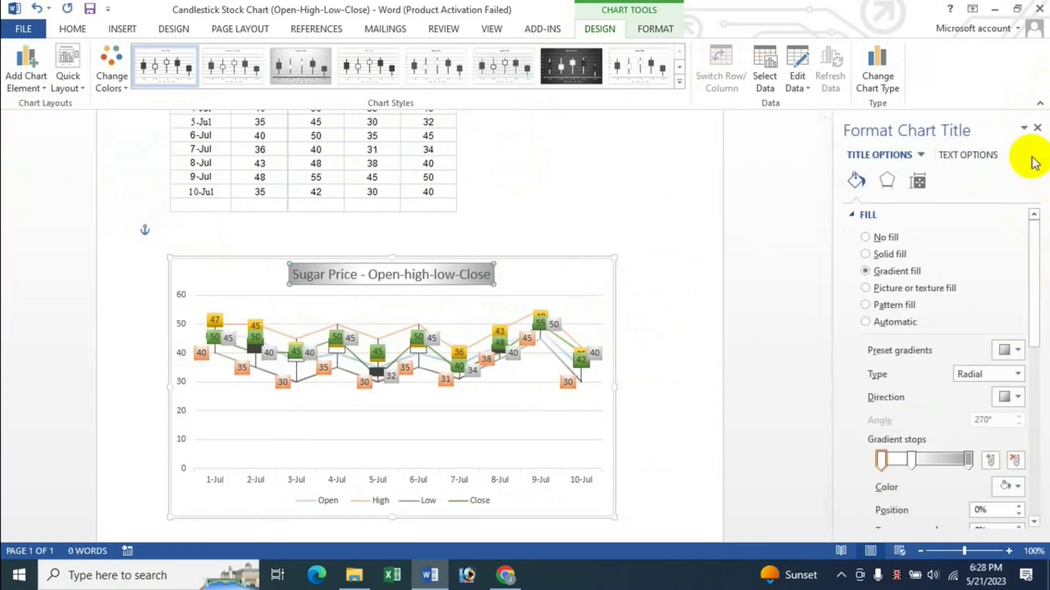
{"action": "left_click", "coordinate": [1037, 127]}
{"action": "left_click", "coordinate": [502, 366]}
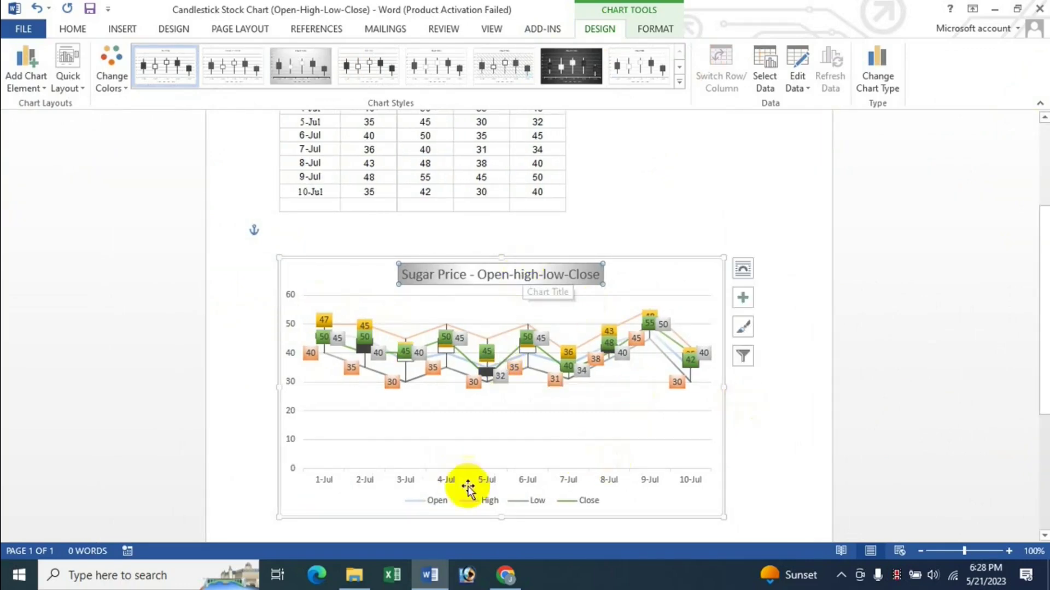
Open Format Legend, try Left, Top and Top Right positions, then place the legend at Bottom
{"action": "left_click", "coordinate": [471, 502]}
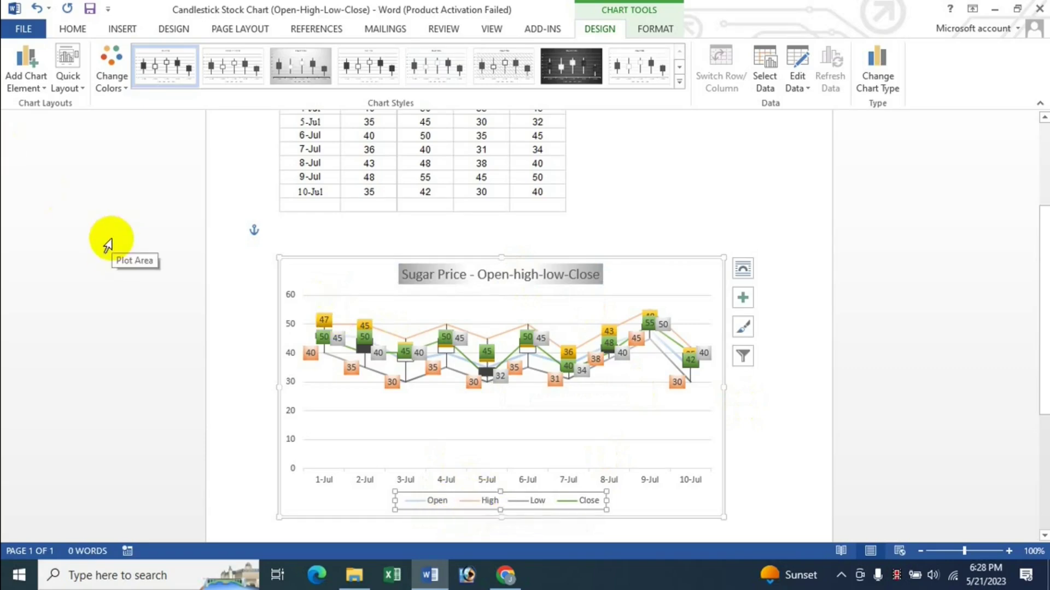
{"action": "left_click", "coordinate": [647, 34]}
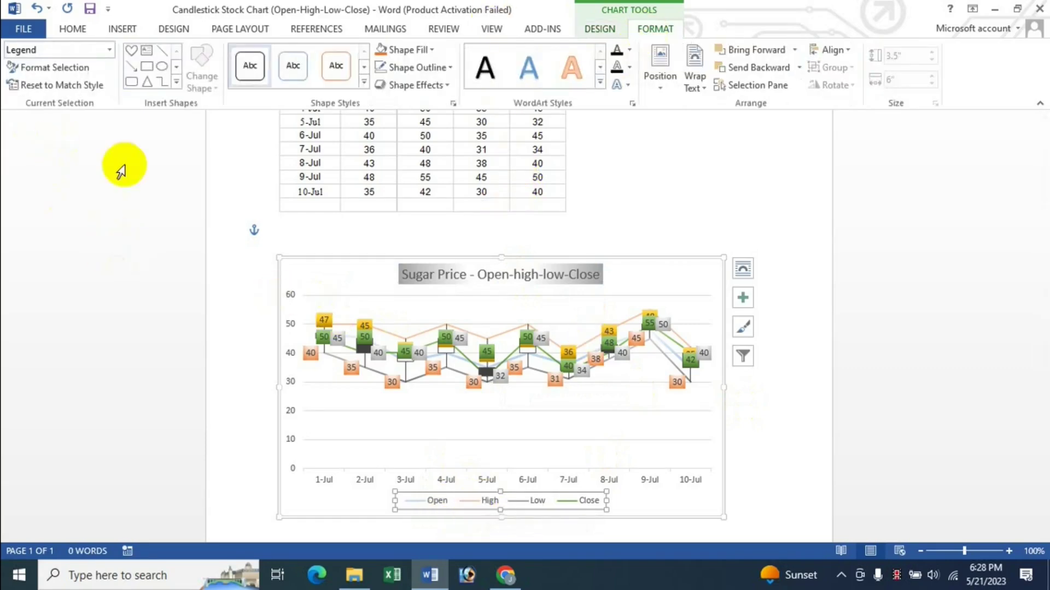
{"action": "left_click", "coordinate": [55, 68]}
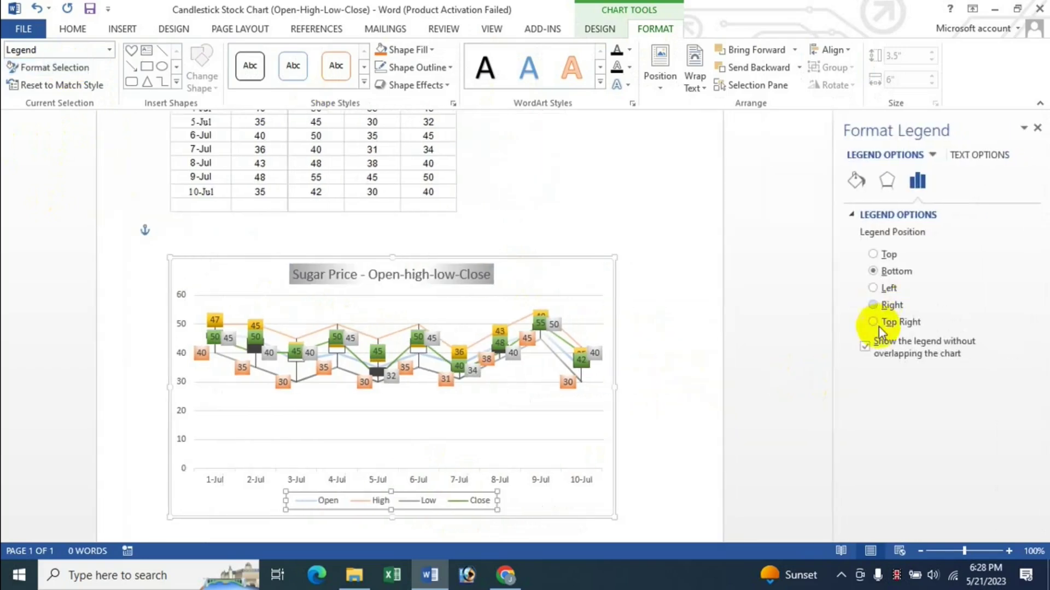
{"action": "left_click", "coordinate": [889, 289]}
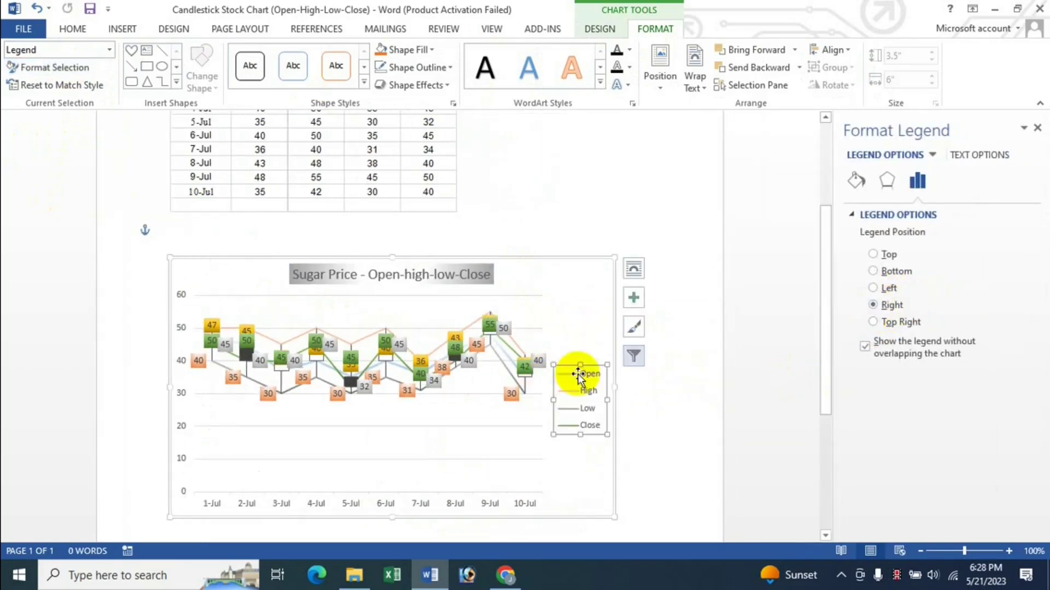
{"action": "left_click", "coordinate": [874, 254]}
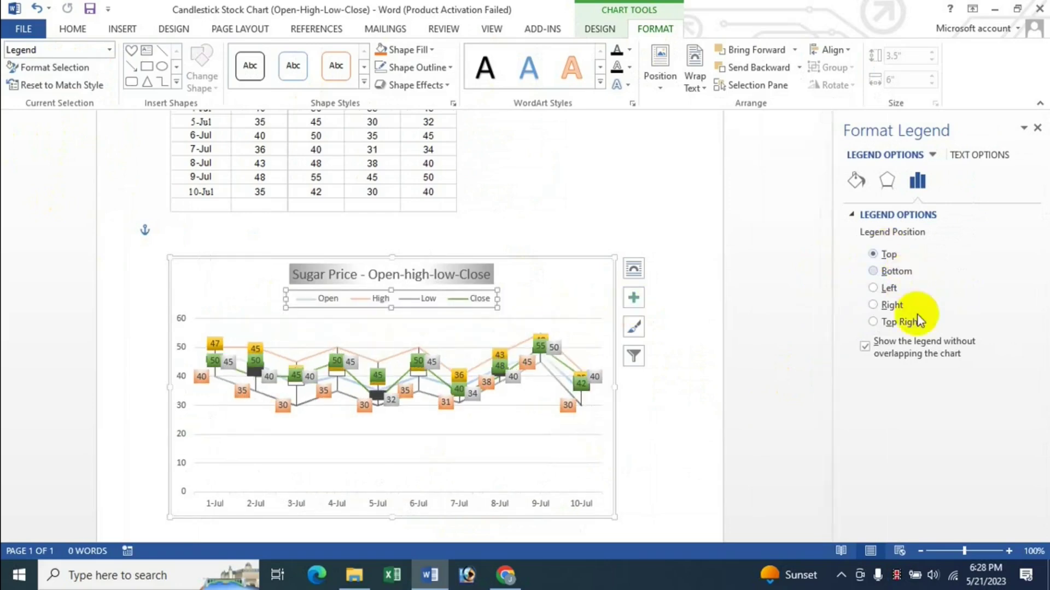
{"action": "left_click", "coordinate": [889, 322]}
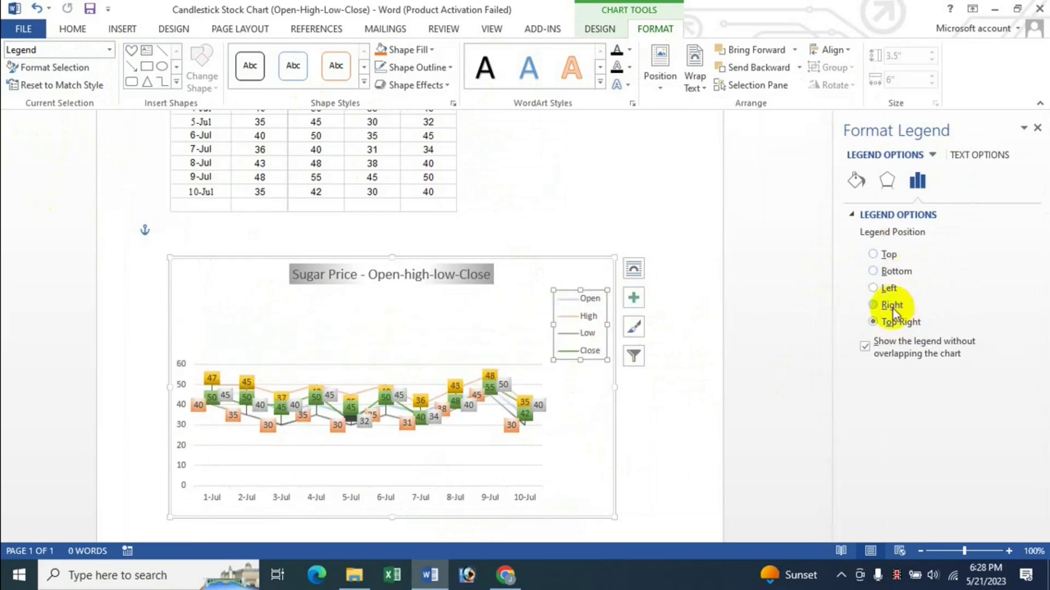
{"action": "left_click", "coordinate": [886, 271]}
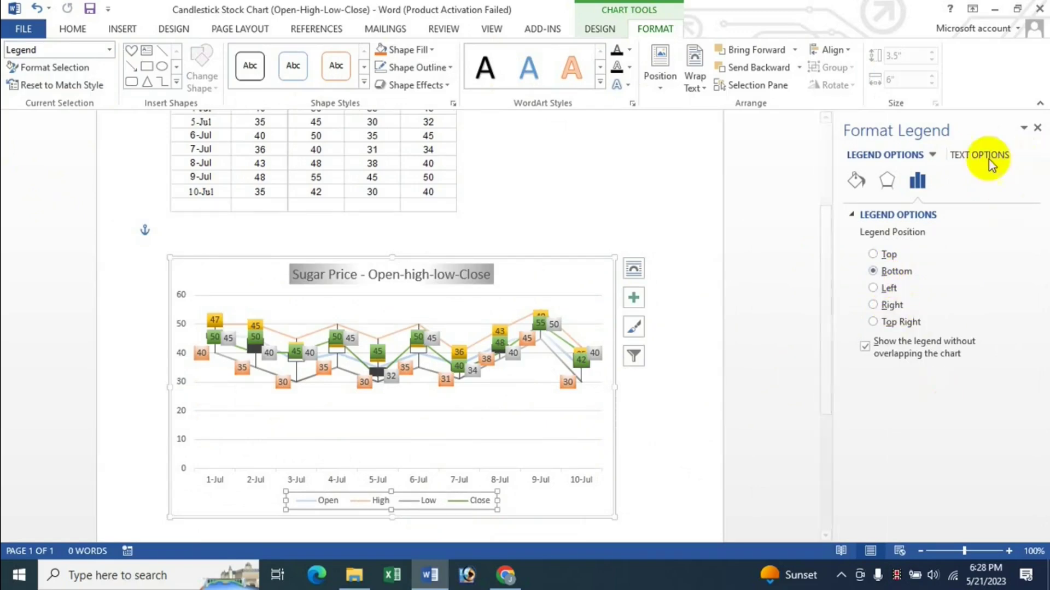
{"action": "left_click", "coordinate": [856, 184]}
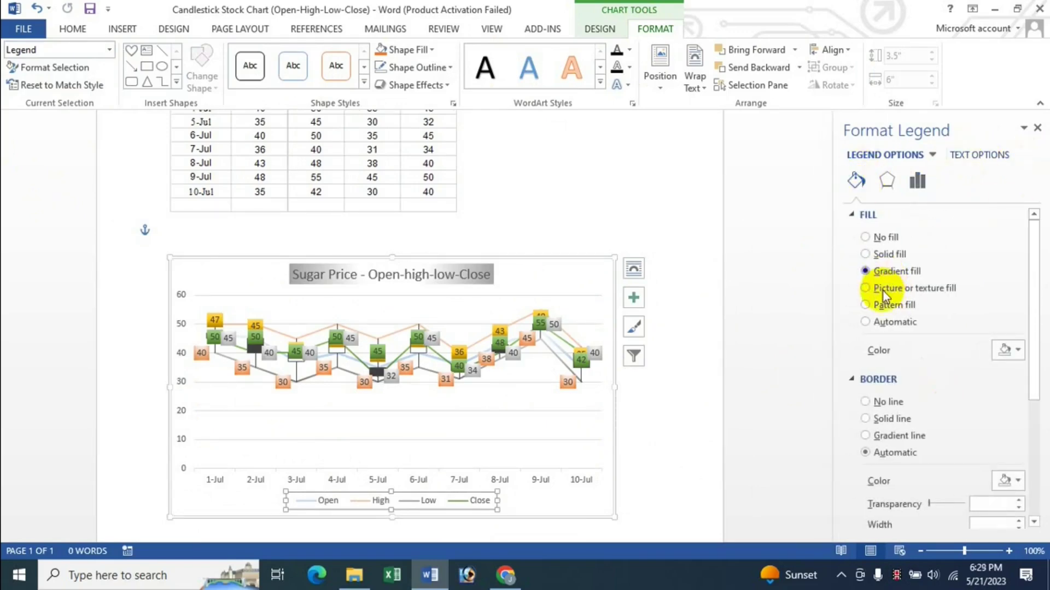
{"action": "left_click", "coordinate": [1008, 350]}
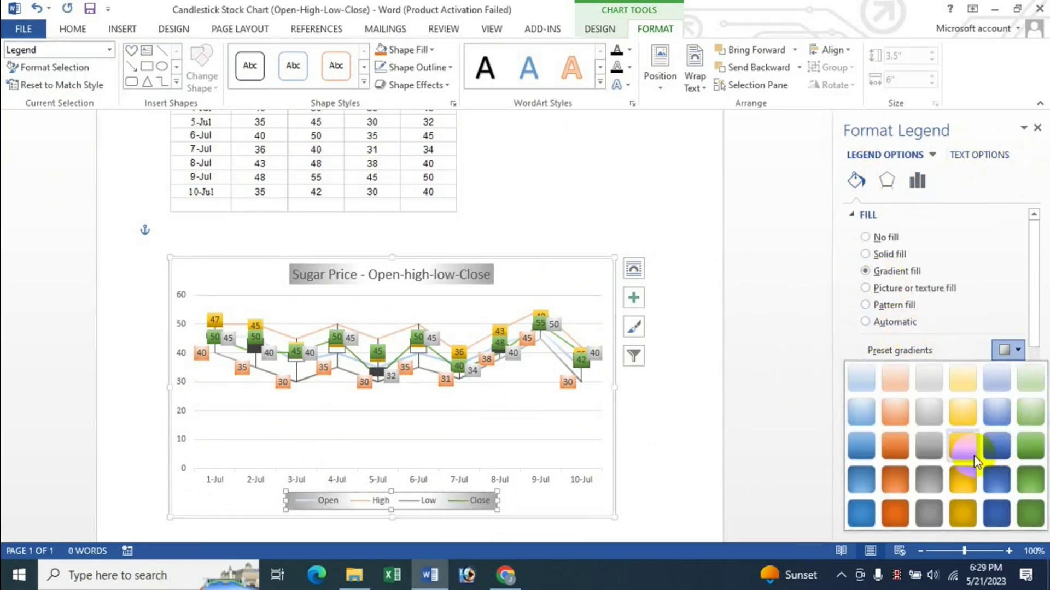
{"action": "left_click", "coordinate": [973, 455]}
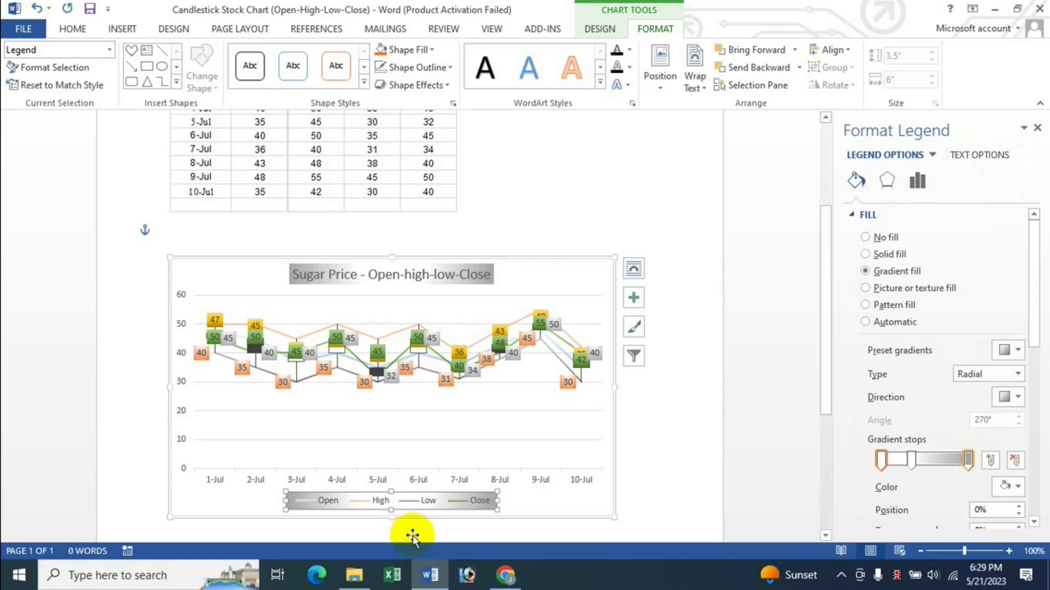
{"action": "left_click", "coordinate": [1037, 128]}
{"action": "double_click", "coordinate": [457, 499]}
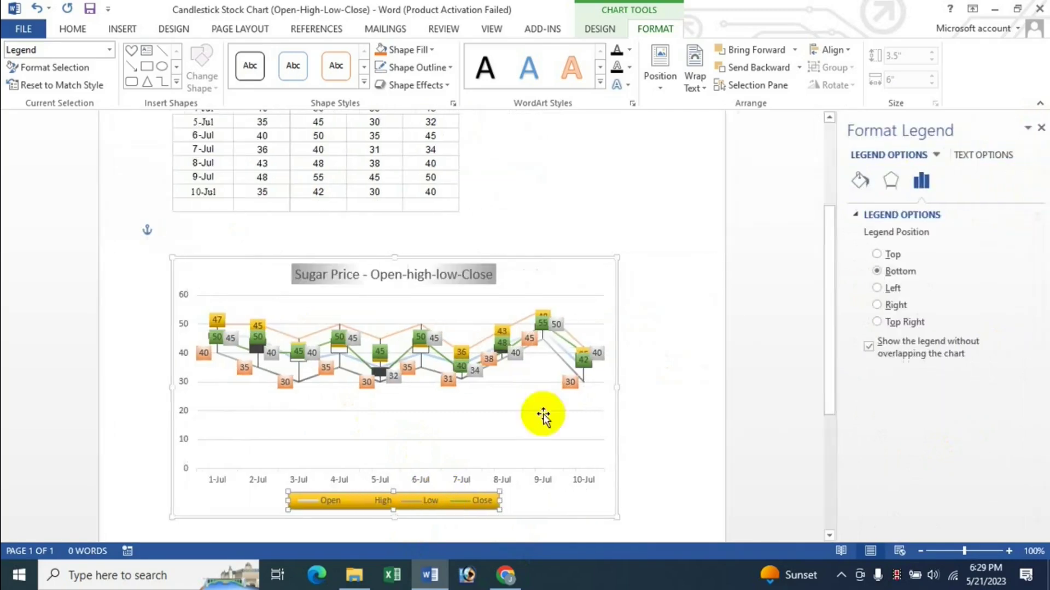
{"action": "left_click", "coordinate": [1036, 129]}
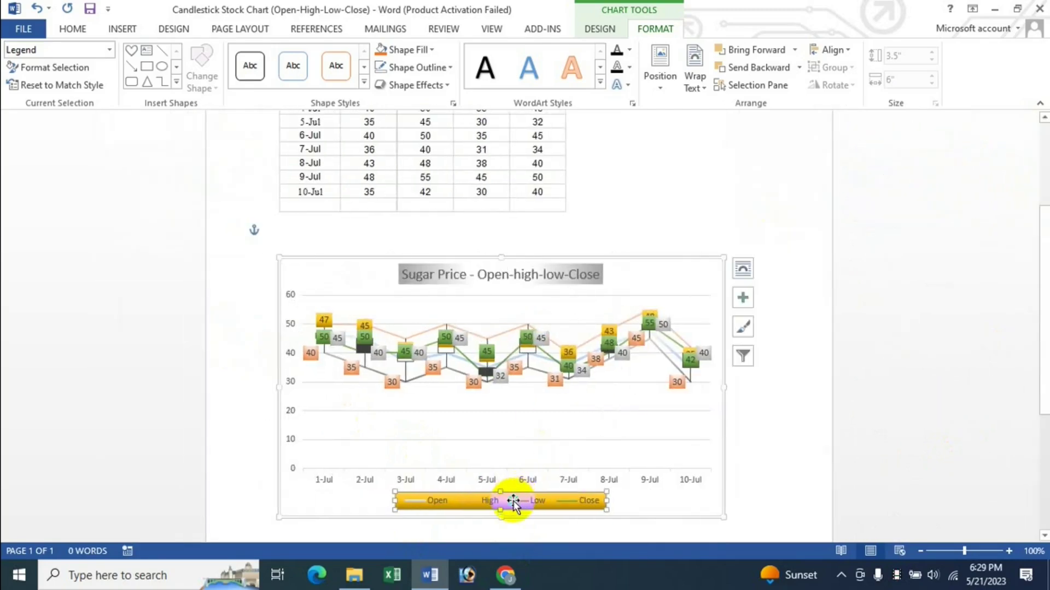
{"action": "right_click", "coordinate": [511, 499]}
{"action": "left_click", "coordinate": [563, 486]}
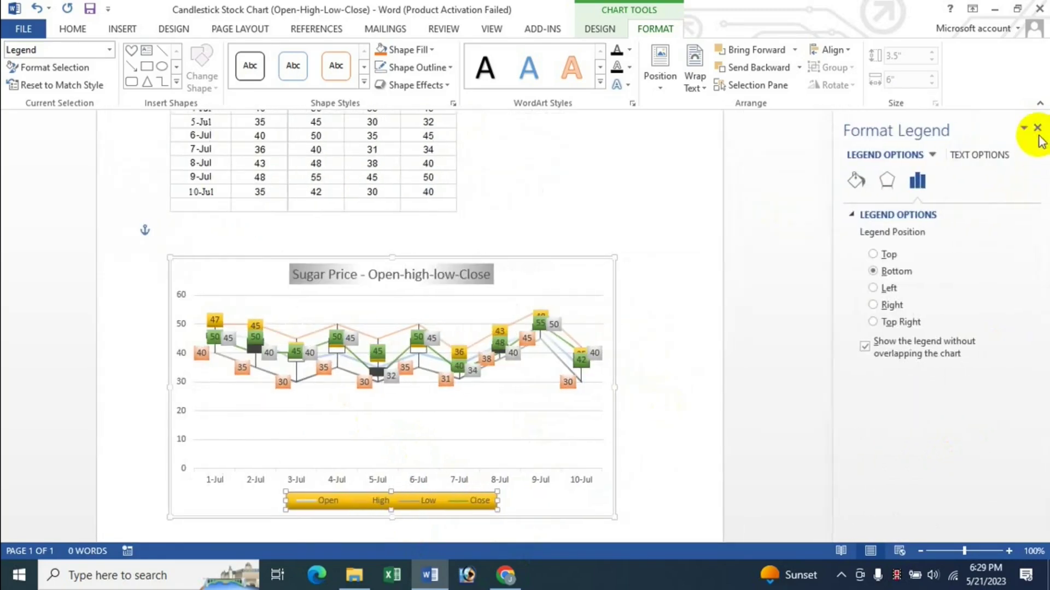
{"action": "left_click", "coordinate": [1037, 129]}
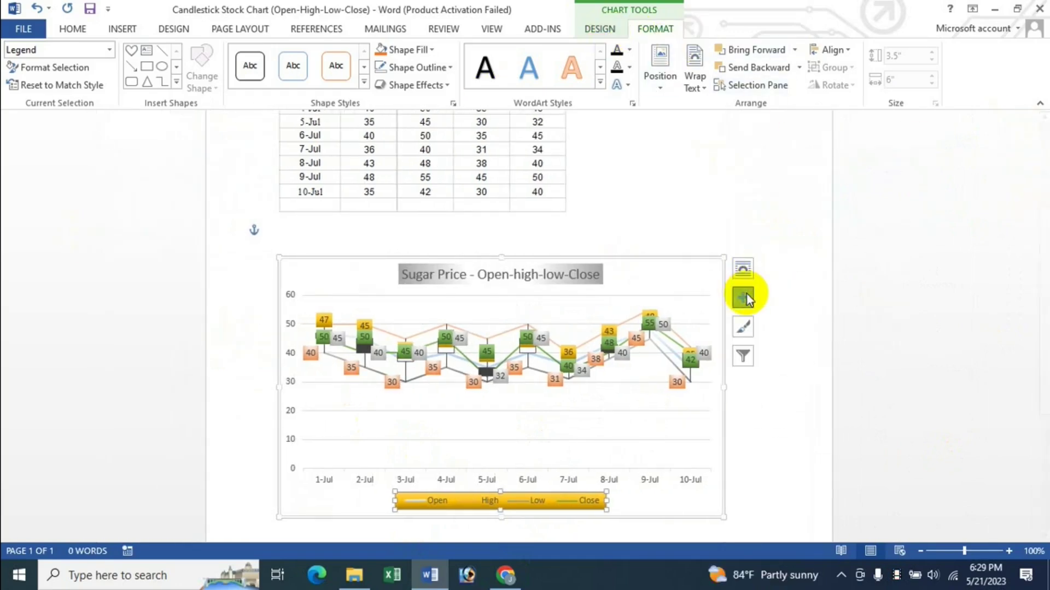
{"action": "left_click", "coordinate": [742, 297]}
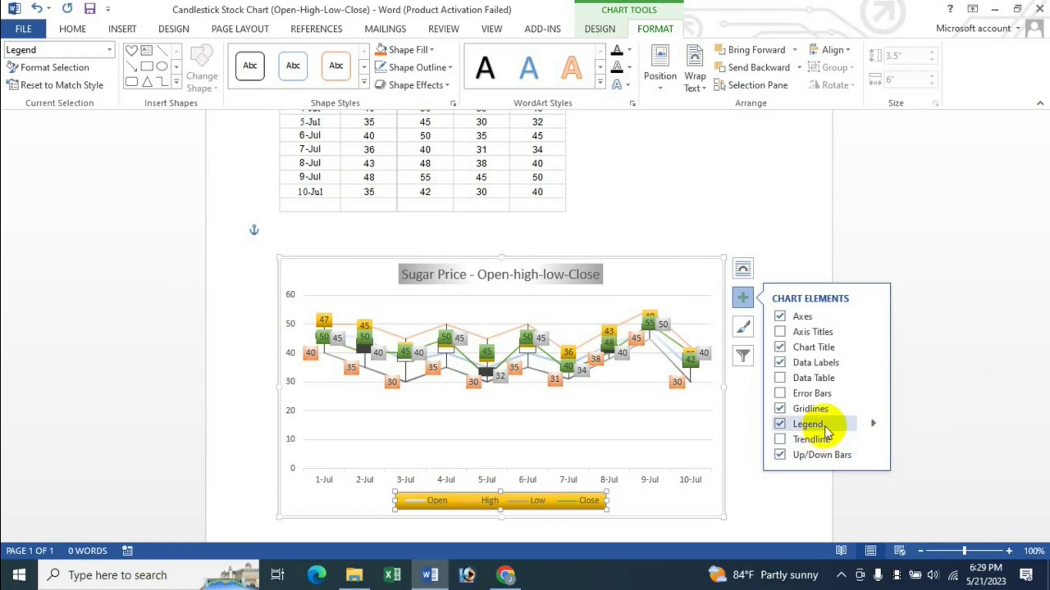
{"action": "left_click", "coordinate": [873, 425]}
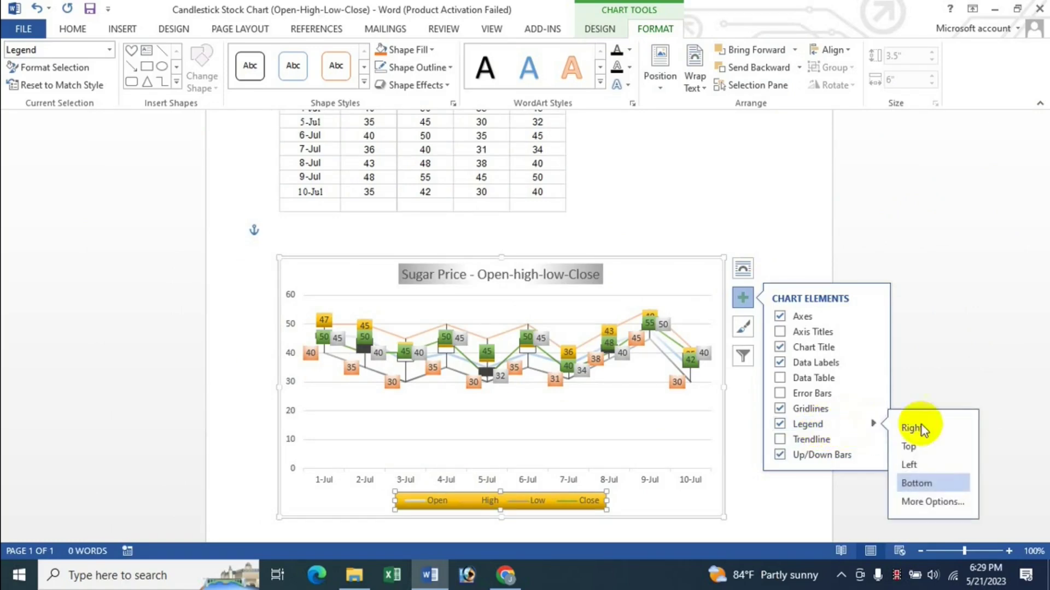
{"action": "left_click", "coordinate": [928, 501]}
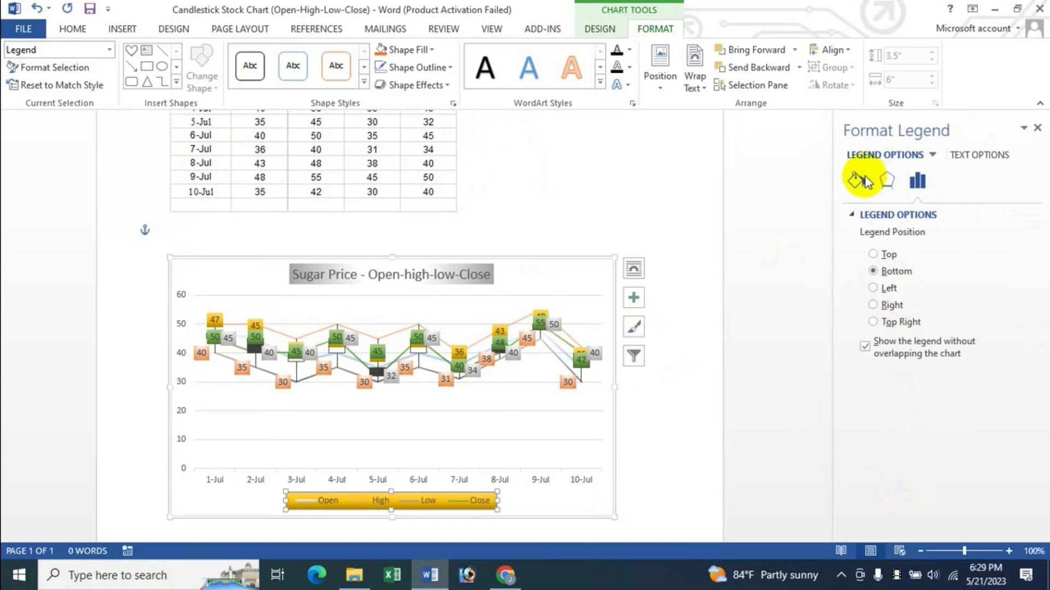
{"action": "left_click", "coordinate": [863, 180]}
{"action": "left_click", "coordinate": [1037, 128]}
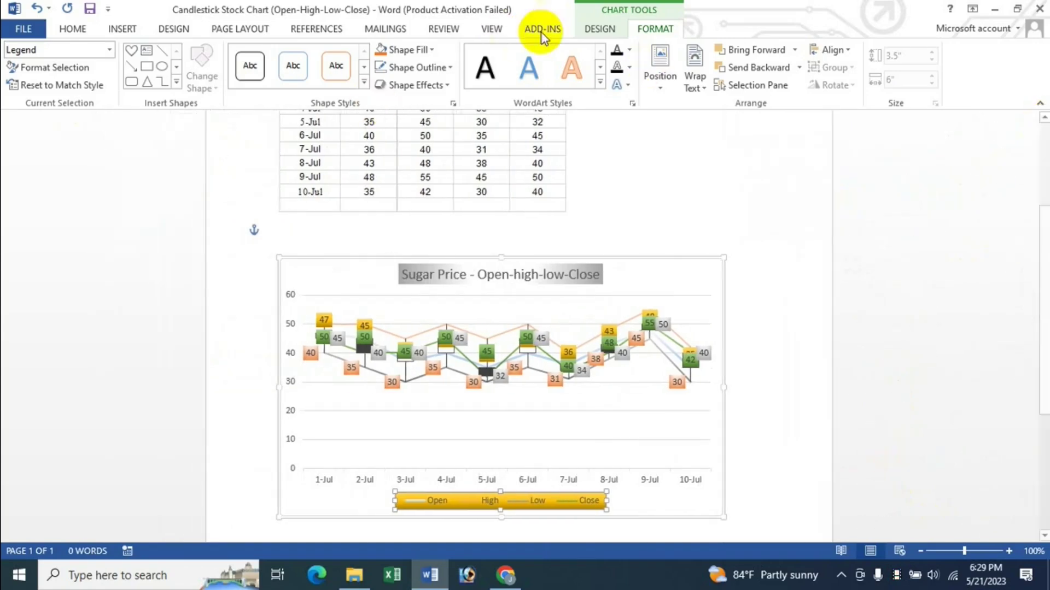
{"action": "left_click", "coordinate": [600, 29]}
{"action": "left_click", "coordinate": [26, 82]}
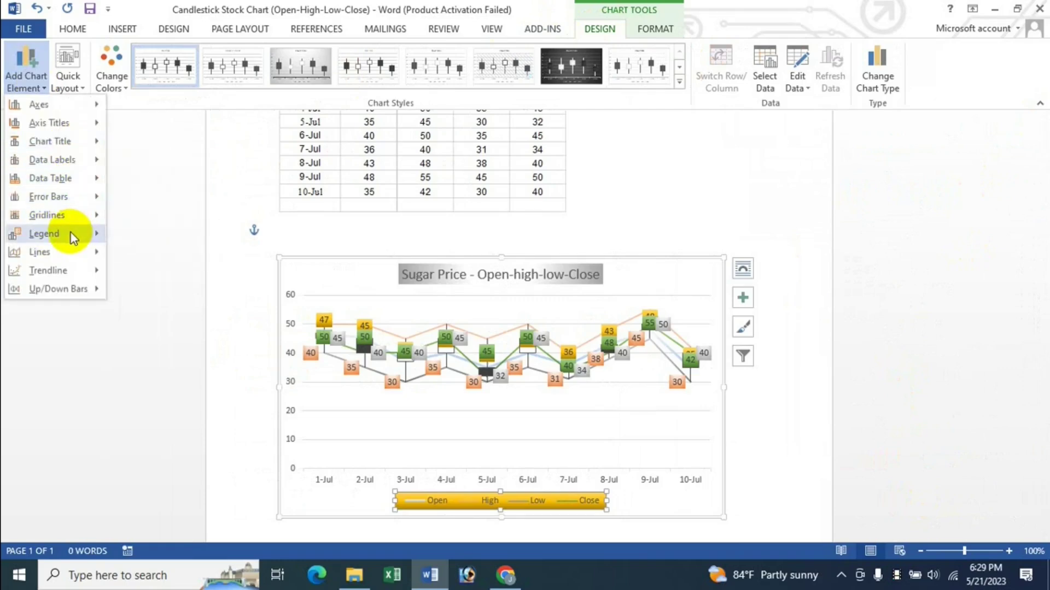
{"action": "mouse_move", "coordinate": [44, 234]}
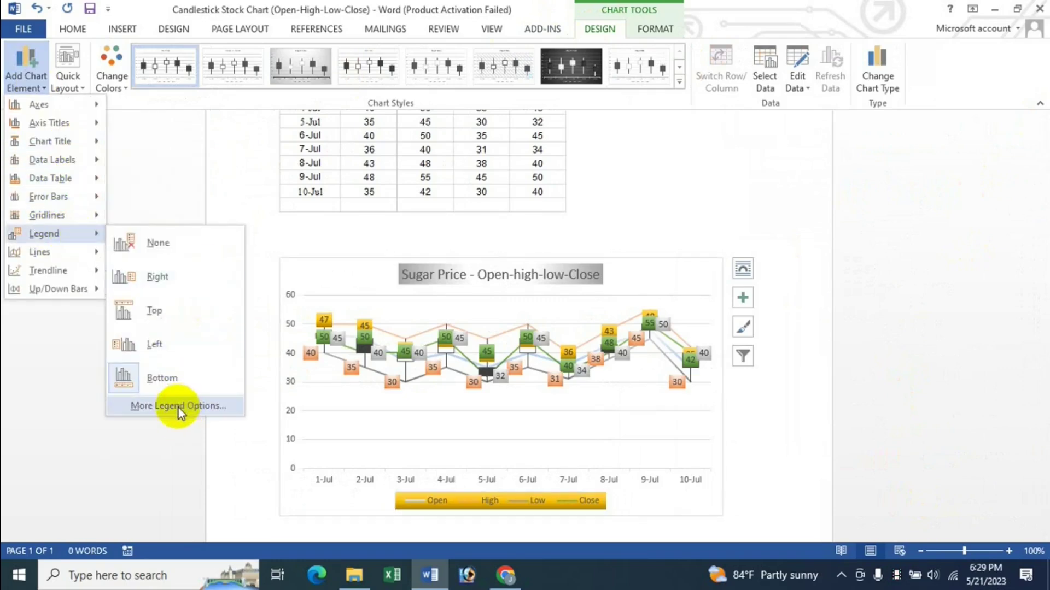
{"action": "left_click", "coordinate": [179, 408]}
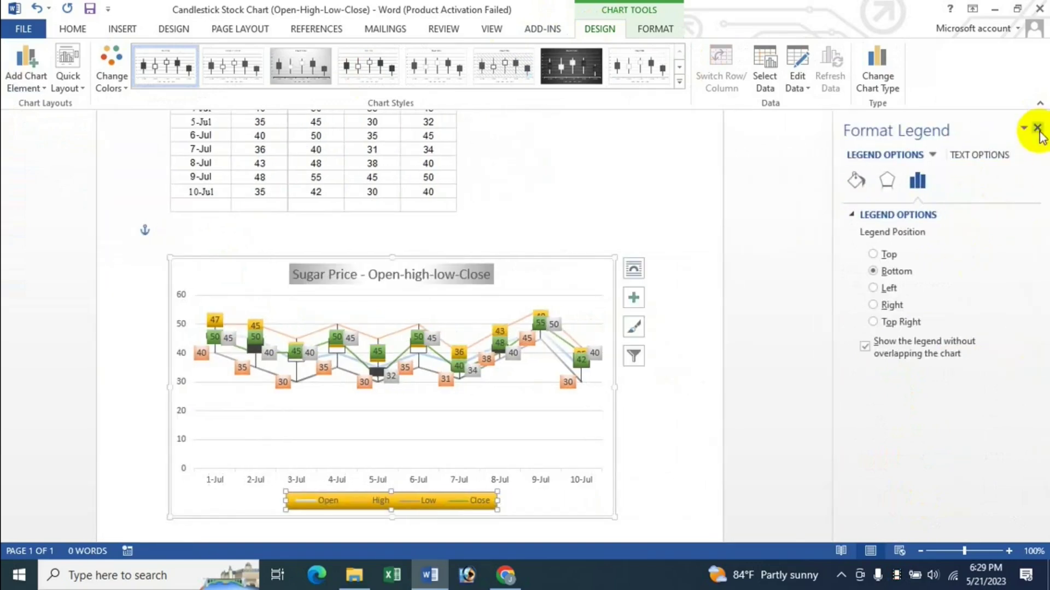
{"action": "left_click", "coordinate": [1034, 129]}
{"action": "left_click", "coordinate": [476, 494]}
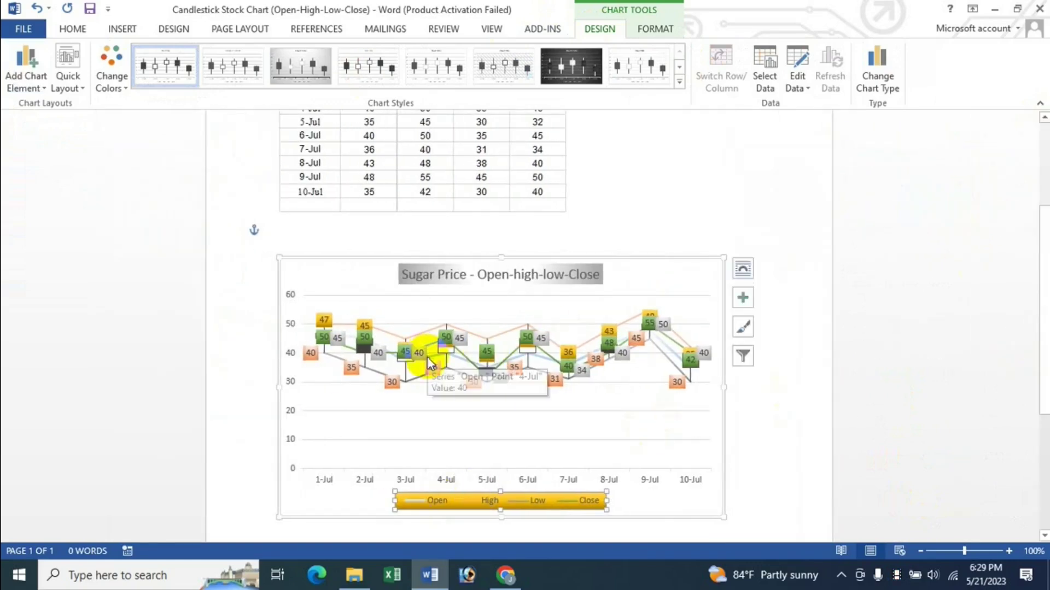
{"action": "left_click", "coordinate": [520, 506]}
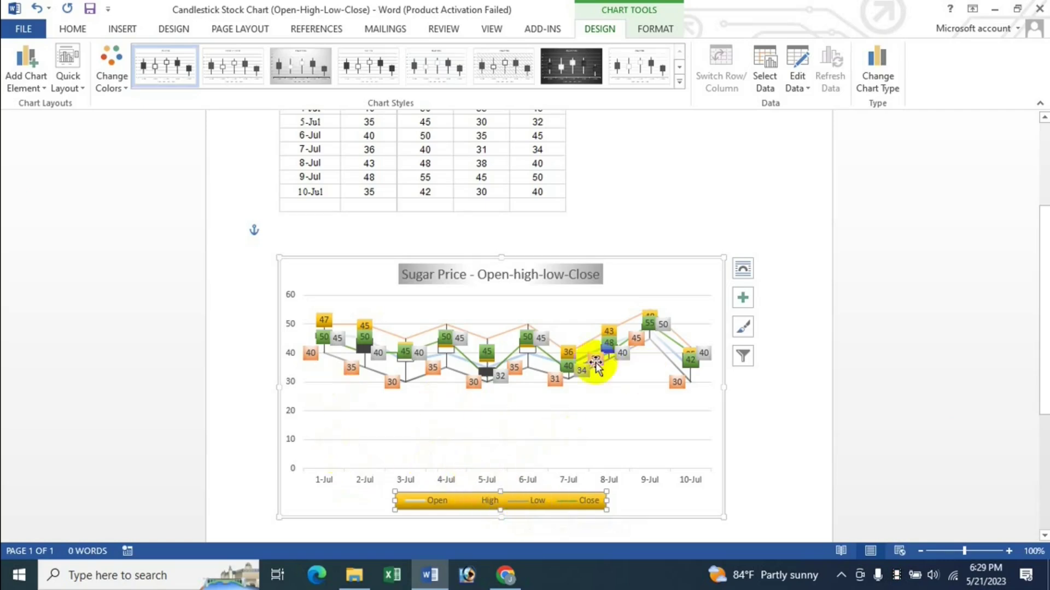
{"action": "left_click", "coordinate": [747, 300]}
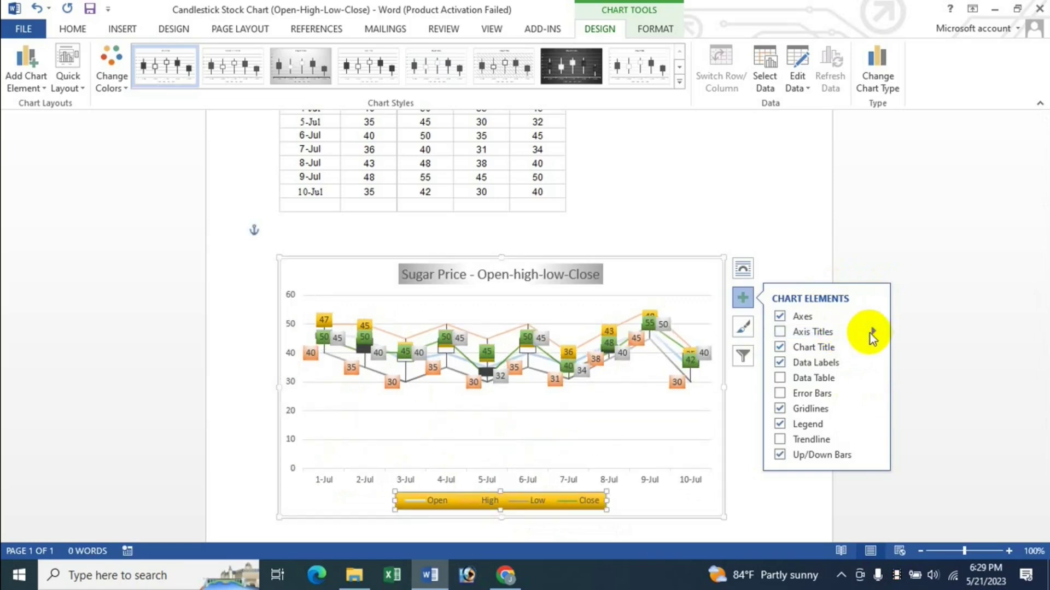
Turn on axis titles, naming the vertical one 'Suger Price' and the horizontal one 'Date'
{"action": "left_click", "coordinate": [780, 332]}
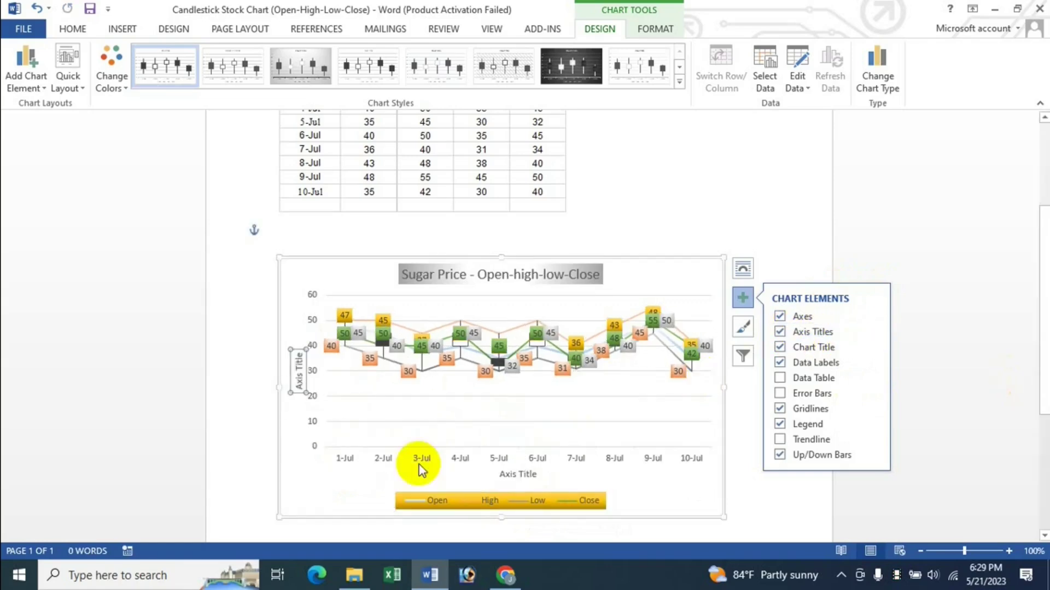
{"action": "left_click", "coordinate": [313, 374]}
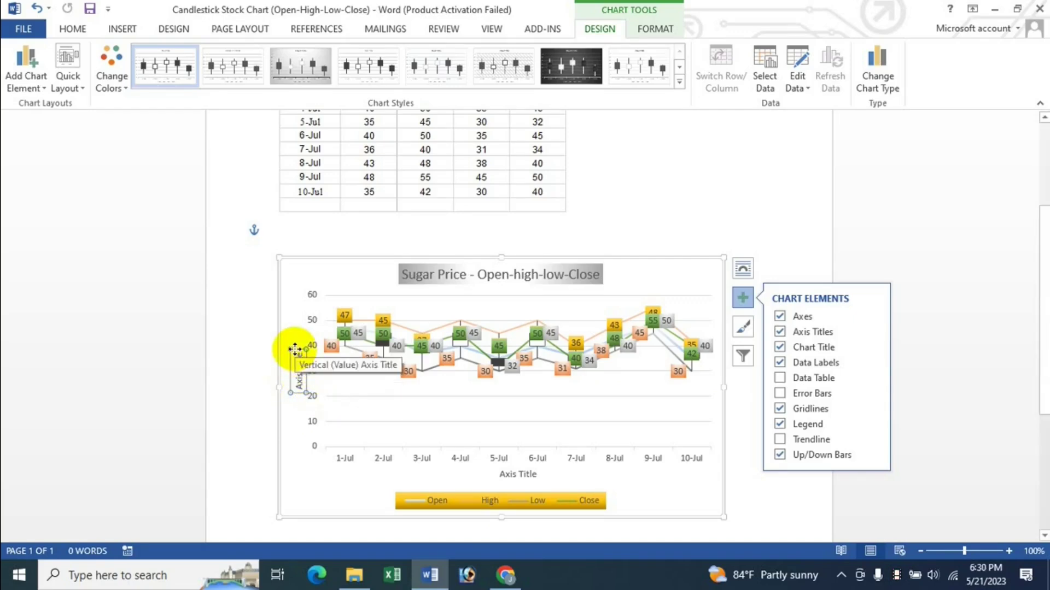
{"action": "type", "text": "Suger Price"}
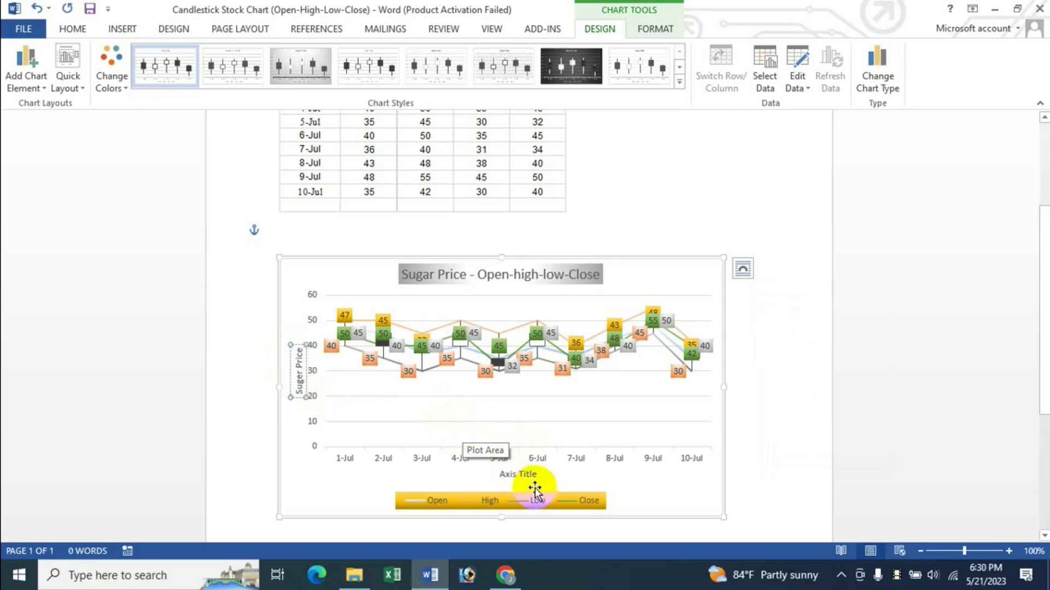
{"action": "left_click", "coordinate": [519, 474]}
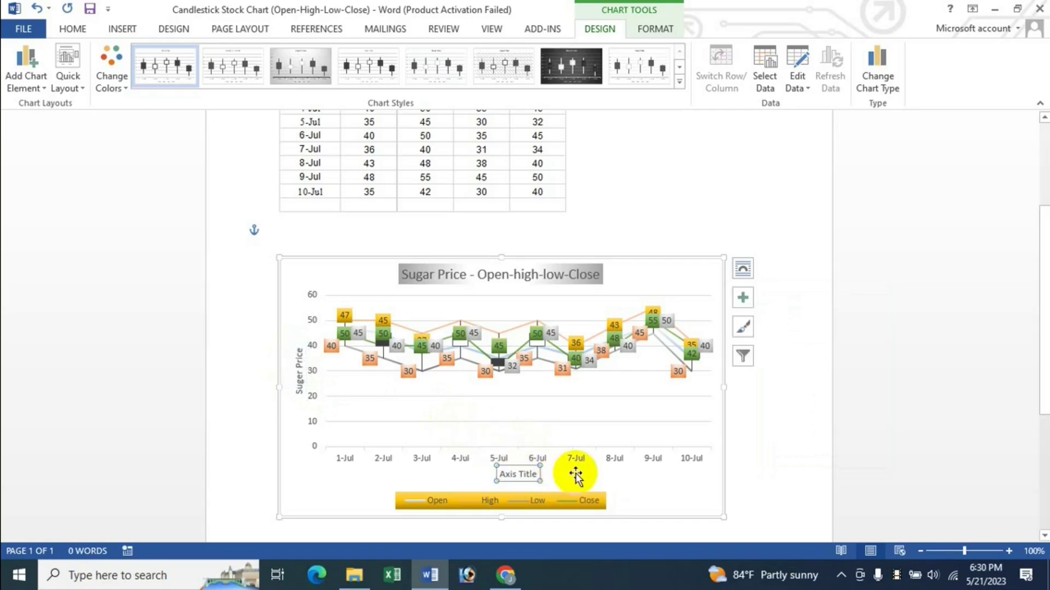
{"action": "type", "text": "Date"}
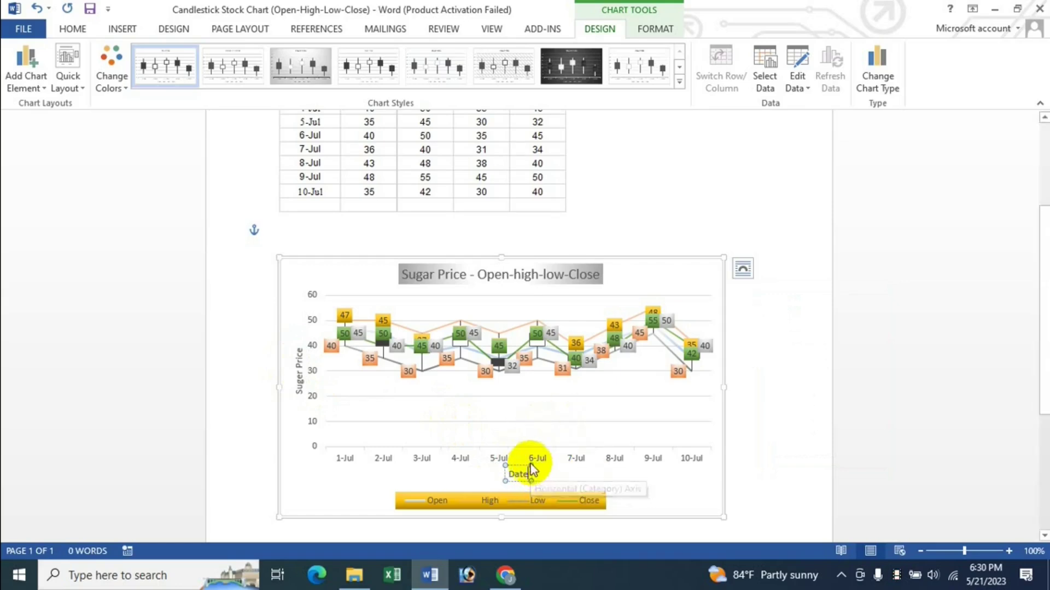
{"action": "left_click", "coordinate": [517, 464]}
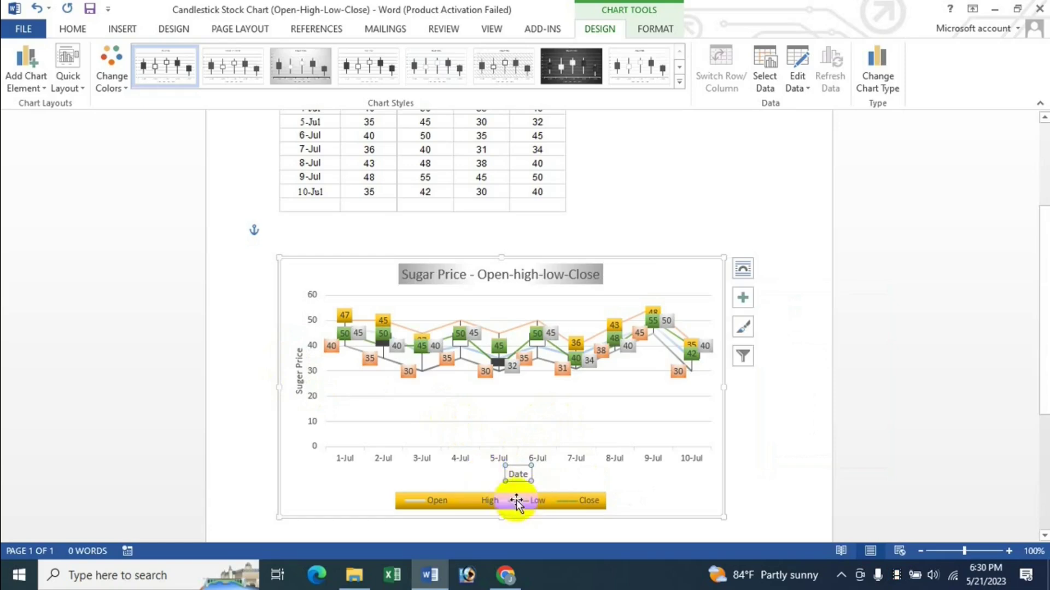
Give the Date axis title a gradient fill
{"action": "double_click", "coordinate": [519, 469]}
{"action": "left_click", "coordinate": [890, 270]}
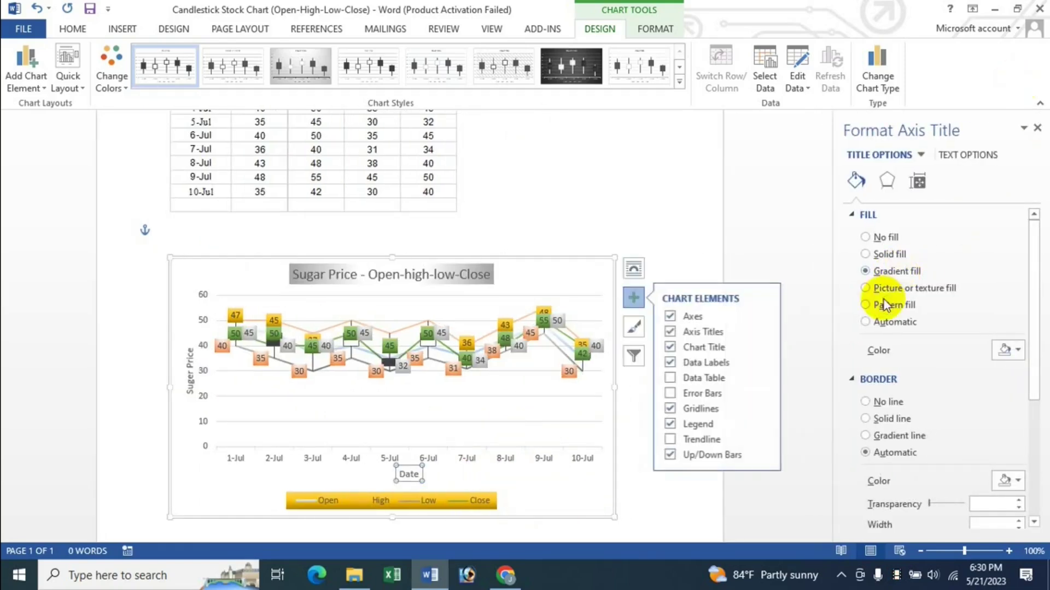
{"action": "left_click", "coordinate": [1037, 129]}
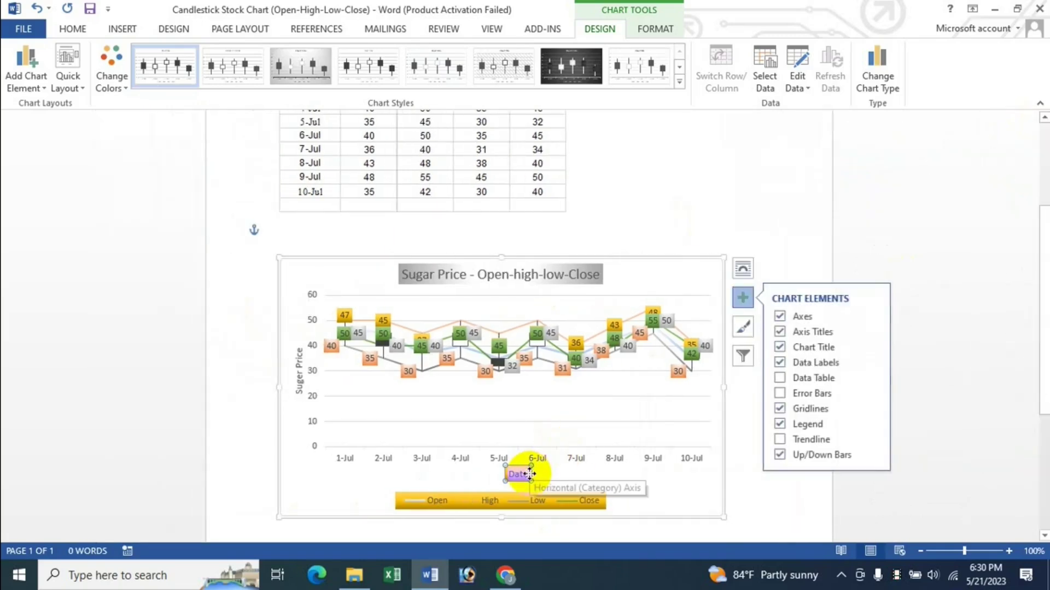
Fill the Suger Price axis title with a green radial preset gradient
{"action": "left_click", "coordinate": [655, 29]}
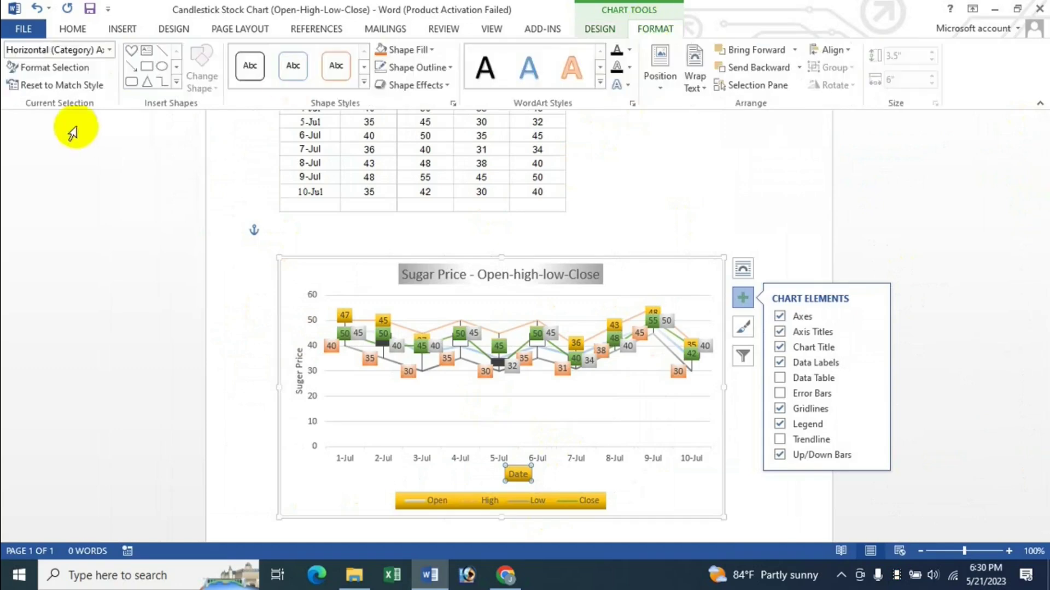
{"action": "left_click", "coordinate": [298, 369]}
{"action": "left_click", "coordinate": [52, 66]}
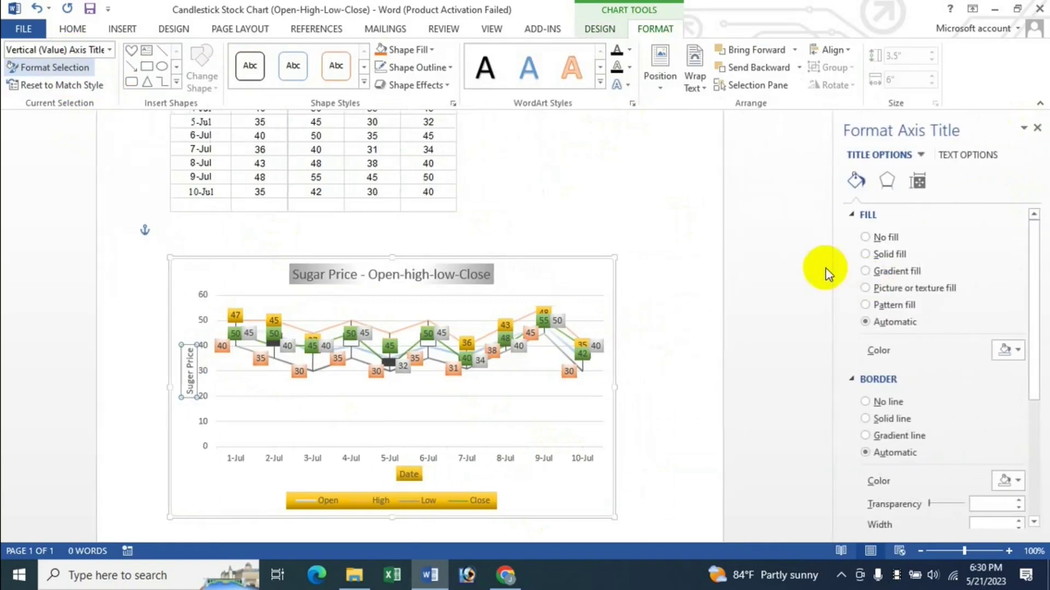
{"action": "left_click", "coordinate": [891, 271]}
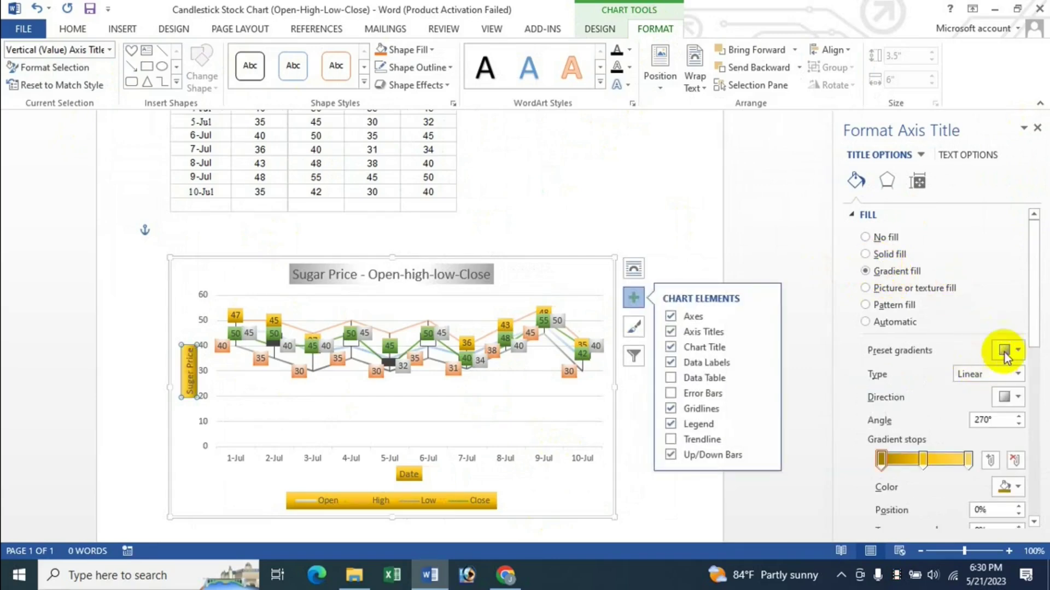
{"action": "left_click", "coordinate": [1004, 351]}
{"action": "left_click", "coordinate": [967, 445]}
{"action": "left_click", "coordinate": [1013, 359]}
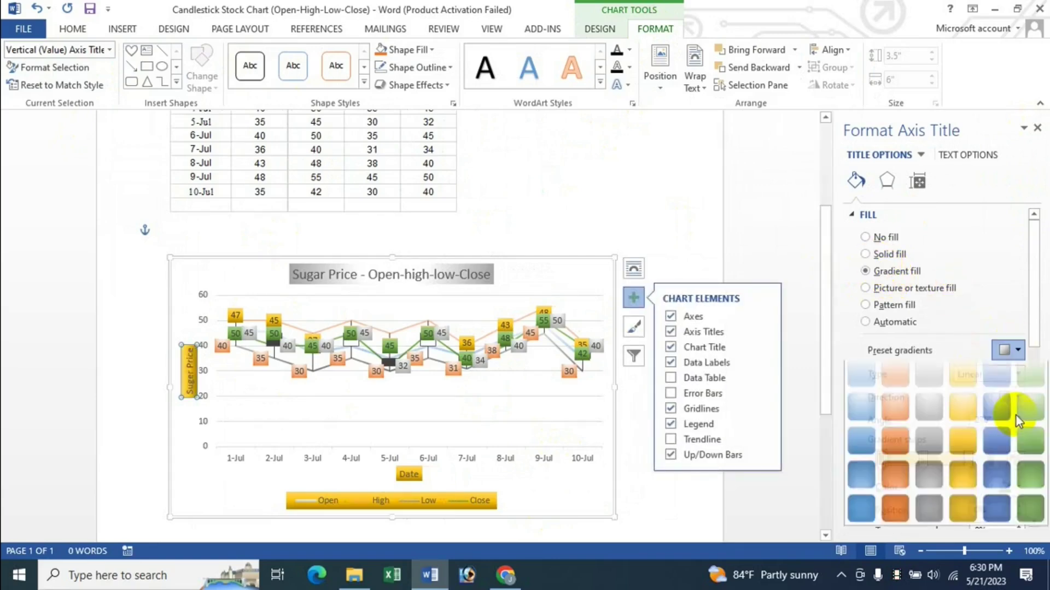
{"action": "left_click", "coordinate": [1020, 420]}
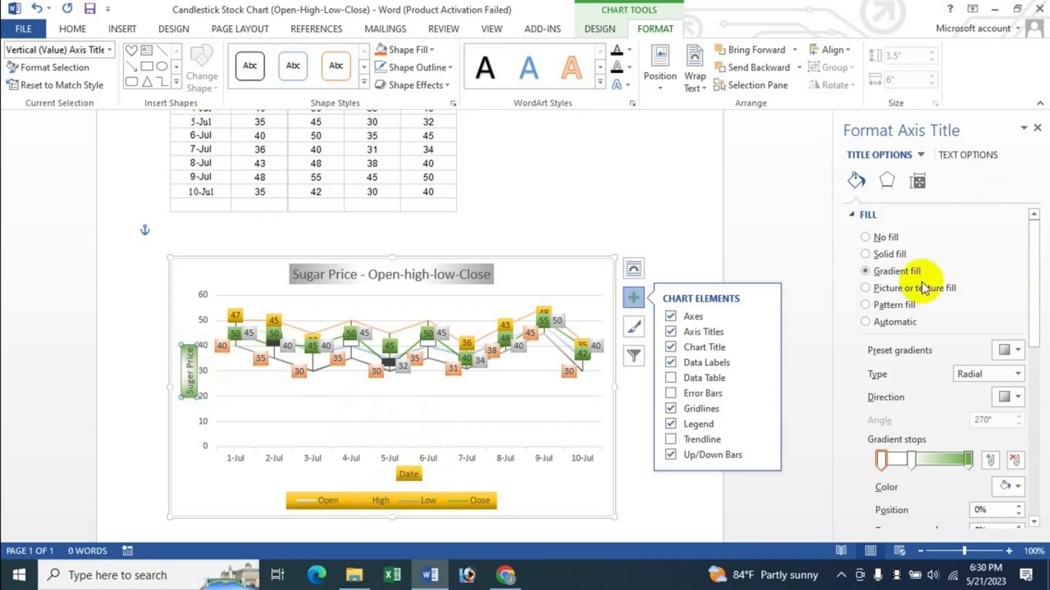
{"action": "left_click", "coordinate": [1037, 128]}
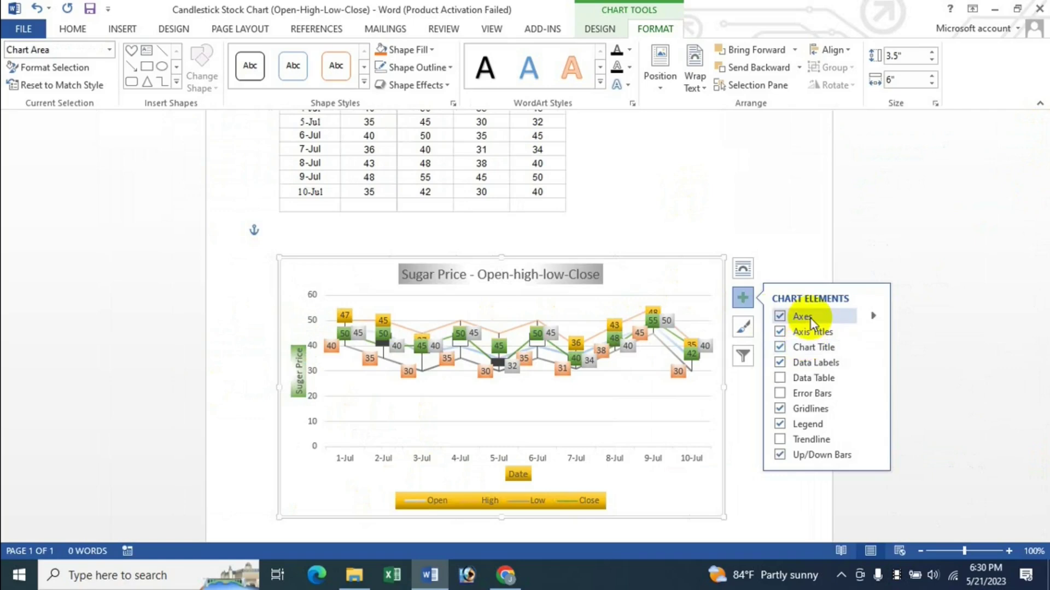
Add a data table of Open, High, Low and Close values beneath the chart and open its display choices
{"action": "left_click", "coordinate": [873, 316]}
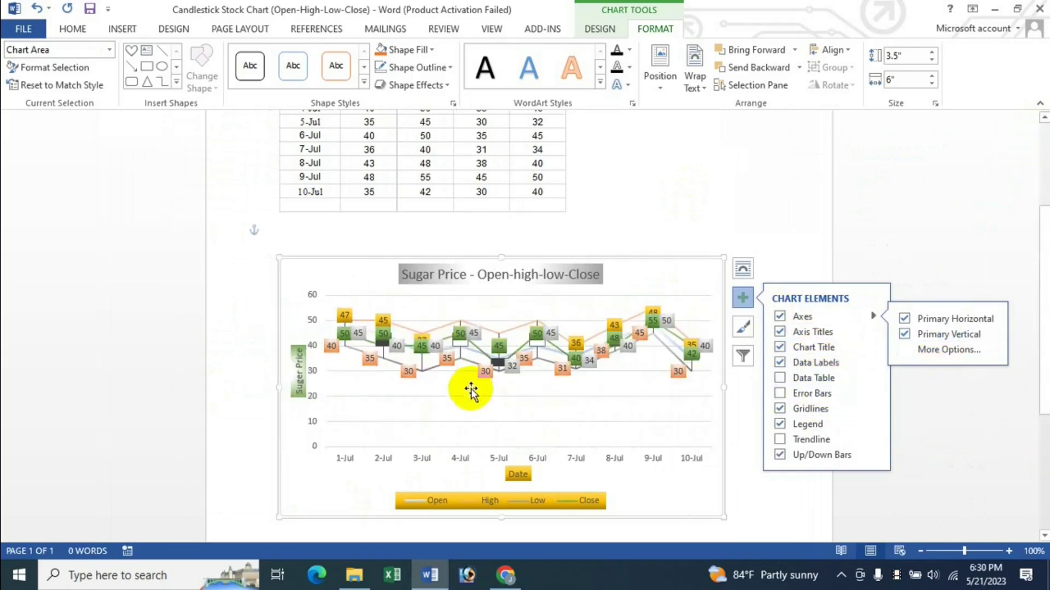
{"action": "left_click", "coordinate": [780, 379]}
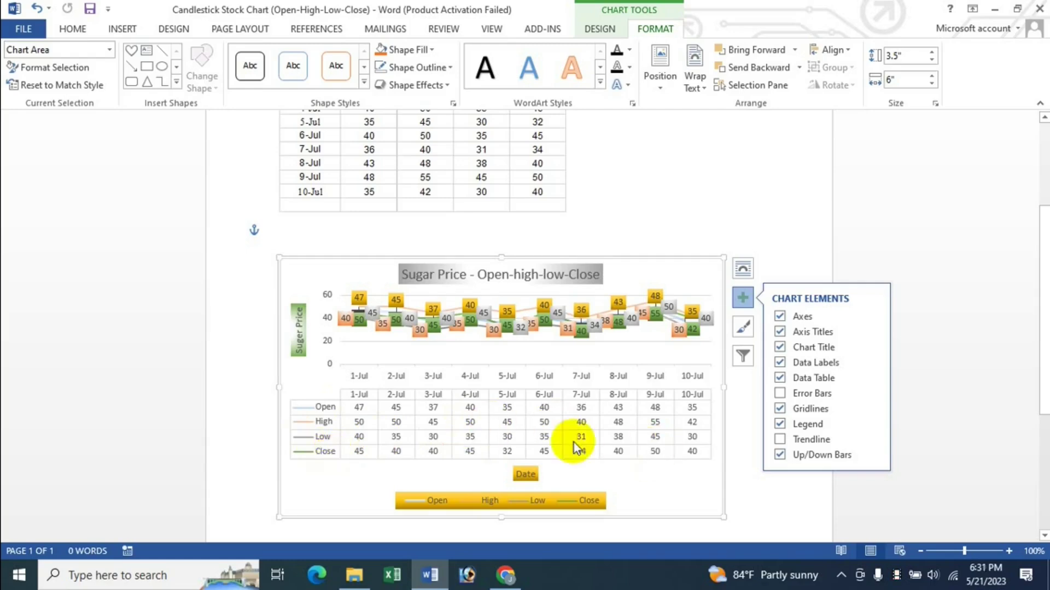
{"action": "mouse_move", "coordinate": [813, 378]}
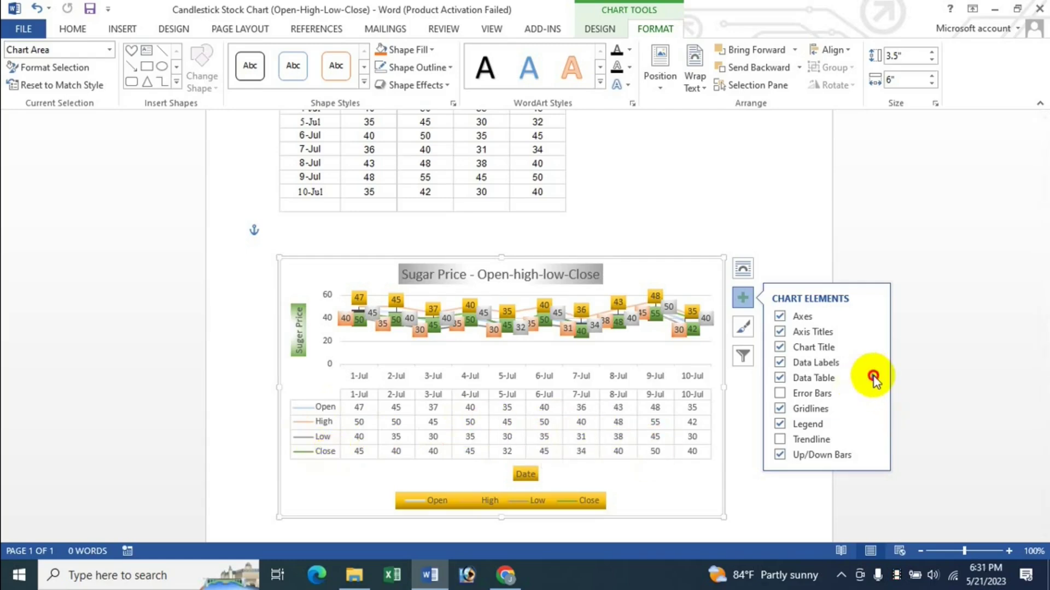
{"action": "left_click", "coordinate": [873, 378]}
{"action": "left_click", "coordinate": [917, 405]}
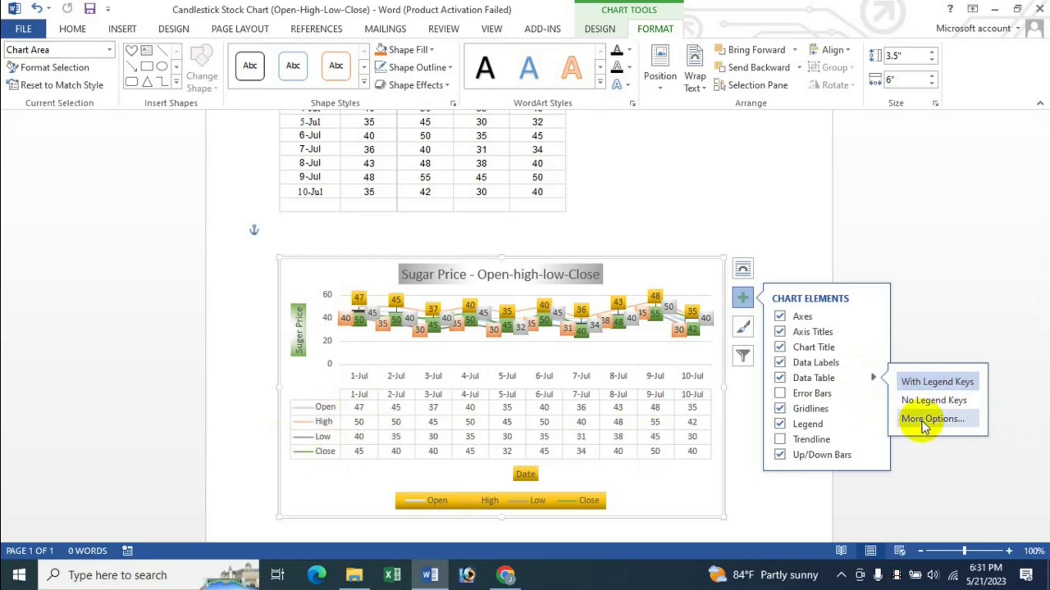
Fill the data table with a gold radial gradient preset after briefly trying a pattern fill
{"action": "left_click", "coordinate": [923, 420]}
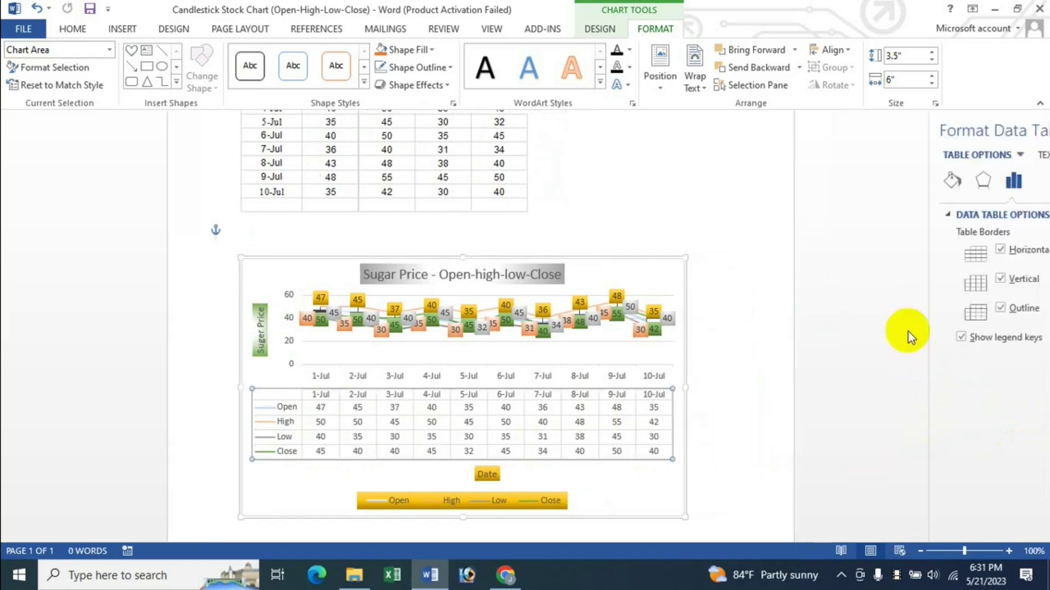
{"action": "left_click", "coordinate": [864, 186]}
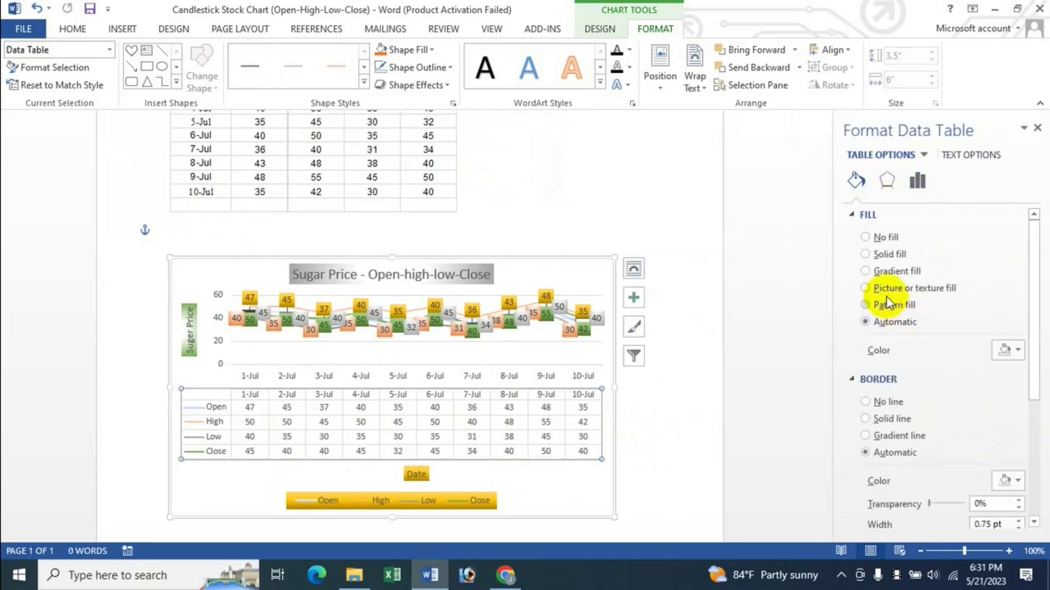
{"action": "left_click", "coordinate": [884, 306]}
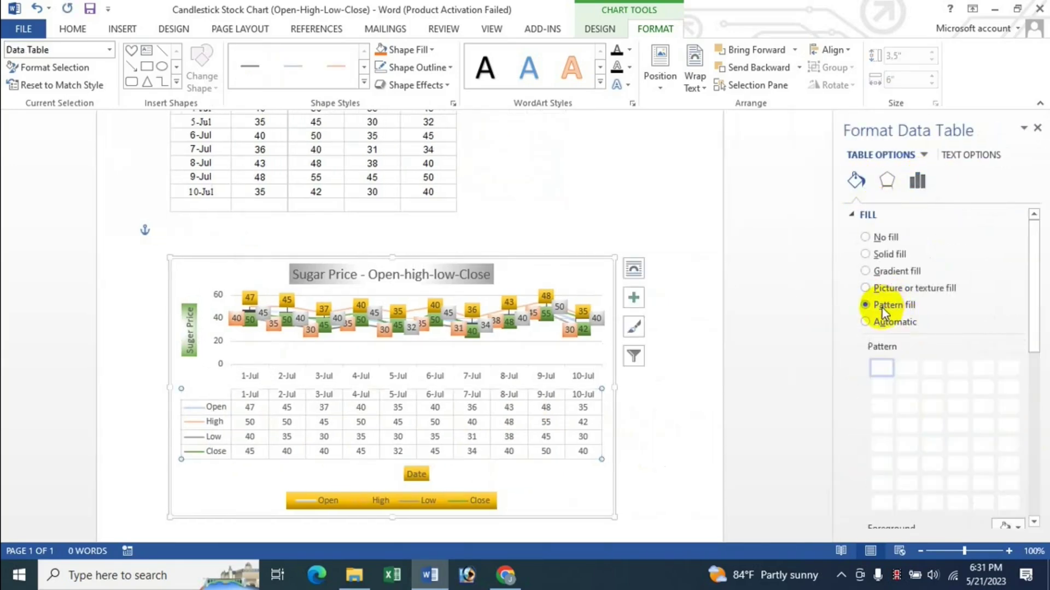
{"action": "left_click", "coordinate": [882, 272]}
{"action": "left_click", "coordinate": [1008, 351]}
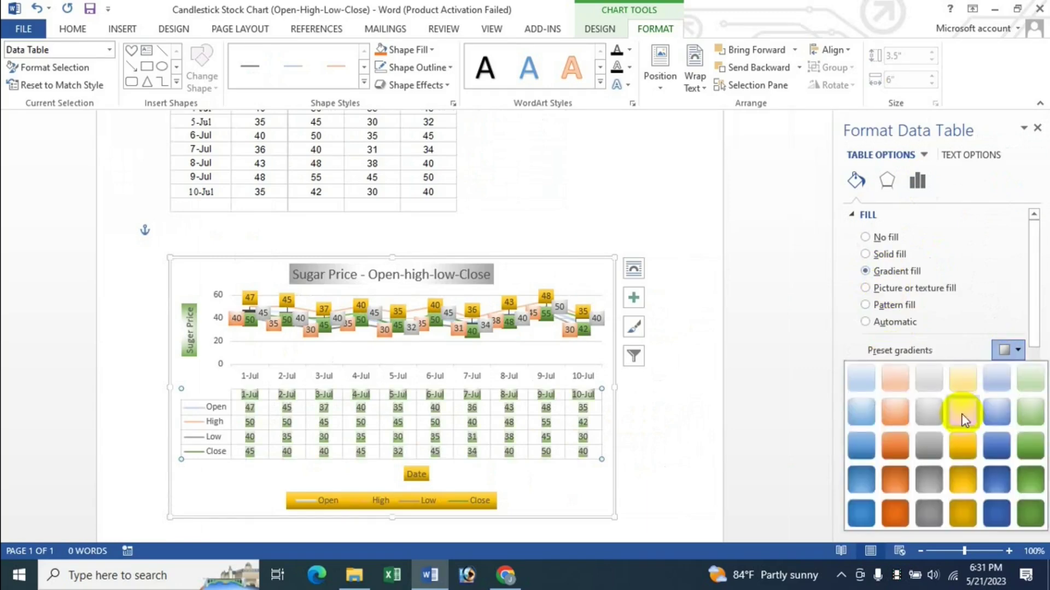
{"action": "left_click", "coordinate": [829, 411]}
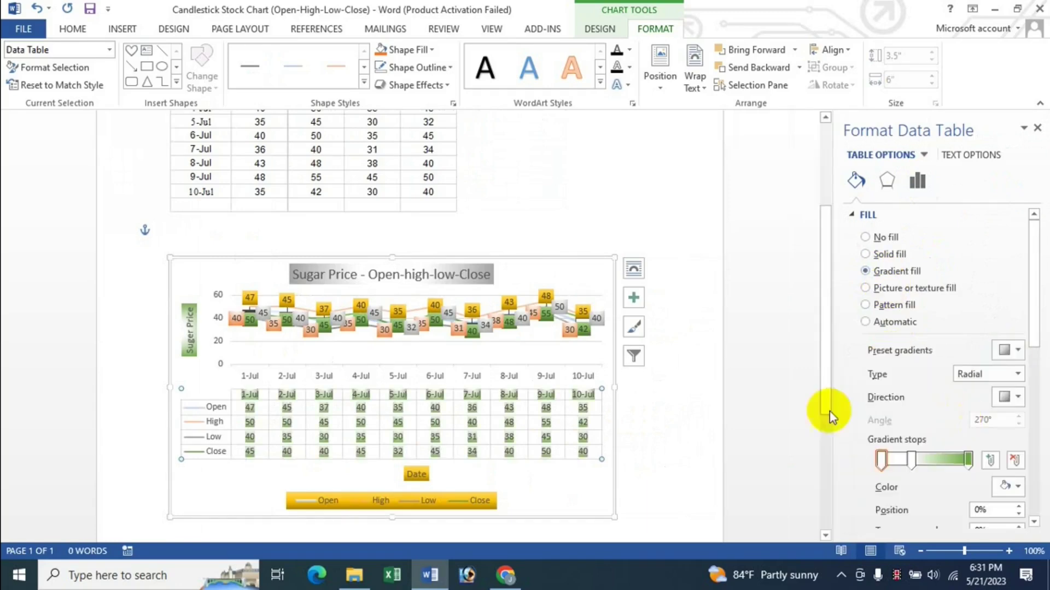
{"action": "left_click", "coordinate": [1037, 128]}
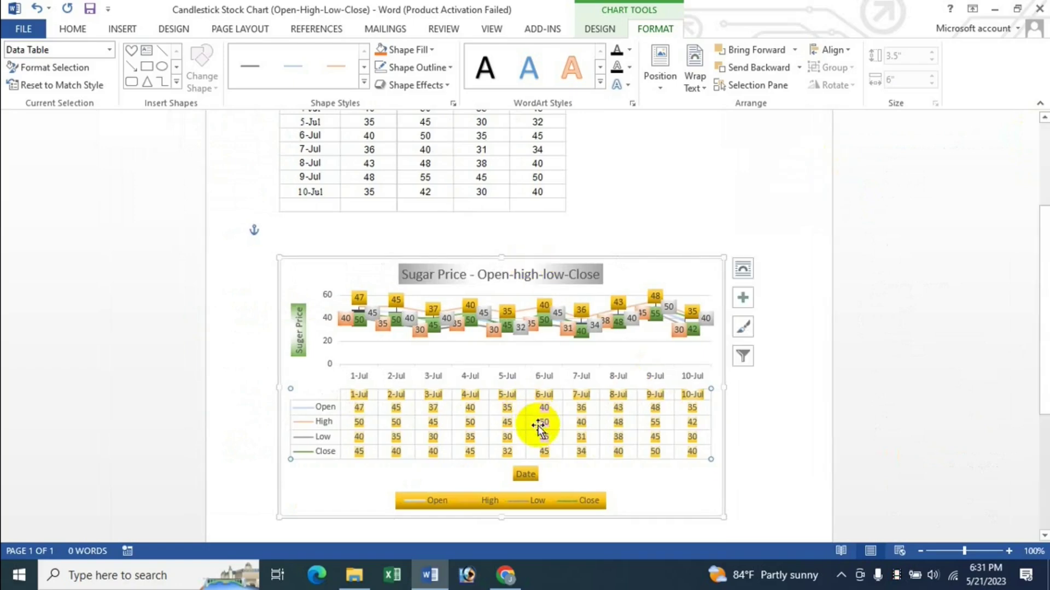
{"action": "left_click", "coordinate": [743, 297]}
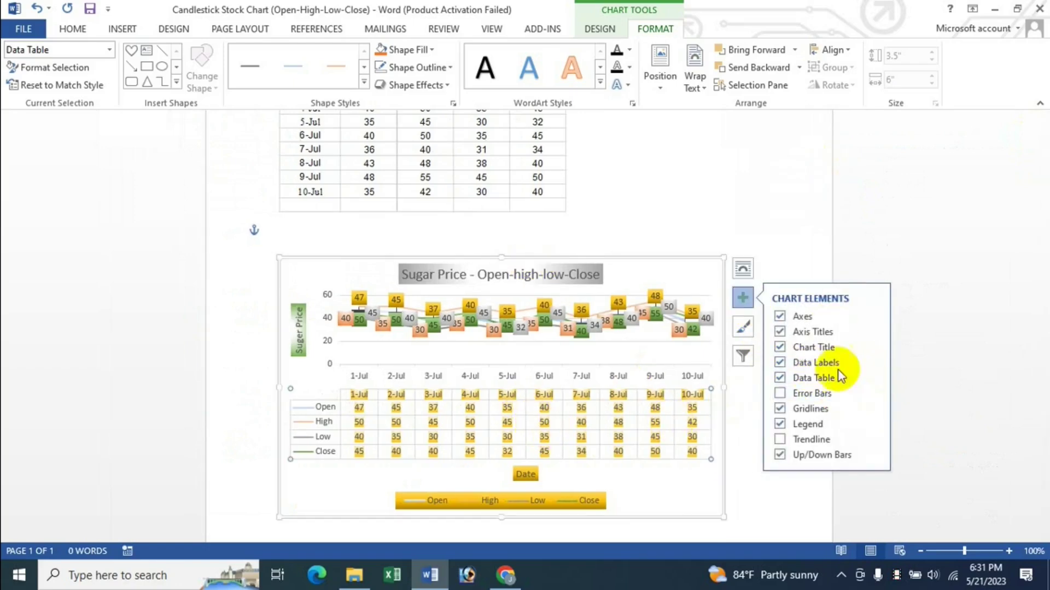
Toggle the data table off and try error bars, then remove them again
{"action": "left_click", "coordinate": [782, 380]}
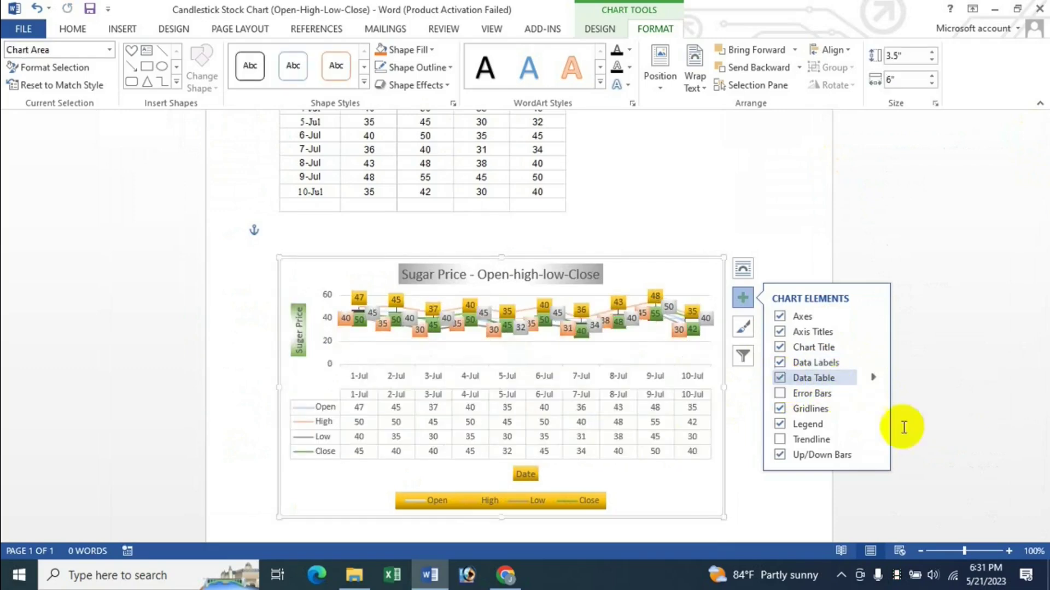
{"action": "left_click", "coordinate": [780, 393]}
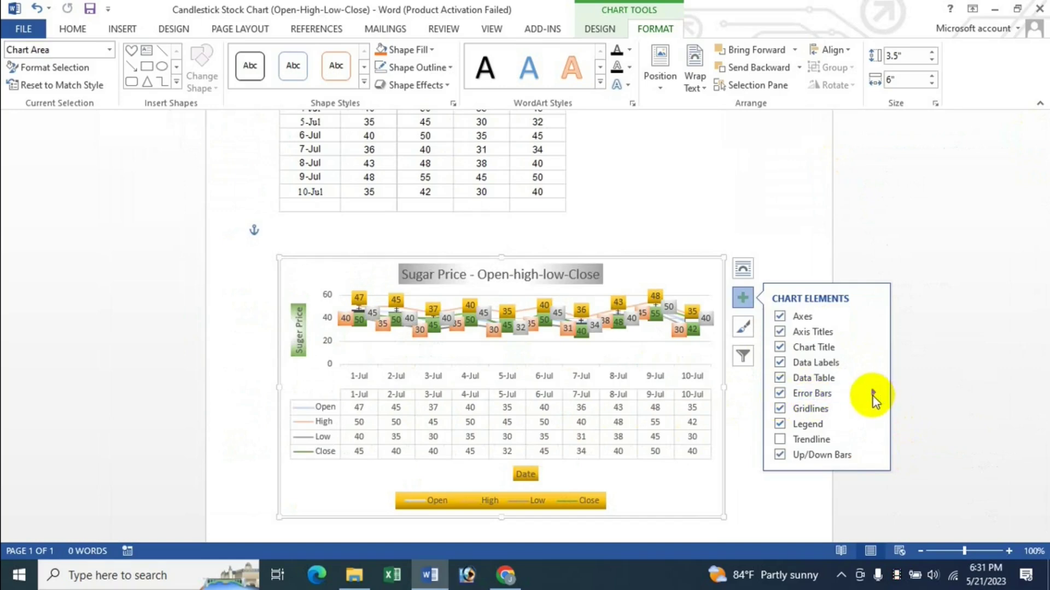
{"action": "left_click", "coordinate": [780, 394]}
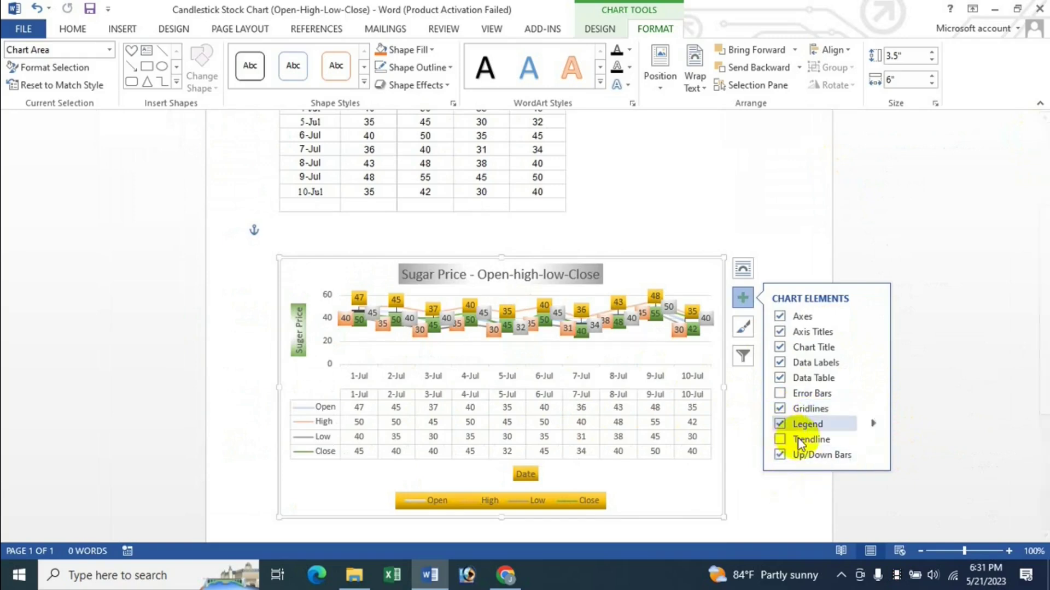
Try a linear trendline on High then remove it, and toggle the up/down bars off and back on
{"action": "left_click", "coordinate": [779, 440]}
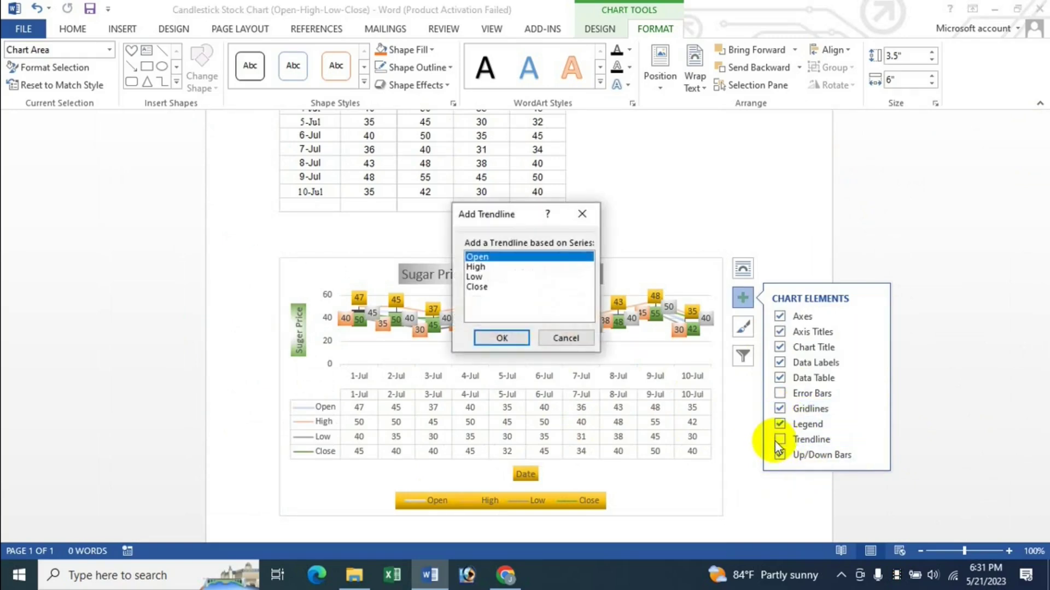
{"action": "left_click", "coordinate": [477, 287]}
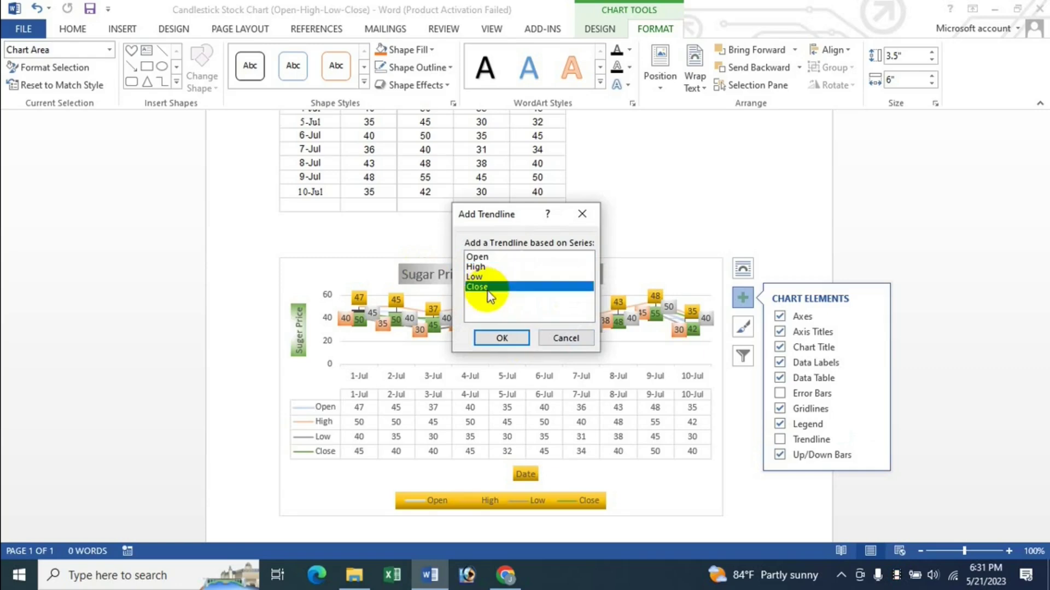
{"action": "left_click", "coordinate": [475, 267]}
{"action": "left_click", "coordinate": [516, 333]}
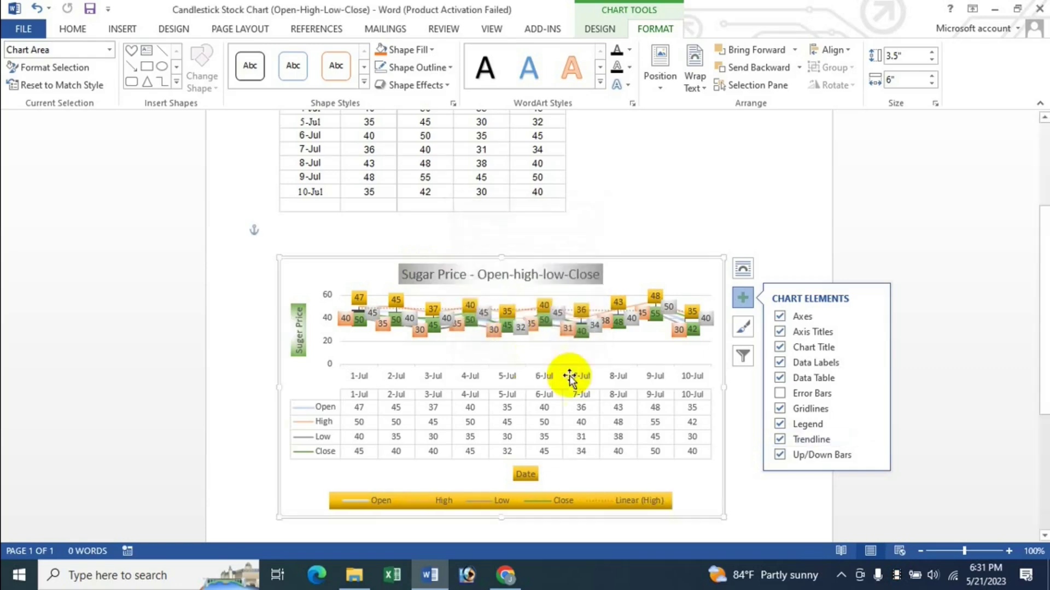
{"action": "left_click", "coordinate": [781, 440]}
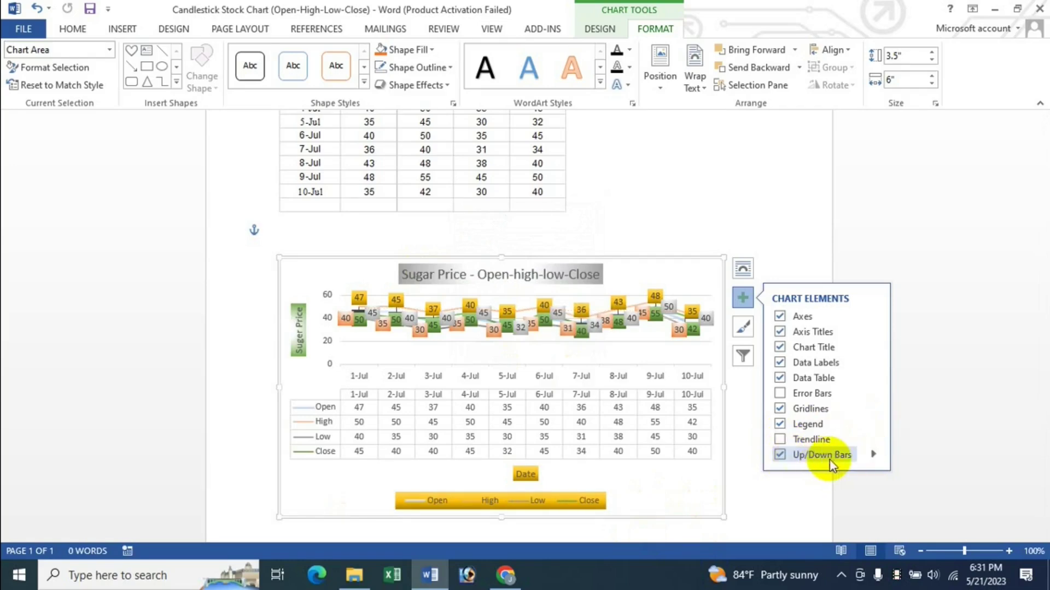
{"action": "left_click", "coordinate": [780, 458]}
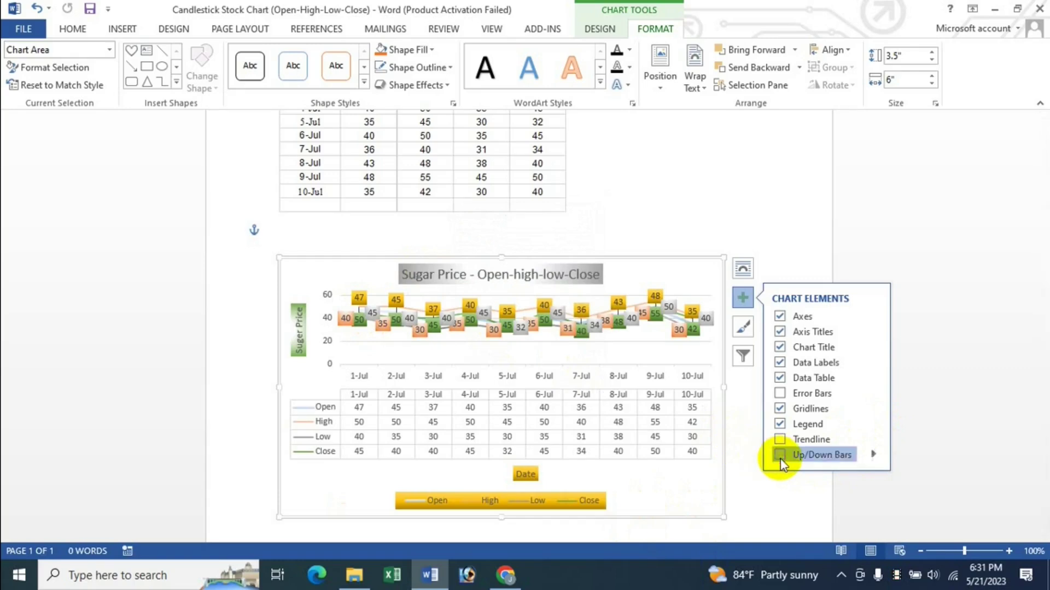
{"action": "left_click", "coordinate": [780, 456]}
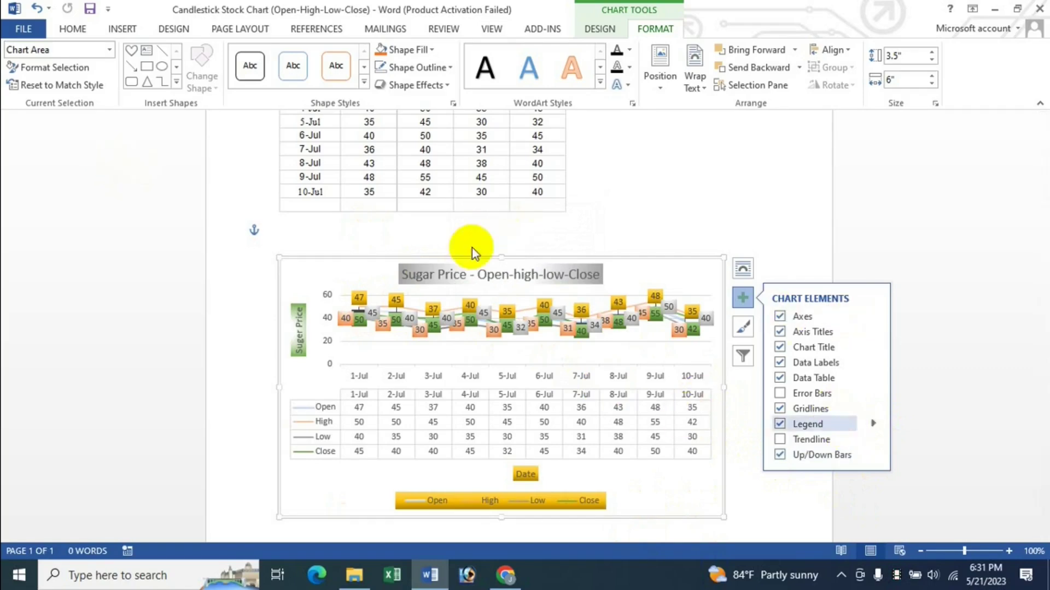
Browse the Add Chart Element and Quick Layout choices without changing the chart
{"action": "left_click", "coordinate": [600, 29]}
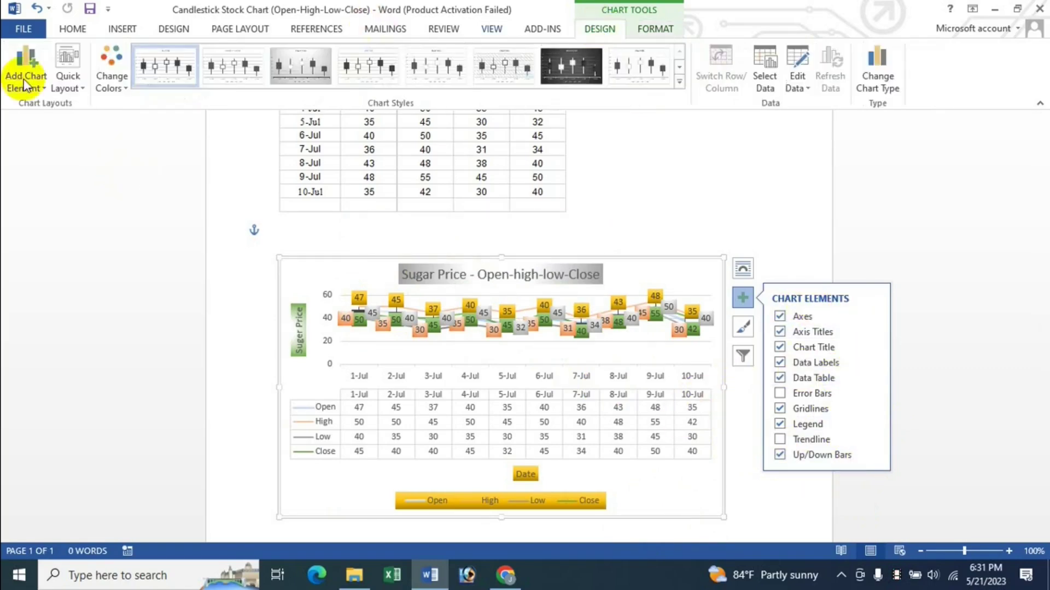
{"action": "left_click", "coordinate": [24, 88]}
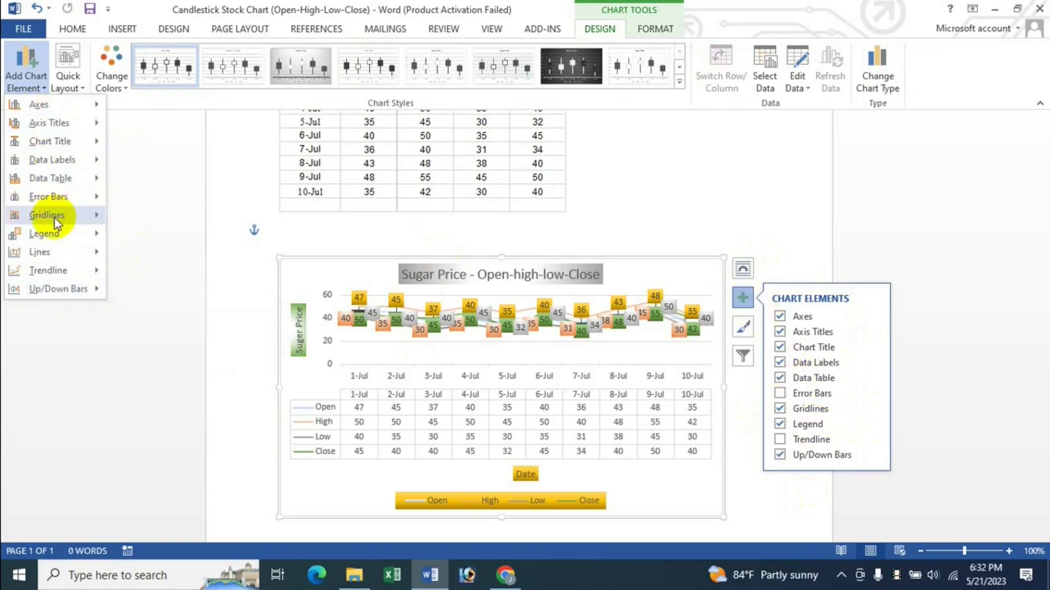
{"action": "mouse_move", "coordinate": [48, 214]}
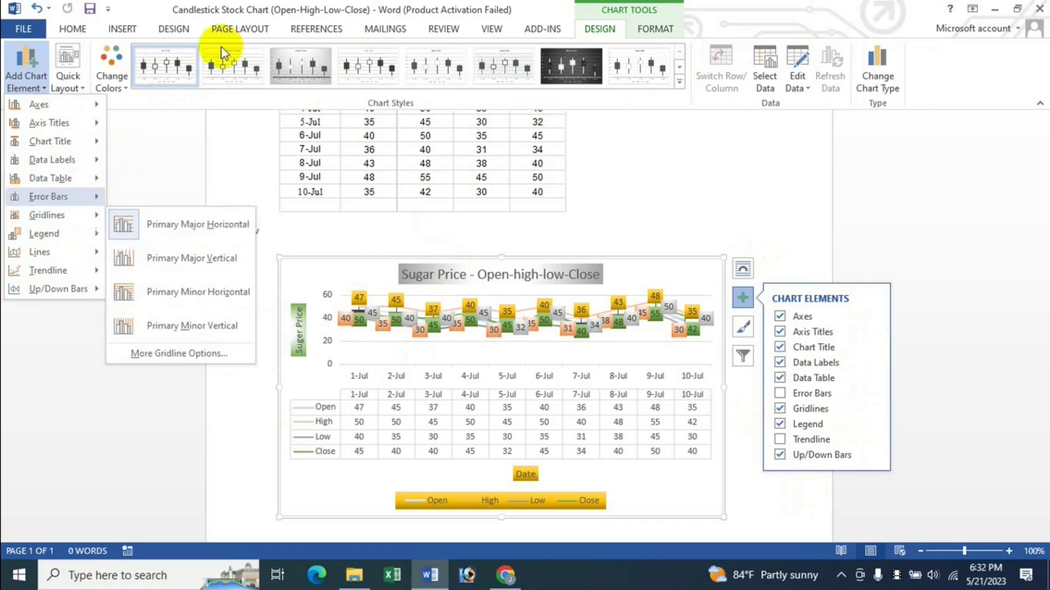
{"action": "left_click", "coordinate": [445, 11]}
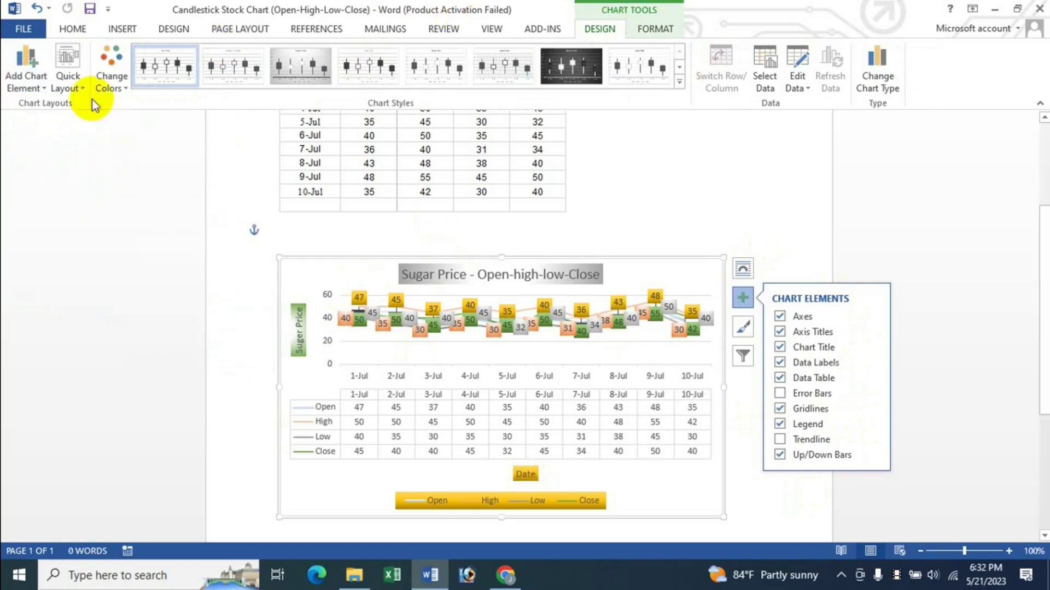
{"action": "left_click", "coordinate": [69, 82]}
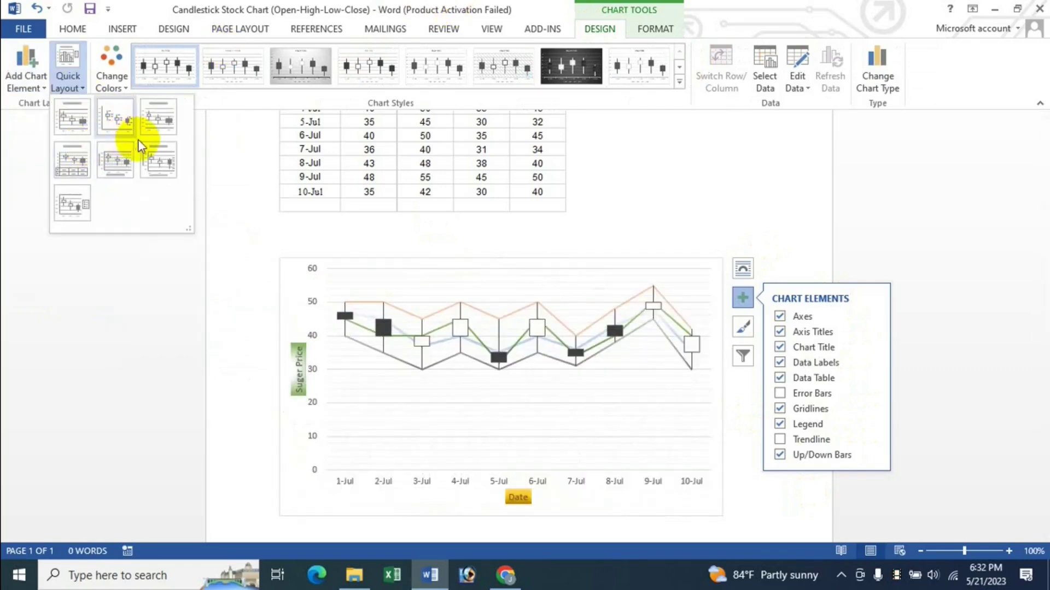
{"action": "left_click", "coordinate": [256, 12]}
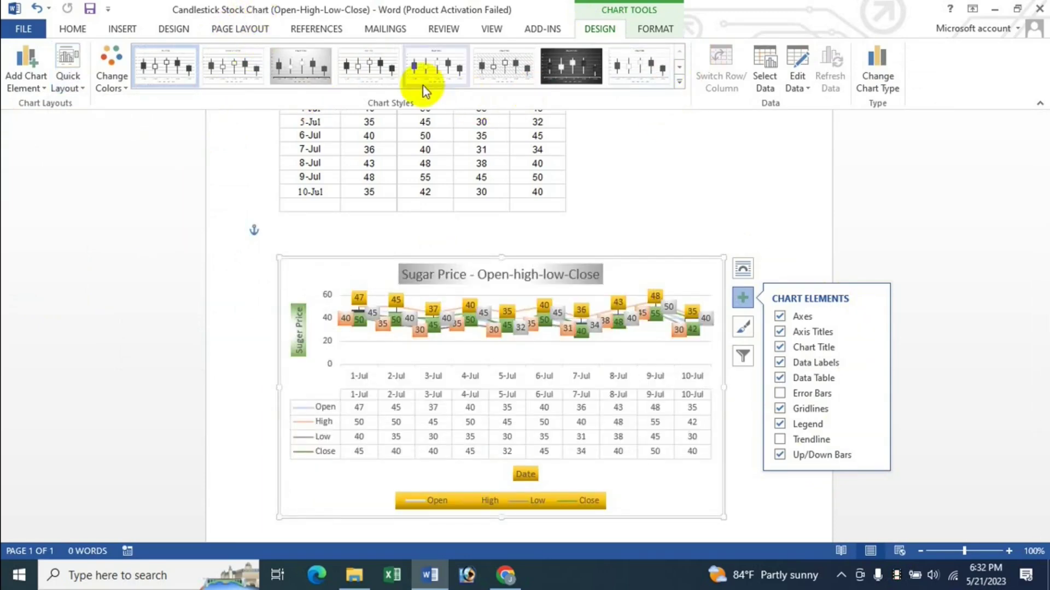
Try chart styles five, six and one, settling on the second style with an uppercase title
{"action": "left_click", "coordinate": [457, 74]}
{"action": "left_click", "coordinate": [495, 74]}
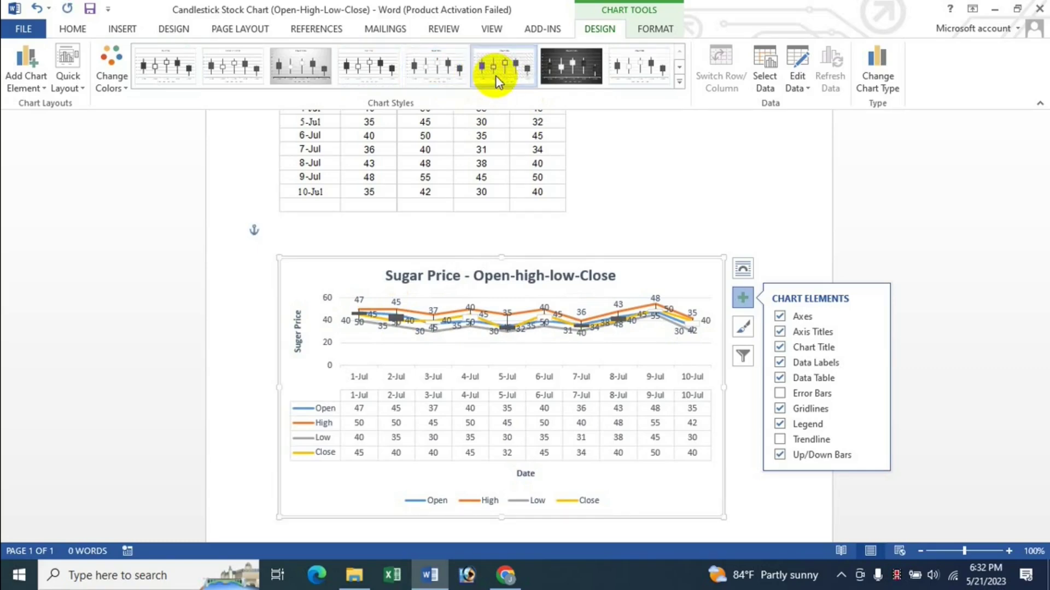
{"action": "left_click", "coordinate": [162, 84]}
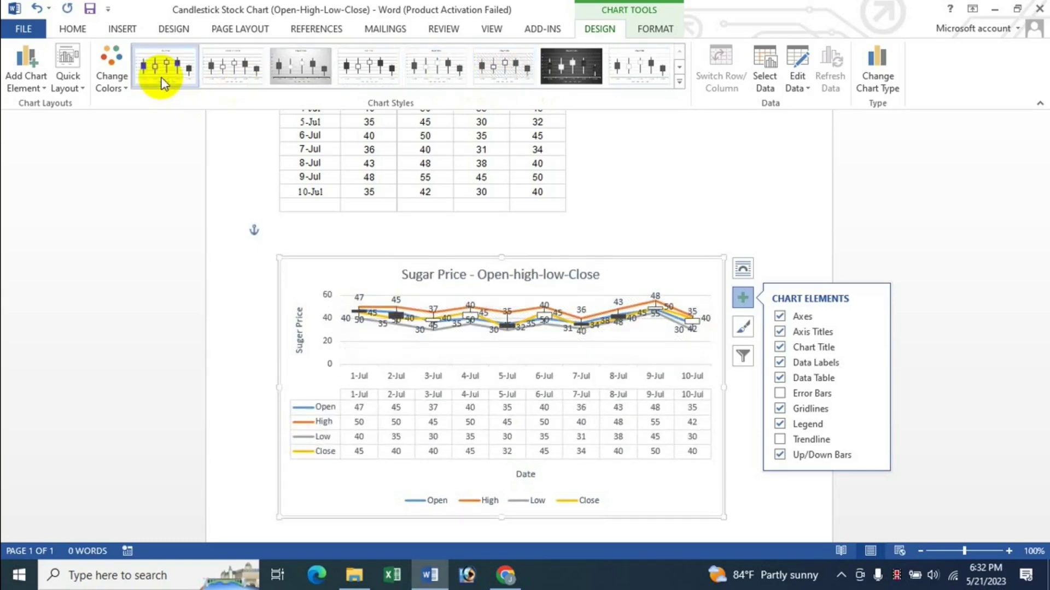
{"action": "left_click", "coordinate": [219, 74]}
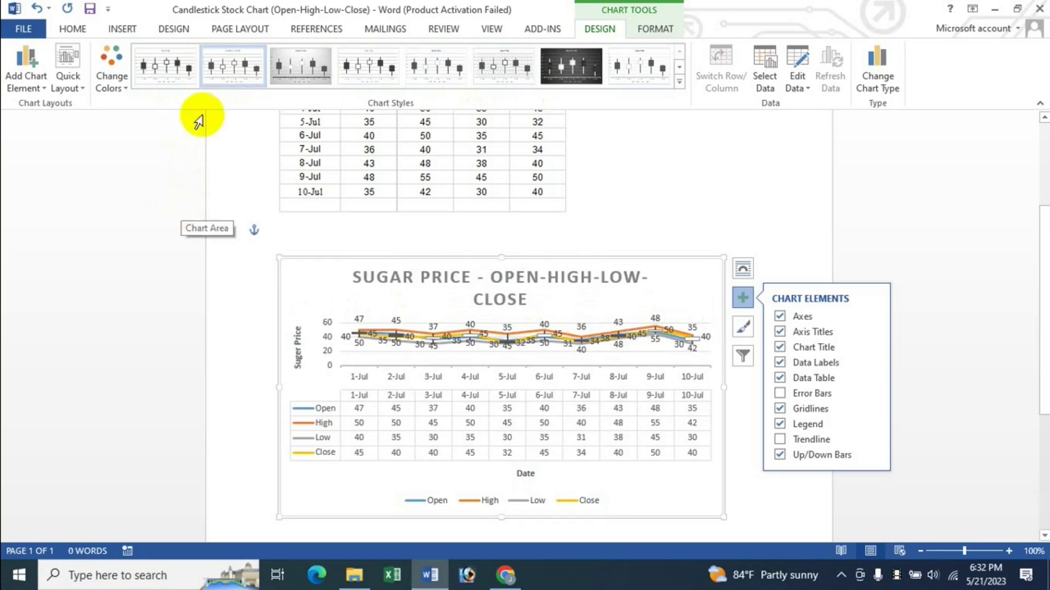
Reapply the first chart style, then open and close Select Data without changes
{"action": "left_click", "coordinate": [181, 77]}
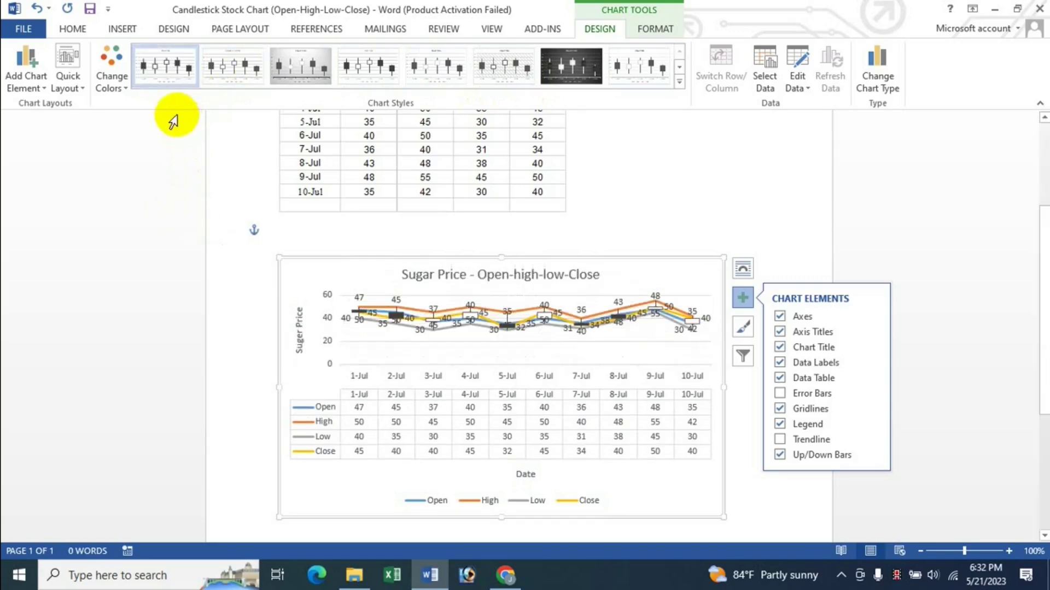
{"action": "left_click", "coordinate": [764, 79]}
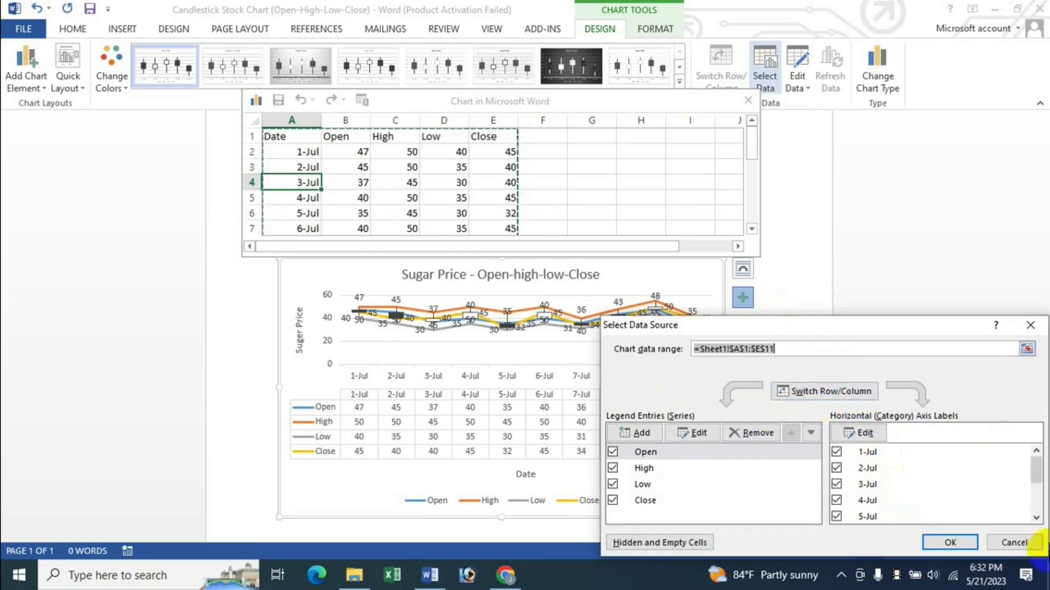
{"action": "left_click", "coordinate": [1030, 543]}
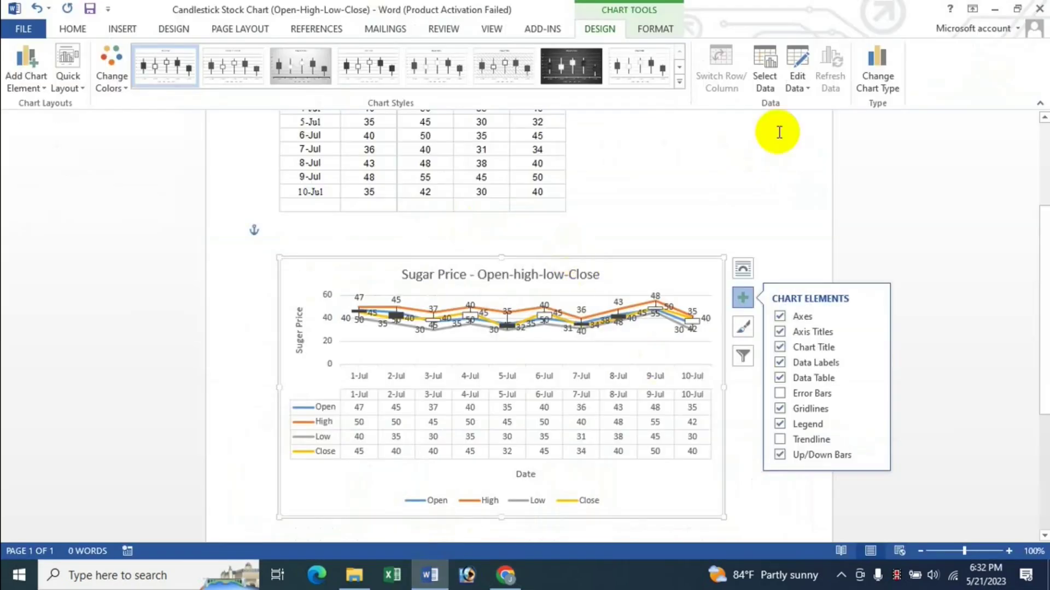
Open the chart's price data with Edit Data in Excel 2013, dismissing the activation prompt
{"action": "left_click", "coordinate": [808, 88]}
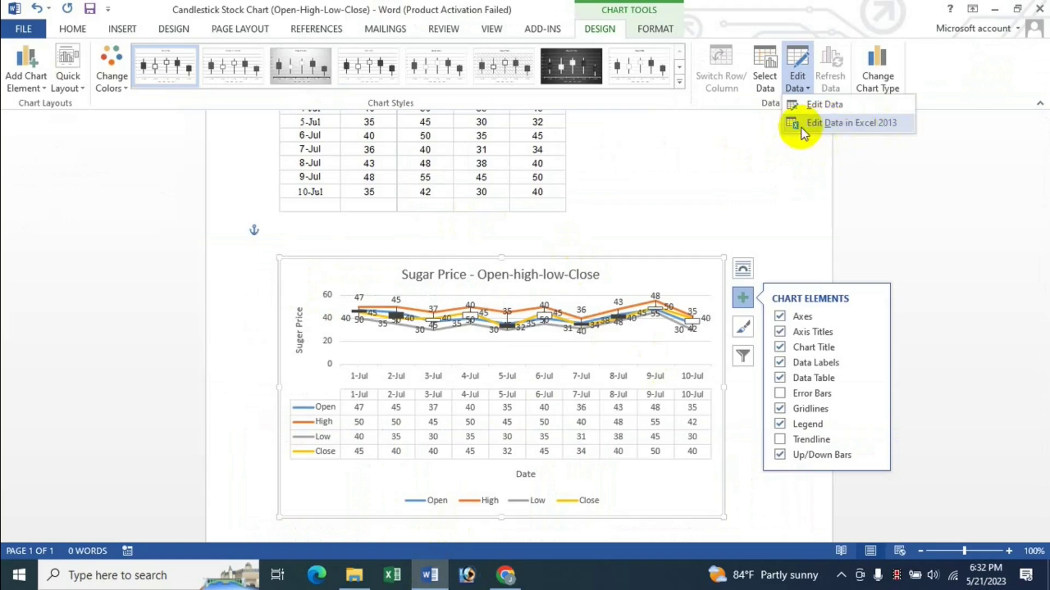
{"action": "left_click", "coordinate": [821, 107]}
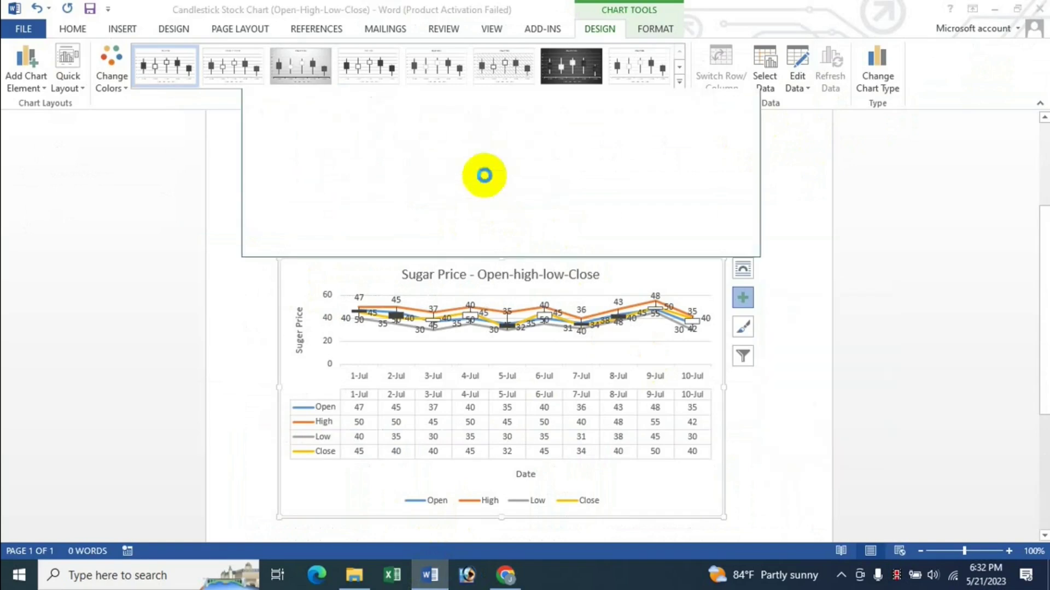
{"action": "left_click", "coordinate": [675, 331]}
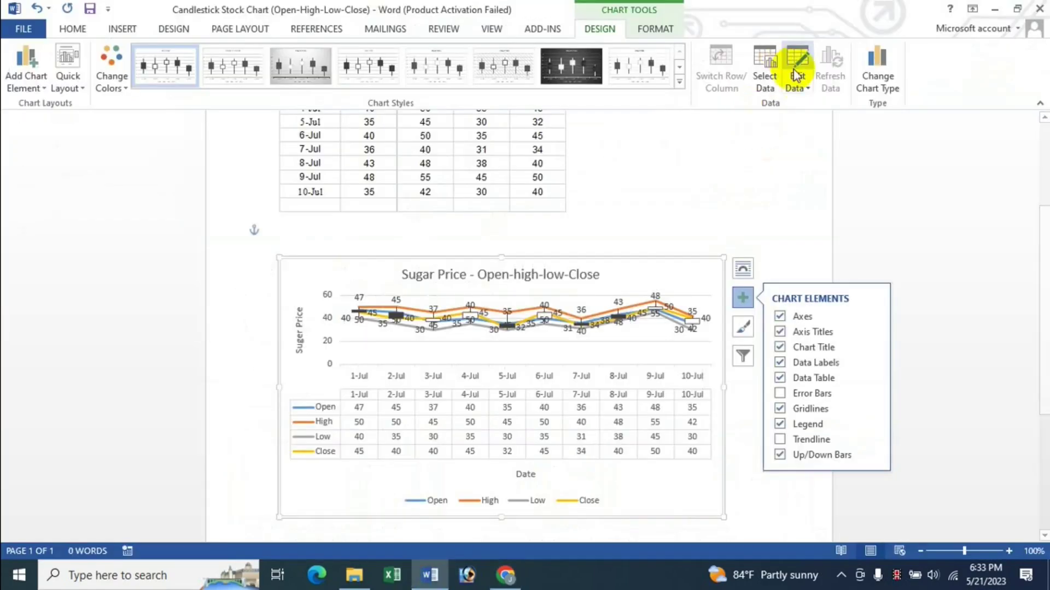
{"action": "left_click", "coordinate": [806, 88]}
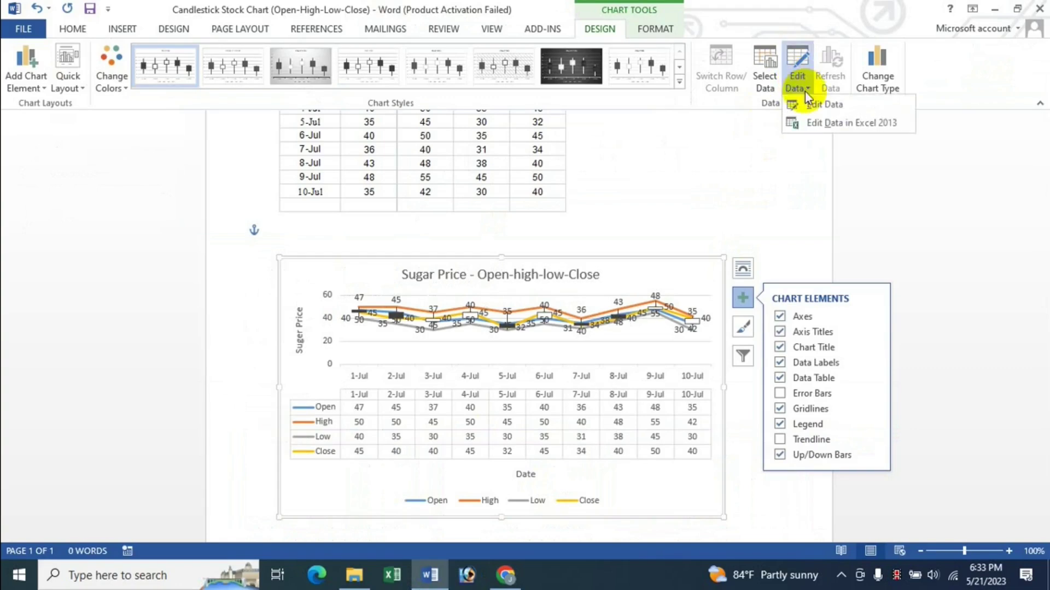
{"action": "left_click", "coordinate": [822, 123]}
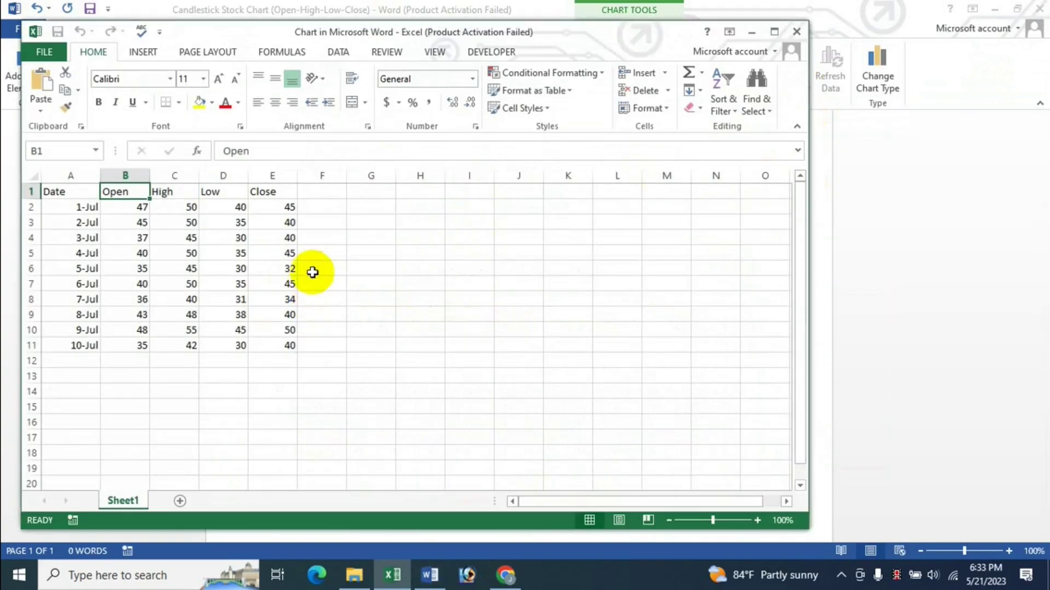
Dismiss the activation prompt, click around the Date–Close data sheet, and close Excel unchanged
{"action": "left_click", "coordinate": [566, 426]}
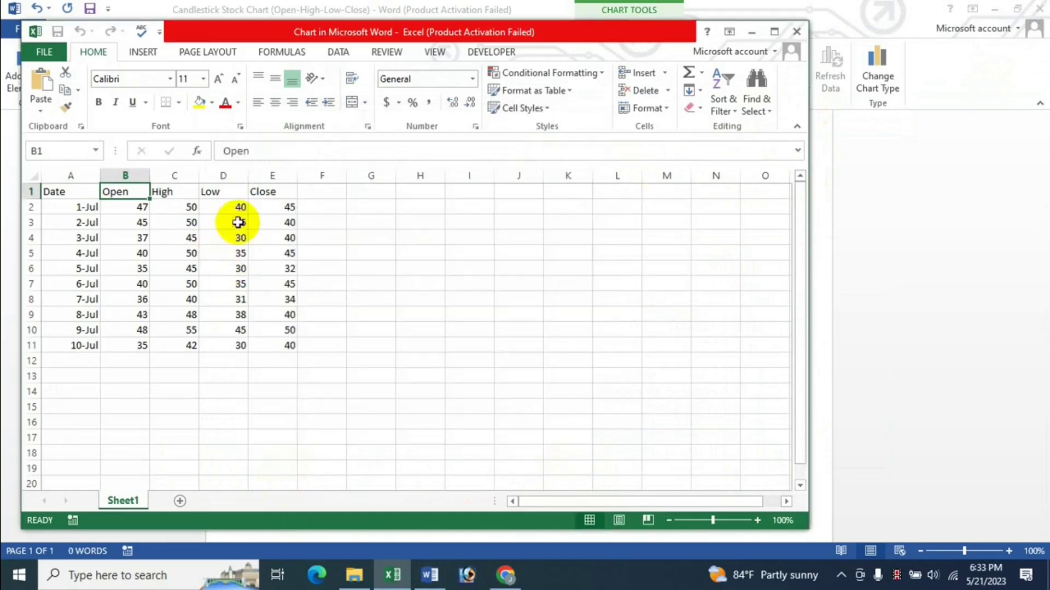
{"action": "left_click_drag", "start_coordinate": [306, 193], "coordinate": [322, 267]}
{"action": "left_click", "coordinate": [278, 363]}
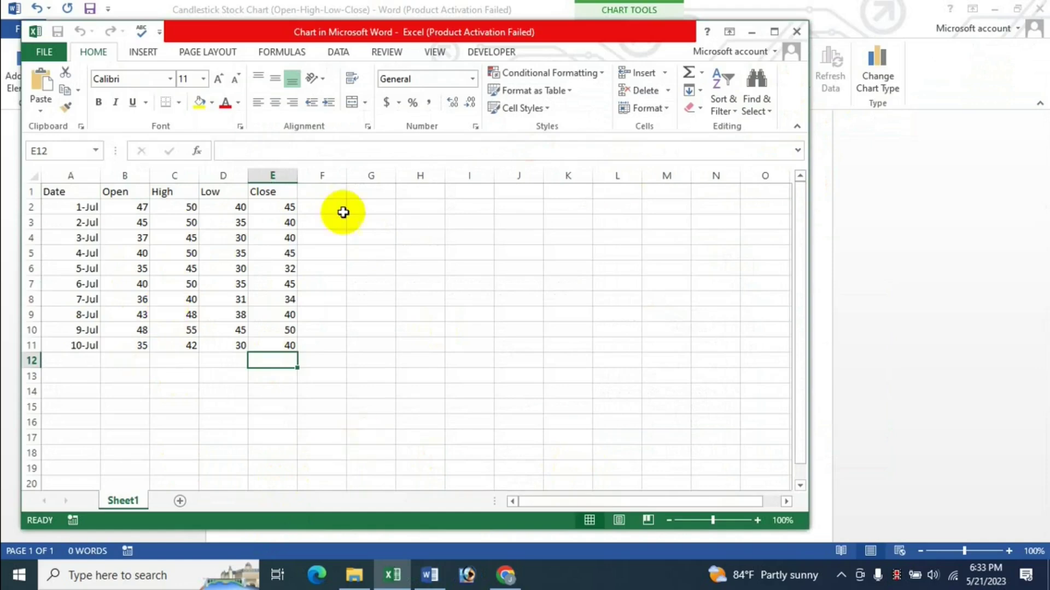
{"action": "left_click", "coordinate": [795, 34]}
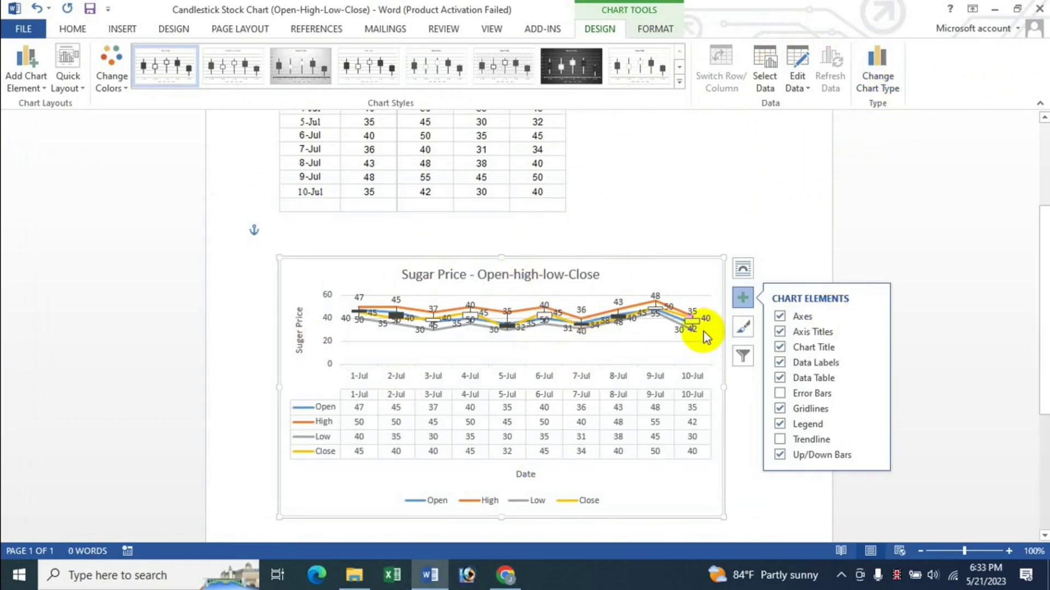
Switch the chart to the Volume-High-Low-Close stock type and apply a bold-title chart style
{"action": "left_click", "coordinate": [874, 87]}
{"action": "mouse_move", "coordinate": [538, 273]}
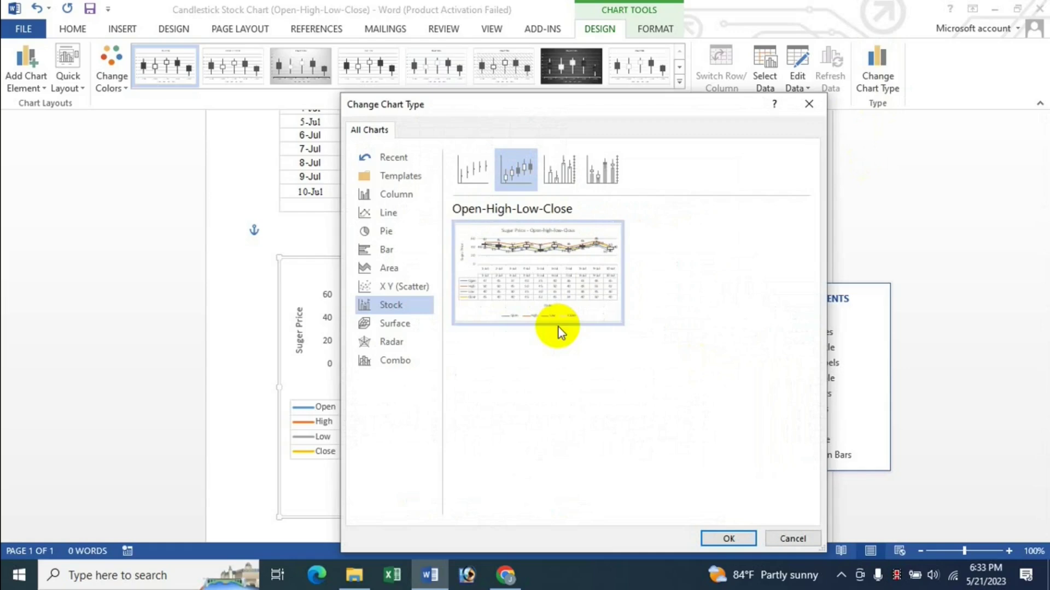
{"action": "left_click", "coordinate": [557, 172]}
{"action": "left_click", "coordinate": [731, 539]}
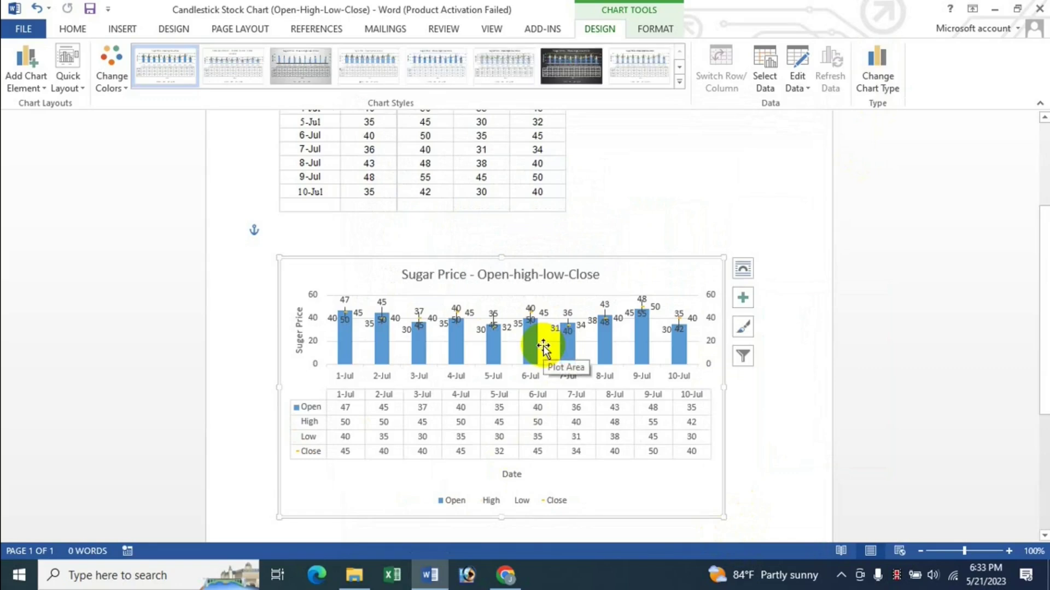
{"action": "left_click", "coordinate": [436, 65]}
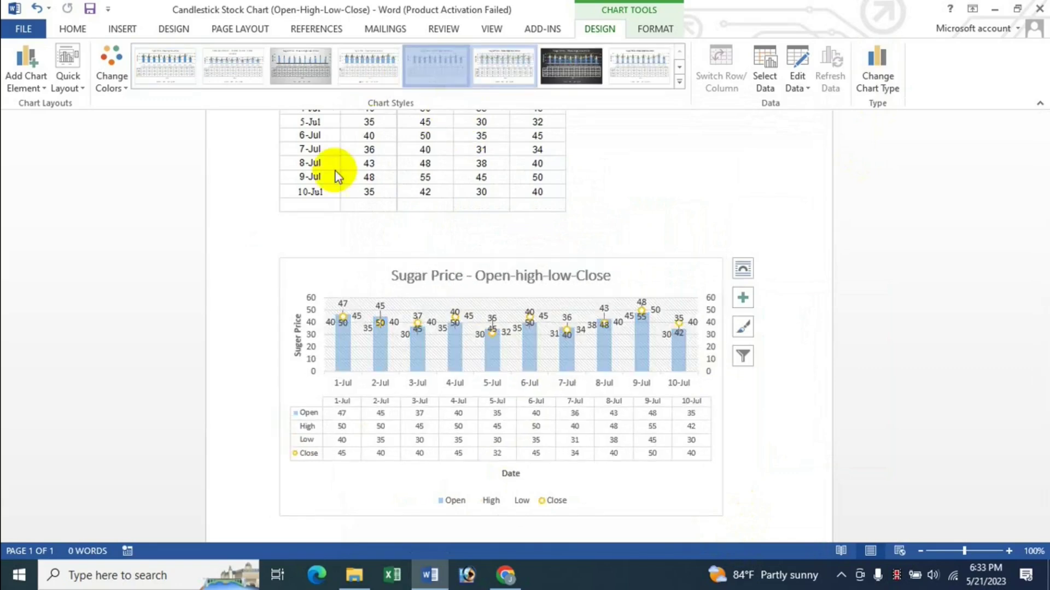
Change the chart type back to the Open-High-Low-Close candlestick stock chart
{"action": "left_click", "coordinate": [877, 68]}
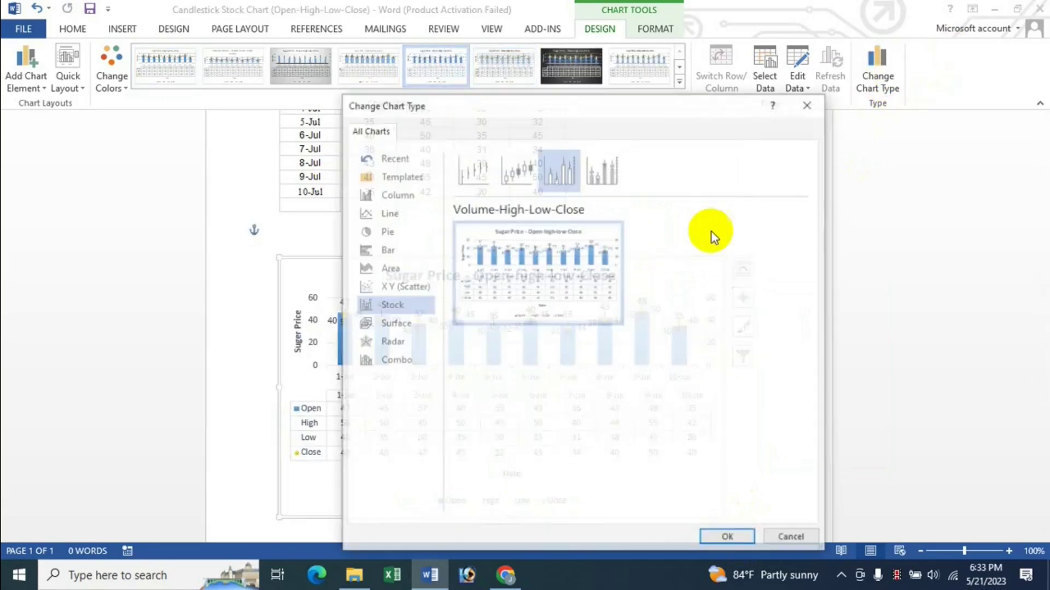
{"action": "left_click", "coordinate": [527, 172]}
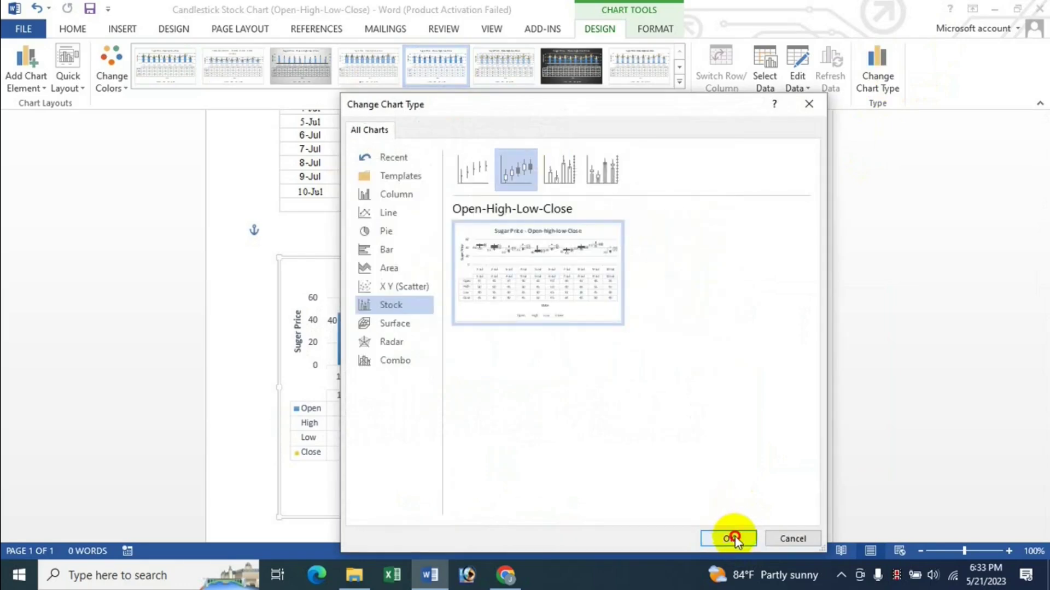
{"action": "left_click", "coordinate": [733, 537]}
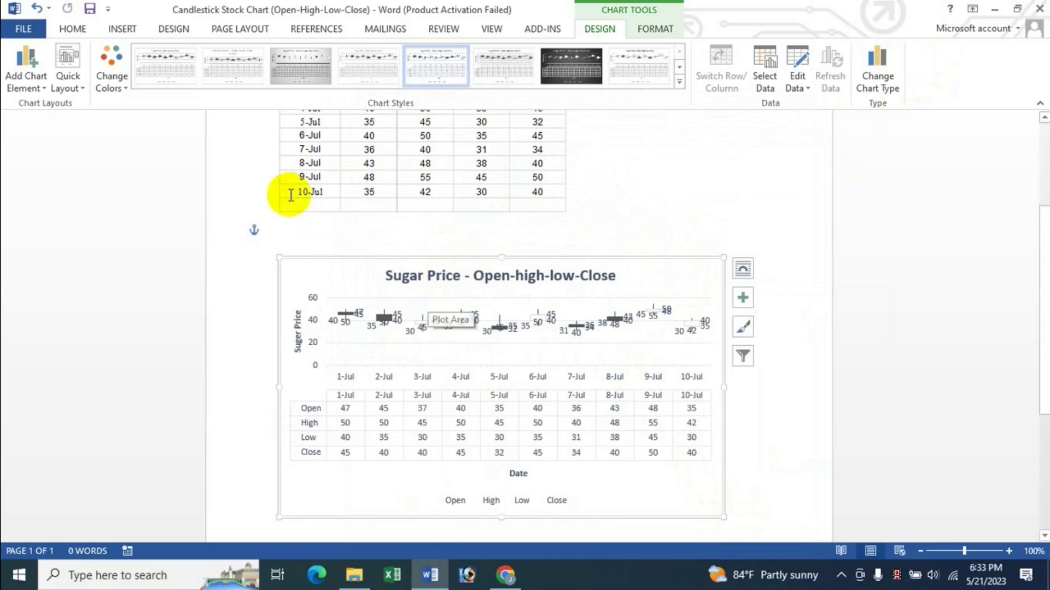
Apply a blue shape style to the chart area
{"action": "left_click", "coordinate": [656, 28]}
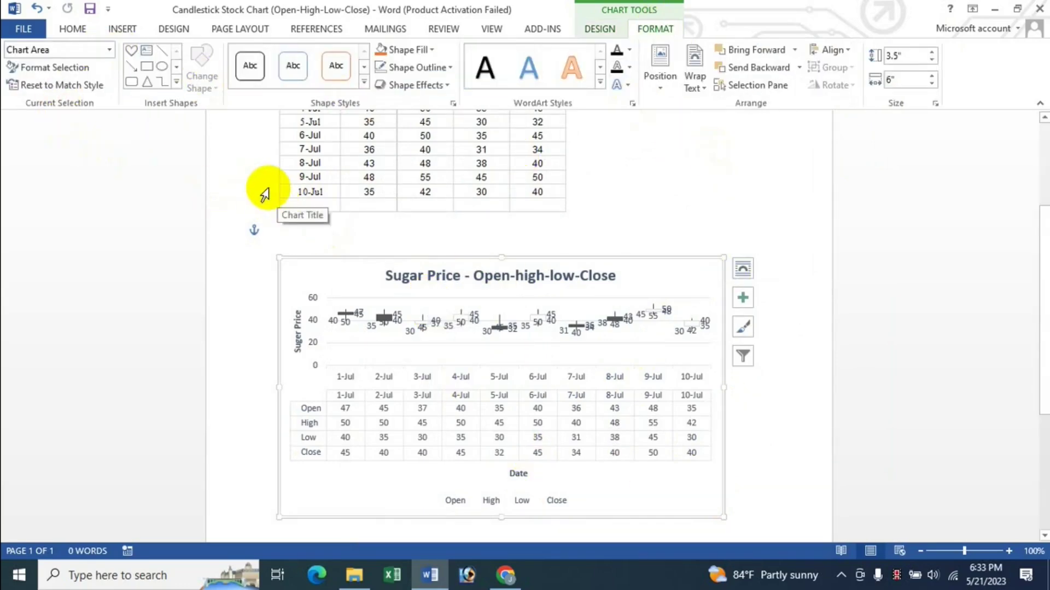
{"action": "left_click", "coordinate": [364, 83]}
{"action": "left_click", "coordinate": [668, 277]}
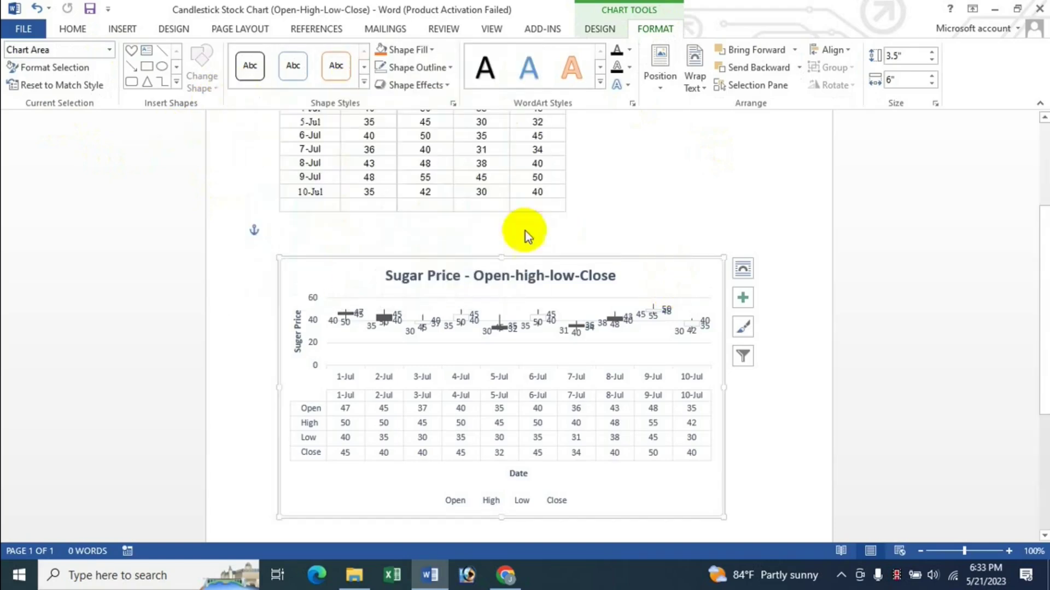
{"action": "left_click", "coordinate": [364, 83]}
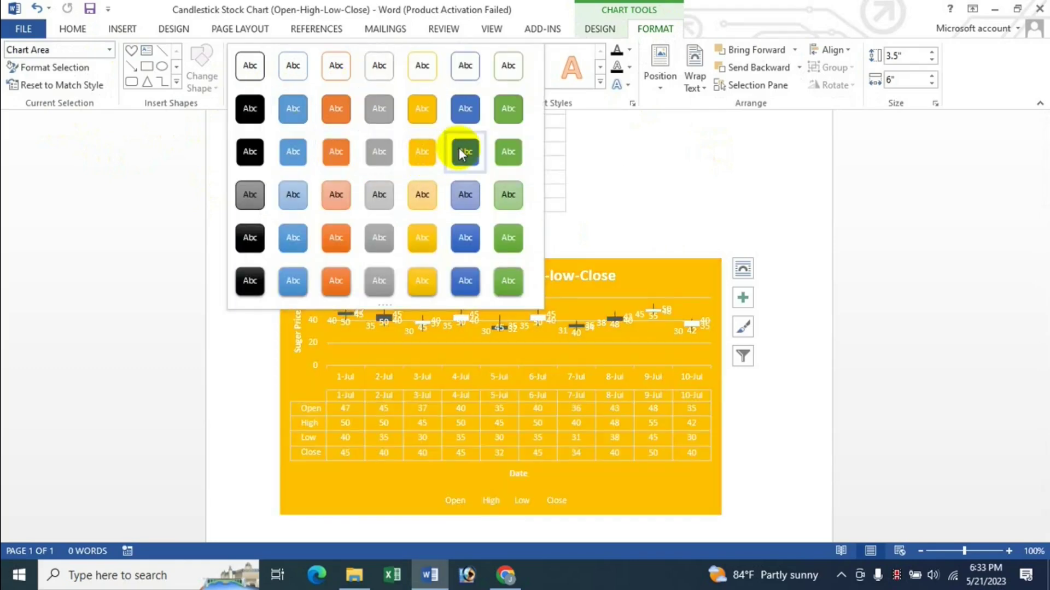
{"action": "left_click", "coordinate": [461, 152]}
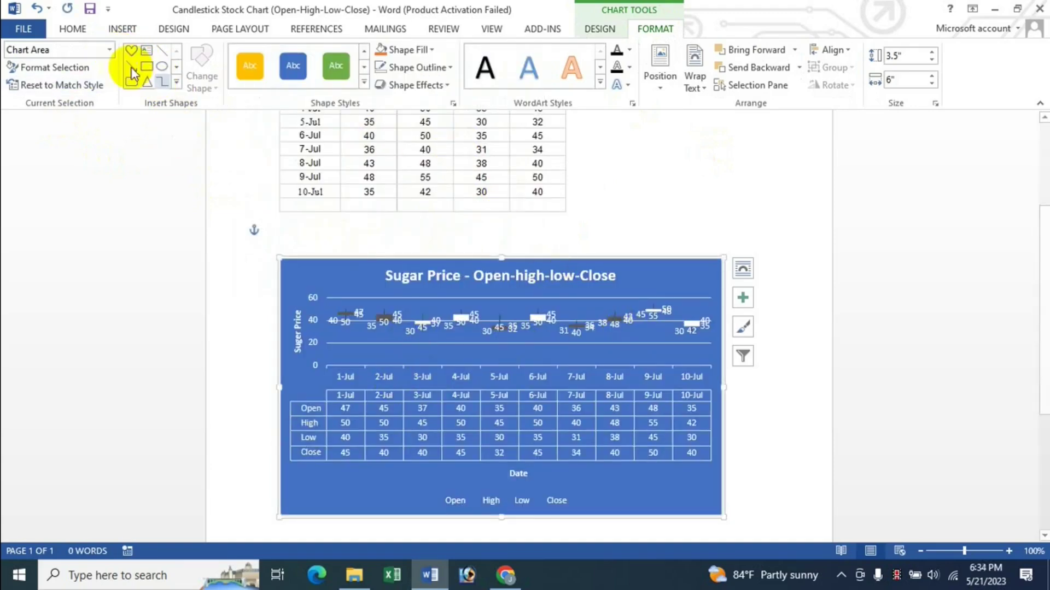
Give the plot area a light-orange shape style, then reselect the chart area
{"action": "left_click", "coordinate": [109, 51]}
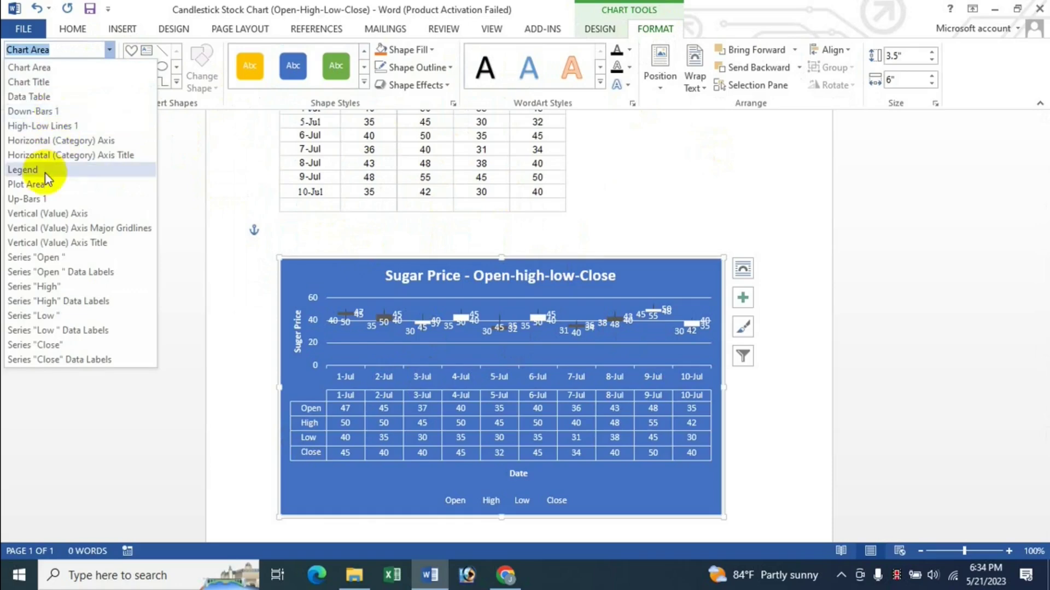
{"action": "left_click", "coordinate": [24, 184]}
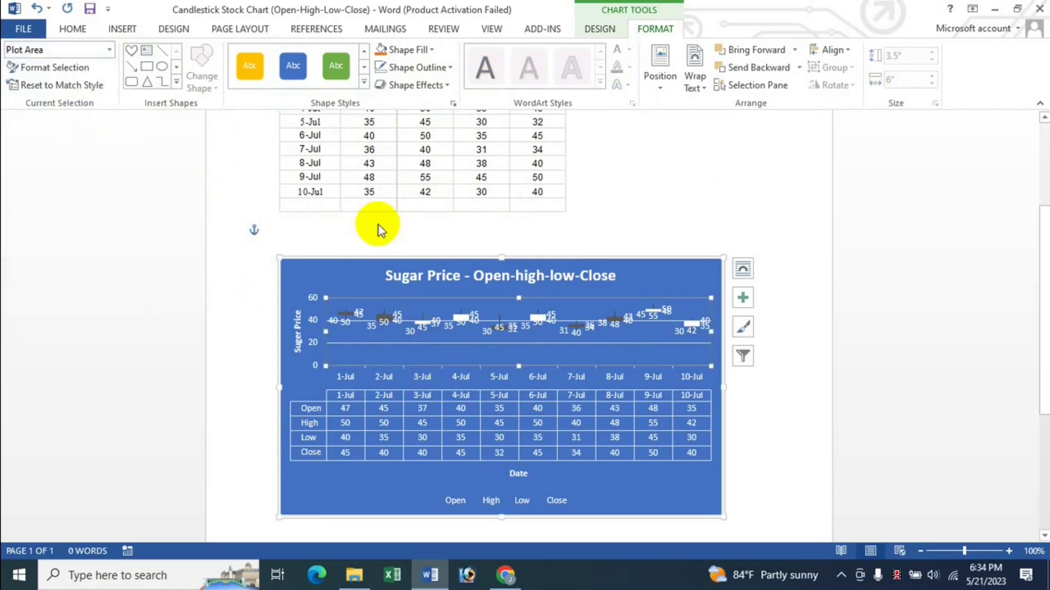
{"action": "left_click", "coordinate": [363, 82]}
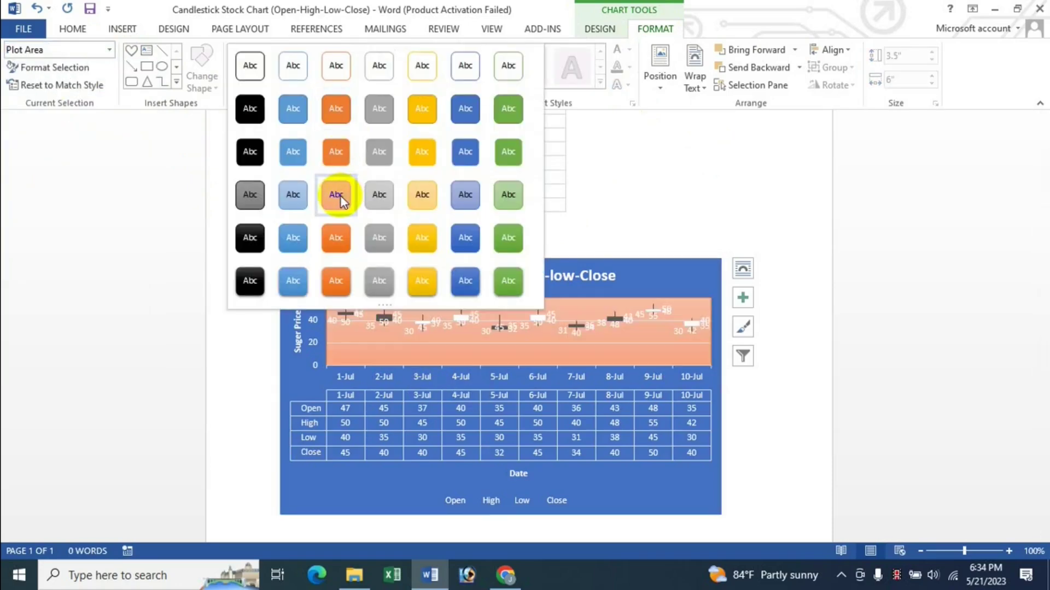
{"action": "left_click", "coordinate": [340, 196]}
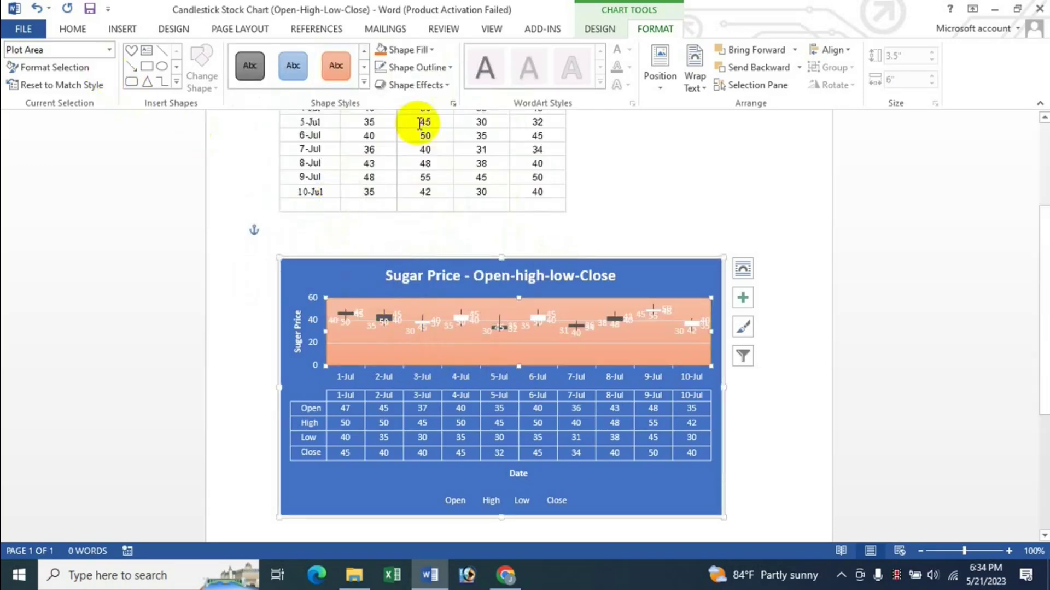
{"action": "left_click", "coordinate": [650, 284]}
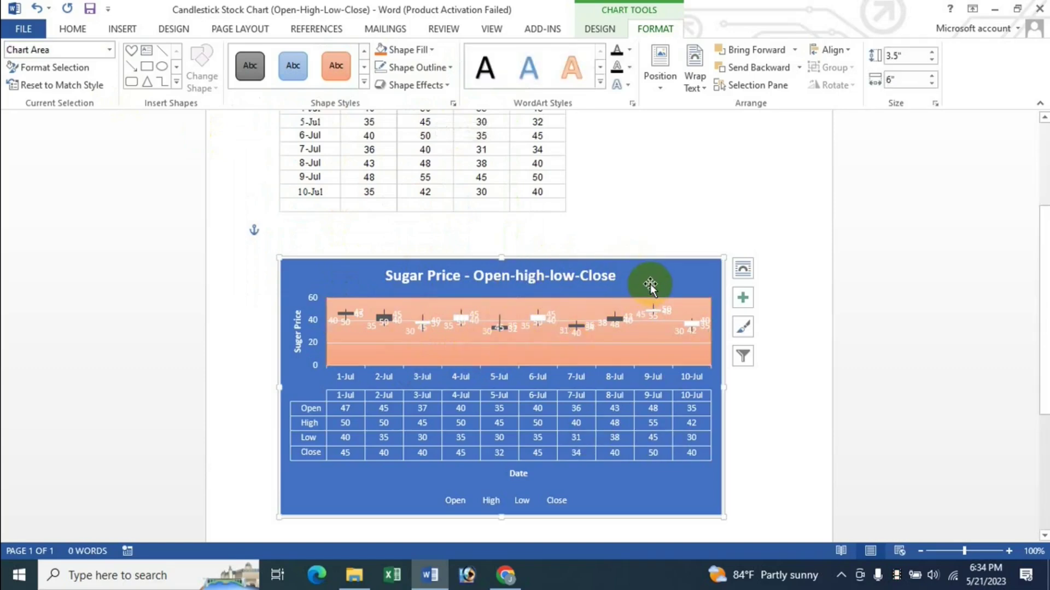
Fill the chart area with solid orange, replacing a briefly tried sand texture
{"action": "left_click", "coordinate": [431, 51]}
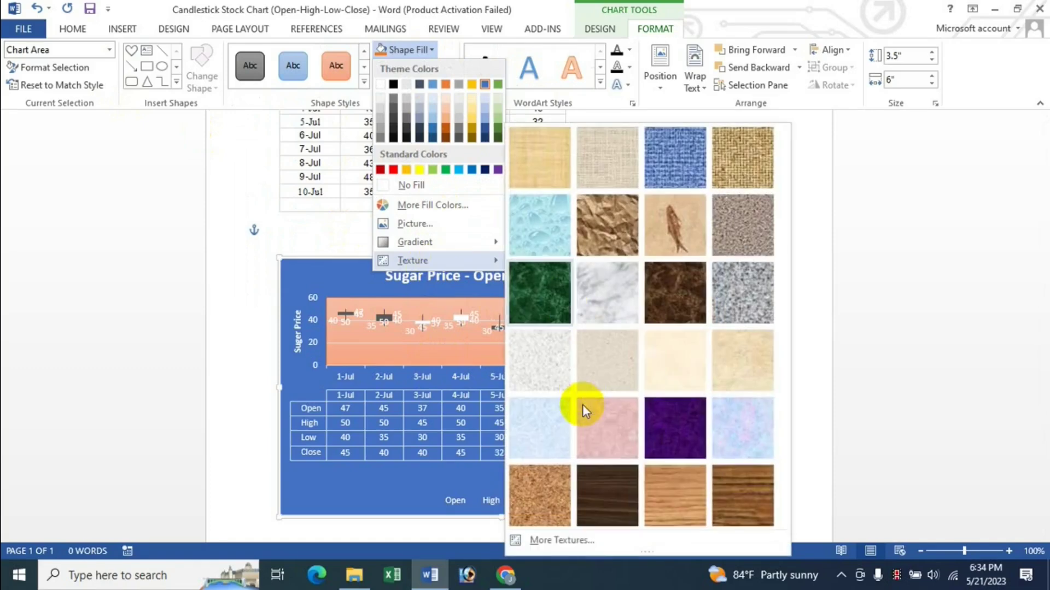
{"action": "left_click", "coordinate": [329, 401]}
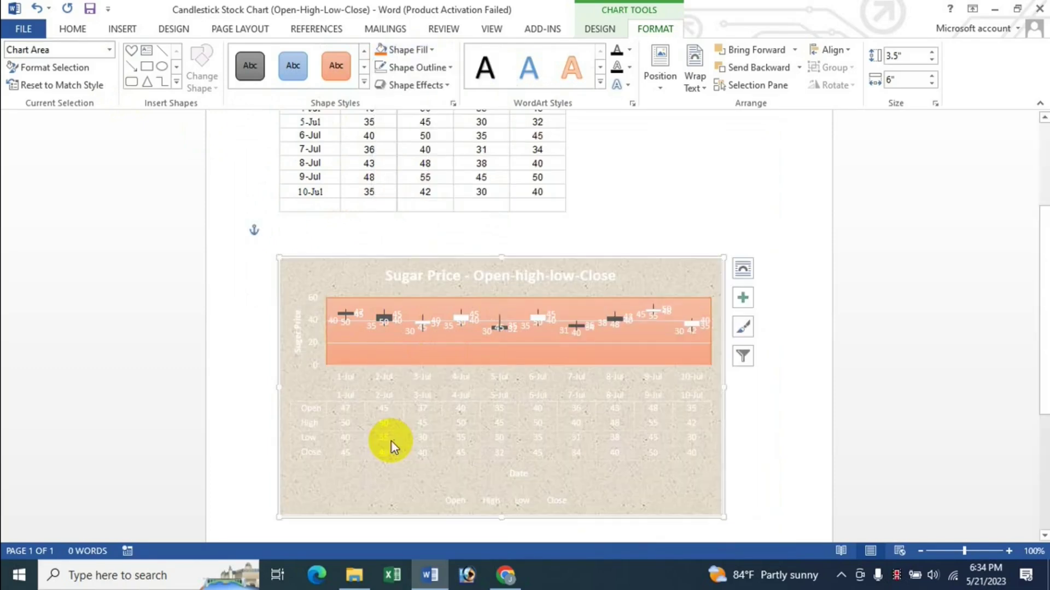
{"action": "left_click", "coordinate": [430, 49]}
{"action": "left_click", "coordinate": [446, 124]}
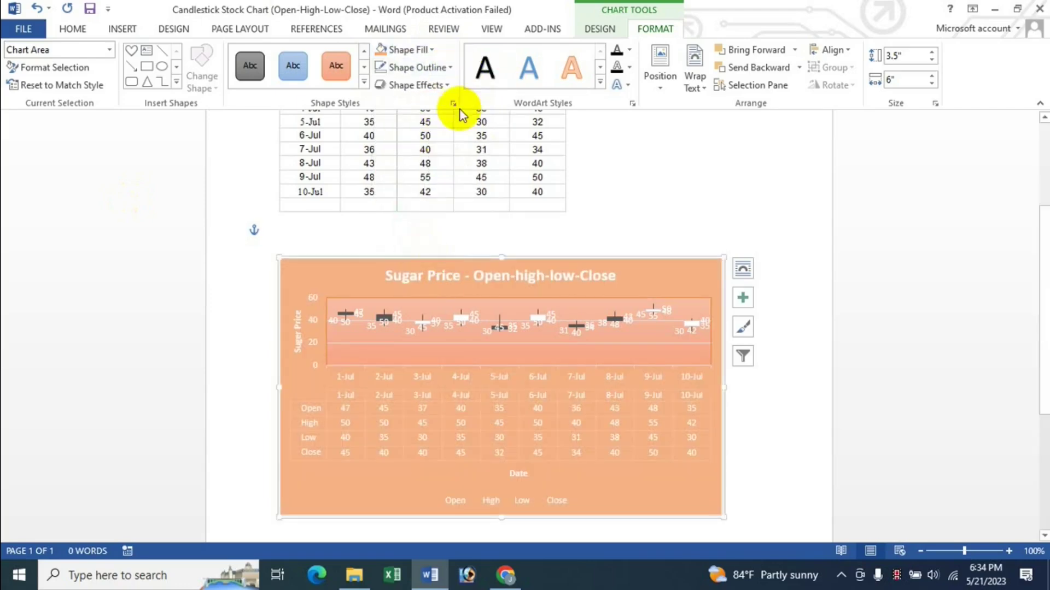
Give the chart area a 6 pt red dashed outline
{"action": "left_click", "coordinate": [448, 69]}
{"action": "mouse_move", "coordinate": [412, 241]}
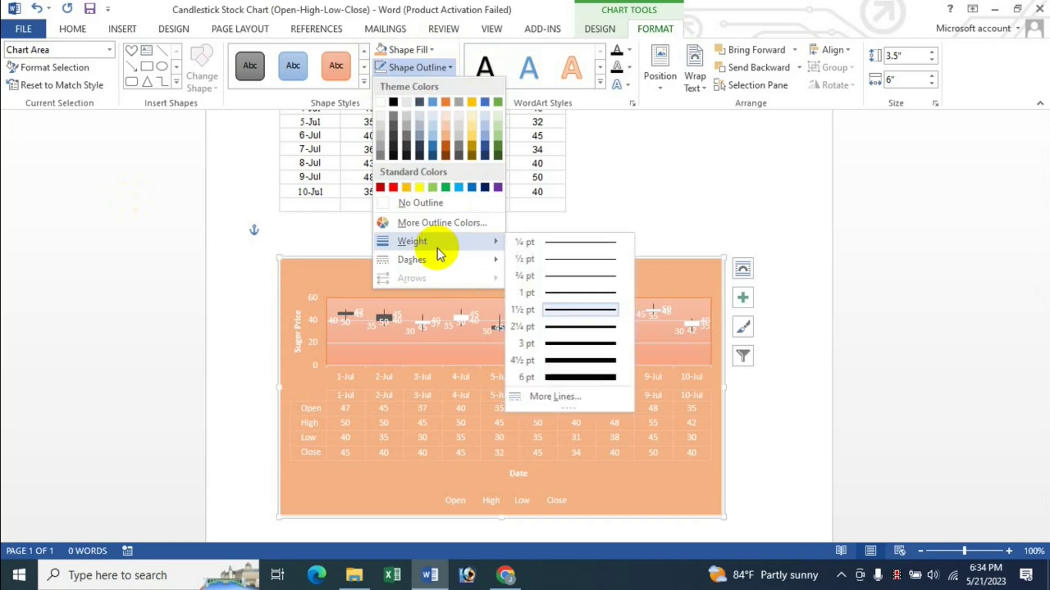
{"action": "left_click", "coordinate": [590, 377]}
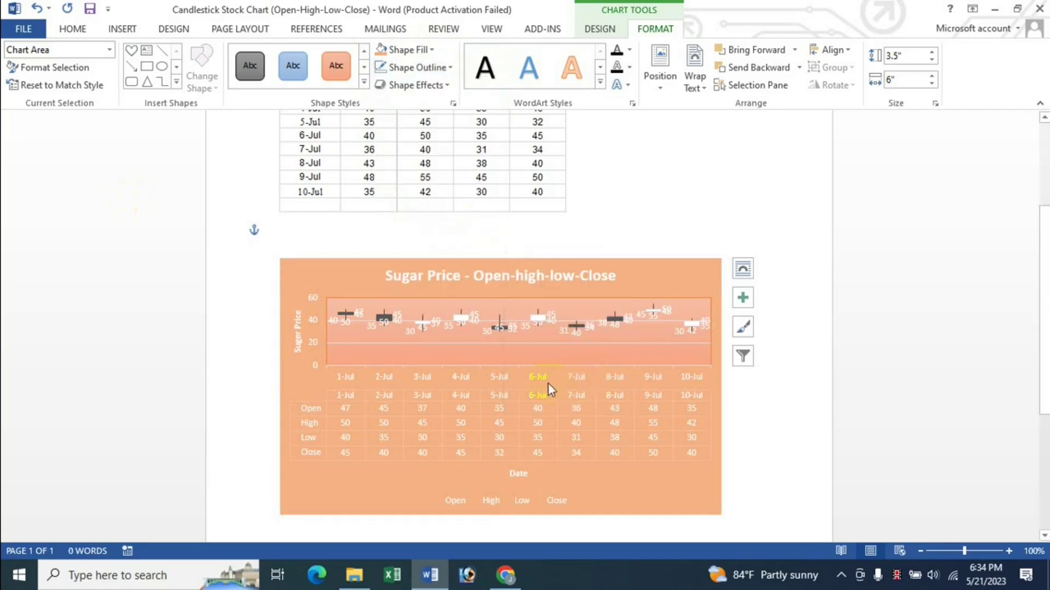
{"action": "left_click", "coordinate": [438, 67]}
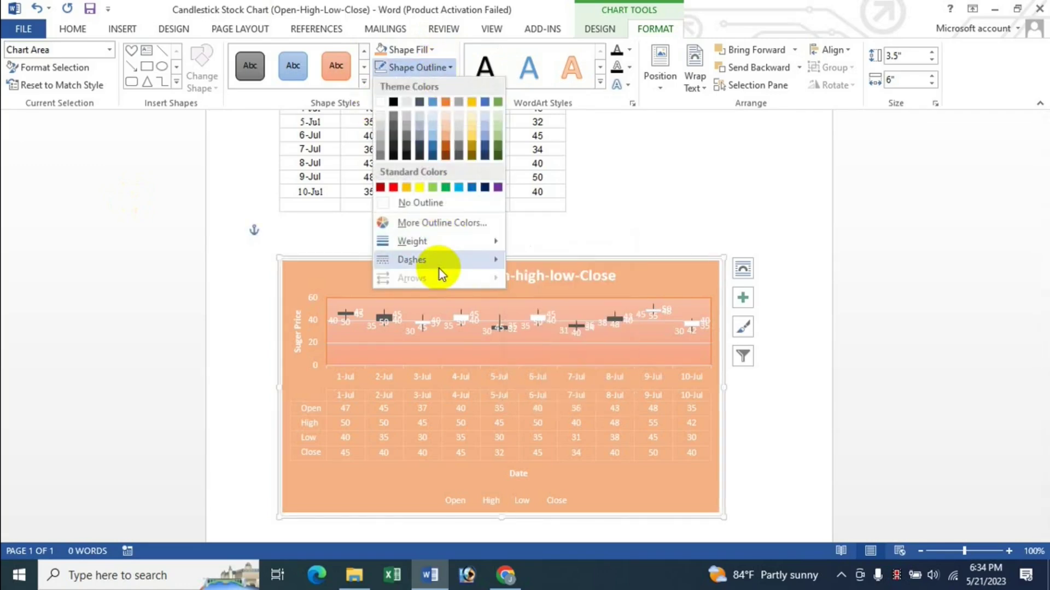
{"action": "left_click", "coordinate": [406, 331]}
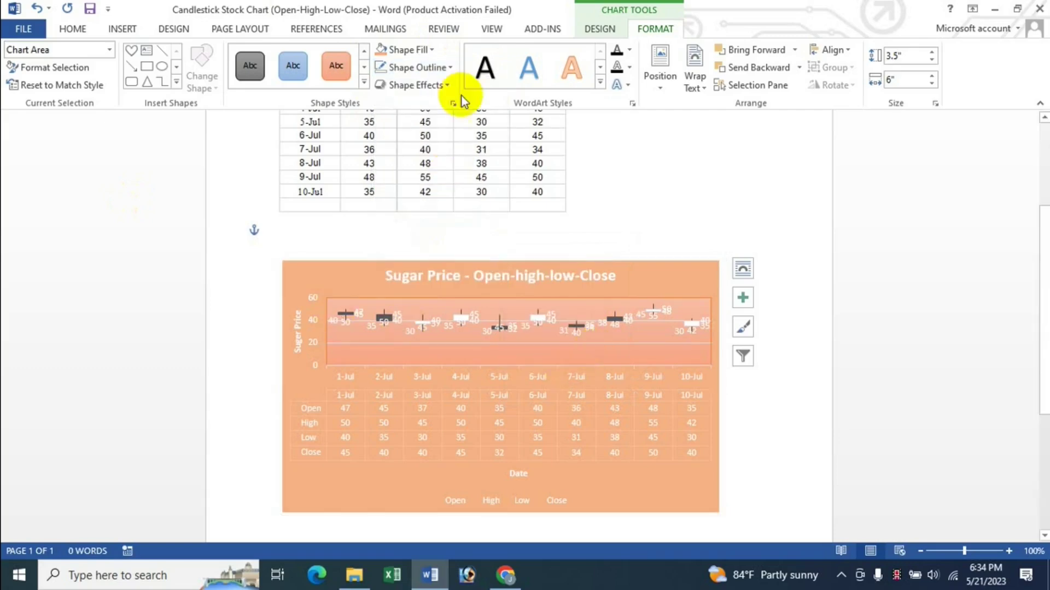
{"action": "left_click", "coordinate": [451, 67]}
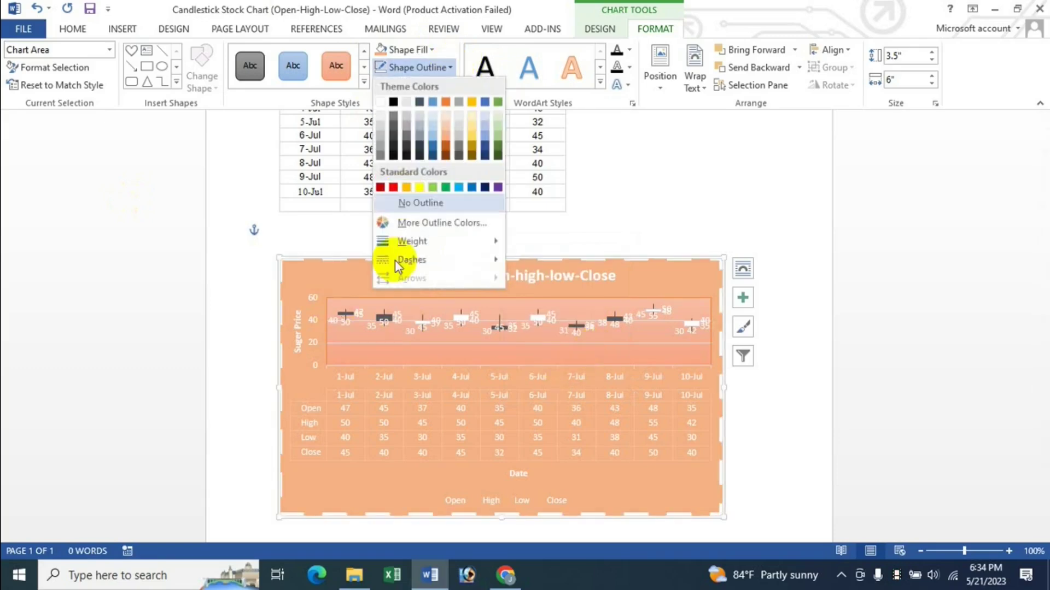
{"action": "left_click", "coordinate": [393, 187]}
{"action": "left_click", "coordinate": [557, 466]}
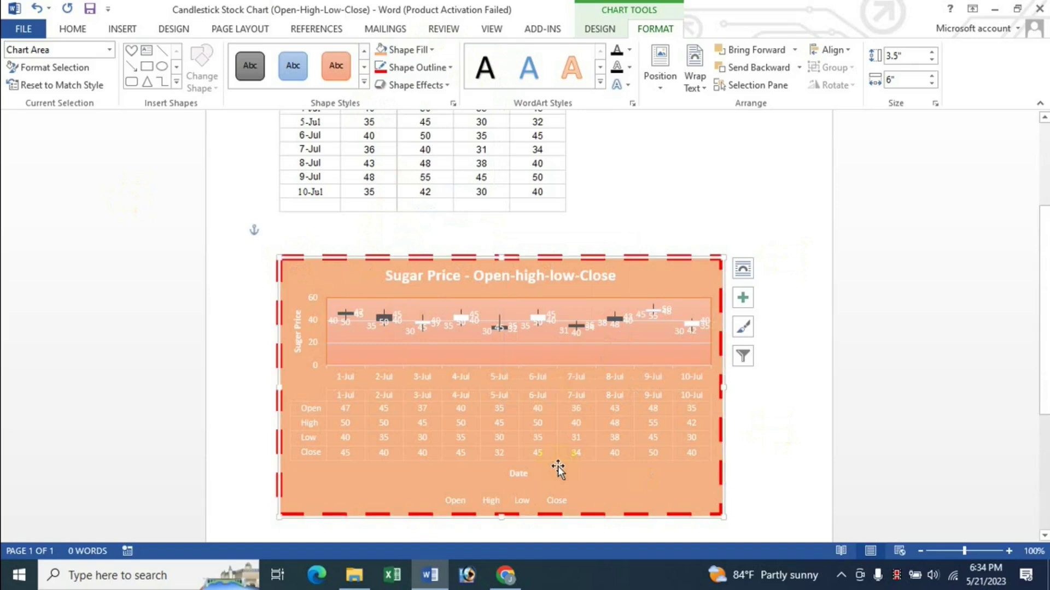
{"action": "left_click", "coordinate": [419, 85]}
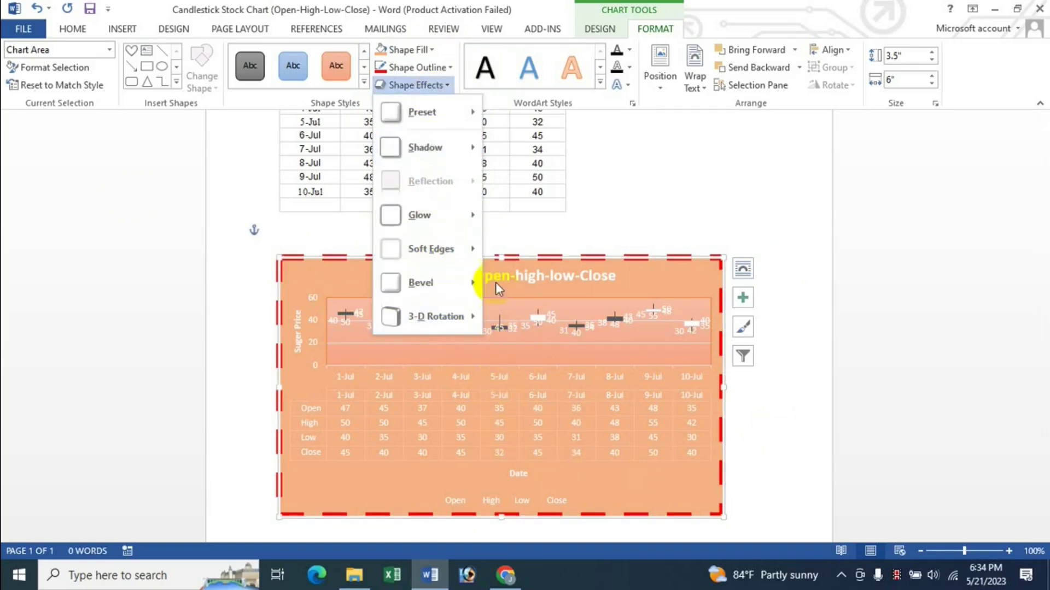
{"action": "left_click", "coordinate": [569, 8]}
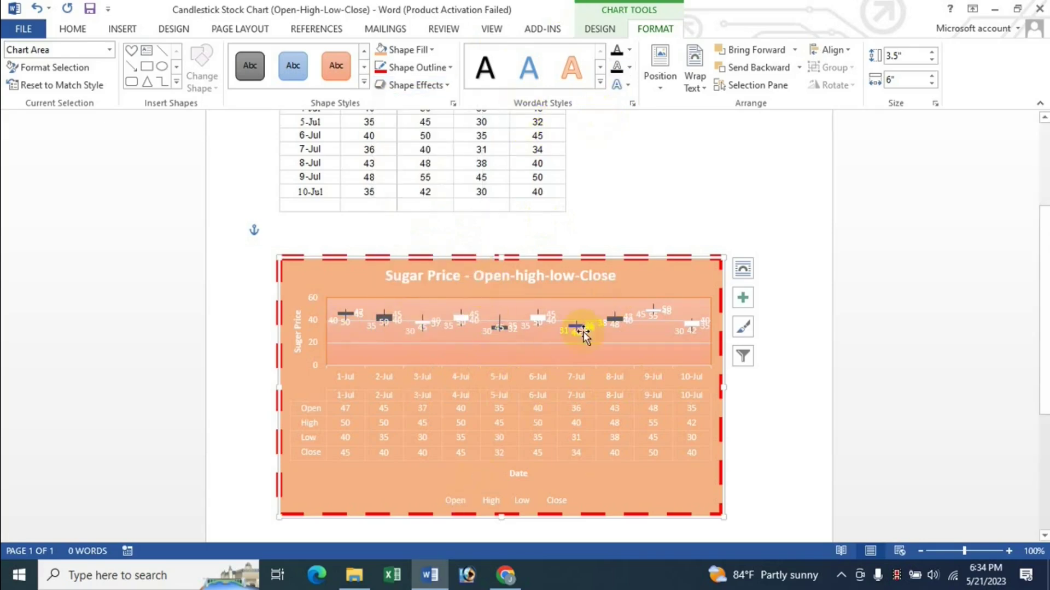
{"action": "left_click", "coordinate": [600, 82]}
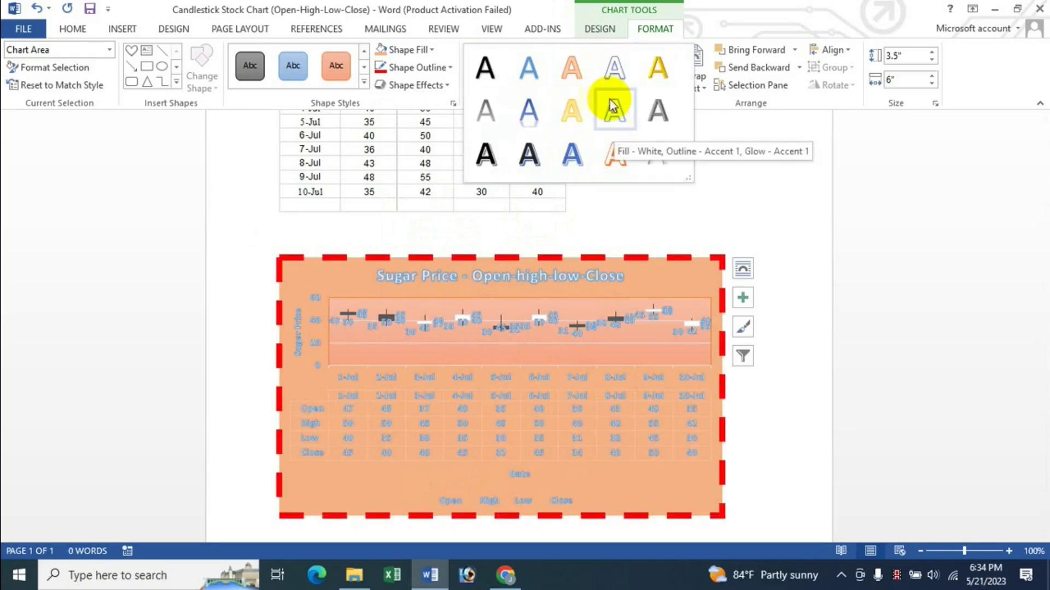
{"action": "left_click", "coordinate": [722, 8]}
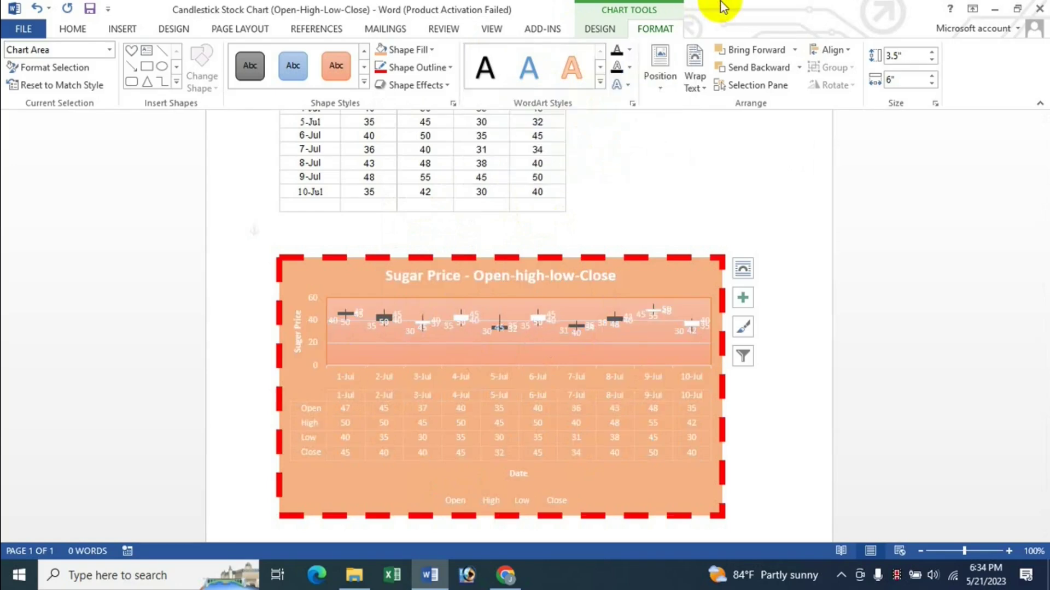
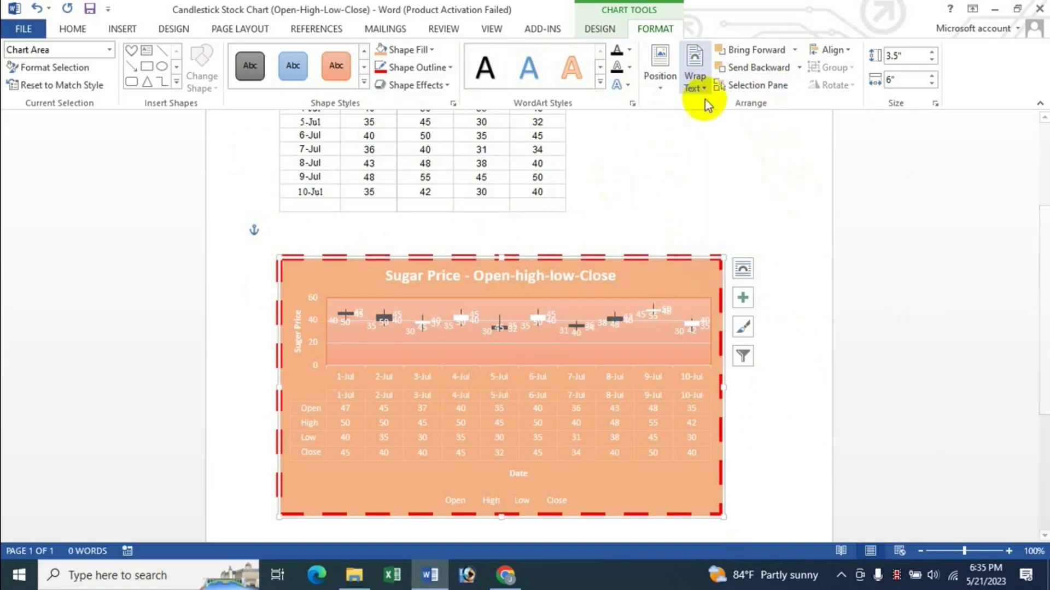
Set the candlestick chart's height to 3.7" and its width to 5.6"
{"action": "left_click", "coordinate": [743, 268]}
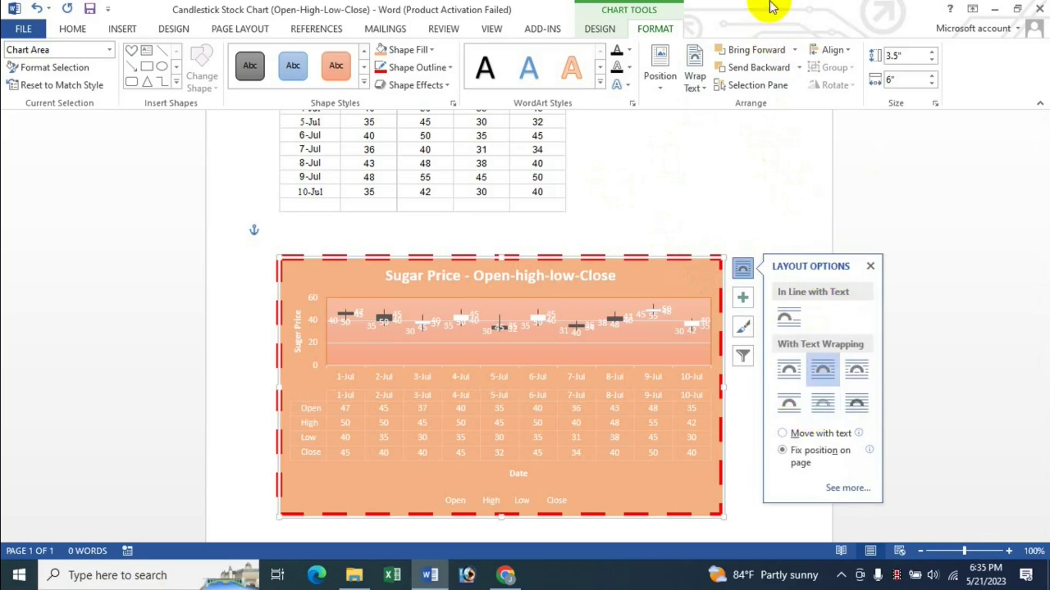
{"action": "left_click", "coordinate": [871, 267]}
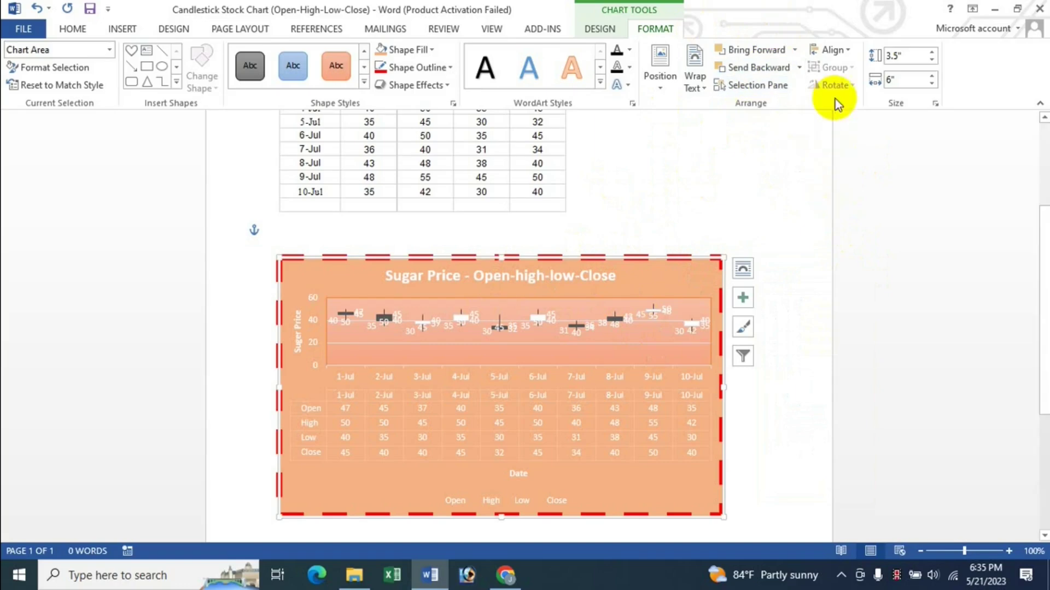
{"action": "left_click", "coordinate": [930, 52]}
{"action": "left_click", "coordinate": [930, 51]}
{"action": "left_click", "coordinate": [931, 52]}
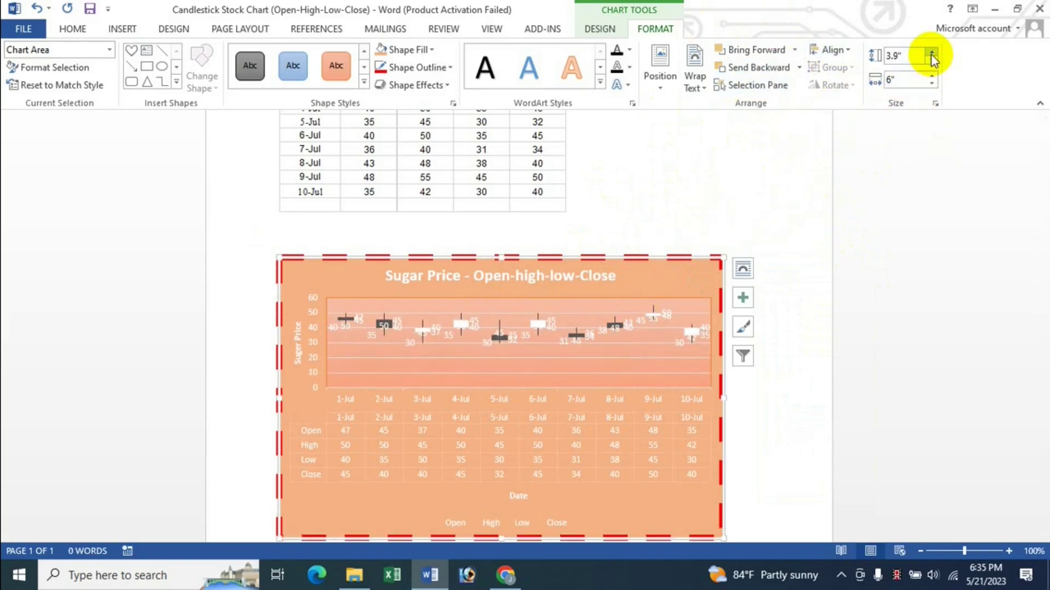
{"action": "left_click", "coordinate": [930, 52]}
{"action": "left_click", "coordinate": [931, 62]}
{"action": "left_click", "coordinate": [931, 61]}
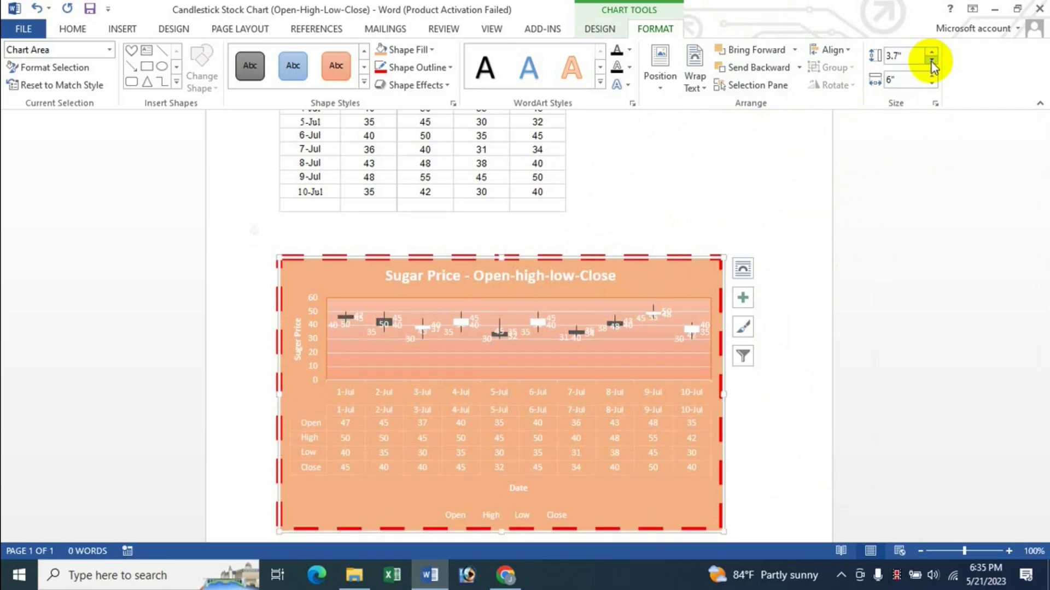
{"action": "left_click", "coordinate": [931, 84]}
{"action": "left_click", "coordinate": [931, 84]}
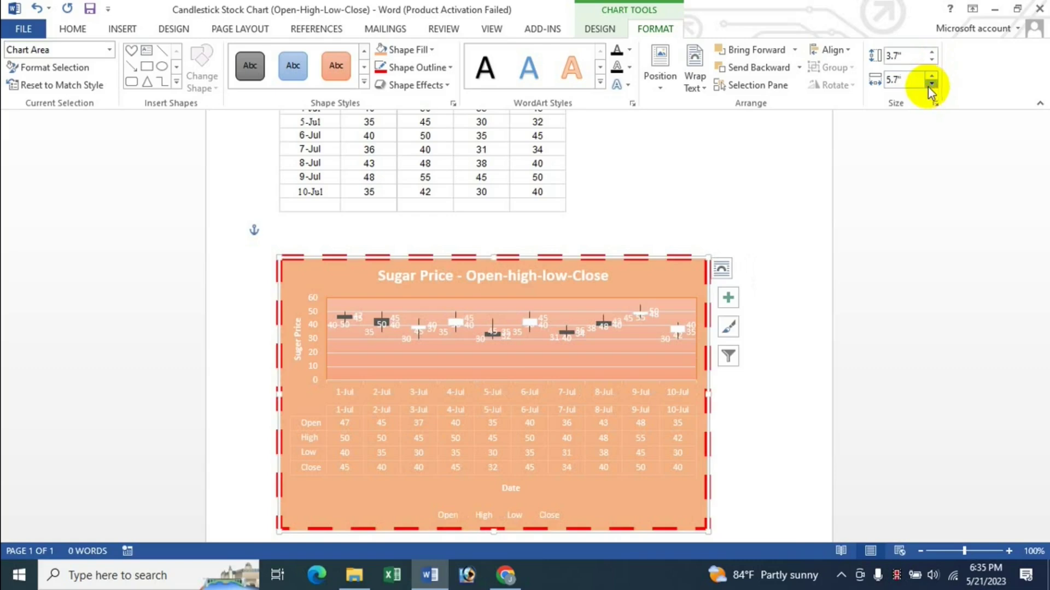
{"action": "left_click", "coordinate": [931, 84]}
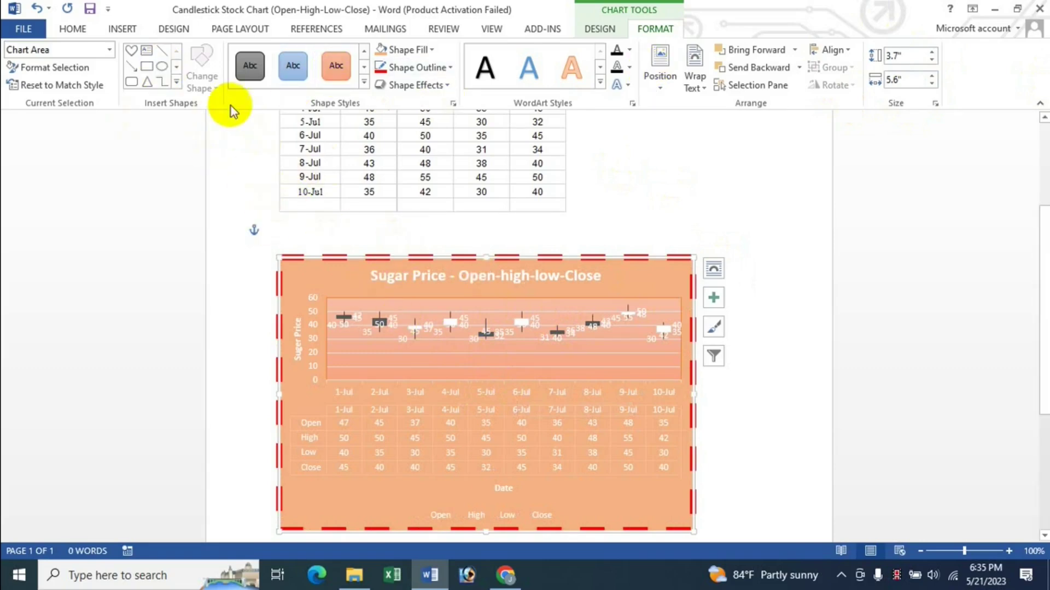
{"action": "left_click", "coordinate": [176, 82]}
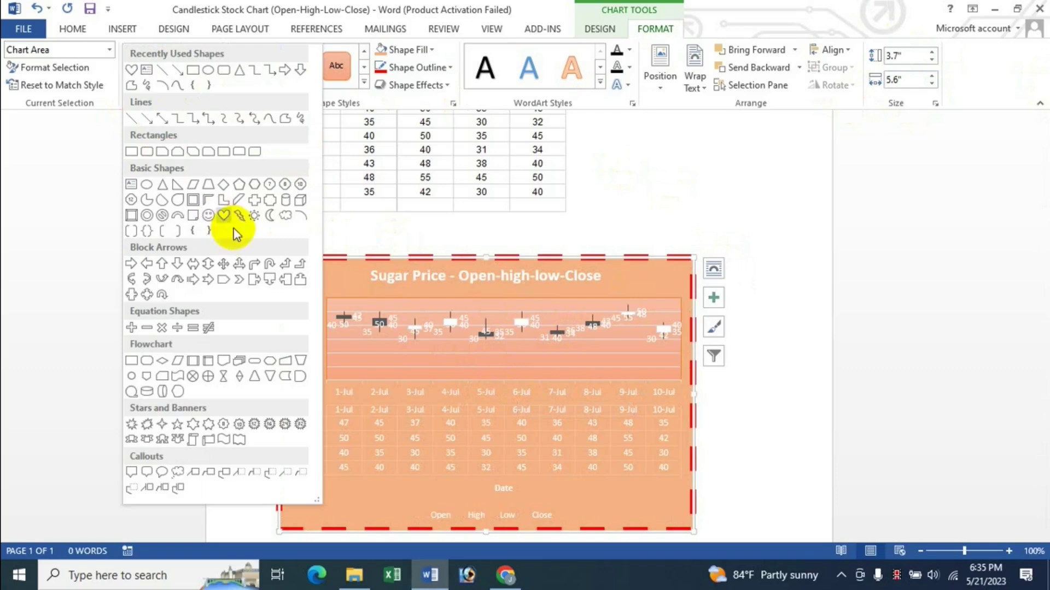
Draw a small pentagon on the chart's top-left corner with a yellow style and gradient fill
{"action": "left_click", "coordinate": [239, 185]}
{"action": "left_click_drag", "start_coordinate": [304, 268], "coordinate": [334, 298]}
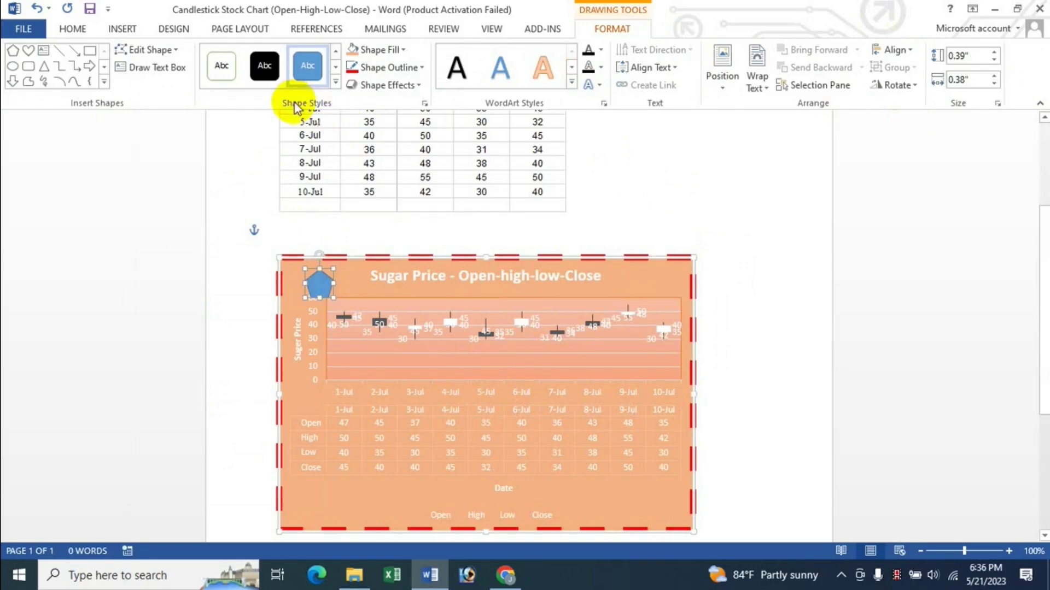
{"action": "left_click", "coordinate": [335, 82]}
{"action": "left_click", "coordinate": [395, 158]}
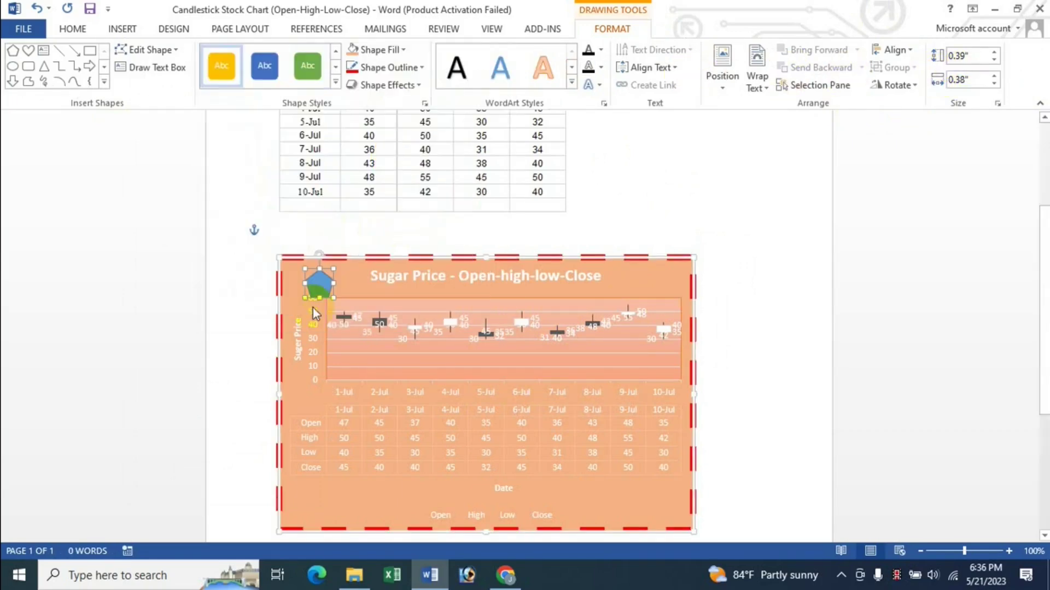
{"action": "left_click", "coordinate": [381, 50]}
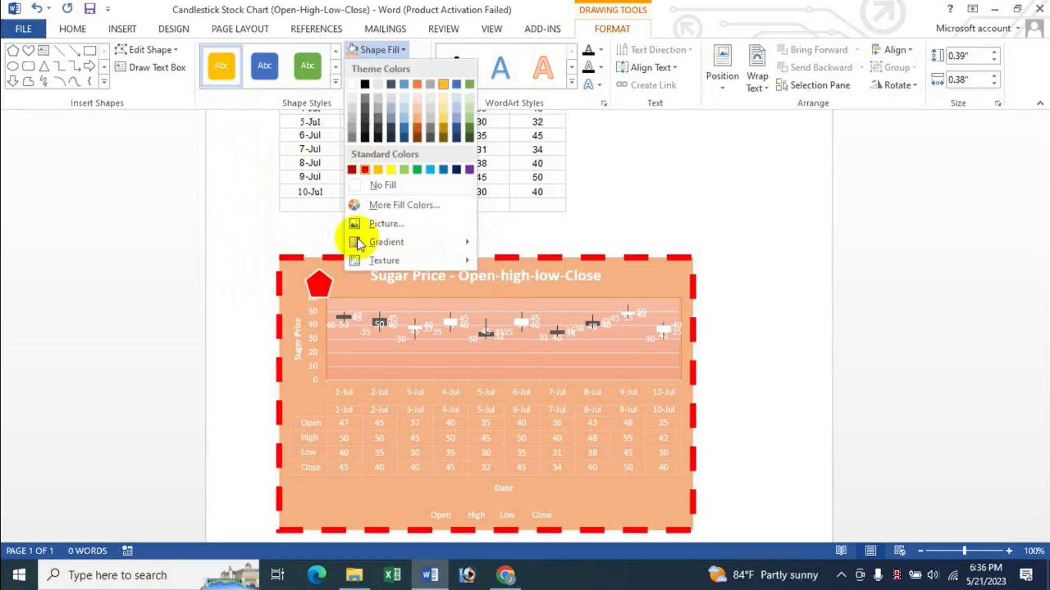
{"action": "mouse_move", "coordinate": [386, 242]}
{"action": "left_click", "coordinate": [509, 467]}
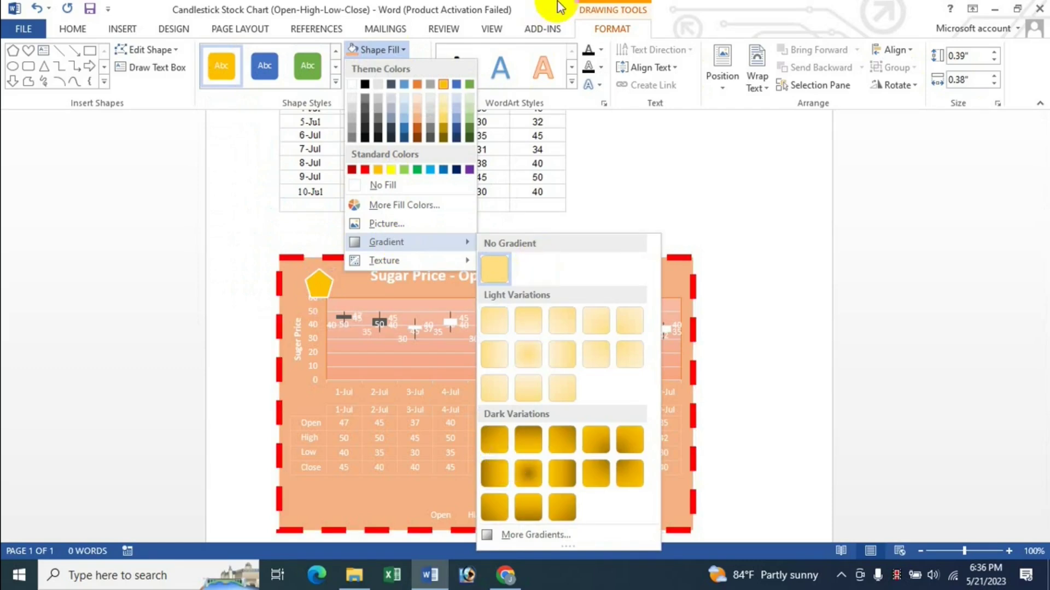
Type the letter c inside the pentagon
{"action": "left_click", "coordinate": [313, 289]}
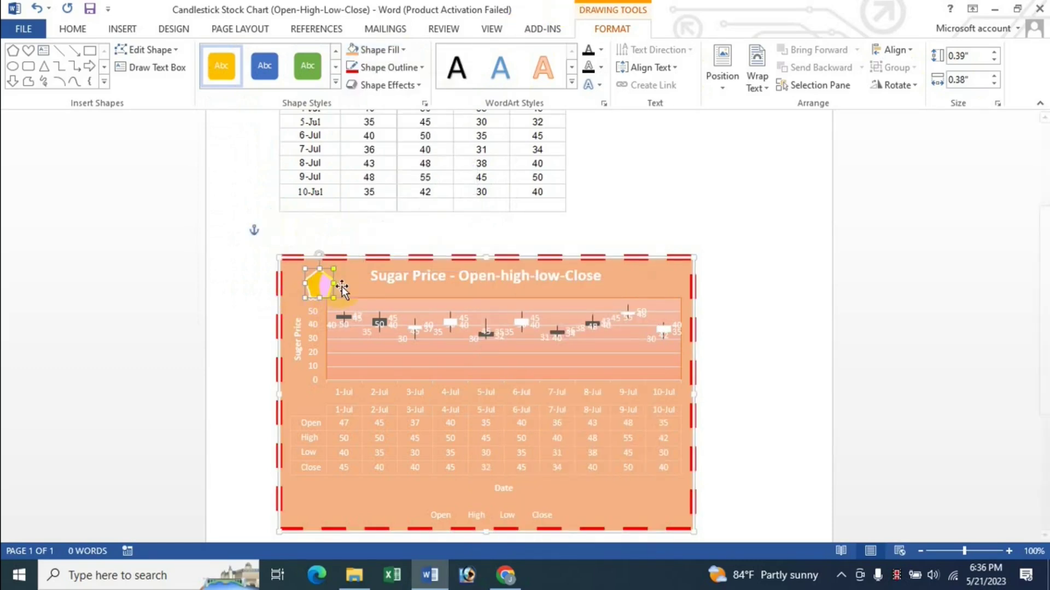
{"action": "type", "text": "c"}
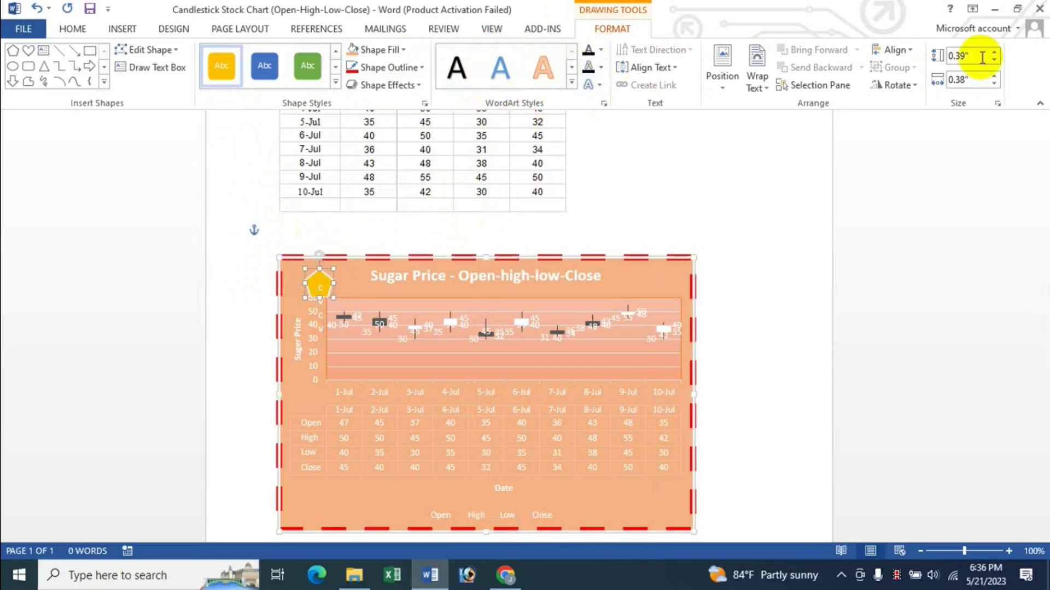
{"action": "left_click", "coordinate": [321, 282]}
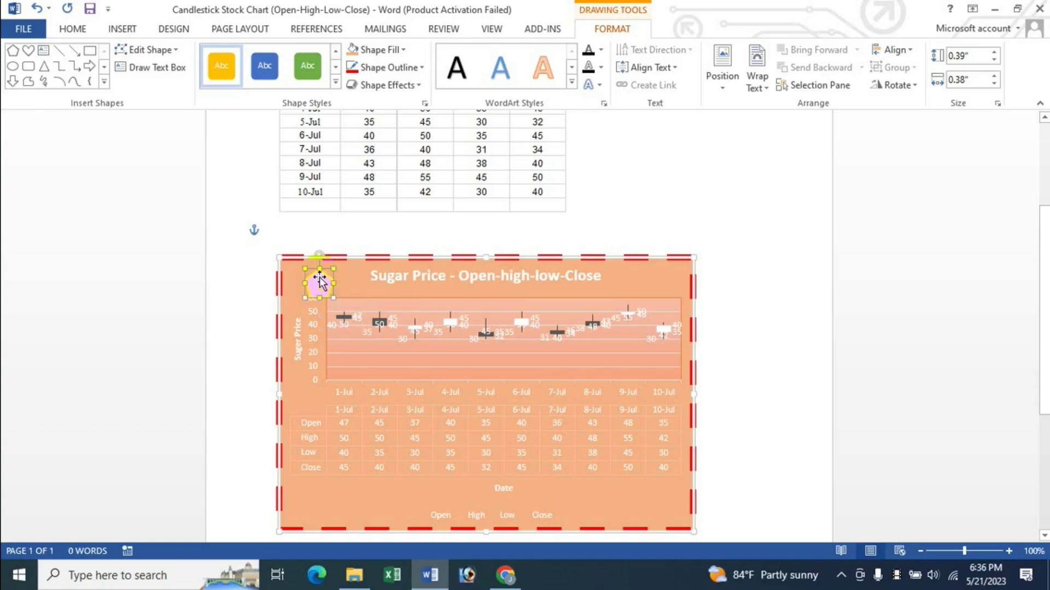
{"action": "left_click", "coordinate": [506, 578]}
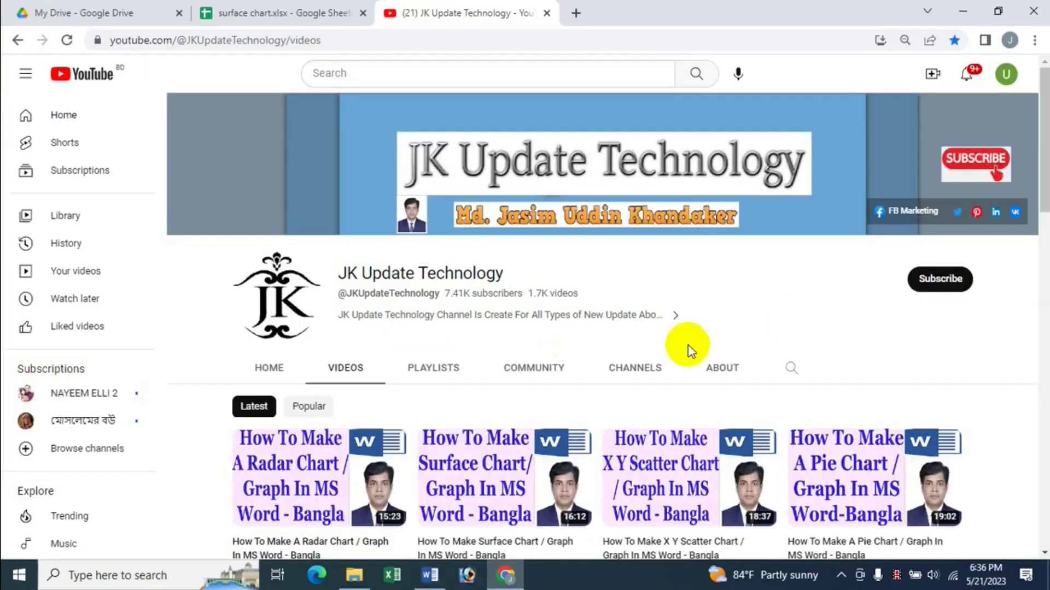
{"action": "scroll", "coordinate": [688, 346], "scroll_direction": "down", "scroll_amount": 3}
{"action": "scroll", "coordinate": [796, 328], "scroll_direction": "down", "scroll_amount": 5}
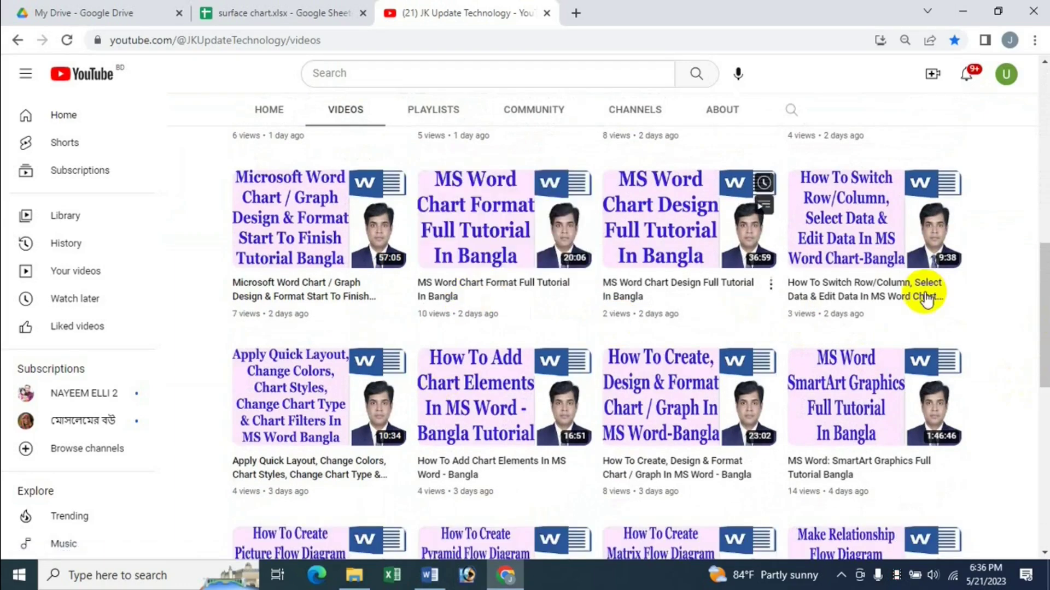
{"action": "scroll", "coordinate": [1019, 394], "scroll_direction": "down", "scroll_amount": 3}
{"action": "scroll", "coordinate": [1019, 395], "scroll_direction": "up", "scroll_amount": 6}
{"action": "scroll", "coordinate": [1019, 395], "scroll_direction": "up", "scroll_amount": 5}
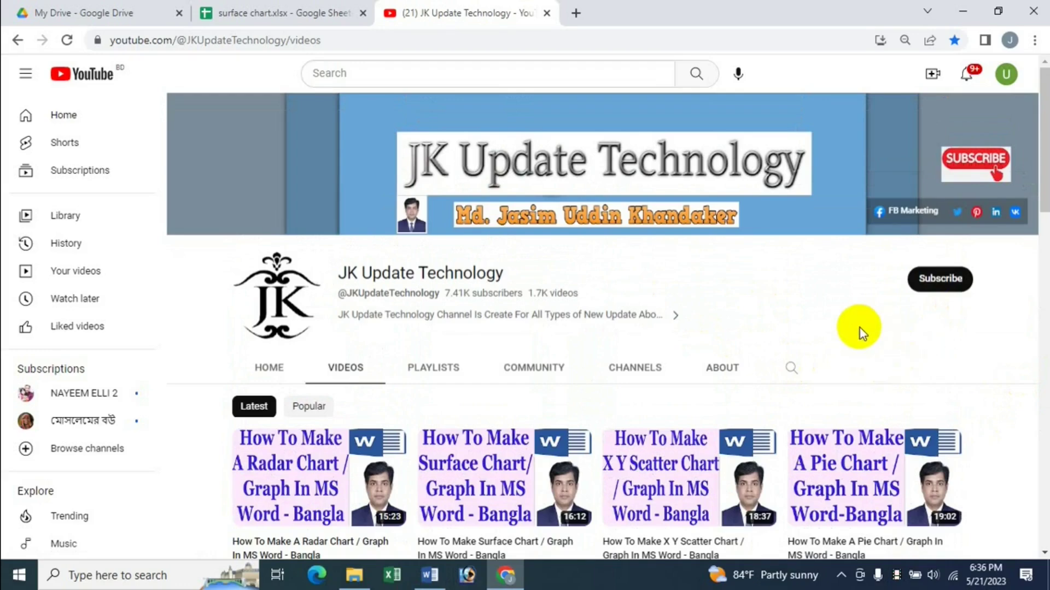
{"action": "scroll", "coordinate": [861, 328], "scroll_direction": "down", "scroll_amount": 4}
{"action": "scroll", "coordinate": [856, 320], "scroll_direction": "down", "scroll_amount": 2}
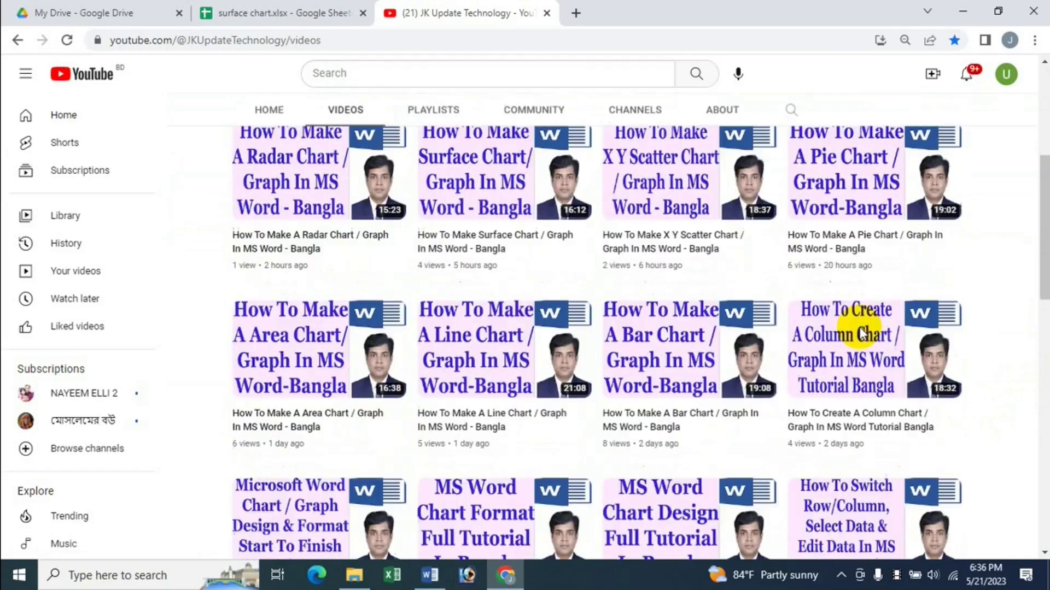
{"action": "scroll", "coordinate": [842, 356], "scroll_direction": "down", "scroll_amount": 1}
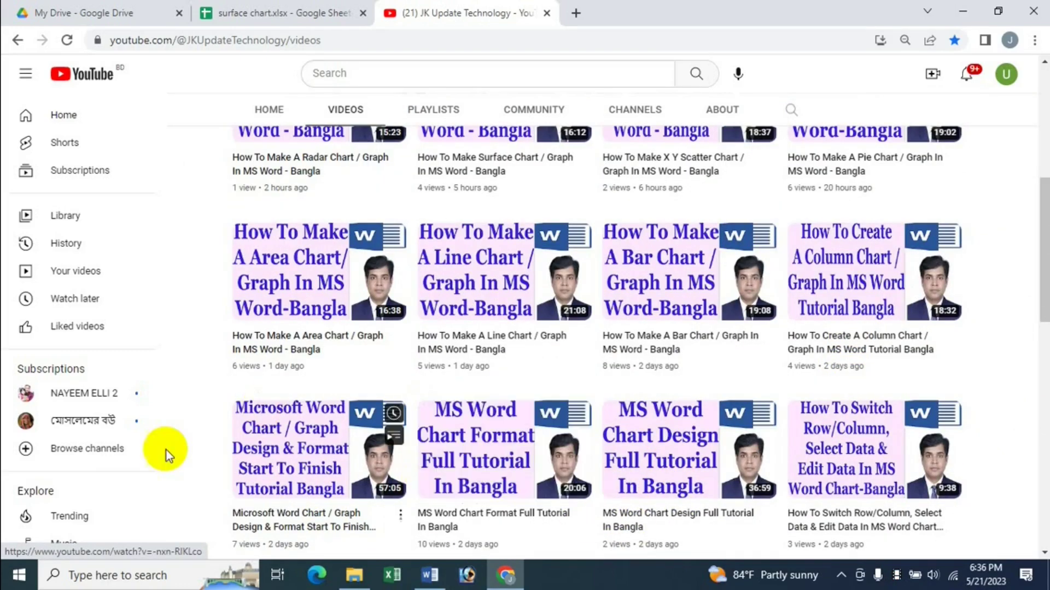
{"action": "mouse_move", "coordinate": [874, 349]}
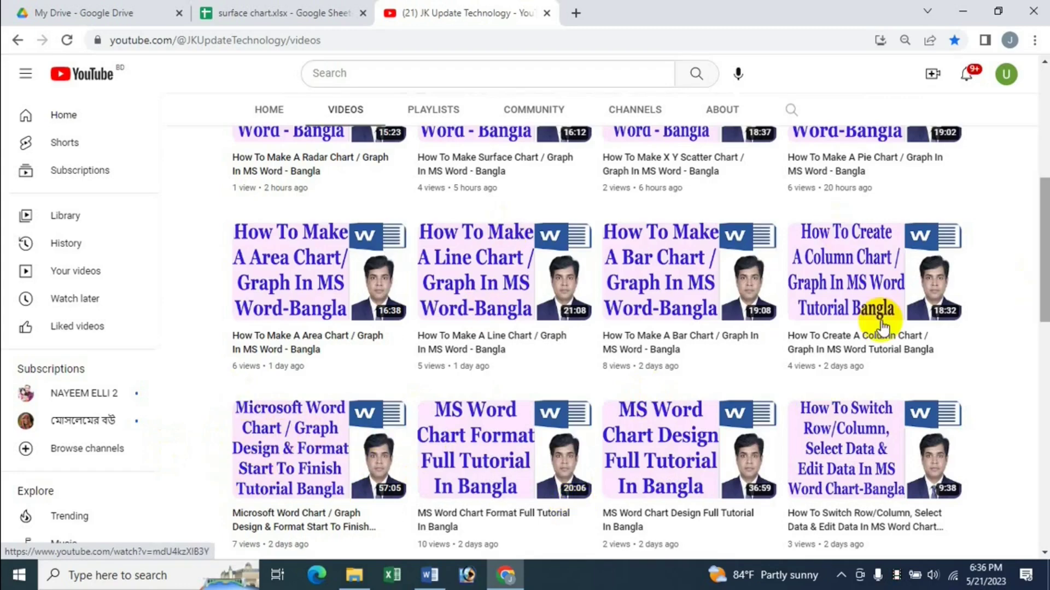
{"action": "left_click", "coordinate": [430, 576]}
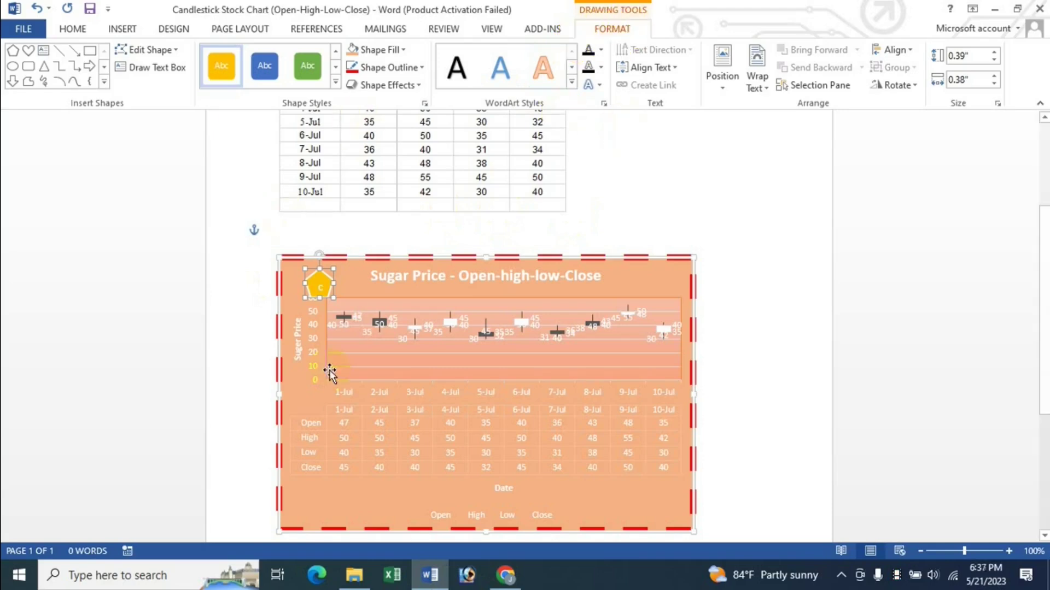
Select the sugar price chart and review its Chart Tools Design and Format options
{"action": "left_click", "coordinate": [522, 271]}
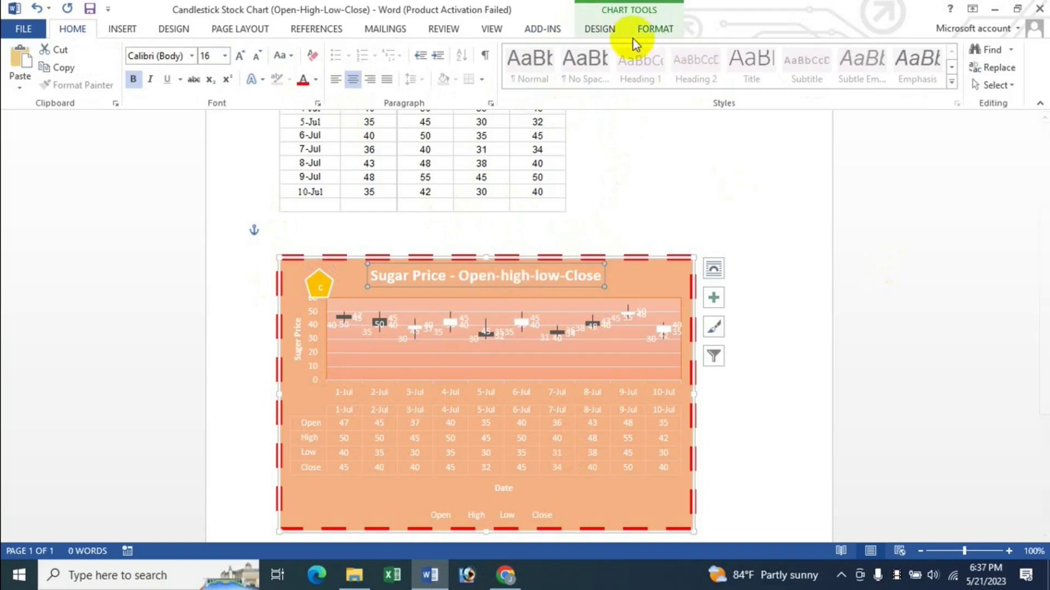
{"action": "left_click", "coordinate": [591, 34]}
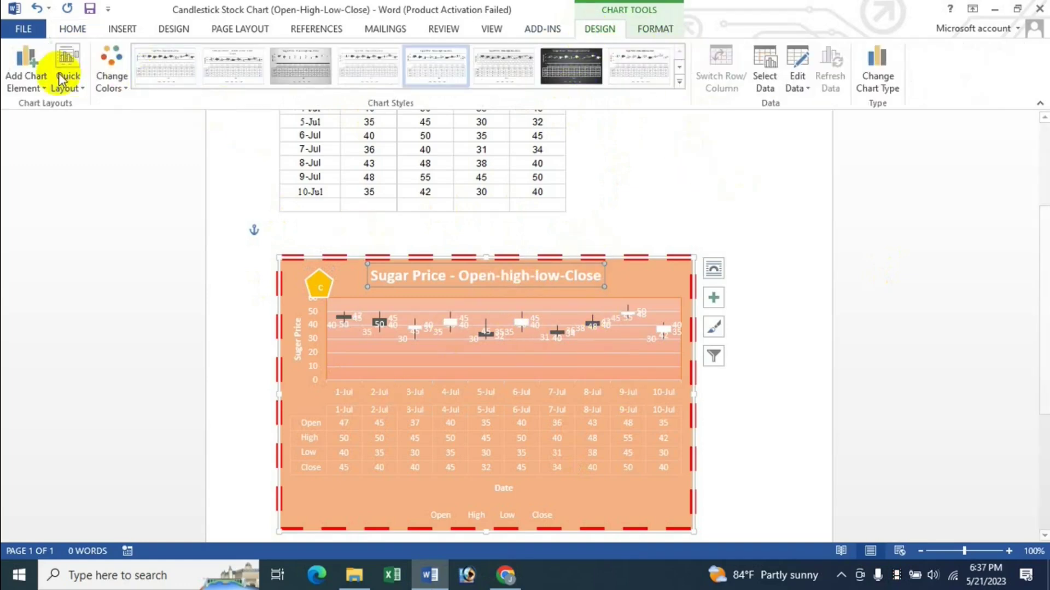
{"action": "left_click", "coordinate": [654, 28]}
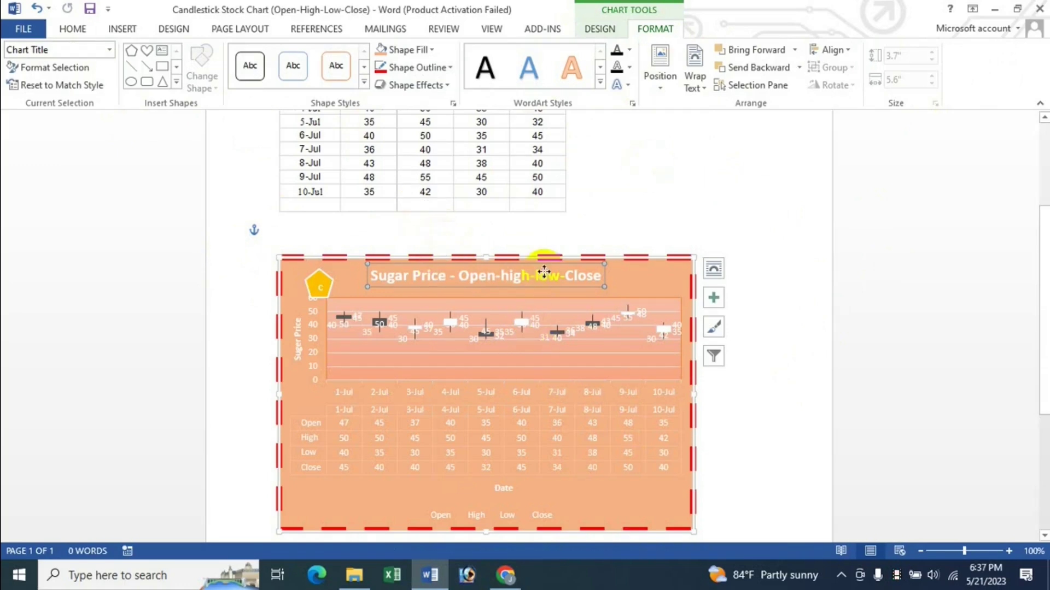
Scroll the Word page, then bring the YouTube channel's Videos page to the front
{"action": "scroll", "coordinate": [649, 286], "scroll_direction": "up", "scroll_amount": 2}
{"action": "scroll", "coordinate": [649, 286], "scroll_direction": "up", "scroll_amount": 1}
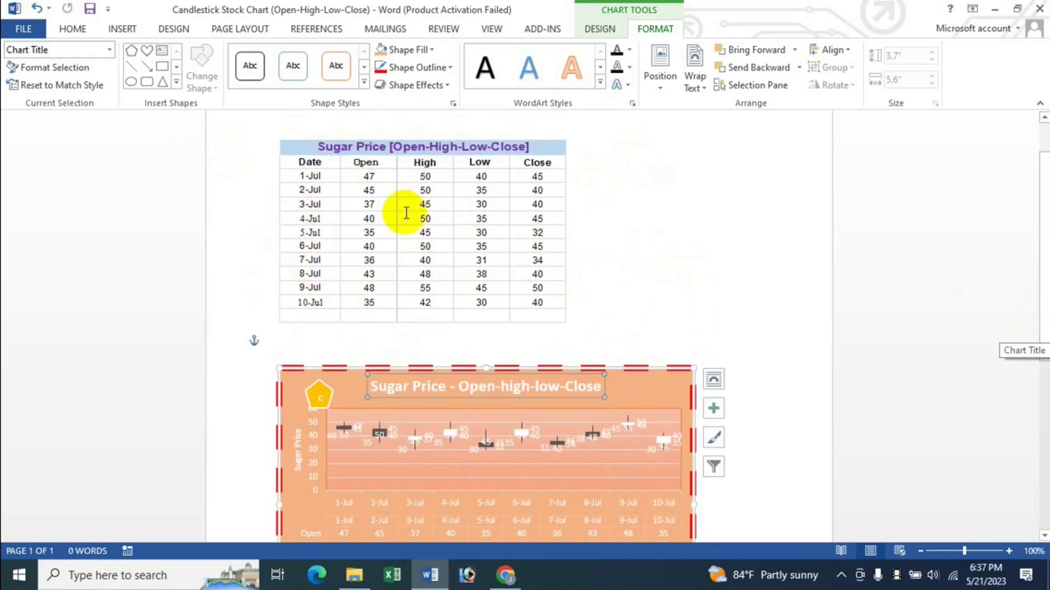
{"action": "scroll", "coordinate": [624, 239], "scroll_direction": "down", "scroll_amount": 1}
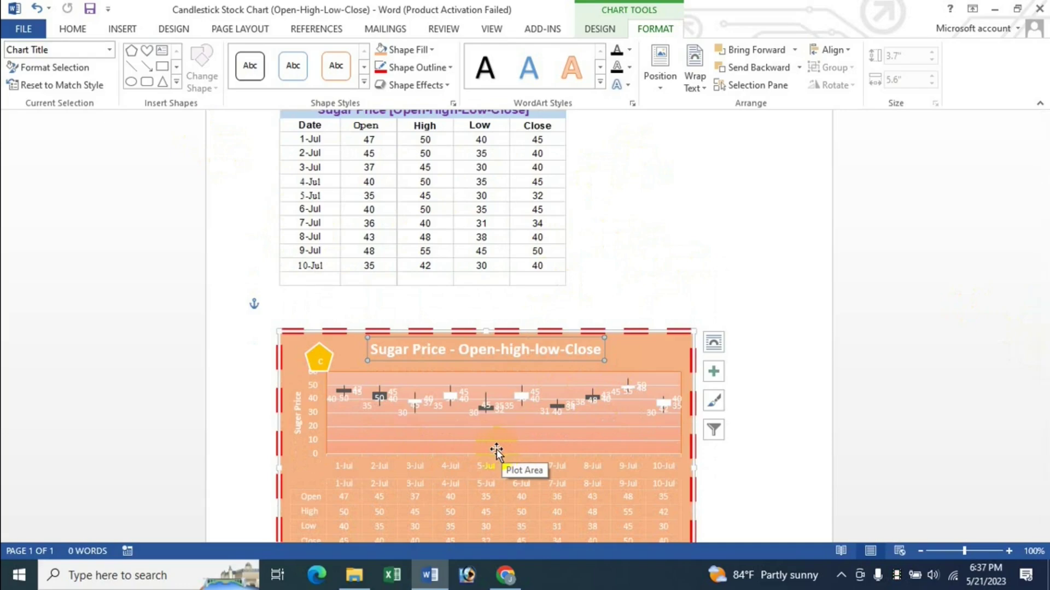
{"action": "left_click", "coordinate": [505, 575]}
{"action": "scroll", "coordinate": [617, 239], "scroll_direction": "up", "scroll_amount": 7}
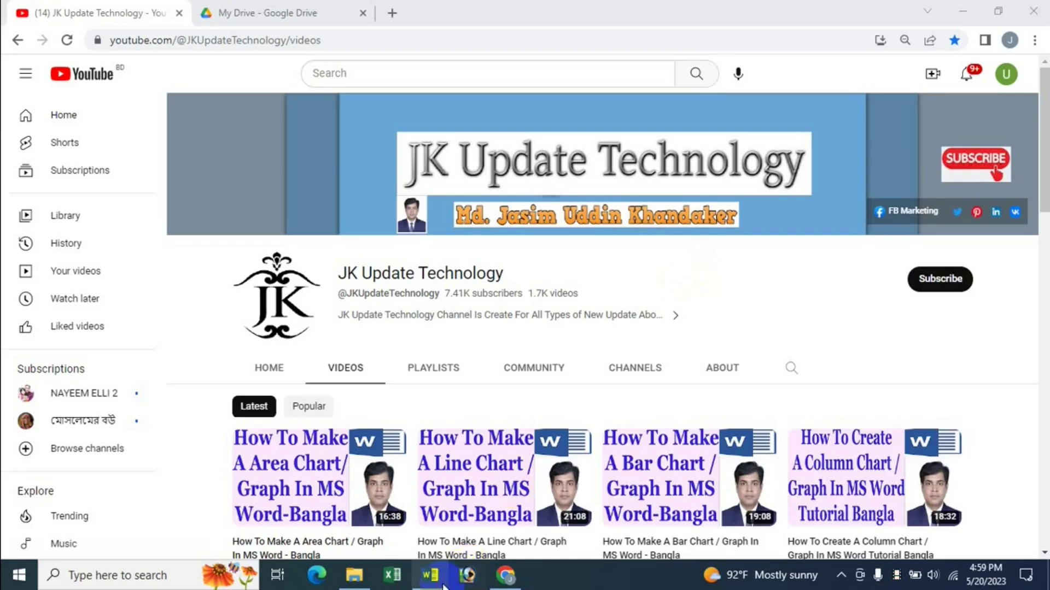
Switch to the Surface Chart Word document with its 10–50 by 0.1–0.9 data table
{"action": "left_click", "coordinate": [430, 574]}
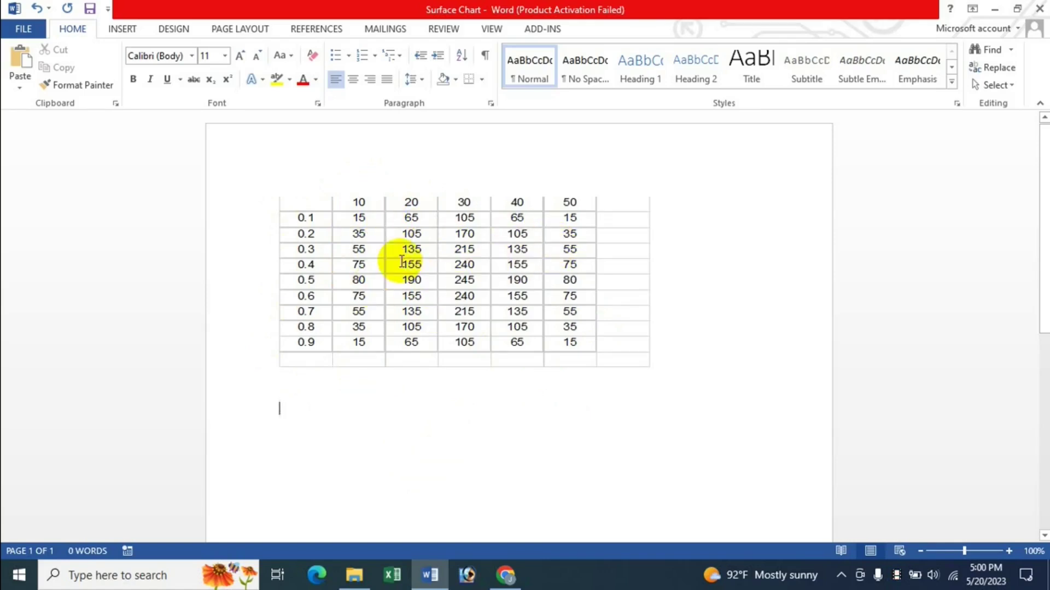
Copy the embedded worksheet's A1:F10 table, then exit worksheet editing
{"action": "left_click", "coordinate": [394, 229]}
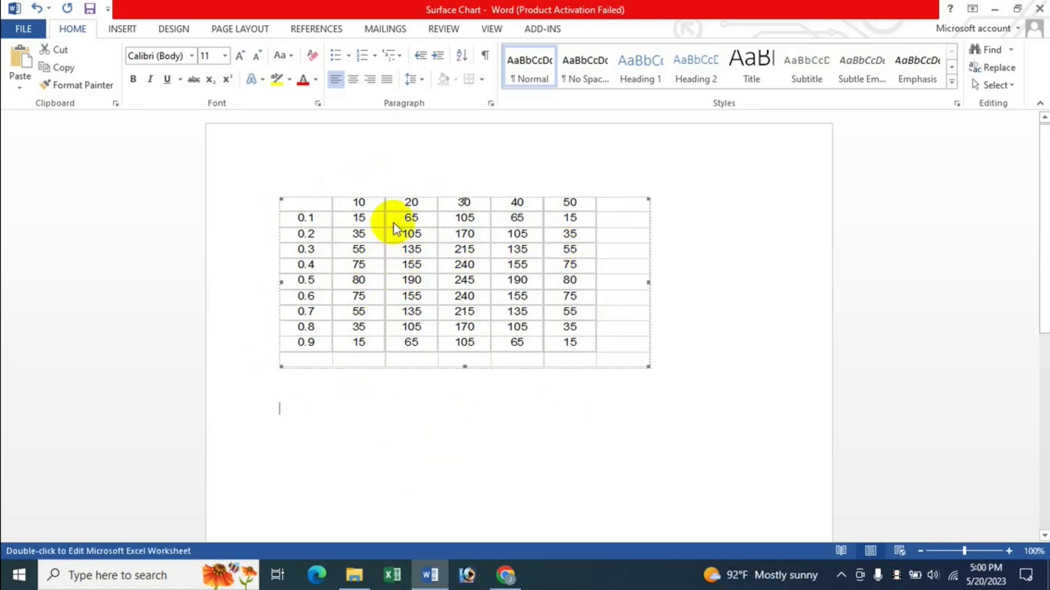
{"action": "double_click", "coordinate": [395, 223]}
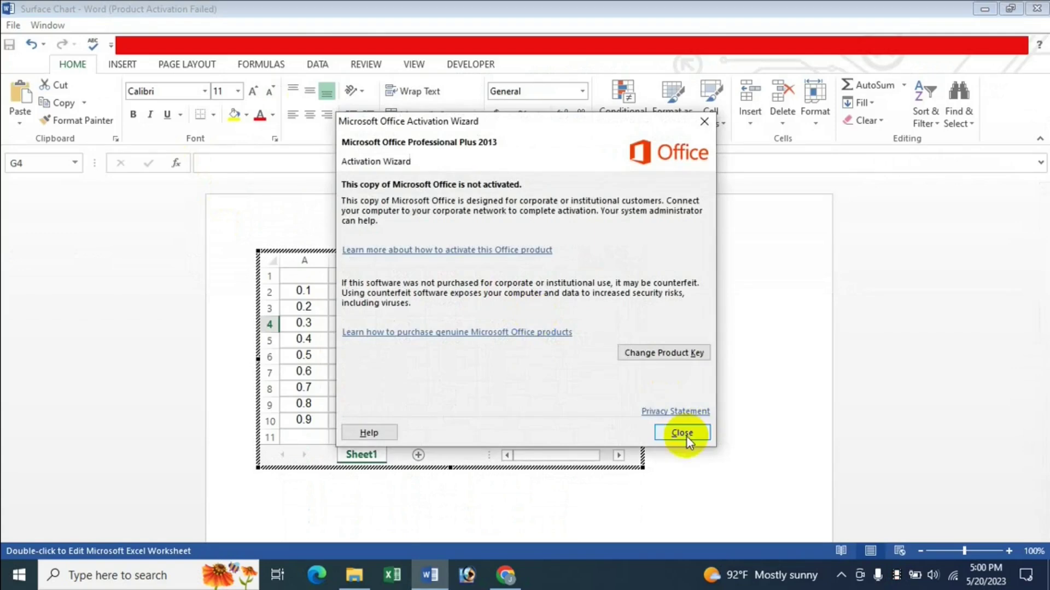
{"action": "left_click", "coordinate": [682, 433]}
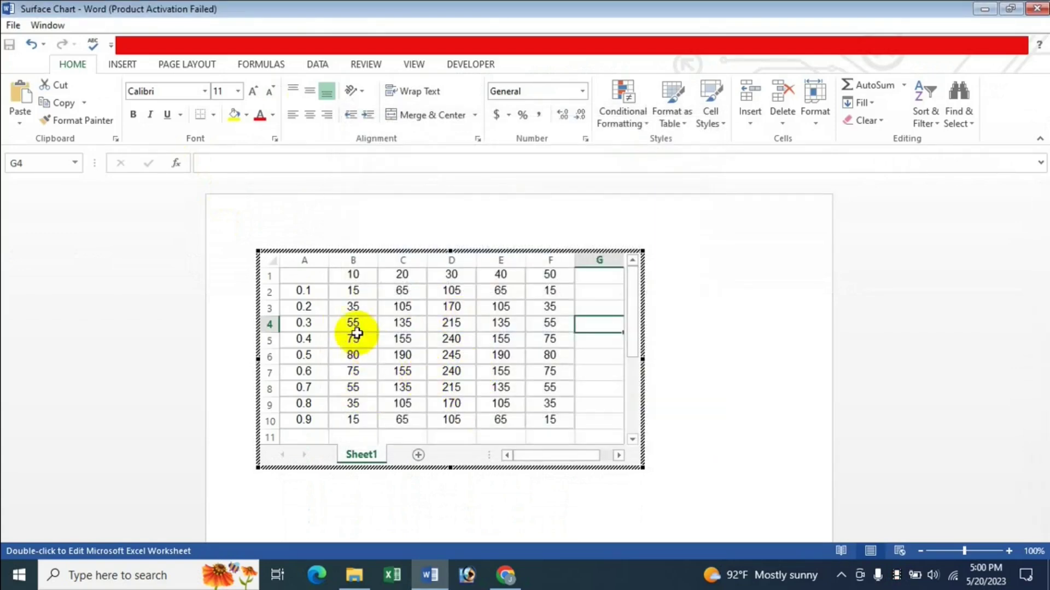
{"action": "left_click", "coordinate": [309, 274]}
{"action": "left_click_drag", "start_coordinate": [329, 284], "coordinate": [536, 419]}
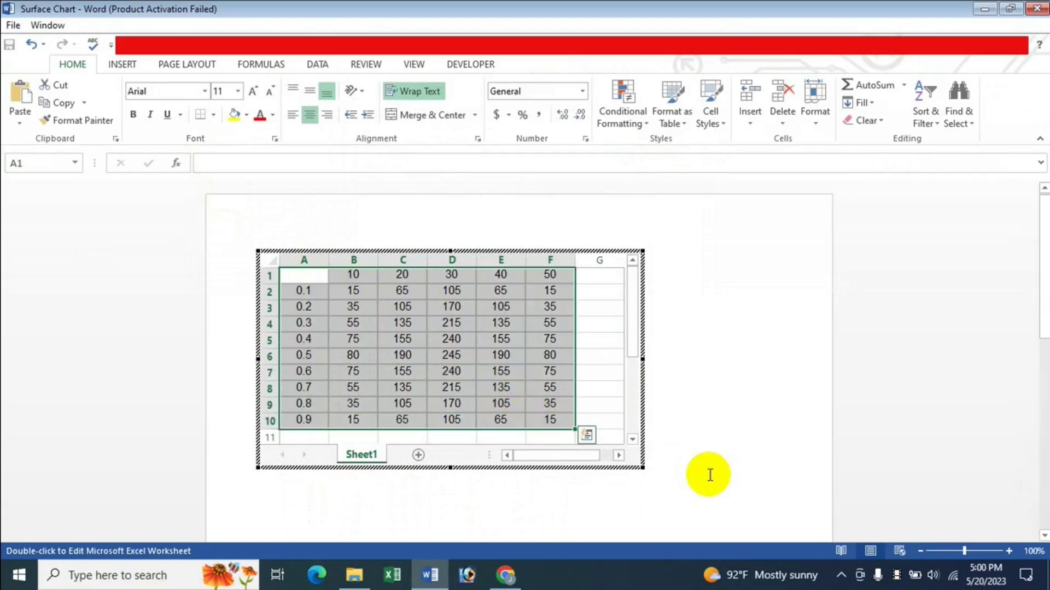
{"action": "key", "text": "ctrl+q"}
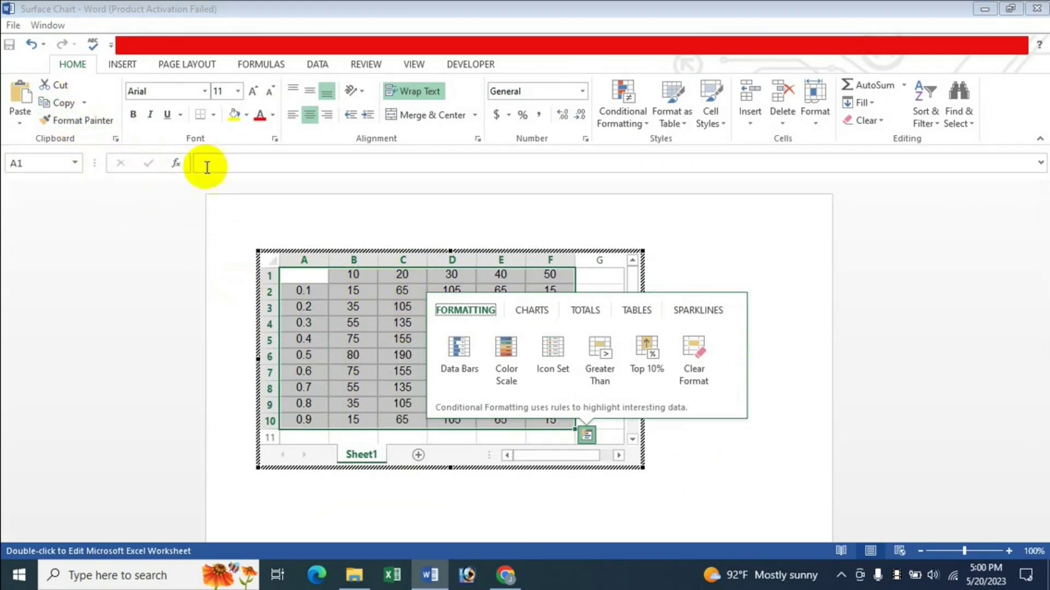
{"action": "left_click", "coordinate": [358, 504]}
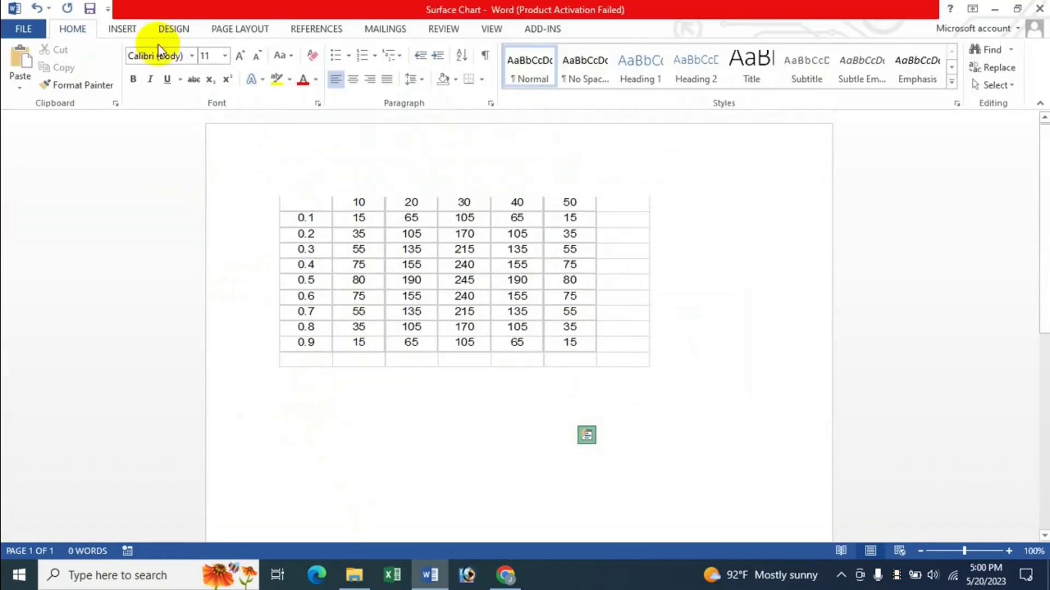
Pick the 3-D Surface type in the Insert Chart dialog, then switch to the YouTube page
{"action": "left_click", "coordinate": [126, 29]}
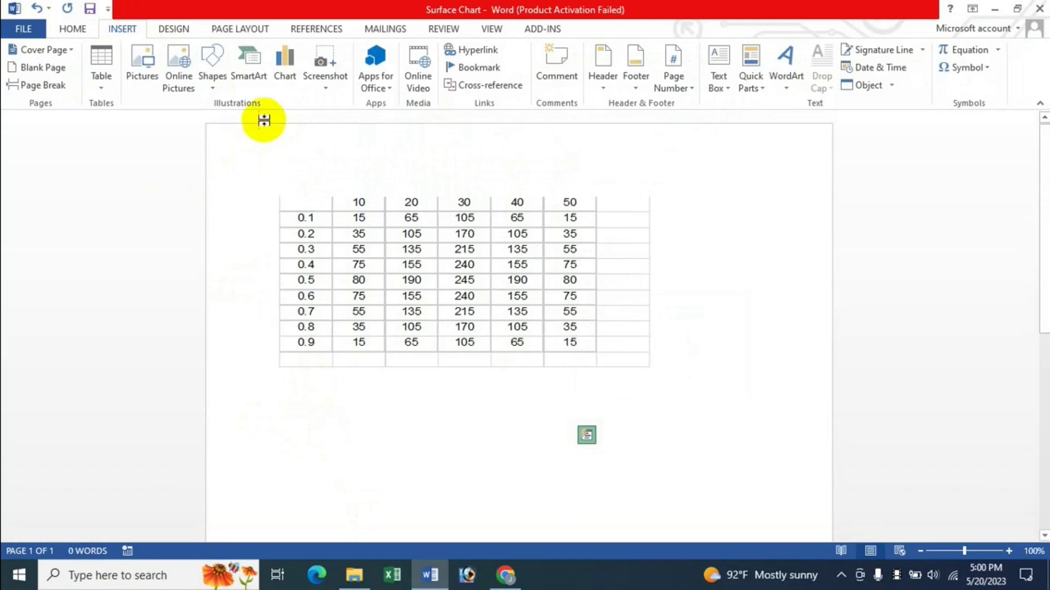
{"action": "left_click", "coordinate": [284, 77]}
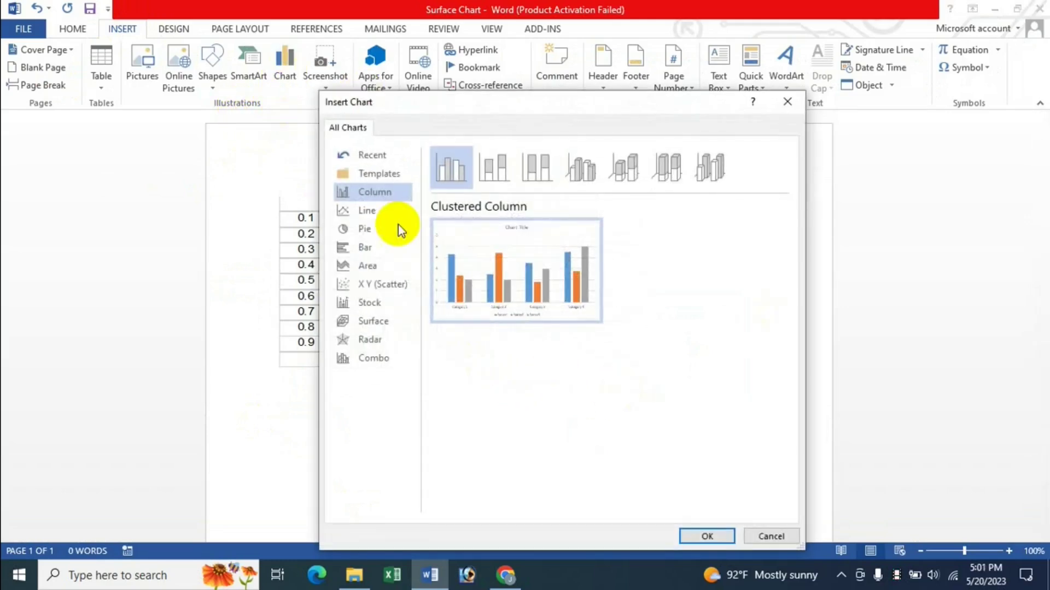
{"action": "left_click", "coordinate": [380, 323]}
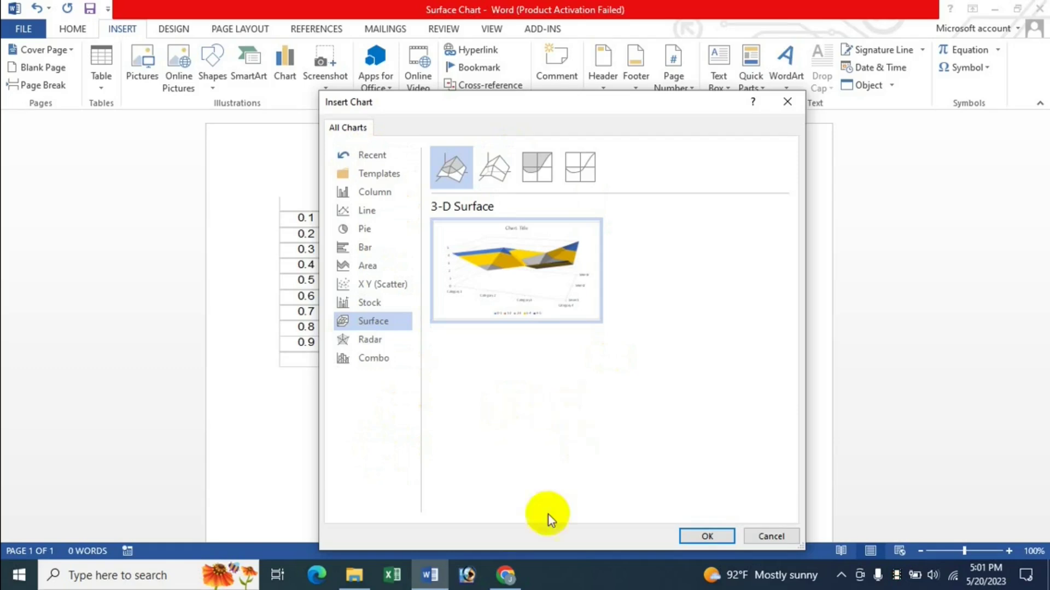
{"action": "left_click", "coordinate": [505, 575]}
{"action": "scroll", "coordinate": [707, 346], "scroll_direction": "down", "scroll_amount": 3}
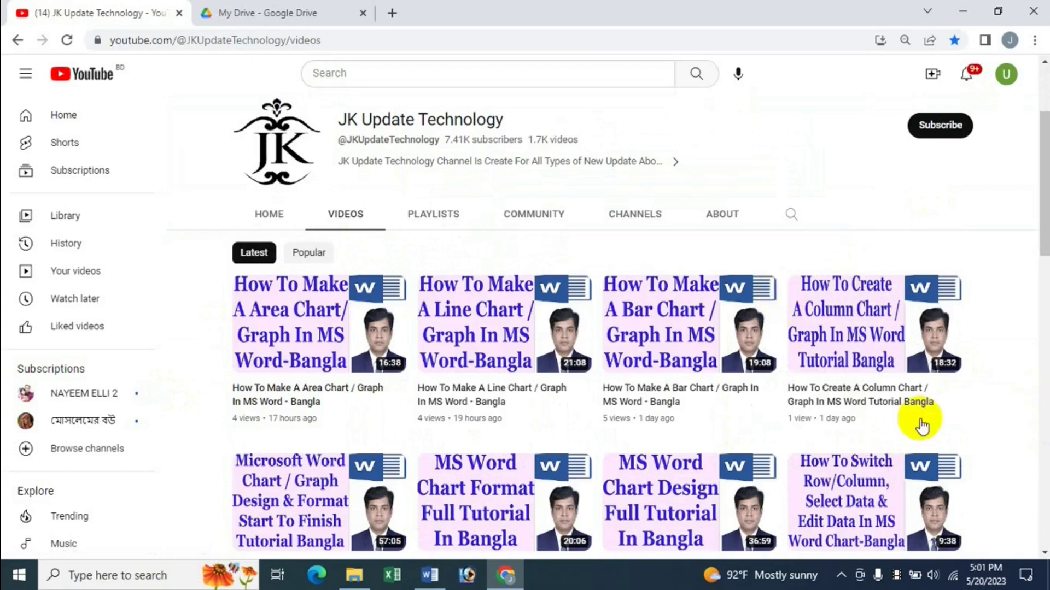
Scroll through the channel's video list, then return to Word's Insert Chart dialog
{"action": "scroll", "coordinate": [683, 443], "scroll_direction": "down", "scroll_amount": 3}
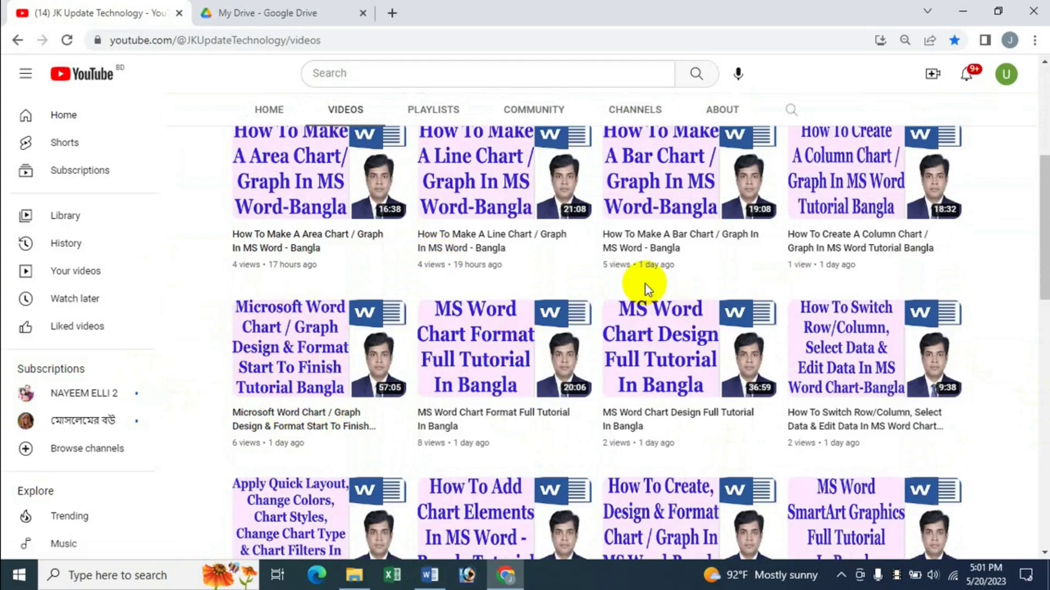
{"action": "scroll", "coordinate": [645, 284], "scroll_direction": "up", "scroll_amount": 4}
{"action": "scroll", "coordinate": [651, 293], "scroll_direction": "down", "scroll_amount": 3}
{"action": "scroll", "coordinate": [596, 212], "scroll_direction": "up", "scroll_amount": 3}
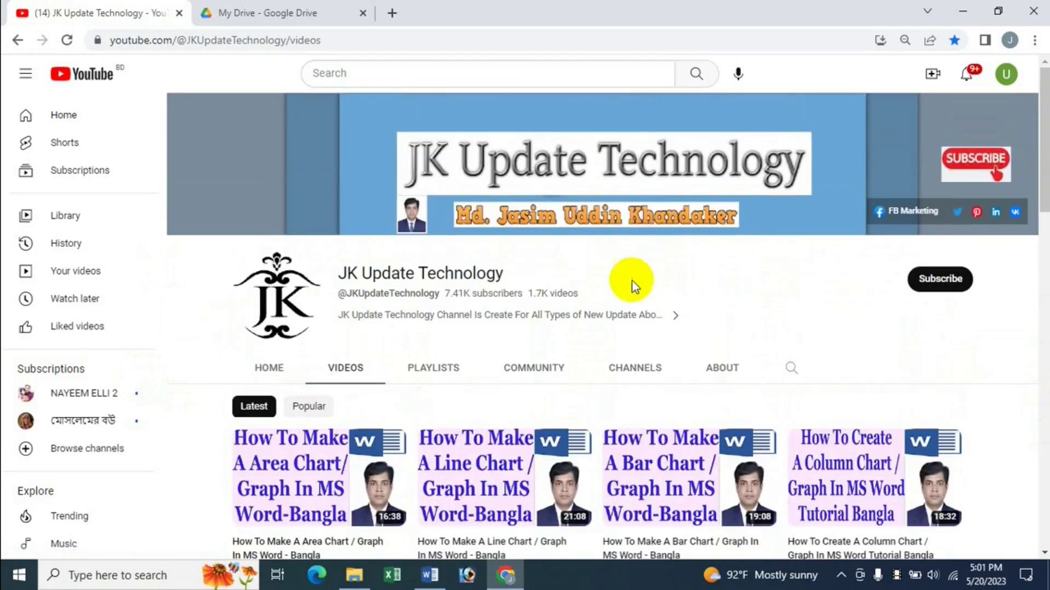
{"action": "left_click", "coordinate": [432, 574]}
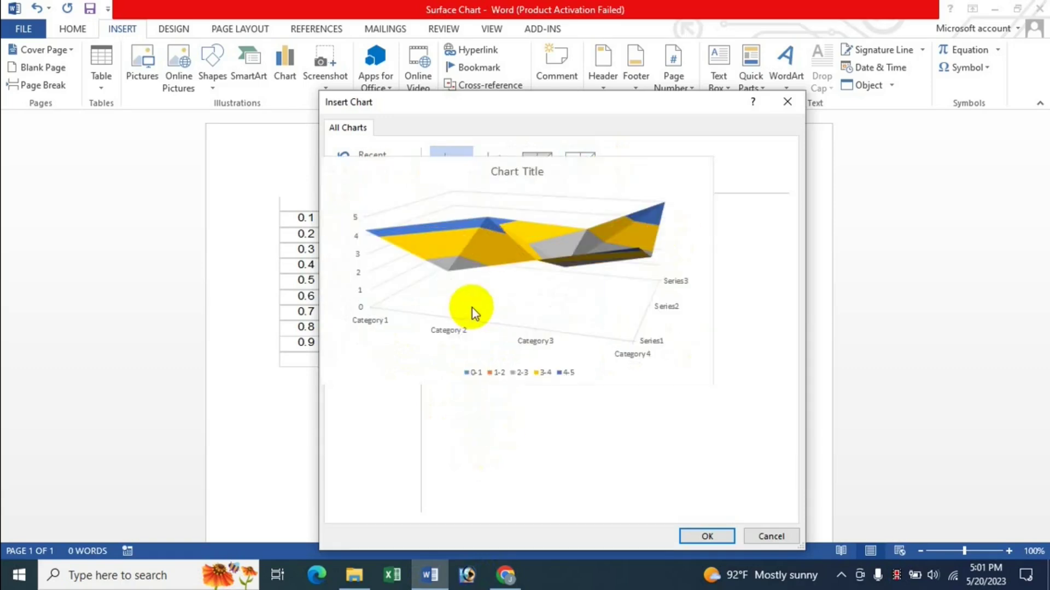
Insert the 3-D Surface chart and delete its sample data in A1:D5
{"action": "left_click", "coordinate": [696, 537]}
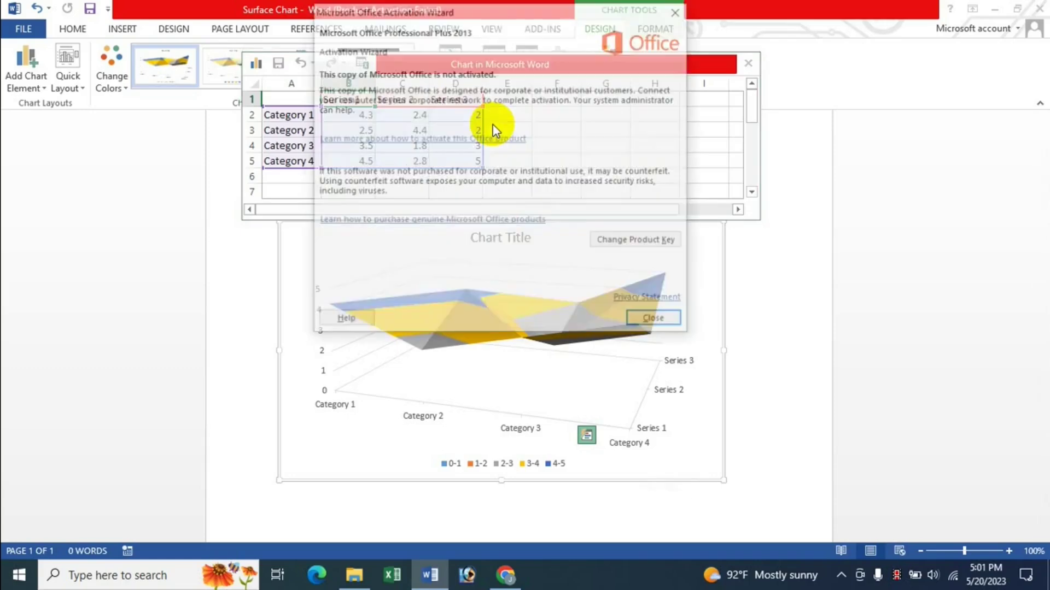
{"action": "left_click", "coordinate": [646, 323]}
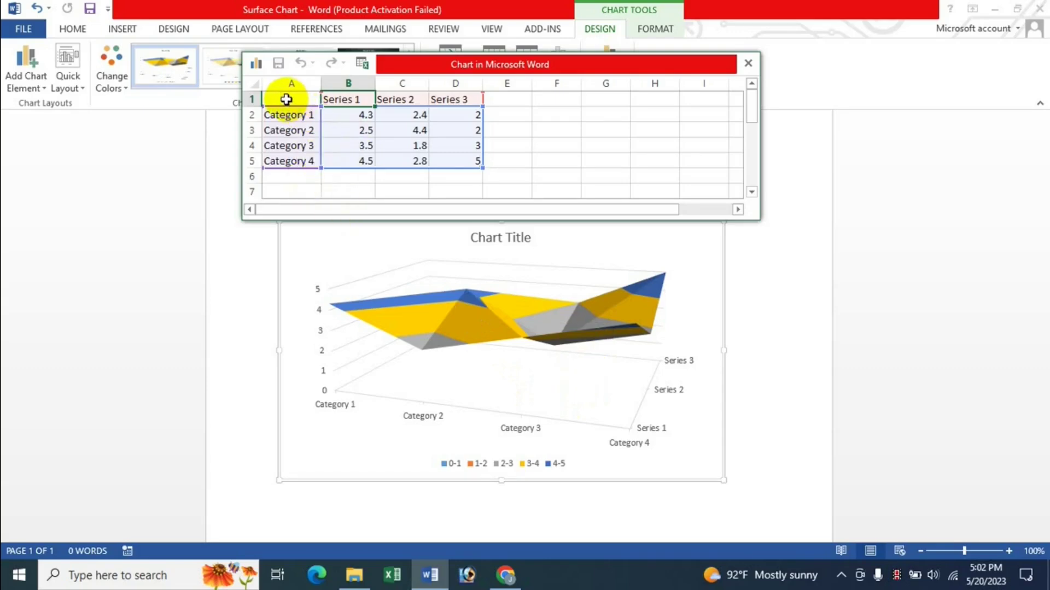
{"action": "left_click_drag", "start_coordinate": [286, 99], "coordinate": [476, 160]}
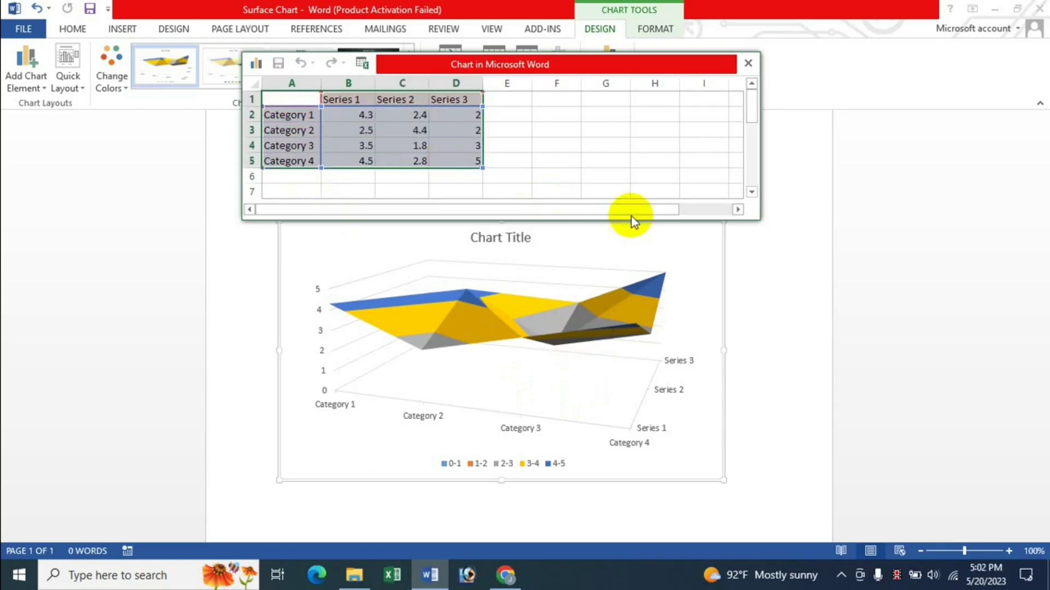
{"action": "key", "text": "Delete"}
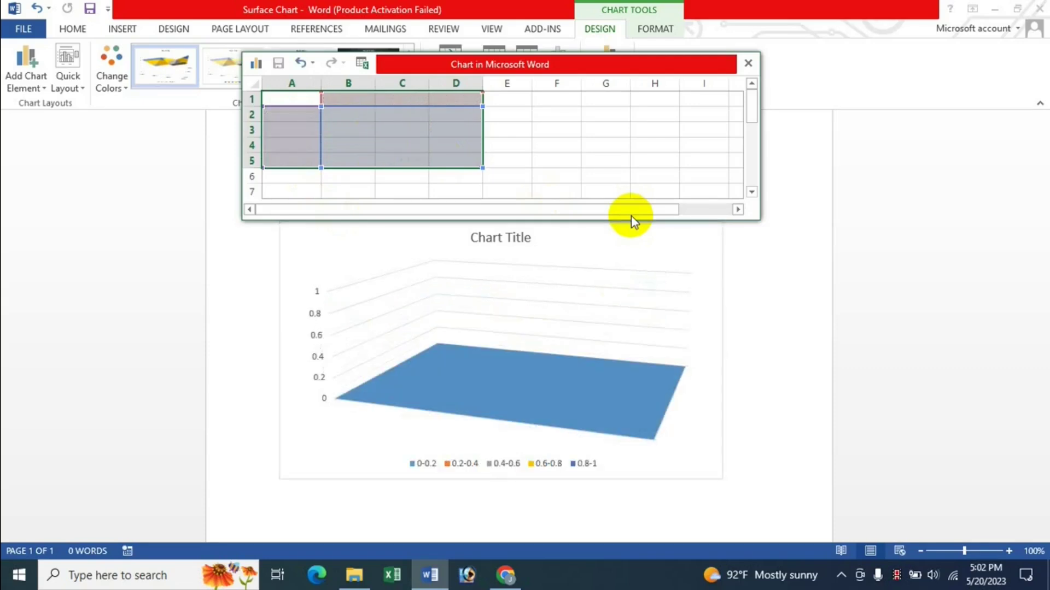
{"action": "left_click", "coordinate": [379, 129]}
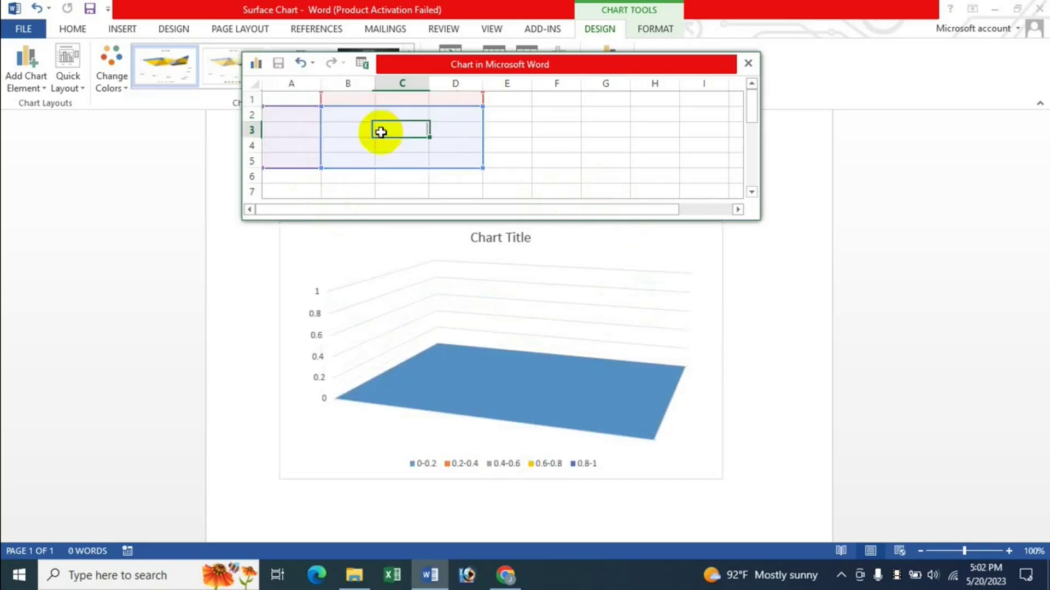
Paste the copied table at A1 of the chart data and extend the range to A1:F10
{"action": "left_click", "coordinate": [297, 99]}
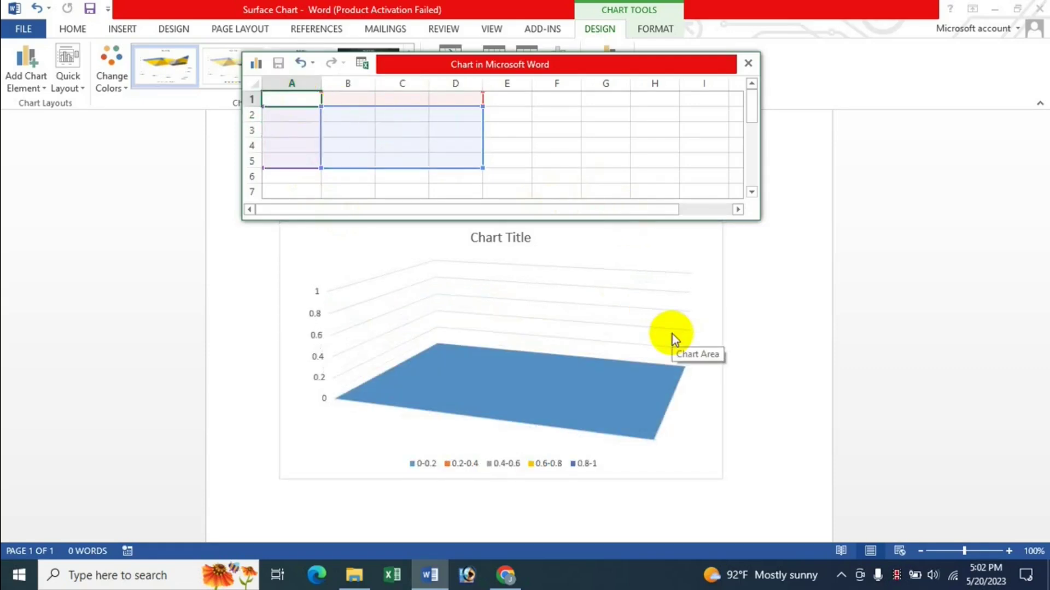
{"action": "key", "text": "ctrl+v"}
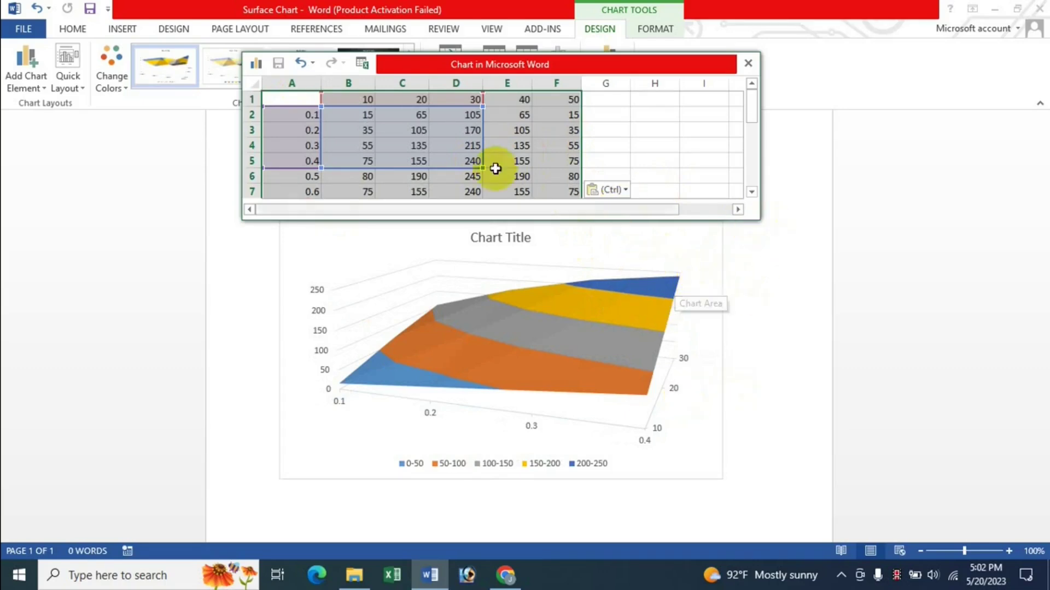
{"action": "left_click_drag", "start_coordinate": [759, 221], "coordinate": [838, 317]}
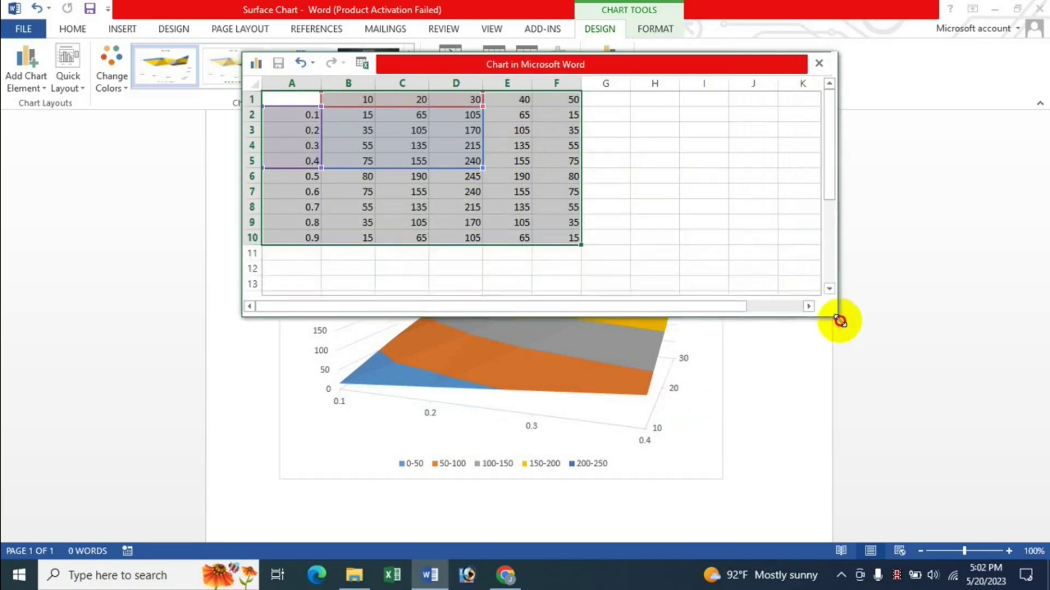
{"action": "left_click_drag", "start_coordinate": [525, 180], "coordinate": [414, 140]}
{"action": "left_click", "coordinate": [413, 142]}
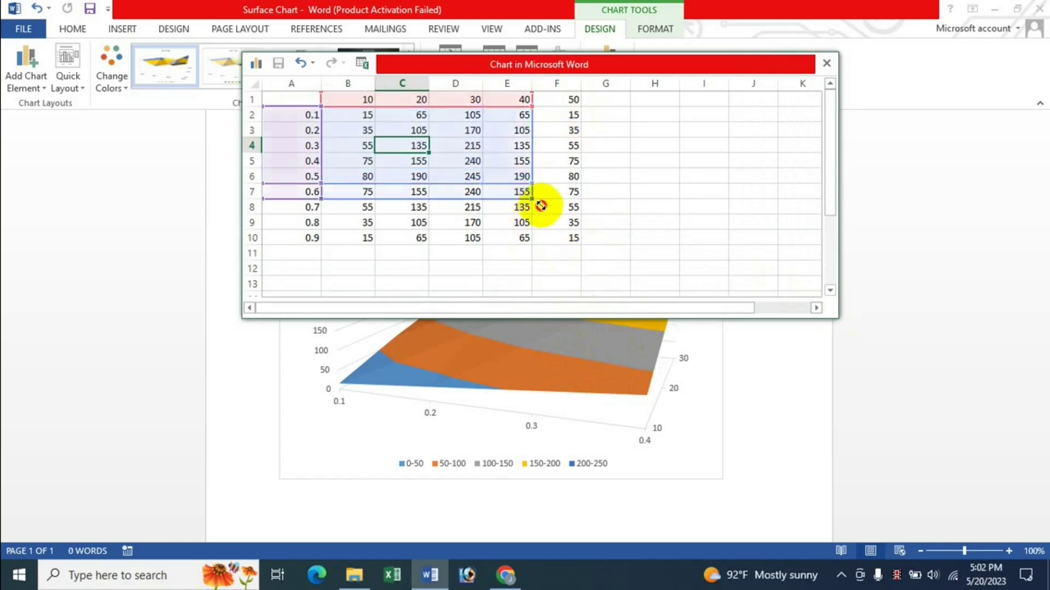
{"action": "left_click_drag", "start_coordinate": [491, 172], "coordinate": [580, 243]}
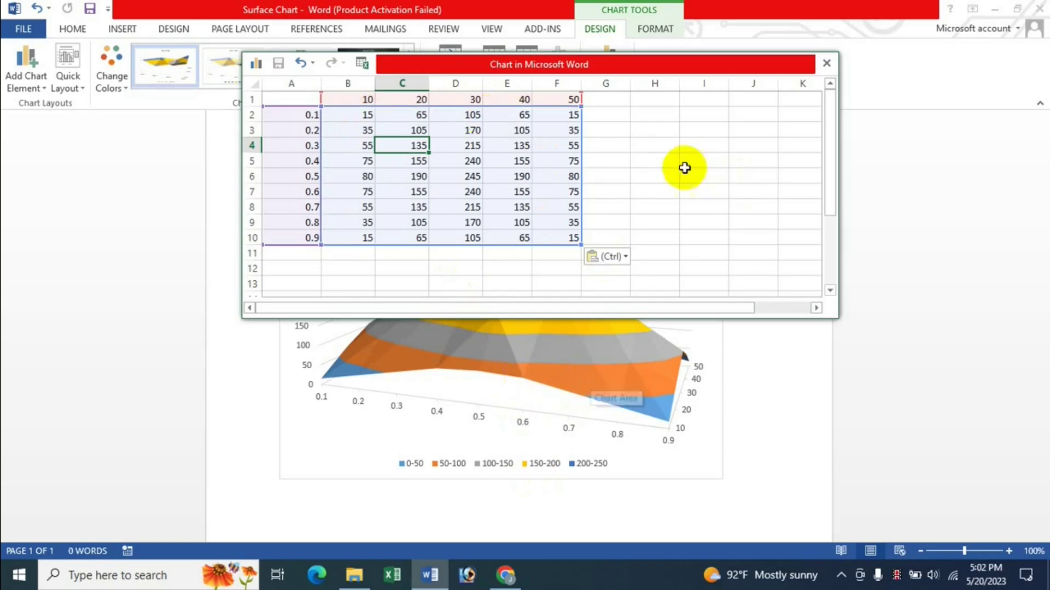
{"action": "left_click", "coordinate": [830, 64]}
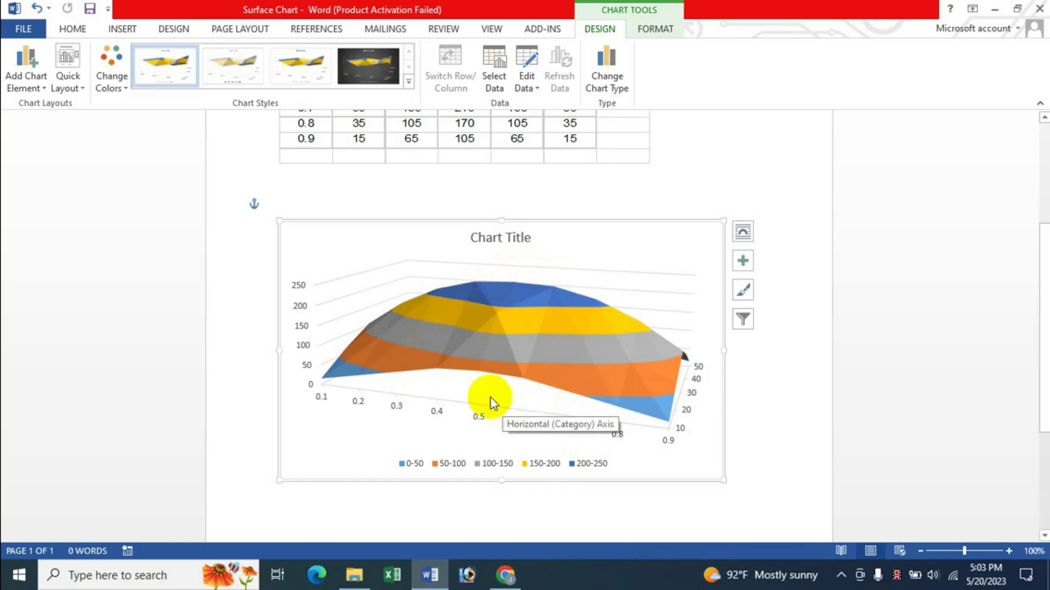
{"action": "left_click", "coordinate": [541, 333]}
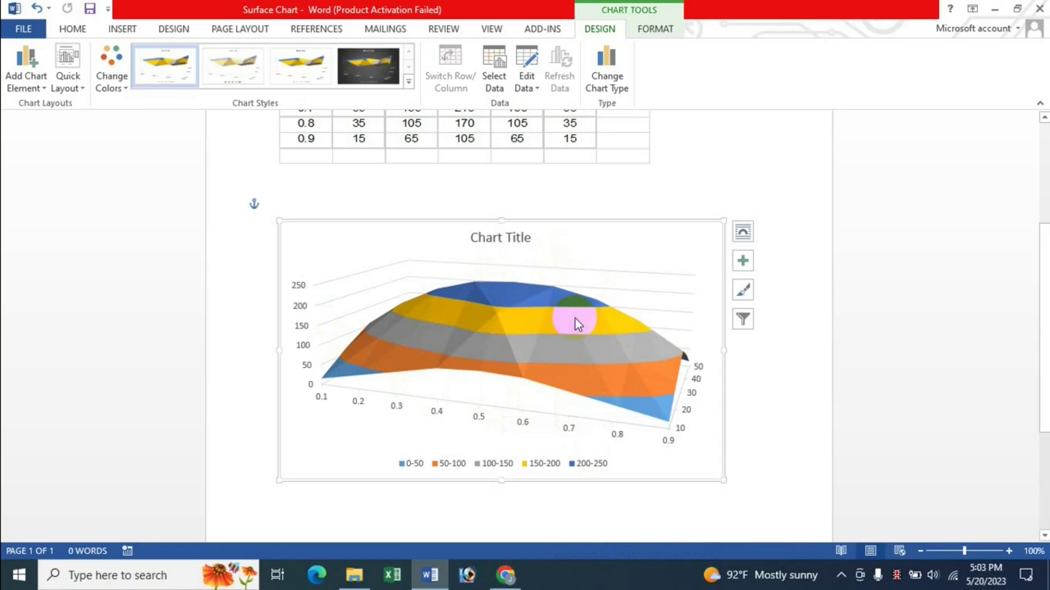
{"action": "scroll", "coordinate": [576, 319], "scroll_direction": "up", "scroll_amount": 3}
{"action": "scroll", "coordinate": [575, 319], "scroll_direction": "up", "scroll_amount": 3}
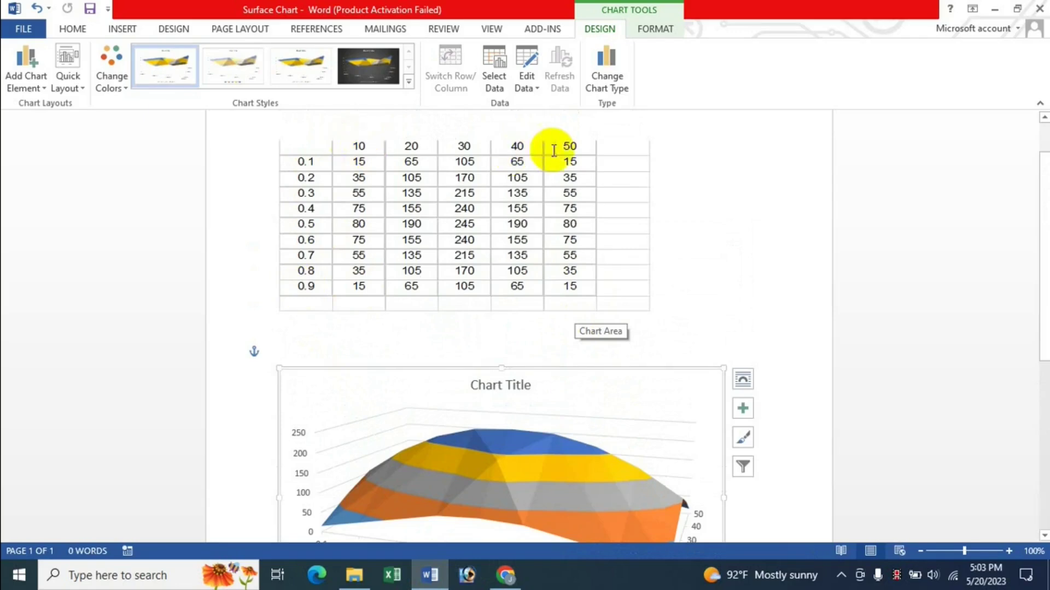
{"action": "scroll", "coordinate": [886, 278], "scroll_direction": "down", "scroll_amount": 7}
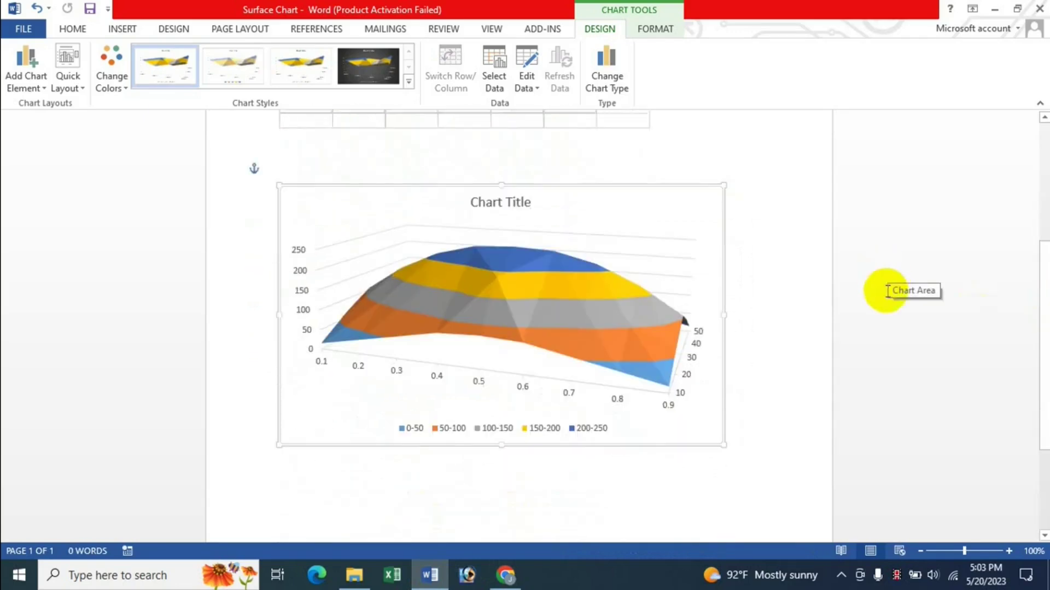
{"action": "left_click", "coordinate": [539, 406]}
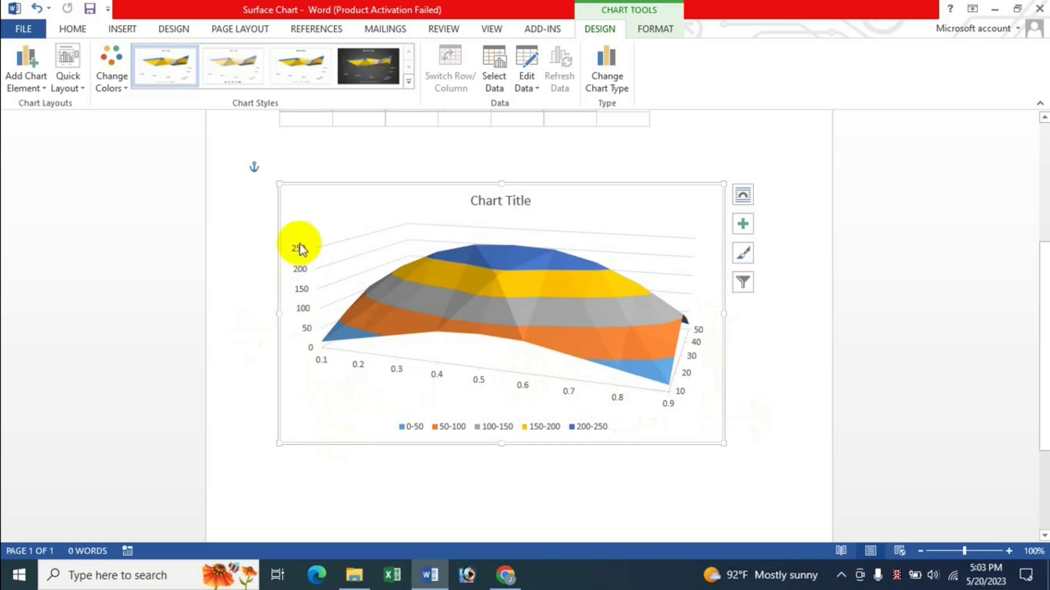
{"action": "scroll", "coordinate": [704, 300], "scroll_direction": "up", "scroll_amount": 1}
{"action": "scroll", "coordinate": [694, 301], "scroll_direction": "up", "scroll_amount": 1}
{"action": "scroll", "coordinate": [678, 301], "scroll_direction": "up", "scroll_amount": 4}
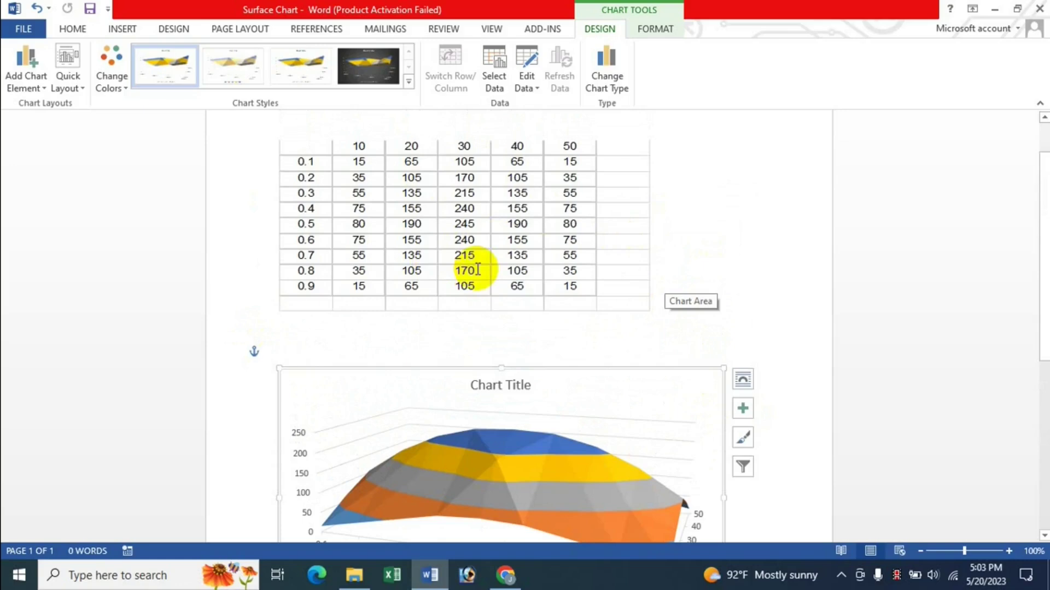
{"action": "scroll", "coordinate": [427, 397], "scroll_direction": "down", "scroll_amount": 3}
{"action": "scroll", "coordinate": [424, 392], "scroll_direction": "down", "scroll_amount": 1}
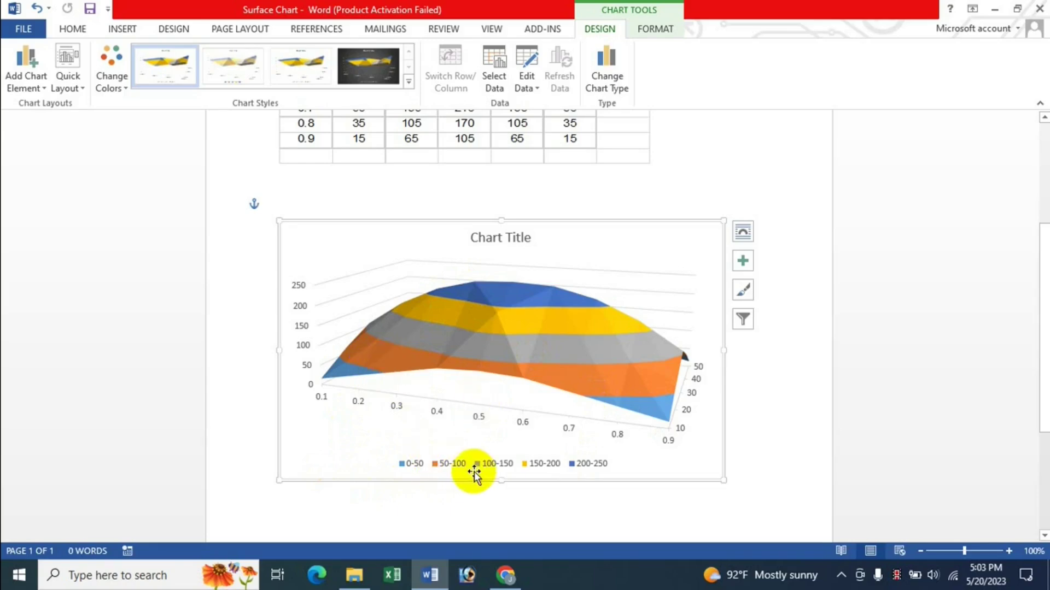
{"action": "left_click", "coordinate": [436, 361]}
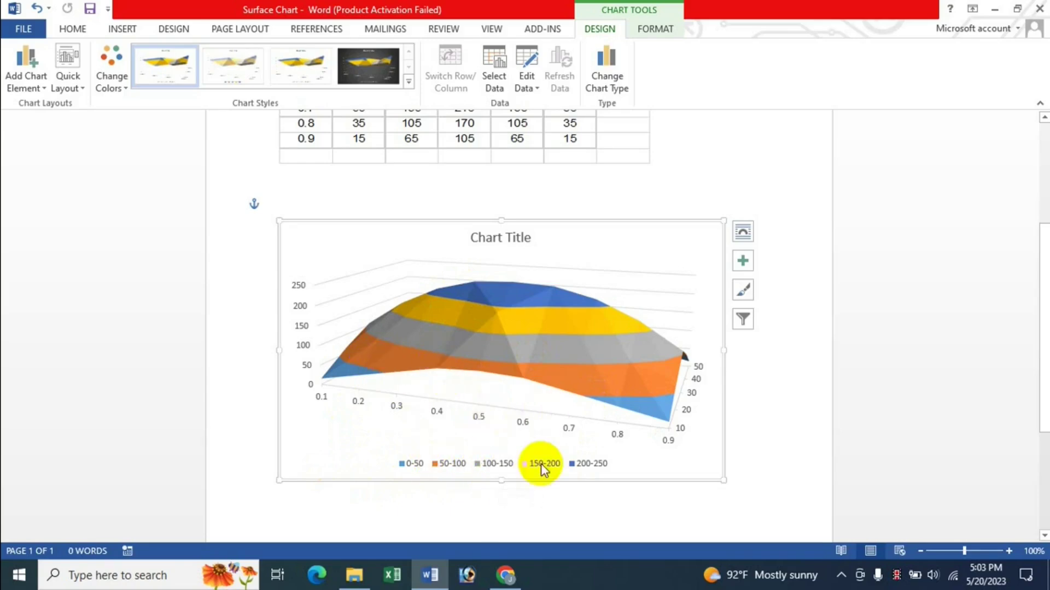
{"action": "left_click", "coordinate": [469, 319]}
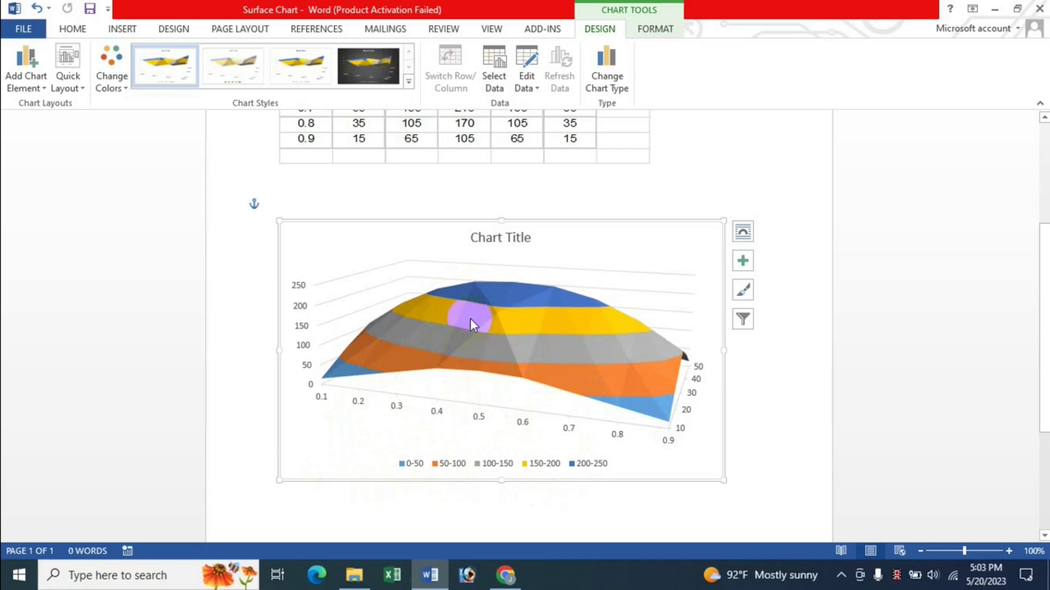
{"action": "left_click", "coordinate": [549, 307]}
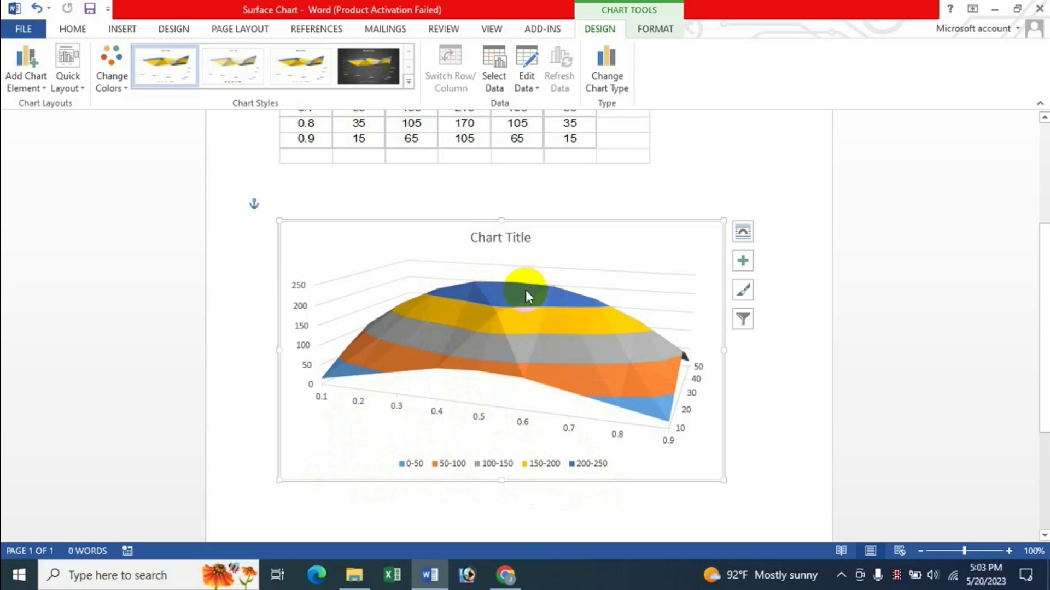
{"action": "left_click", "coordinate": [641, 362]}
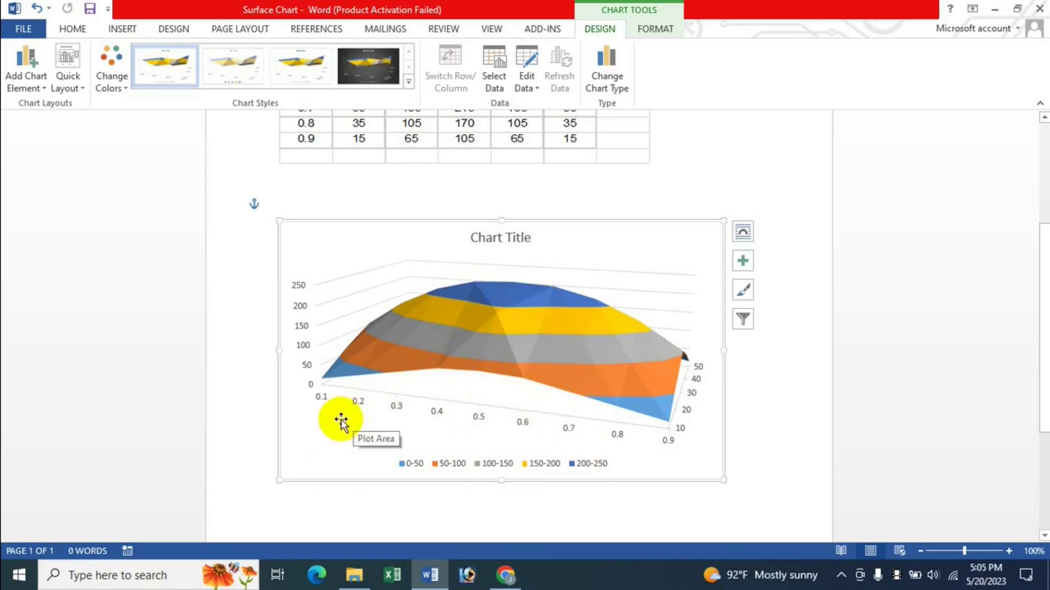
{"action": "left_click", "coordinate": [340, 369]}
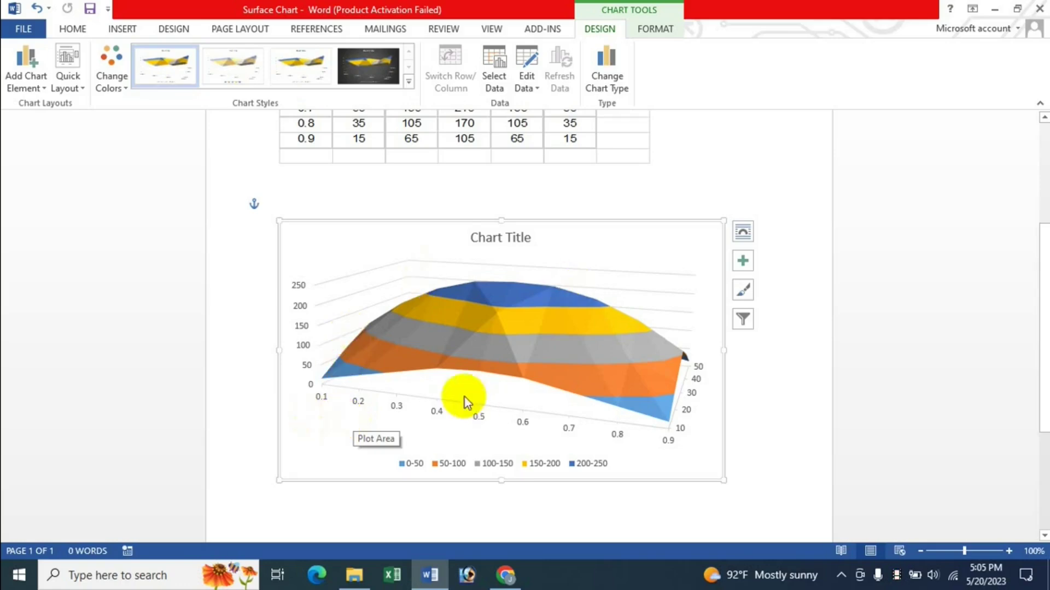
{"action": "left_click", "coordinate": [382, 327]}
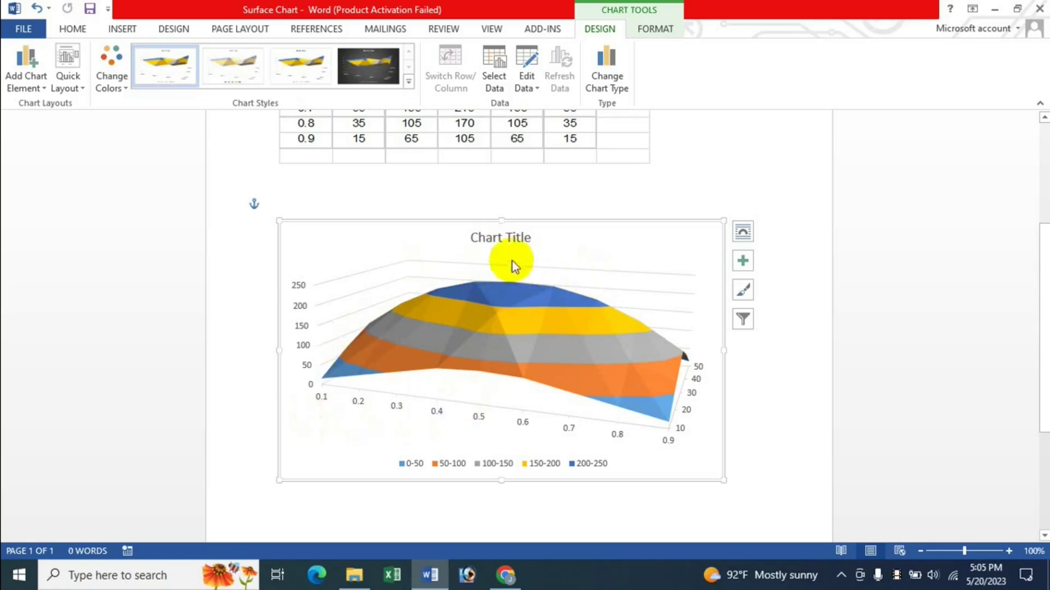
Retitle the chart 'Surface Chart' and switch the title background to a pattern fill
{"action": "left_click", "coordinate": [501, 239]}
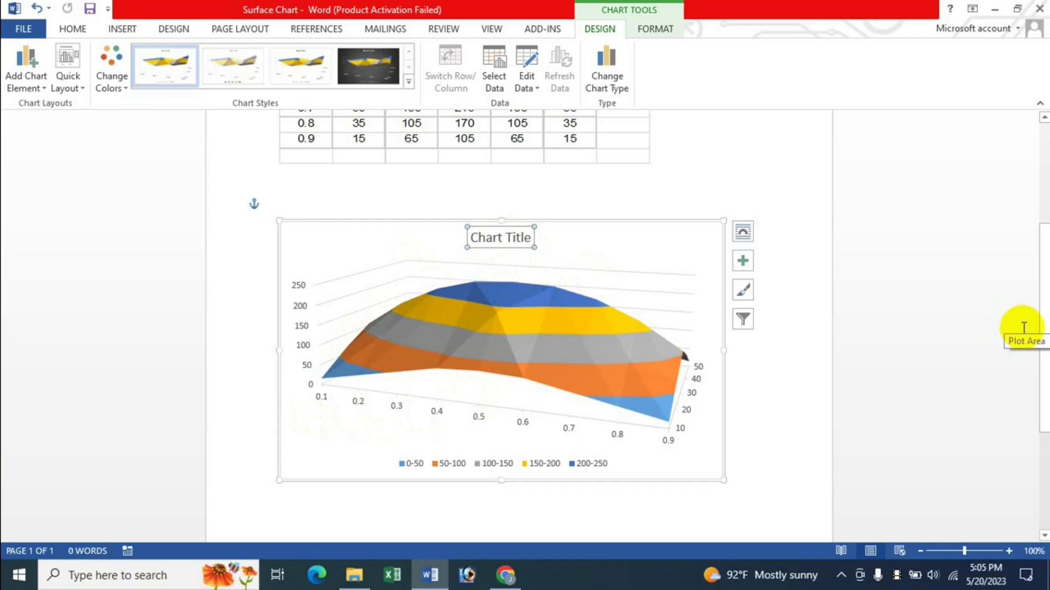
{"action": "type", "text": "su"}
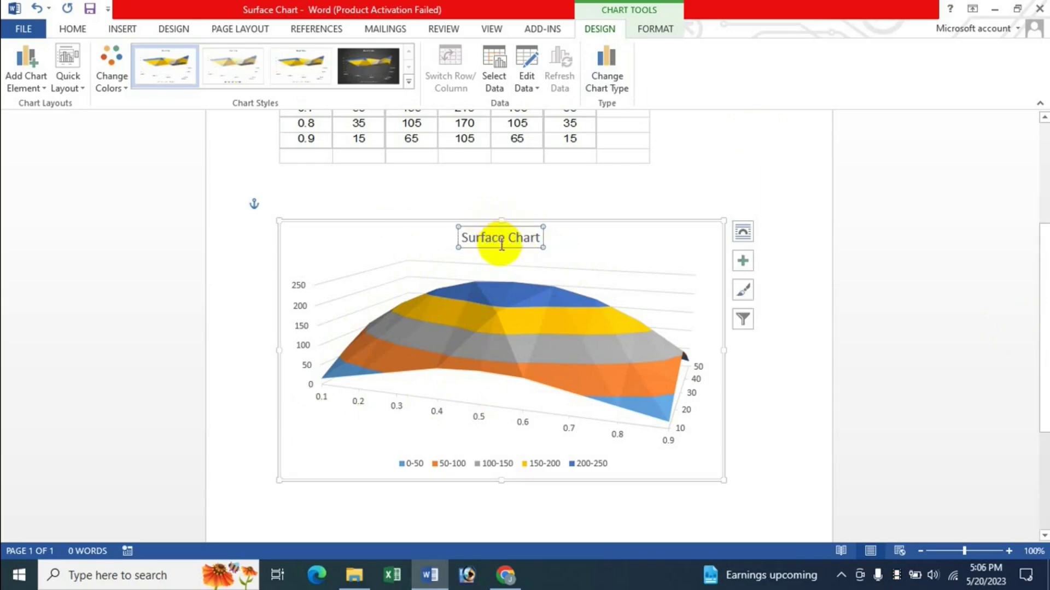
{"action": "double_click", "coordinate": [509, 228]}
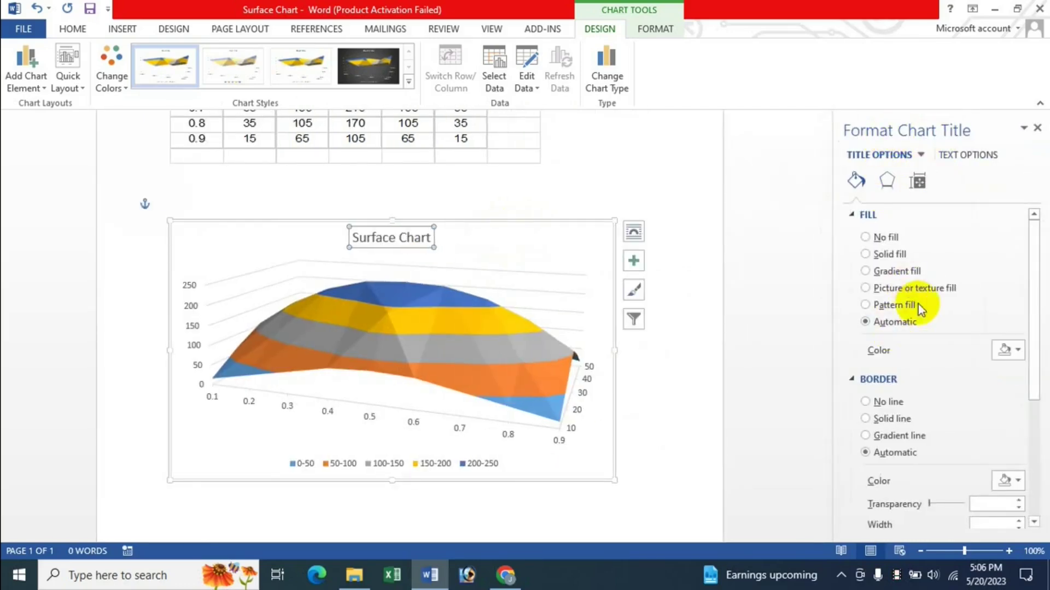
{"action": "left_click", "coordinate": [881, 271]}
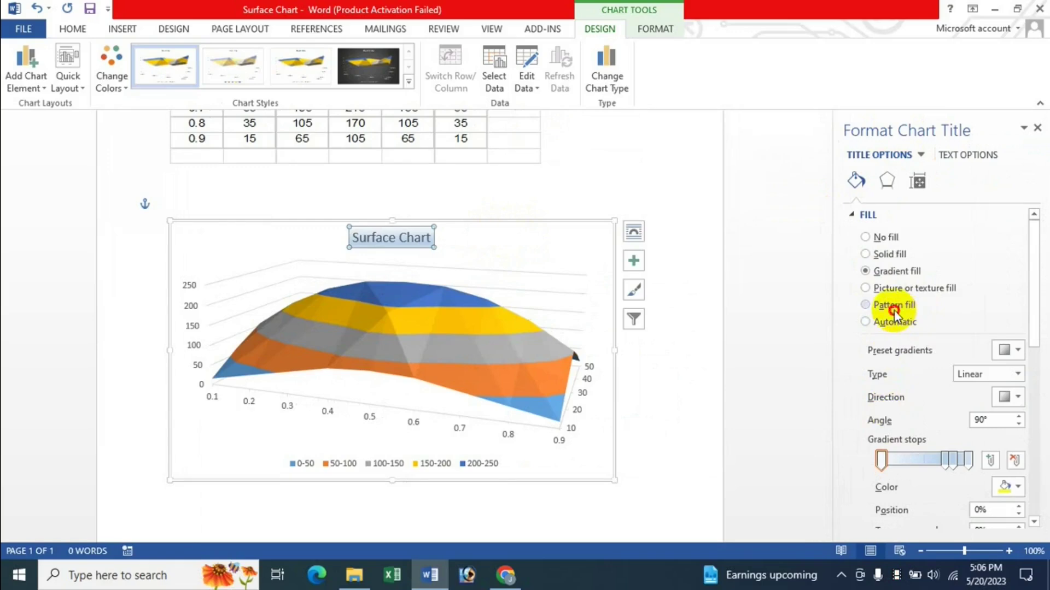
{"action": "left_click", "coordinate": [894, 309]}
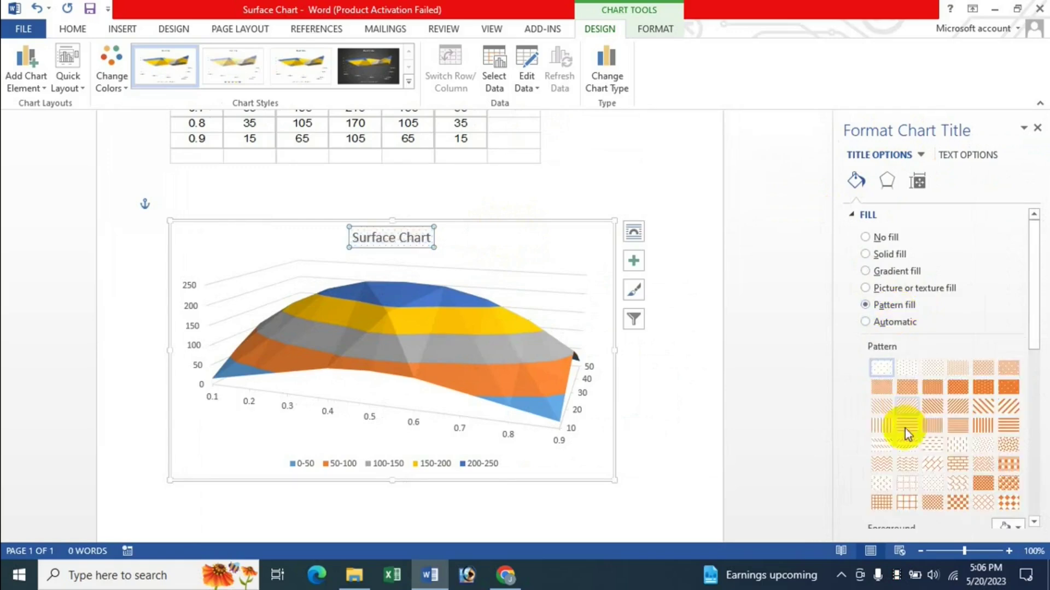
Apply an orange pattern to the title background
{"action": "left_click", "coordinate": [887, 183]}
{"action": "left_click", "coordinate": [918, 182]}
{"action": "left_click", "coordinate": [856, 181]}
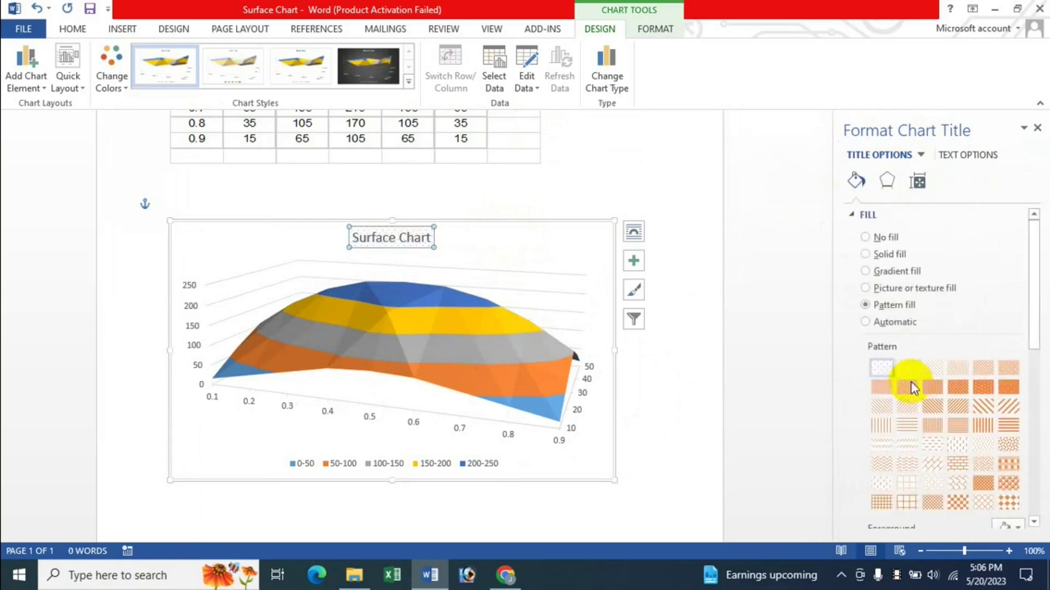
{"action": "left_click", "coordinate": [956, 388]}
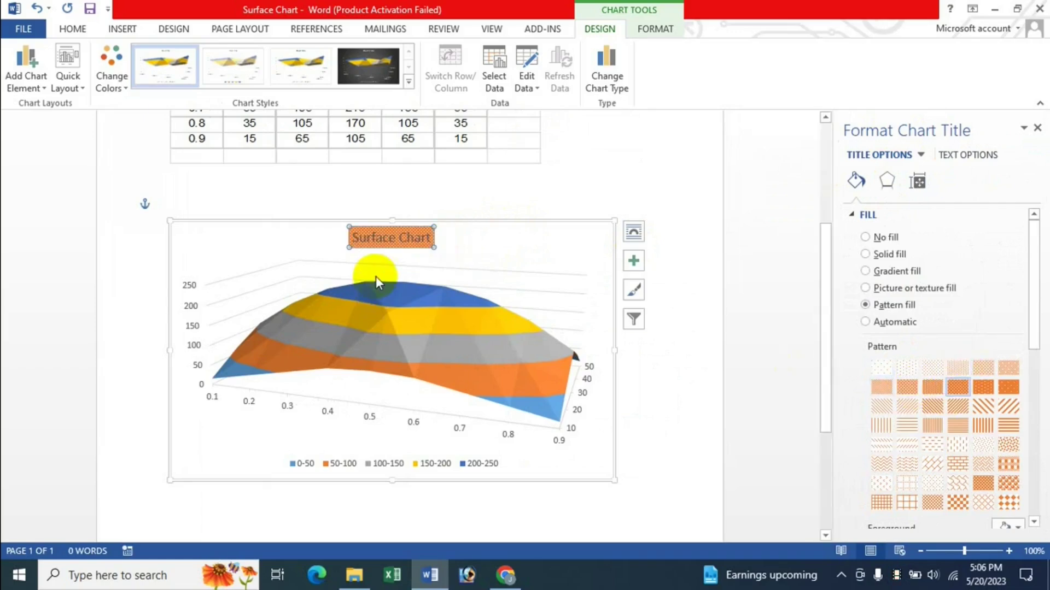
{"action": "left_click", "coordinate": [1035, 127]}
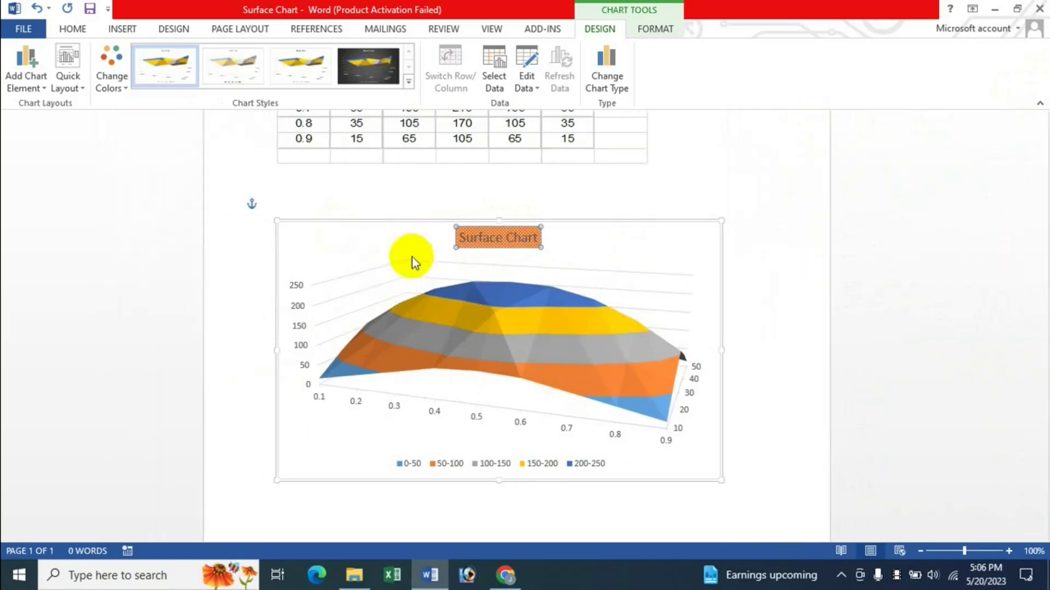
Reopen the chart title's formatting options from its shortcut menu, then close them
{"action": "right_click", "coordinate": [502, 227]}
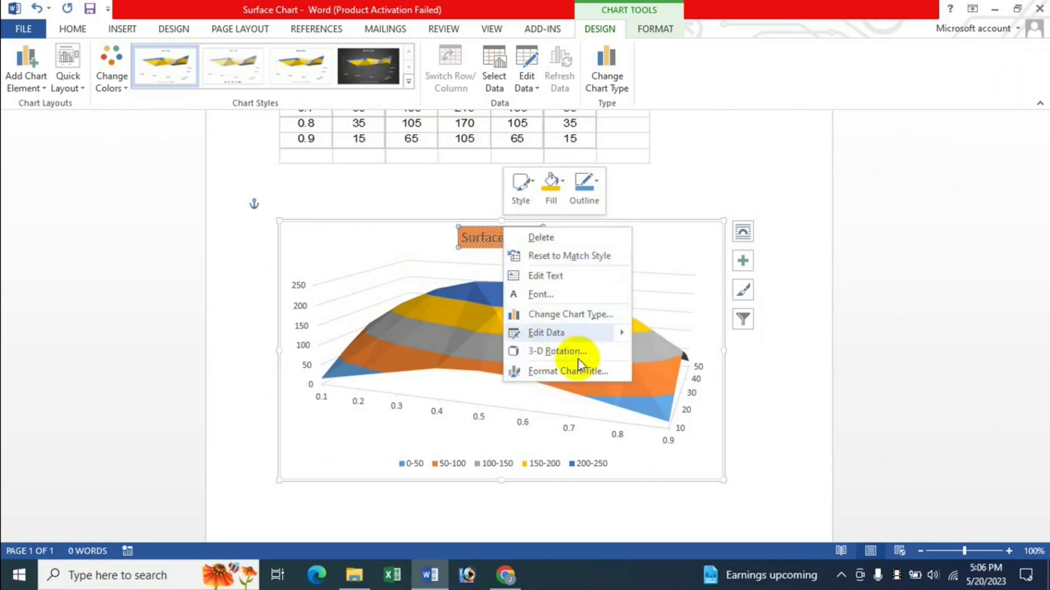
{"action": "left_click", "coordinate": [571, 371]}
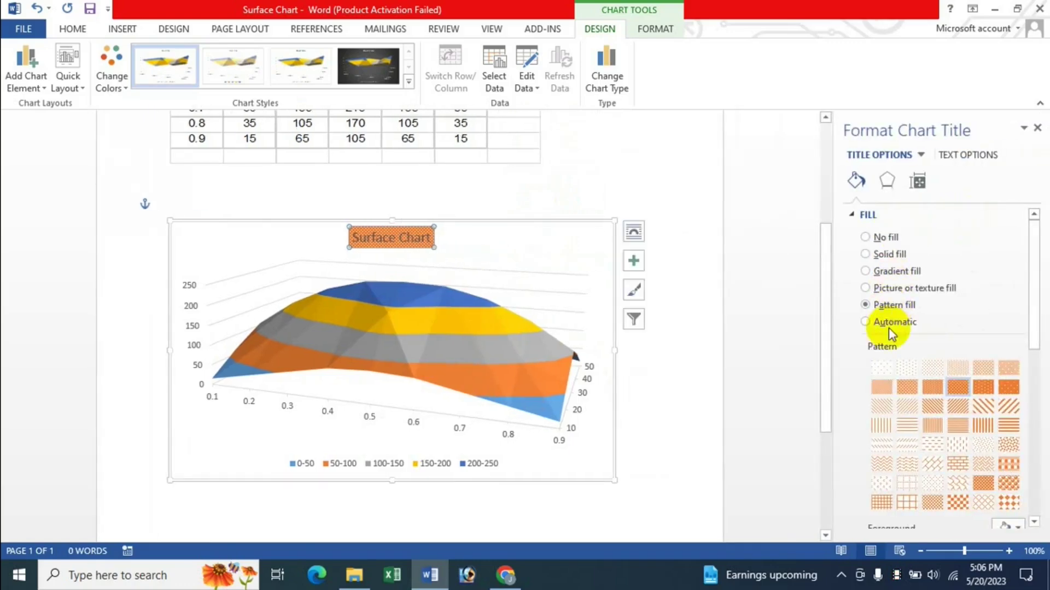
{"action": "left_click", "coordinate": [1038, 129]}
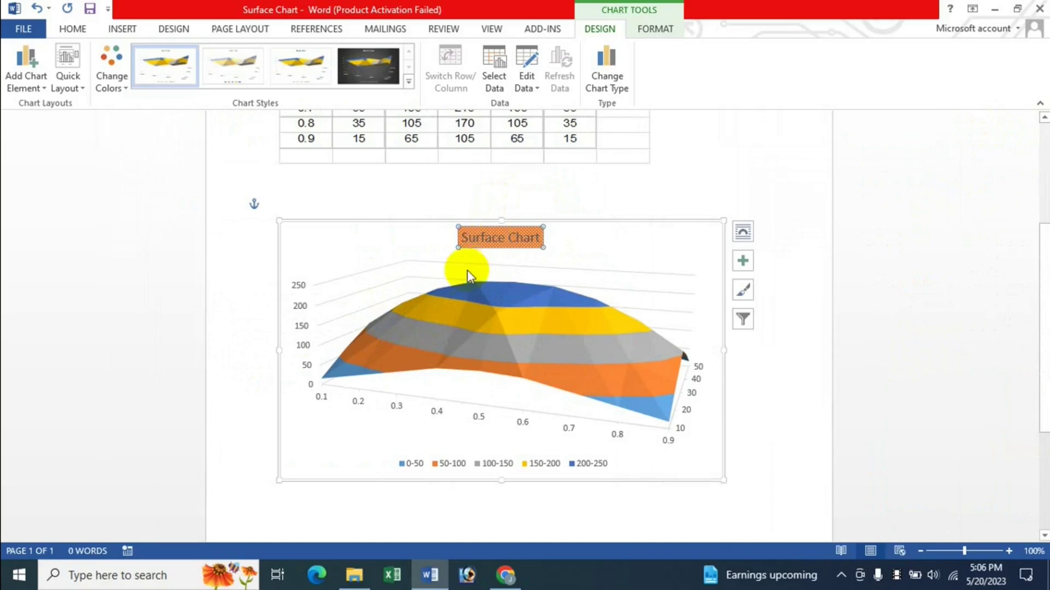
{"action": "left_click", "coordinate": [655, 28]}
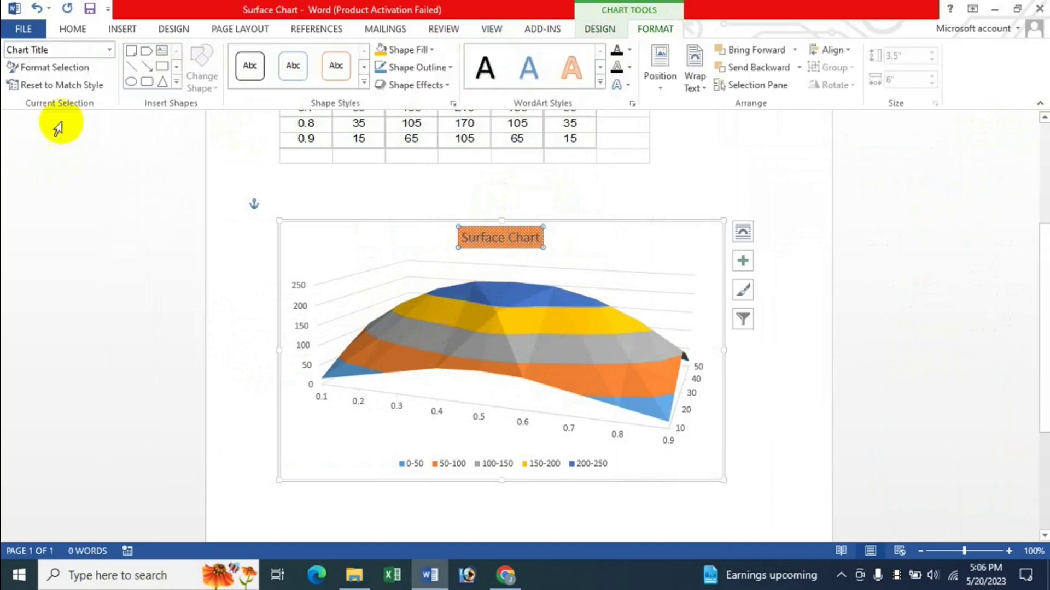
Review the Surface Chart title's formatting options from the Format and Design ribbons
{"action": "left_click", "coordinate": [60, 67]}
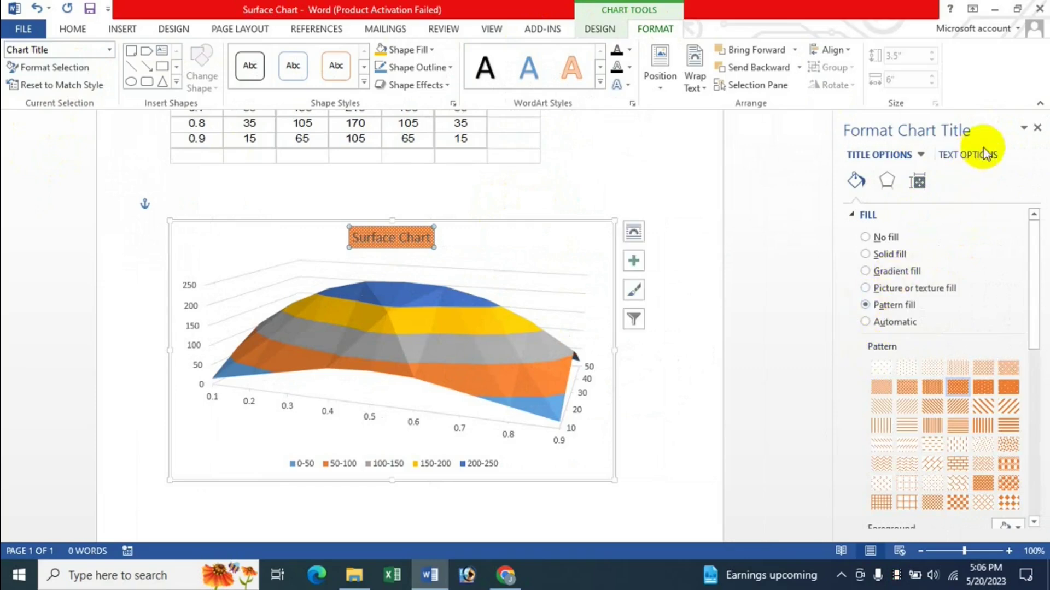
{"action": "left_click", "coordinate": [1038, 129]}
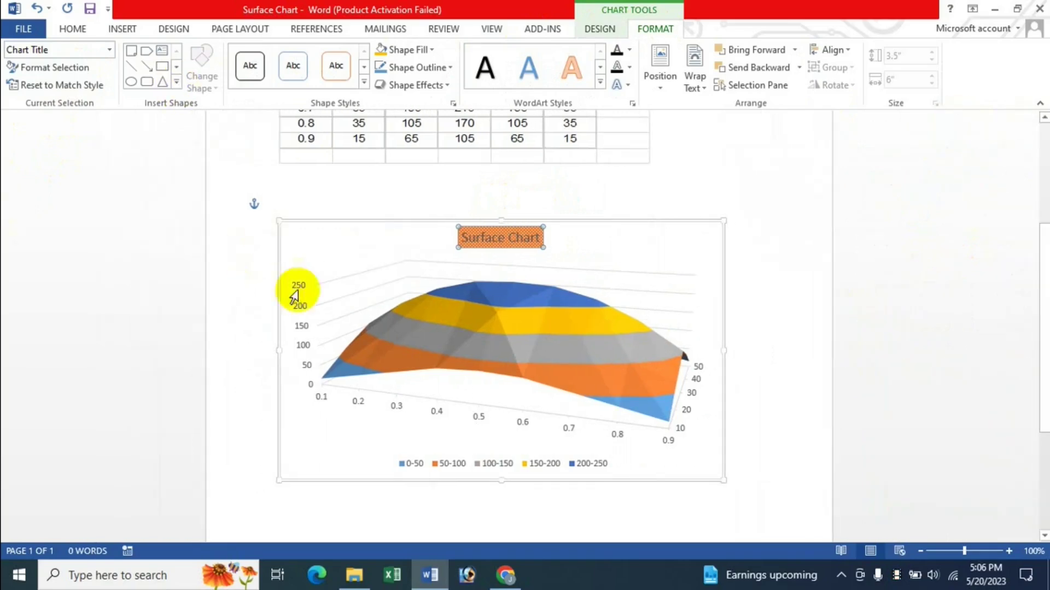
{"action": "left_click", "coordinate": [593, 34]}
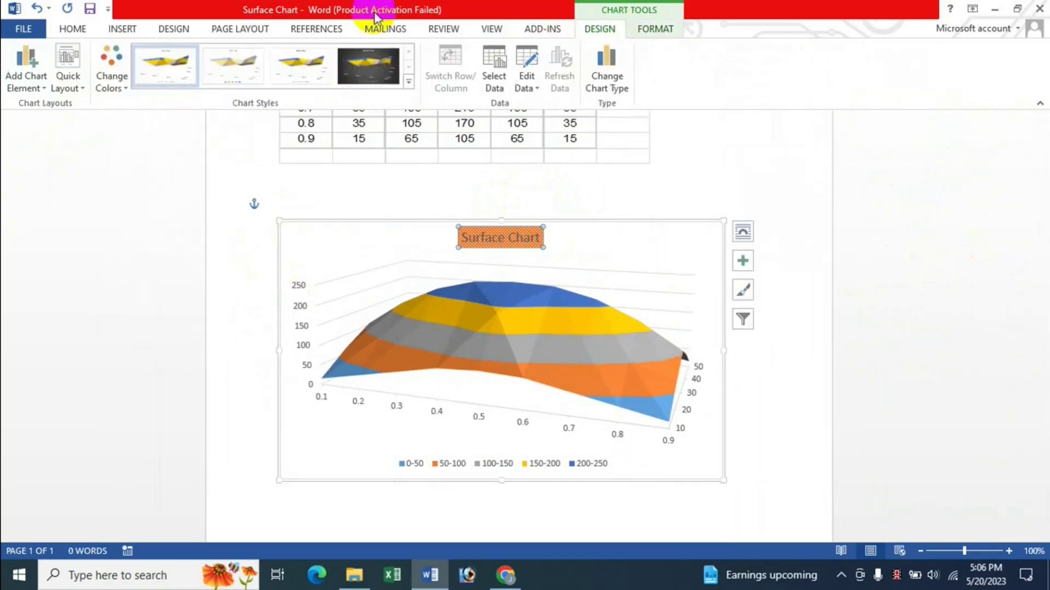
{"action": "left_click", "coordinate": [35, 83]}
{"action": "mouse_move", "coordinate": [51, 141]}
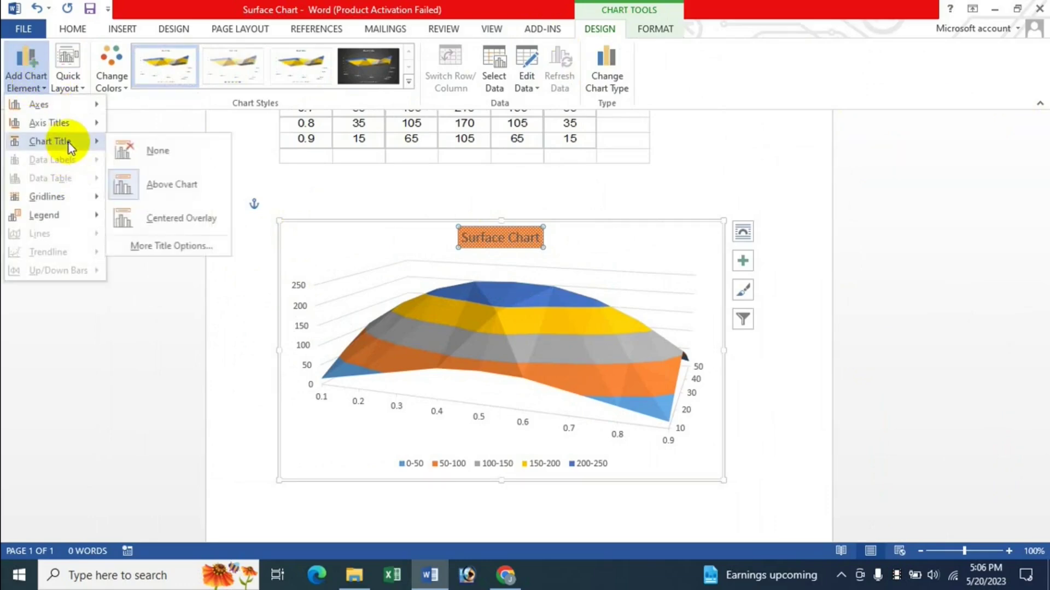
{"action": "left_click", "coordinate": [172, 246]}
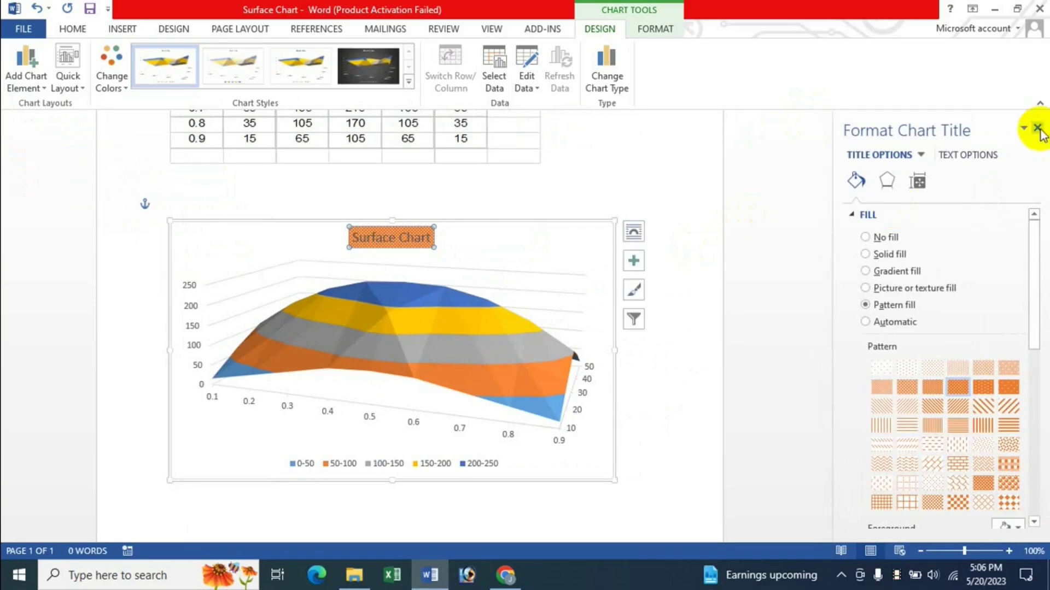
{"action": "left_click", "coordinate": [1037, 129]}
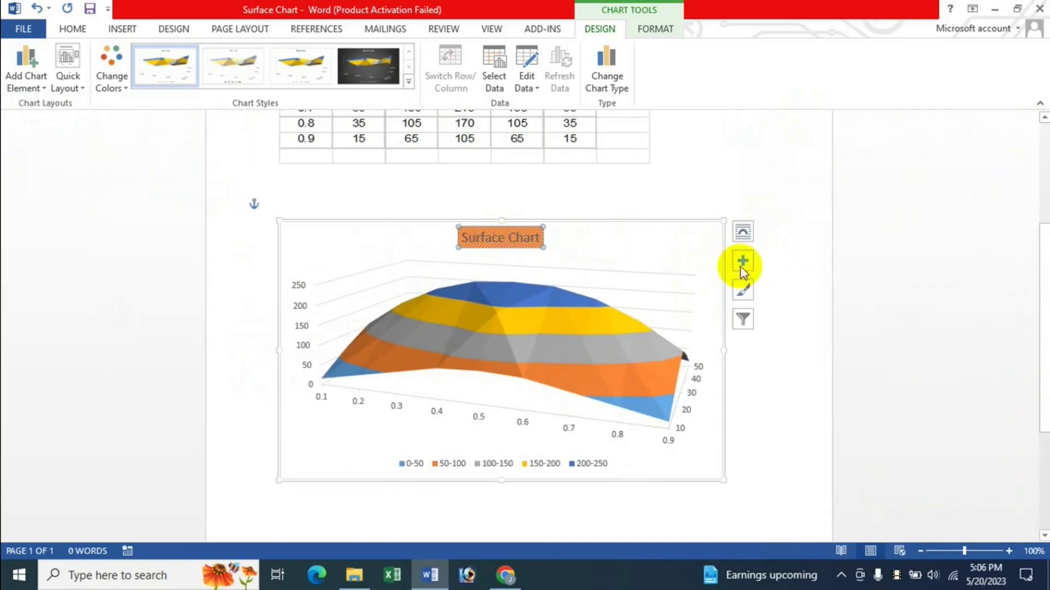
Look over the chart title's placement choices in the Chart Elements list
{"action": "left_click", "coordinate": [741, 263]}
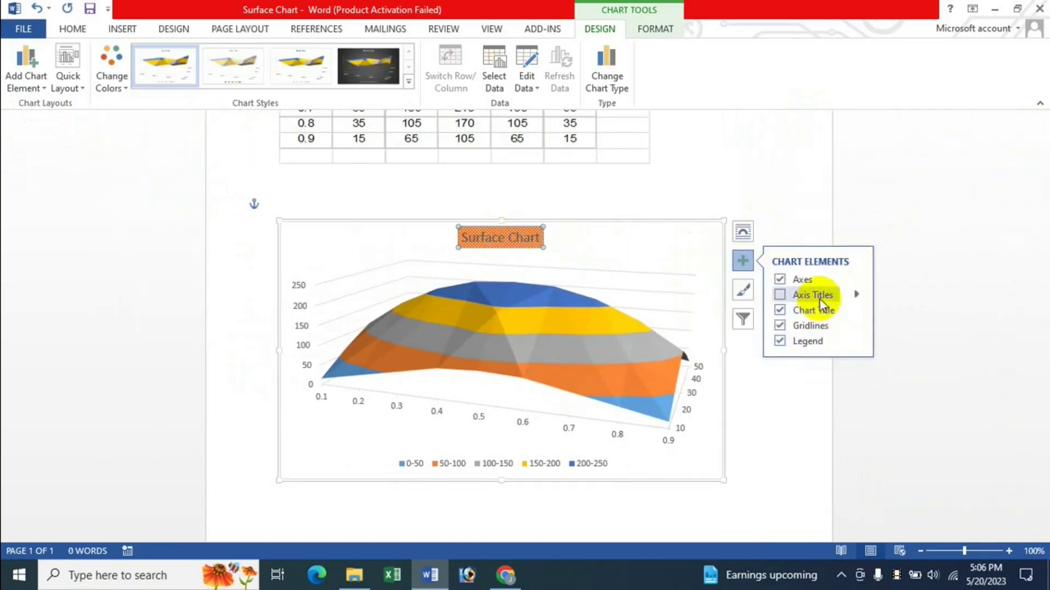
{"action": "left_click", "coordinate": [856, 310]}
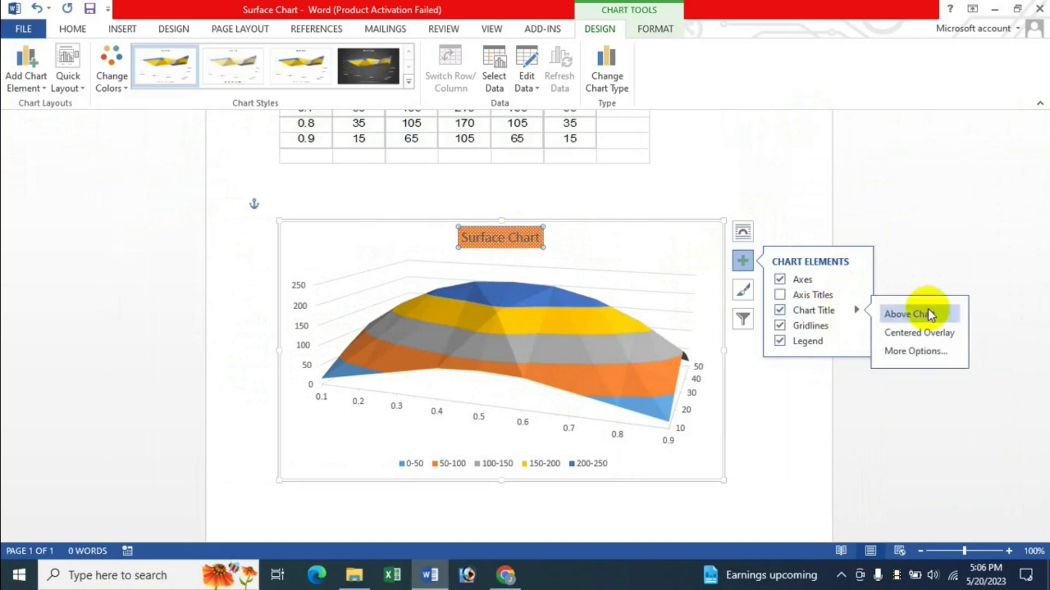
{"action": "left_click", "coordinate": [918, 352]}
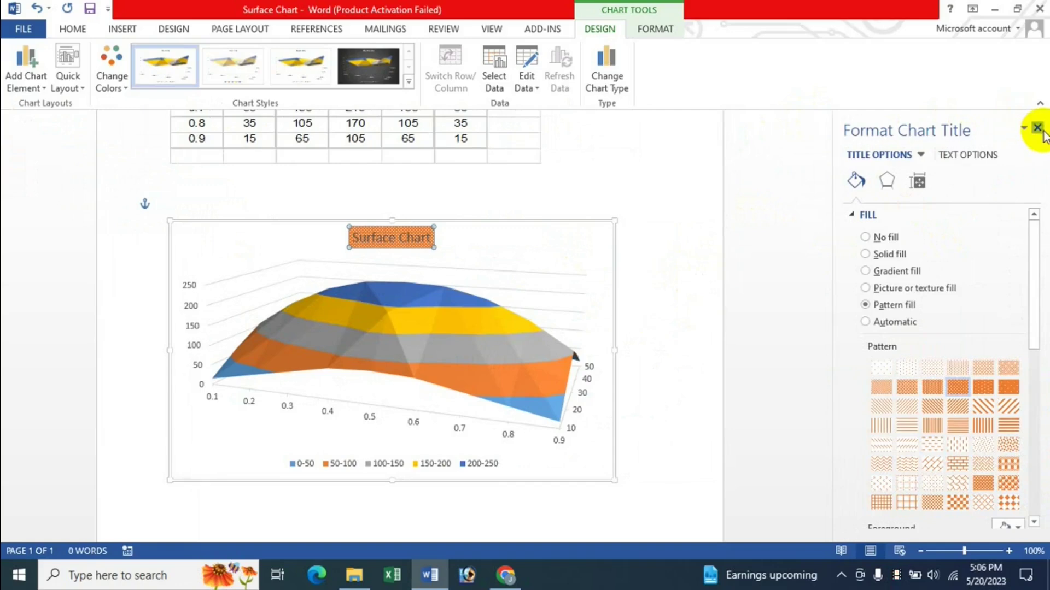
{"action": "left_click", "coordinate": [1037, 128]}
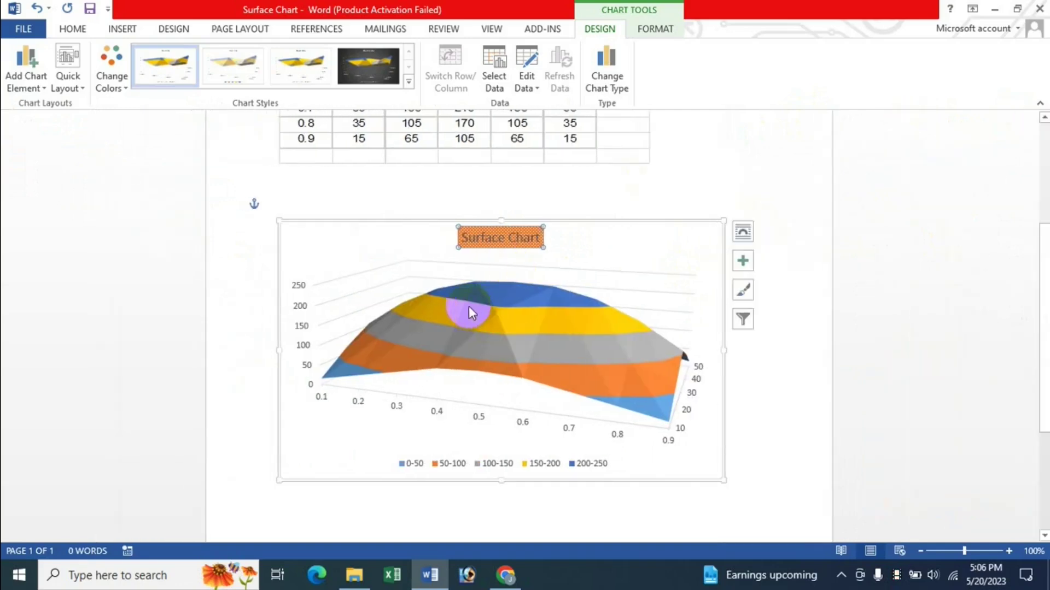
{"action": "left_click", "coordinate": [515, 236]}
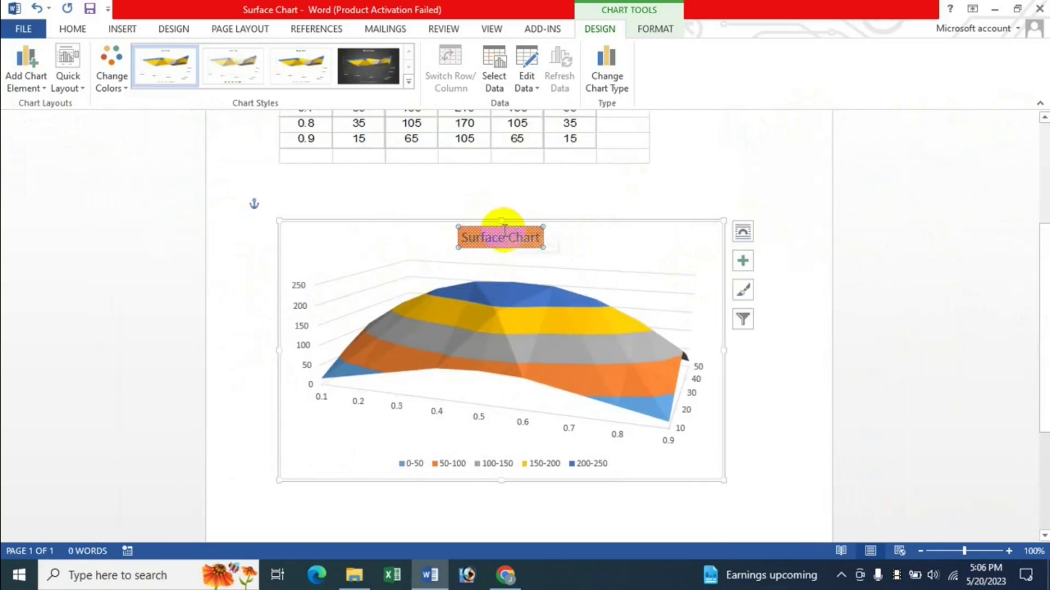
{"action": "left_click", "coordinate": [743, 262]}
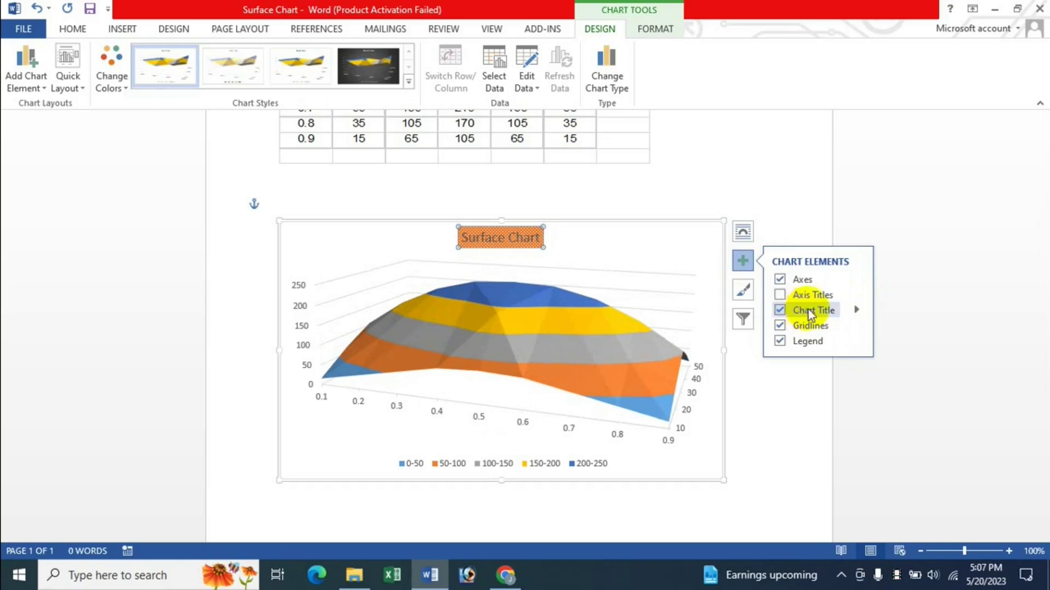
{"action": "left_click", "coordinate": [856, 310]}
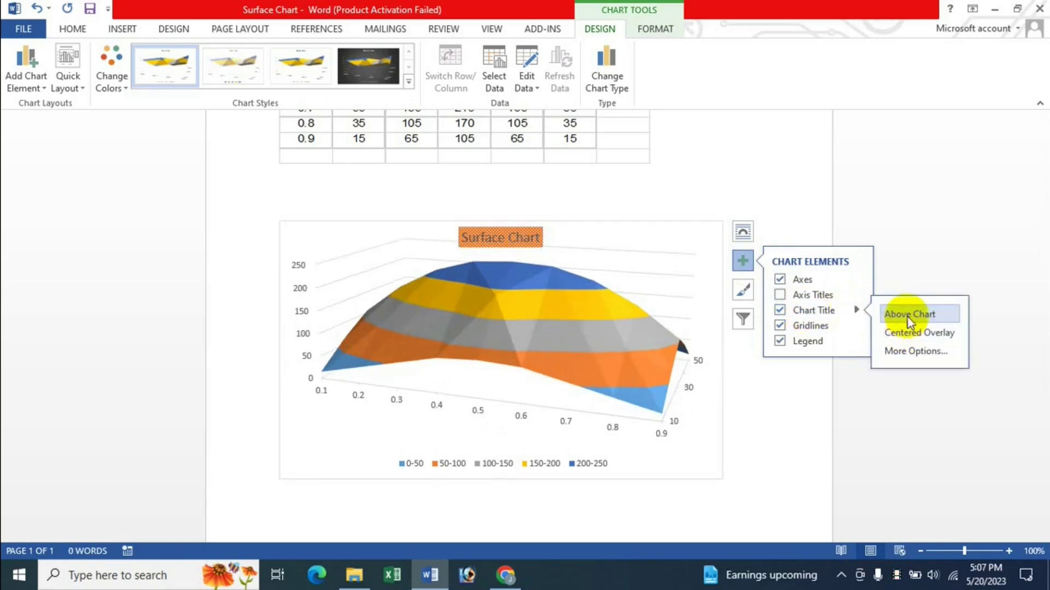
{"action": "left_click", "coordinate": [490, 248]}
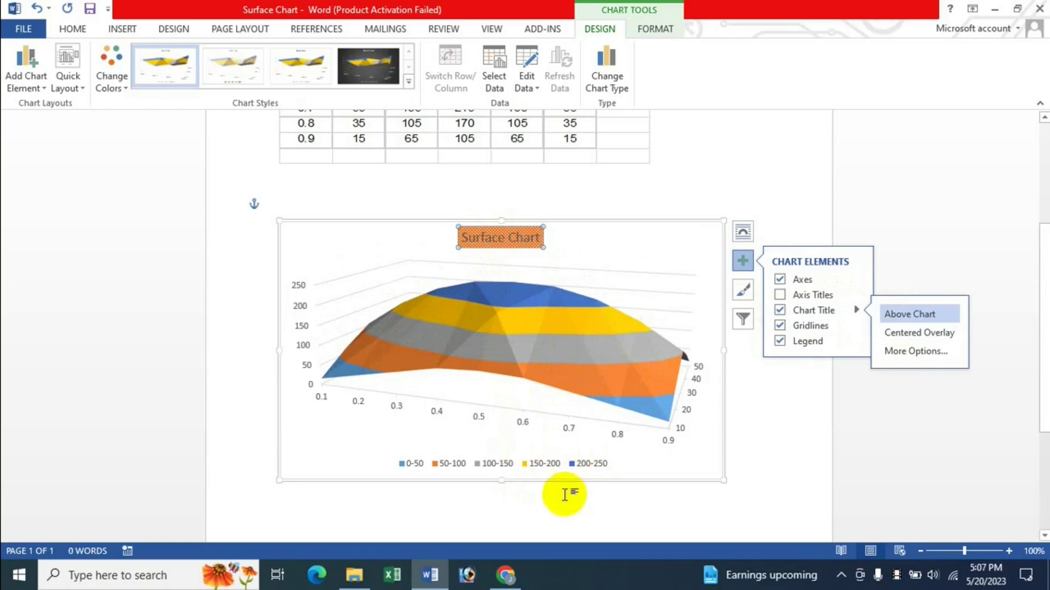
Add Axis Titles to the vertical, horizontal and depth axes, re-toggling the horizontal one
{"action": "left_click", "coordinate": [779, 295]}
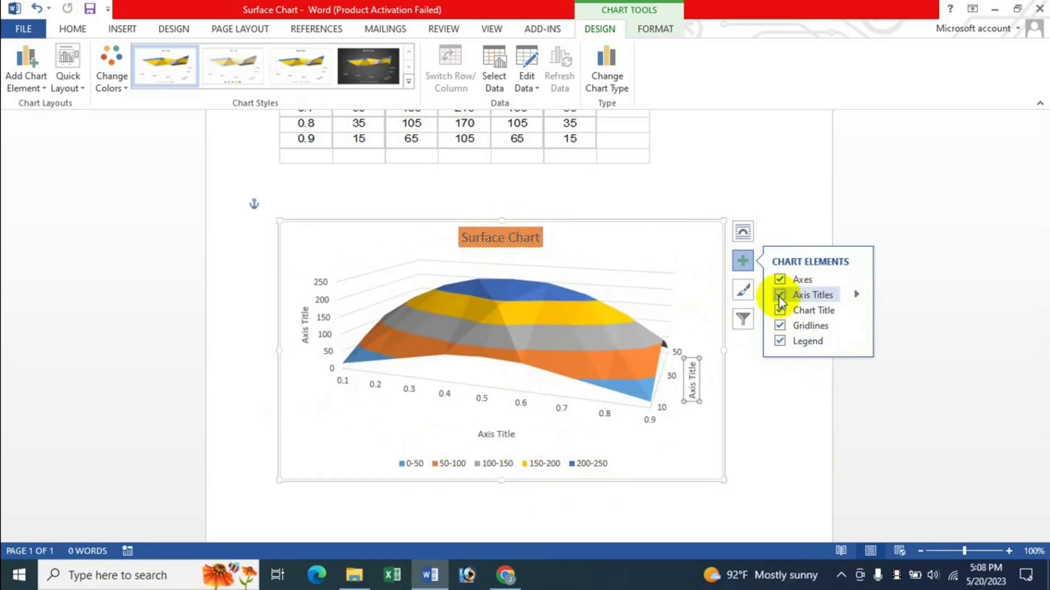
{"action": "left_click", "coordinate": [306, 328]}
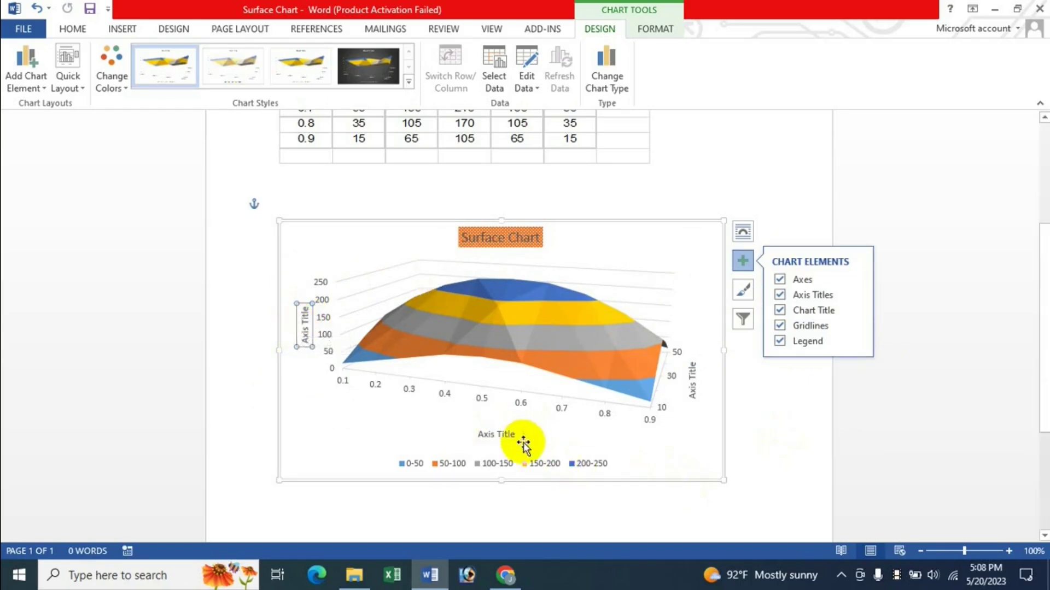
{"action": "left_click", "coordinate": [495, 436]}
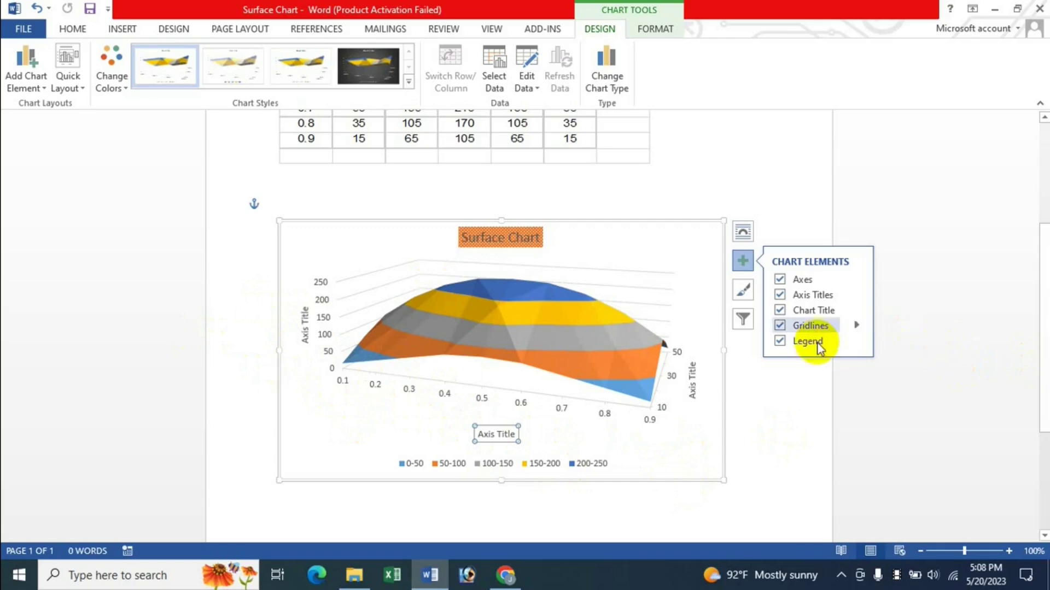
{"action": "left_click", "coordinate": [857, 297]}
{"action": "left_click", "coordinate": [888, 298]}
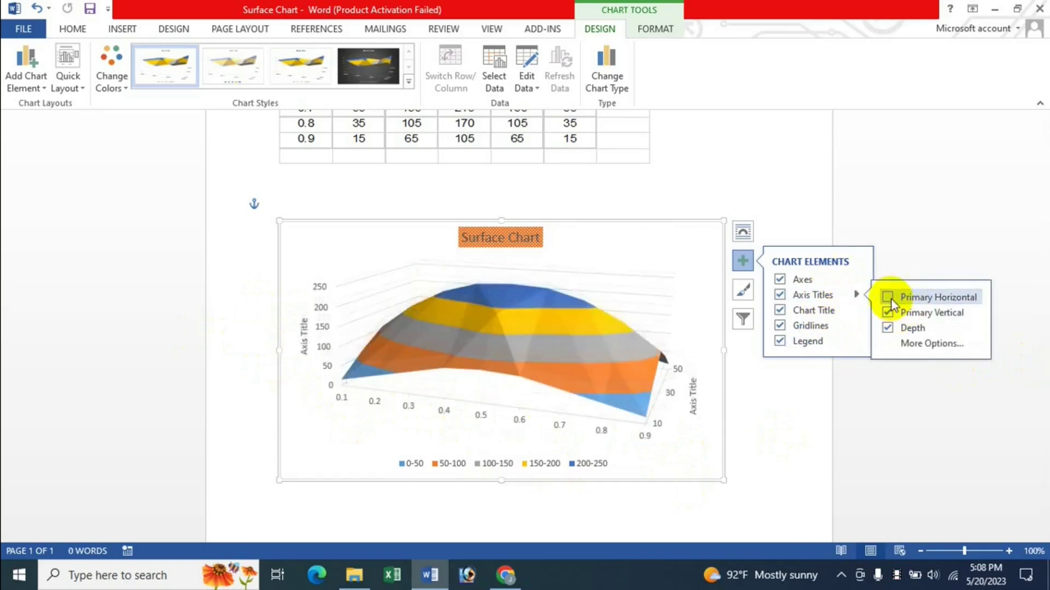
{"action": "left_click", "coordinate": [888, 298]}
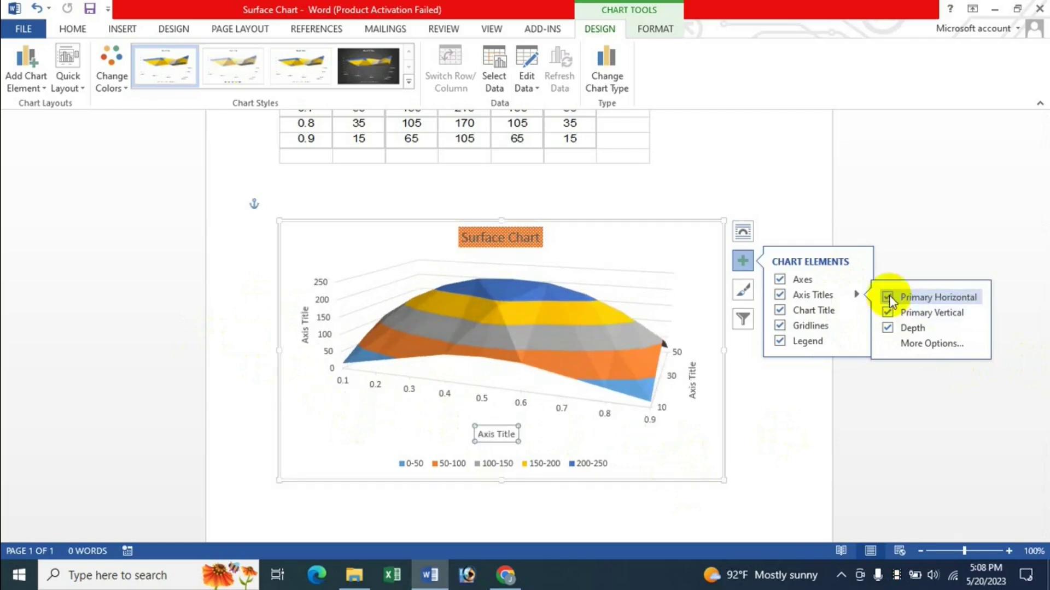
{"action": "left_click", "coordinate": [937, 343]}
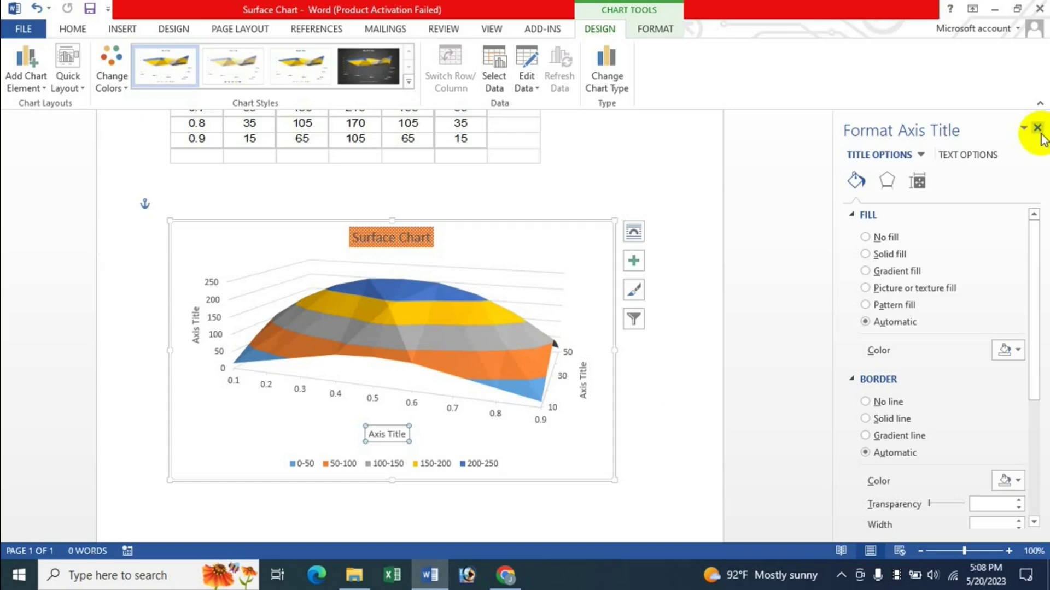
{"action": "left_click", "coordinate": [1037, 127]}
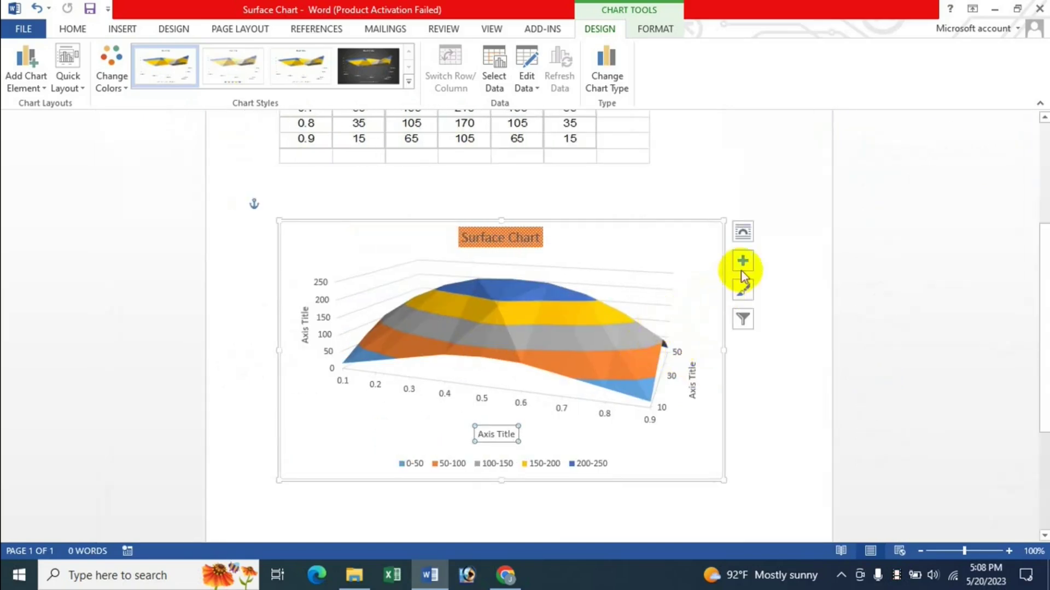
Toggle Axes, Gridlines and Legend off and back on, leaving all three shown
{"action": "left_click", "coordinate": [742, 268]}
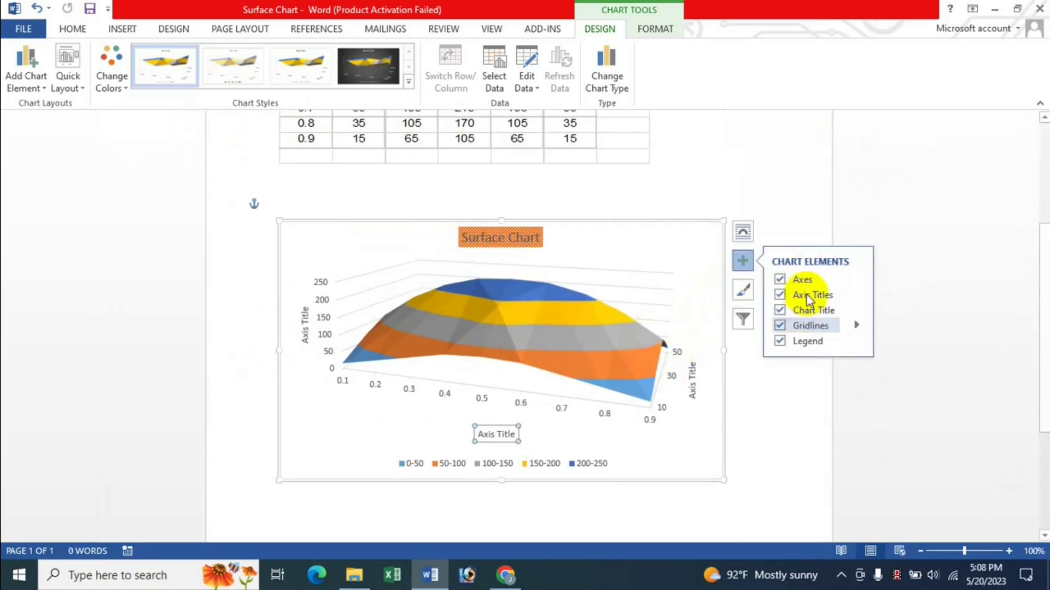
{"action": "left_click", "coordinate": [779, 280]}
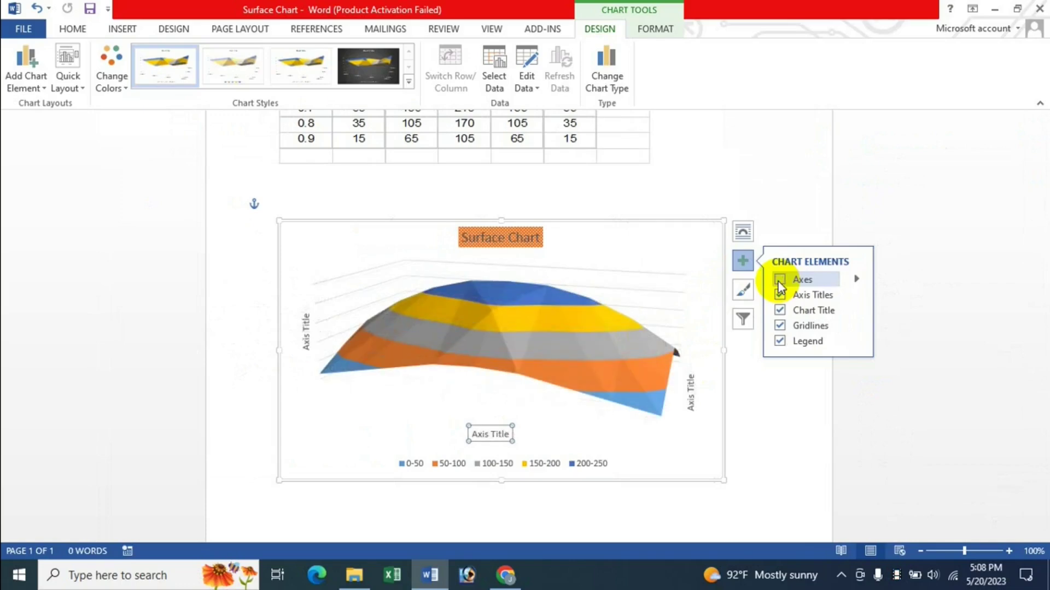
{"action": "left_click", "coordinate": [779, 279]}
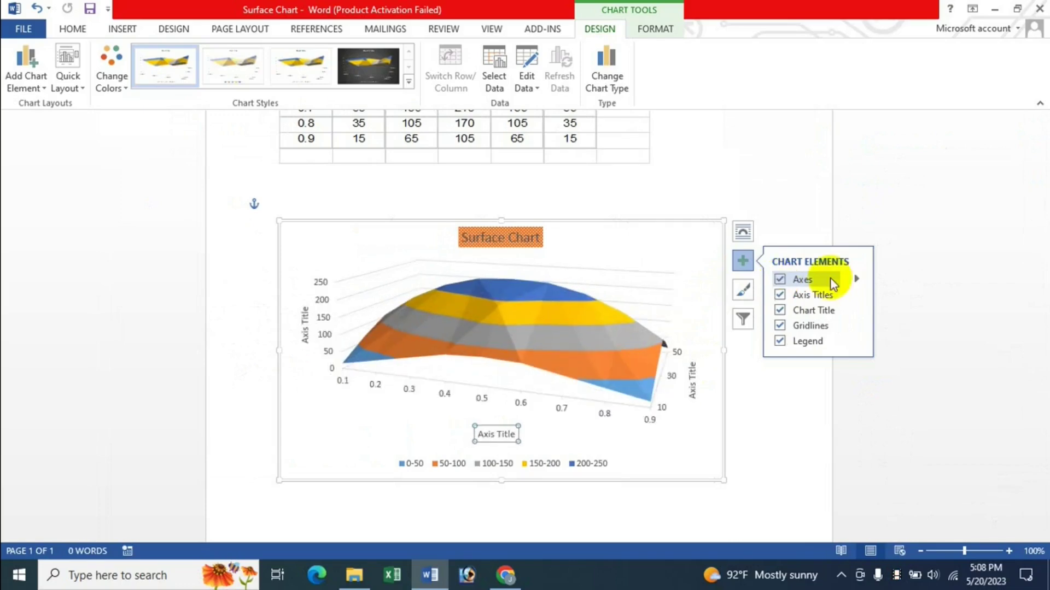
{"action": "left_click", "coordinate": [856, 280]}
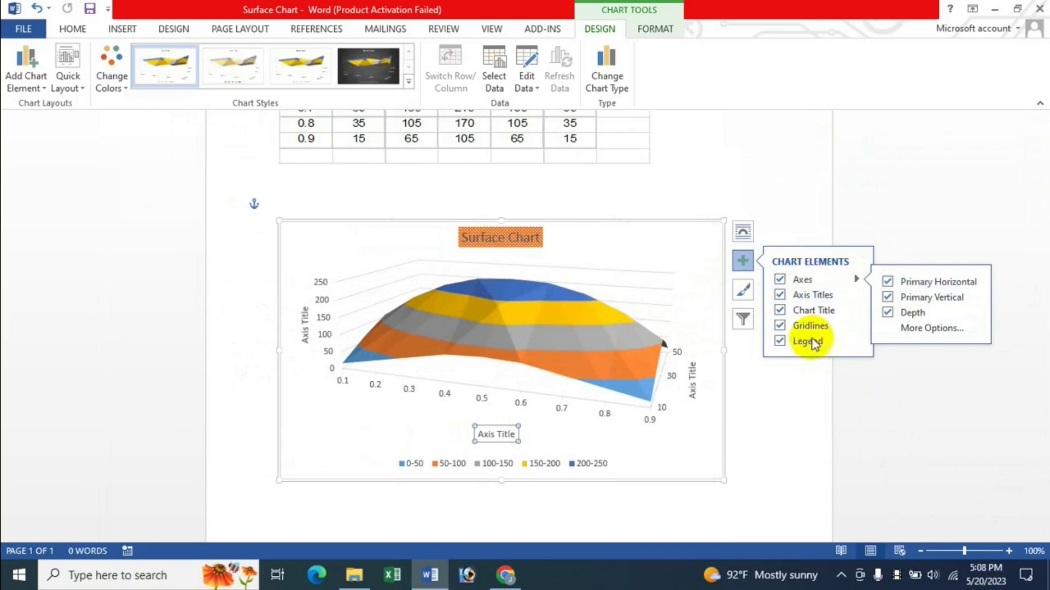
{"action": "left_click", "coordinate": [779, 326]}
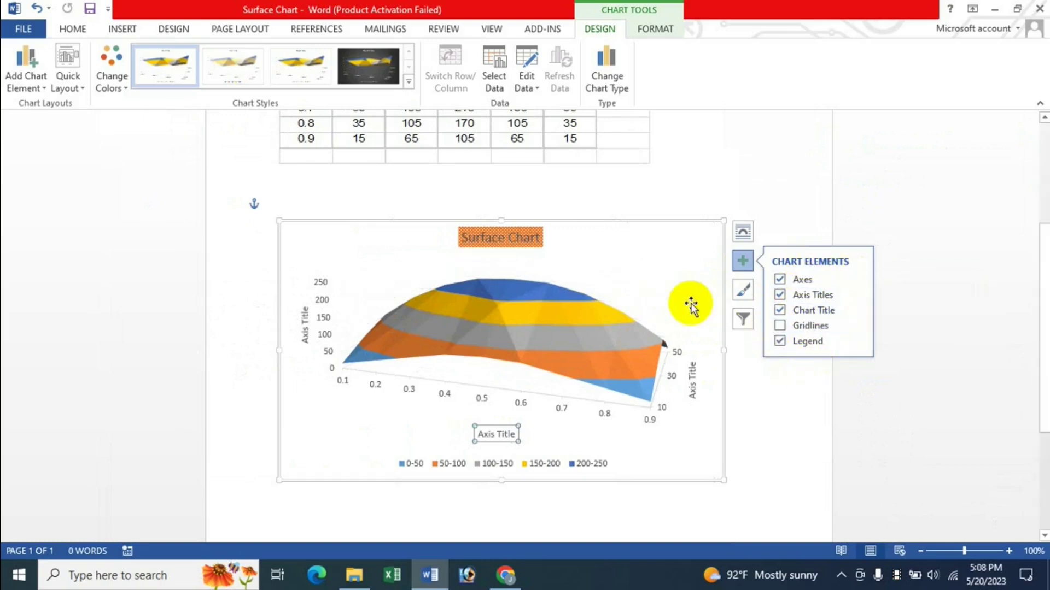
{"action": "left_click", "coordinate": [778, 327]}
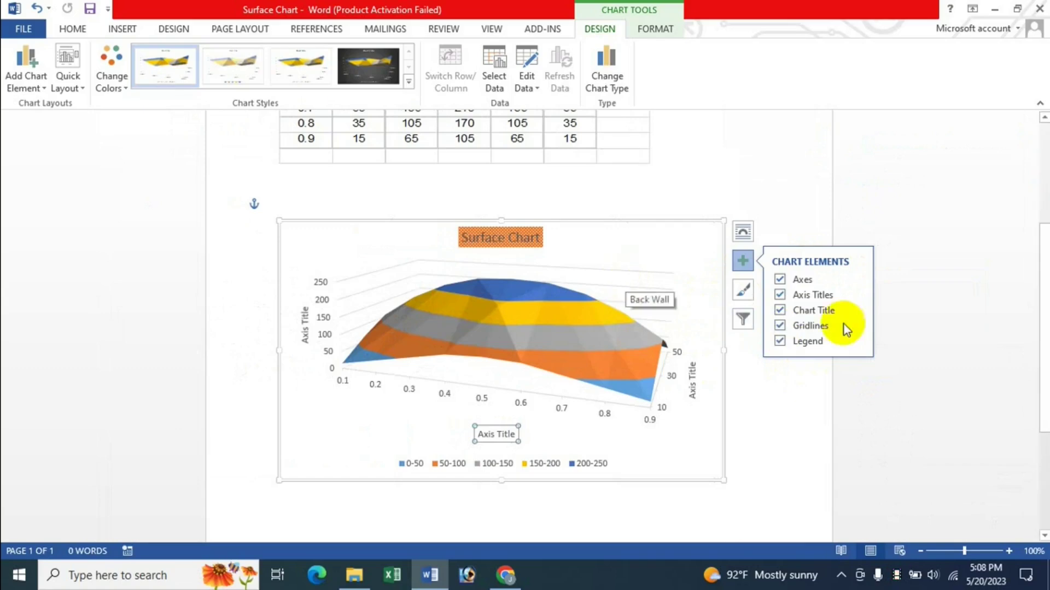
{"action": "left_click", "coordinate": [783, 342]}
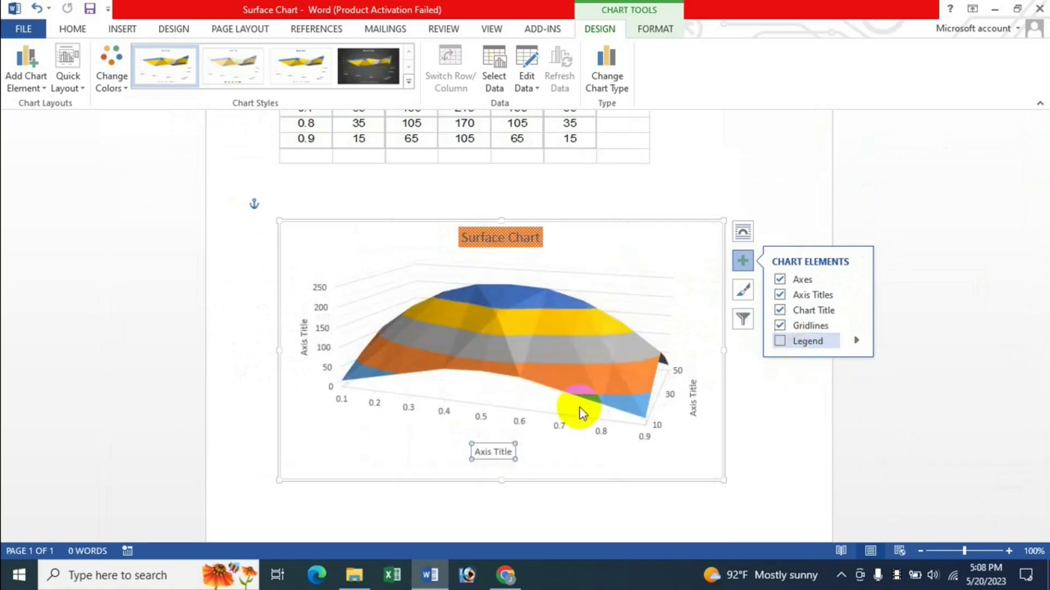
{"action": "left_click", "coordinate": [781, 342]}
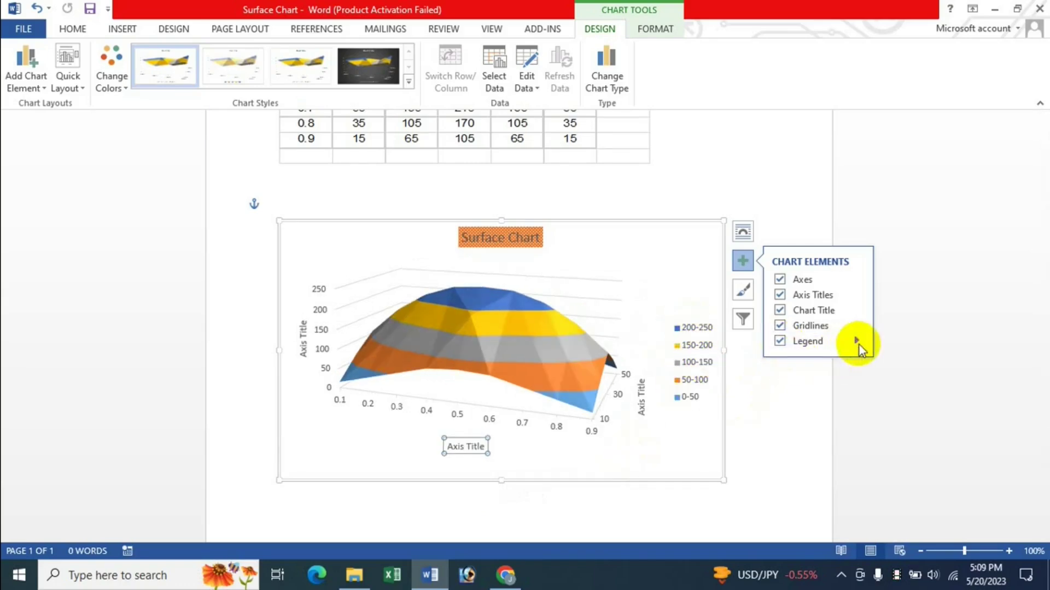
{"action": "mouse_move", "coordinate": [855, 340]}
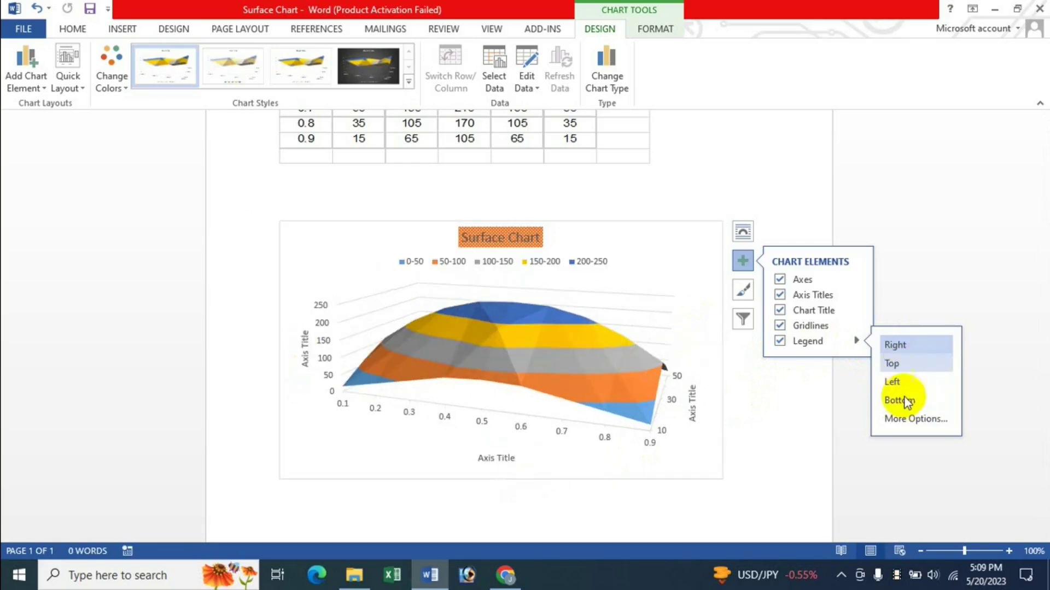
Move the legend to the bottom of the chart and try a gradient fill on it
{"action": "left_click", "coordinate": [903, 399]}
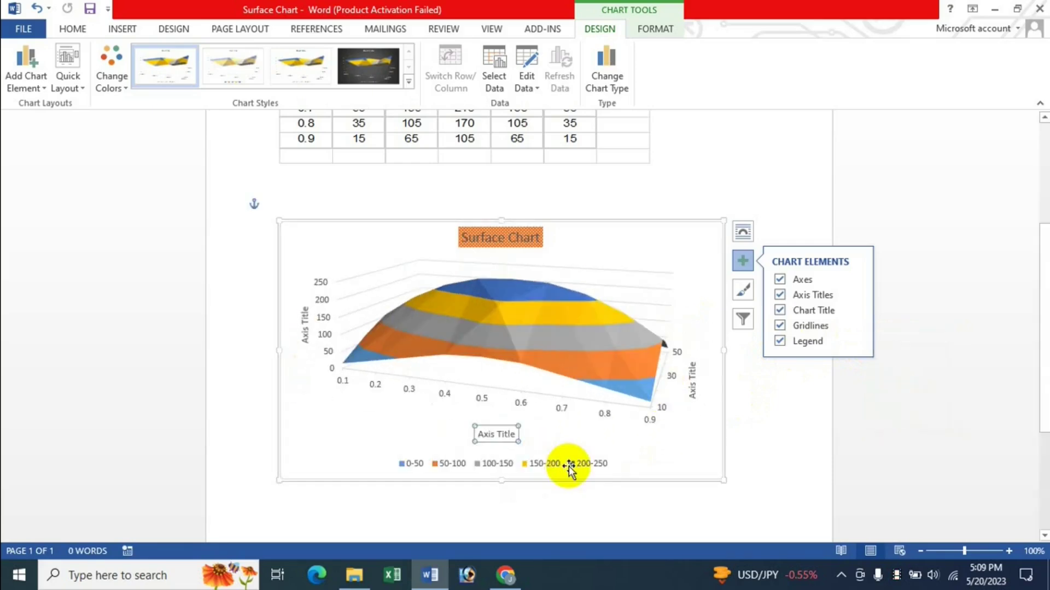
{"action": "left_click", "coordinate": [858, 342]}
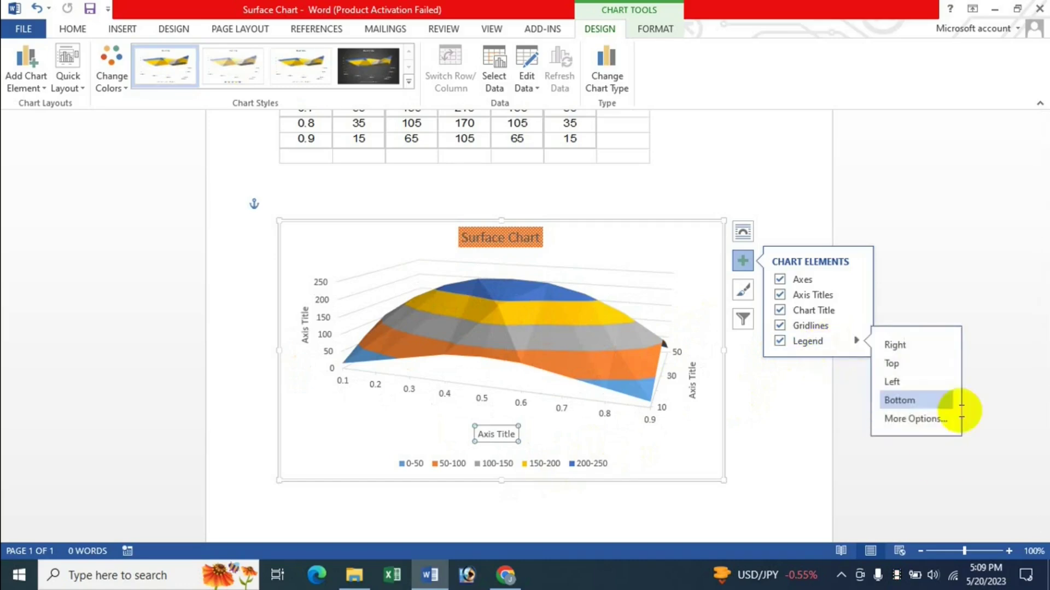
{"action": "left_click", "coordinate": [914, 425]}
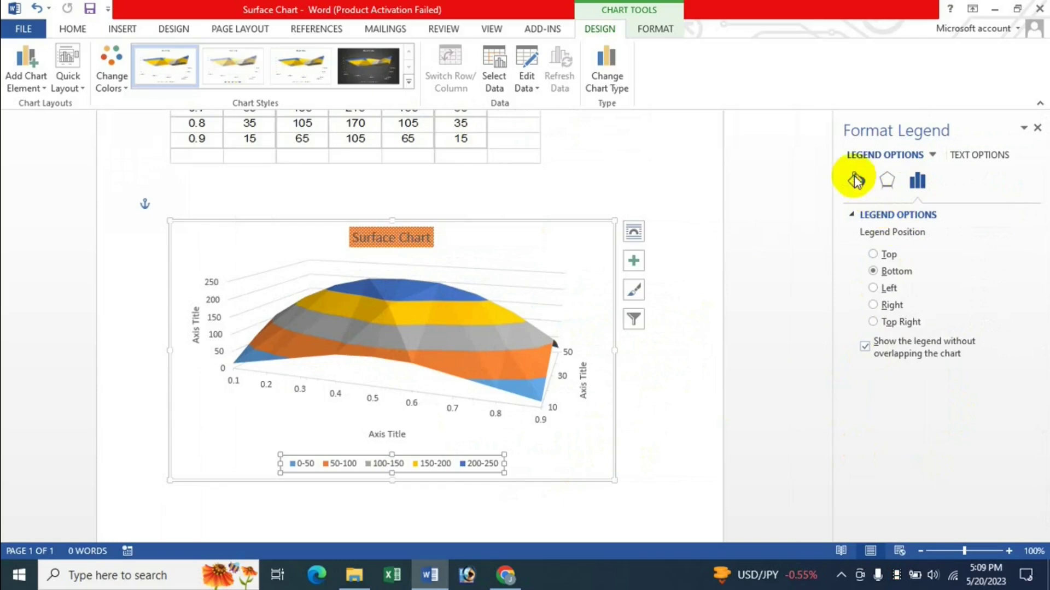
{"action": "left_click", "coordinate": [856, 180]}
{"action": "left_click", "coordinate": [881, 272]}
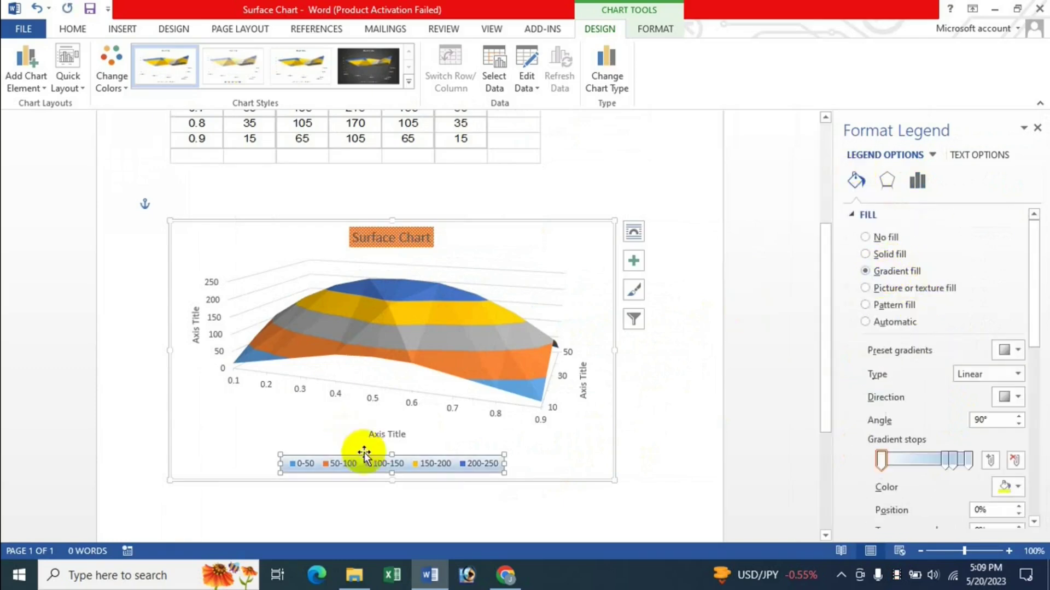
{"action": "left_click", "coordinate": [1037, 129]}
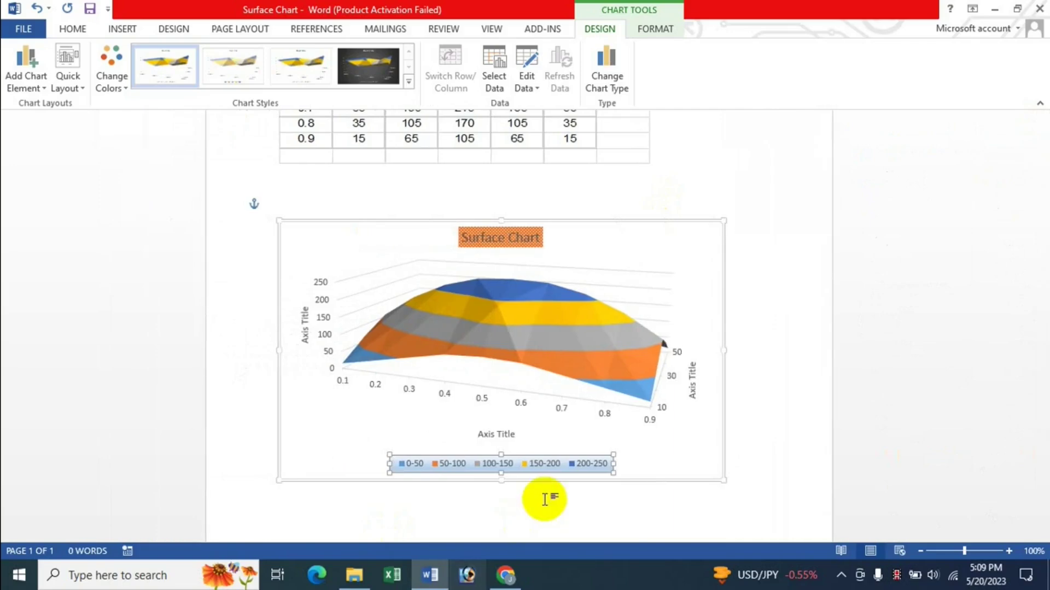
Bring up the legend's formatting options from the legend itself and from Add Chart Element
{"action": "double_click", "coordinate": [529, 457]}
{"action": "left_click", "coordinate": [1037, 129]}
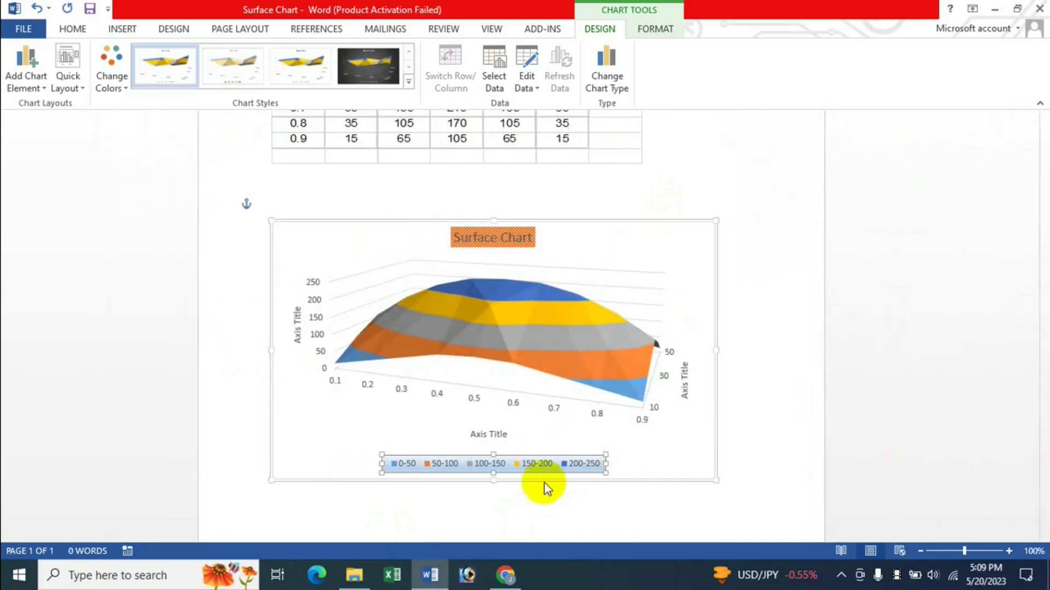
{"action": "right_click", "coordinate": [533, 457]}
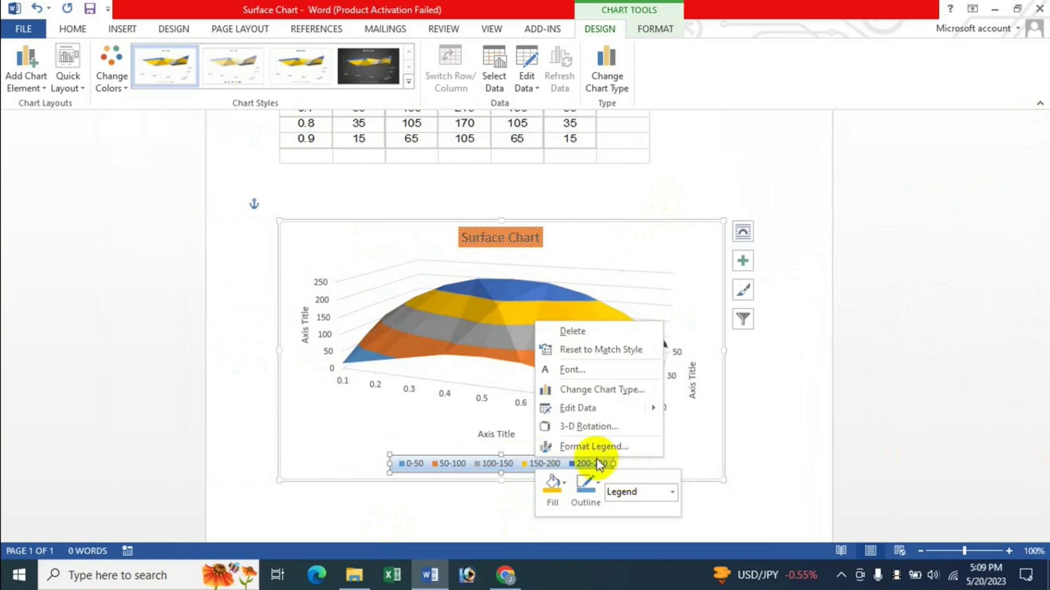
{"action": "left_click", "coordinate": [624, 448]}
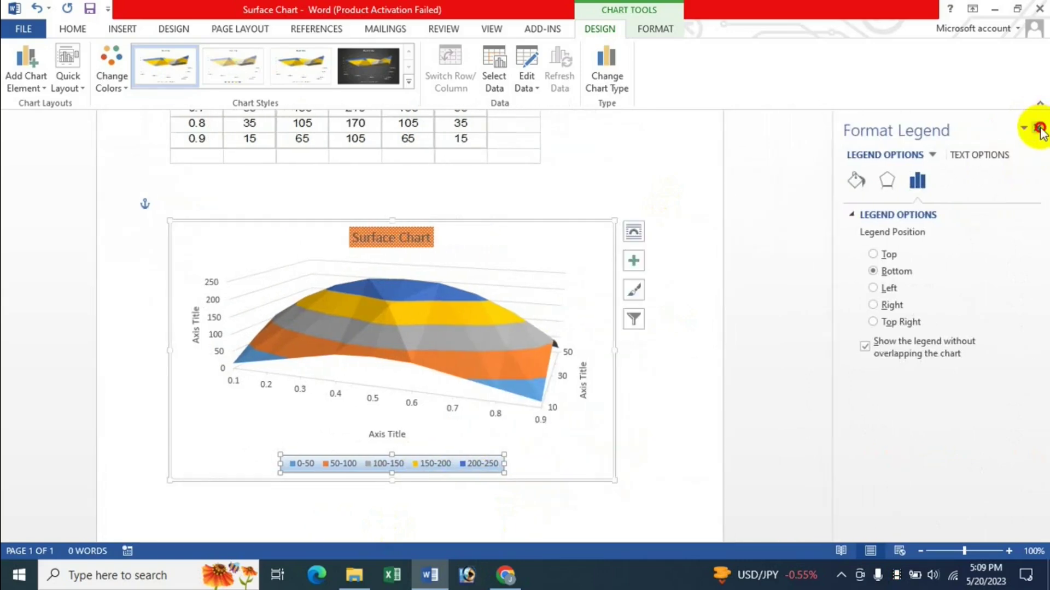
{"action": "left_click", "coordinate": [1036, 124]}
{"action": "left_click", "coordinate": [36, 88]}
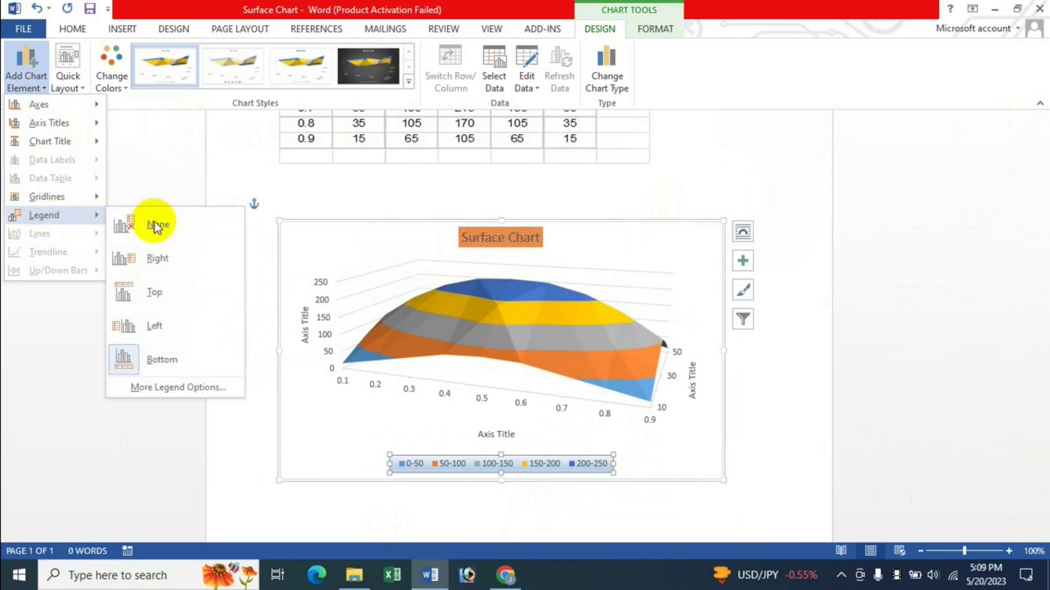
{"action": "mouse_move", "coordinate": [44, 215]}
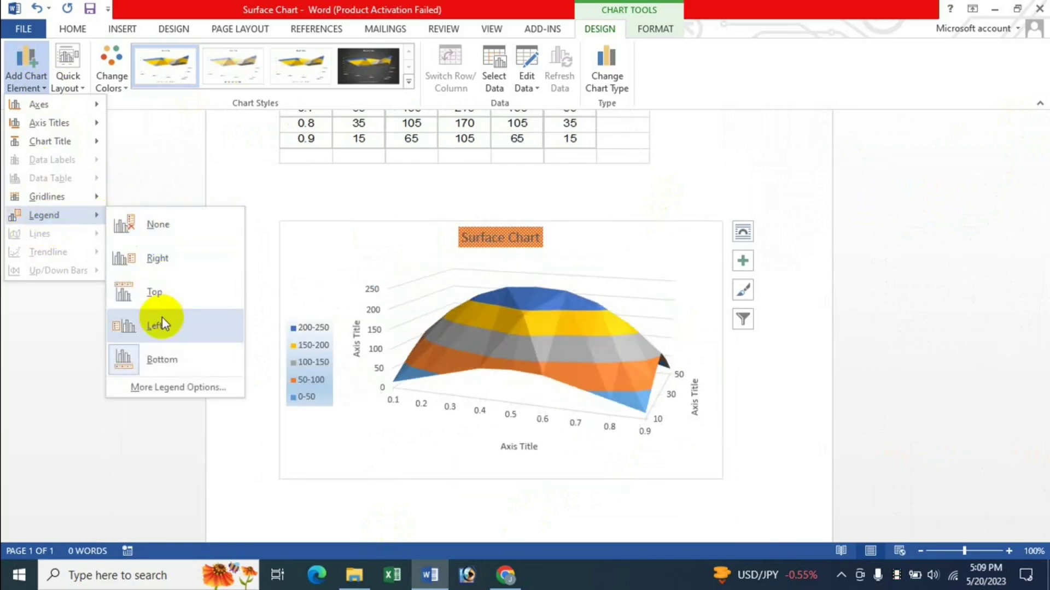
{"action": "left_click", "coordinate": [161, 388]}
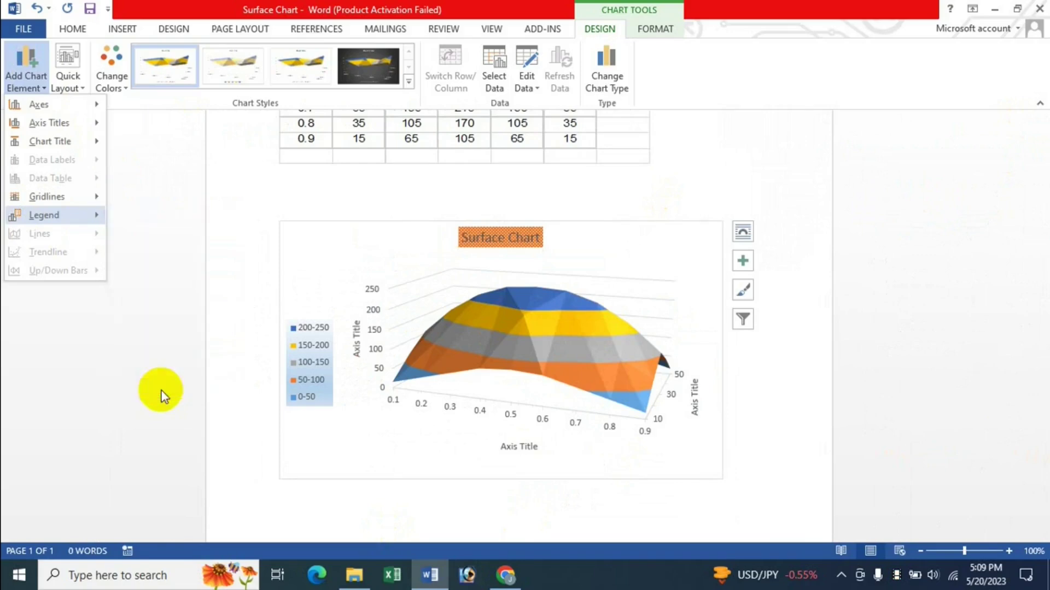
{"action": "left_click", "coordinate": [1036, 128]}
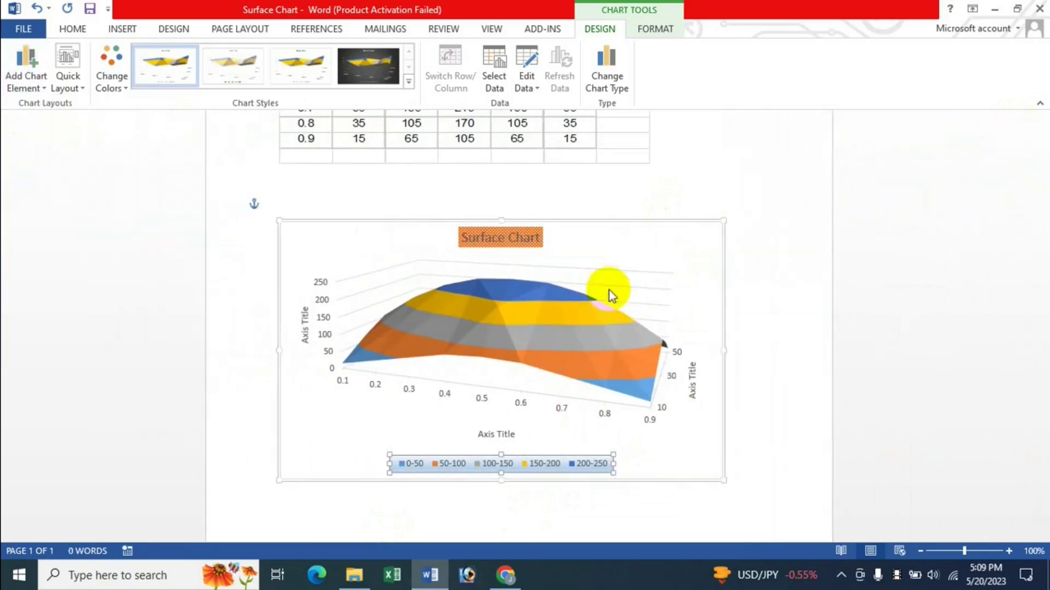
Apply an orange hatch pattern fill to the selected legend from the Format tab
{"action": "left_click", "coordinate": [655, 30]}
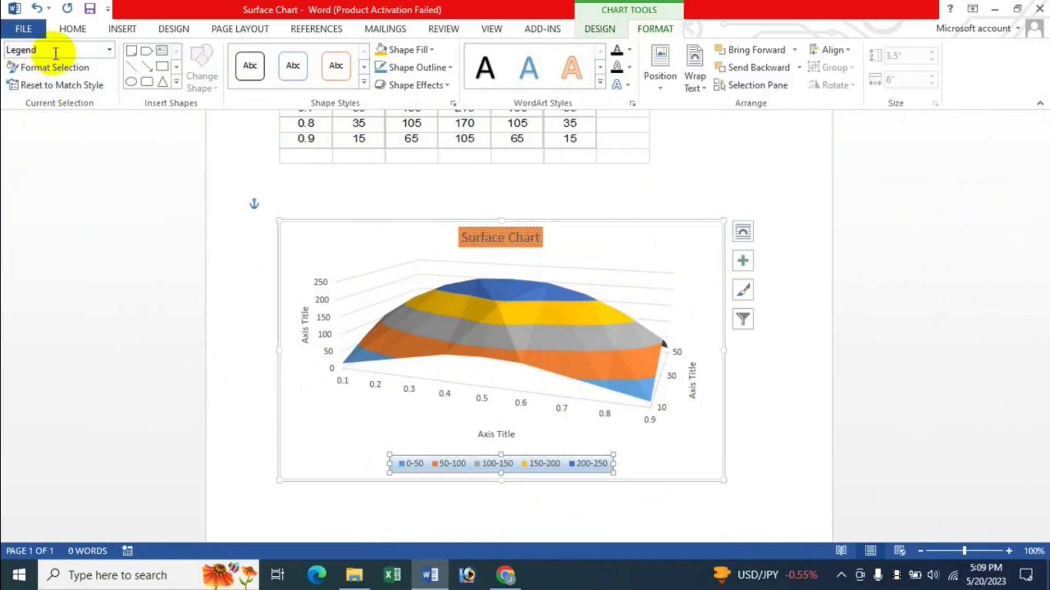
{"action": "left_click", "coordinate": [39, 68]}
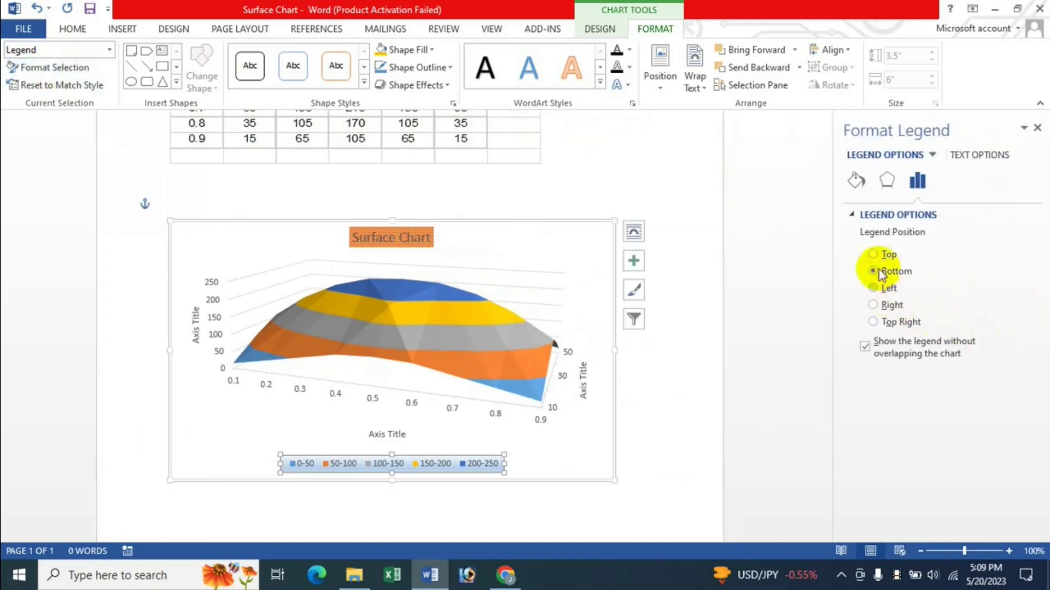
{"action": "left_click", "coordinate": [856, 180]}
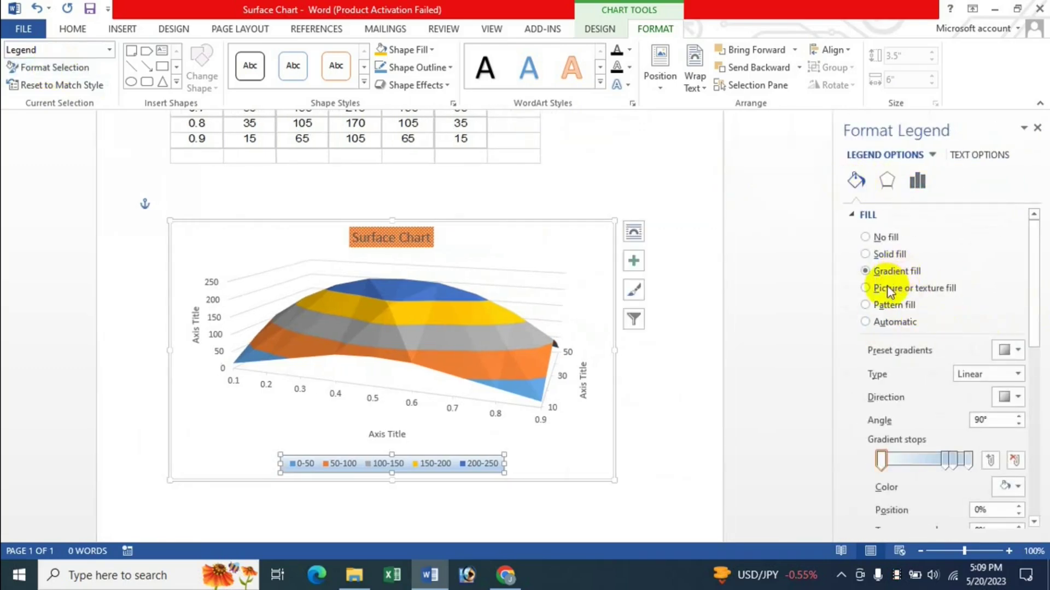
{"action": "left_click", "coordinate": [877, 306]}
{"action": "left_click", "coordinate": [924, 410]}
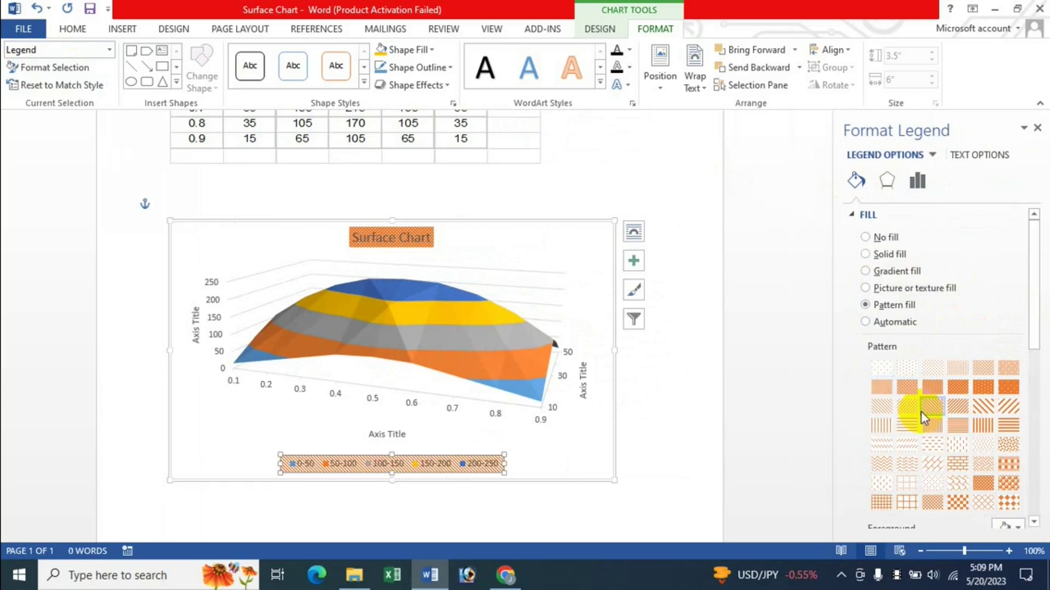
{"action": "left_click", "coordinate": [1037, 128]}
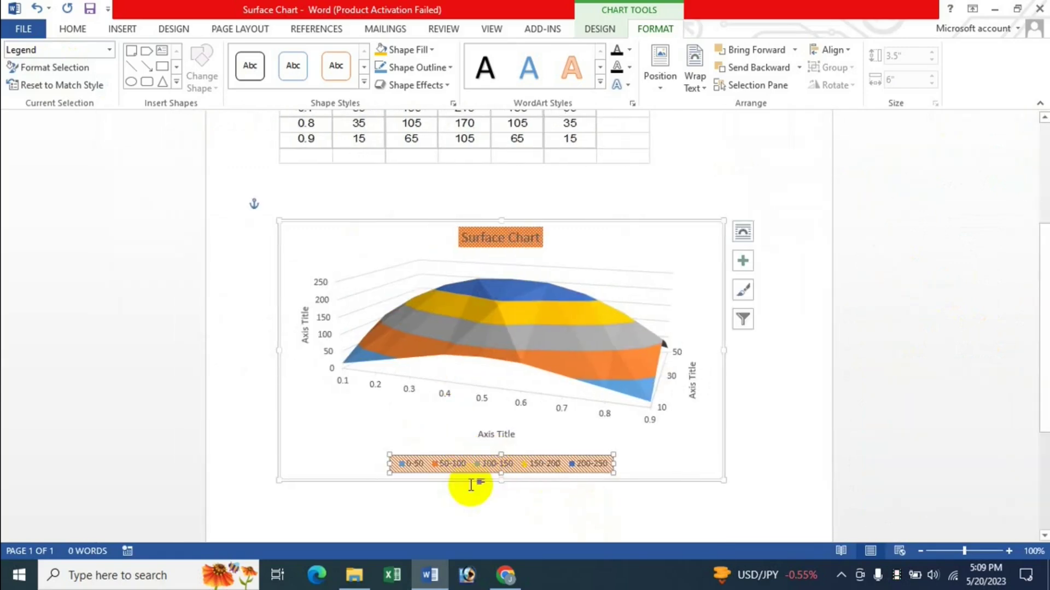
Reset the legend to match the chart style and apply a Quick Layout preset
{"action": "left_click", "coordinate": [52, 87]}
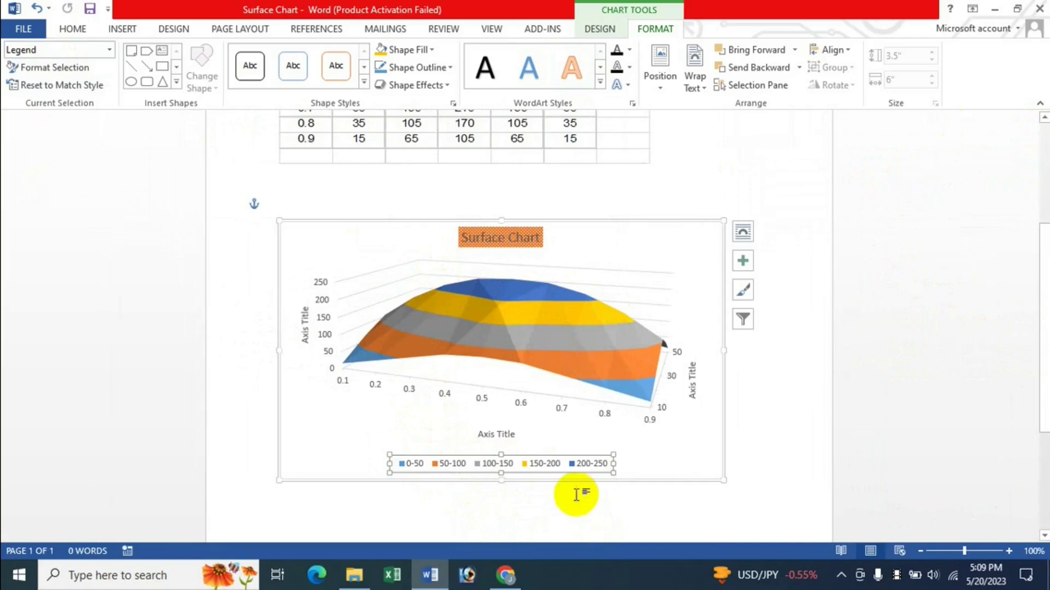
{"action": "left_click", "coordinate": [601, 30]}
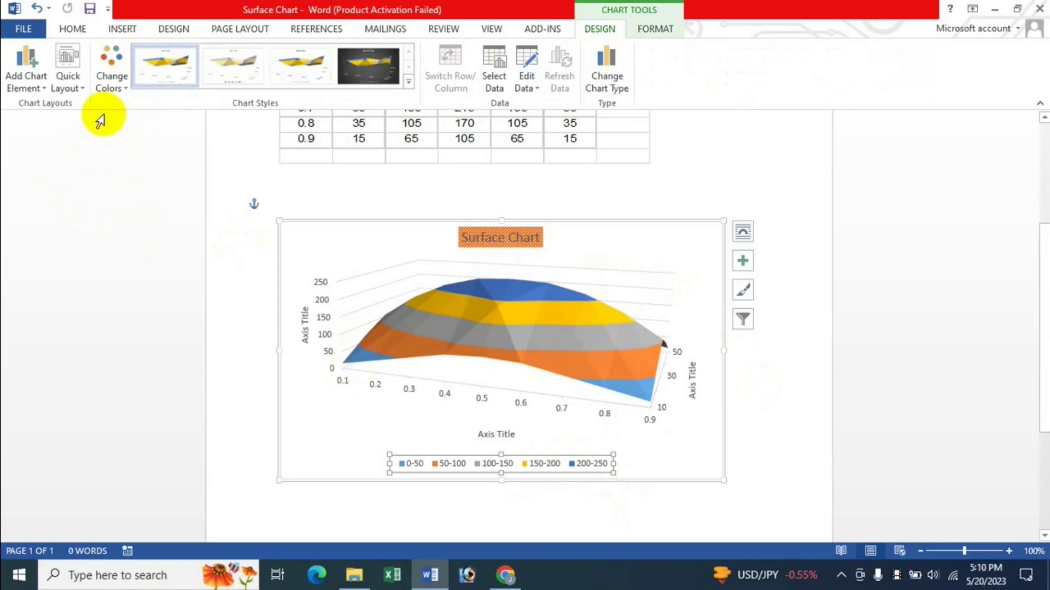
{"action": "left_click", "coordinate": [68, 82]}
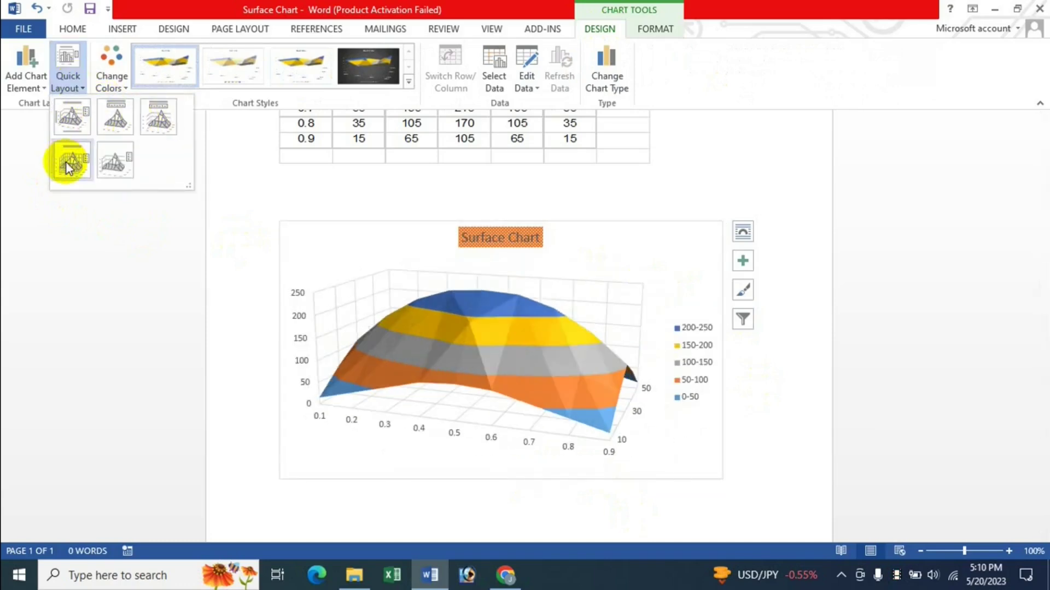
{"action": "left_click", "coordinate": [113, 129]}
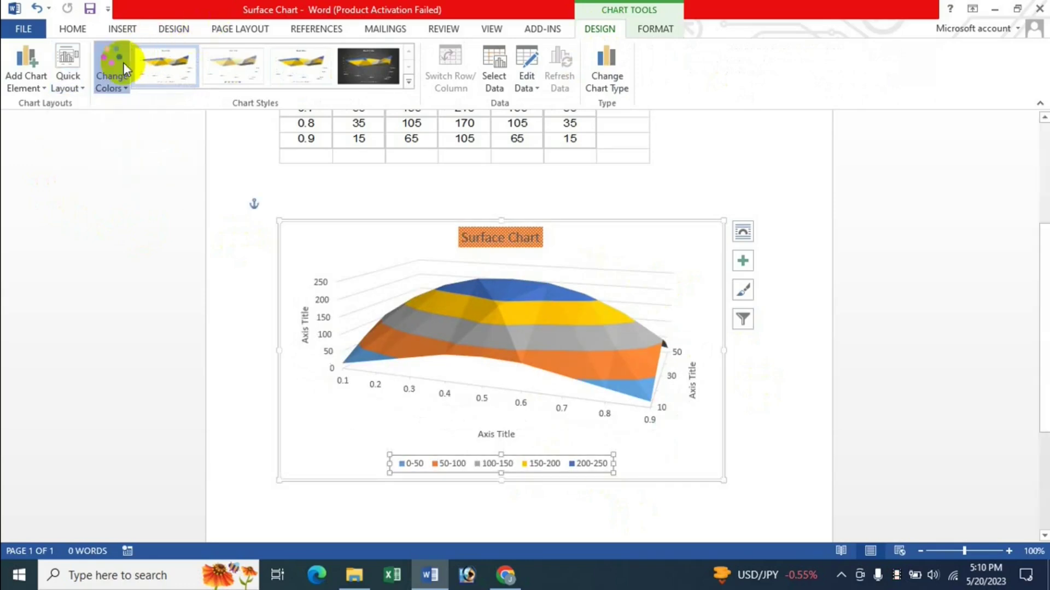
Keep the default colourful palette and apply the first chart style
{"action": "left_click", "coordinate": [123, 62]}
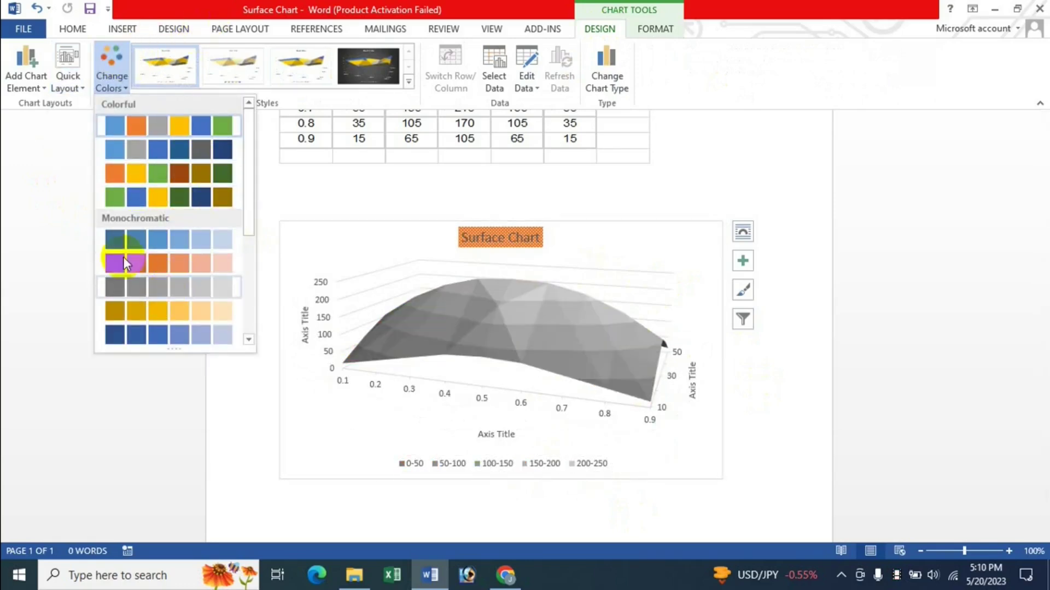
{"action": "left_click", "coordinate": [216, 51]}
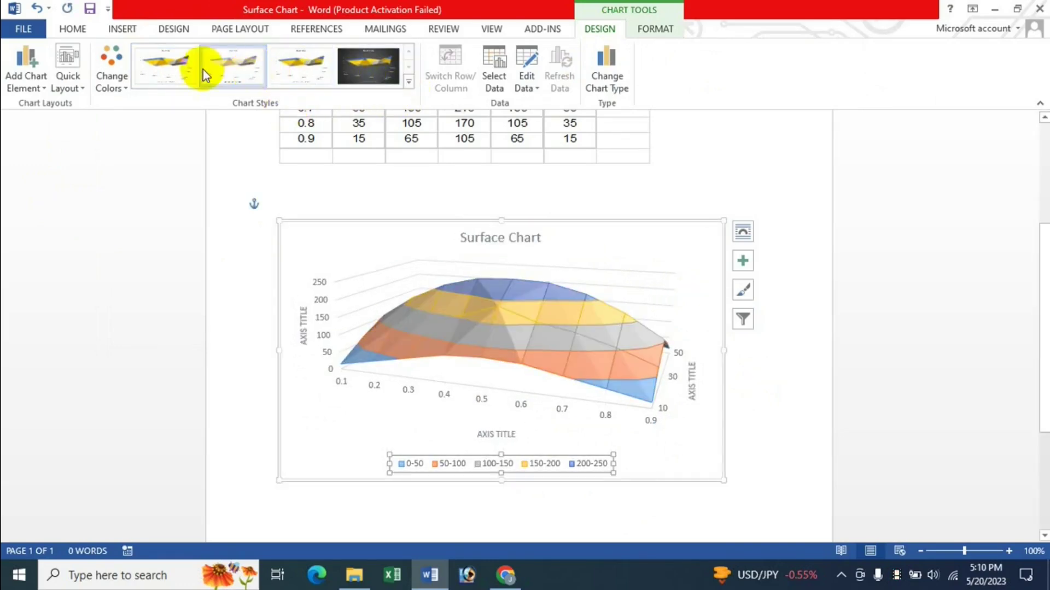
{"action": "left_click", "coordinate": [173, 70]}
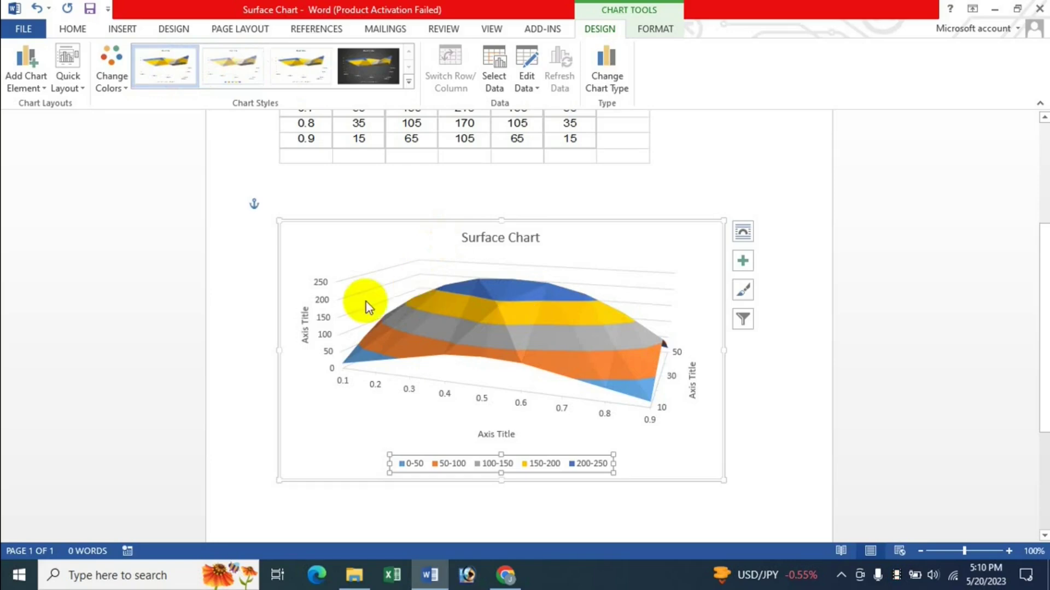
Open the Select Data Source dialog, cancel it, and close the data sheet
{"action": "left_click", "coordinate": [494, 77]}
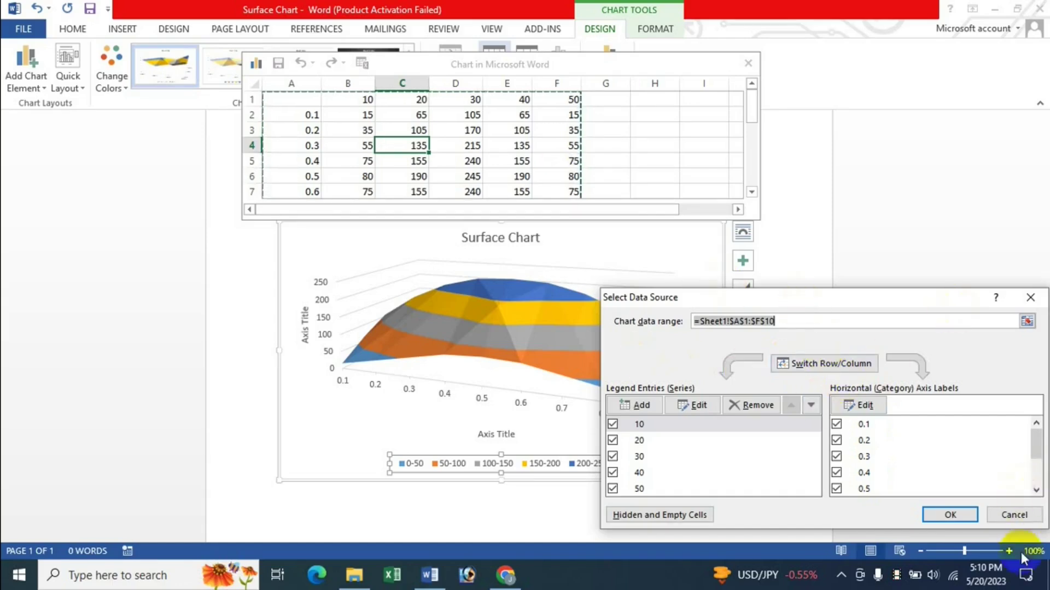
{"action": "left_click", "coordinate": [1015, 516]}
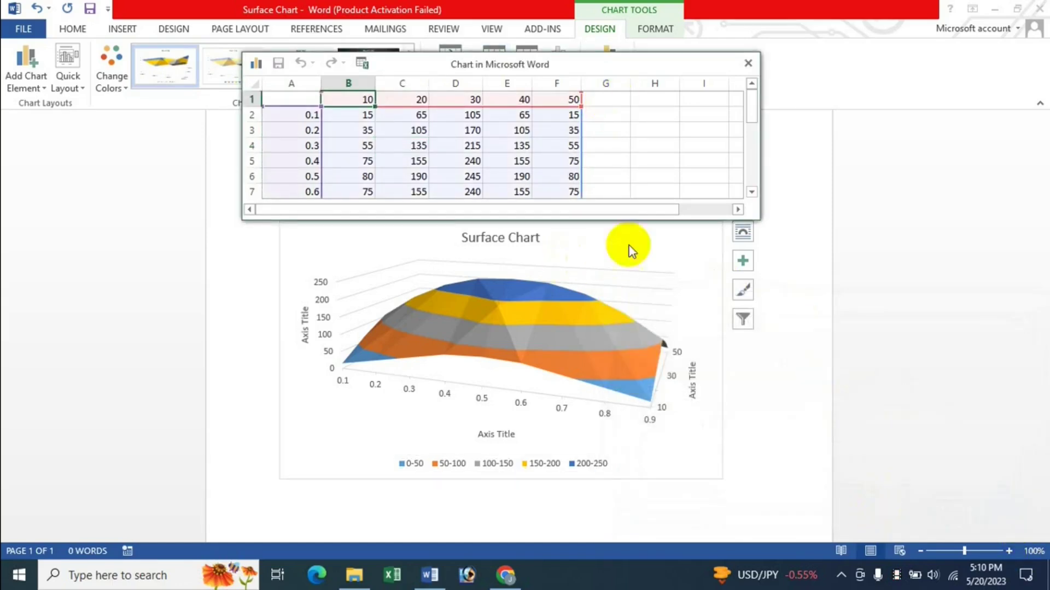
{"action": "left_click", "coordinate": [748, 64]}
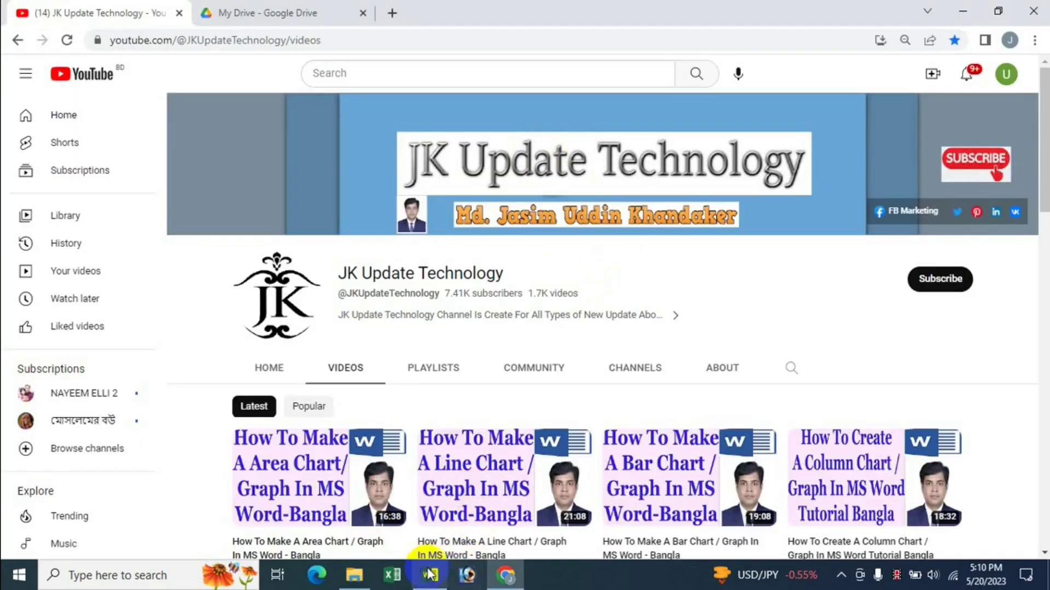
{"action": "left_click", "coordinate": [430, 574]}
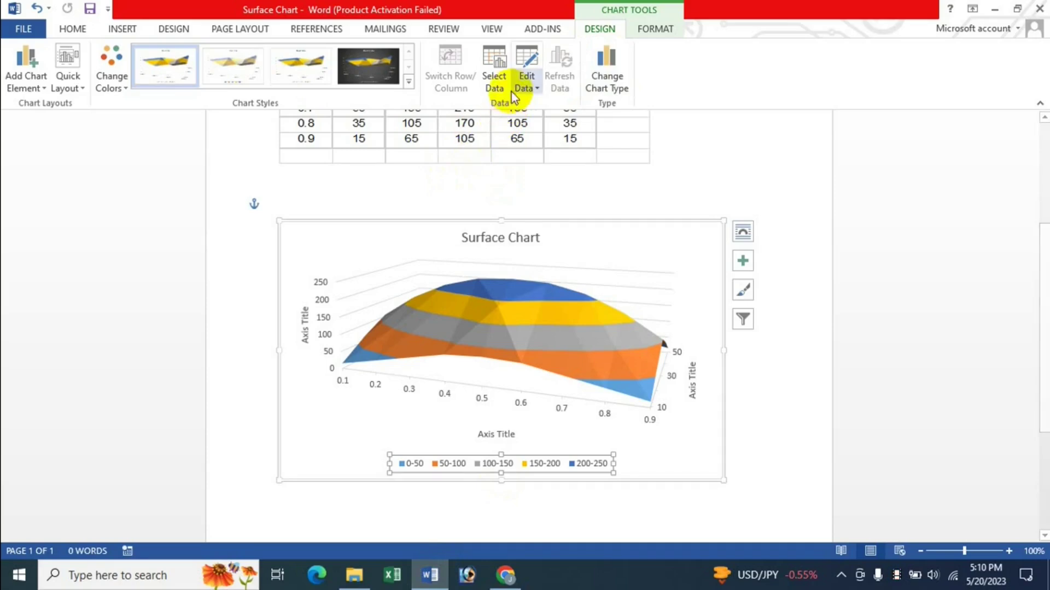
Reopen the data sheet via Edit Data and enlarge it to show rows 0.1–0.9
{"action": "left_click", "coordinate": [533, 89]}
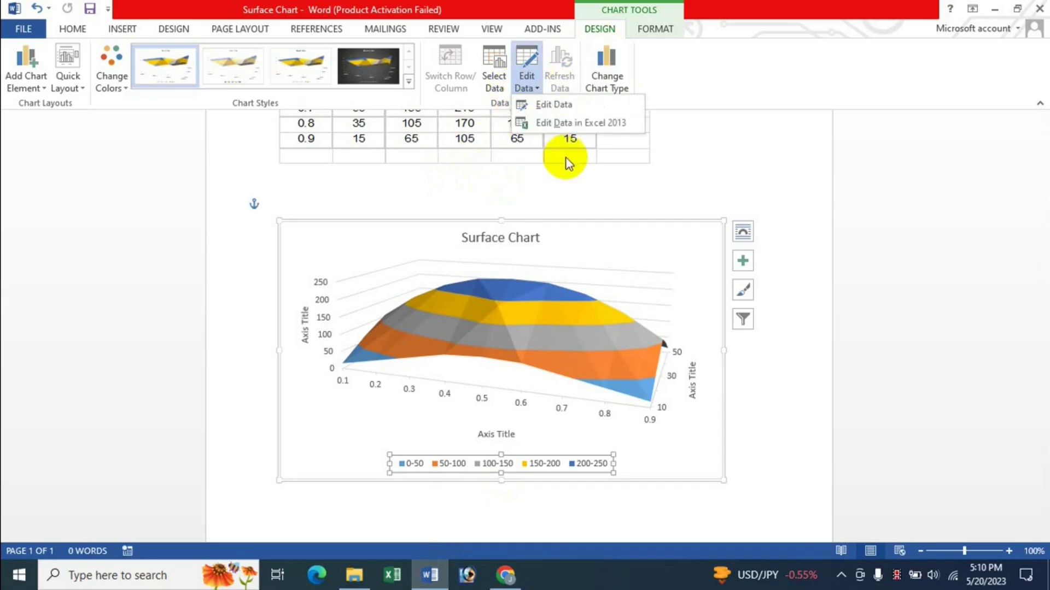
{"action": "left_click", "coordinate": [558, 106]}
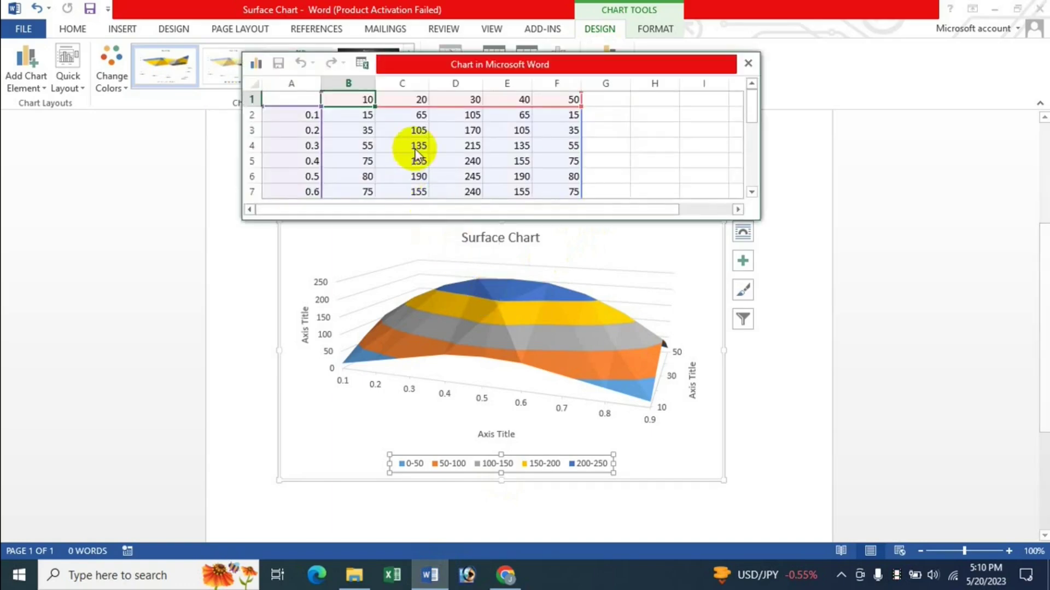
{"action": "left_click", "coordinate": [656, 319]}
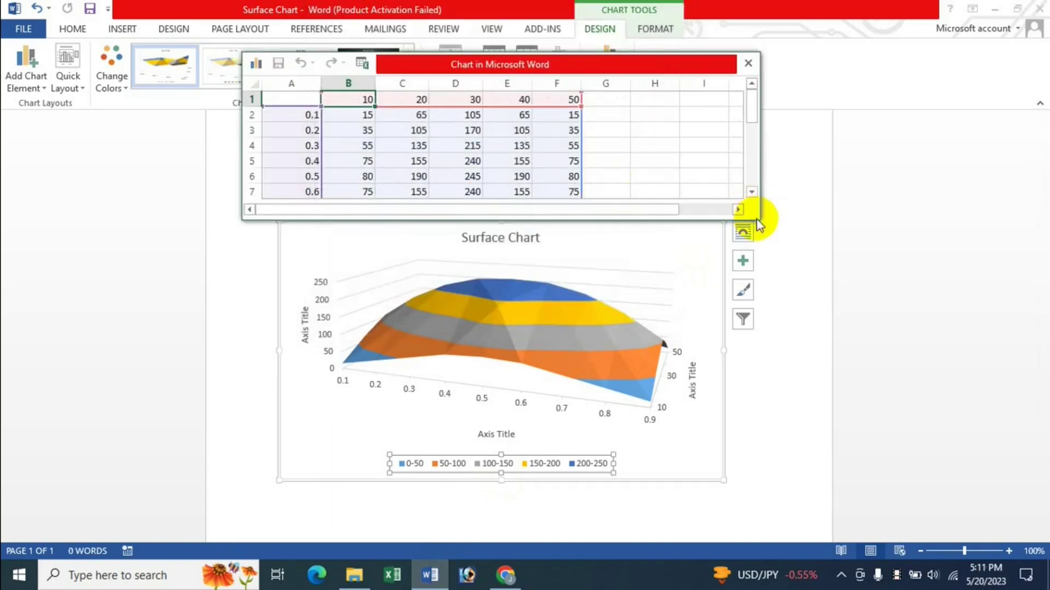
{"action": "left_click_drag", "start_coordinate": [755, 219], "coordinate": [786, 288]}
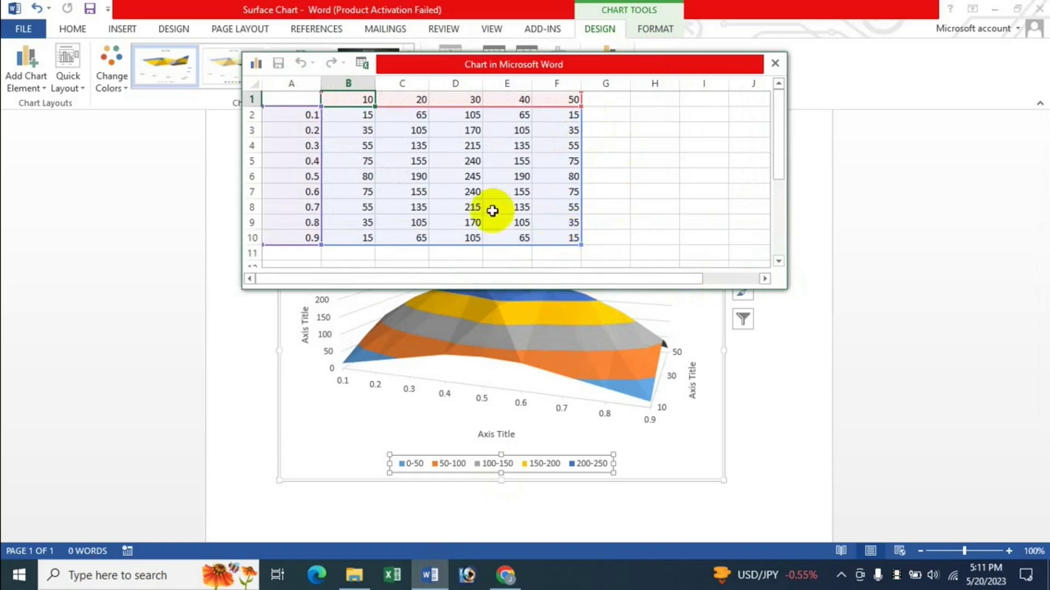
{"action": "left_click", "coordinate": [468, 192]}
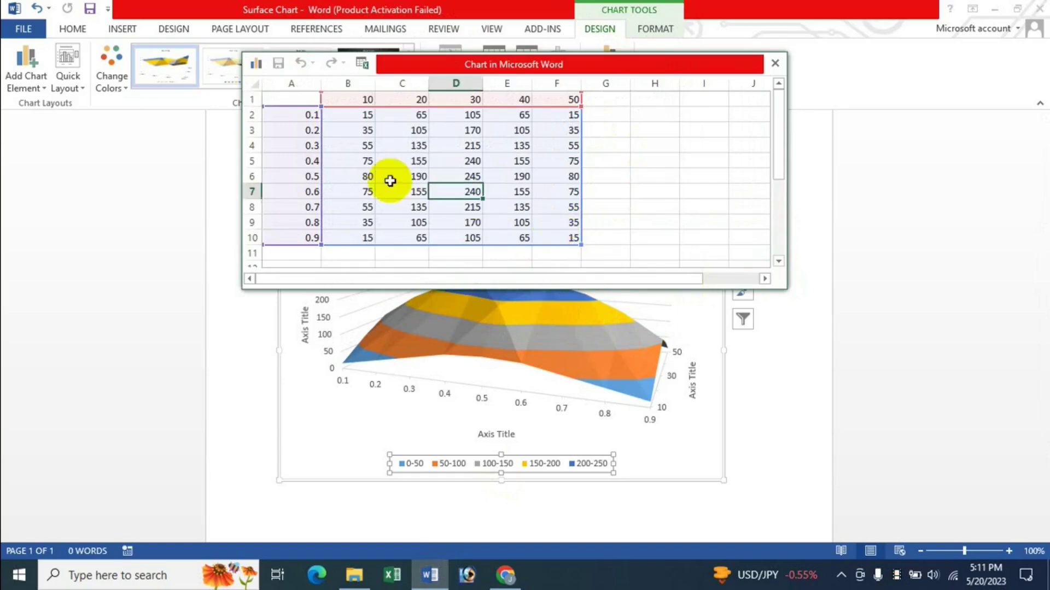
Close the data sheet, open the data in Excel 2013, check cell D4 (215), then close Excel
{"action": "left_click", "coordinate": [777, 64]}
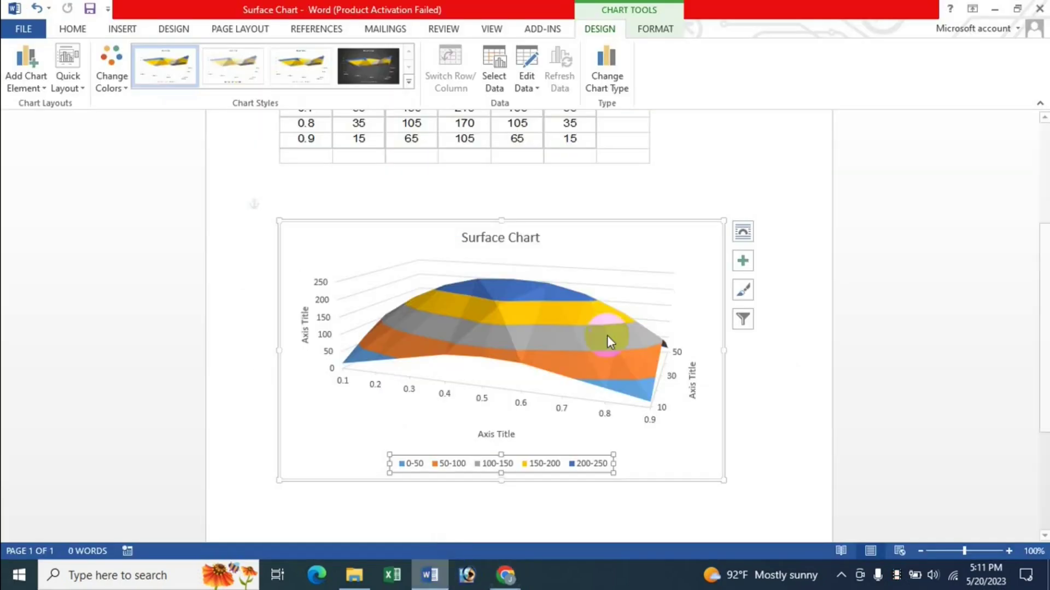
{"action": "left_click", "coordinate": [530, 84]}
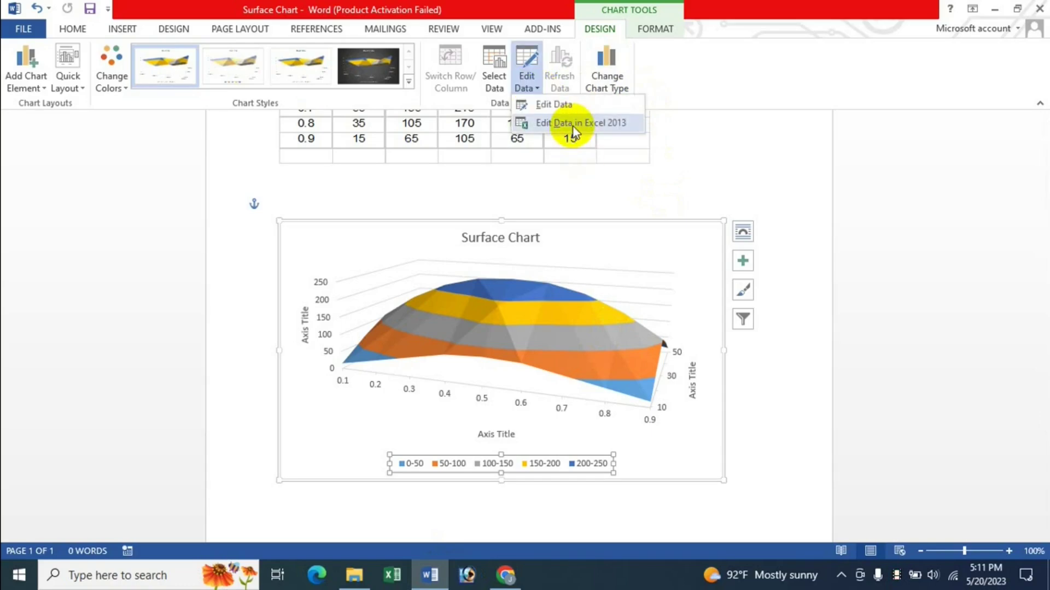
{"action": "left_click", "coordinate": [573, 124]}
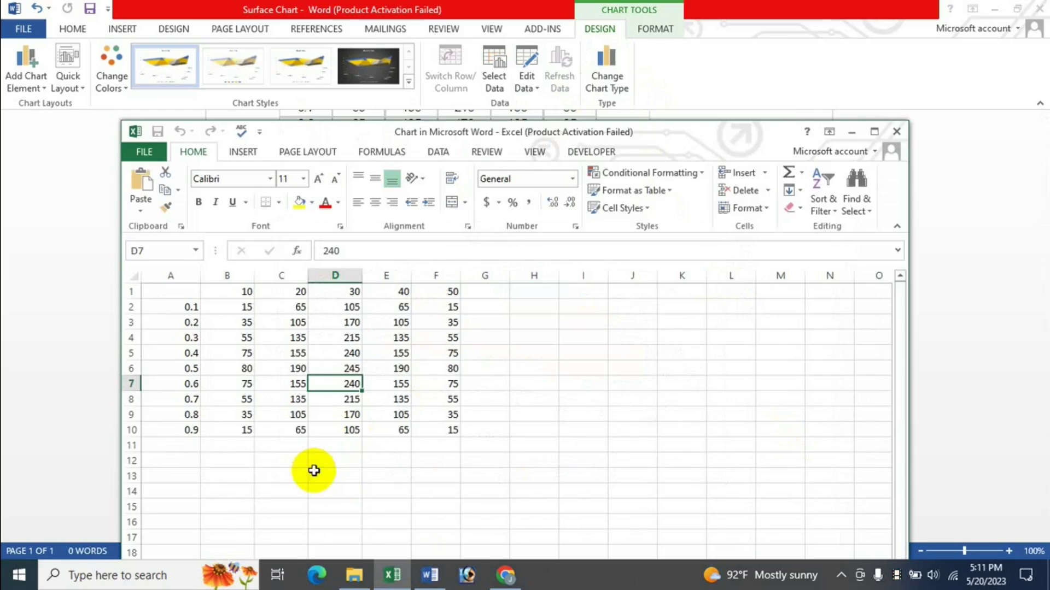
{"action": "left_click", "coordinate": [680, 530]}
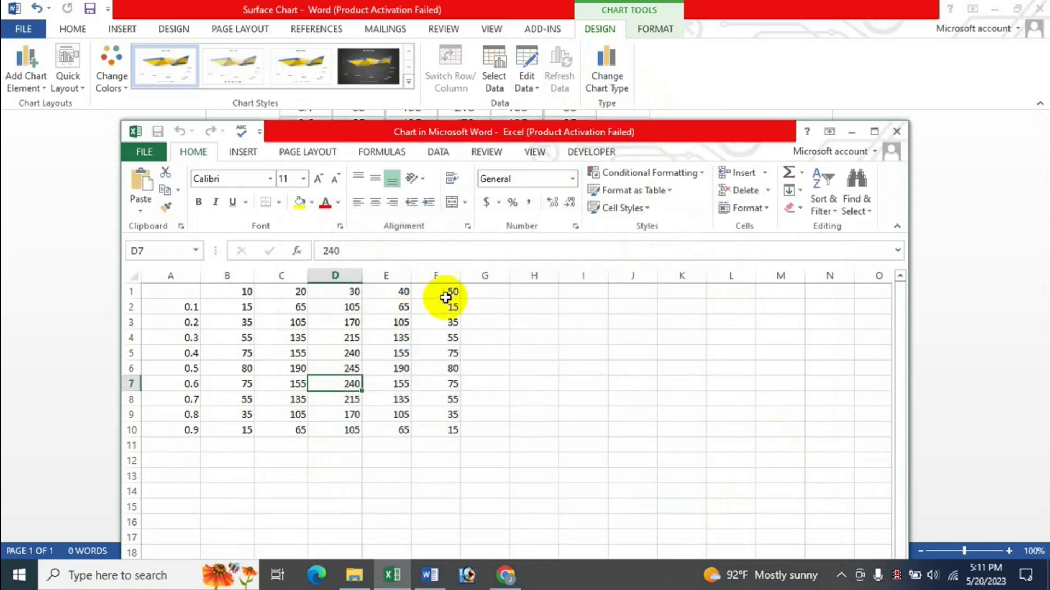
{"action": "left_click_drag", "start_coordinate": [475, 293], "coordinate": [475, 430]}
{"action": "left_click", "coordinate": [436, 475]}
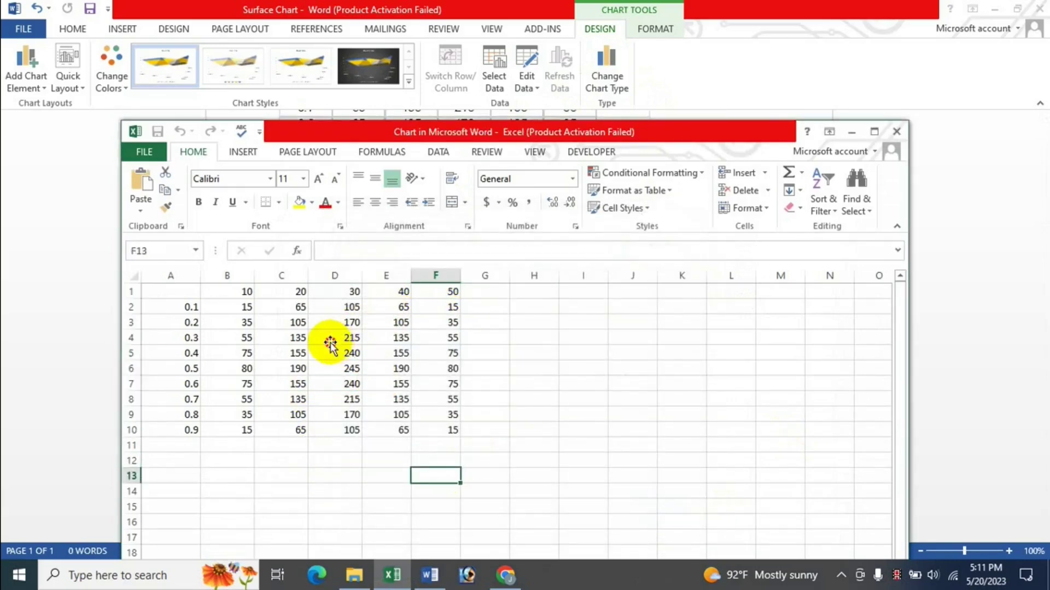
{"action": "left_click", "coordinate": [330, 341]}
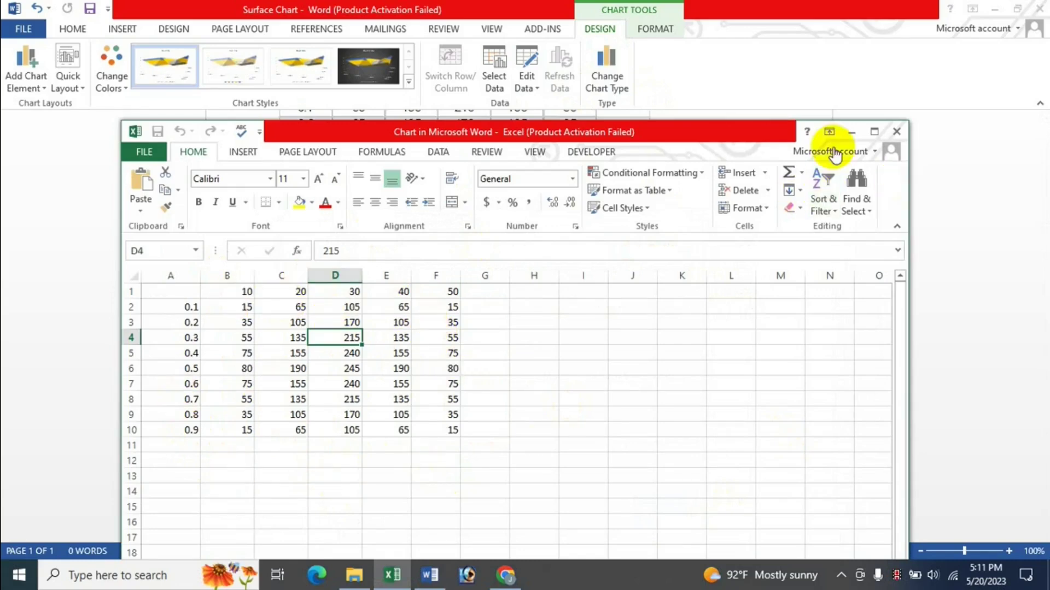
{"action": "left_click", "coordinate": [901, 130]}
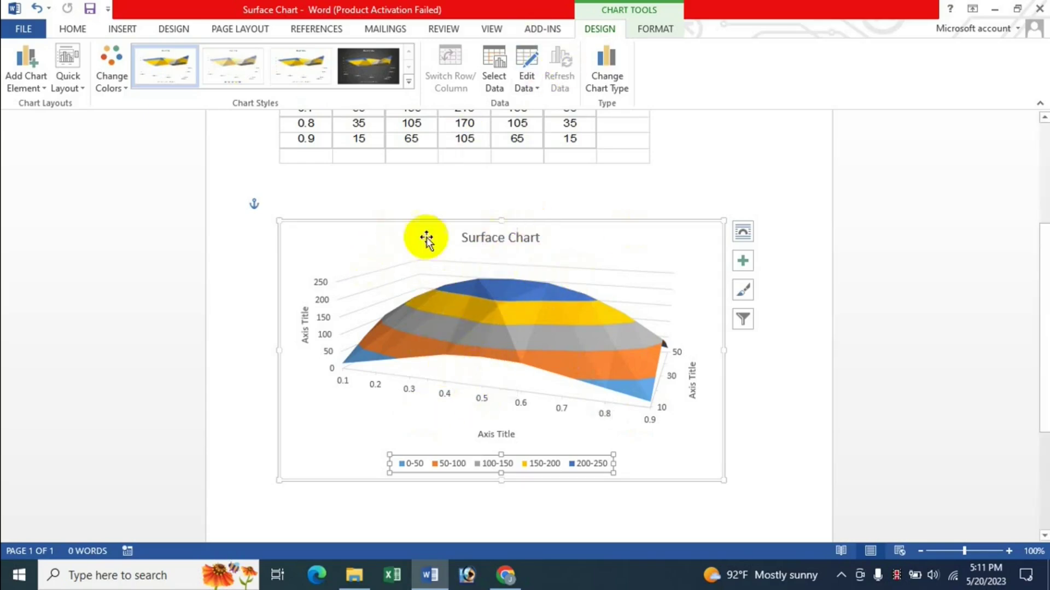
Try the wireframe surface and Contour chart types, applying the first chart style
{"action": "left_click", "coordinate": [608, 77]}
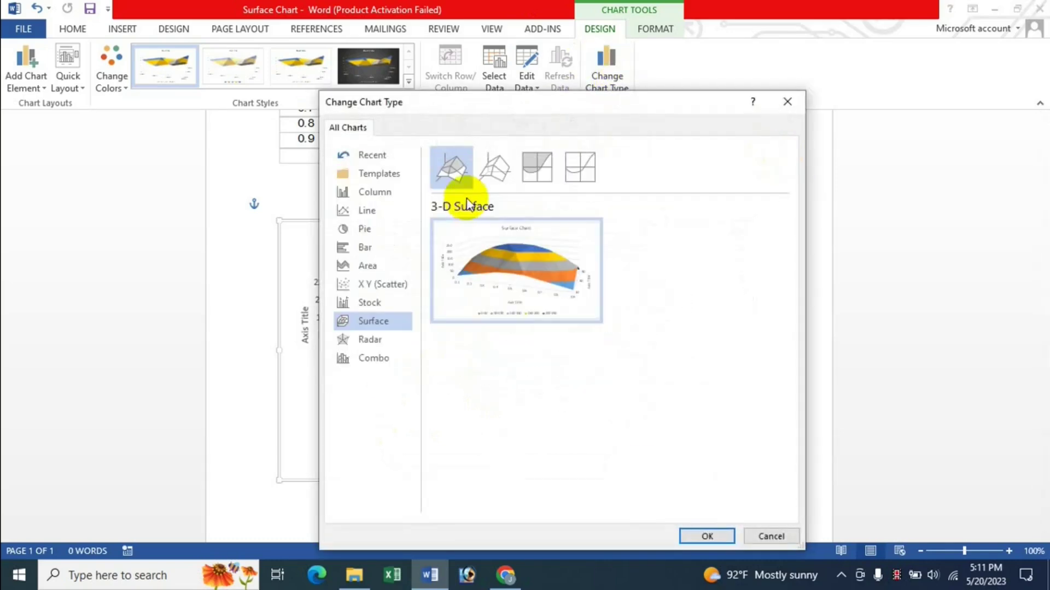
{"action": "left_click", "coordinate": [490, 172]}
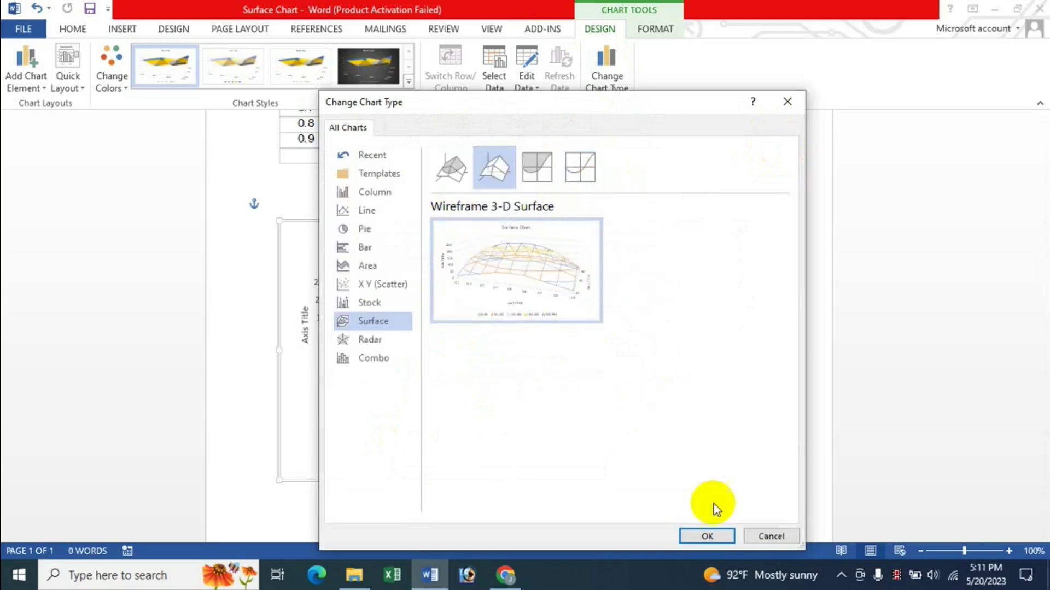
{"action": "left_click", "coordinate": [712, 537]}
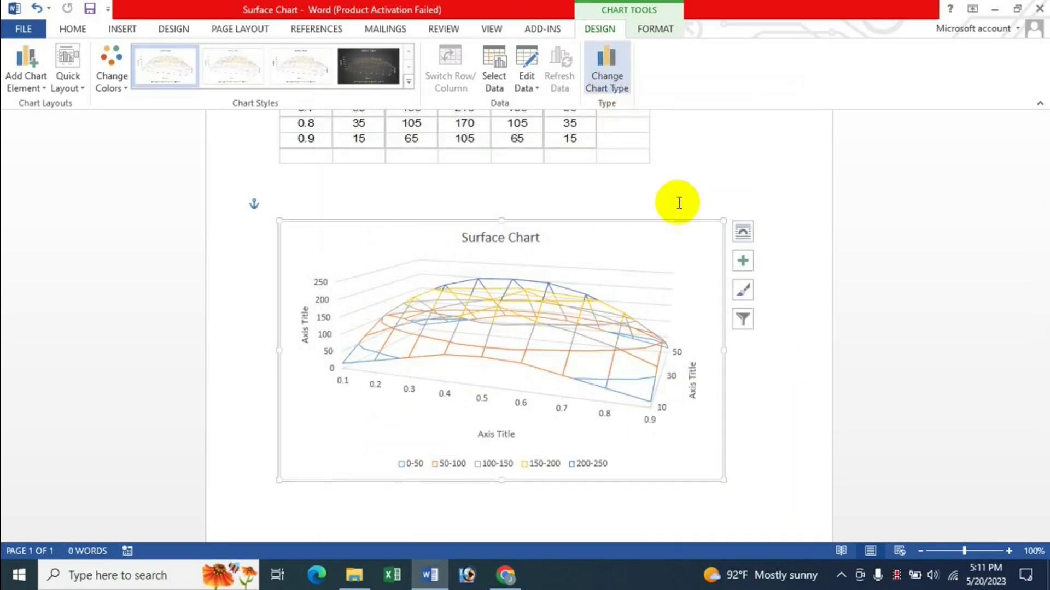
{"action": "left_click", "coordinate": [610, 82]}
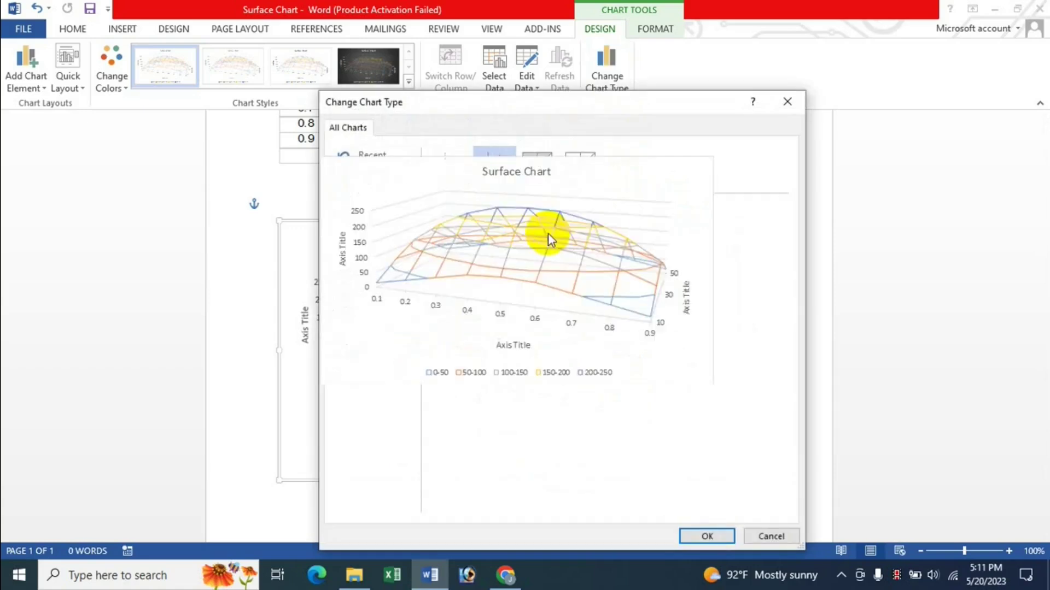
{"action": "left_click", "coordinate": [543, 171]}
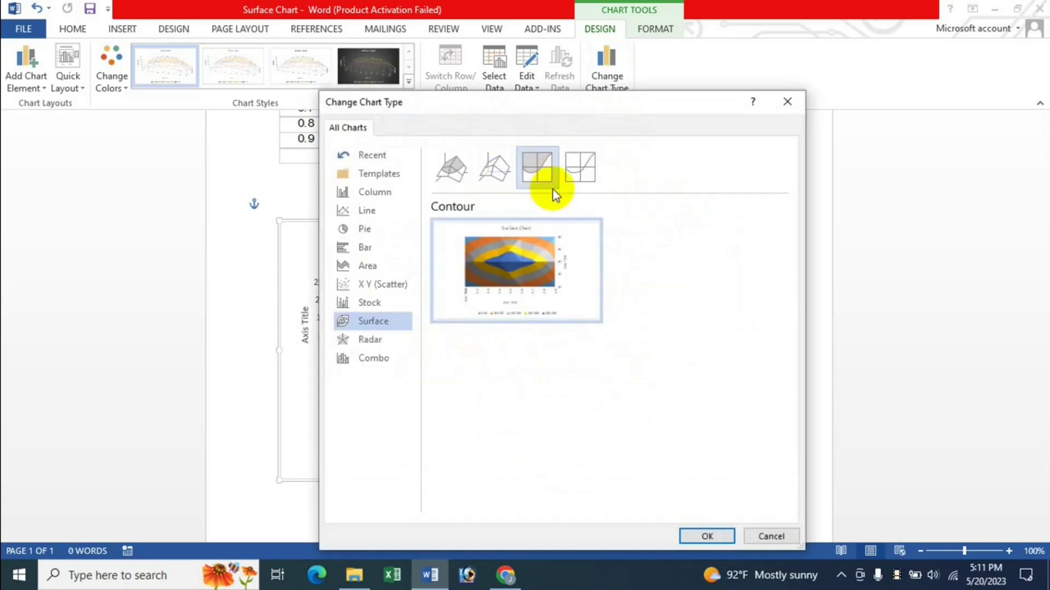
{"action": "left_click", "coordinate": [708, 537]}
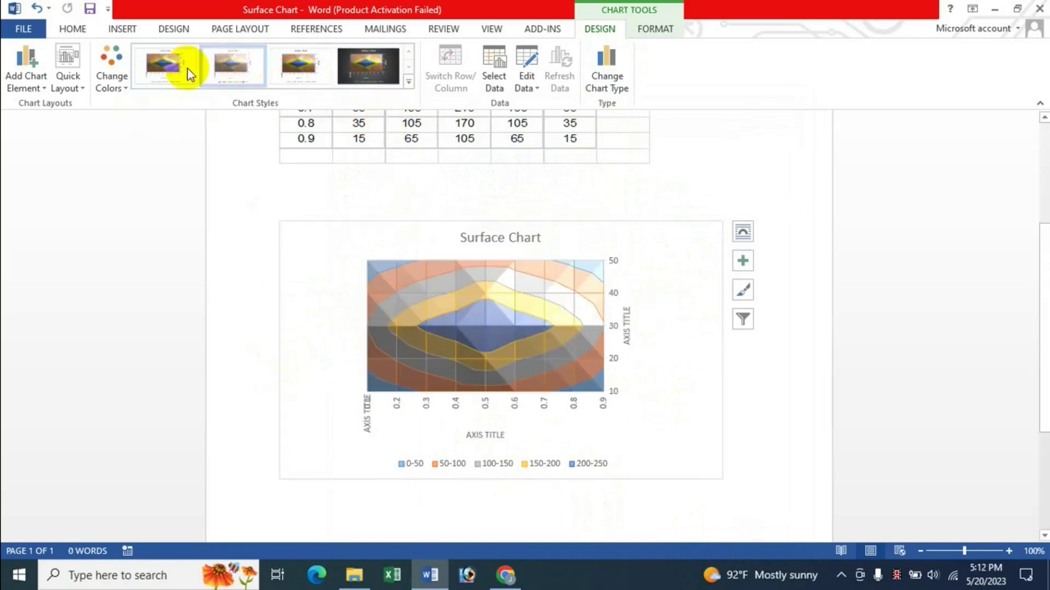
{"action": "left_click", "coordinate": [169, 70]}
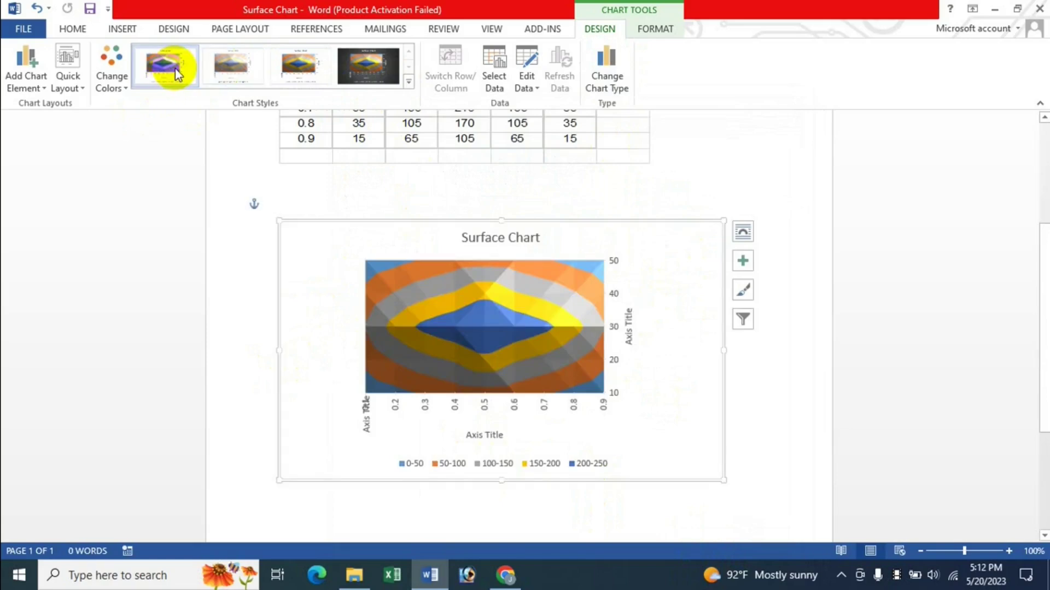
Switch the chart to Wireframe Contour, then settle on 3-D Surface
{"action": "left_click", "coordinate": [612, 82]}
{"action": "left_click", "coordinate": [585, 185]}
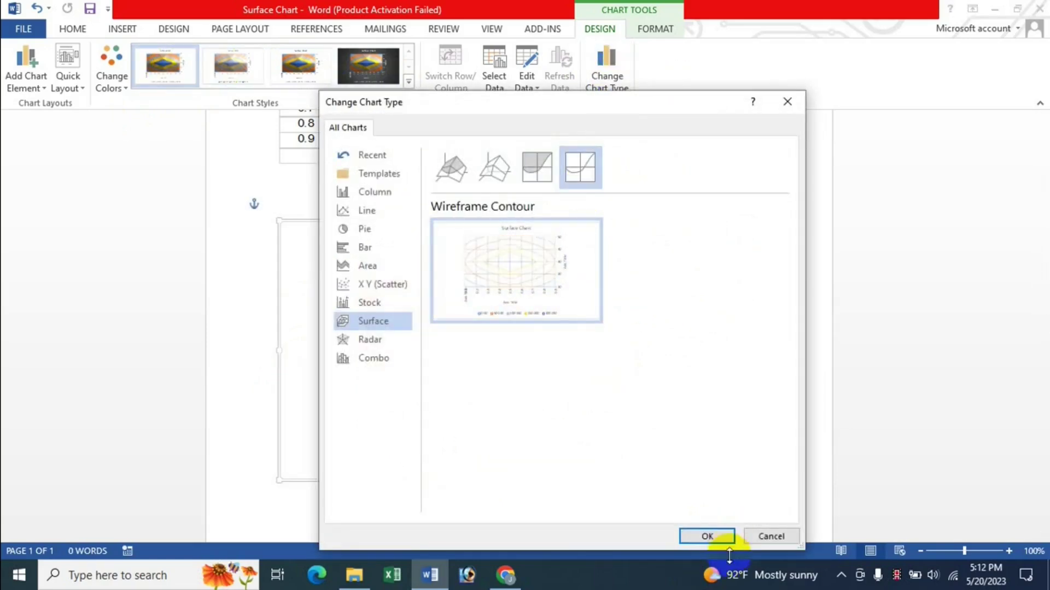
{"action": "left_click", "coordinate": [711, 535]}
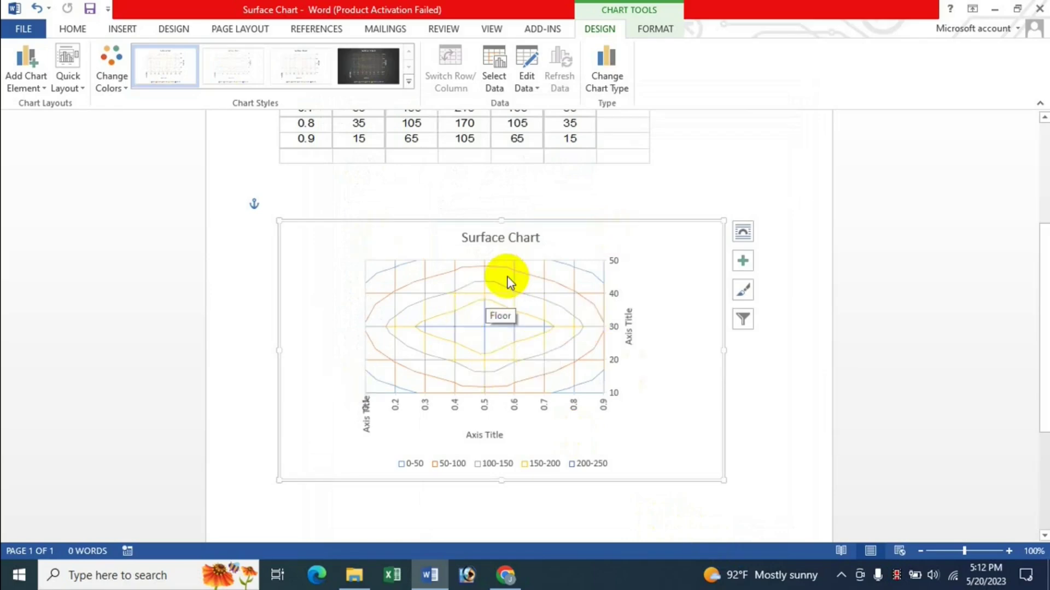
{"action": "left_click", "coordinate": [607, 79]}
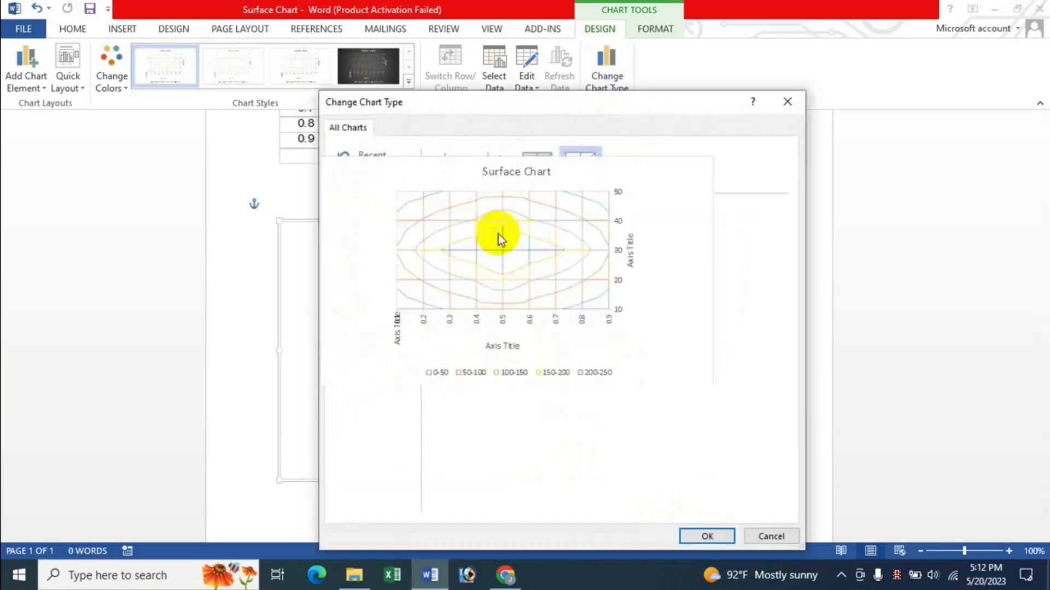
{"action": "left_click", "coordinate": [451, 177]}
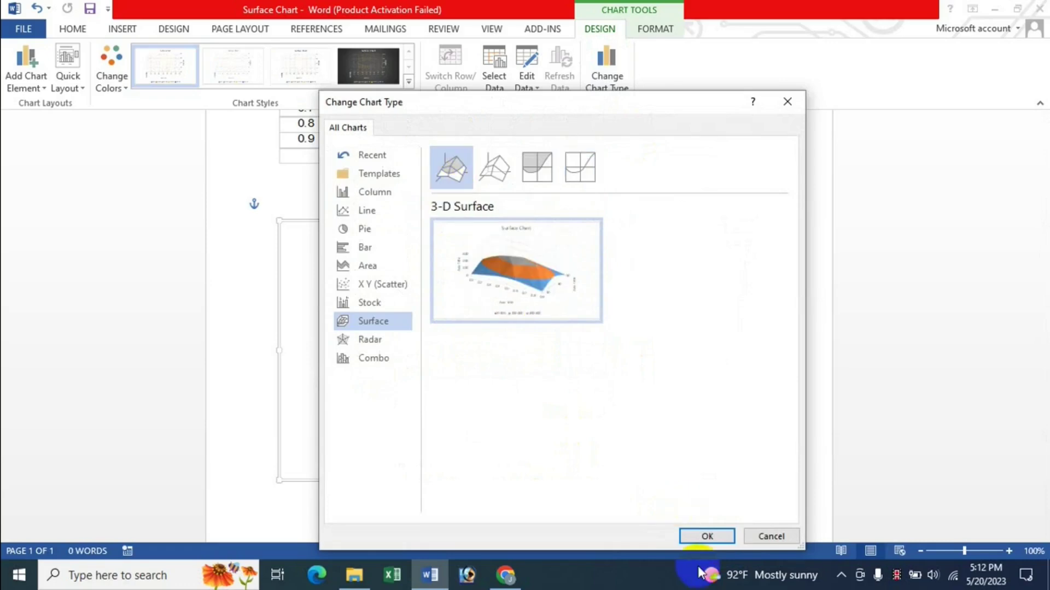
{"action": "left_click", "coordinate": [706, 535]}
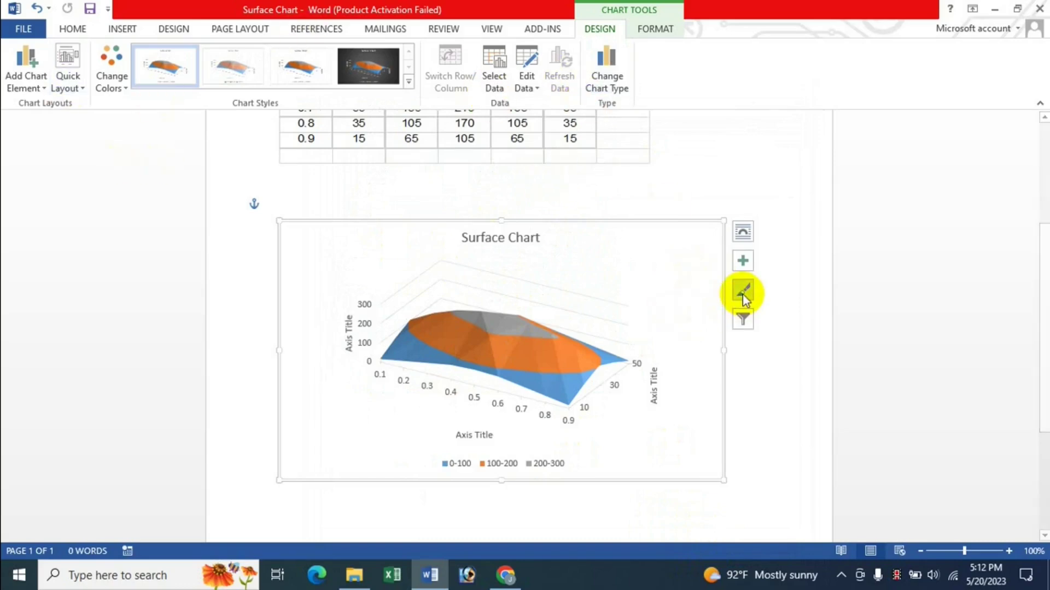
{"action": "left_click", "coordinate": [743, 261]}
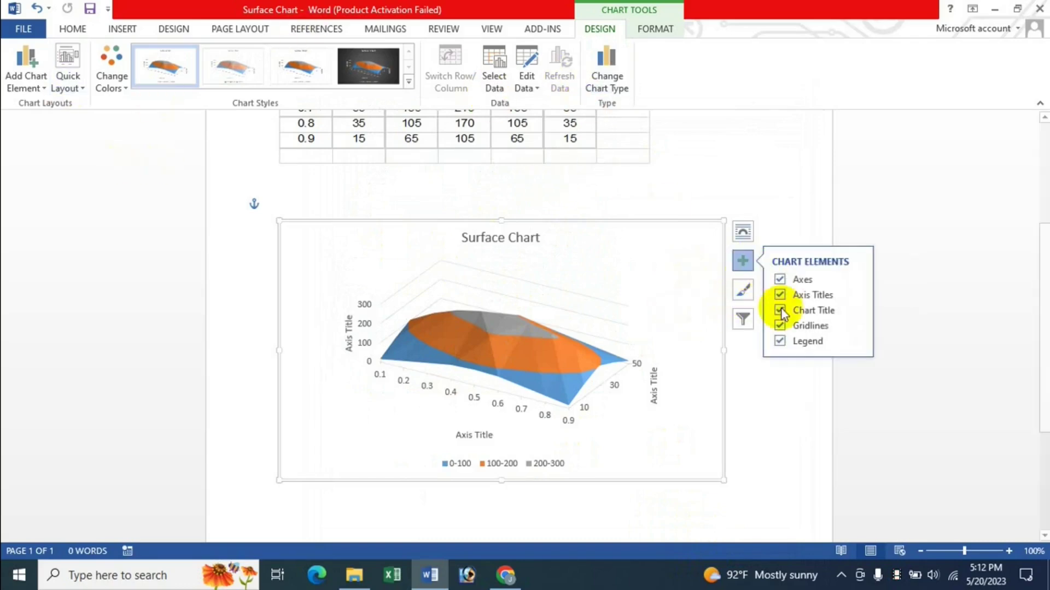
{"action": "left_click", "coordinate": [12, 86]}
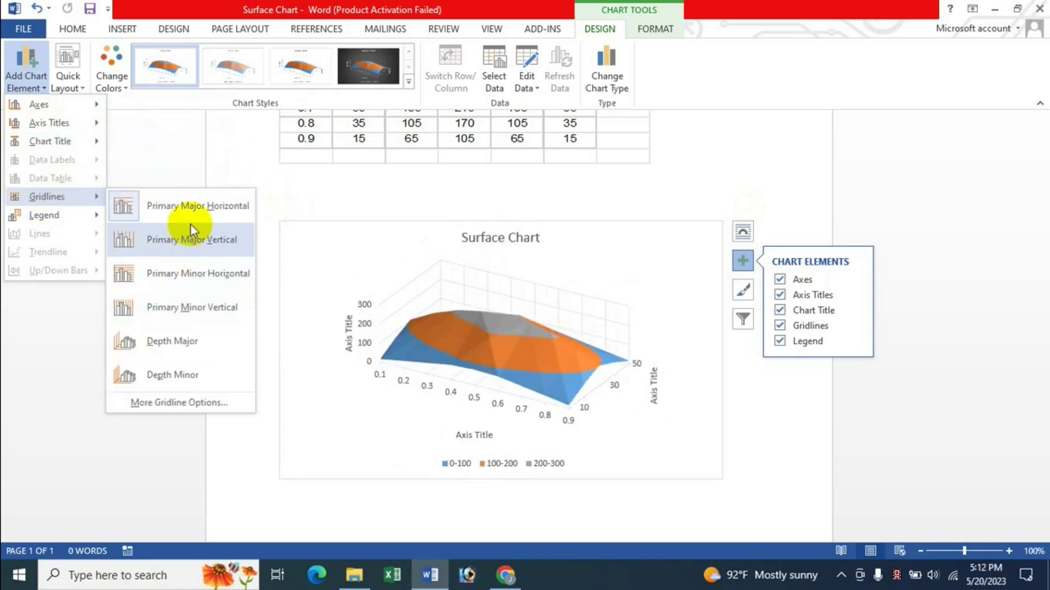
{"action": "mouse_move", "coordinate": [44, 215]}
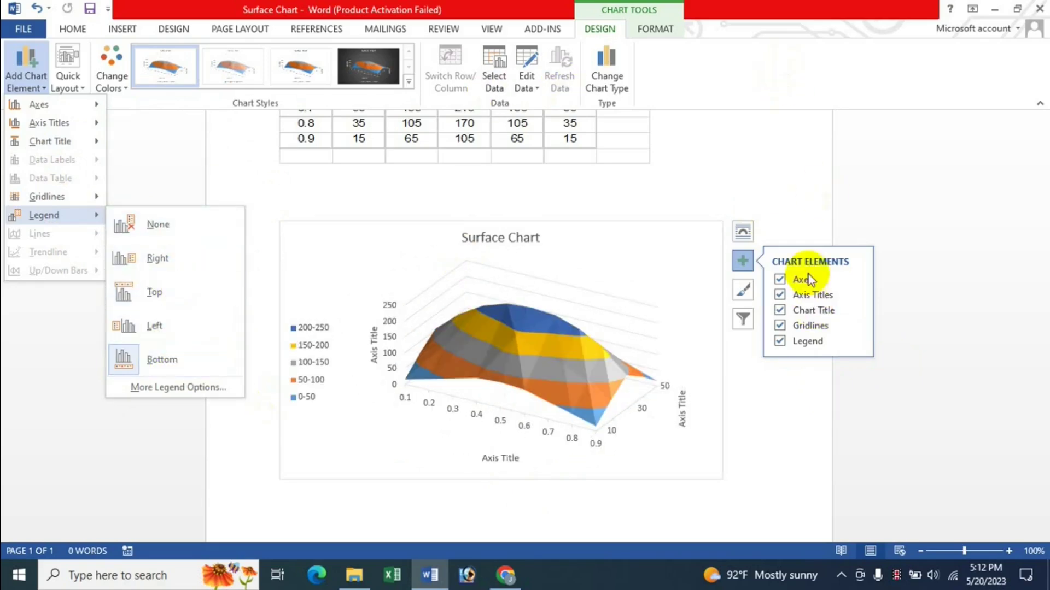
{"action": "left_click", "coordinate": [211, 340]}
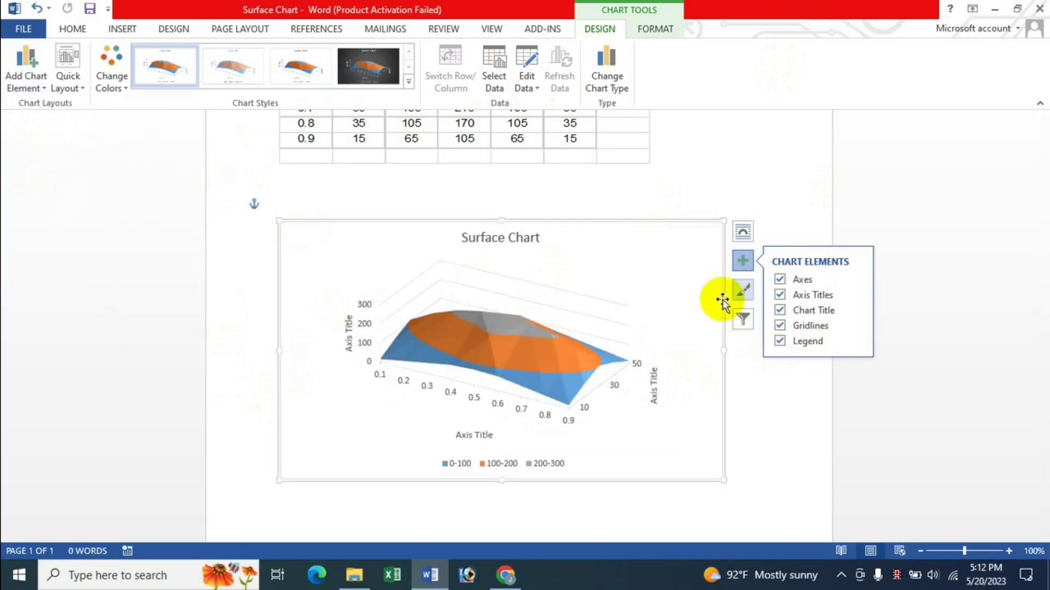
{"action": "left_click", "coordinate": [744, 294]}
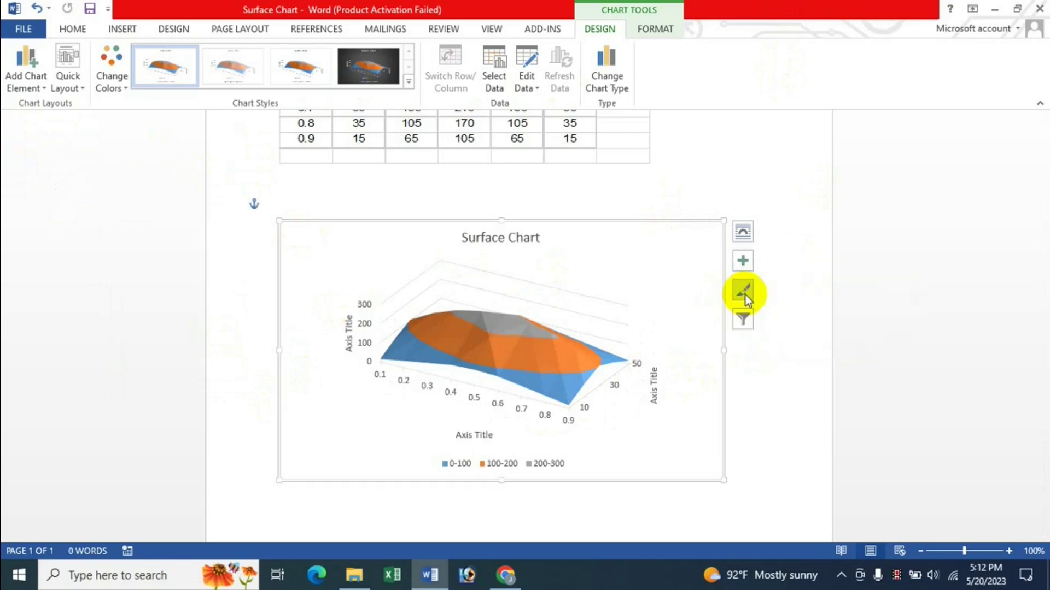
{"action": "left_click", "coordinate": [832, 332]}
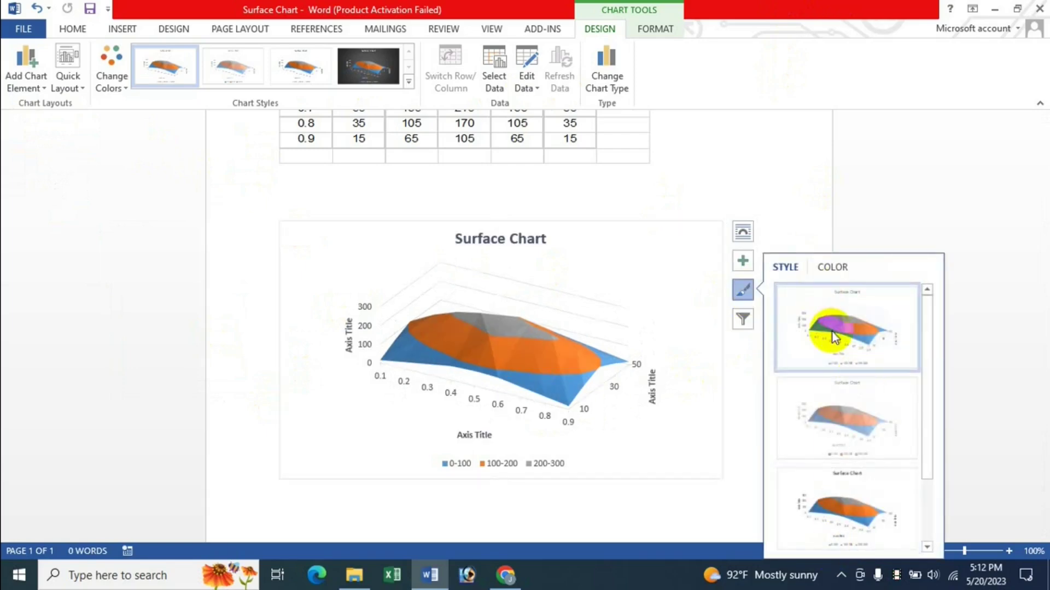
{"action": "left_click", "coordinate": [832, 268]}
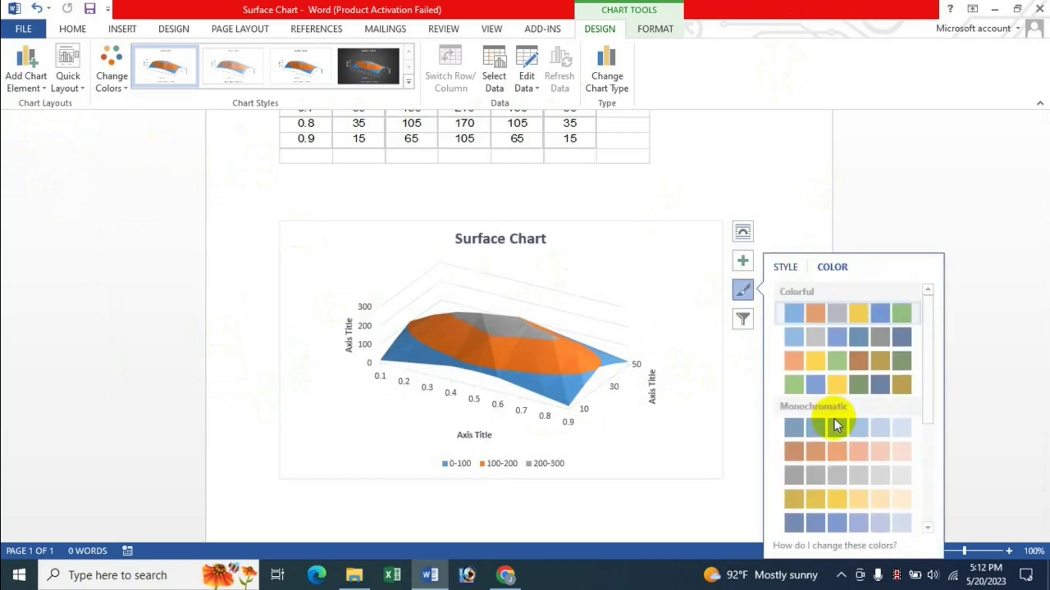
{"action": "left_click", "coordinate": [744, 322]}
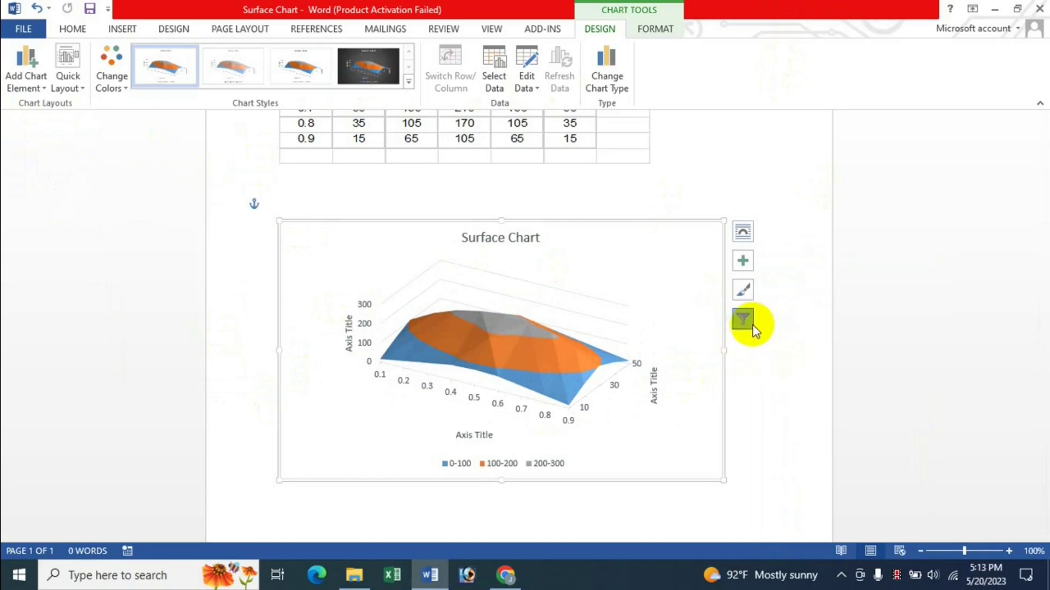
Filter the chart to series 10, 20 and 30 and categories 0.1–0.3
{"action": "left_click", "coordinate": [750, 326]}
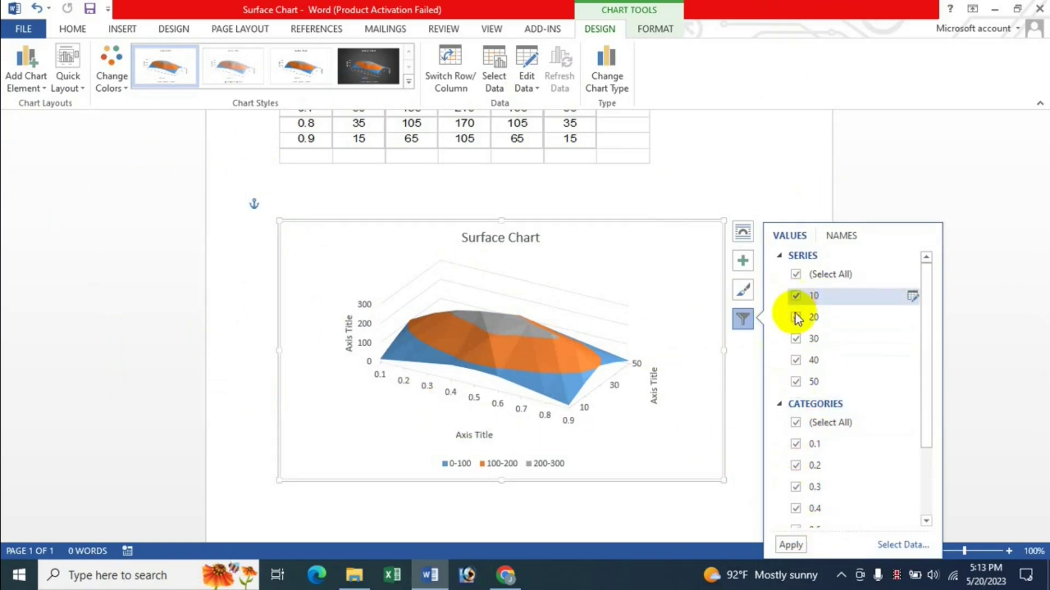
{"action": "left_click", "coordinate": [796, 275]}
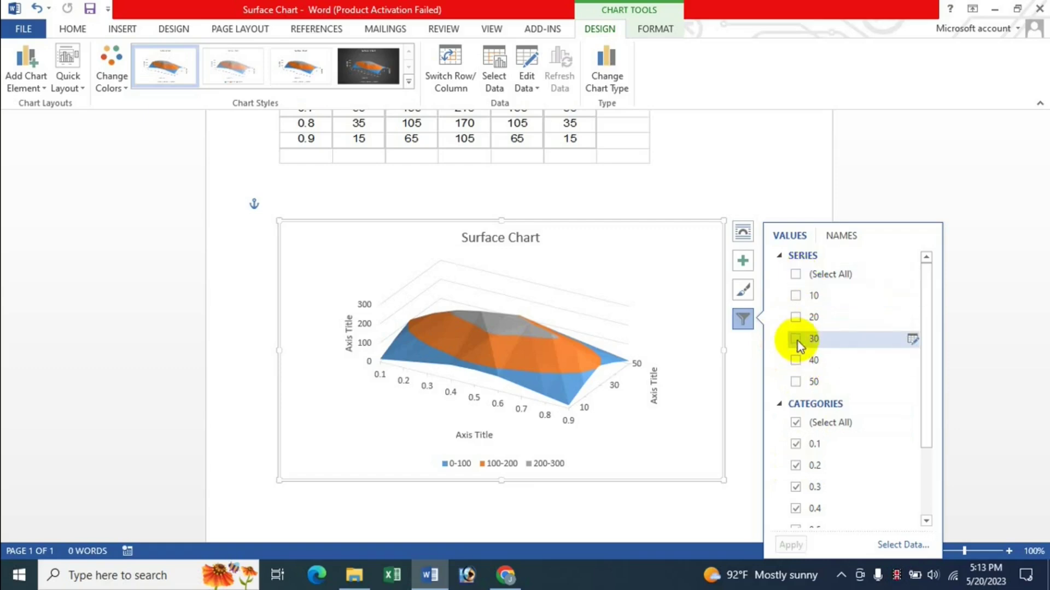
{"action": "left_click", "coordinate": [795, 296]}
{"action": "left_click", "coordinate": [795, 317]}
{"action": "left_click", "coordinate": [795, 339]}
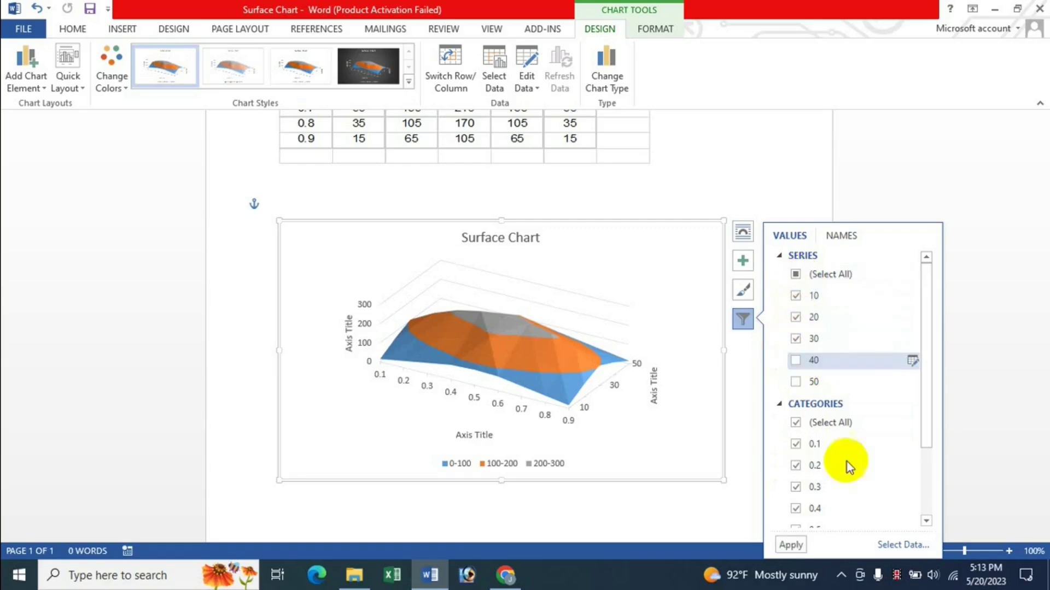
{"action": "left_click", "coordinate": [796, 466]}
{"action": "left_click", "coordinate": [795, 444]}
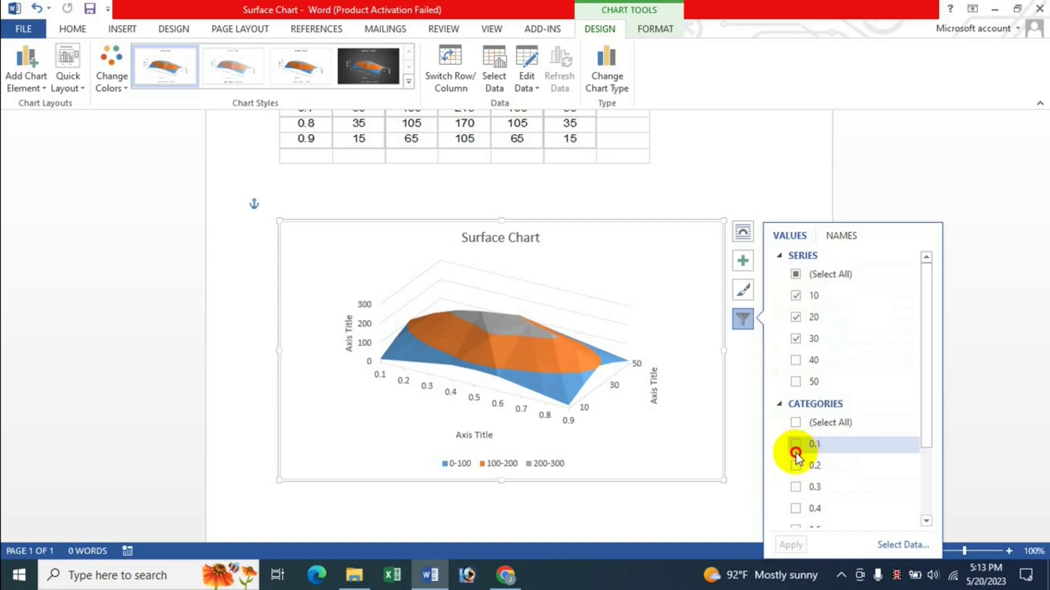
{"action": "left_click", "coordinate": [791, 546]}
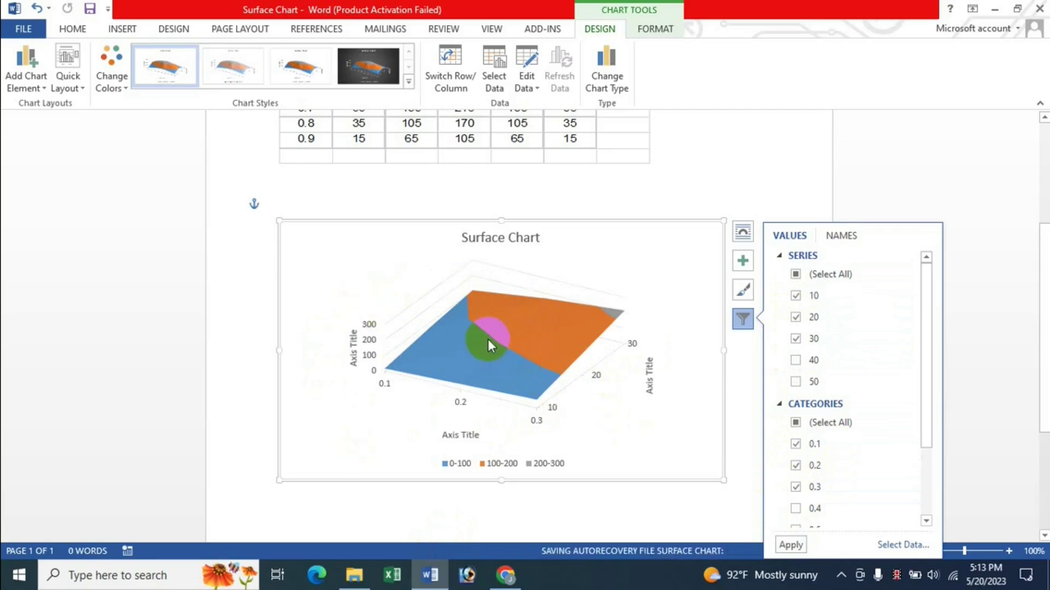
Restore all series to the chart, view the NAMES tab, and bring up Layout Options
{"action": "left_click", "coordinate": [796, 274]}
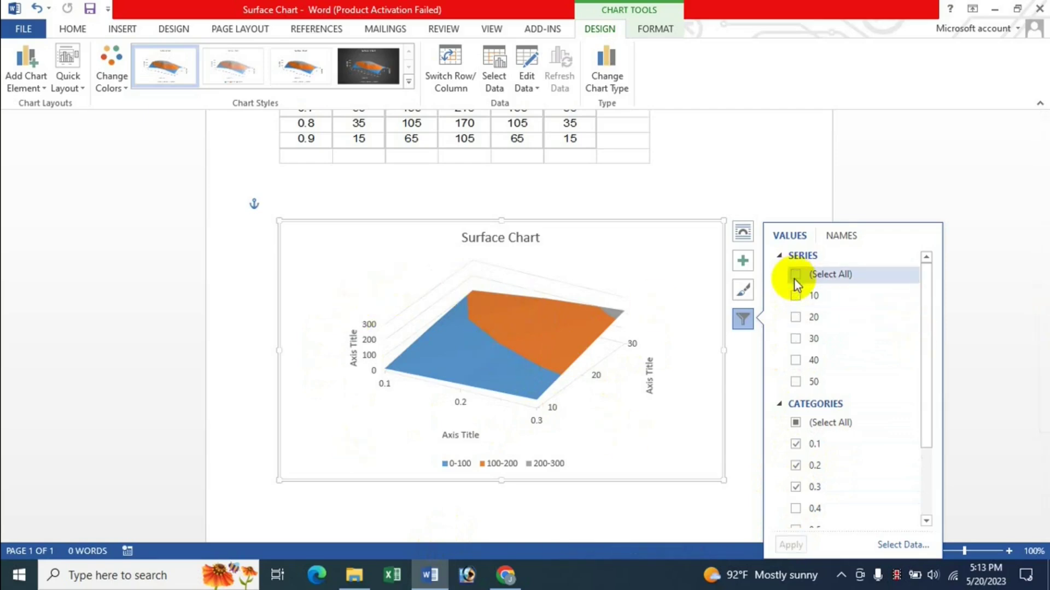
{"action": "left_click", "coordinate": [795, 274]}
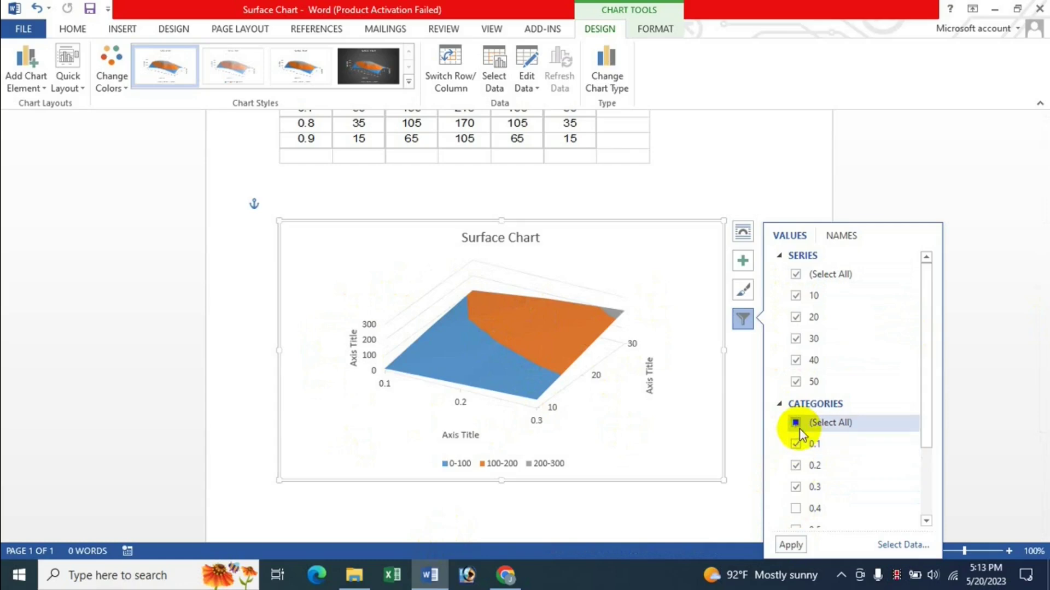
{"action": "left_click", "coordinate": [791, 545]}
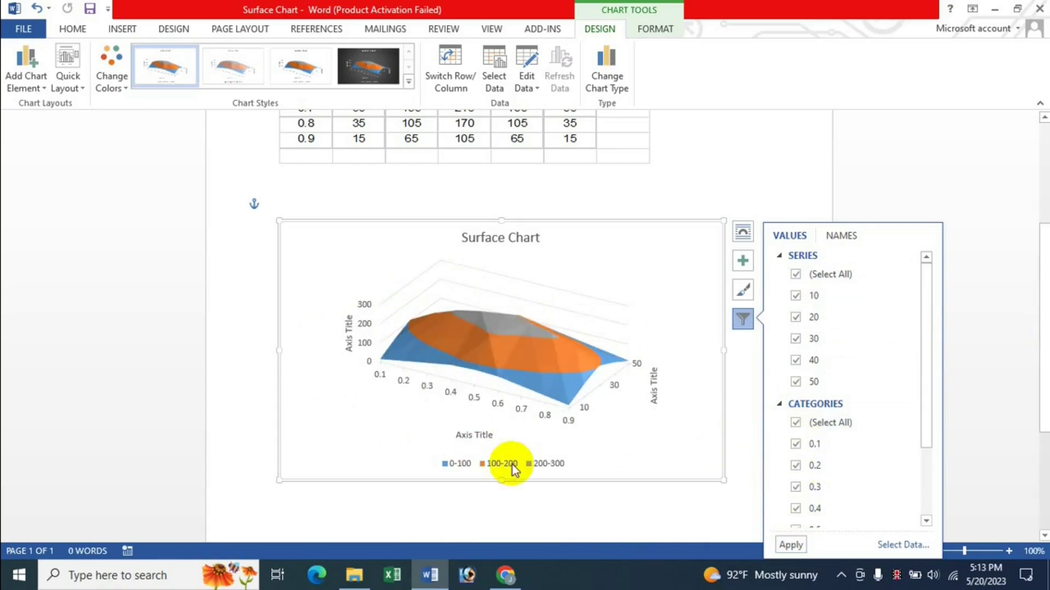
{"action": "left_click", "coordinate": [841, 236]}
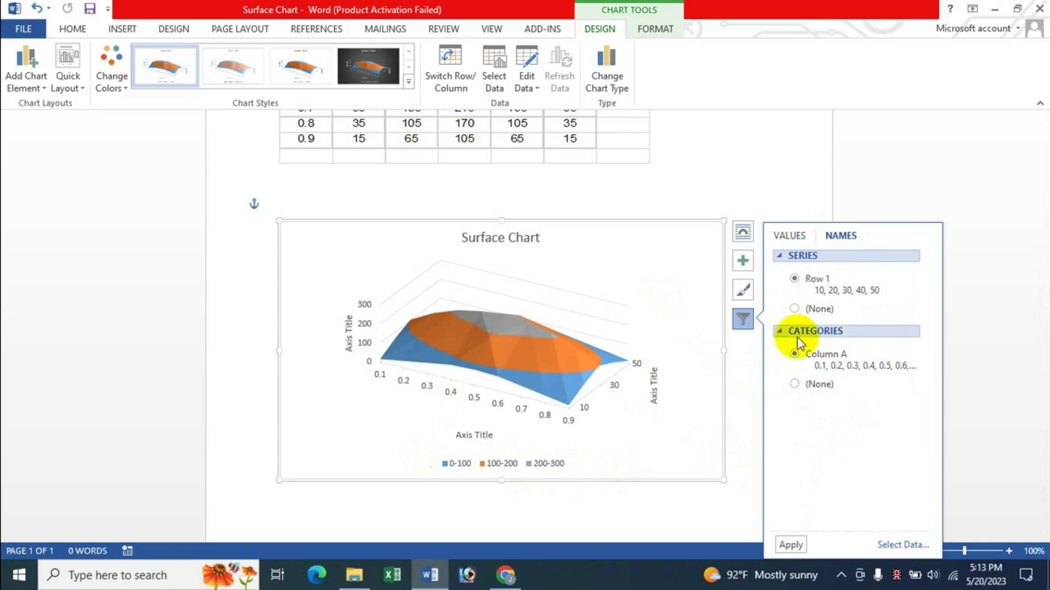
{"action": "left_click", "coordinate": [745, 236]}
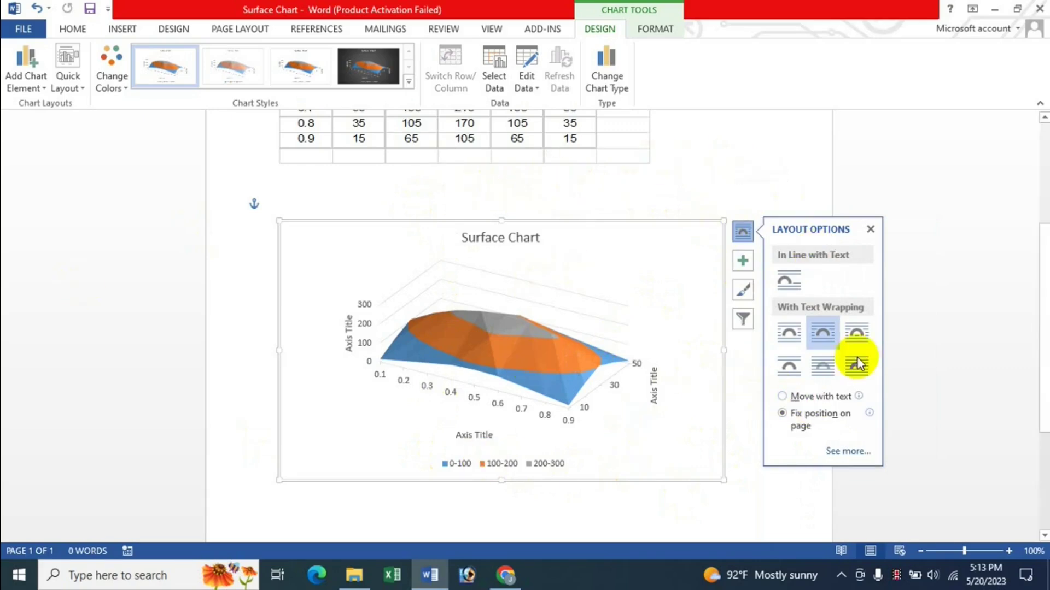
Give the chart a With Text Wrapping layout and show the Chart Tools Format tab
{"action": "left_click", "coordinate": [828, 339]}
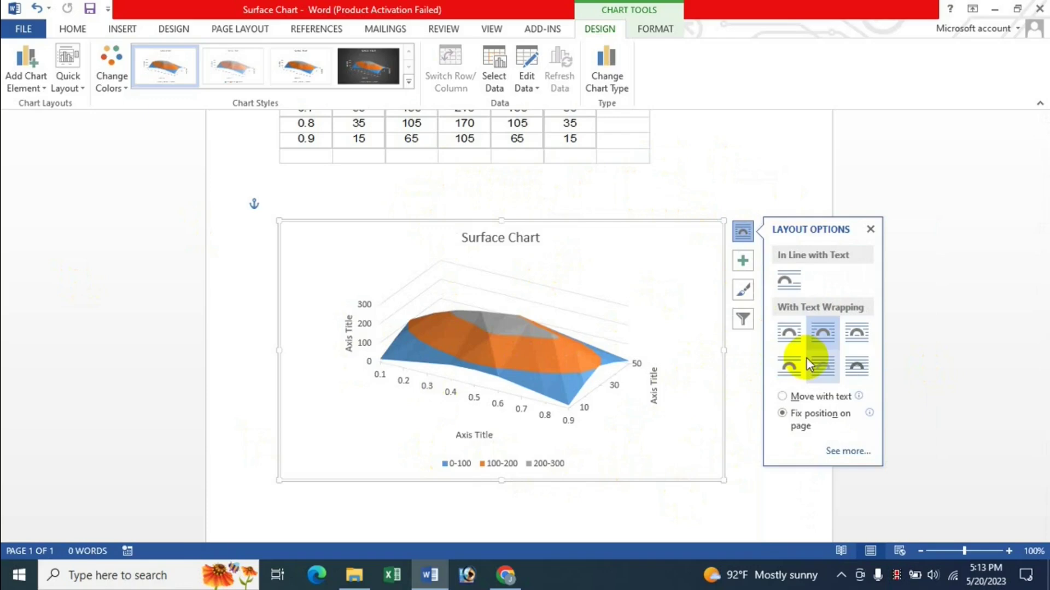
{"action": "left_click", "coordinate": [870, 229]}
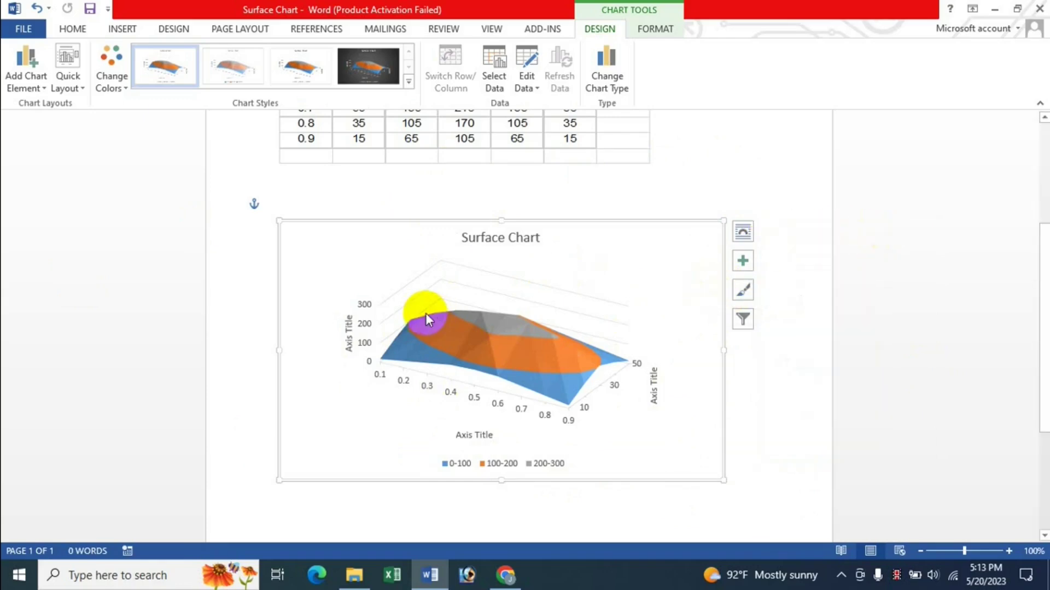
{"action": "left_click", "coordinate": [656, 29]}
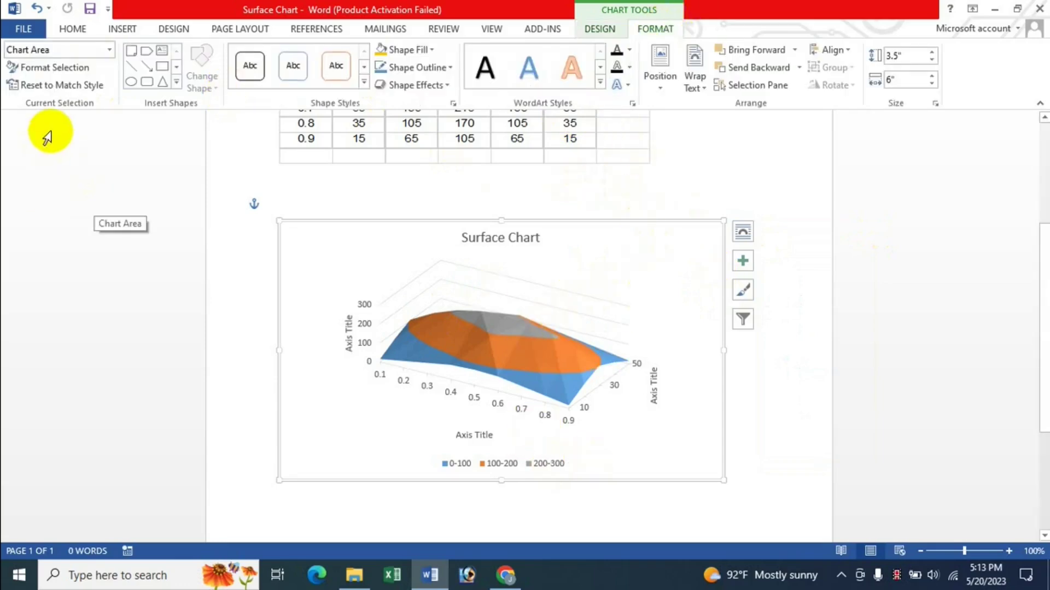
Select the chart's Floor and apply an orange dotted pattern fill to it
{"action": "left_click", "coordinate": [110, 50]}
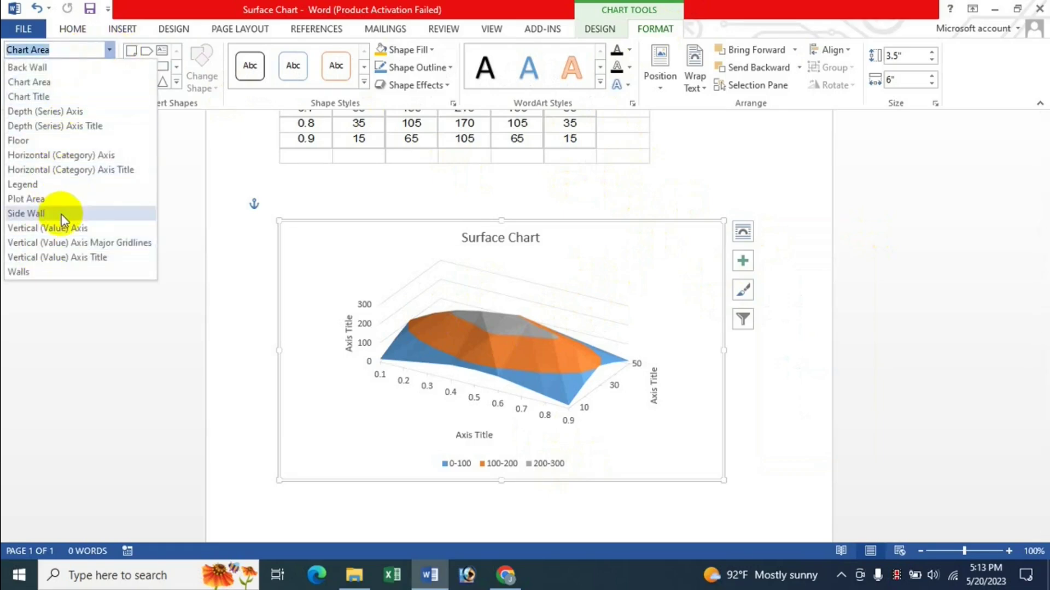
{"action": "left_click", "coordinate": [33, 141]}
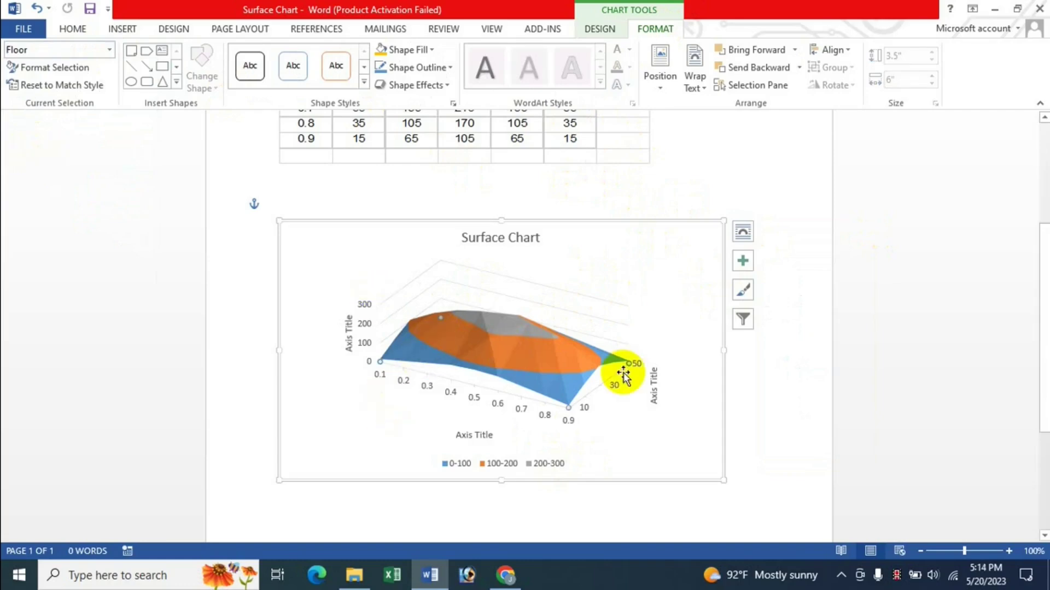
{"action": "left_click", "coordinate": [83, 73]}
{"action": "left_click", "coordinate": [875, 287]}
{"action": "left_click", "coordinate": [882, 271]}
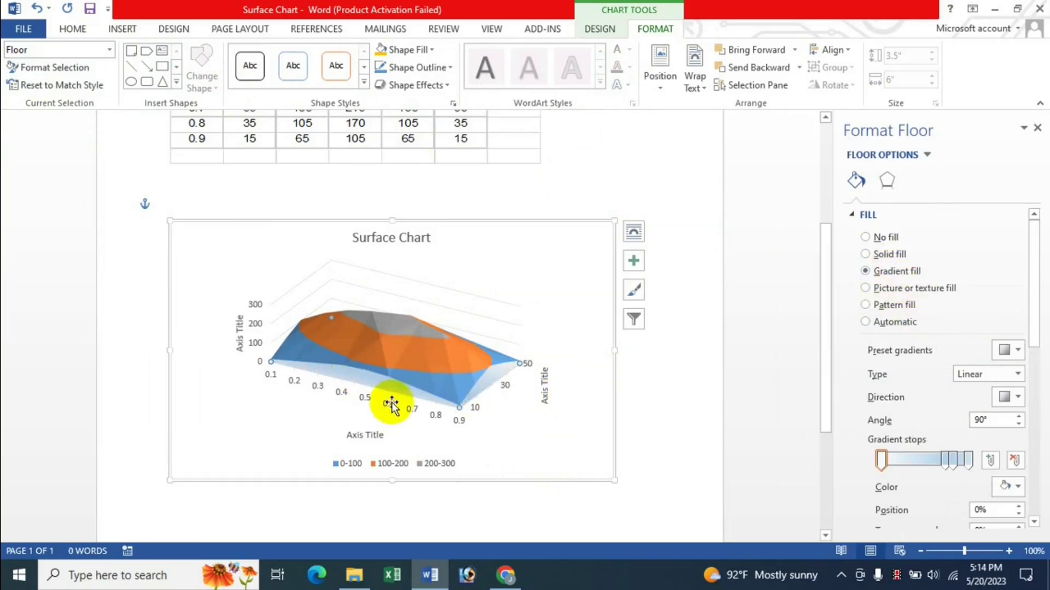
{"action": "left_click", "coordinate": [874, 305]}
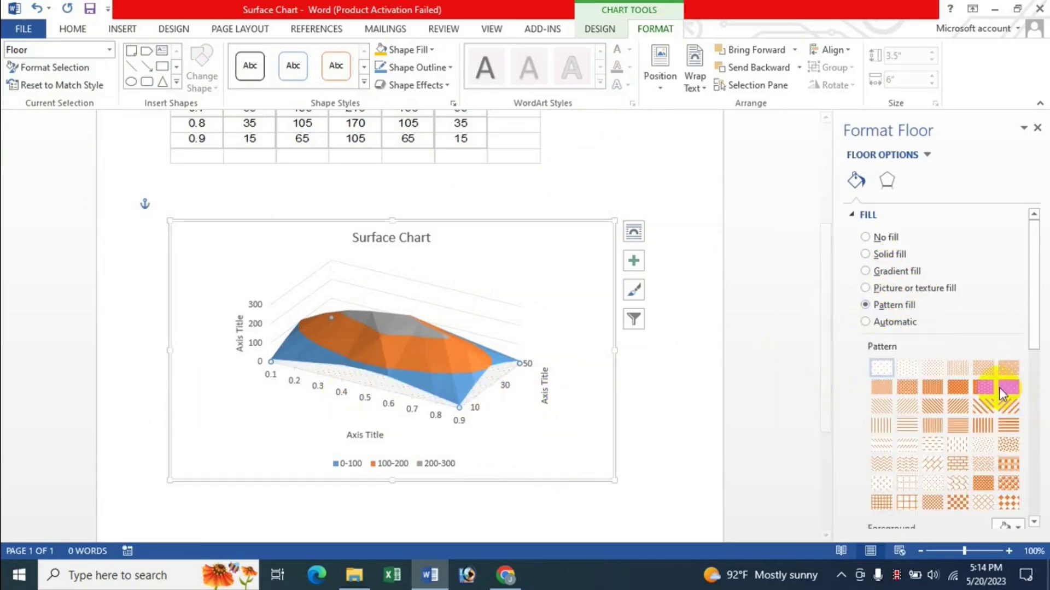
{"action": "left_click", "coordinate": [1001, 390]}
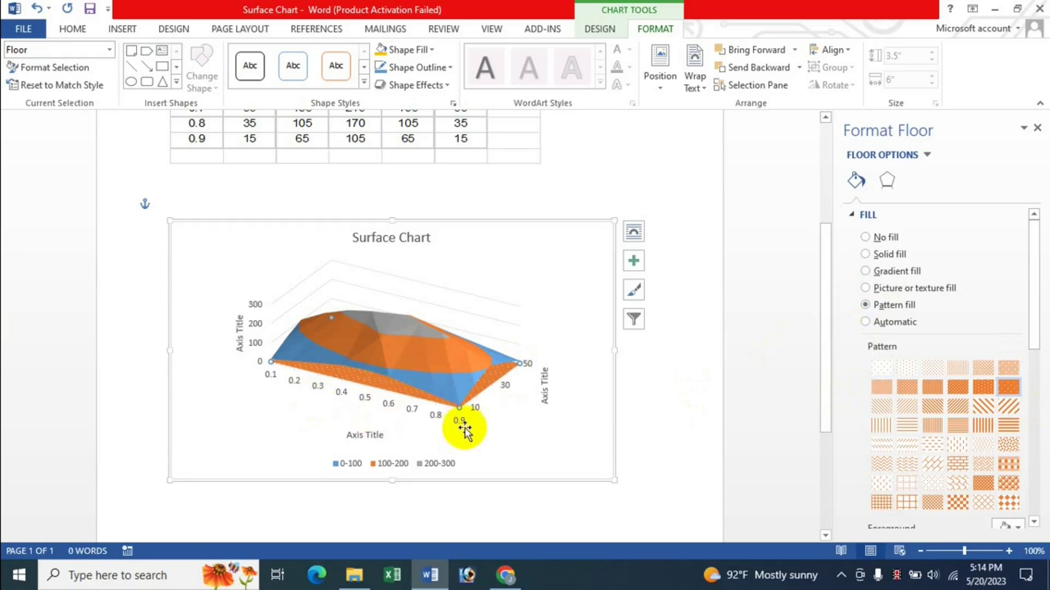
{"action": "left_click", "coordinate": [1037, 128]}
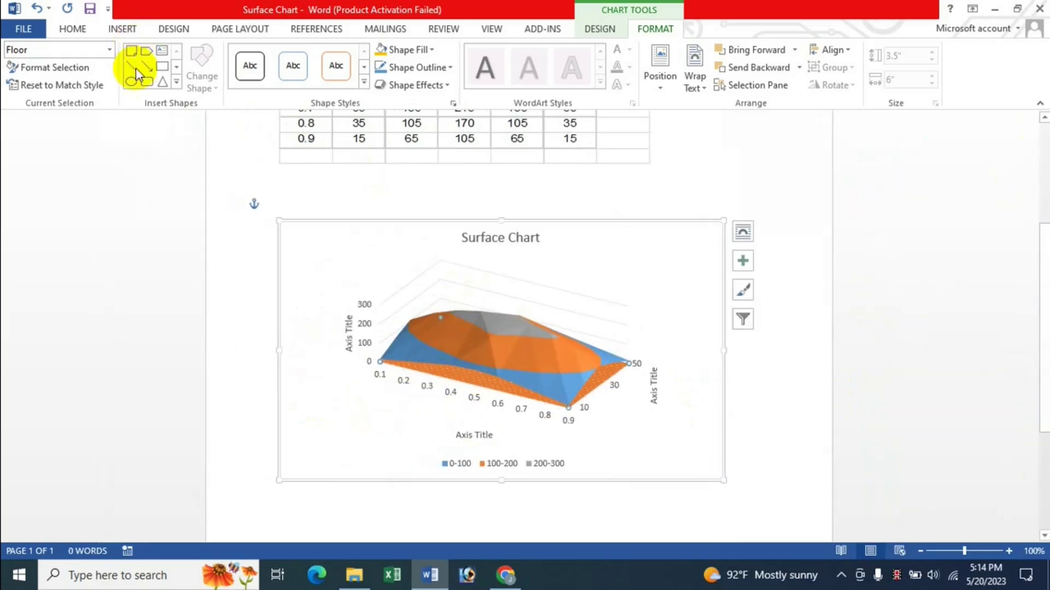
Give the surface chart's plot area a blue radial preset gradient fill
{"action": "left_click", "coordinate": [109, 50]}
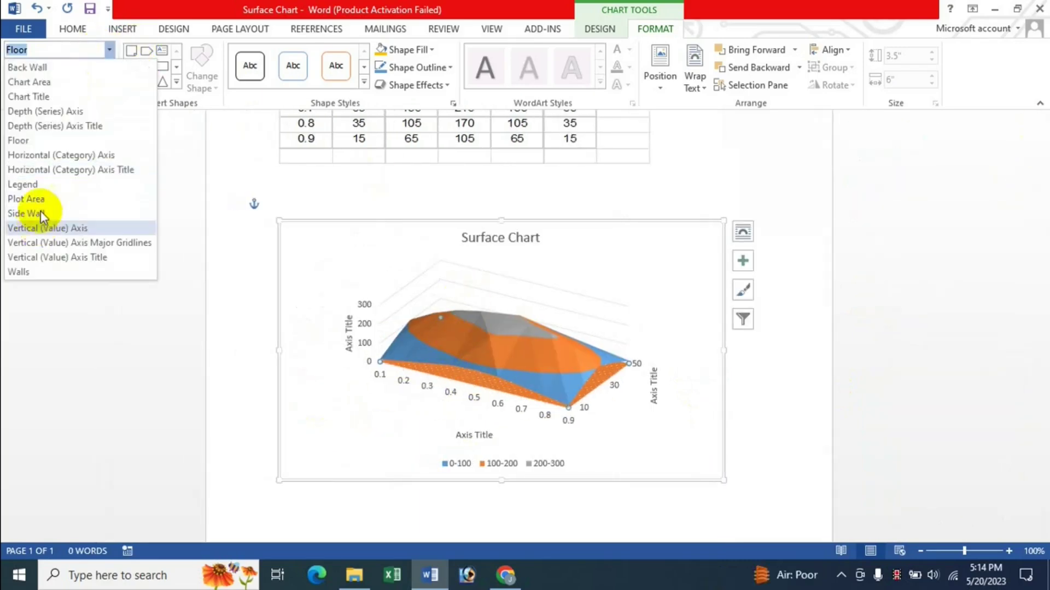
{"action": "left_click", "coordinate": [42, 202]}
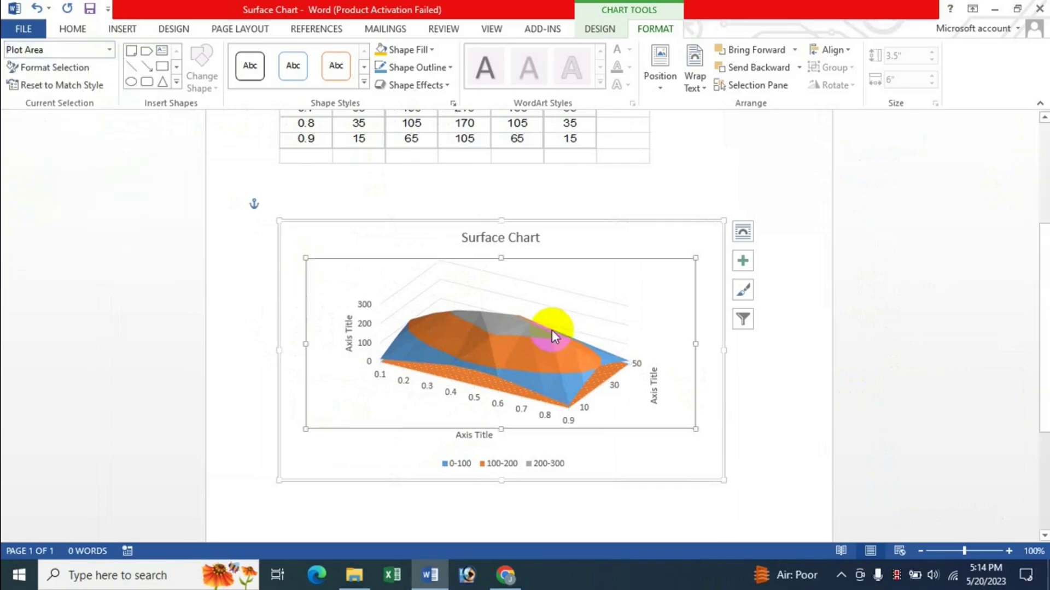
{"action": "left_click", "coordinate": [111, 69]}
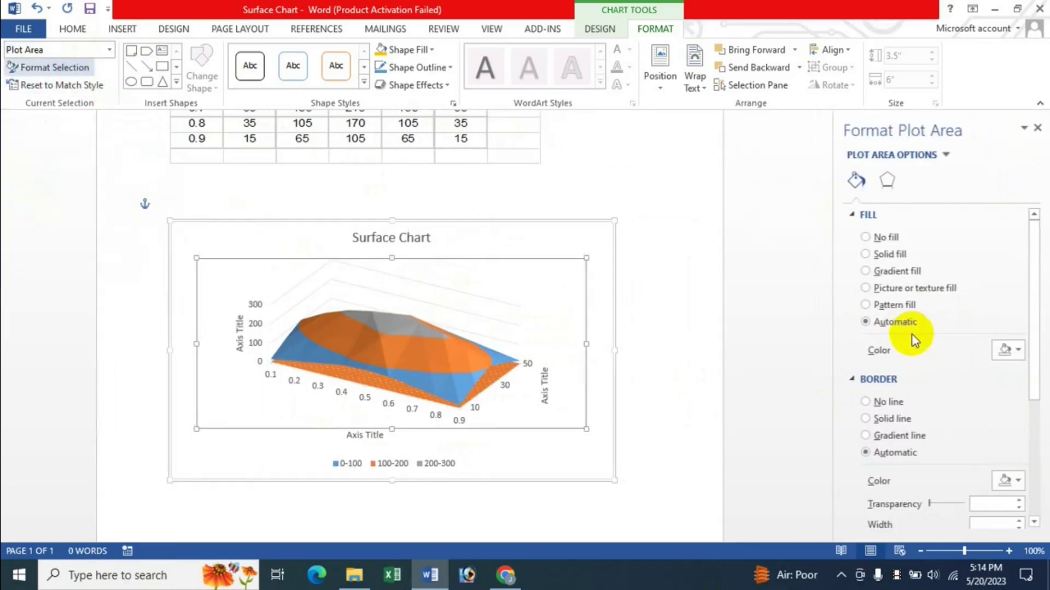
{"action": "left_click", "coordinate": [886, 304]}
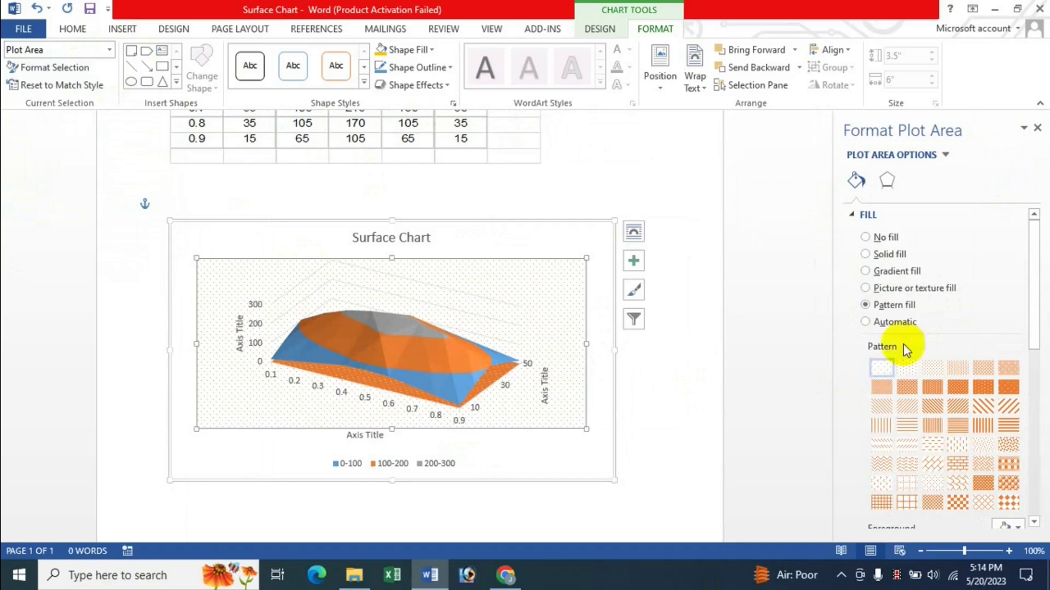
{"action": "left_click", "coordinate": [894, 271]}
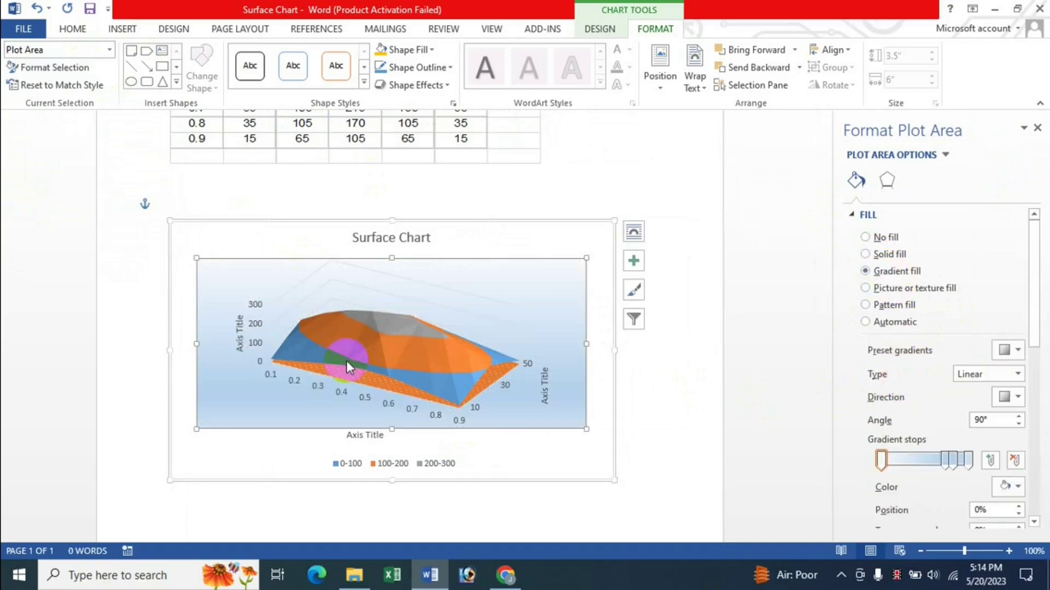
{"action": "left_click", "coordinate": [1017, 351]}
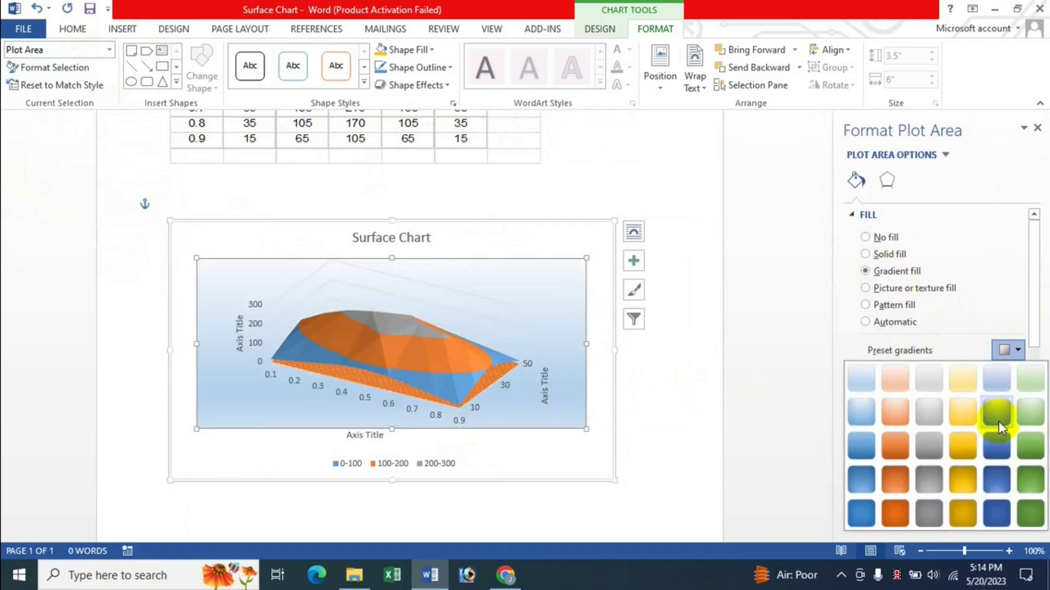
{"action": "left_click", "coordinate": [996, 419]}
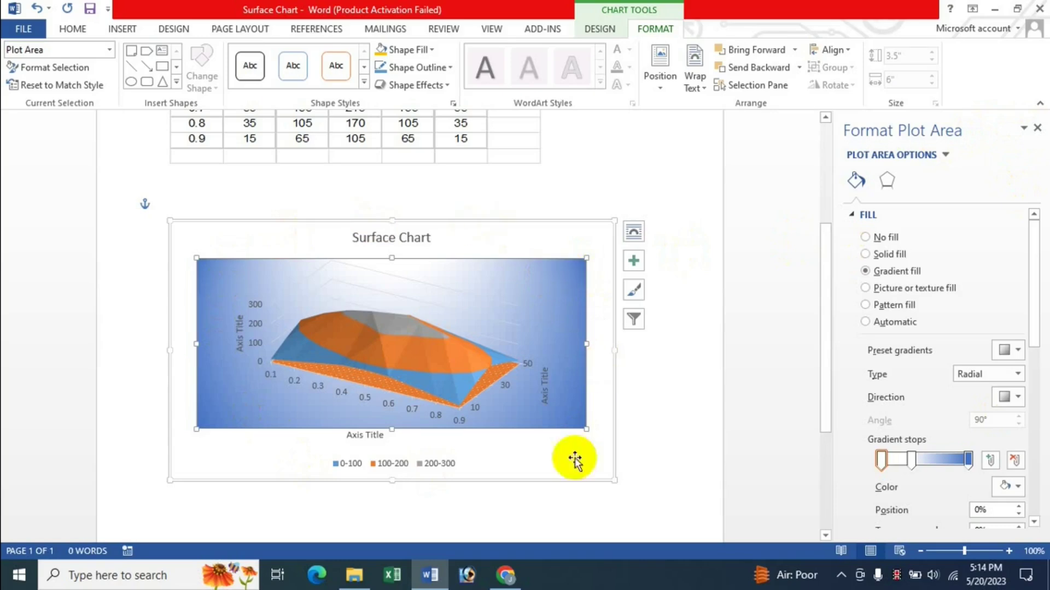
Give the chart area a diagonal-stripe pattern fill
{"action": "left_click", "coordinate": [1036, 129]}
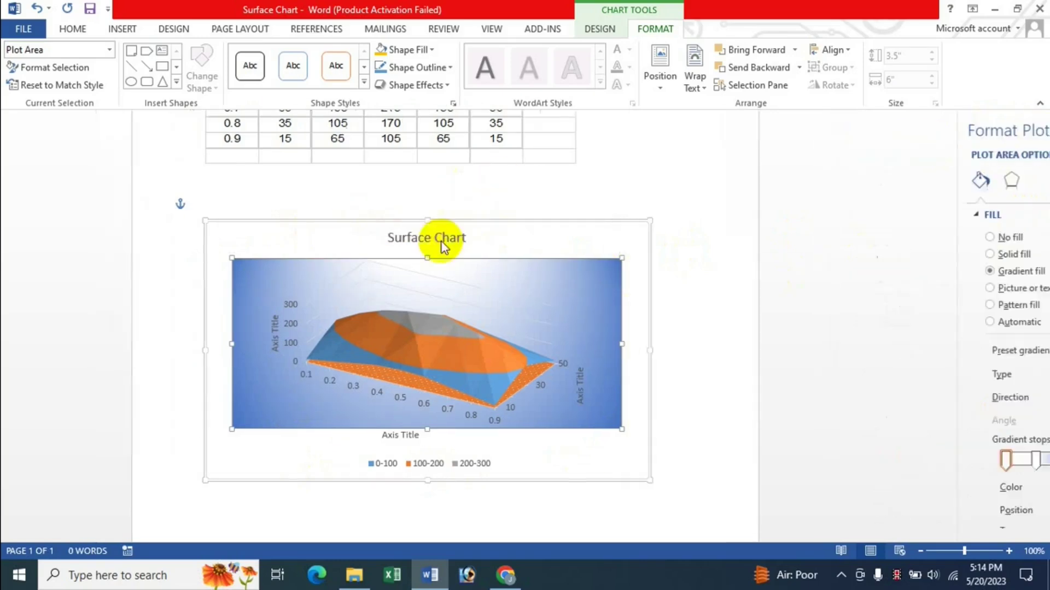
{"action": "left_click", "coordinate": [451, 218]}
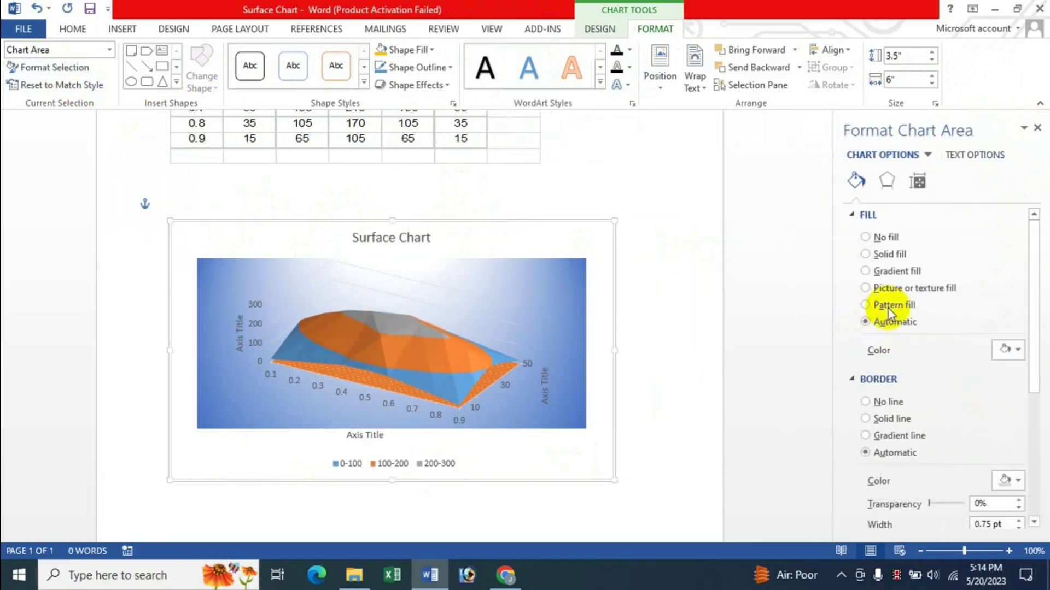
{"action": "left_click", "coordinate": [890, 305]}
{"action": "left_click", "coordinate": [906, 406]}
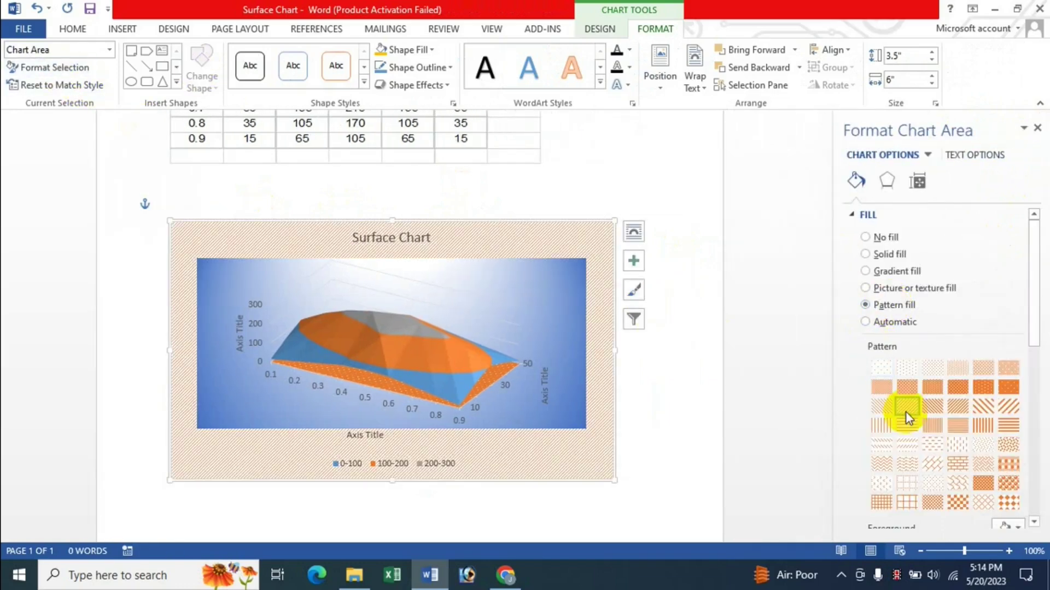
{"action": "left_click", "coordinate": [1037, 130]}
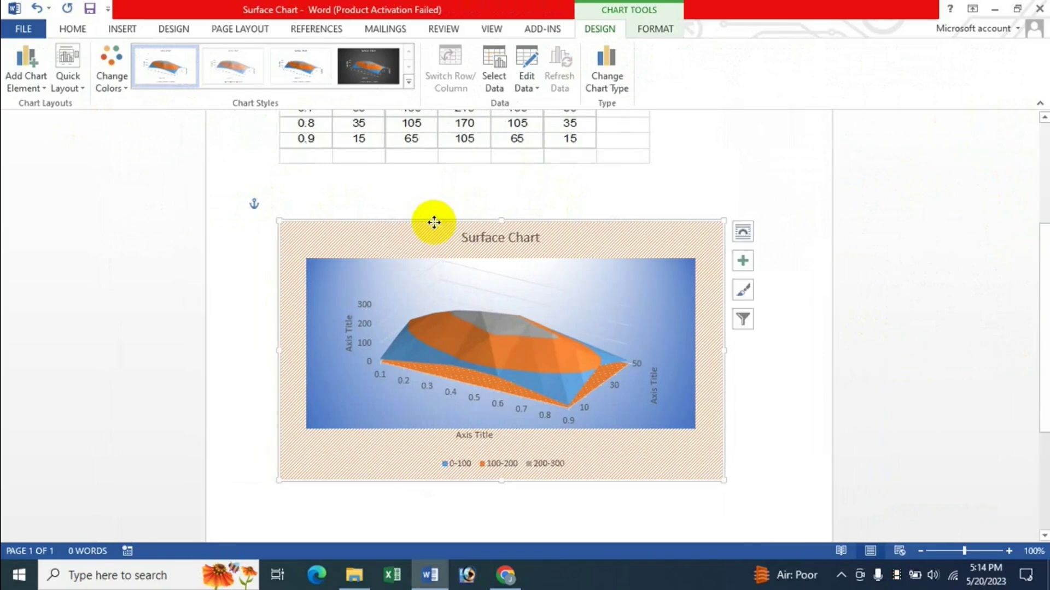
Reset the chart to match its style, clearing the patterned and gradient backgrounds
{"action": "right_click", "coordinate": [434, 222]}
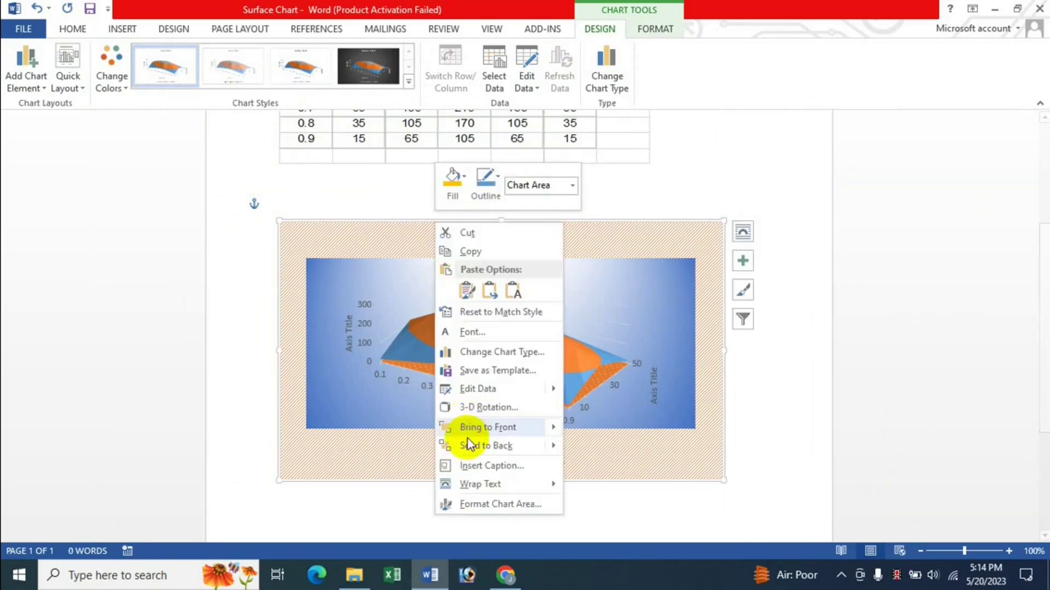
{"action": "left_click", "coordinate": [493, 504]}
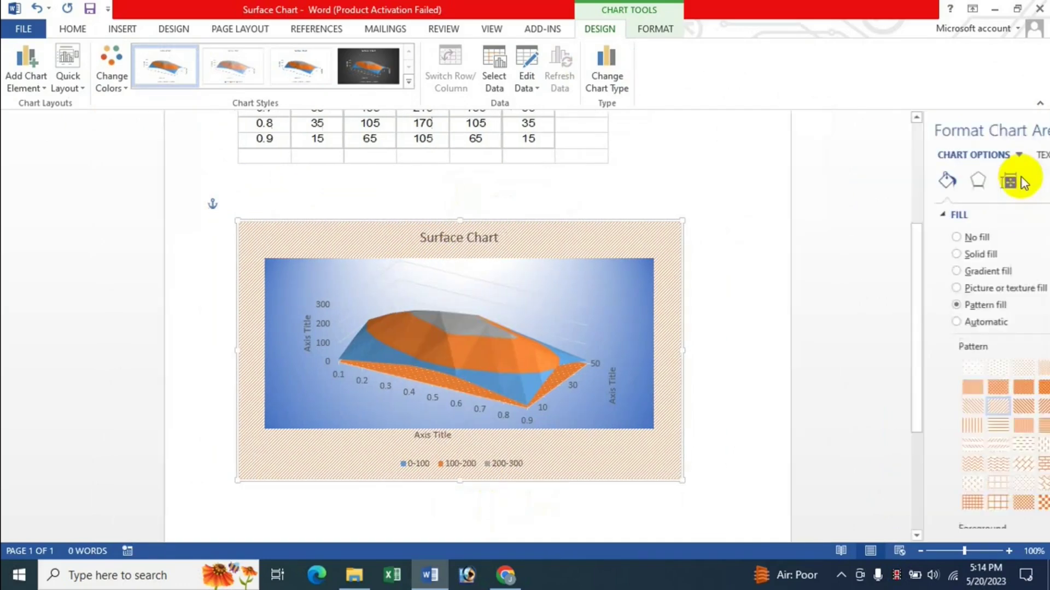
{"action": "left_click", "coordinate": [1037, 127]}
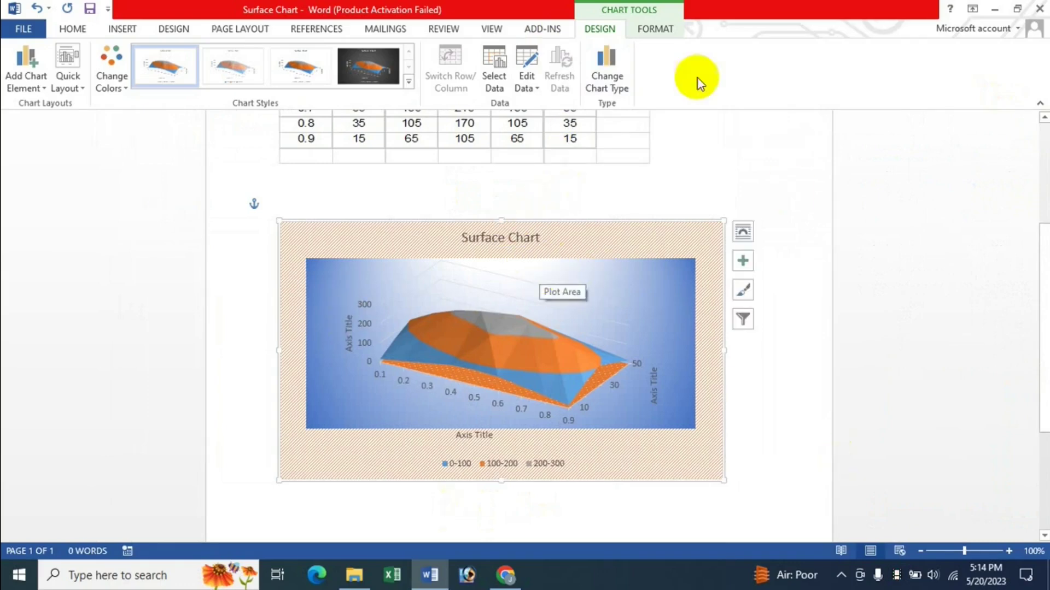
{"action": "left_click", "coordinate": [659, 29]}
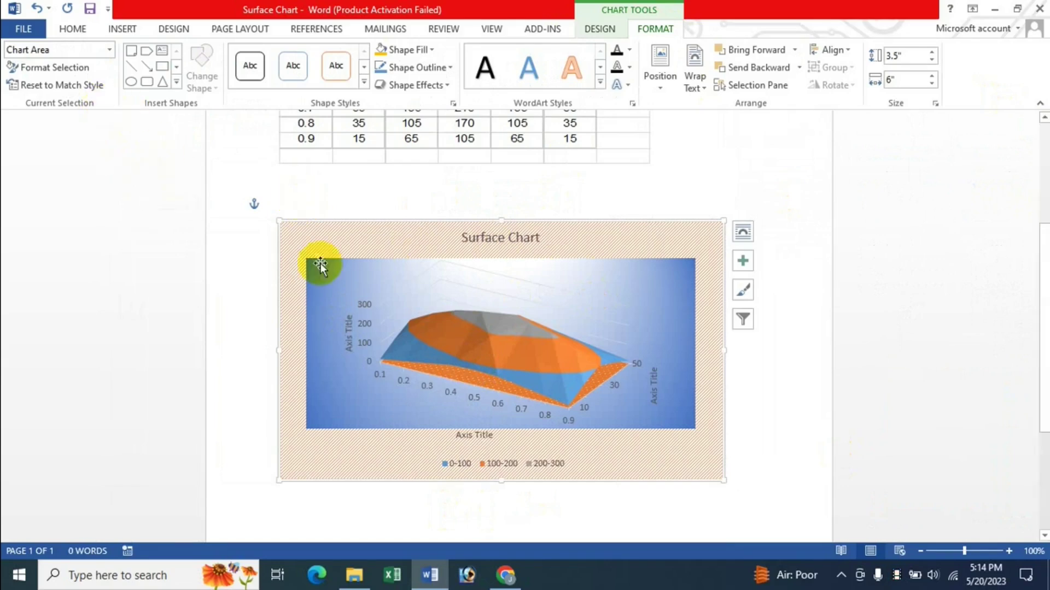
{"action": "left_click", "coordinate": [60, 85]}
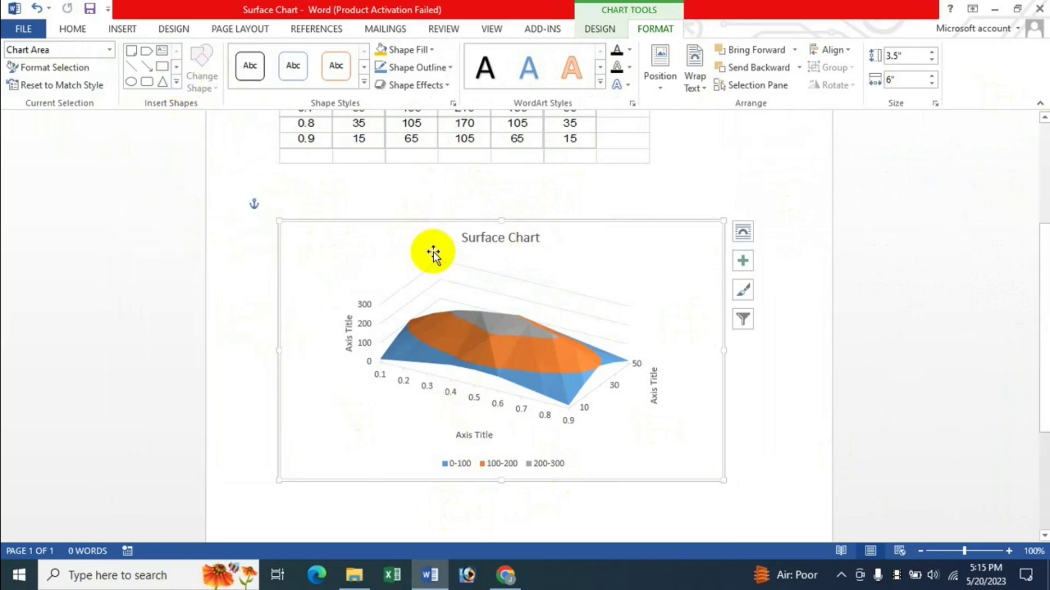
{"action": "left_click", "coordinate": [176, 82]}
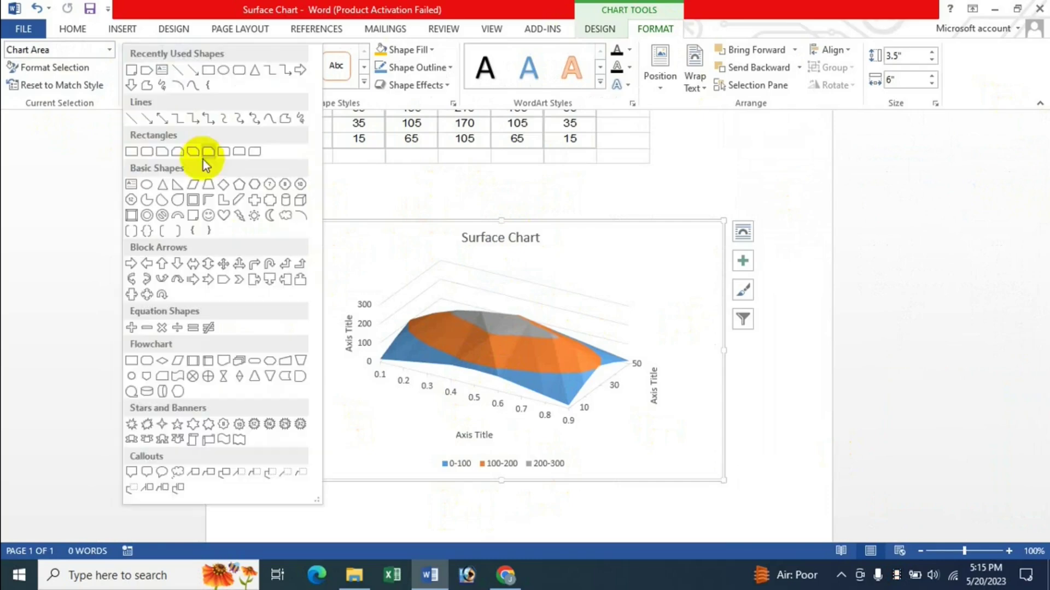
{"action": "left_click", "coordinate": [224, 216]}
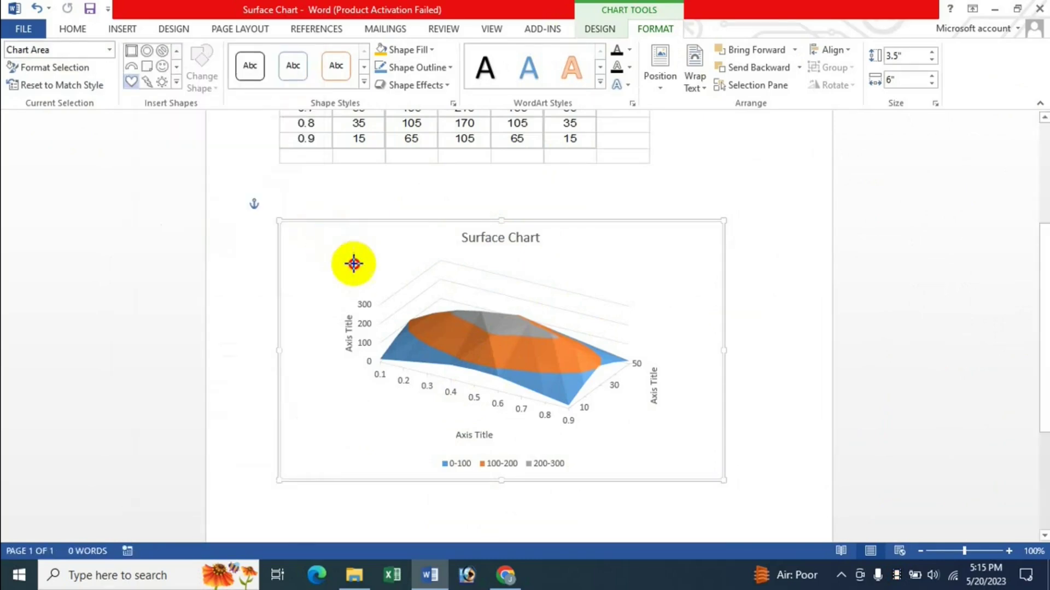
{"action": "left_click_drag", "start_coordinate": [316, 230], "coordinate": [355, 264]}
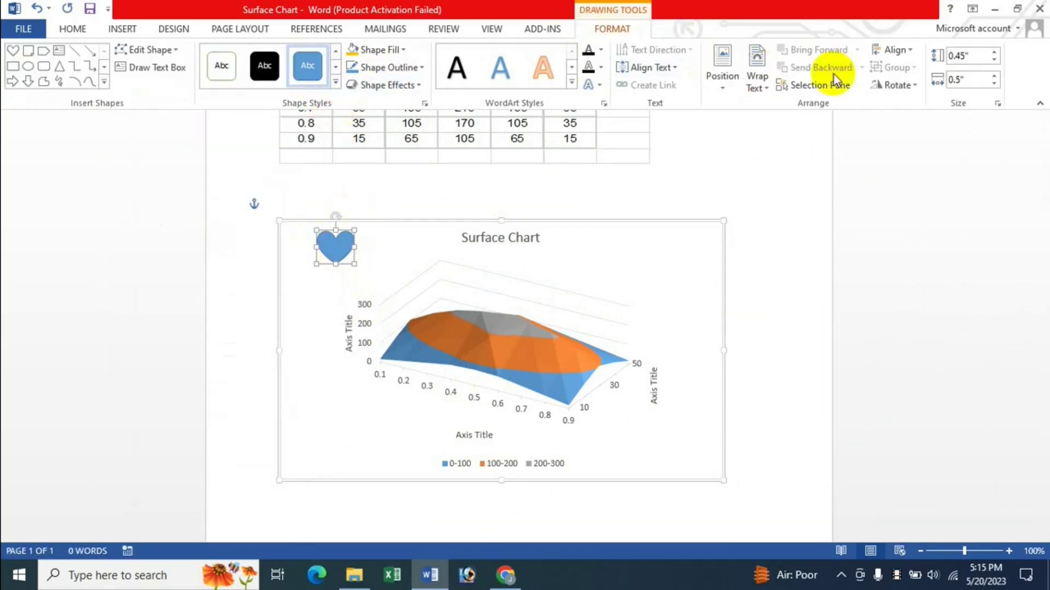
{"action": "left_click", "coordinate": [335, 83]}
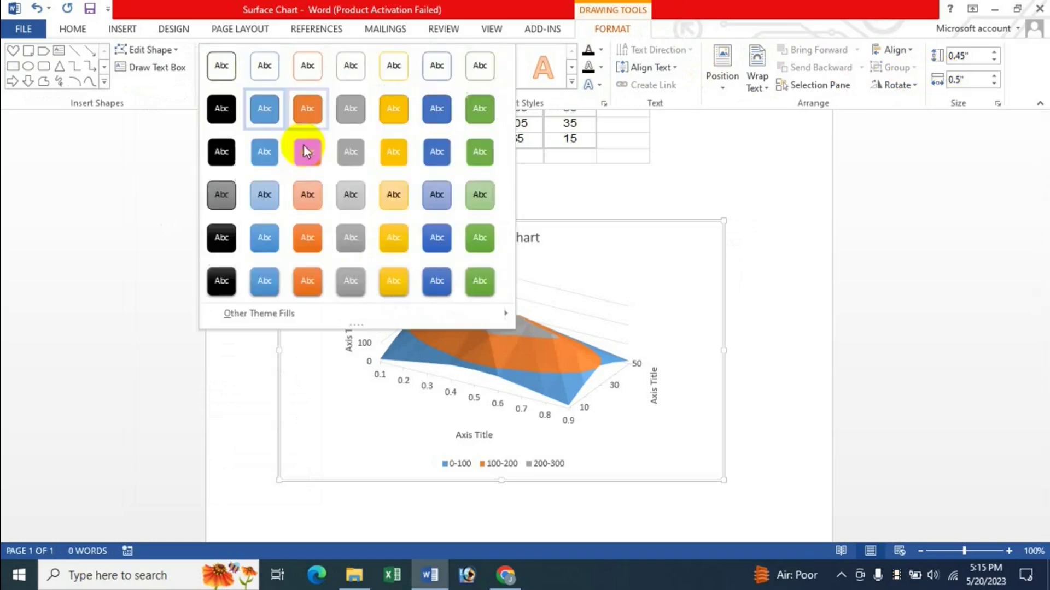
{"action": "left_click", "coordinate": [342, 152]}
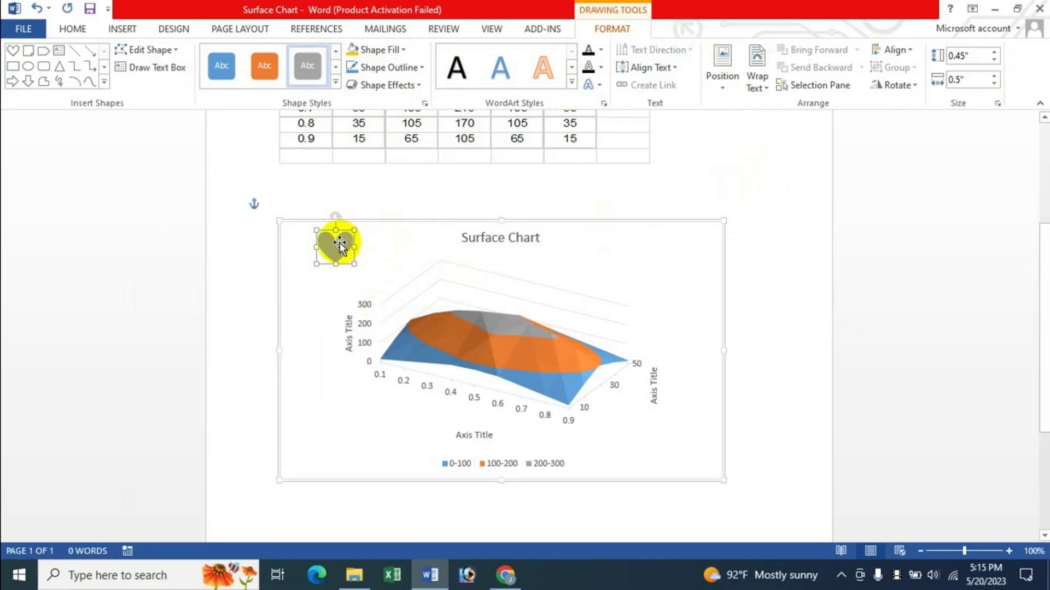
{"action": "key", "text": "Delete"}
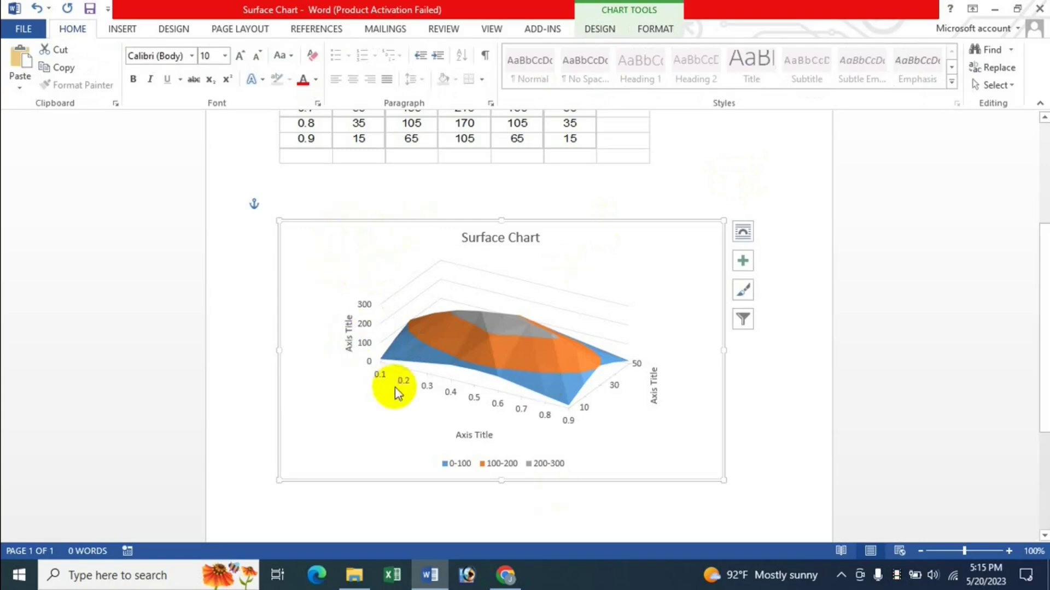
Apply the solid yellow shape style from the Shape Styles gallery to the chart area
{"action": "left_click", "coordinate": [678, 28]}
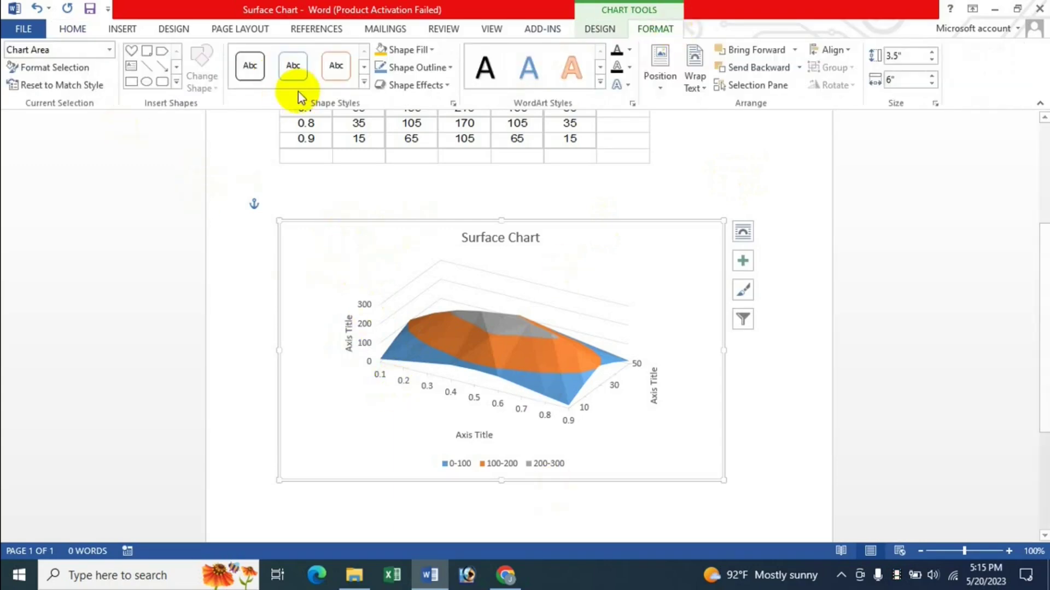
{"action": "left_click", "coordinate": [358, 88]}
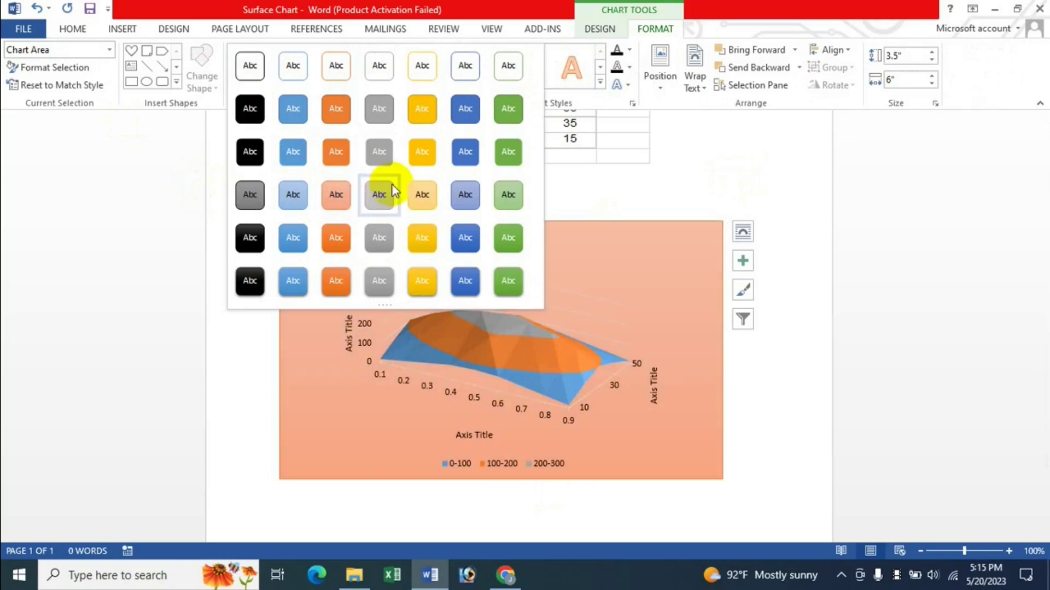
{"action": "left_click", "coordinate": [427, 158]}
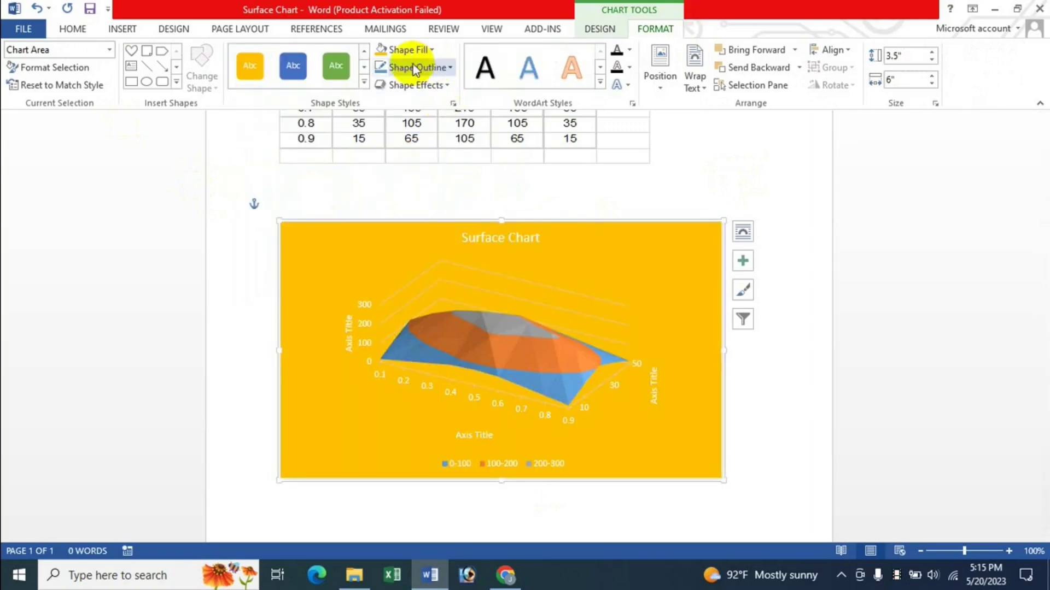
{"action": "left_click", "coordinate": [433, 50]}
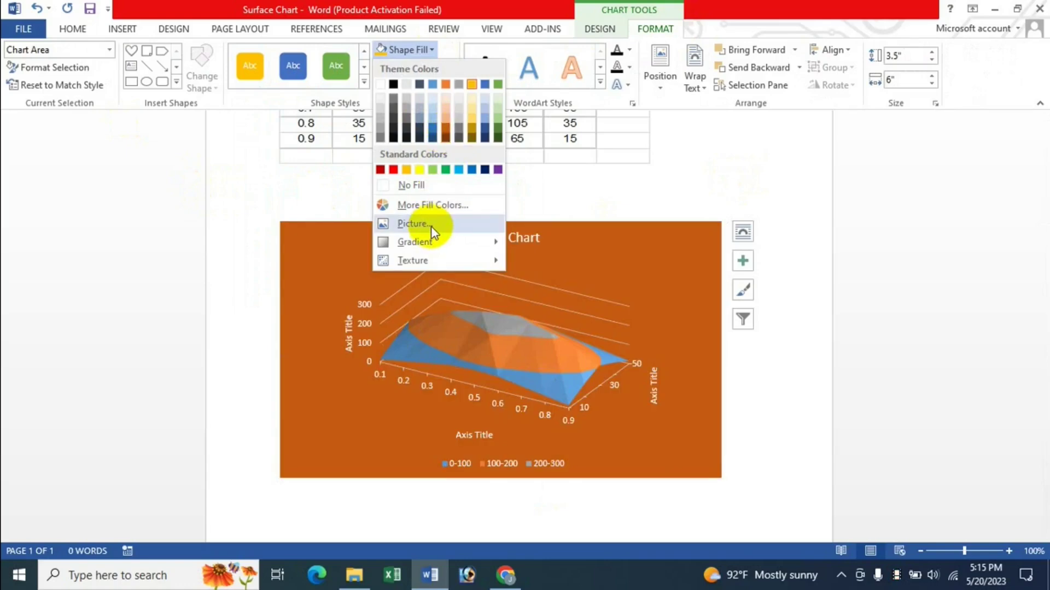
Fill the chart background with the local 'I'm & My Mom' photo
{"action": "left_click", "coordinate": [431, 224]}
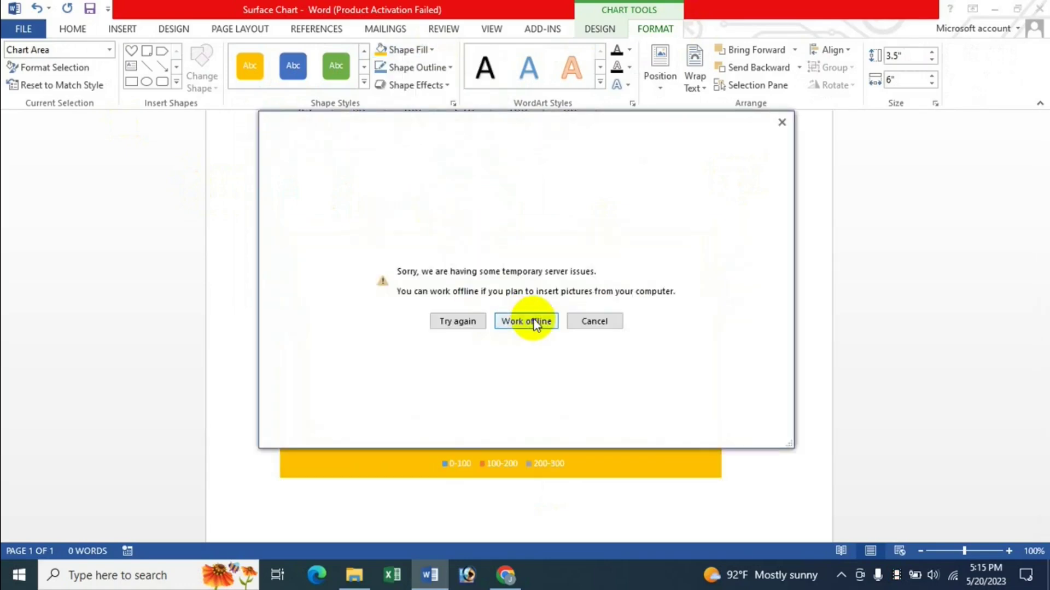
{"action": "left_click", "coordinate": [535, 323]}
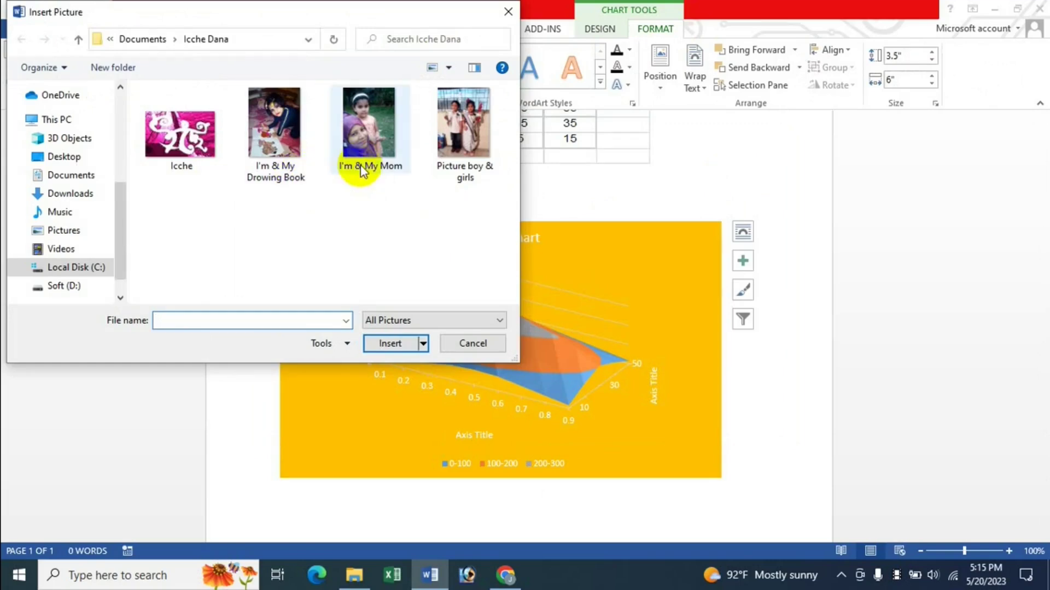
{"action": "left_click", "coordinate": [360, 172]}
{"action": "left_click", "coordinate": [389, 343]}
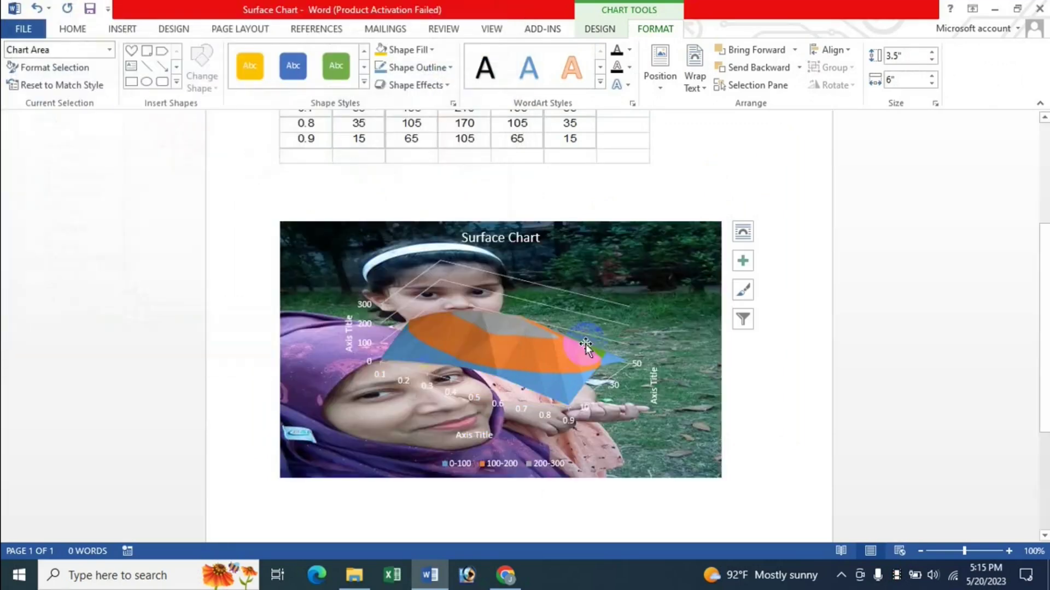
Replace the photo background with the white marble texture fill
{"action": "left_click", "coordinate": [444, 67]}
{"action": "left_click", "coordinate": [431, 50]}
{"action": "left_click", "coordinate": [431, 50]}
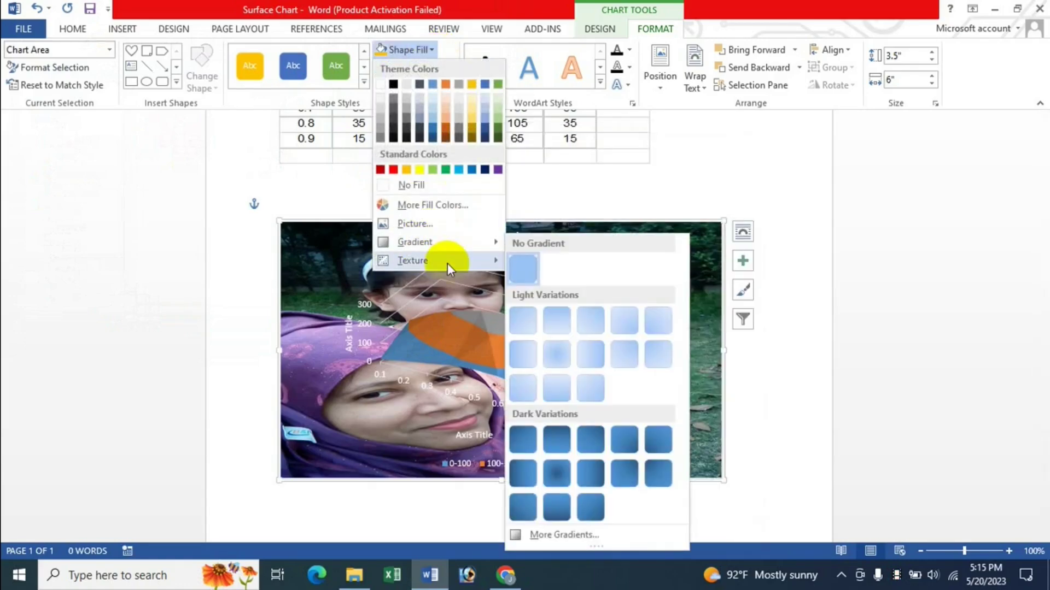
{"action": "mouse_move", "coordinate": [412, 261]}
{"action": "left_click", "coordinate": [634, 310]}
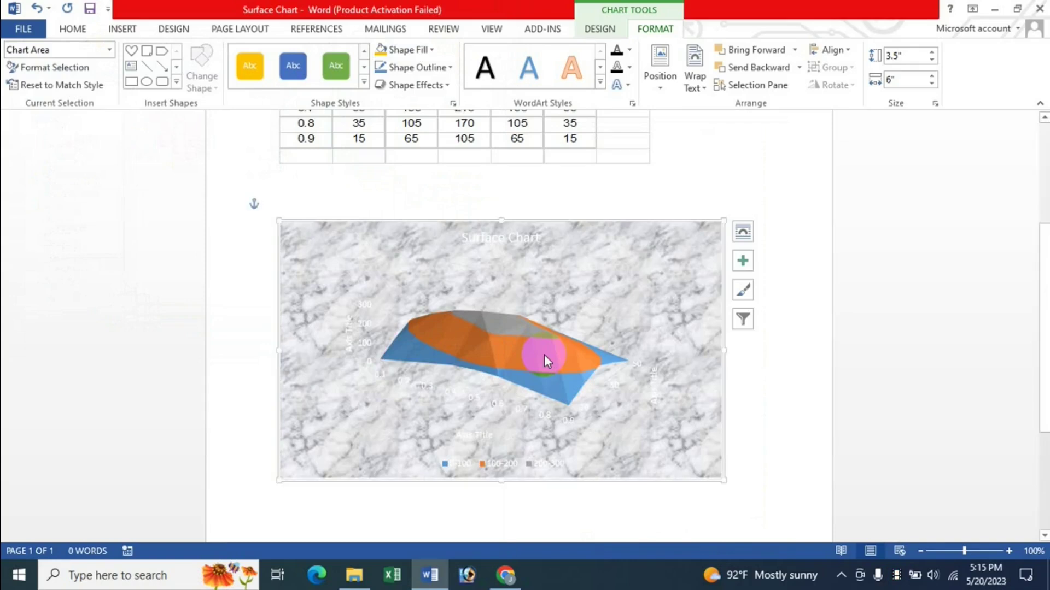
{"action": "left_click", "coordinate": [449, 67]}
{"action": "mouse_move", "coordinate": [412, 241]}
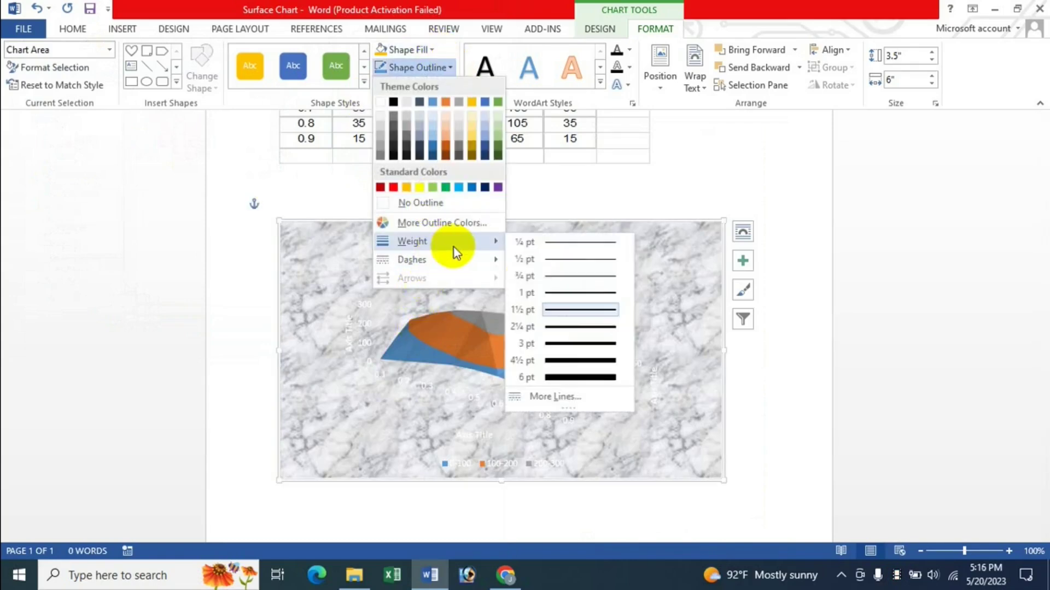
Give the chart a 6 pt red long-dash-dot border
{"action": "left_click", "coordinate": [565, 378]}
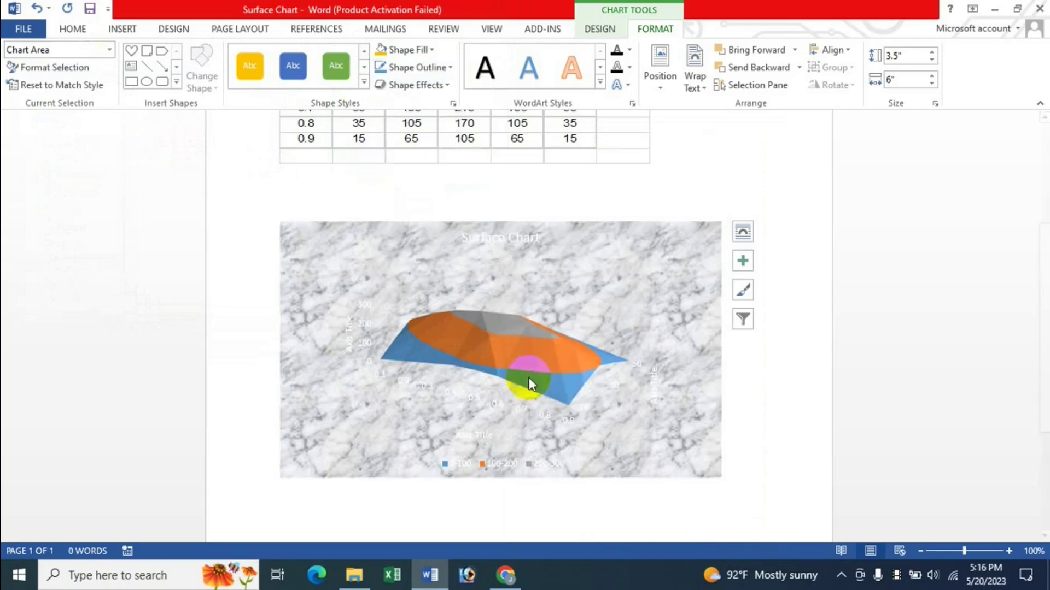
{"action": "left_click", "coordinate": [449, 68]}
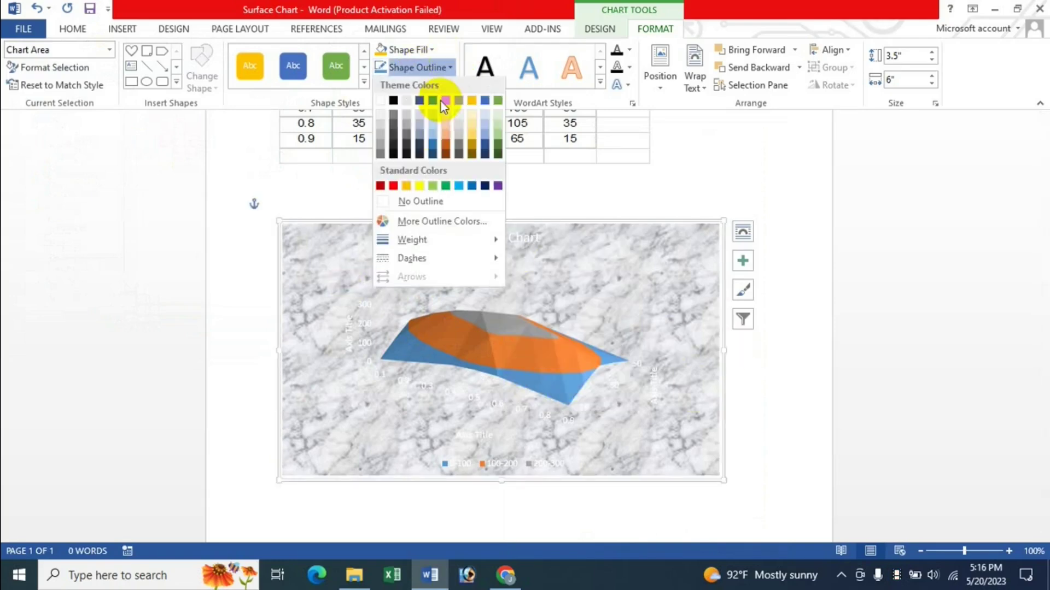
{"action": "left_click", "coordinate": [391, 186]}
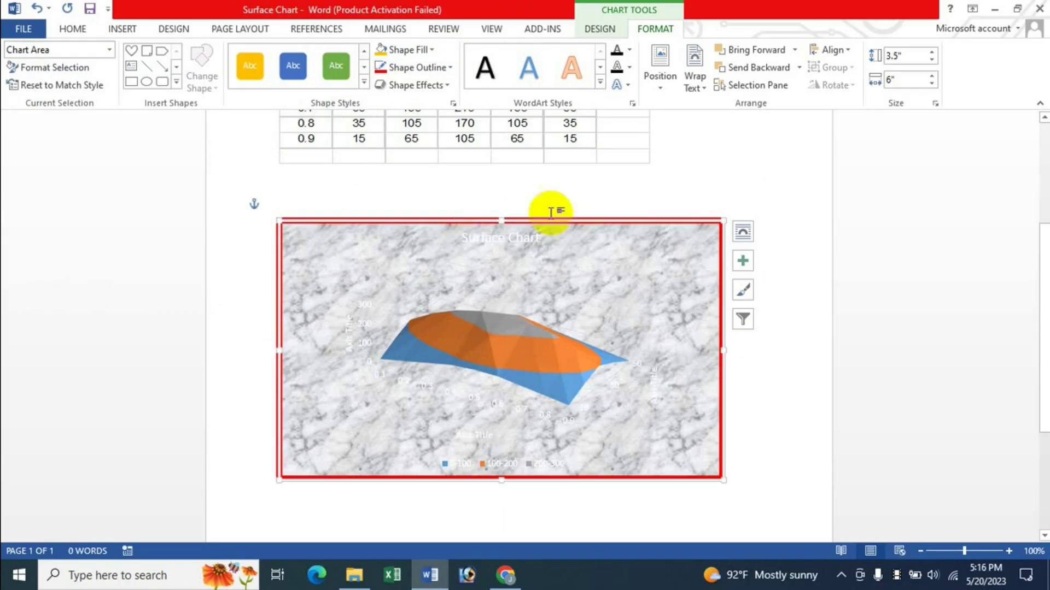
{"action": "left_click", "coordinate": [445, 68]}
{"action": "mouse_move", "coordinate": [412, 259]}
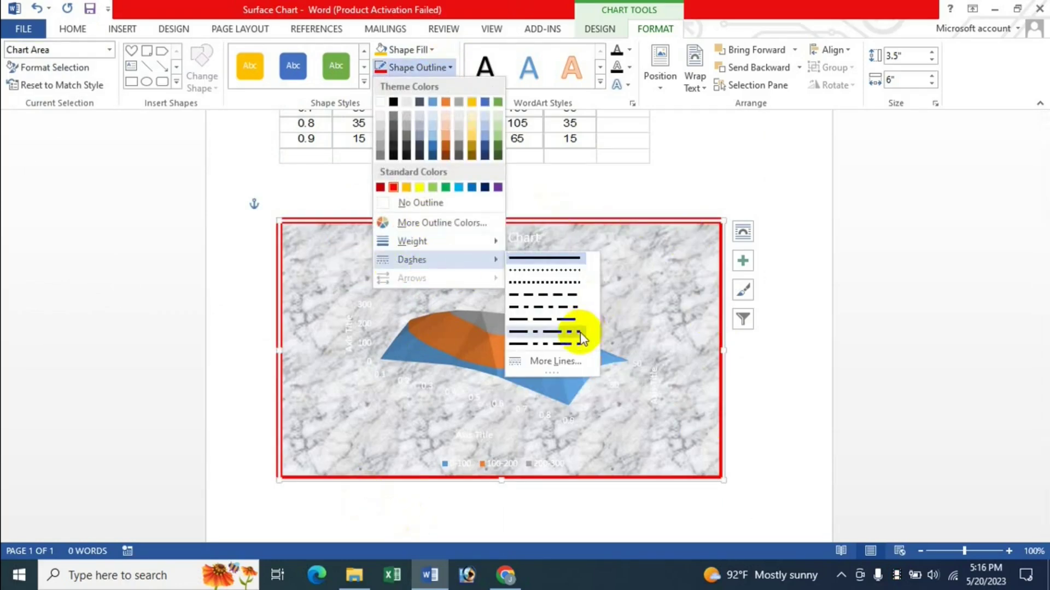
{"action": "left_click", "coordinate": [568, 327]}
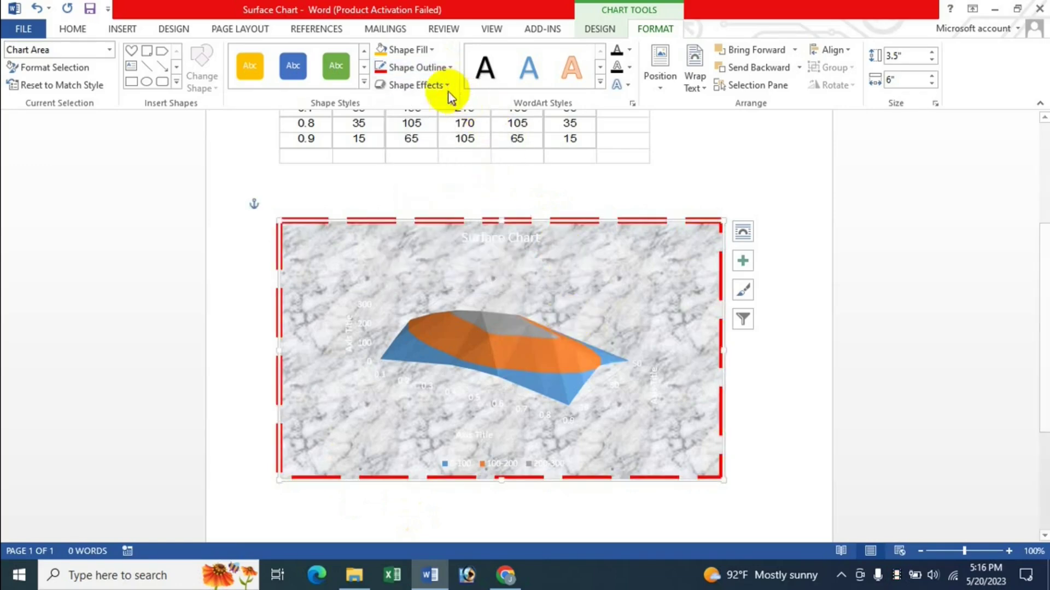
{"action": "left_click", "coordinate": [415, 85]}
{"action": "mouse_move", "coordinate": [421, 282]}
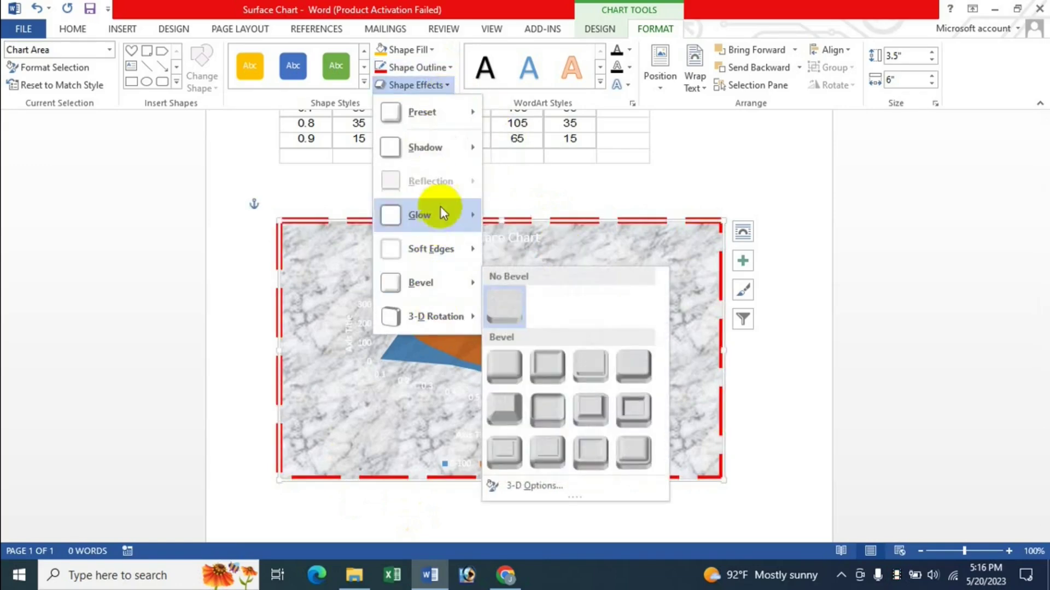
Close the shape effects list without applying any effect
{"action": "left_click", "coordinate": [484, 340]}
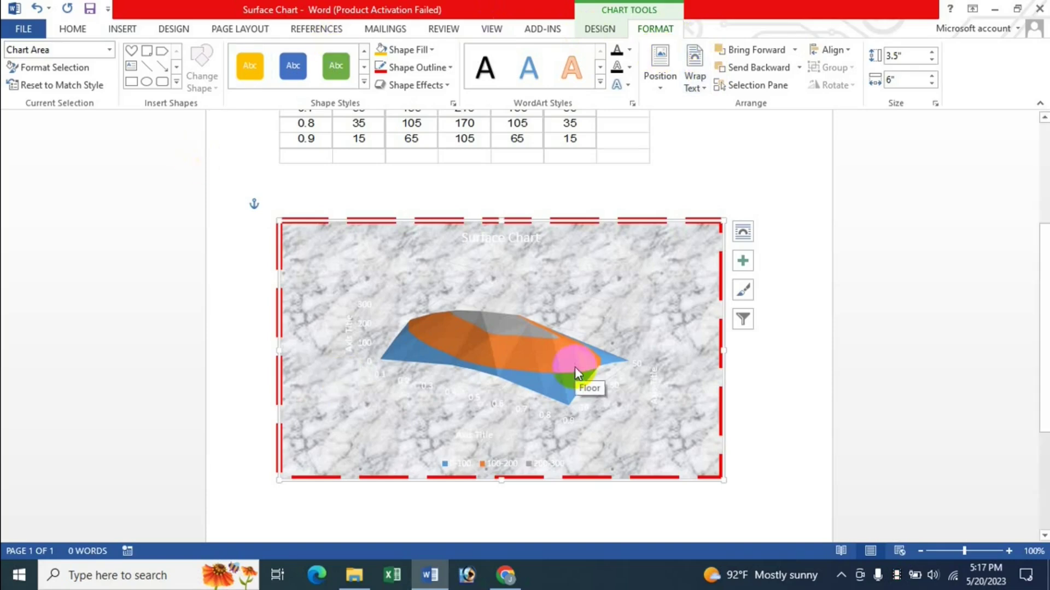
Select a data series of the surface chart with Chart Tools Design showing
{"action": "left_click", "coordinate": [600, 29]}
{"action": "left_click", "coordinate": [665, 31]}
{"action": "left_click", "coordinate": [599, 28]}
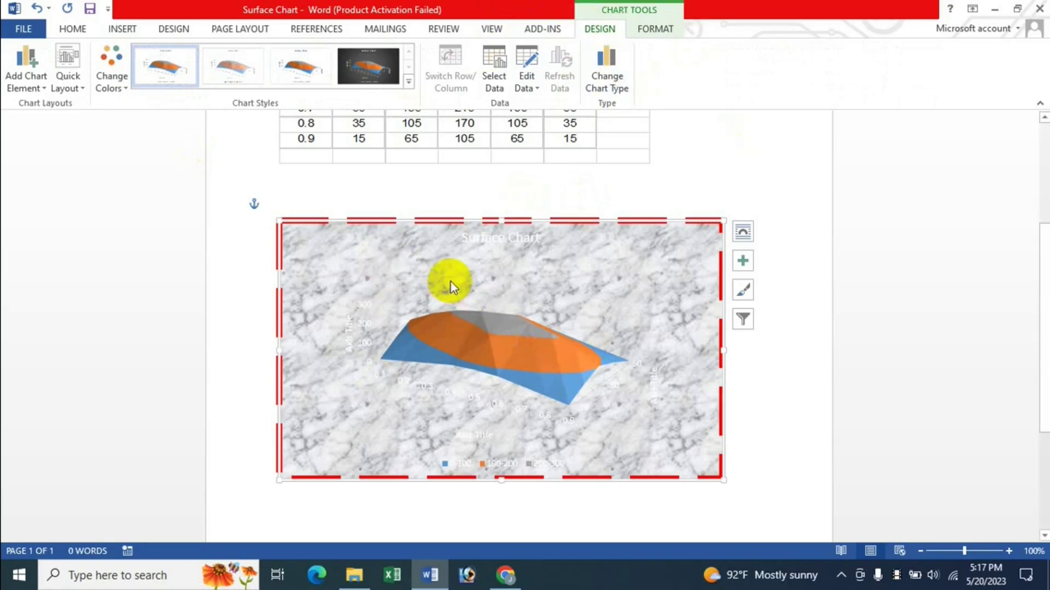
{"action": "left_click", "coordinate": [541, 328]}
Scroll through the document, then bring up the YouTube channel's Videos page in Chrome
{"action": "scroll", "coordinate": [541, 331], "scroll_direction": "up", "scroll_amount": 4}
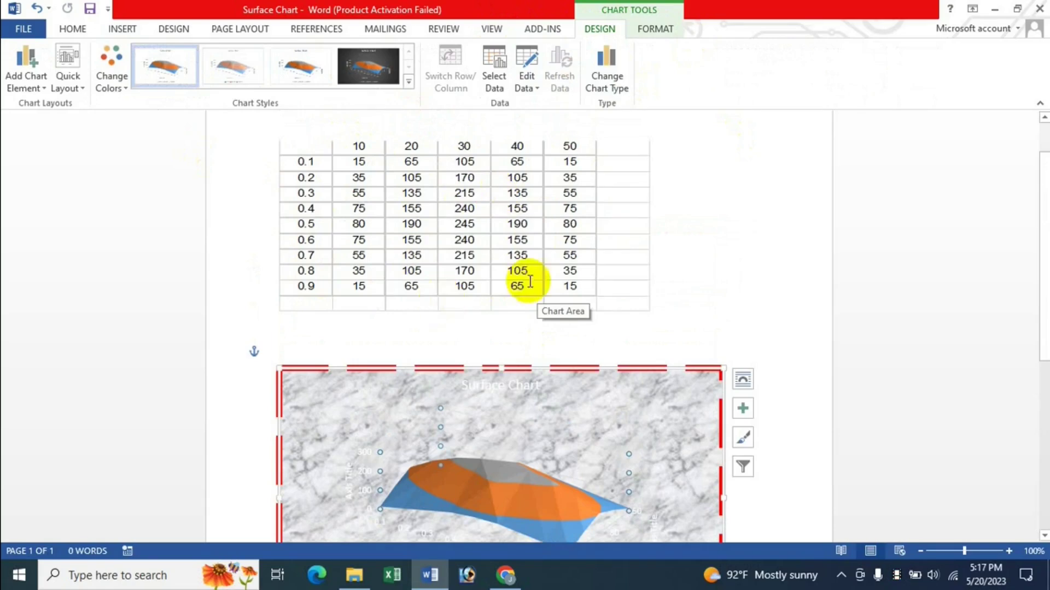
{"action": "scroll", "coordinate": [802, 333], "scroll_direction": "down", "scroll_amount": 2}
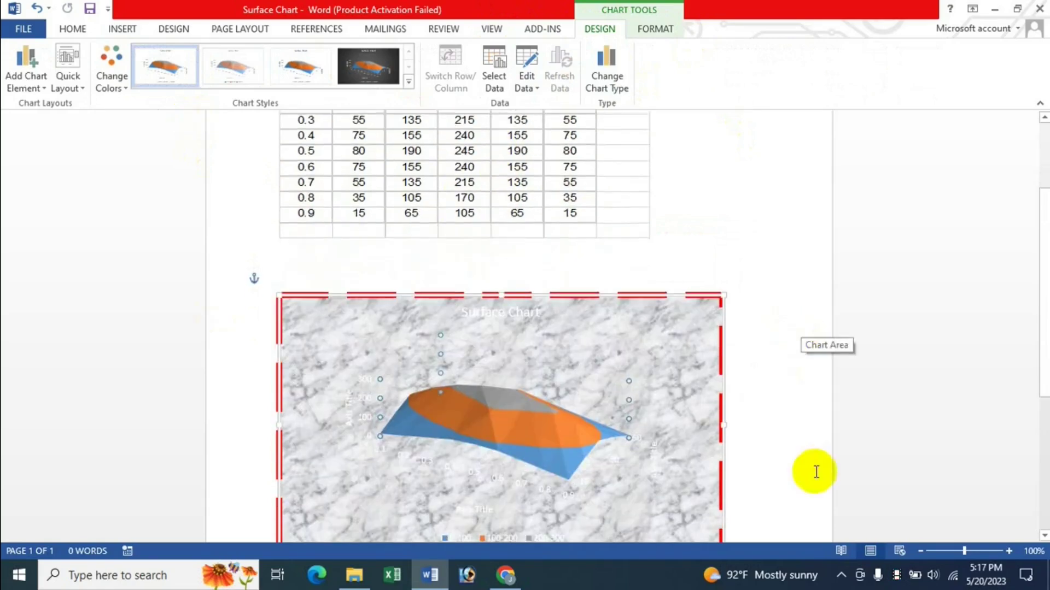
{"action": "scroll", "coordinate": [748, 381], "scroll_direction": "down", "scroll_amount": 2}
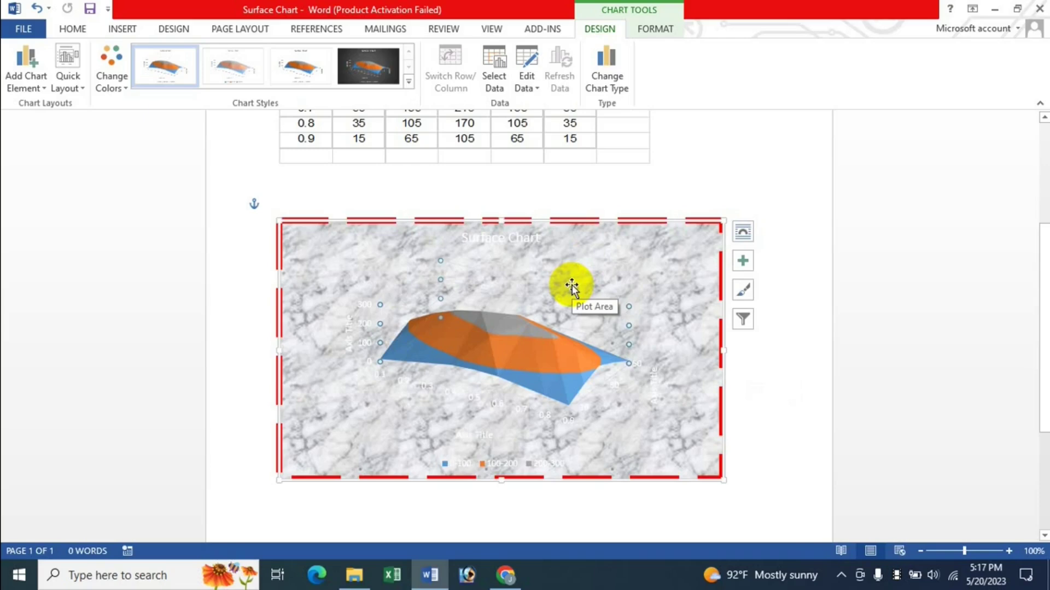
{"action": "left_click", "coordinate": [555, 356]}
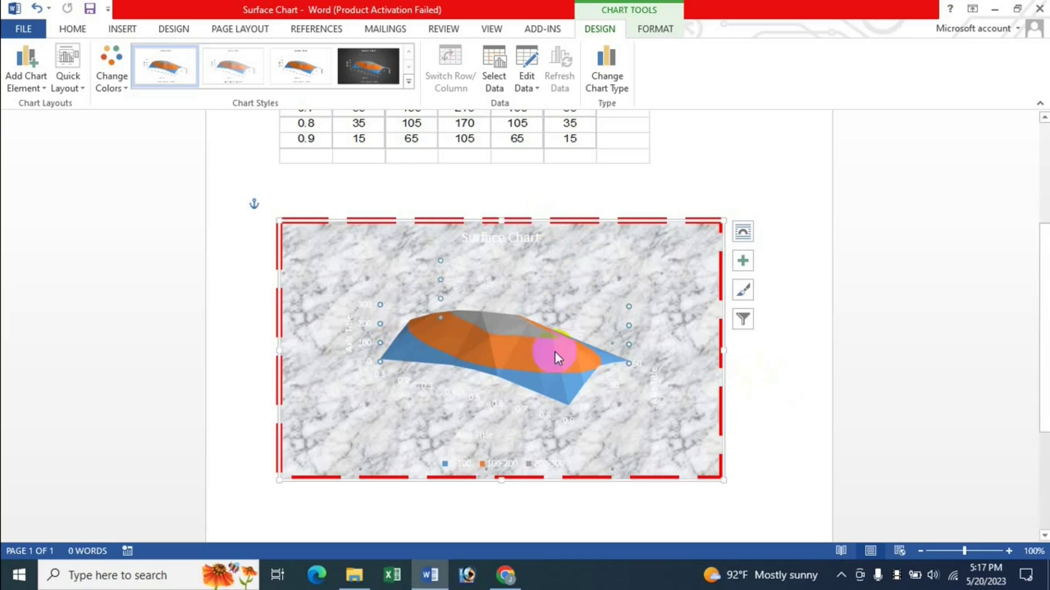
{"action": "left_click", "coordinate": [506, 574]}
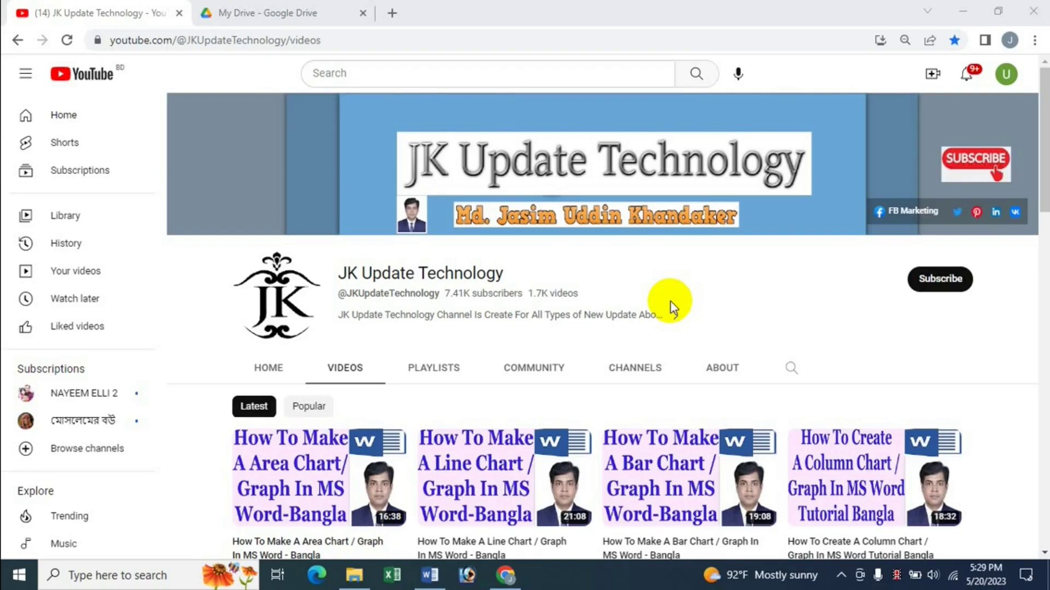
Switch back to the blank Word document Document2
{"action": "left_click", "coordinate": [430, 577]}
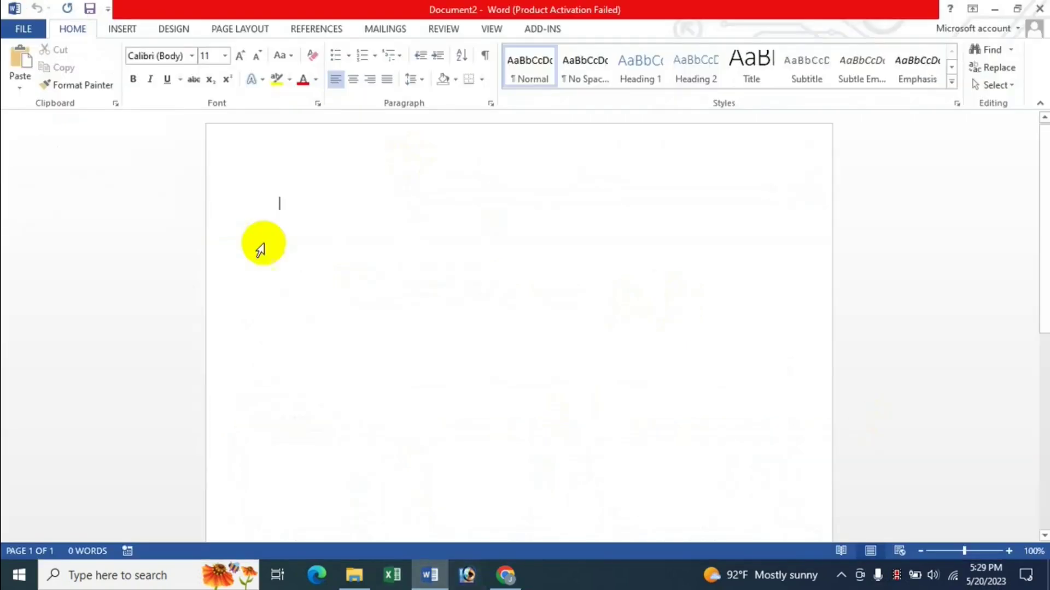
Pick Radar as the new chart's type, then switch to the YouTube channel page
{"action": "left_click", "coordinate": [125, 31]}
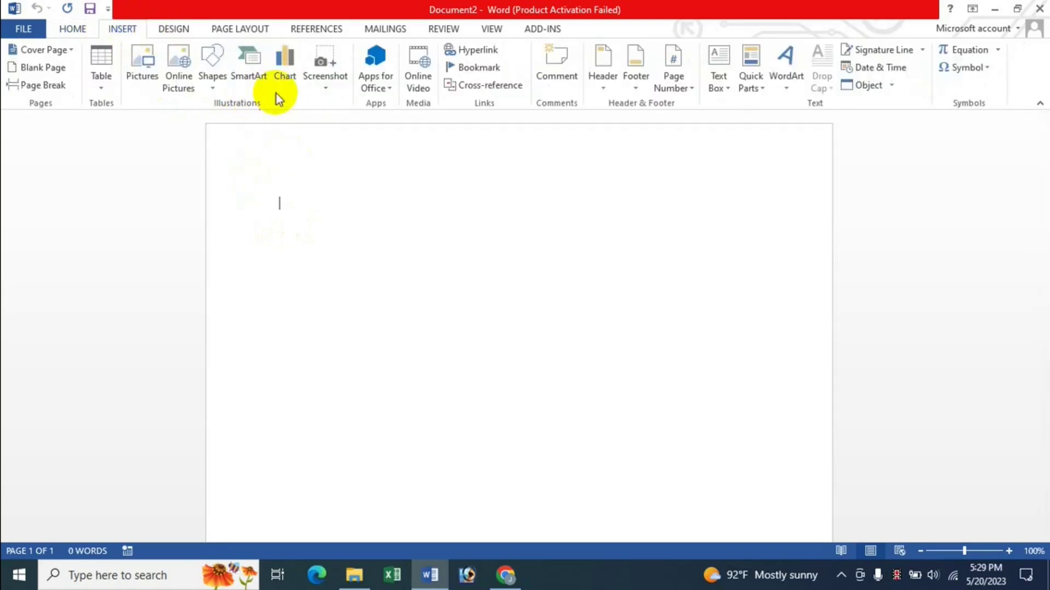
{"action": "left_click", "coordinate": [283, 76]}
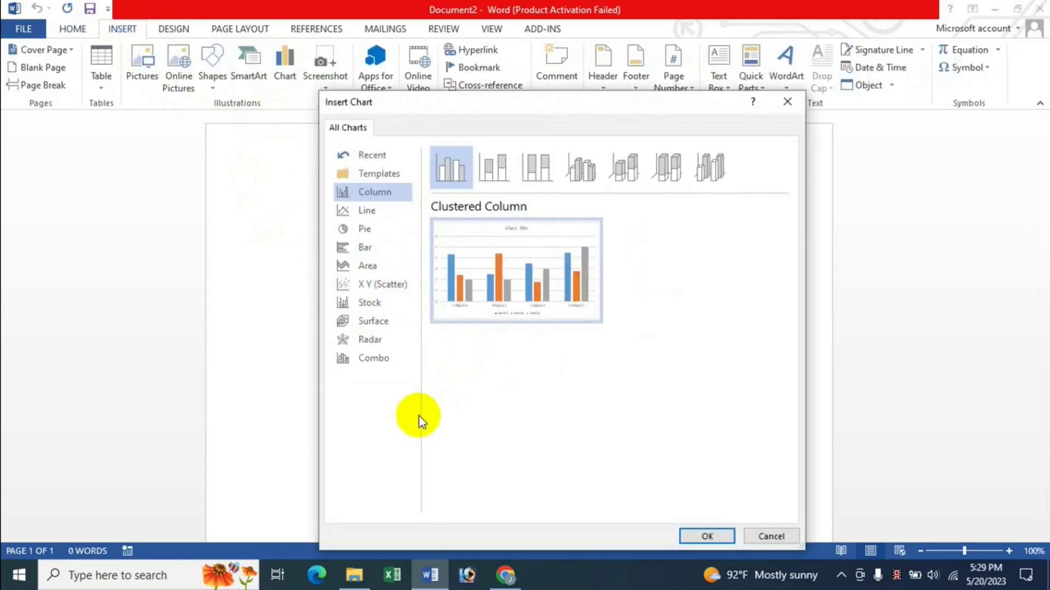
{"action": "left_click", "coordinate": [372, 340]}
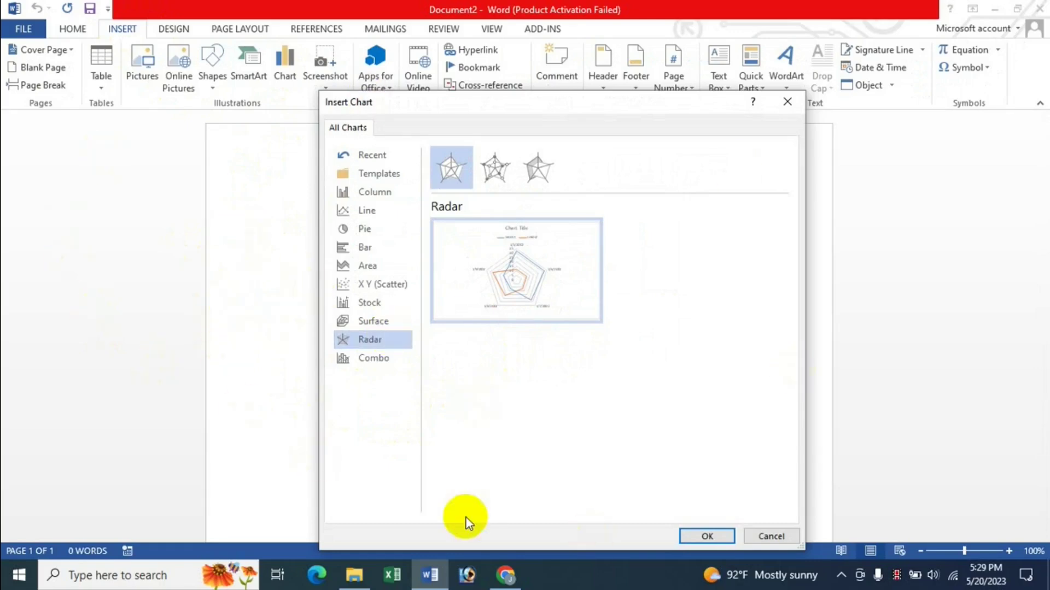
{"action": "left_click", "coordinate": [506, 575]}
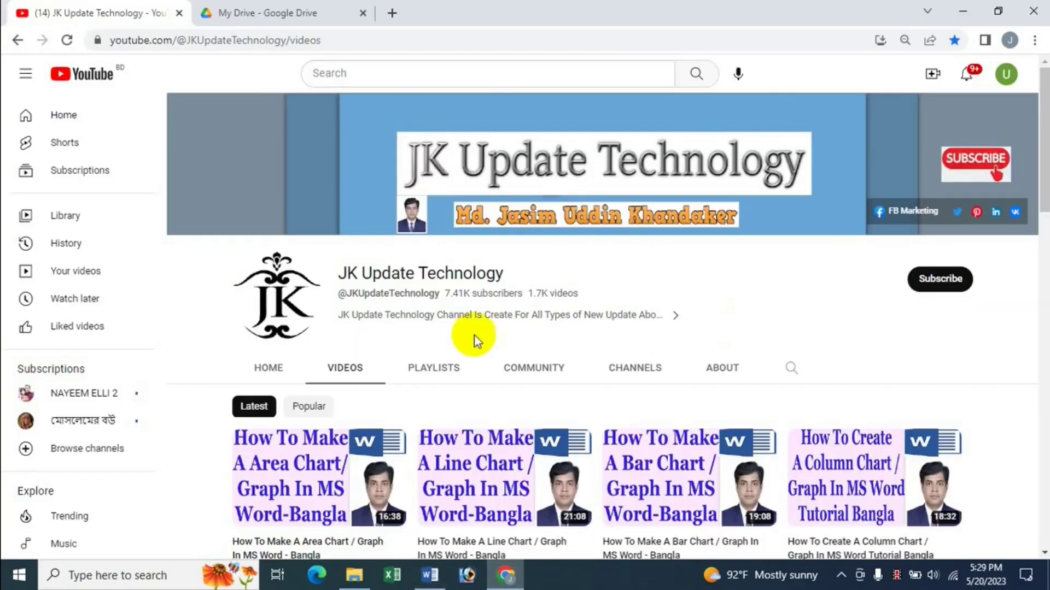
Browse the channel's video list, then return to Word's Insert Chart dialog with Radar chosen
{"action": "scroll", "coordinate": [916, 294], "scroll_direction": "down", "scroll_amount": 3}
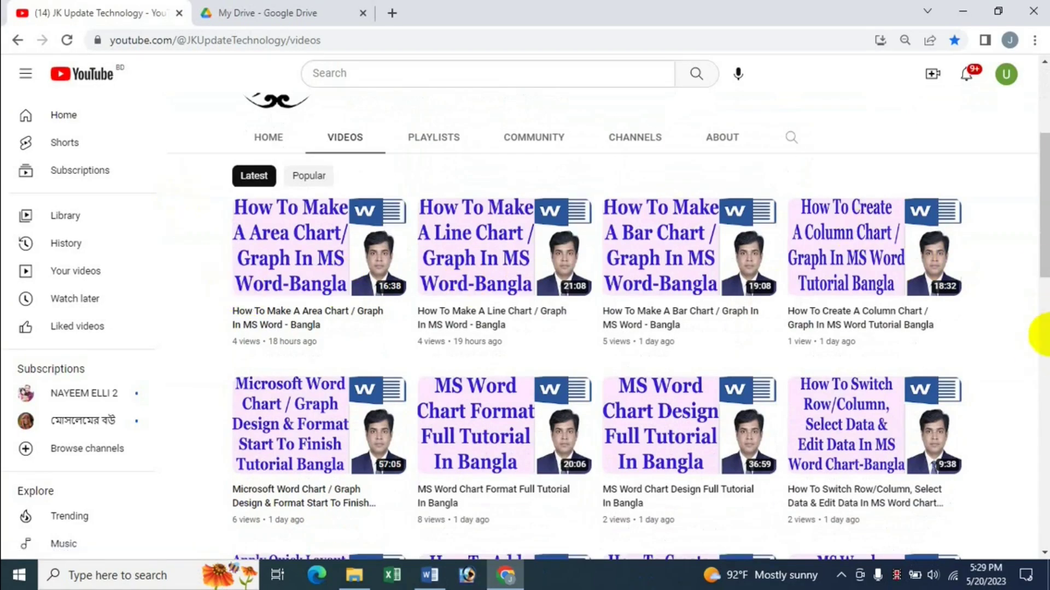
{"action": "mouse_move", "coordinate": [688, 447]}
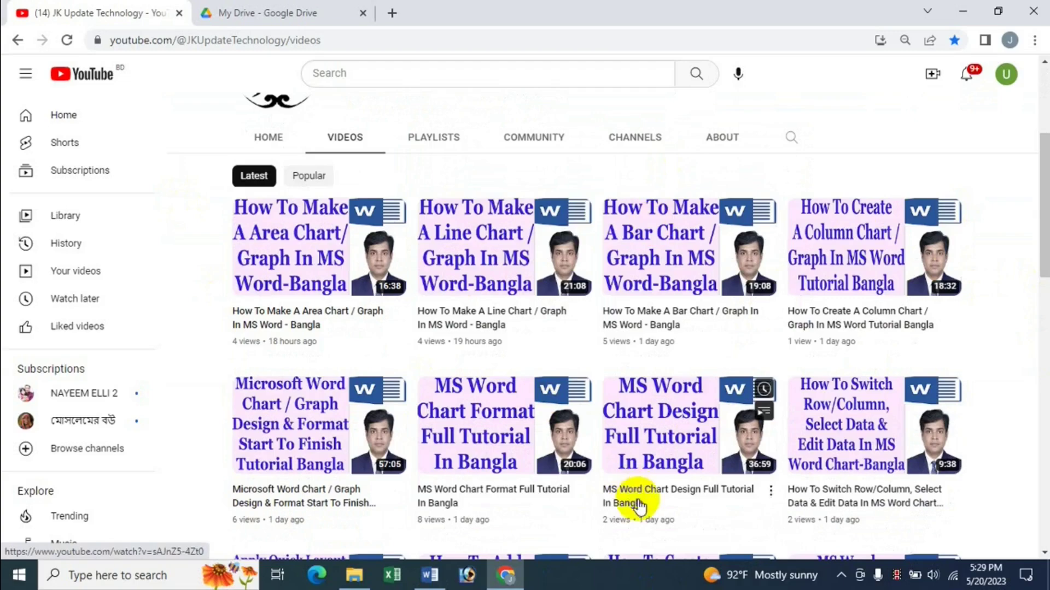
{"action": "scroll", "coordinate": [732, 360], "scroll_direction": "down", "scroll_amount": 1}
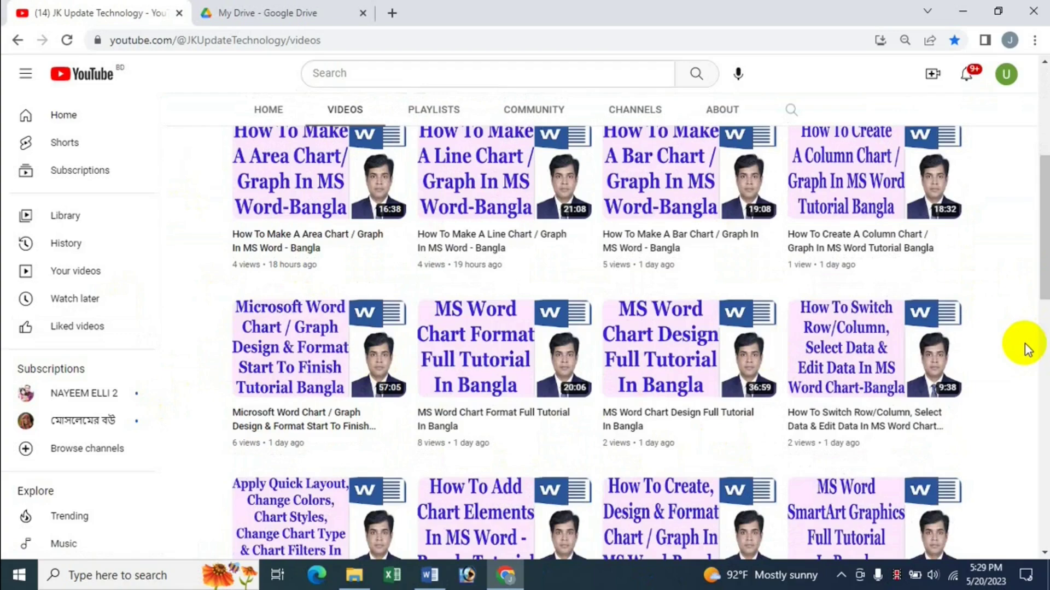
{"action": "scroll", "coordinate": [1024, 343], "scroll_direction": "up", "scroll_amount": 5}
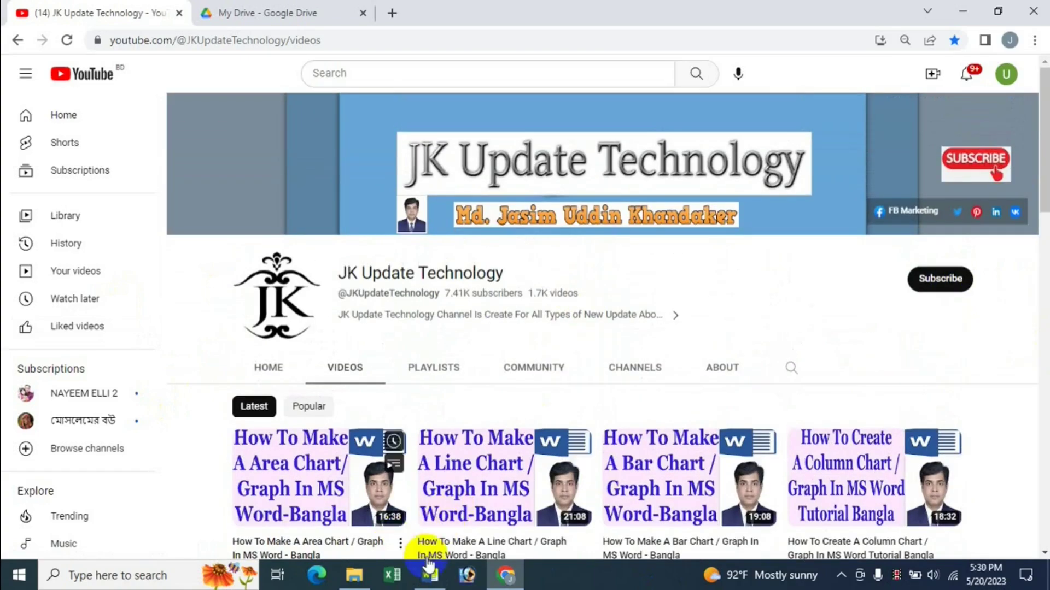
{"action": "left_click", "coordinate": [430, 571]}
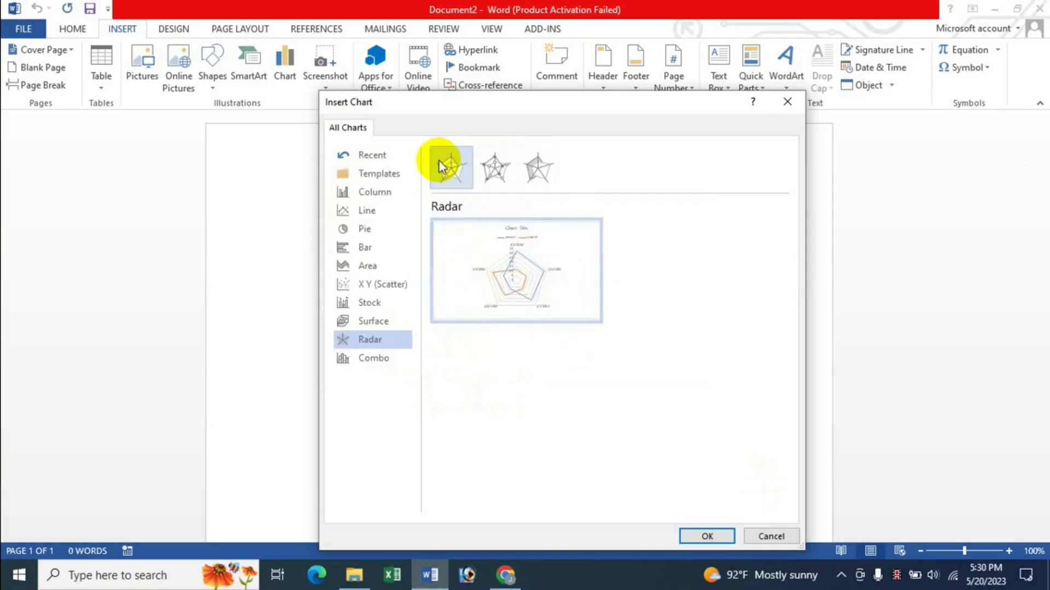
{"action": "mouse_move", "coordinate": [481, 283]}
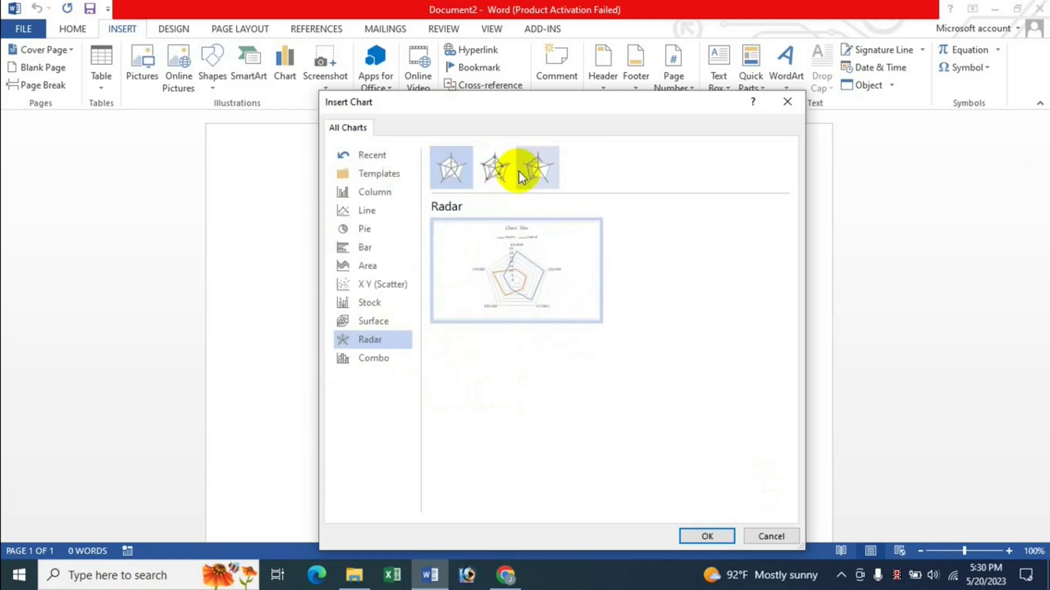
{"action": "mouse_move", "coordinate": [450, 156]}
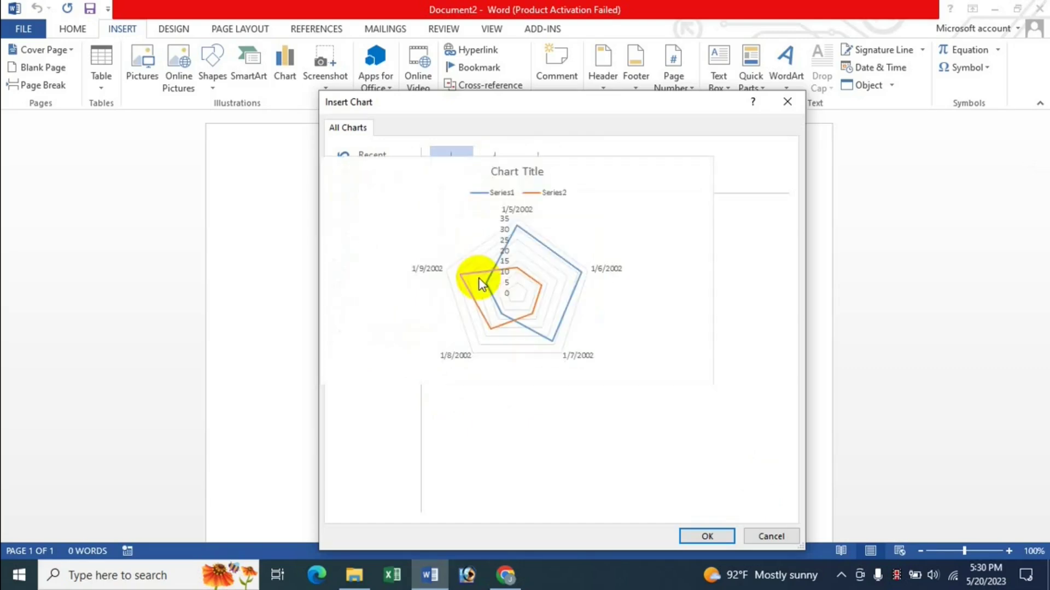
Insert the default radar chart, dismiss the activation prompt, and select cells B2, B3 and B1 in its data sheet
{"action": "left_click", "coordinate": [705, 536]}
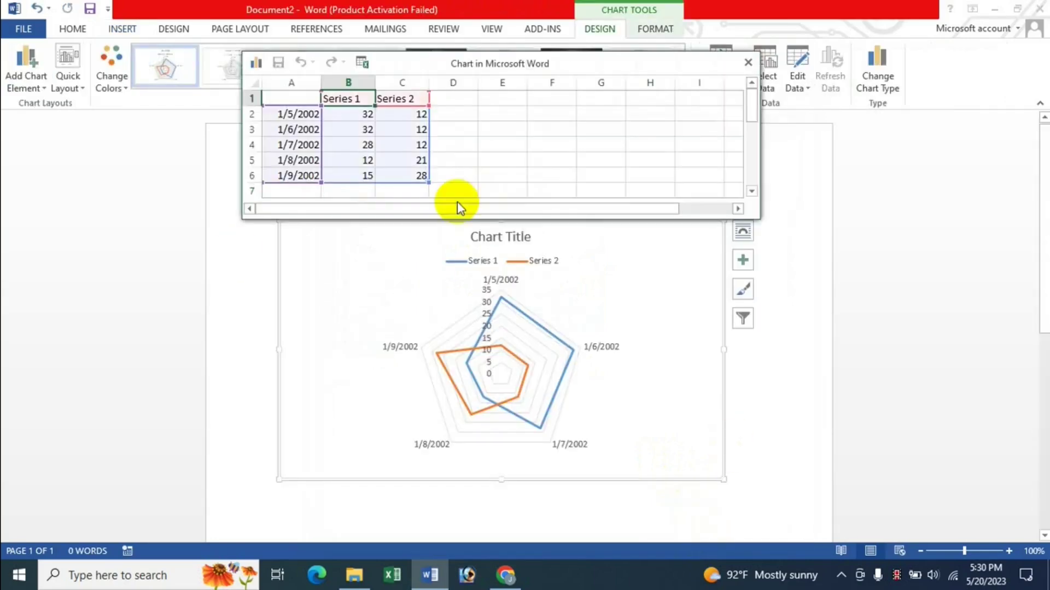
{"action": "left_click", "coordinate": [659, 322]}
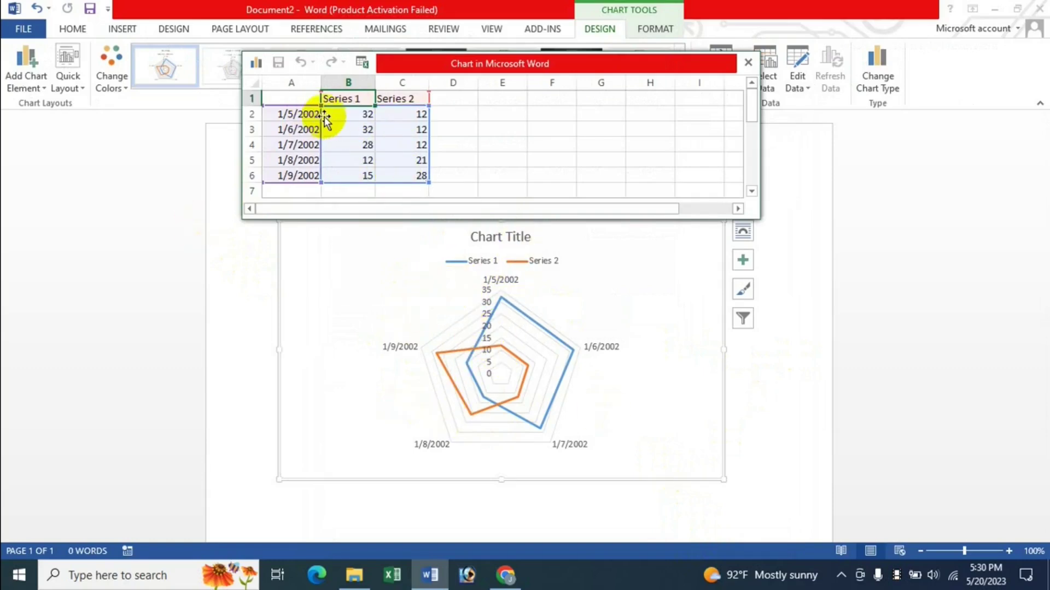
{"action": "left_click", "coordinate": [339, 123]}
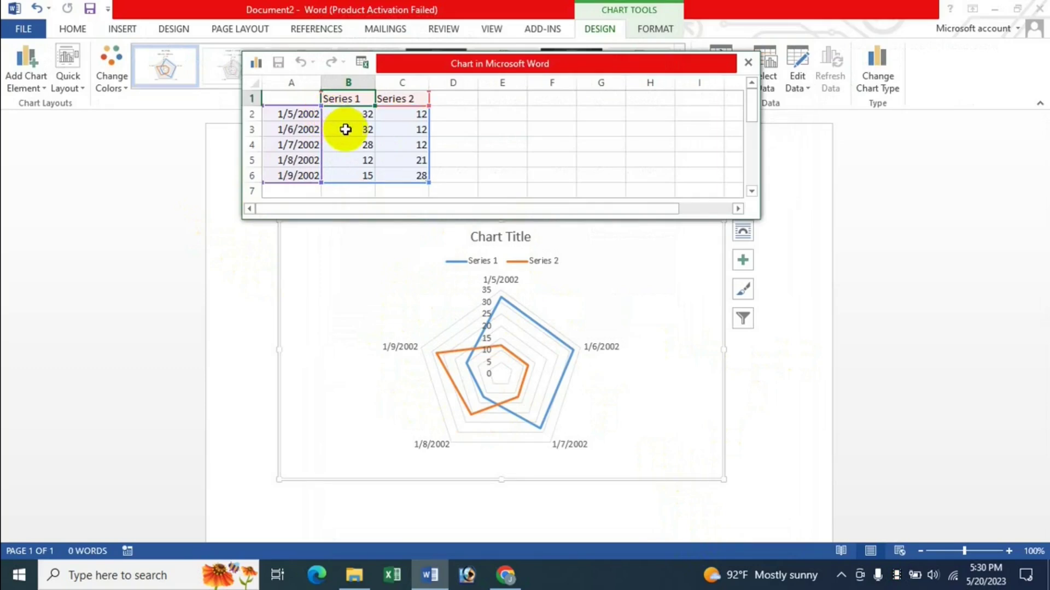
{"action": "left_click", "coordinate": [343, 130]}
{"action": "left_click", "coordinate": [342, 101]}
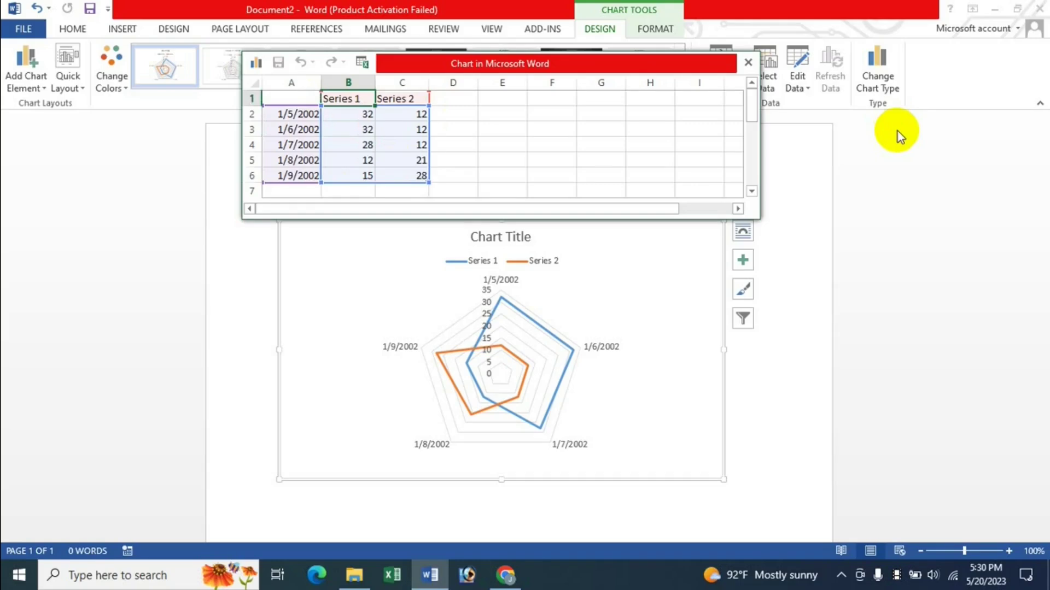
Name the data series 2021, 2022 and 2023 in the header row
{"action": "type", "text": "2021"}
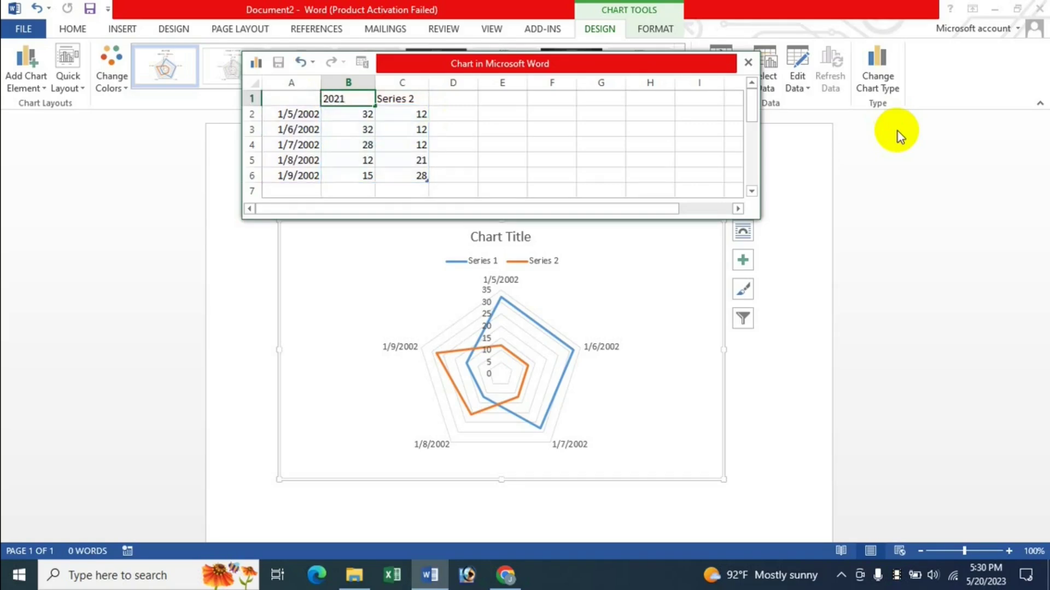
{"action": "key", "text": "Tab"}
{"action": "type", "text": "2022"}
{"action": "key", "text": "Tab"}
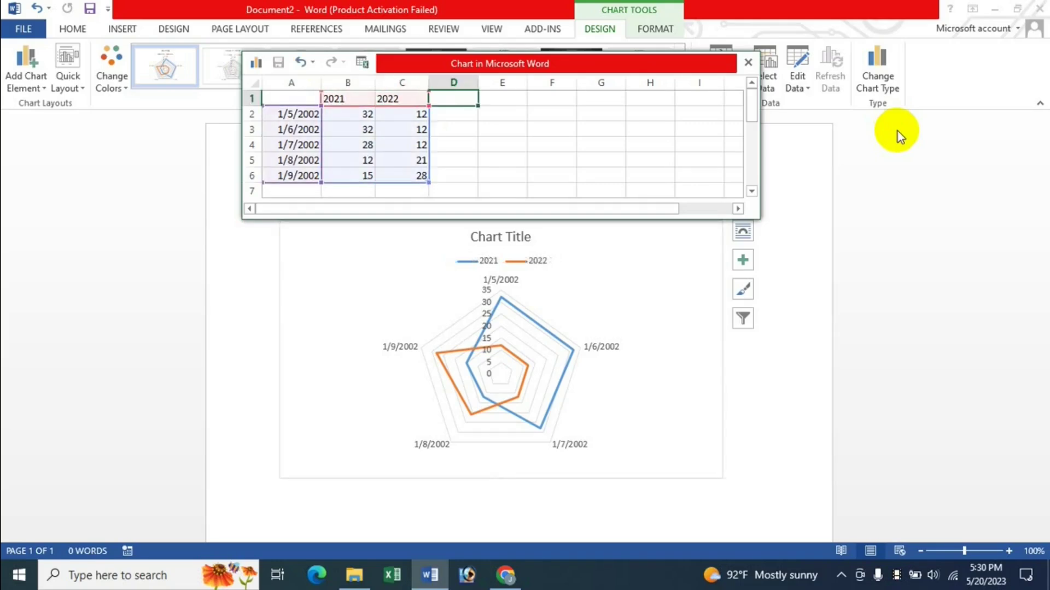
{"action": "type", "text": "2023"}
{"action": "key", "text": "Return"}
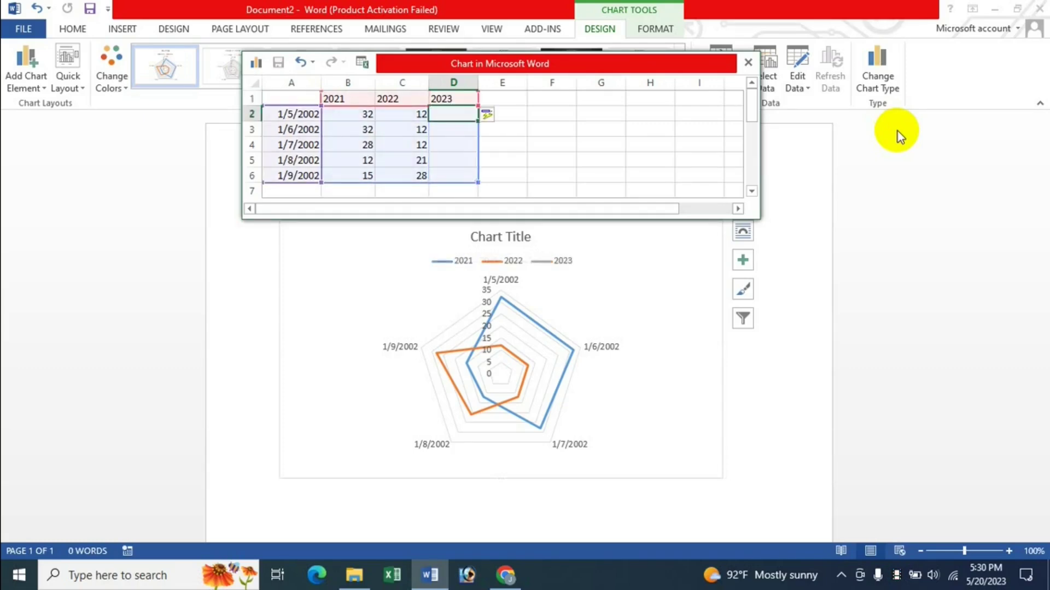
Replace the date categories in A2:A6 with Dhaka, Rajshahi, Dinajpur, Jessore and Sylhet
{"action": "key", "text": "Left"}
{"action": "key", "text": "Left"}
{"action": "key", "text": "Left"}
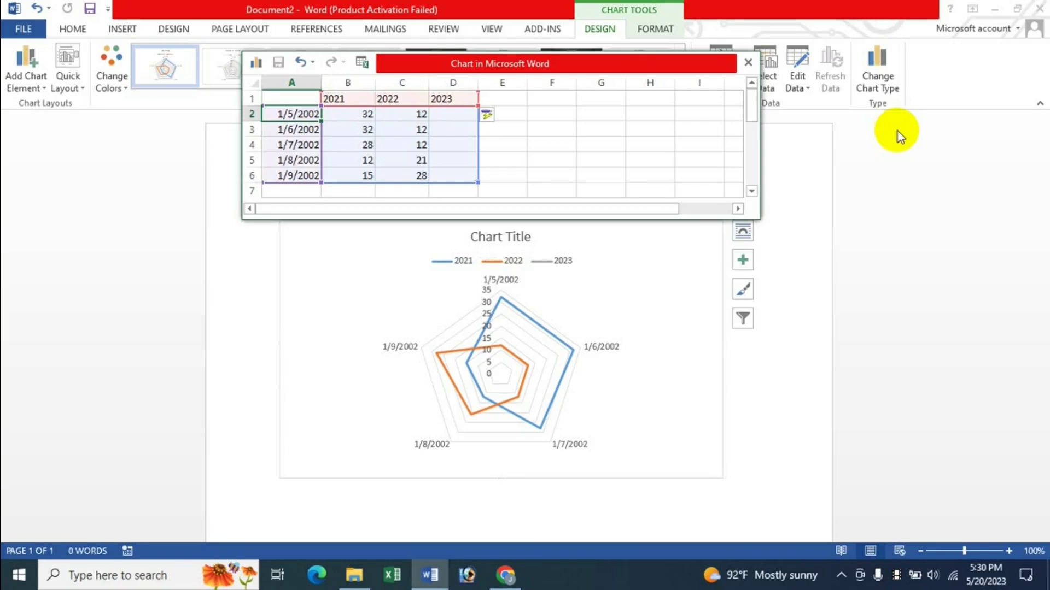
{"action": "type", "text": "Dhaka"}
{"action": "key", "text": "Return"}
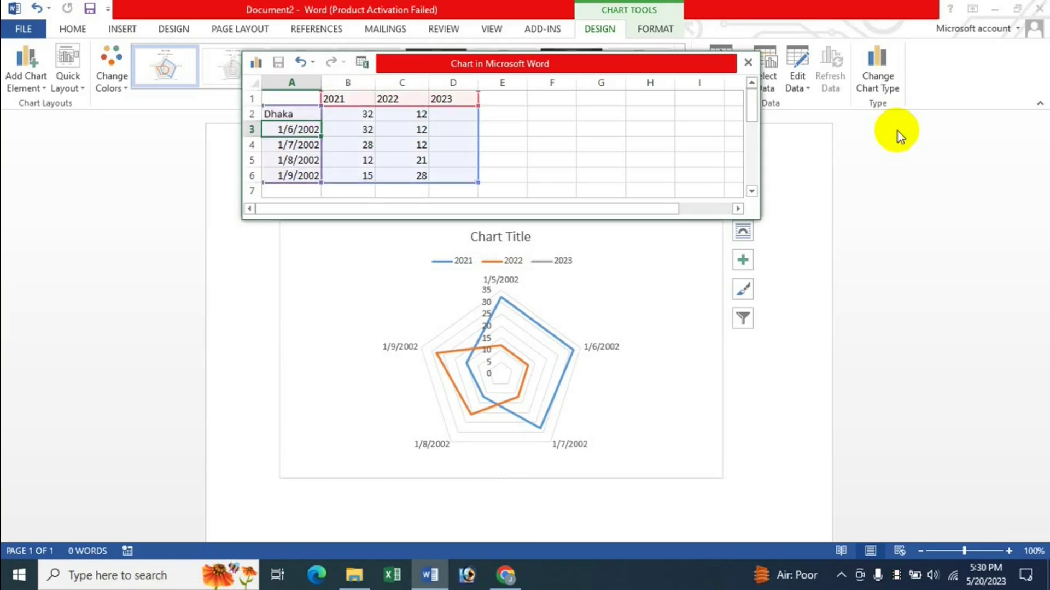
{"action": "type", "text": "Rajshahi"}
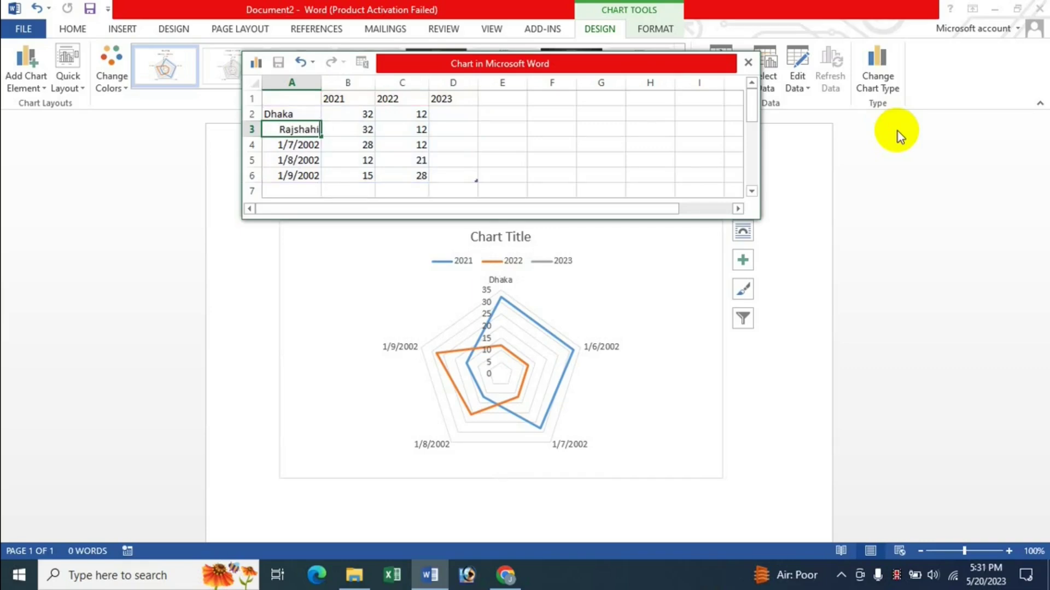
{"action": "key", "text": "Return"}
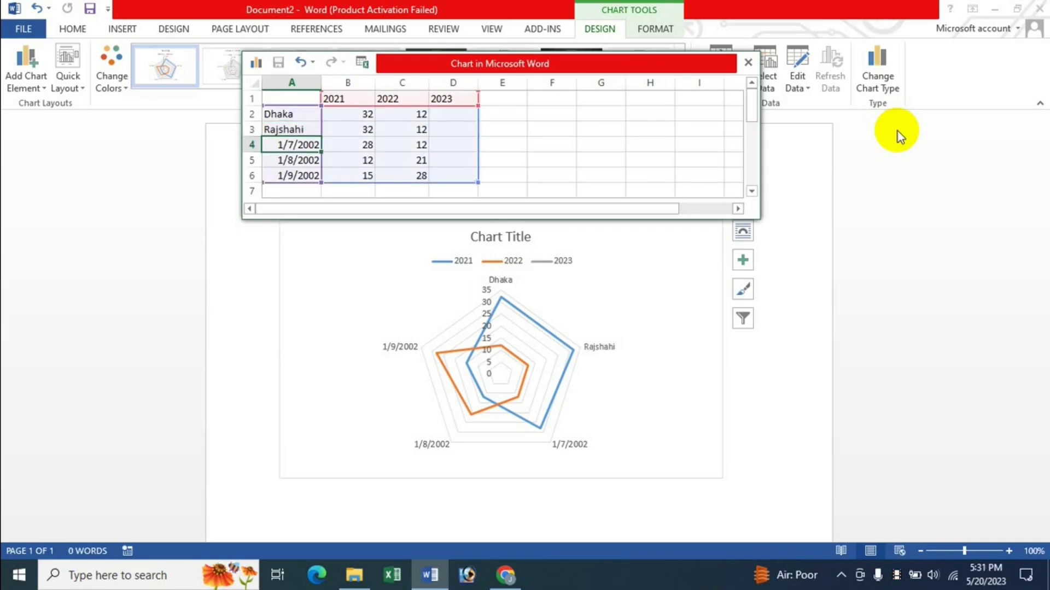
{"action": "type", "text": "Co"}
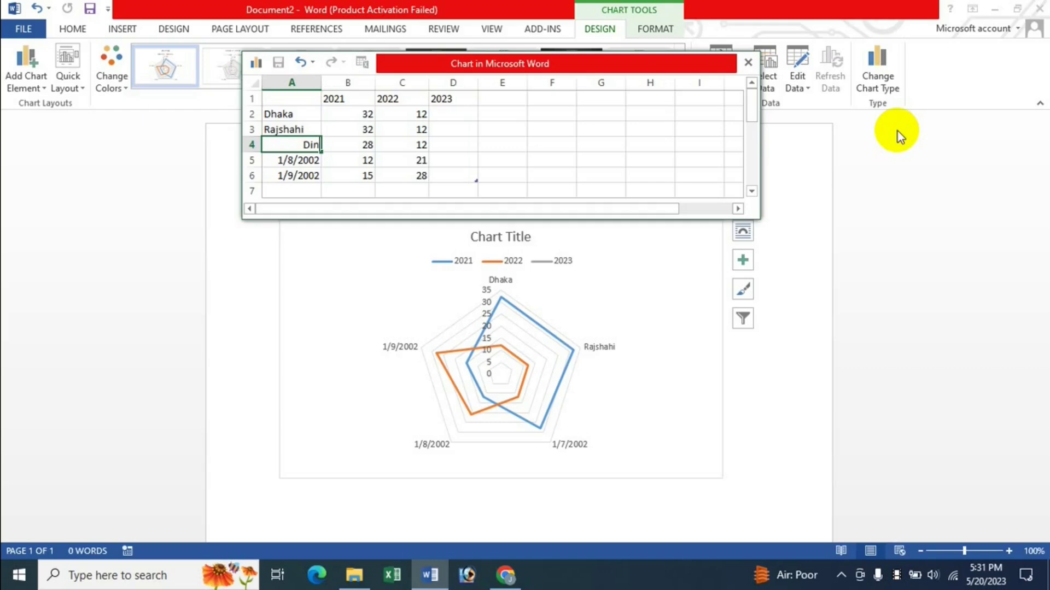
{"action": "key", "text": "Return"}
{"action": "type", "text": "J"}
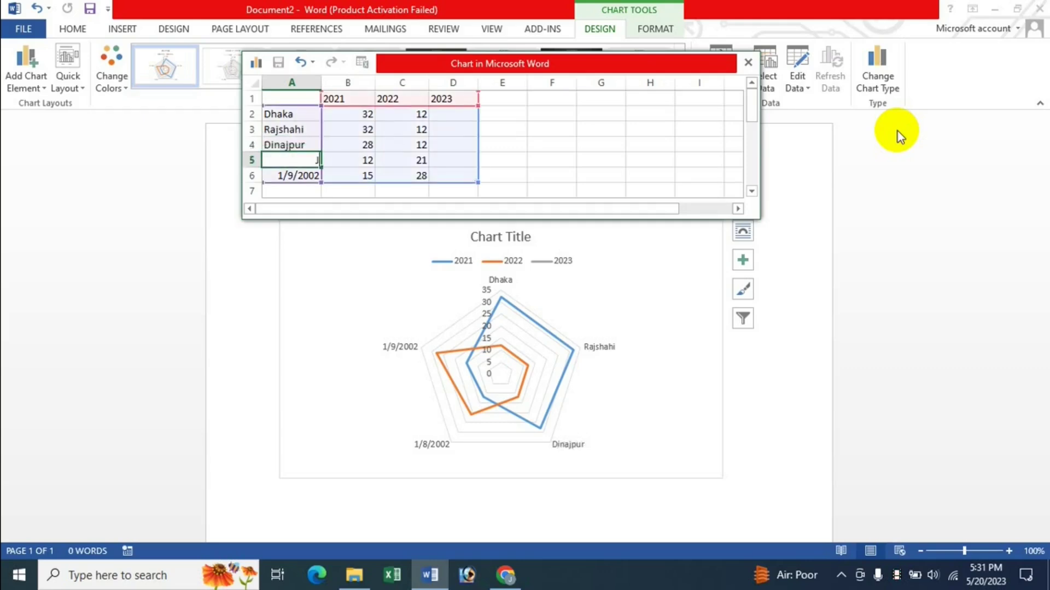
{"action": "type", "text": "essore"}
{"action": "key", "text": "Return"}
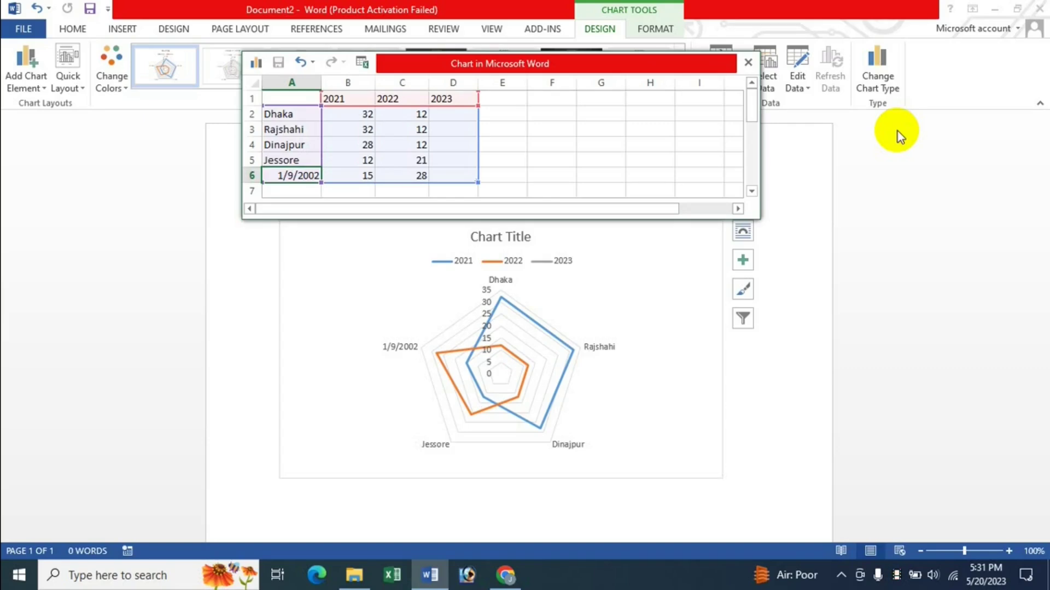
{"action": "type", "text": "Sylhet"}
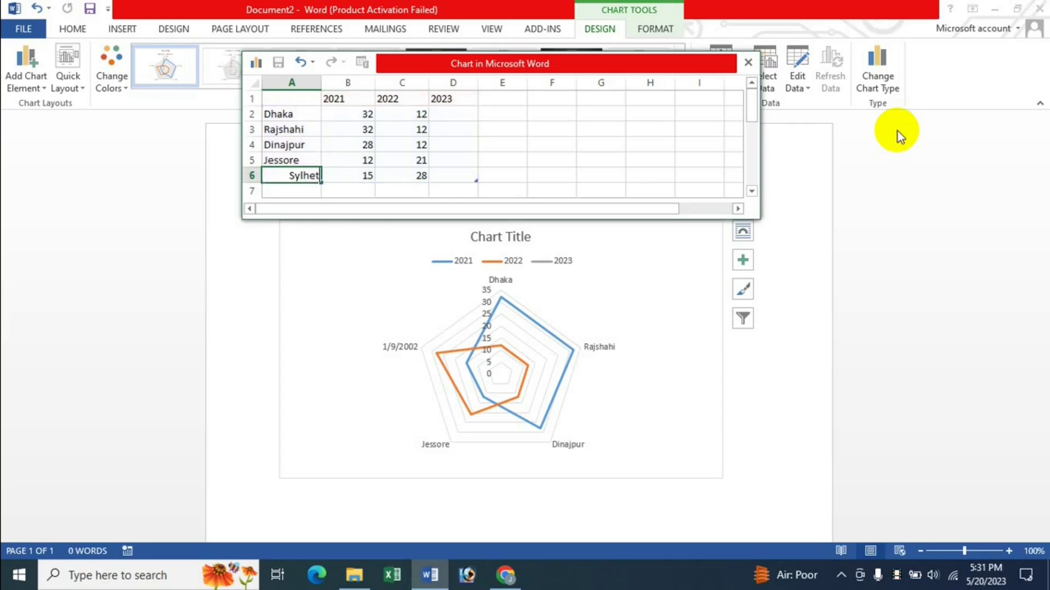
{"action": "key", "text": "Return"}
{"action": "key", "text": "Up"}
{"action": "key", "text": "Up"}
{"action": "key", "text": "Up"}
{"action": "key", "text": "Up"}
{"action": "key", "text": "Up"}
Enter values for Dhaka (60, 70, 80), Rajshahi (65, 80, 68) and Dinajpur (70, 80, 60)
{"action": "key", "text": "Right"}
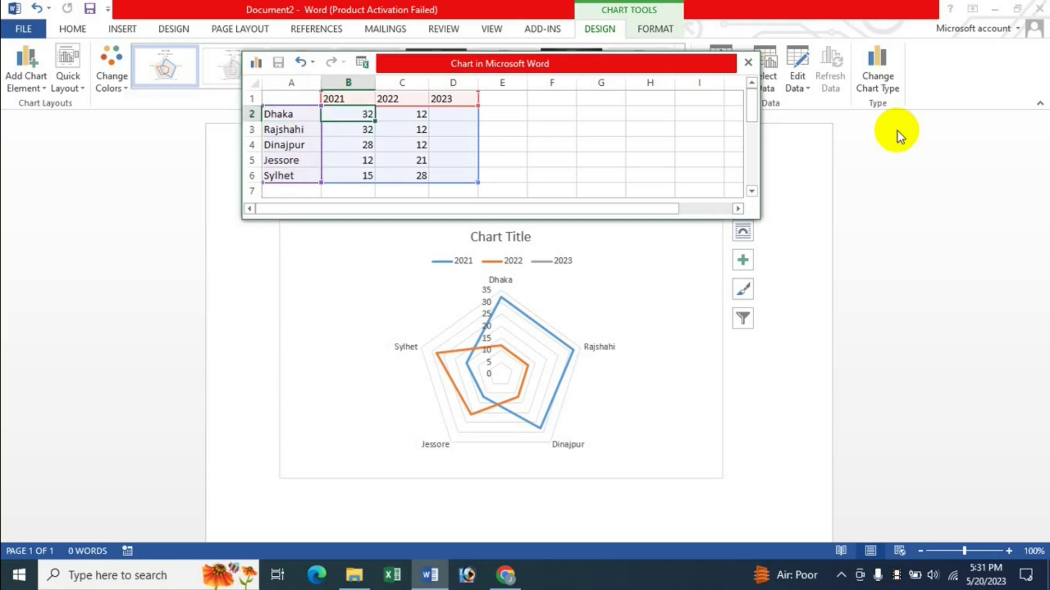
{"action": "type", "text": "60"}
{"action": "key", "text": "Tab"}
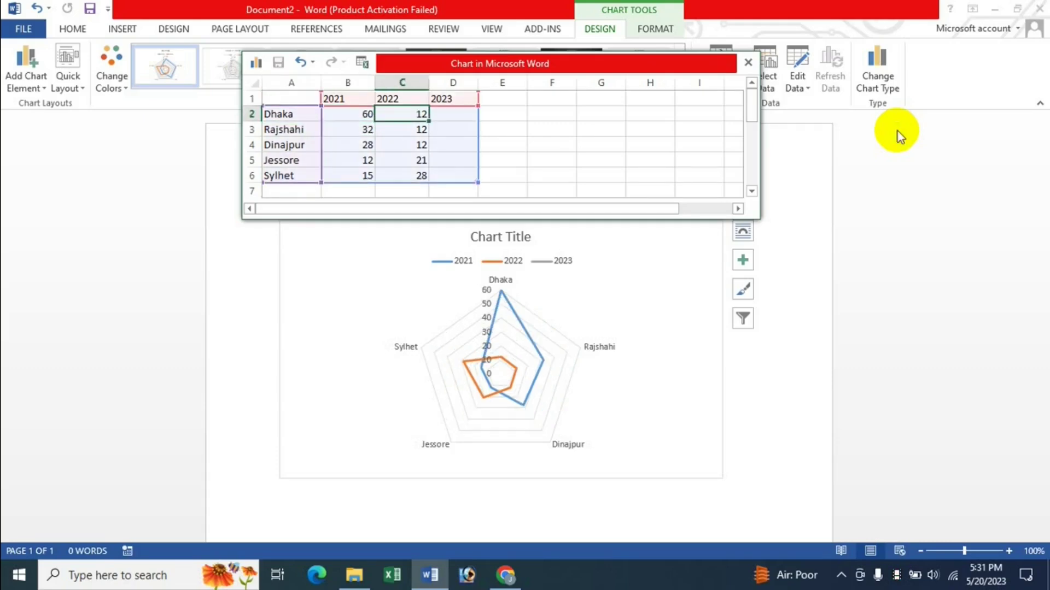
{"action": "type", "text": "70"}
{"action": "key", "text": "Tab"}
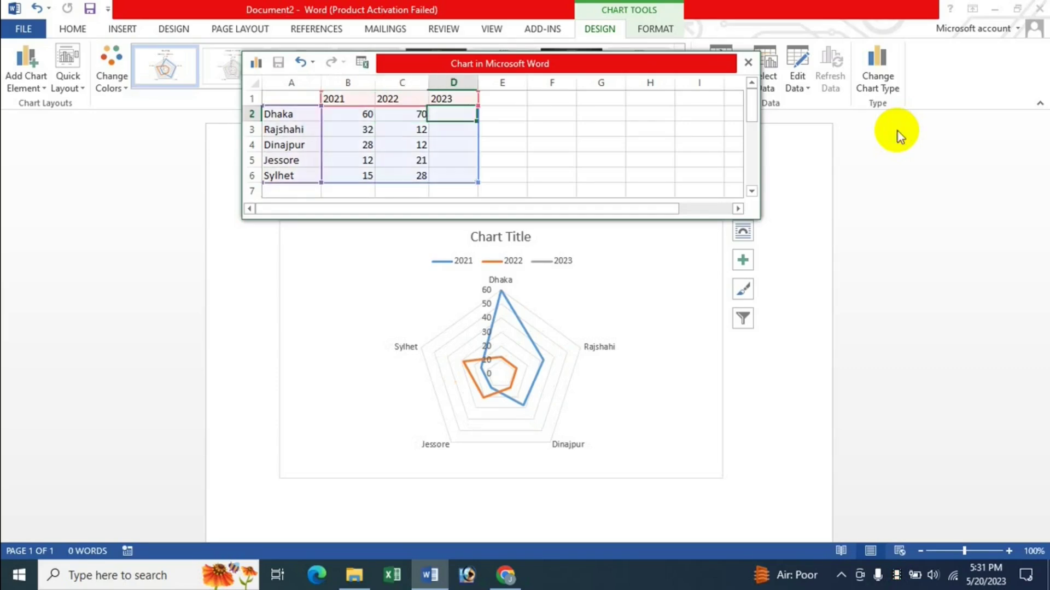
{"action": "type", "text": "80"}
{"action": "key", "text": "Return"}
{"action": "type", "text": "6"}
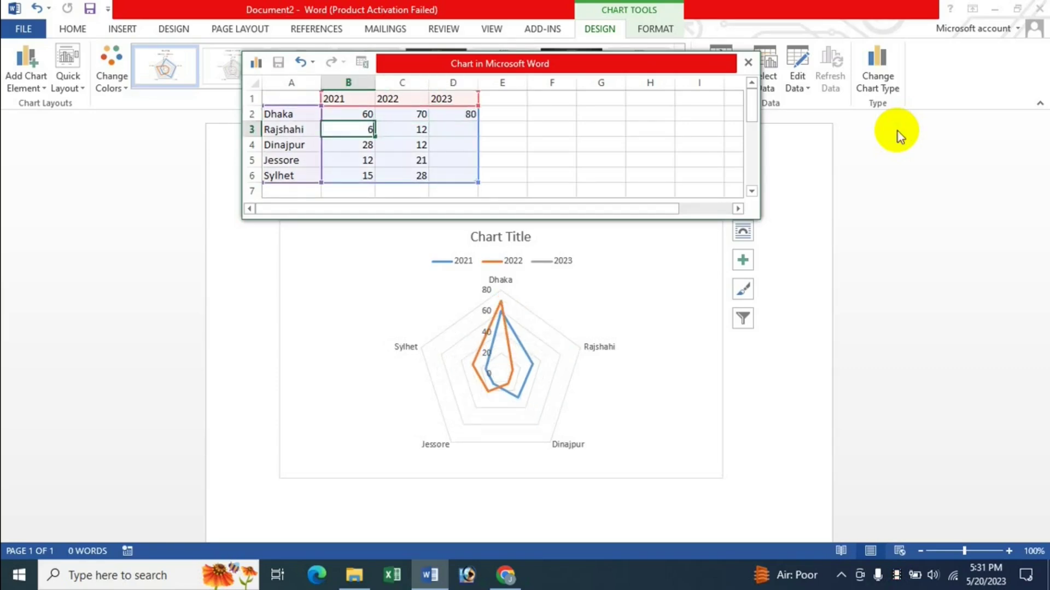
{"action": "type", "text": "5"}
{"action": "key", "text": "Tab"}
{"action": "type", "text": "80"}
{"action": "key", "text": "Tab"}
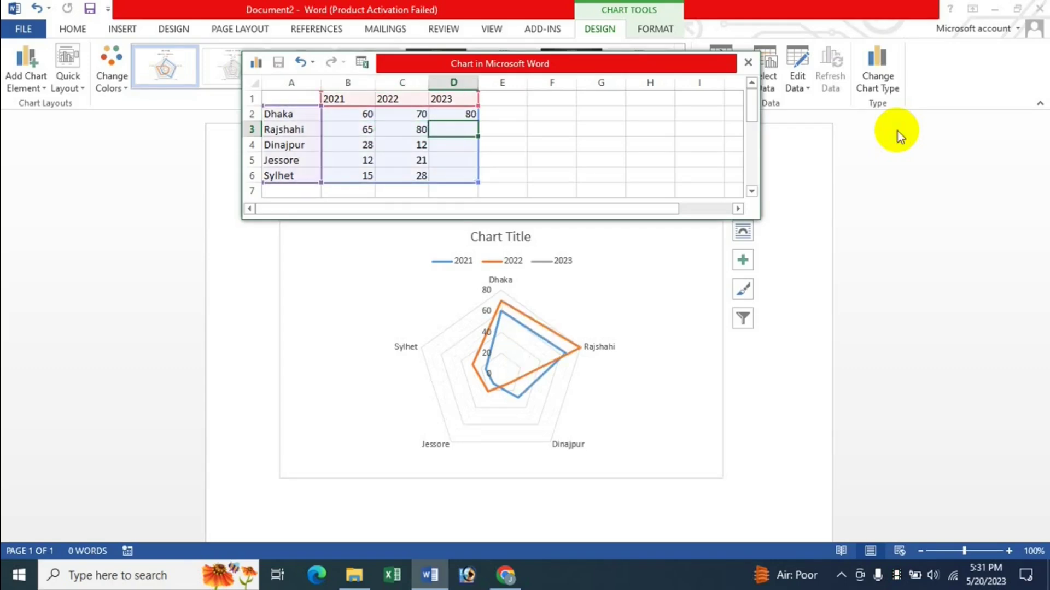
{"action": "type", "text": "68"}
{"action": "key", "text": "Return"}
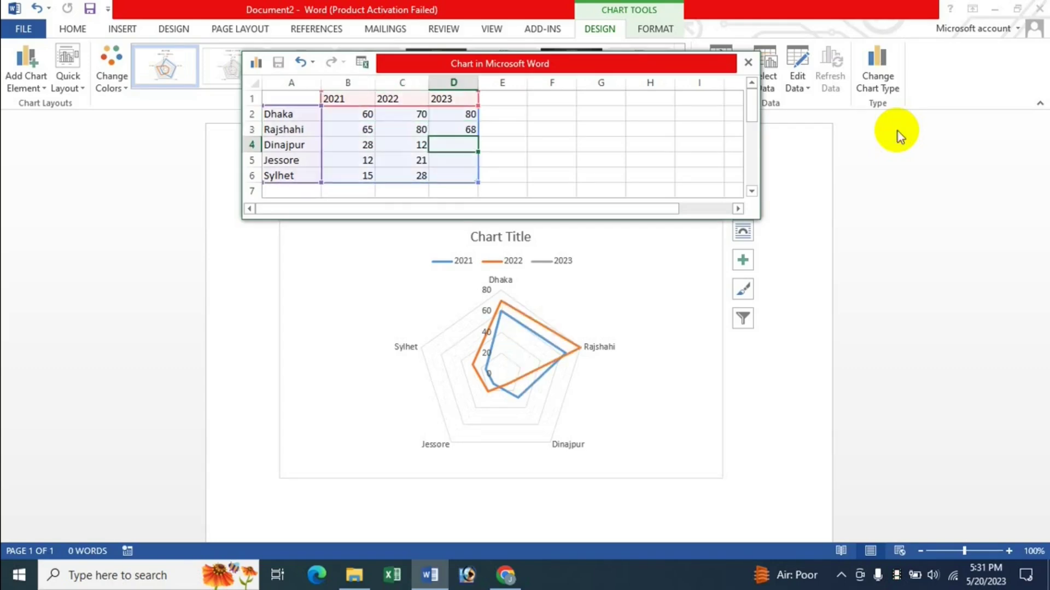
{"action": "type", "text": "70"}
{"action": "key", "text": "Tab"}
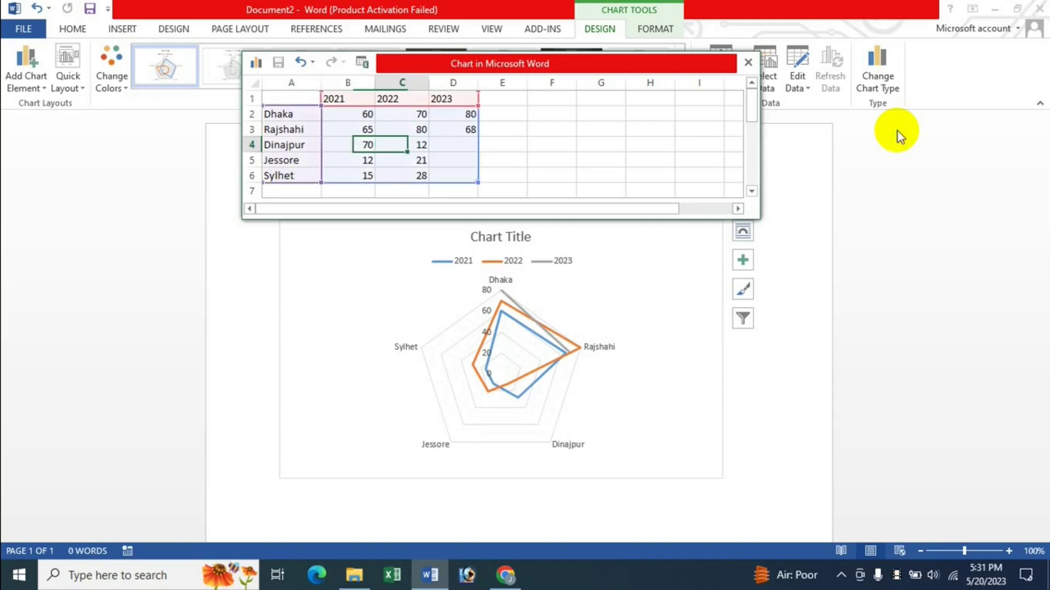
{"action": "type", "text": "80"}
{"action": "key", "text": "Tab"}
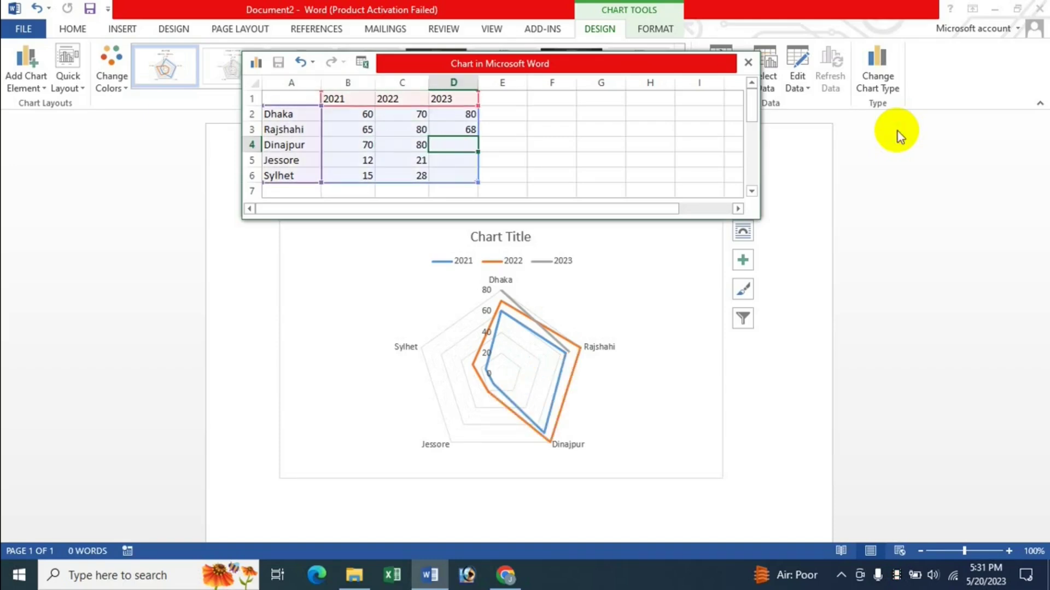
{"action": "type", "text": "60"}
{"action": "key", "text": "Return"}
Enter values for Jessore (80, 60, 85) and Sylhet (75, 80, 90)
{"action": "type", "text": "80"}
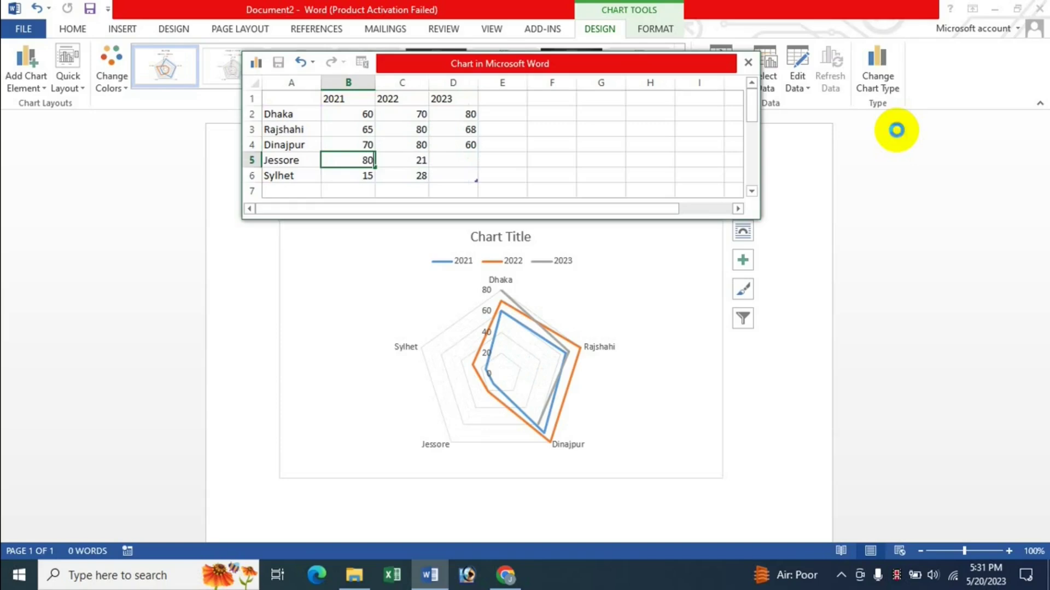
{"action": "key", "text": "Tab"}
{"action": "type", "text": "6"}
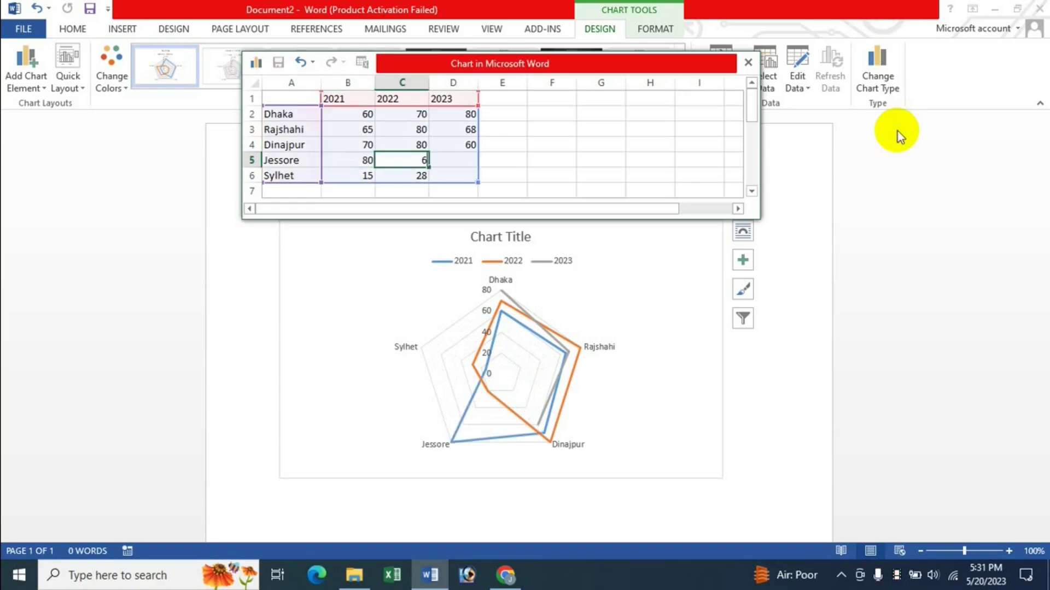
{"action": "type", "text": "0"}
{"action": "key", "text": "Tab"}
{"action": "type", "text": "85"}
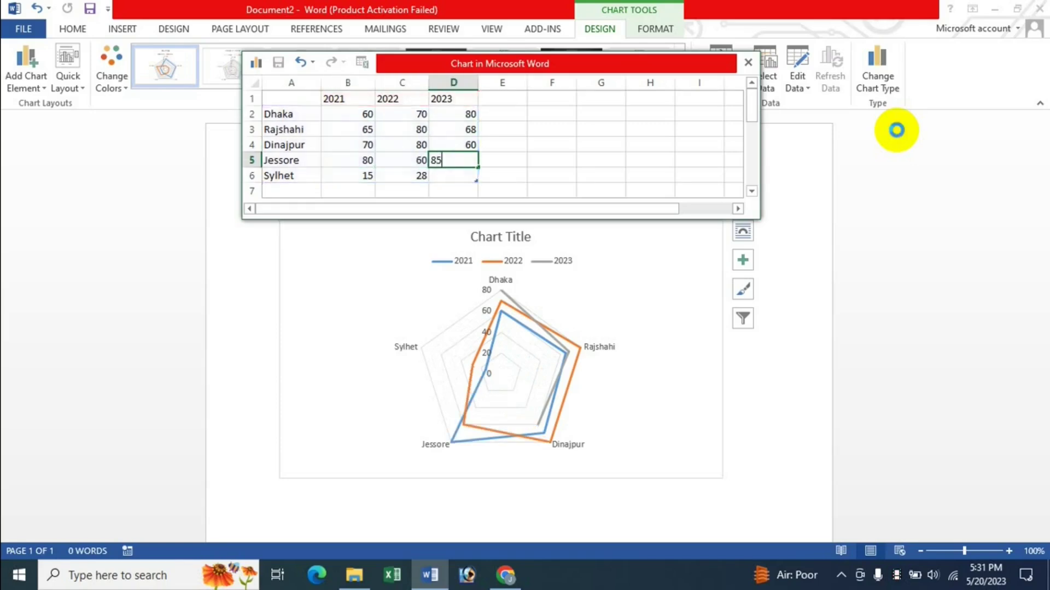
{"action": "key", "text": "Return"}
{"action": "key", "text": "Left"}
{"action": "key", "text": "Left"}
{"action": "type", "text": "75"}
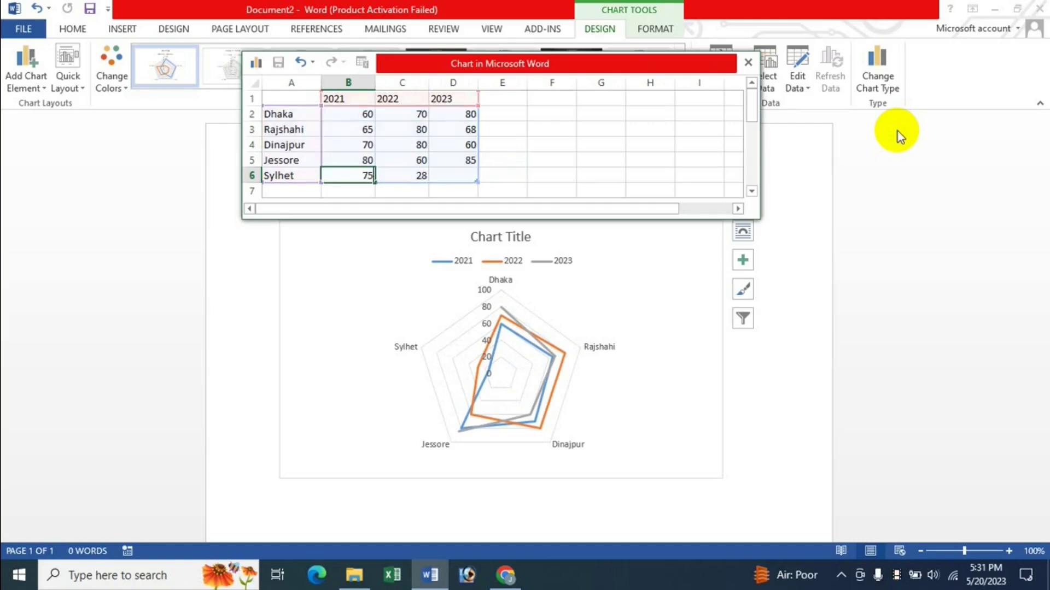
{"action": "key", "text": "Tab"}
{"action": "type", "text": "80"}
{"action": "key", "text": "Tab"}
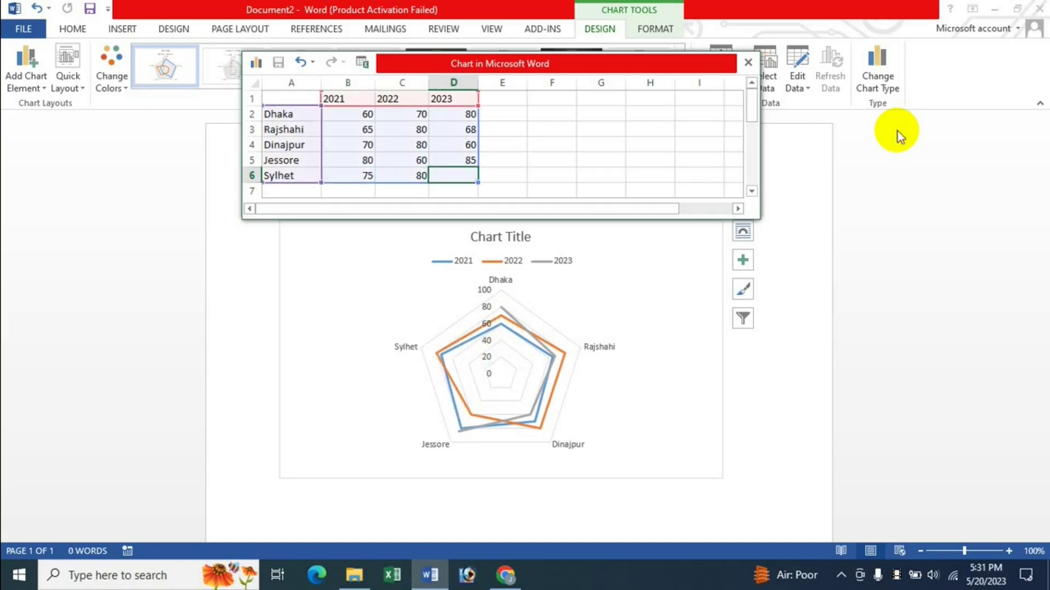
{"action": "type", "text": "90"}
{"action": "key", "text": "Up"}
{"action": "key", "text": "Up"}
{"action": "key", "text": "Up"}
{"action": "key", "text": "Up"}
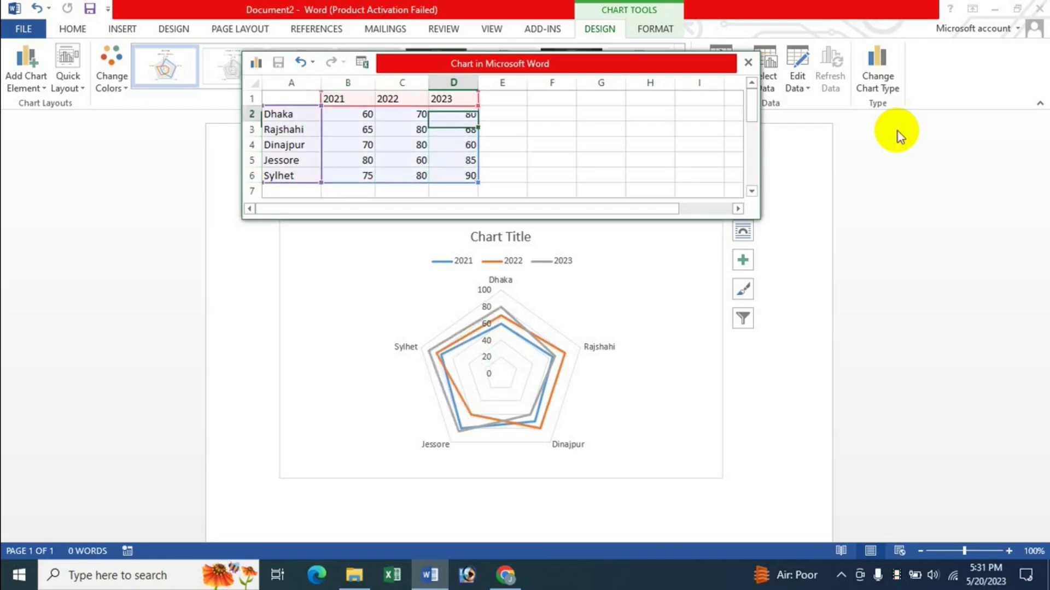
Move the chart data window up so it no longer covers the chart
{"action": "key", "text": "Left"}
{"action": "key", "text": "Left"}
{"action": "key", "text": "Left"}
{"action": "key", "text": "Right"}
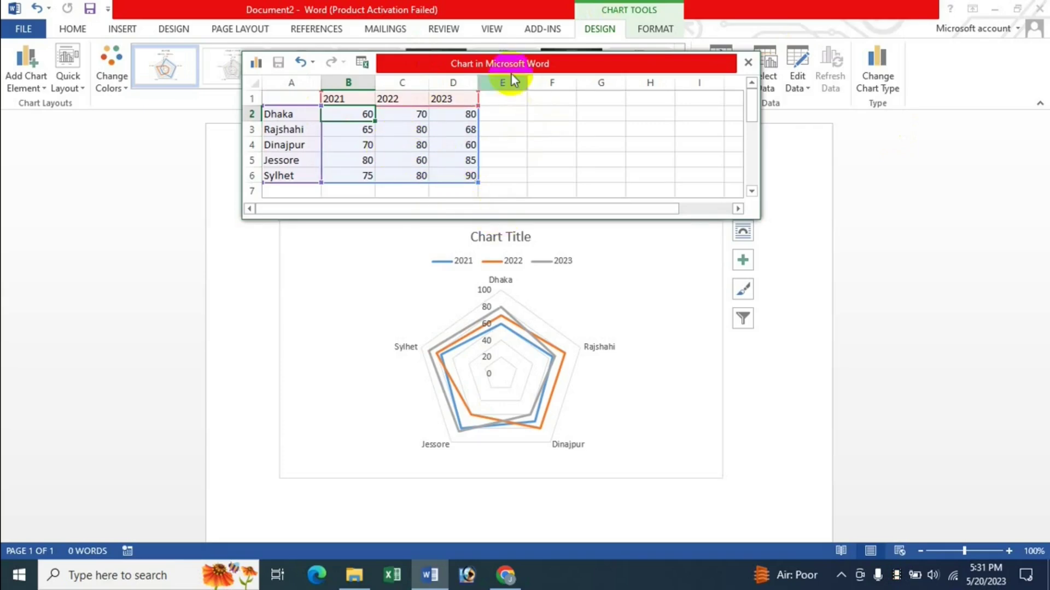
{"action": "left_click_drag", "start_coordinate": [527, 63], "coordinate": [540, 33]}
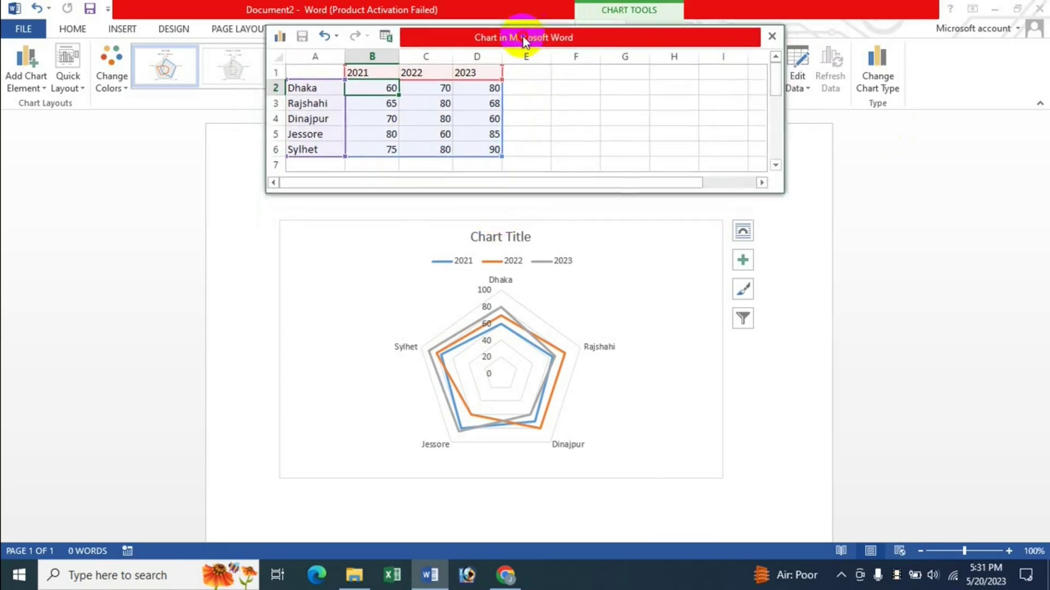
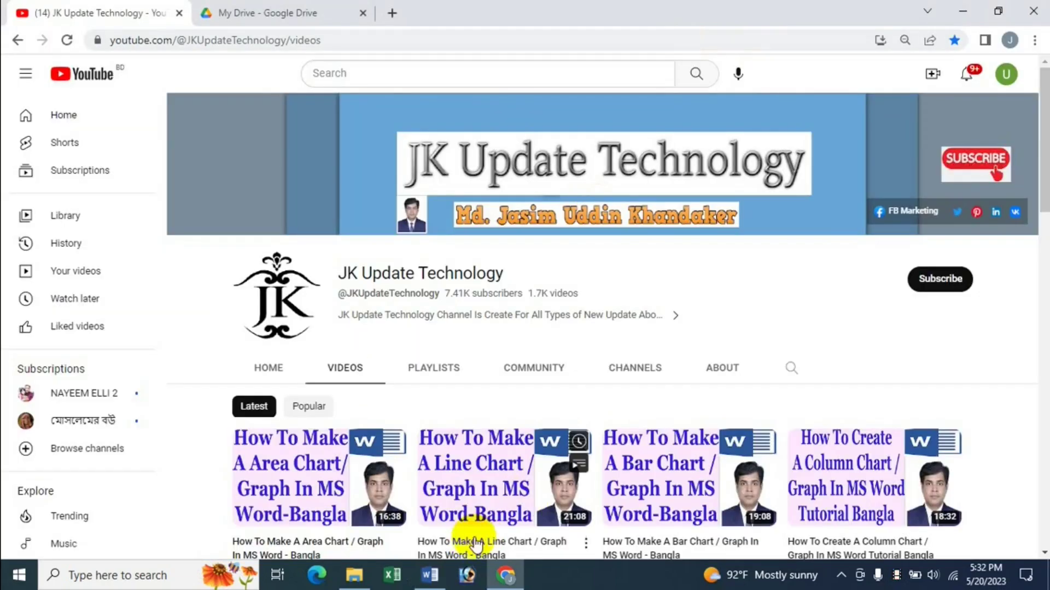
Switch from Chrome back to the Word document showing the five-city radar chart
{"action": "left_click", "coordinate": [435, 580]}
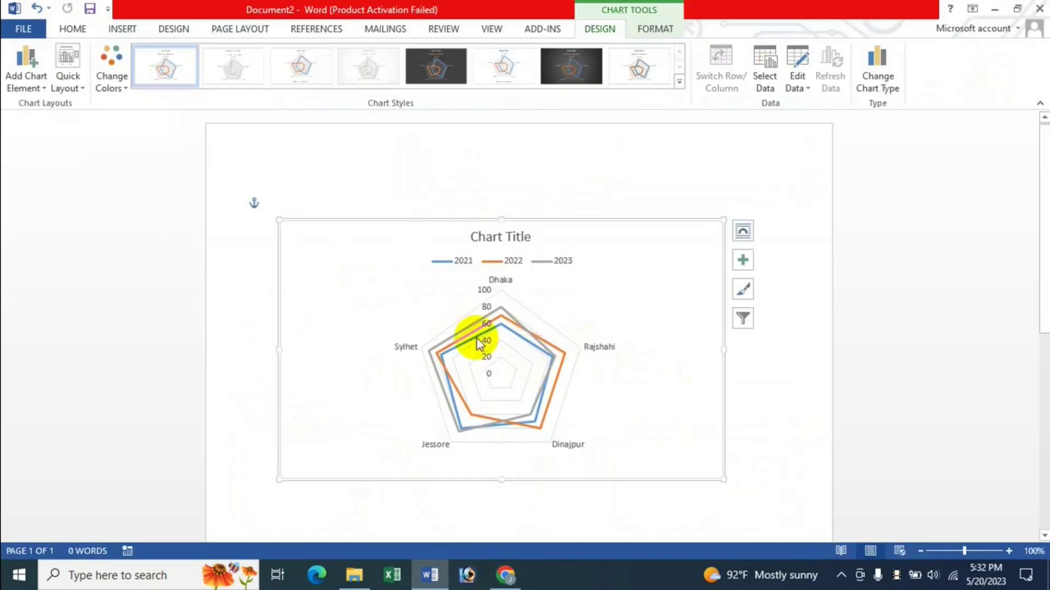
Show the radar chart's data labels as callouts and drag the chart larger toward the upper left
{"action": "left_click", "coordinate": [744, 262]}
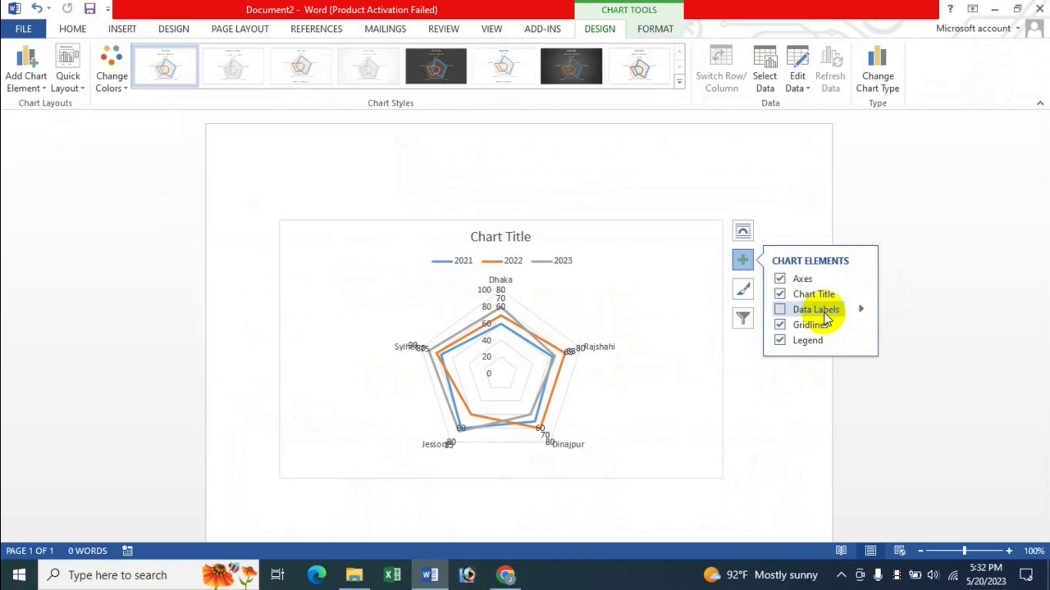
{"action": "left_click", "coordinate": [779, 310]}
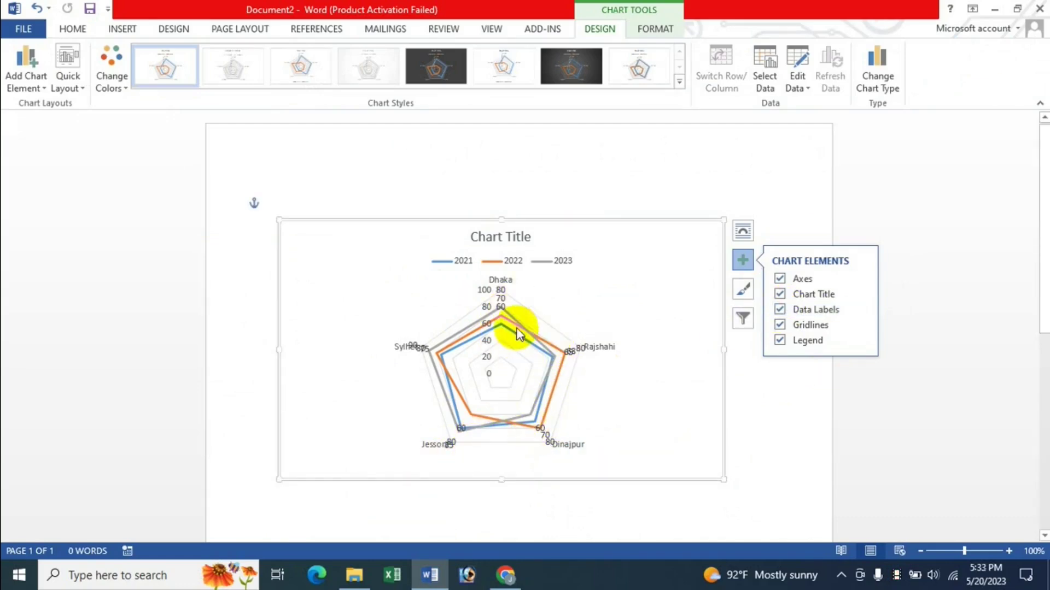
{"action": "left_click", "coordinate": [858, 311]}
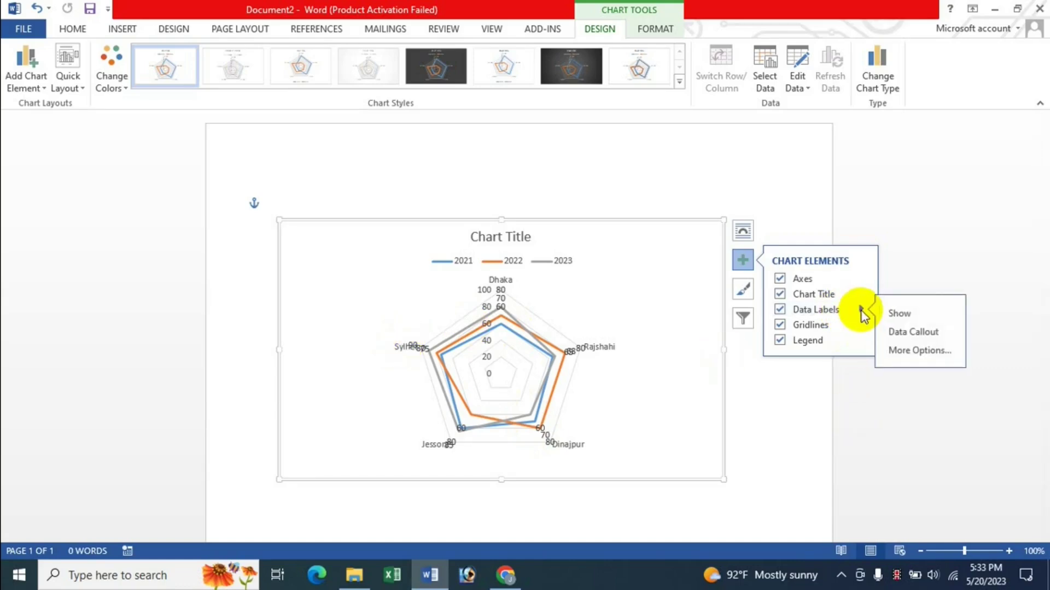
{"action": "left_click", "coordinate": [911, 334]}
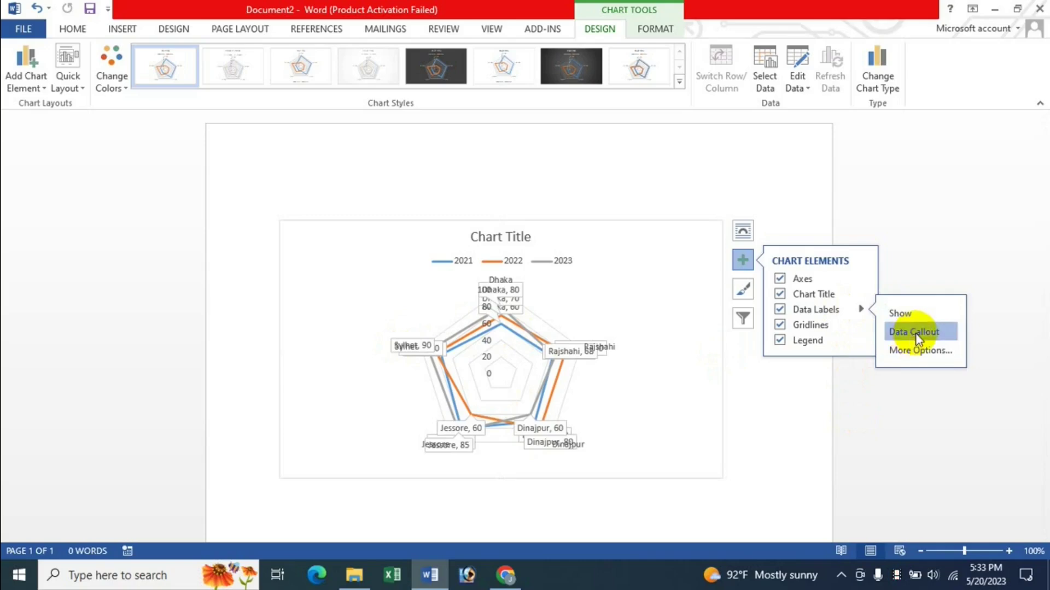
{"action": "left_click", "coordinate": [915, 333]}
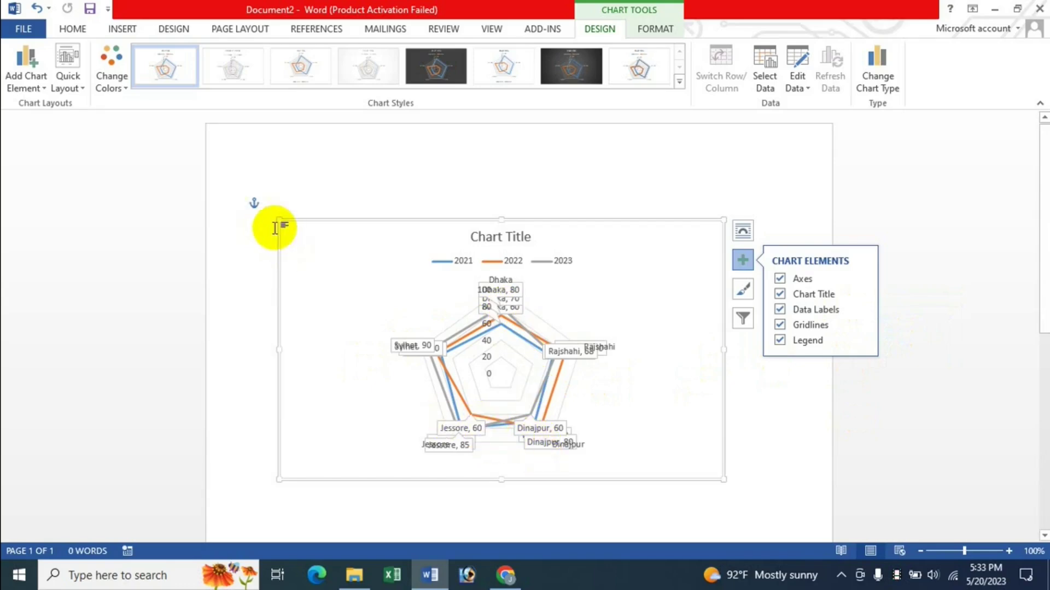
{"action": "left_click_drag", "start_coordinate": [279, 219], "coordinate": [208, 157]}
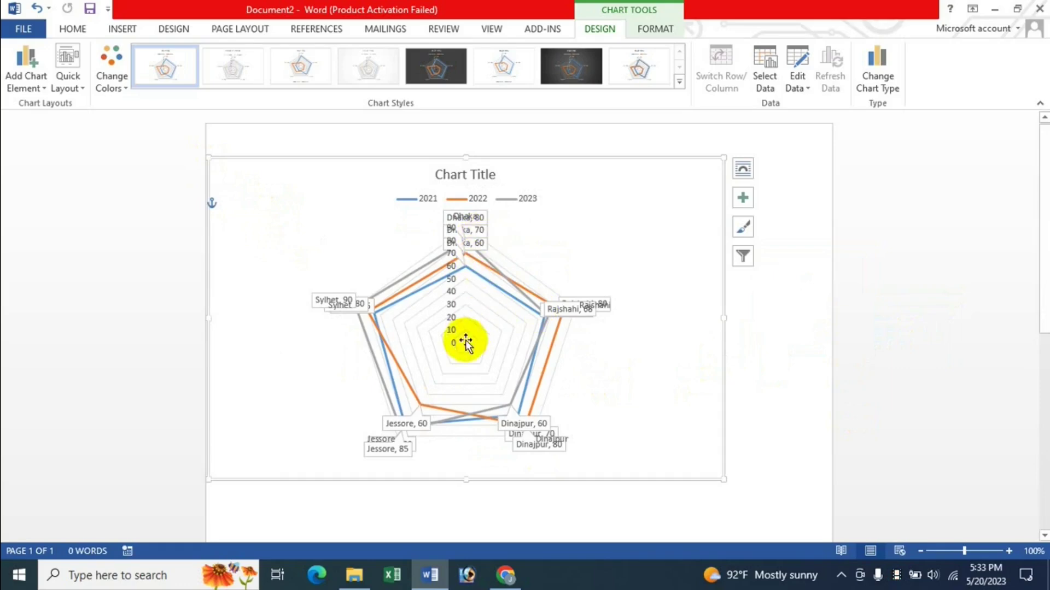
Switch the data labels to plain values, then turn data labels off
{"action": "left_click", "coordinate": [743, 200]}
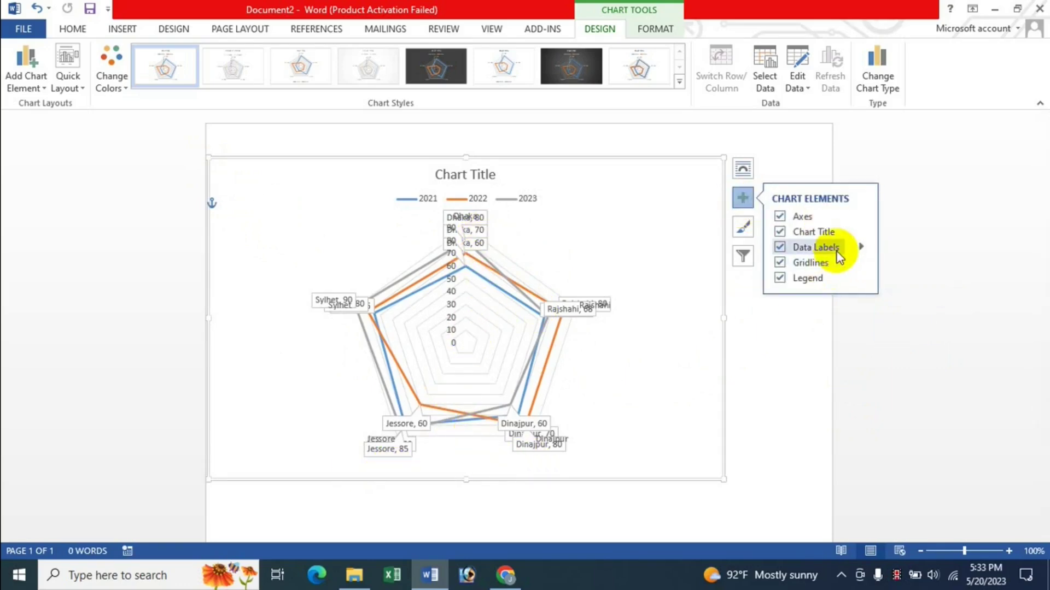
{"action": "left_click", "coordinate": [861, 246]}
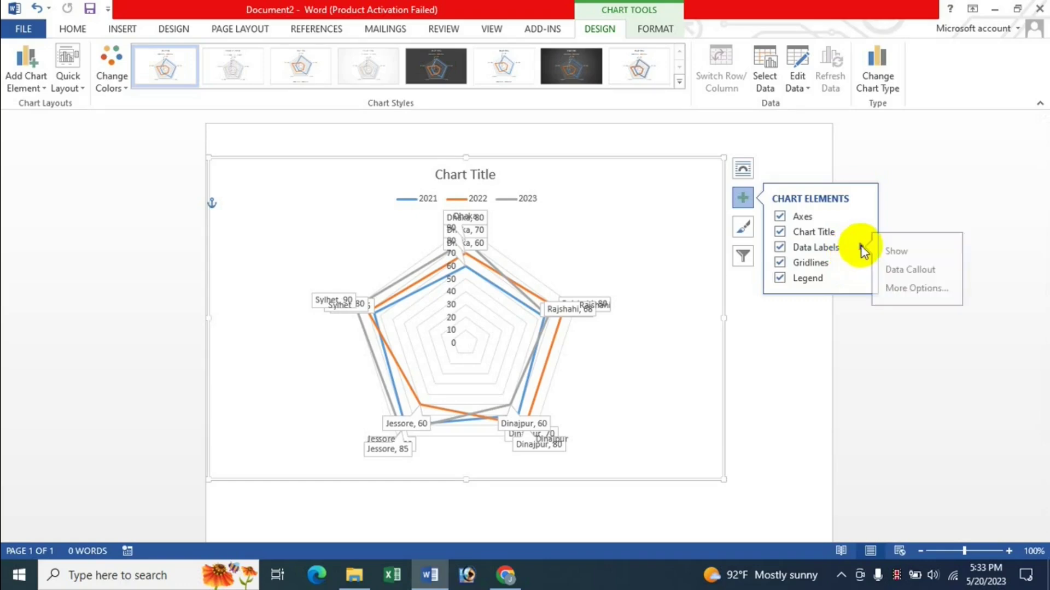
{"action": "left_click", "coordinate": [900, 252]}
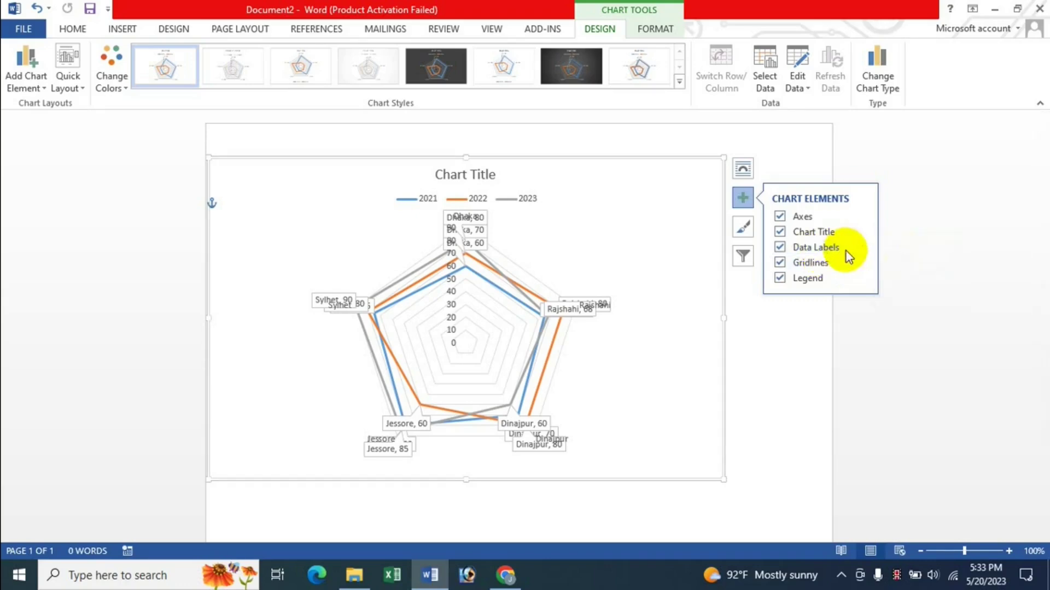
{"action": "left_click", "coordinate": [859, 249]}
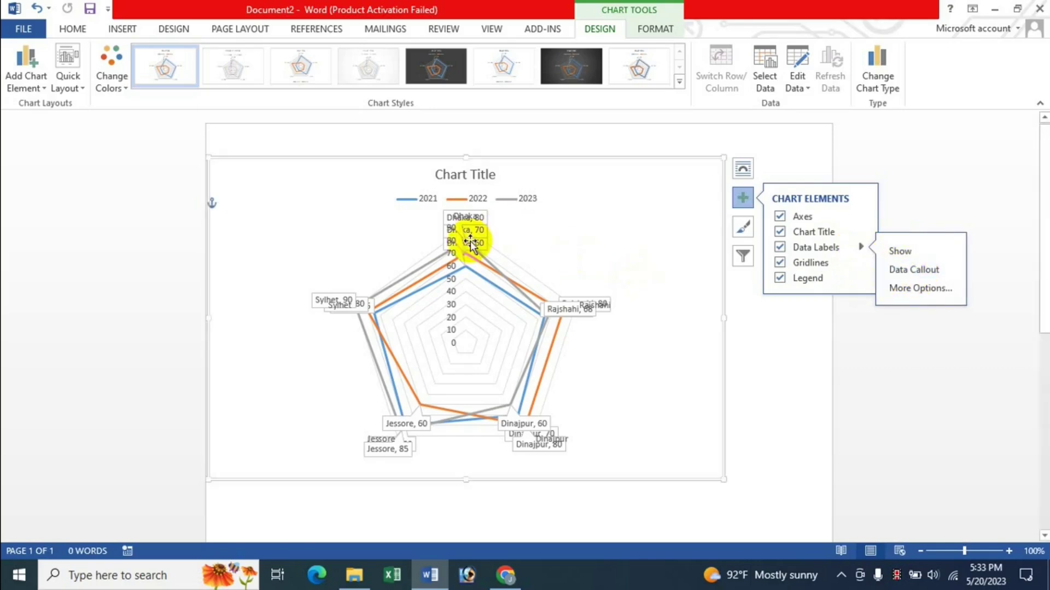
{"action": "left_click", "coordinate": [908, 252]}
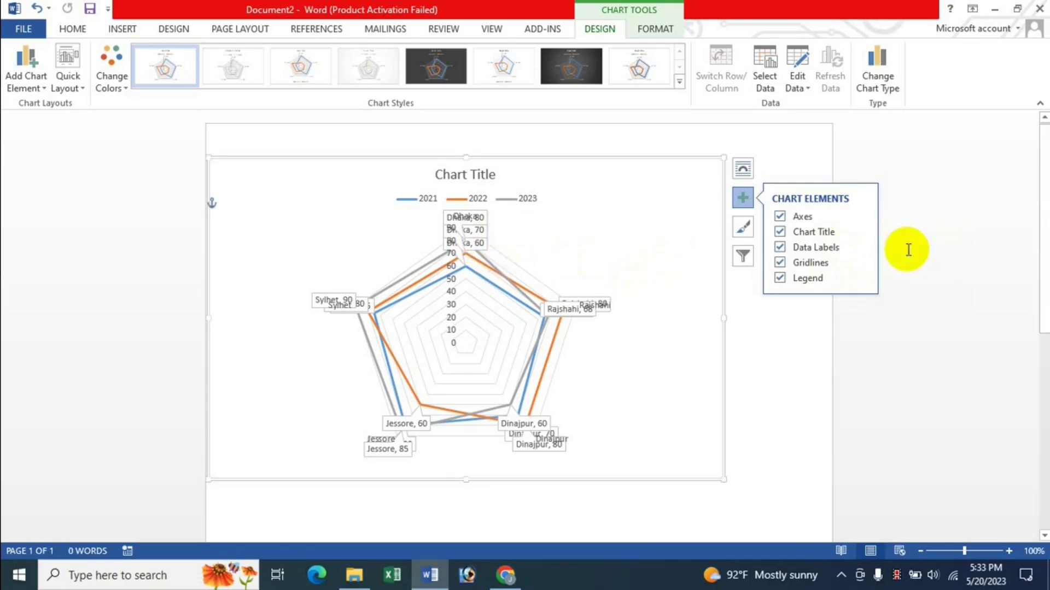
{"action": "left_click", "coordinate": [779, 247]}
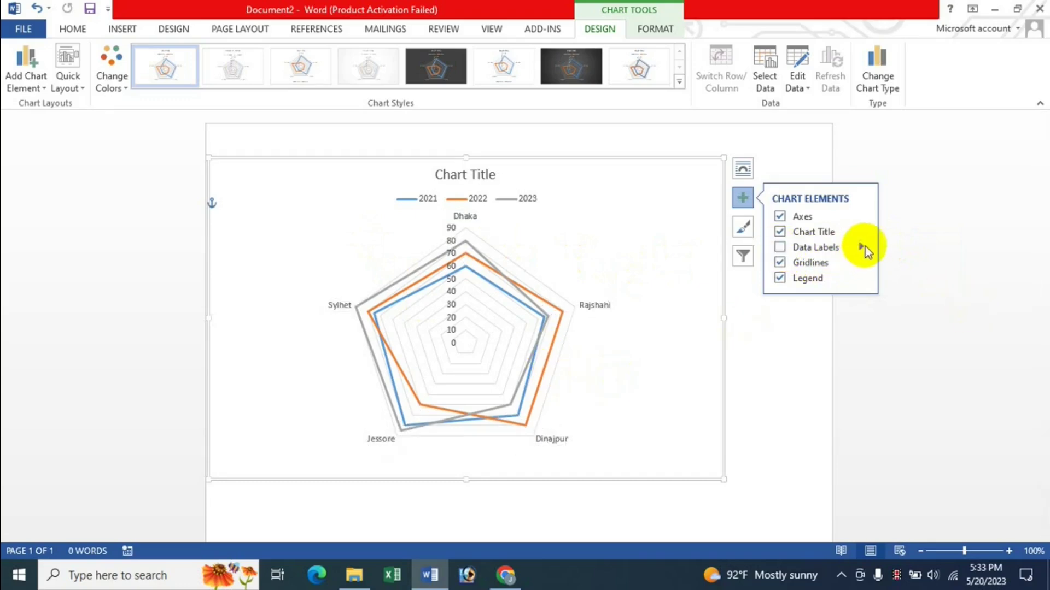
{"action": "mouse_move", "coordinate": [816, 247]}
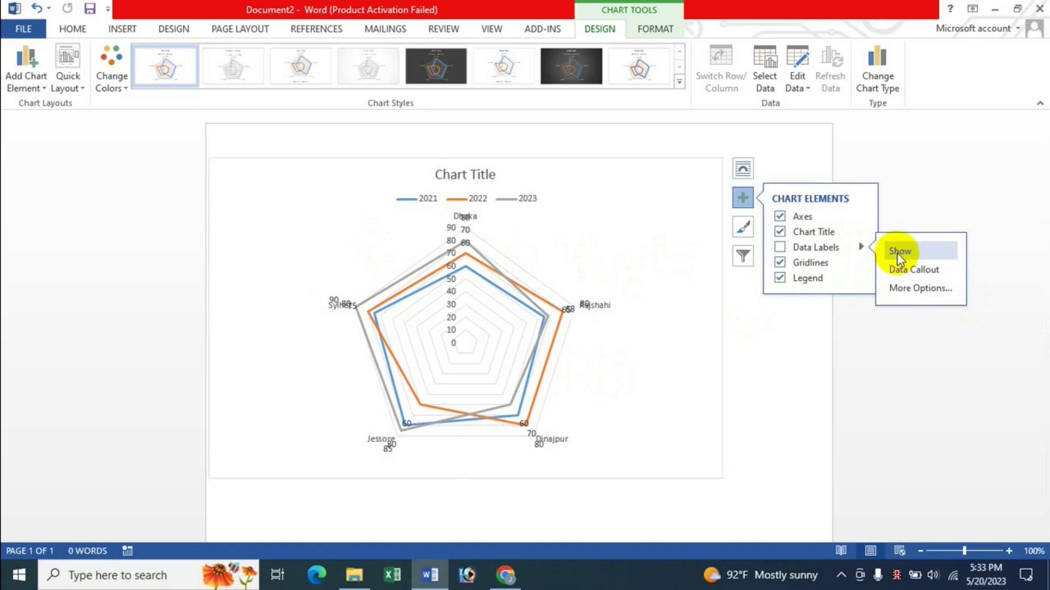
Try gradient then pattern fill on the data labels, then restore plain value labels
{"action": "left_click", "coordinate": [907, 288]}
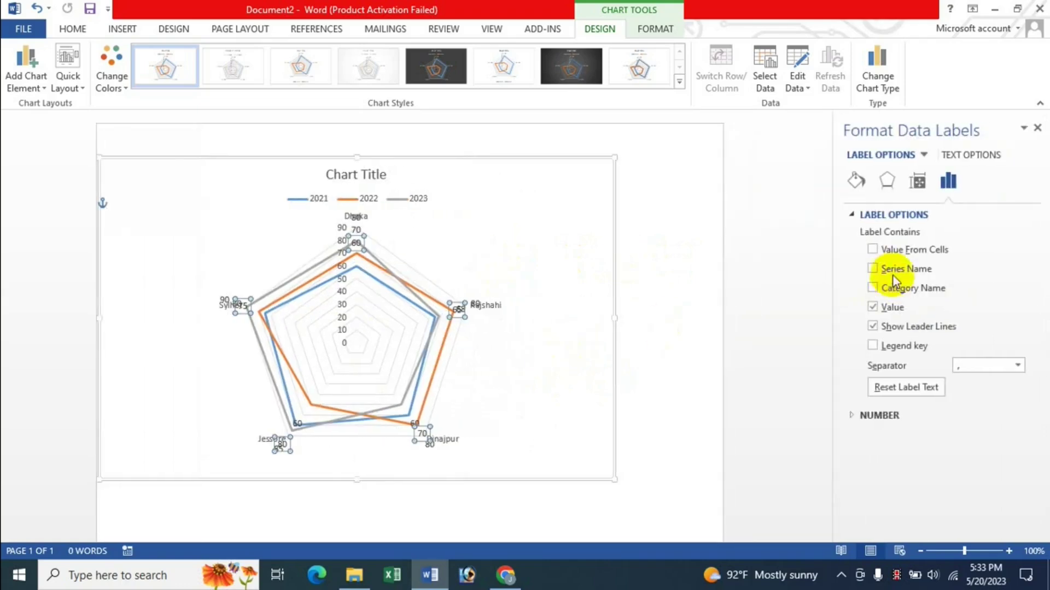
{"action": "mouse_move", "coordinate": [352, 254]}
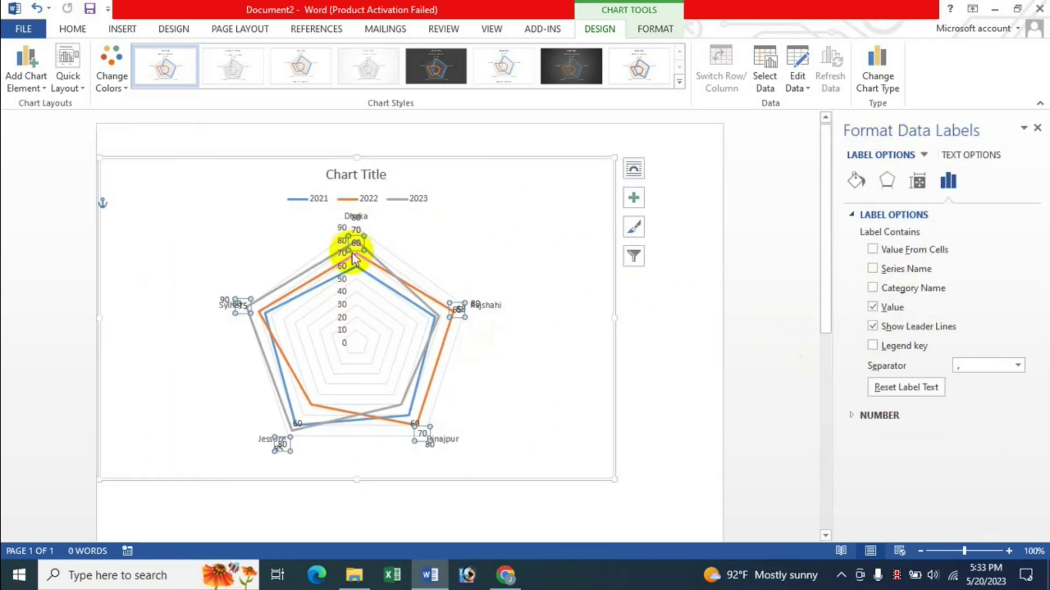
{"action": "left_click", "coordinate": [856, 180]}
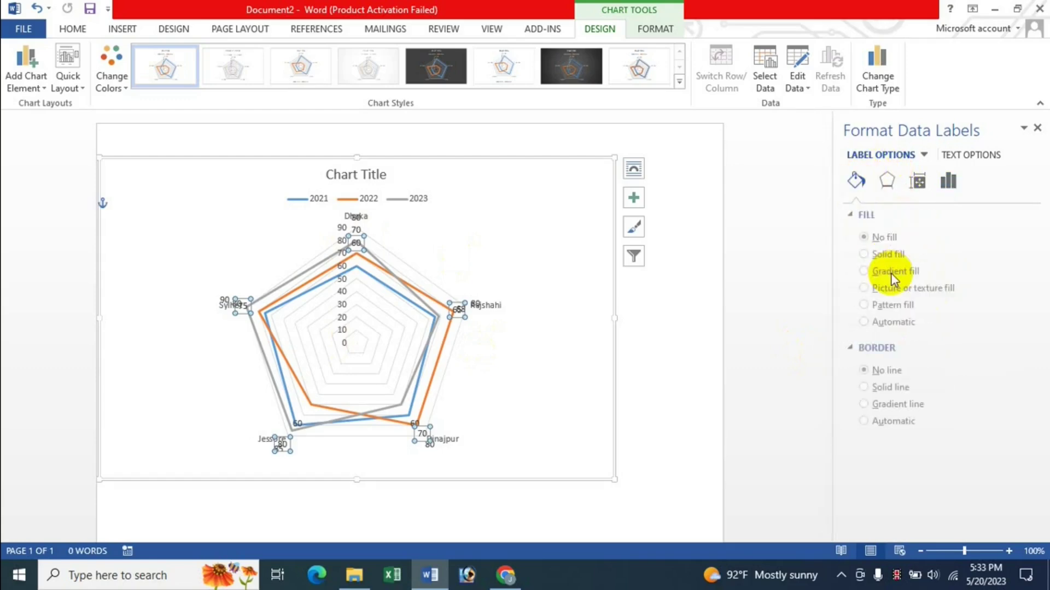
{"action": "left_click", "coordinate": [885, 273]}
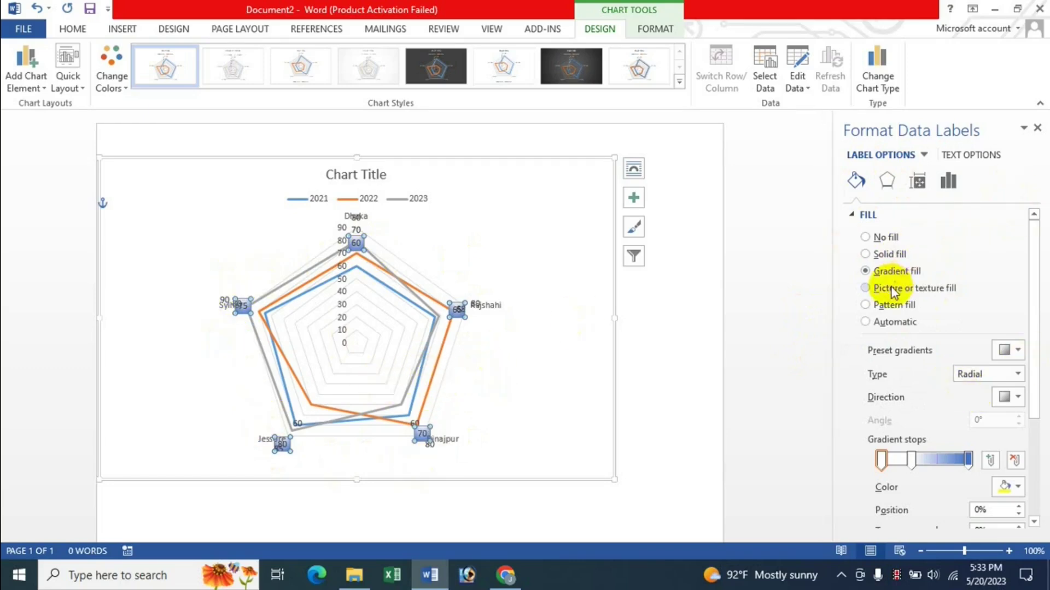
{"action": "left_click", "coordinate": [887, 305]}
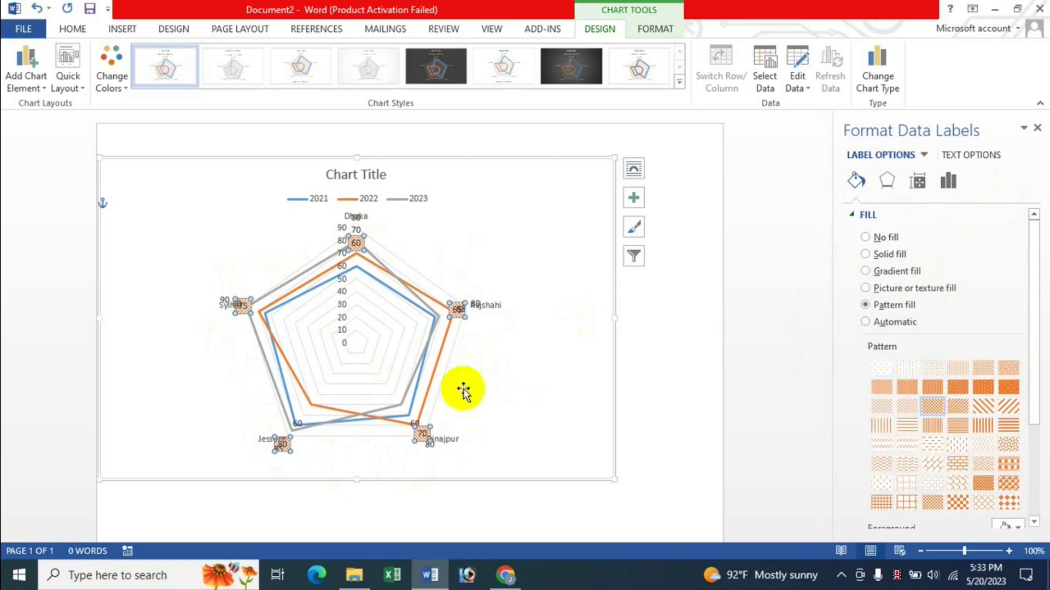
{"action": "left_click", "coordinate": [1037, 127]}
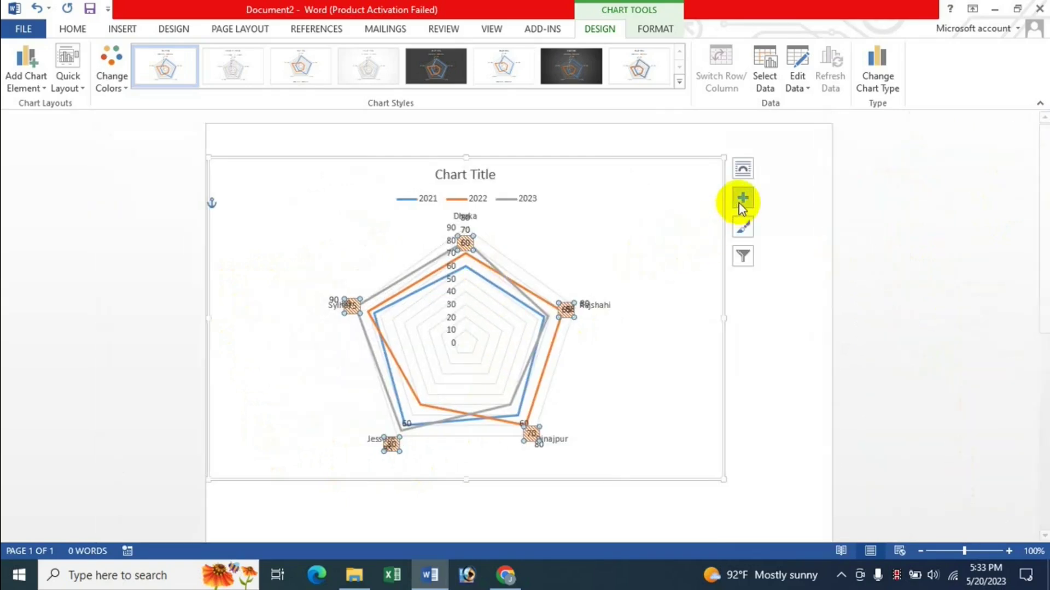
{"action": "left_click", "coordinate": [742, 198]}
{"action": "left_click", "coordinate": [780, 247]}
{"action": "left_click", "coordinate": [779, 247]}
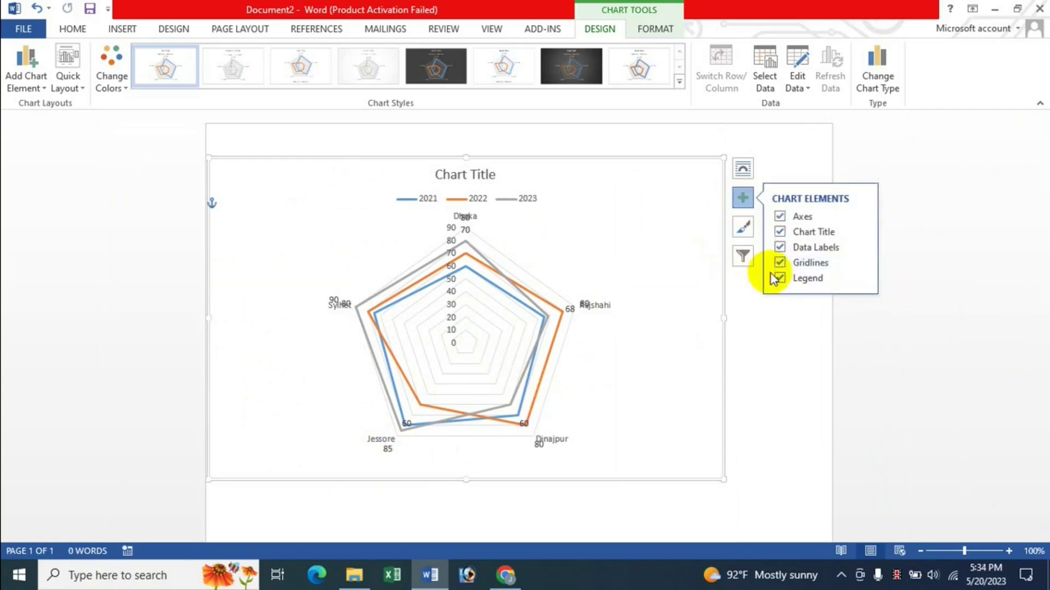
Turn off the data labels and briefly hide, then restore, the chart gridlines
{"action": "left_click", "coordinate": [779, 247]}
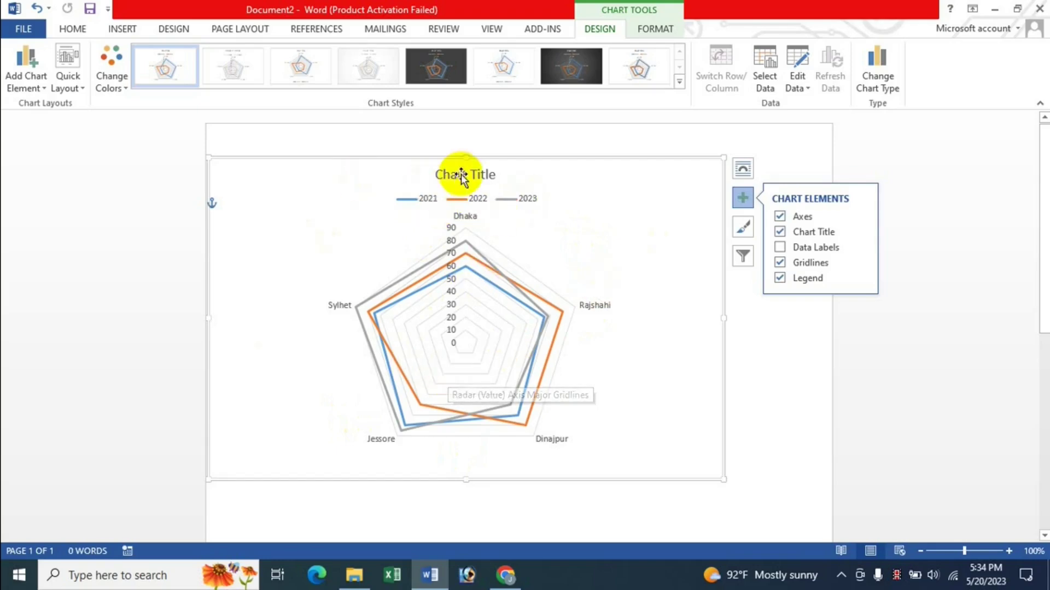
{"action": "left_click", "coordinate": [662, 34]}
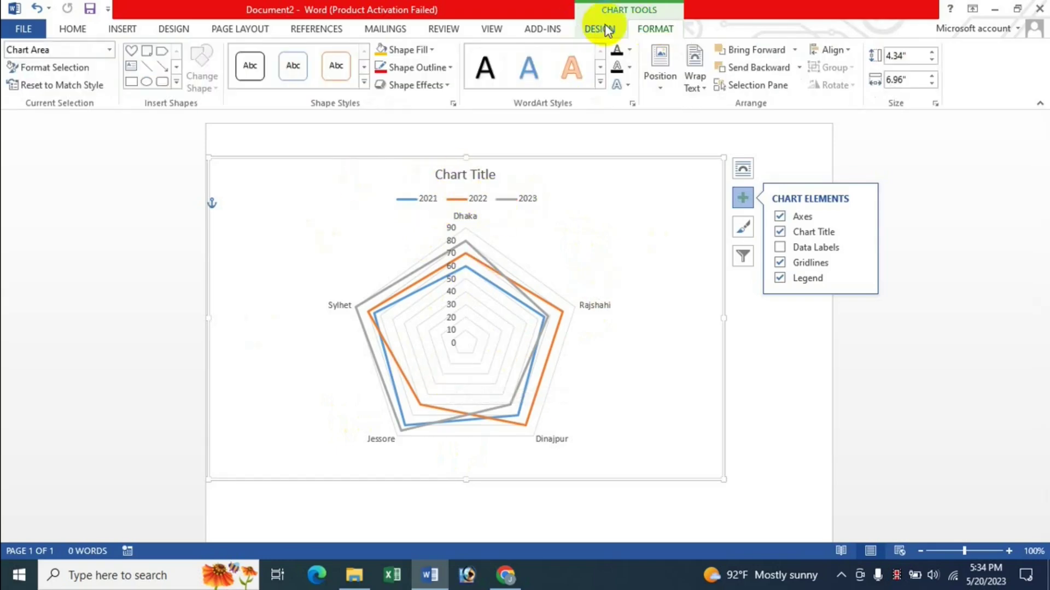
{"action": "left_click", "coordinate": [617, 27]}
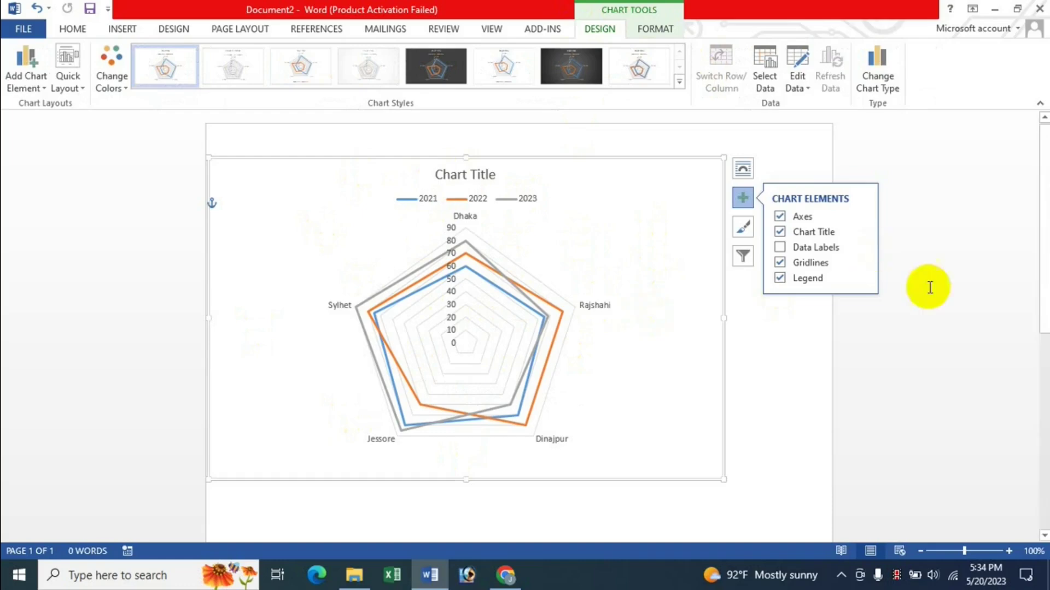
{"action": "left_click", "coordinate": [780, 263]}
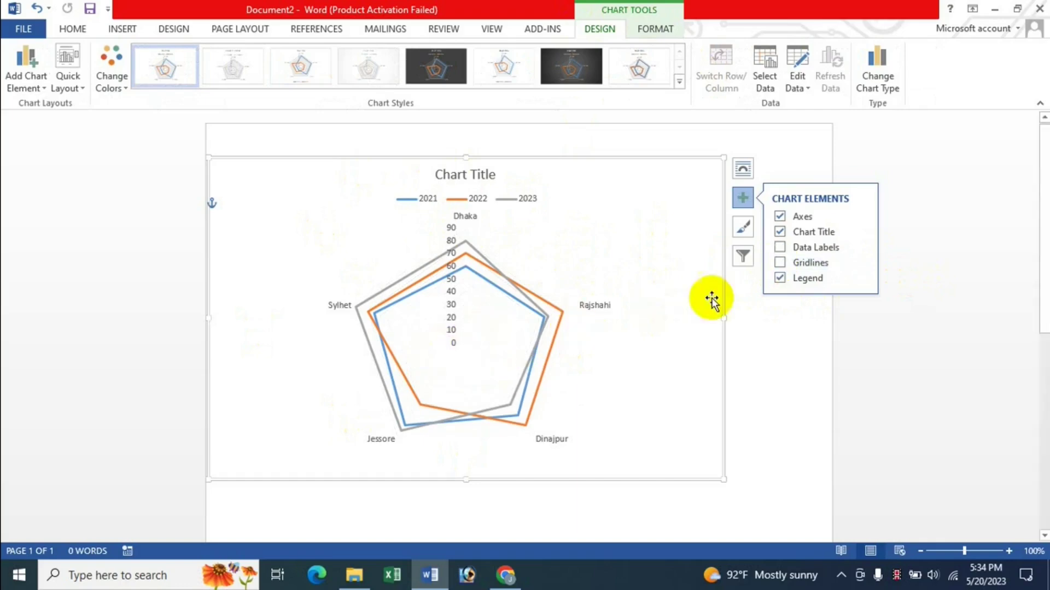
{"action": "left_click", "coordinate": [779, 263]}
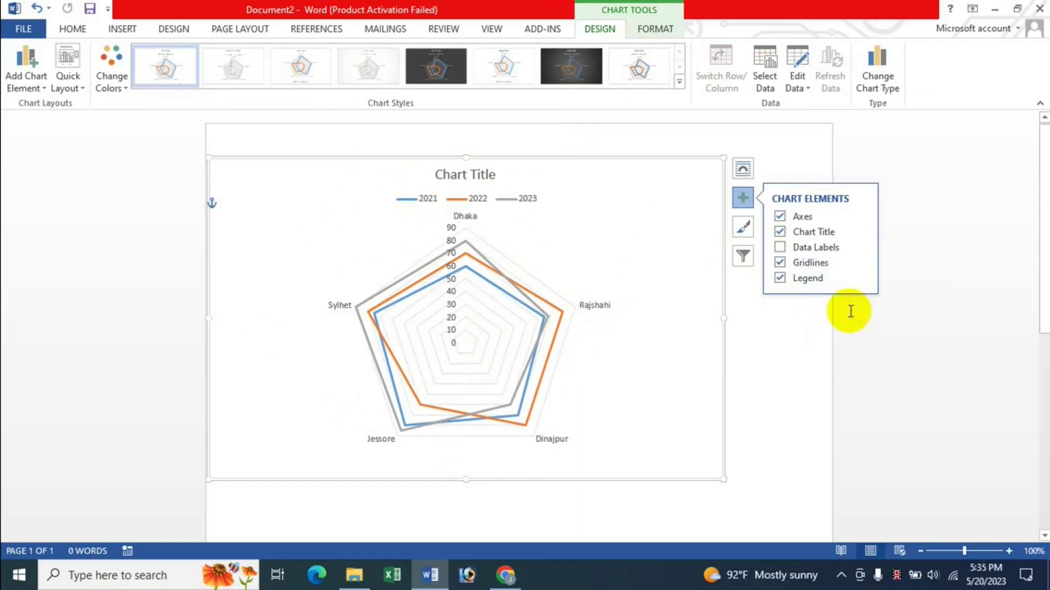
Give the major gridlines a yellow radial gradient line
{"action": "left_click", "coordinate": [861, 263]}
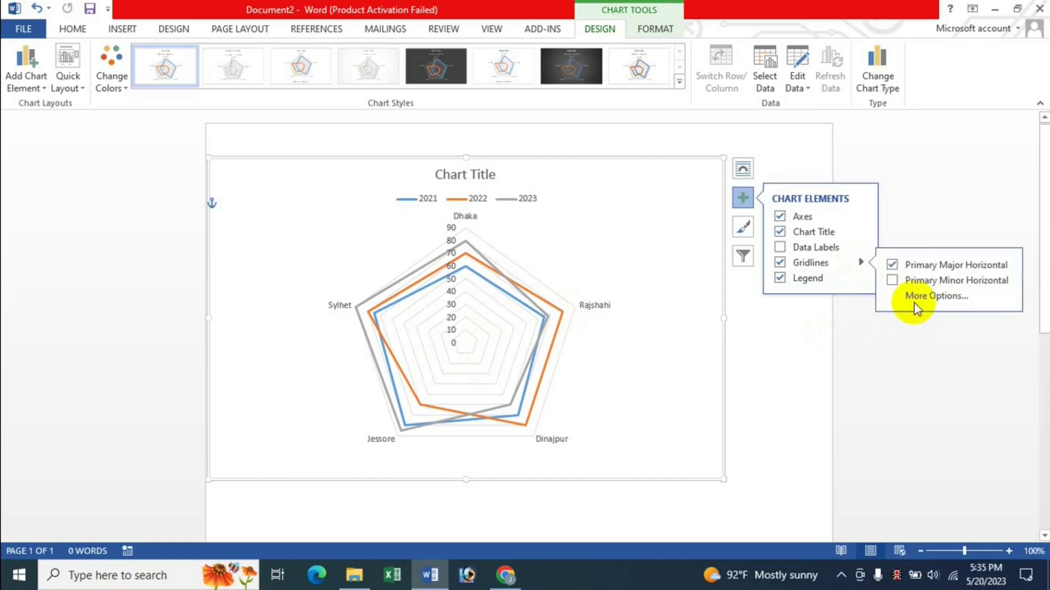
{"action": "left_click", "coordinate": [920, 297]}
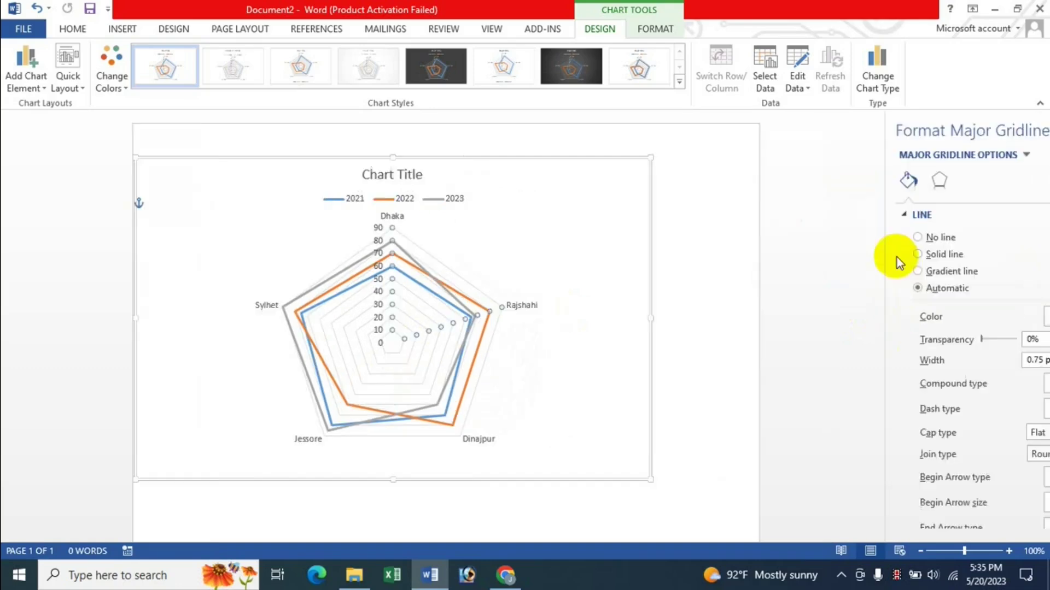
{"action": "left_click", "coordinate": [883, 274]}
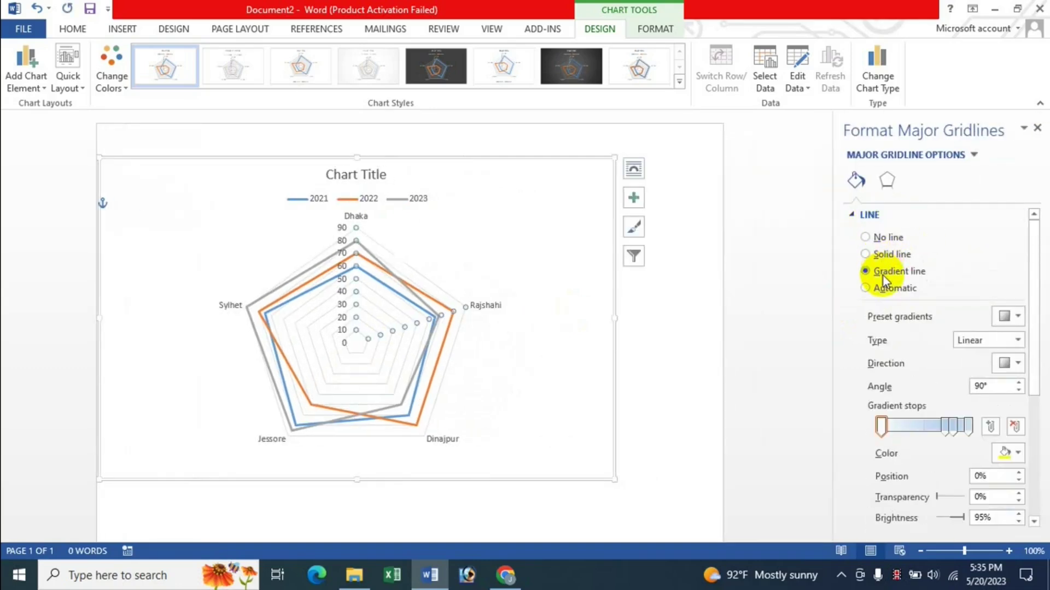
{"action": "left_click", "coordinate": [1015, 323]}
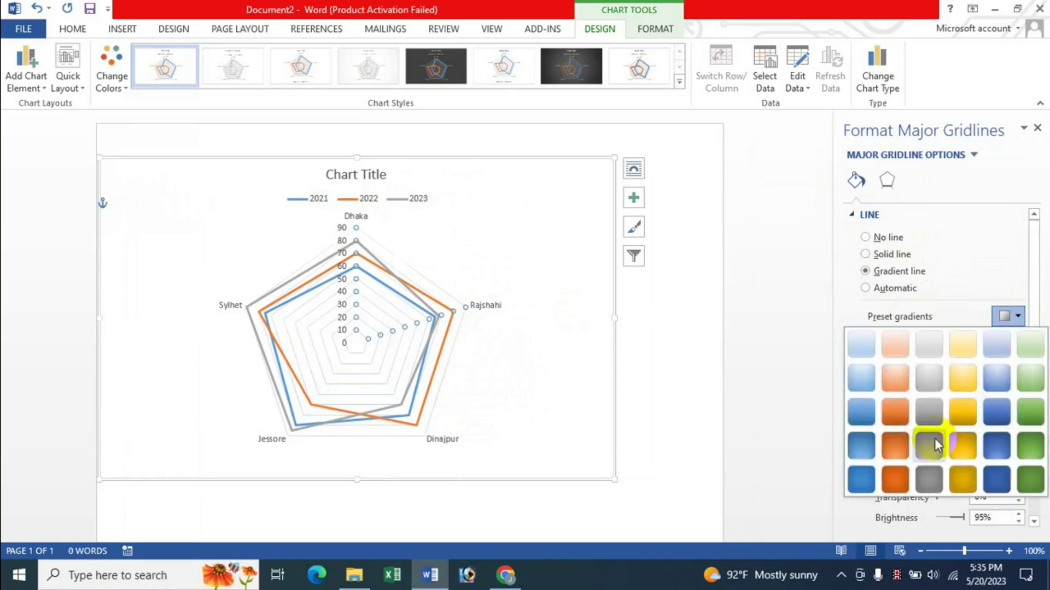
{"action": "left_click", "coordinate": [953, 445]}
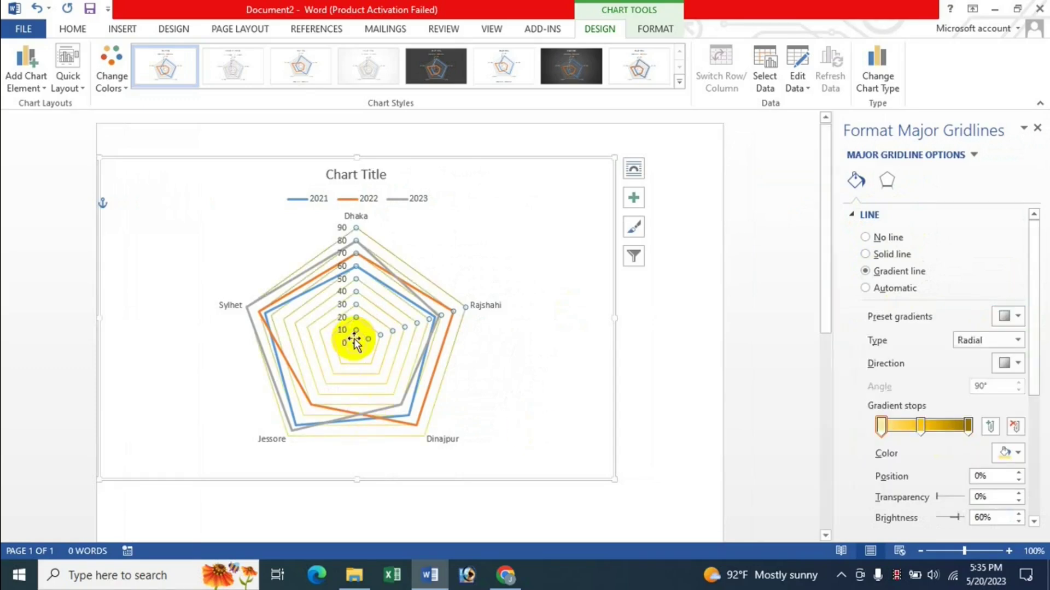
Try no line, solid and gradient gridlines, then set them back to Automatic
{"action": "left_click", "coordinate": [890, 237]}
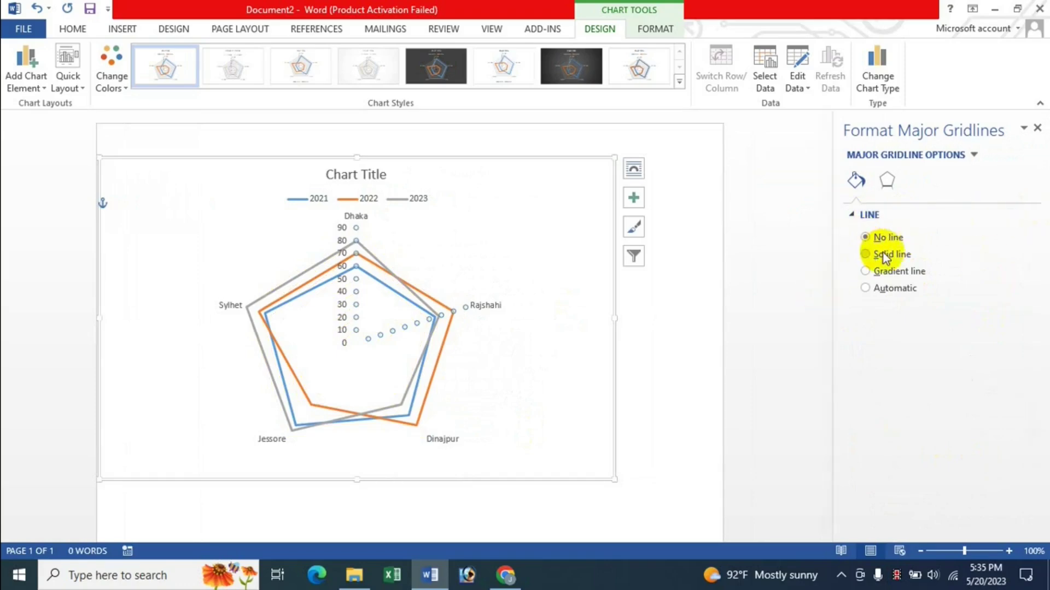
{"action": "left_click", "coordinate": [884, 255]}
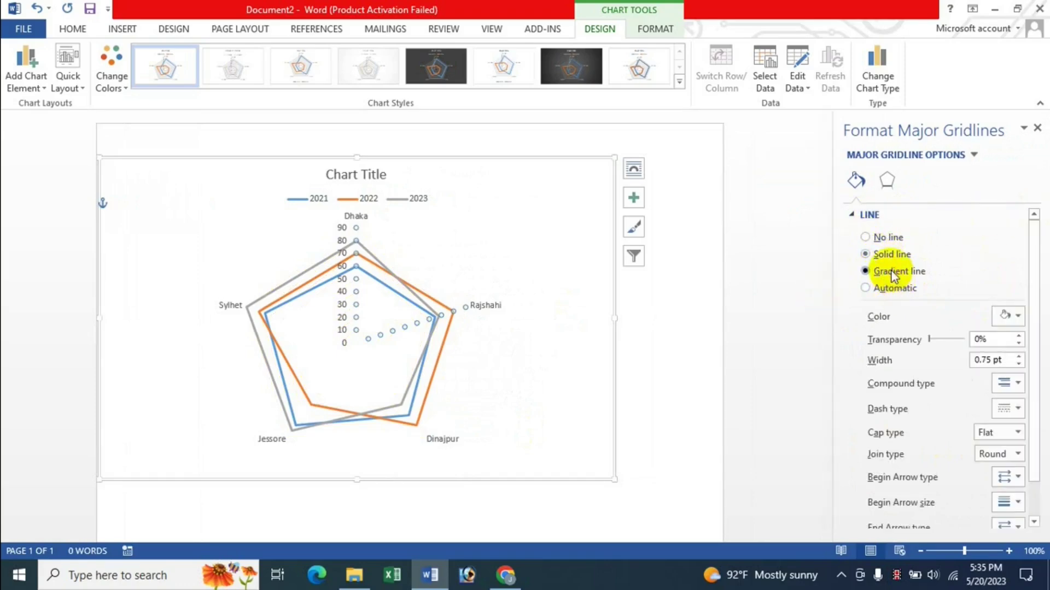
{"action": "left_click", "coordinate": [892, 272]}
{"action": "left_click", "coordinate": [878, 289]}
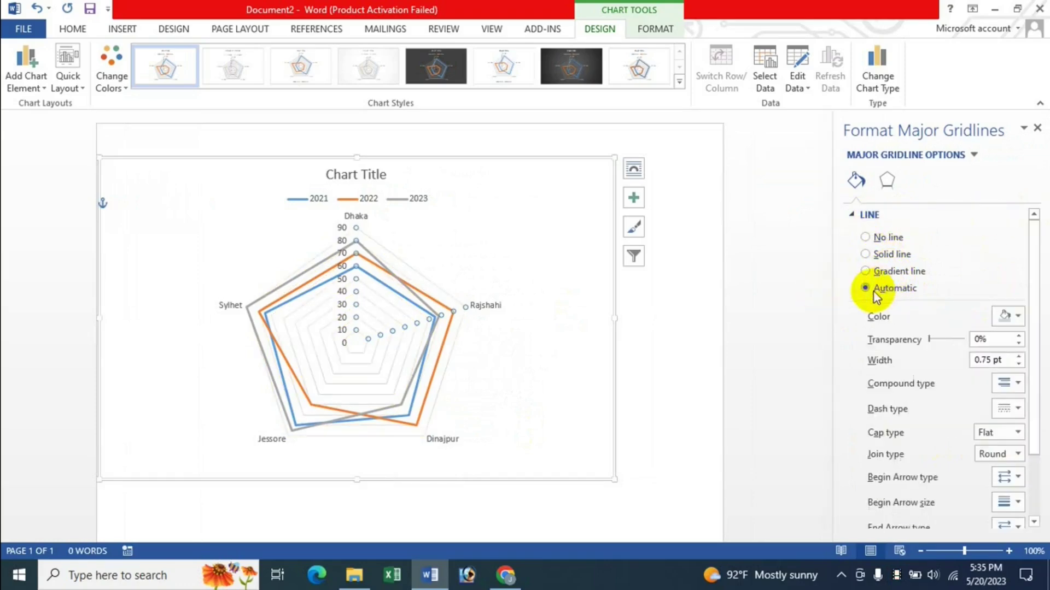
{"action": "left_click", "coordinate": [1037, 128]}
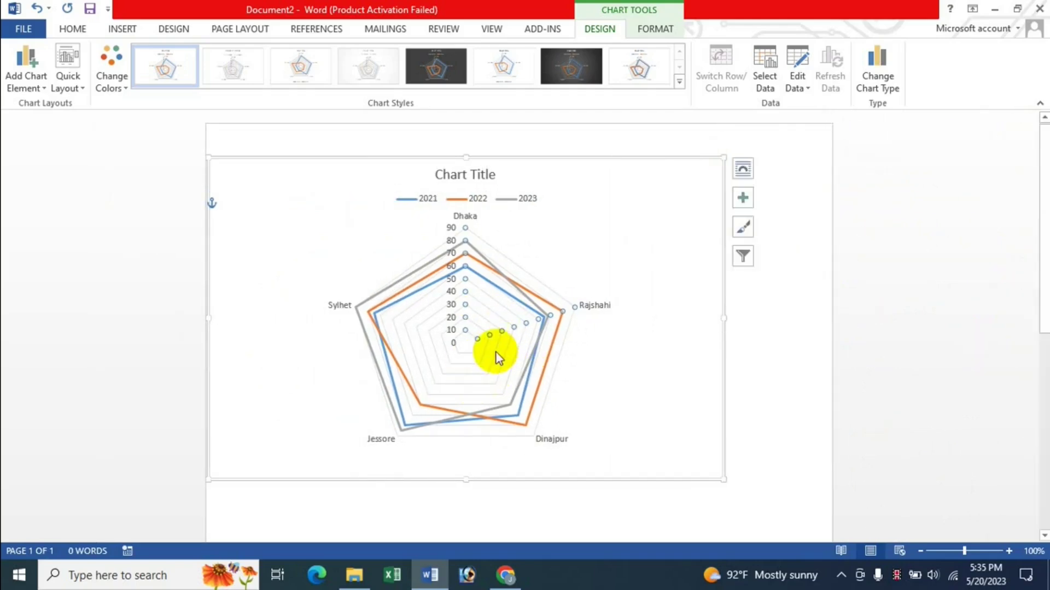
Toggle the legend off and on, then try Left and Top before settling on Bottom
{"action": "left_click", "coordinate": [752, 202]}
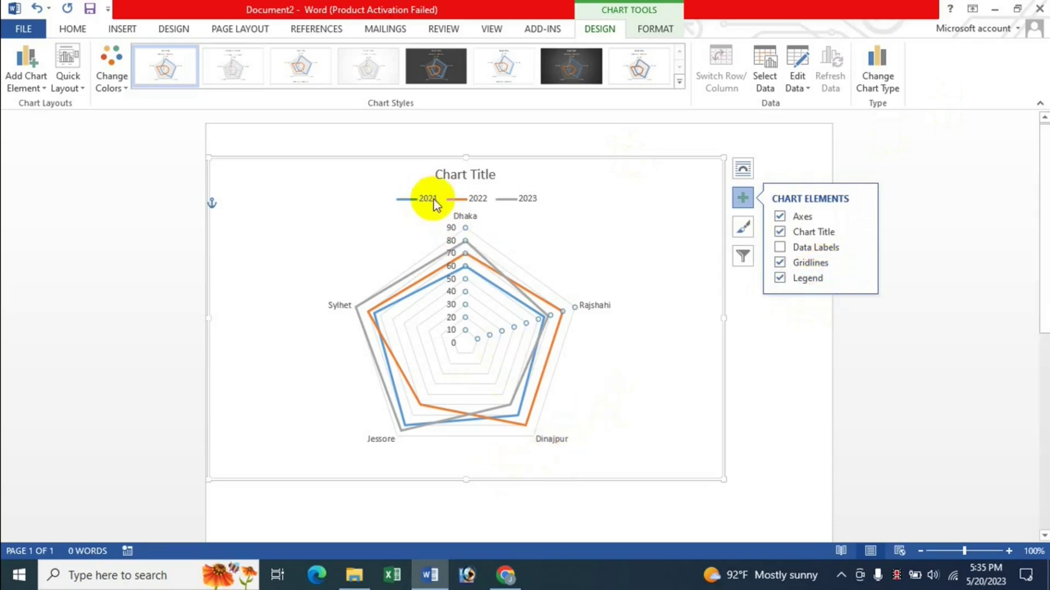
{"action": "left_click", "coordinate": [779, 278]}
{"action": "left_click", "coordinate": [779, 278]}
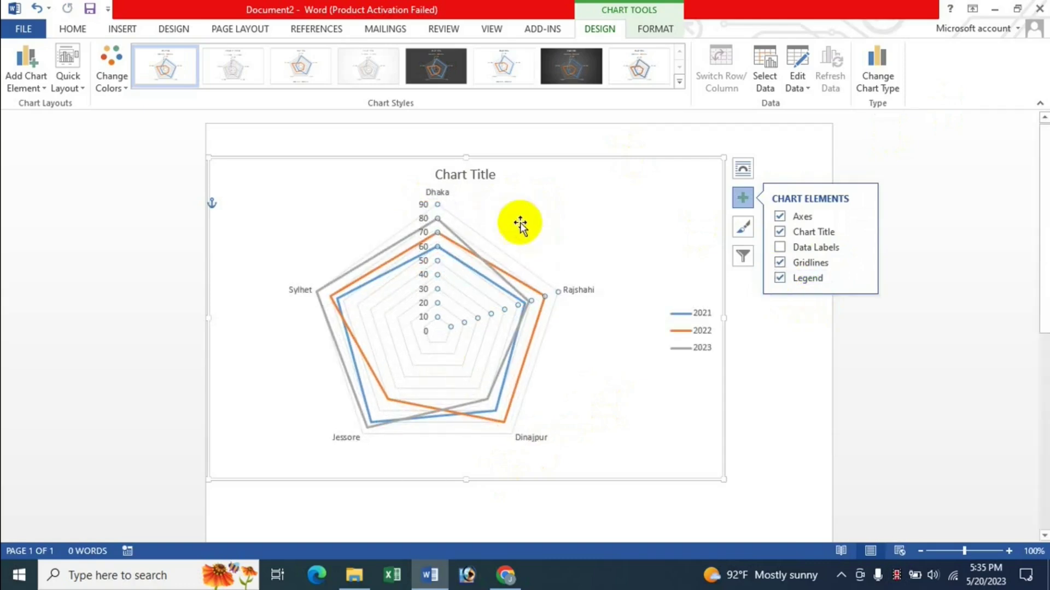
{"action": "left_click", "coordinate": [860, 278]}
{"action": "left_click", "coordinate": [904, 319]}
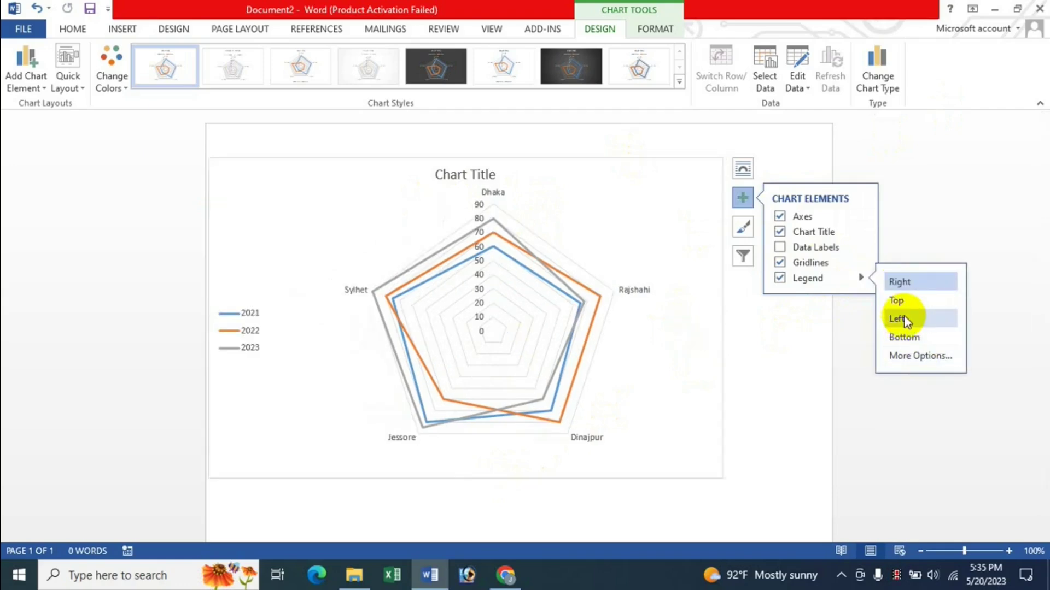
{"action": "left_click", "coordinate": [906, 298]}
{"action": "left_click", "coordinate": [902, 342]}
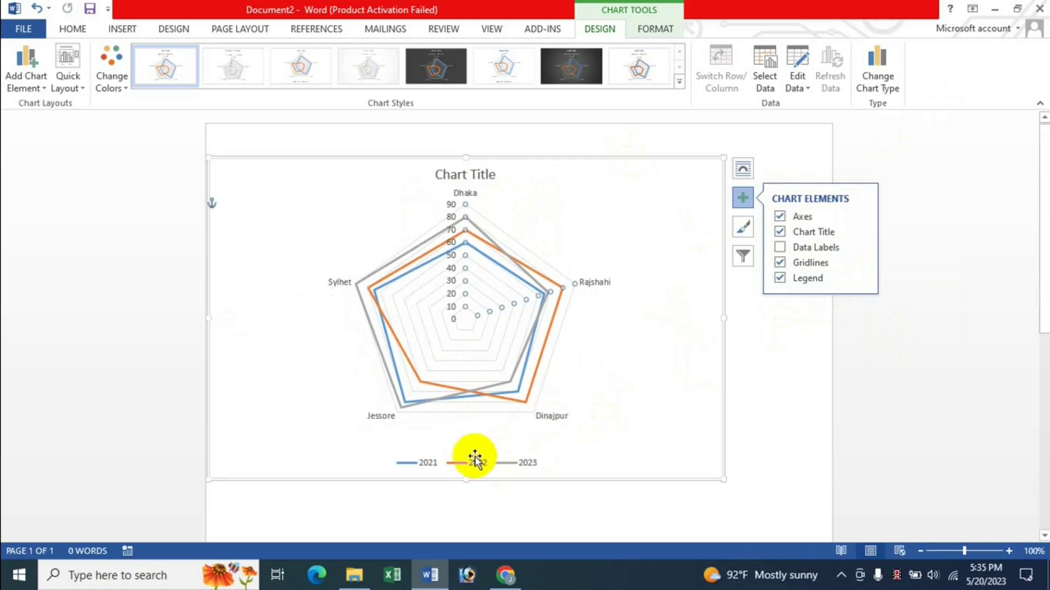
In Format Legend, try a gradient fill, then apply a diagonal hatch pattern fill
{"action": "left_click", "coordinate": [861, 279]}
{"action": "left_click", "coordinate": [923, 362]}
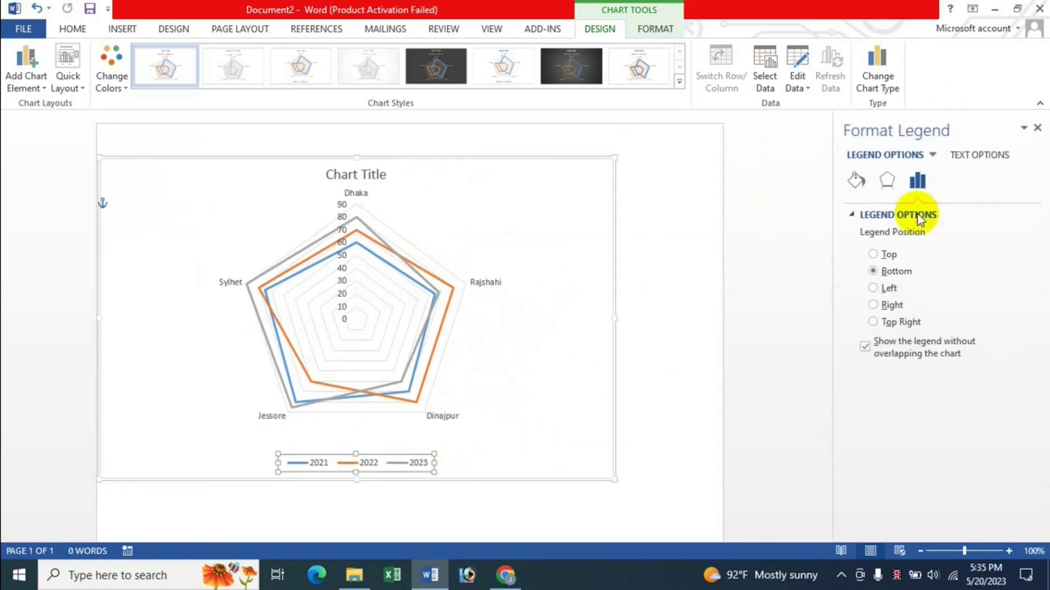
{"action": "left_click", "coordinate": [856, 180]}
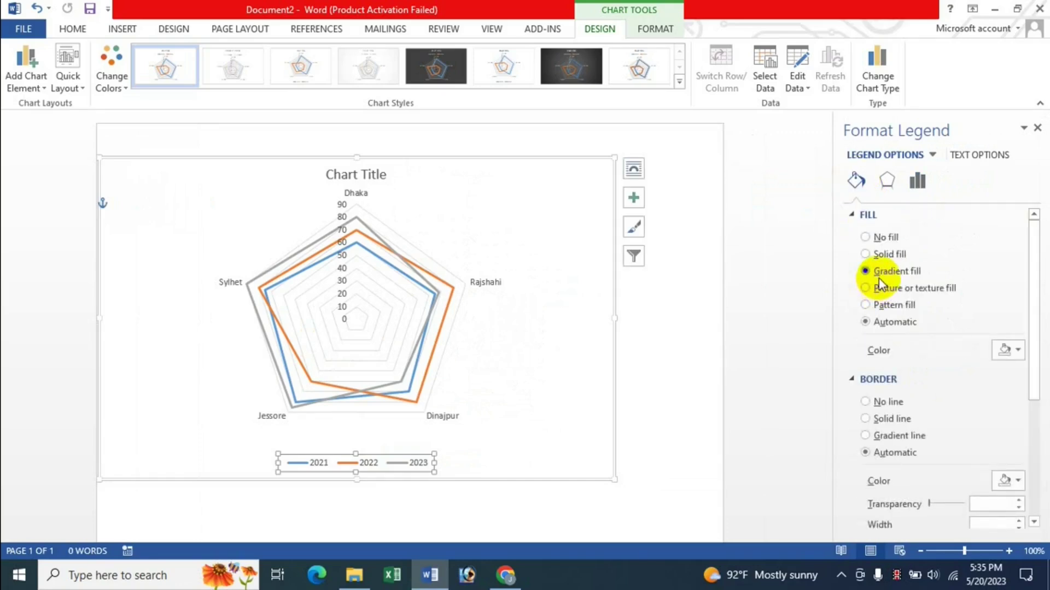
{"action": "left_click", "coordinate": [874, 271]}
{"action": "left_click", "coordinate": [881, 305]}
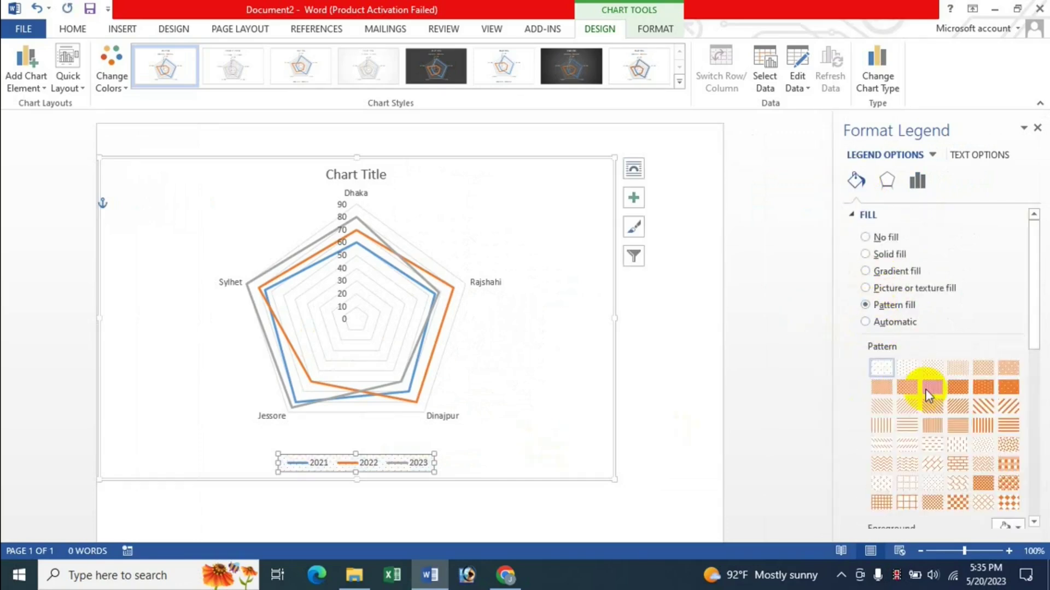
{"action": "left_click", "coordinate": [907, 445]}
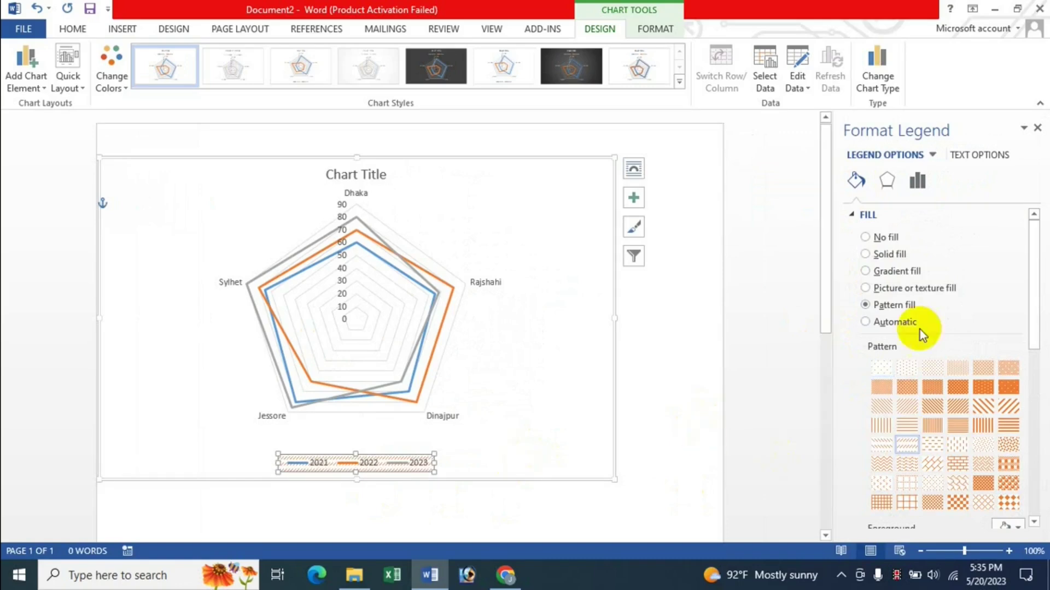
{"action": "left_click", "coordinate": [1039, 130]}
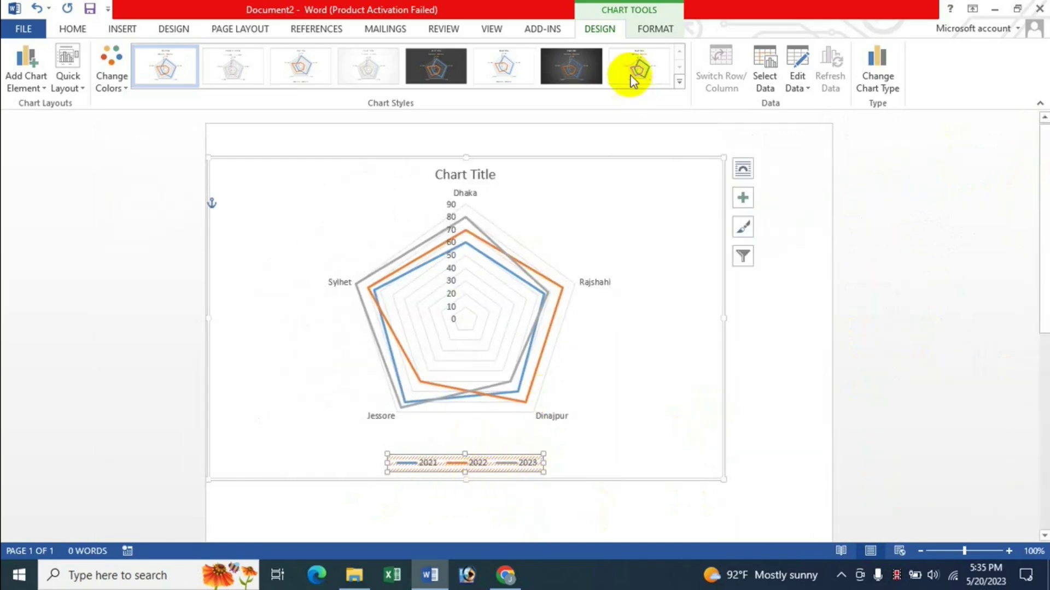
Reopen the legend's formatting from the Format tab, double-click and right-click menu to check its pattern fill
{"action": "left_click", "coordinate": [655, 29]}
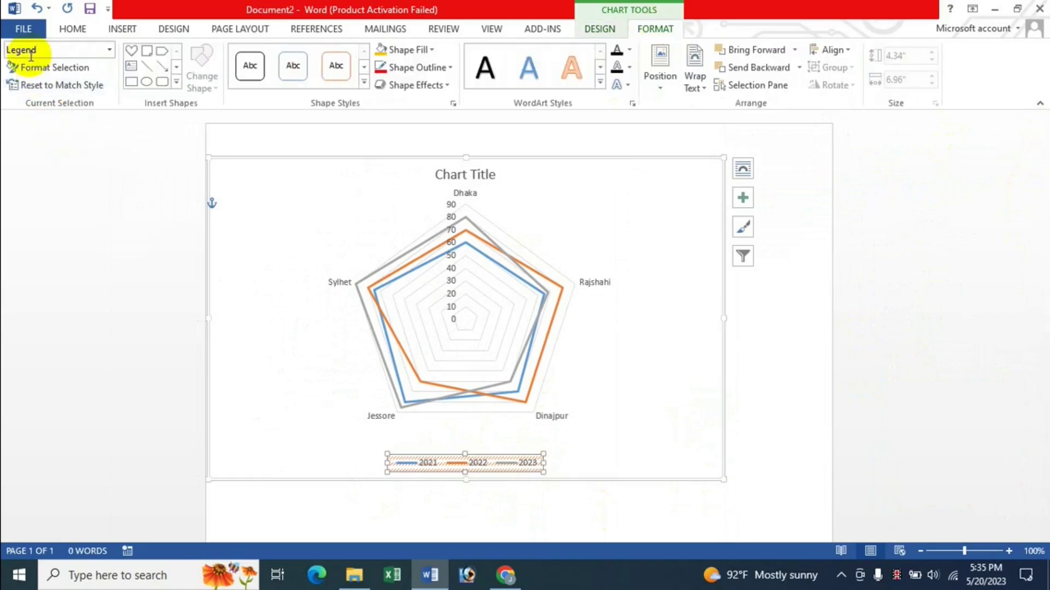
{"action": "left_click", "coordinate": [61, 67]}
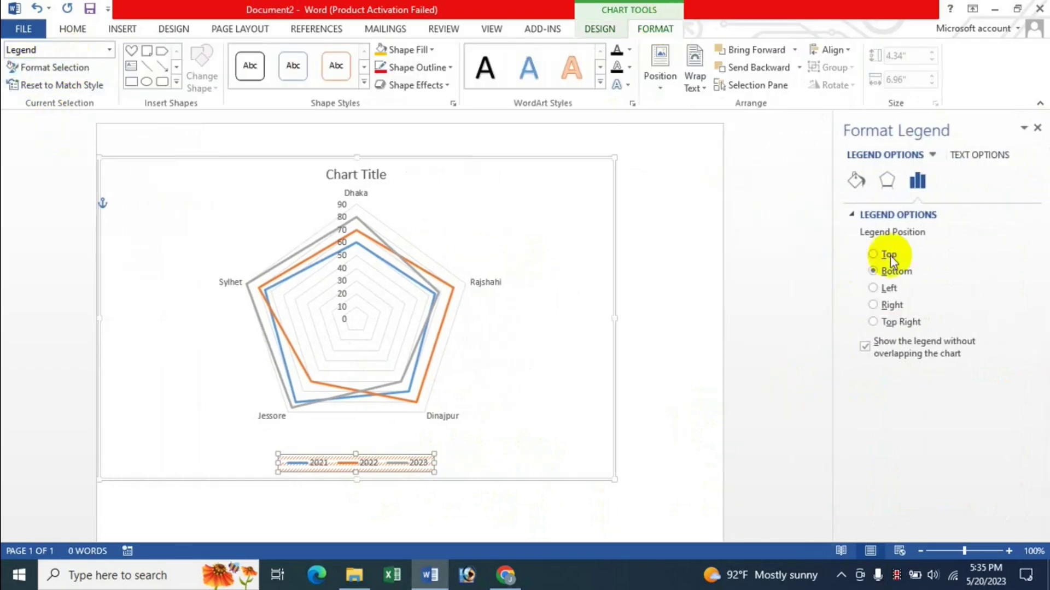
{"action": "left_click", "coordinate": [860, 181]}
{"action": "left_click", "coordinate": [869, 303]}
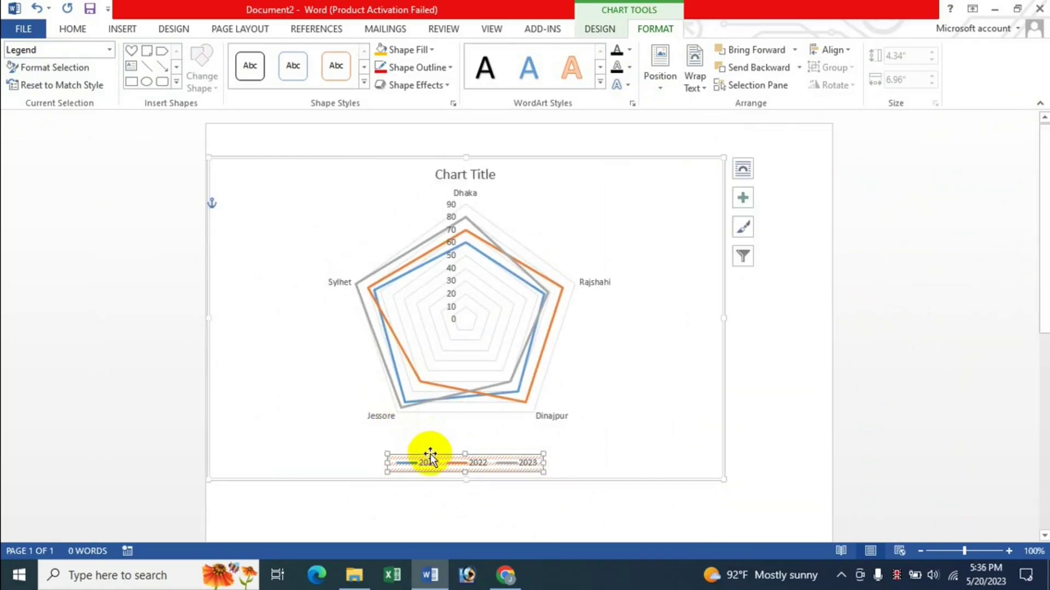
{"action": "double_click", "coordinate": [429, 455]}
{"action": "left_click", "coordinate": [1036, 128]}
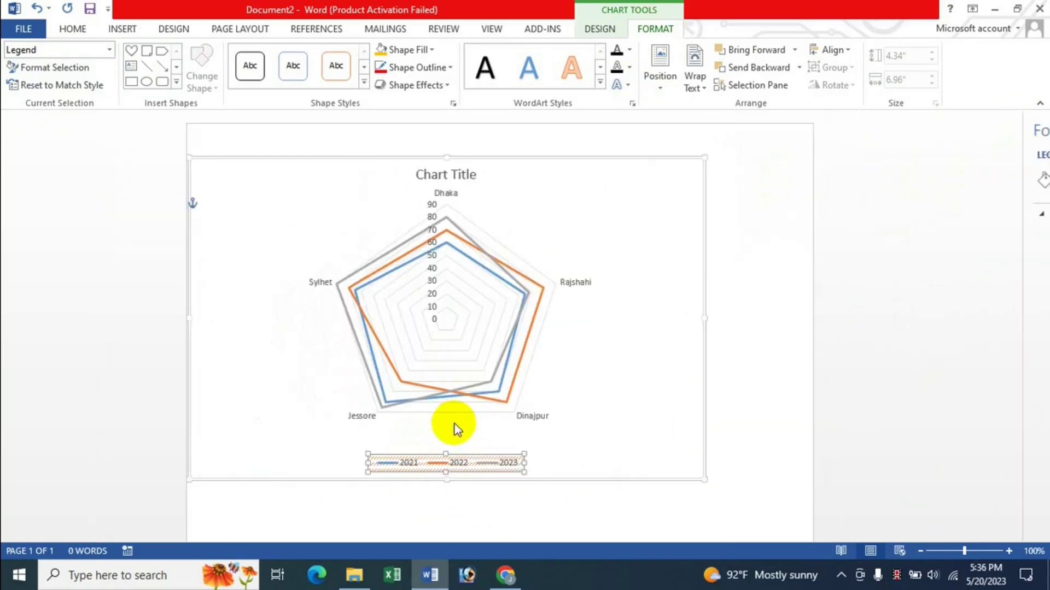
{"action": "right_click", "coordinate": [441, 454]}
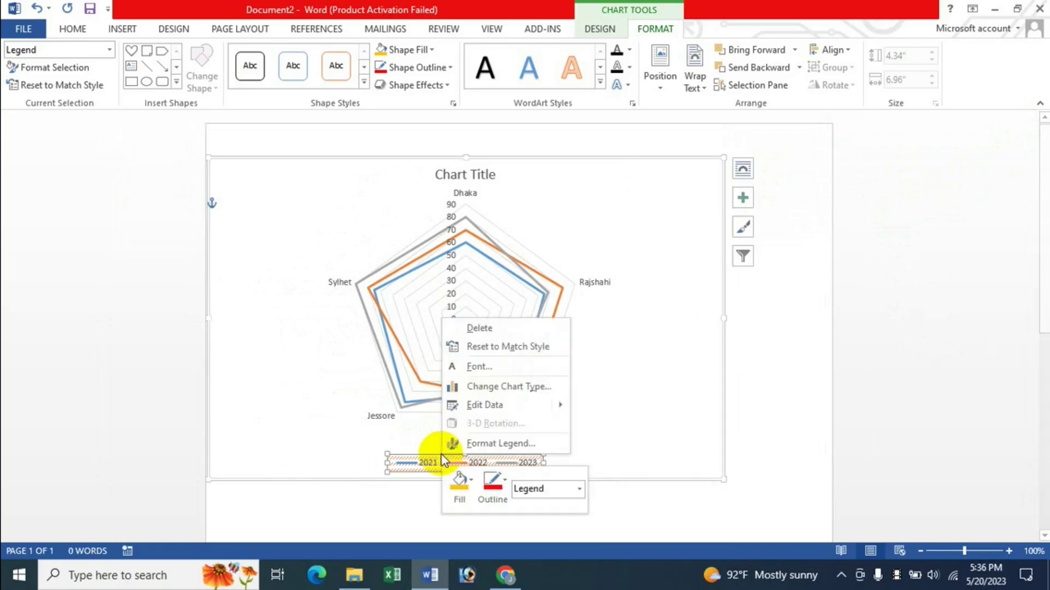
{"action": "left_click", "coordinate": [514, 444]}
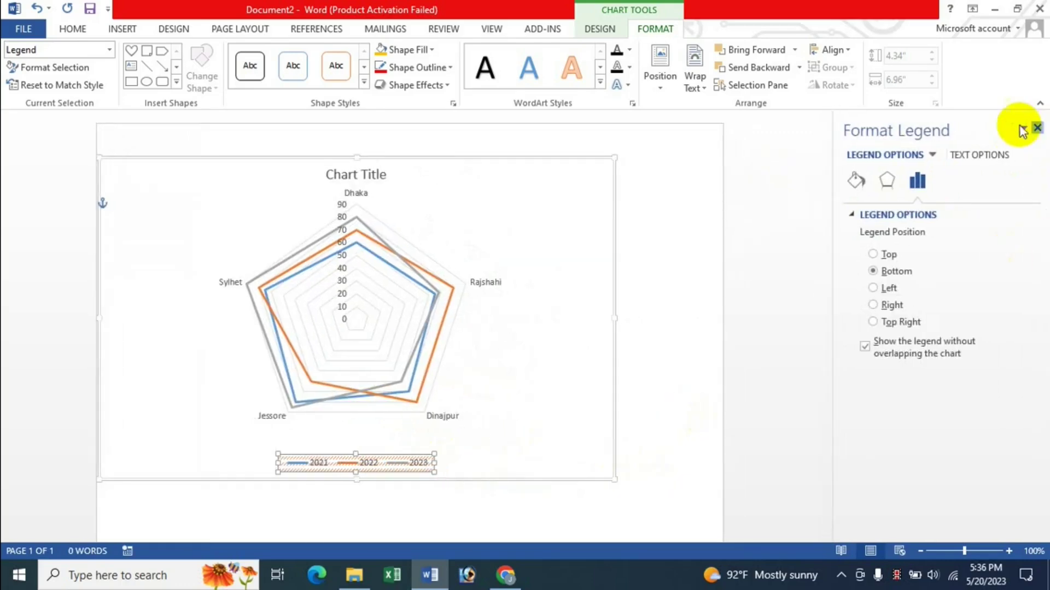
{"action": "left_click", "coordinate": [1036, 128]}
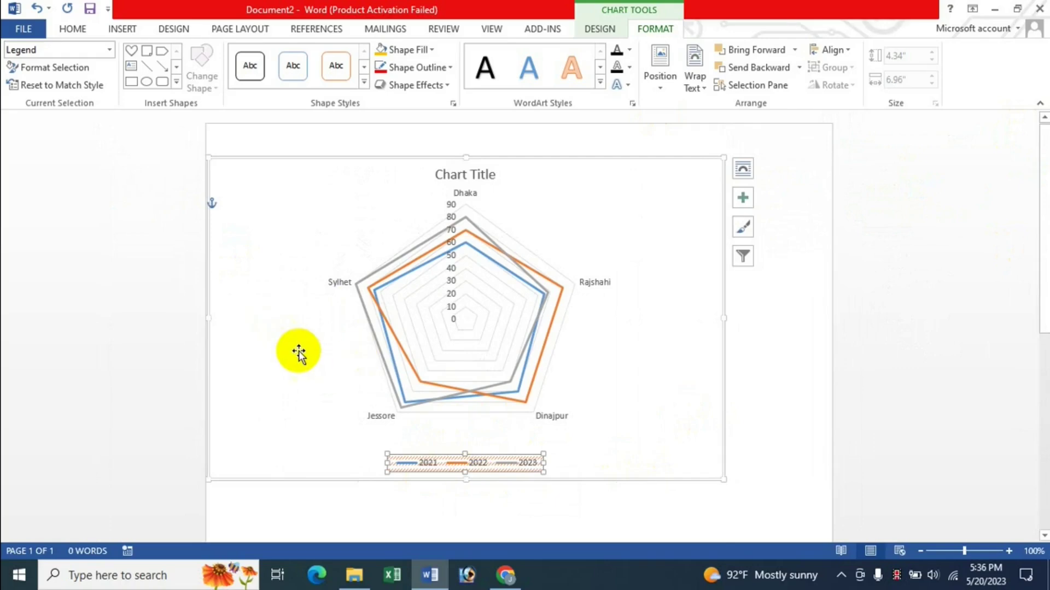
Open the legend's full options from Add Chart Element, then close them
{"action": "left_click", "coordinate": [600, 30]}
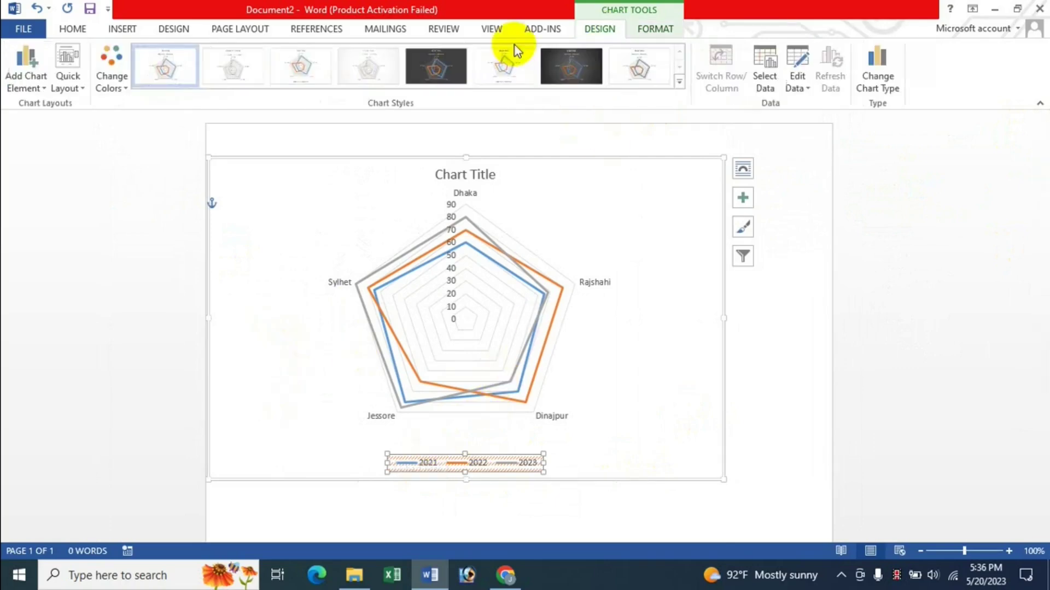
{"action": "left_click", "coordinate": [27, 82]}
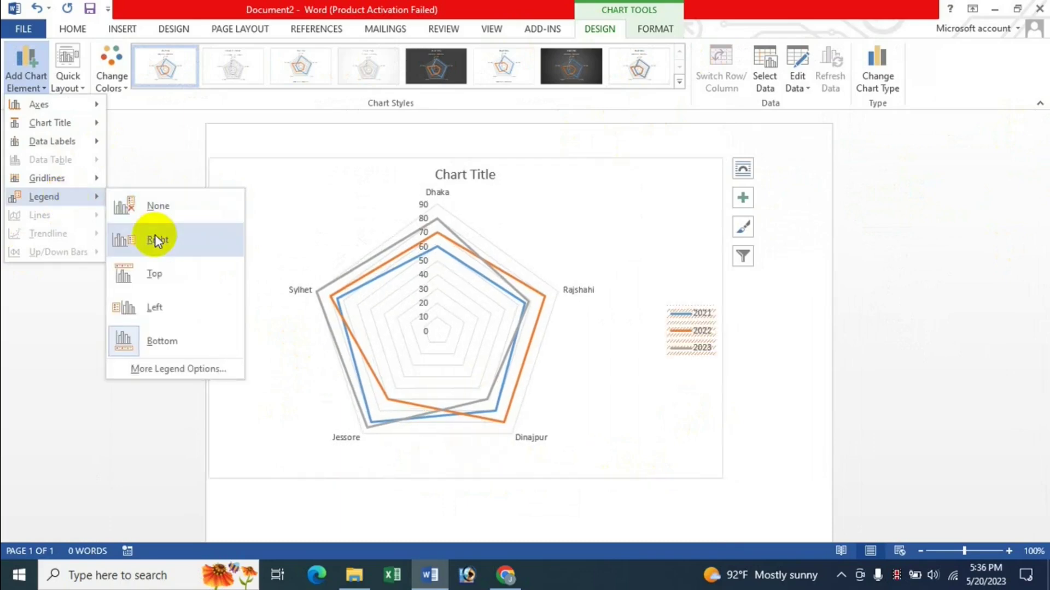
{"action": "mouse_move", "coordinate": [45, 197]}
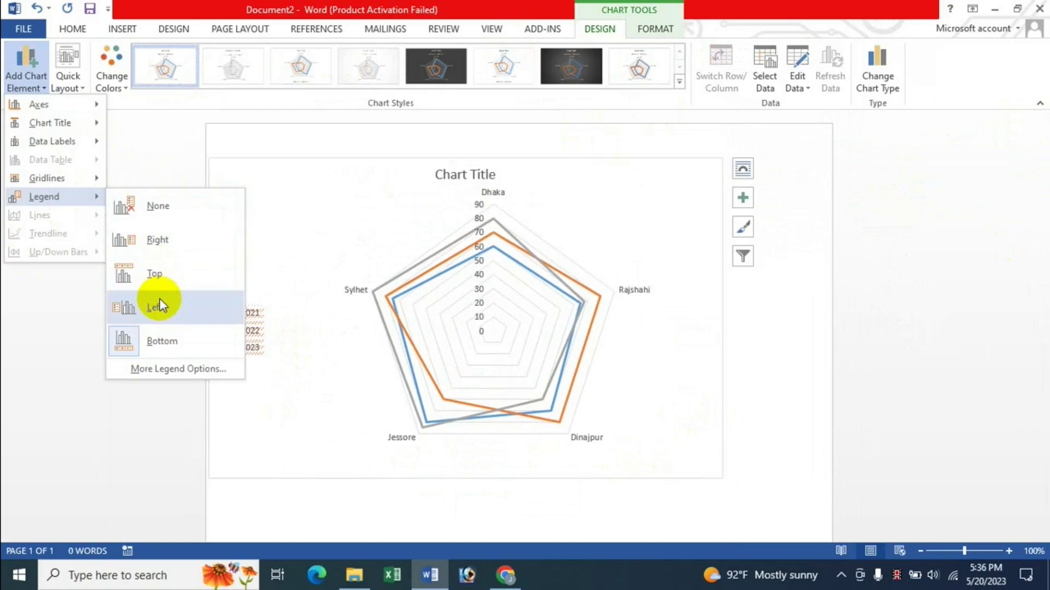
{"action": "left_click", "coordinate": [183, 376]}
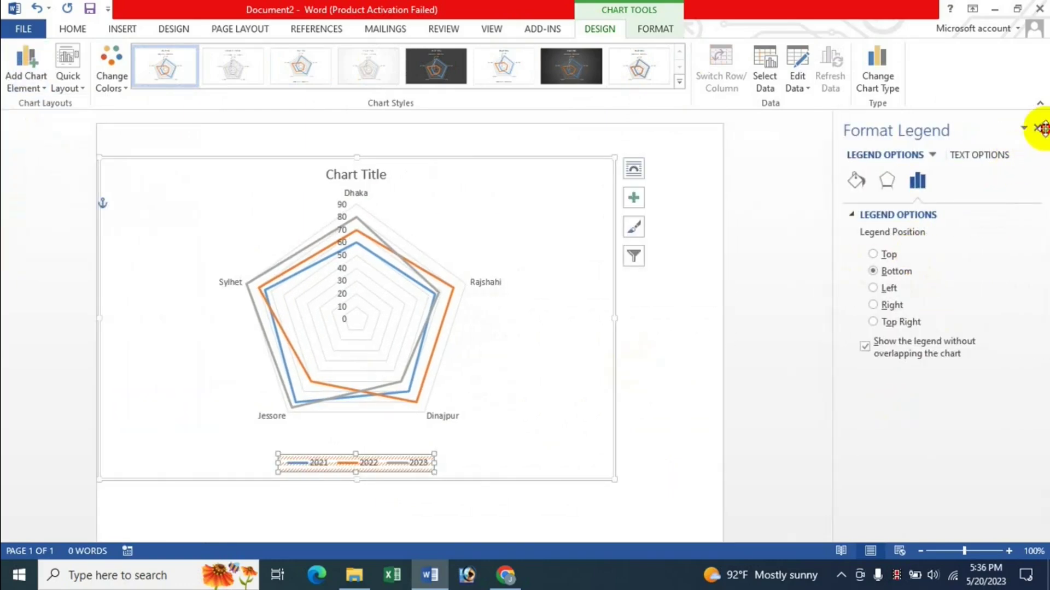
{"action": "left_click", "coordinate": [1037, 129]}
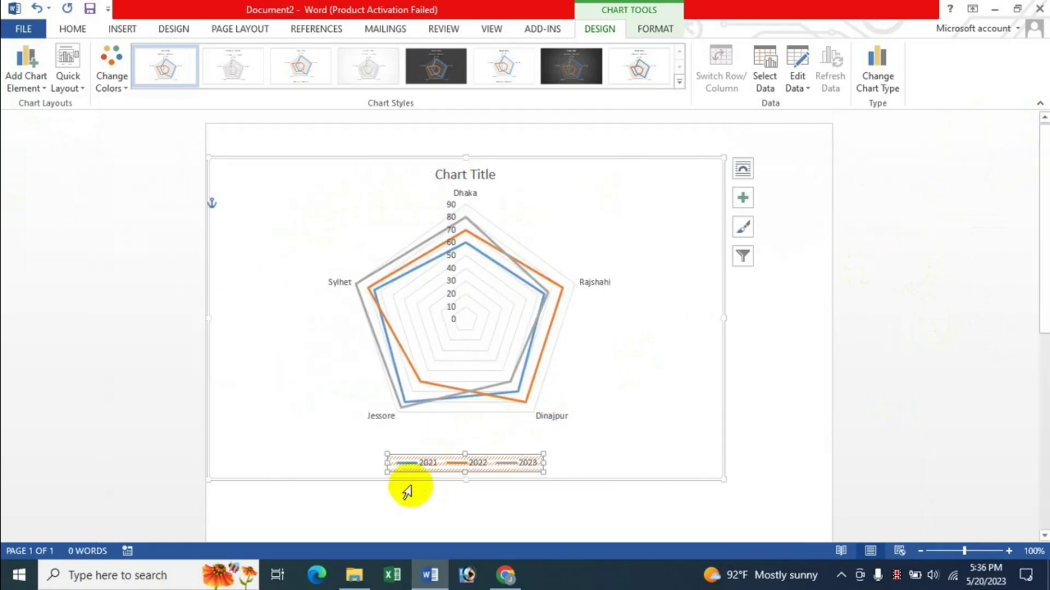
Type 'Ra' into the chart title, then give the title a gradient fill
{"action": "left_click", "coordinate": [454, 182]}
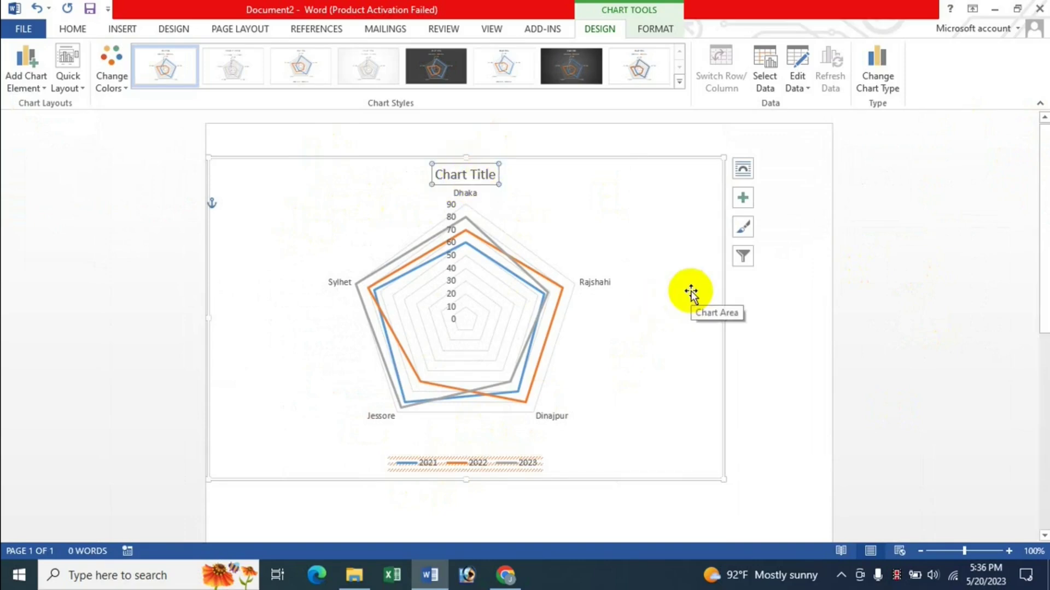
{"action": "type", "text": "Radar Chart"}
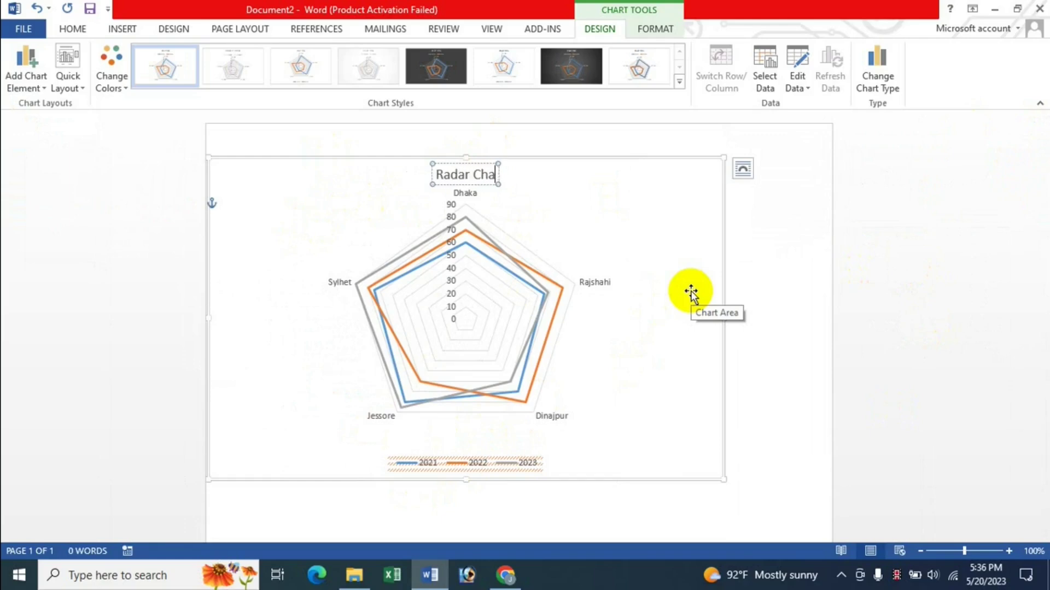
{"action": "left_click", "coordinate": [467, 163]}
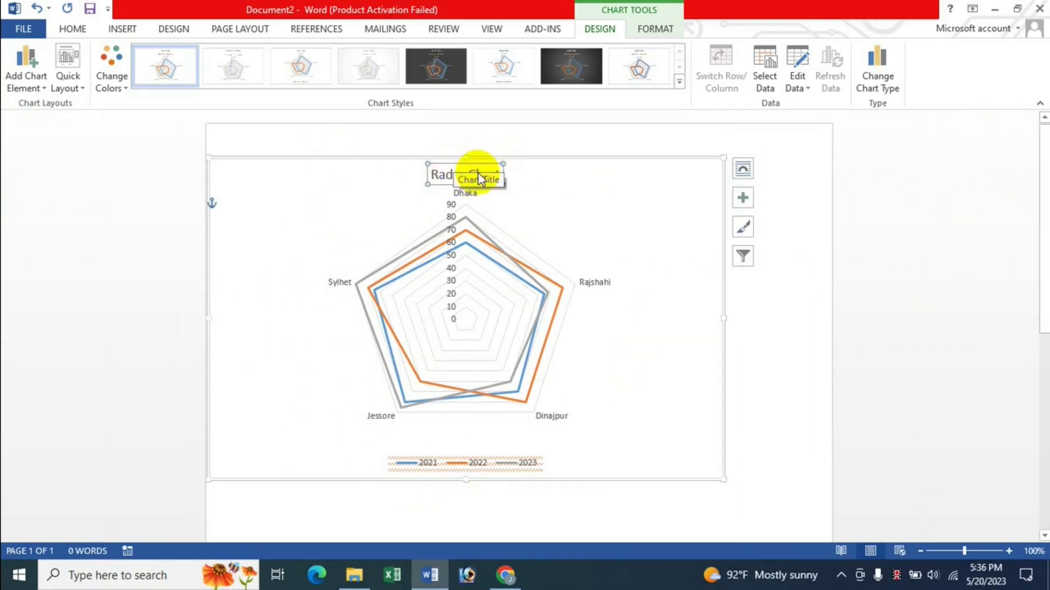
{"action": "left_click", "coordinate": [742, 199]}
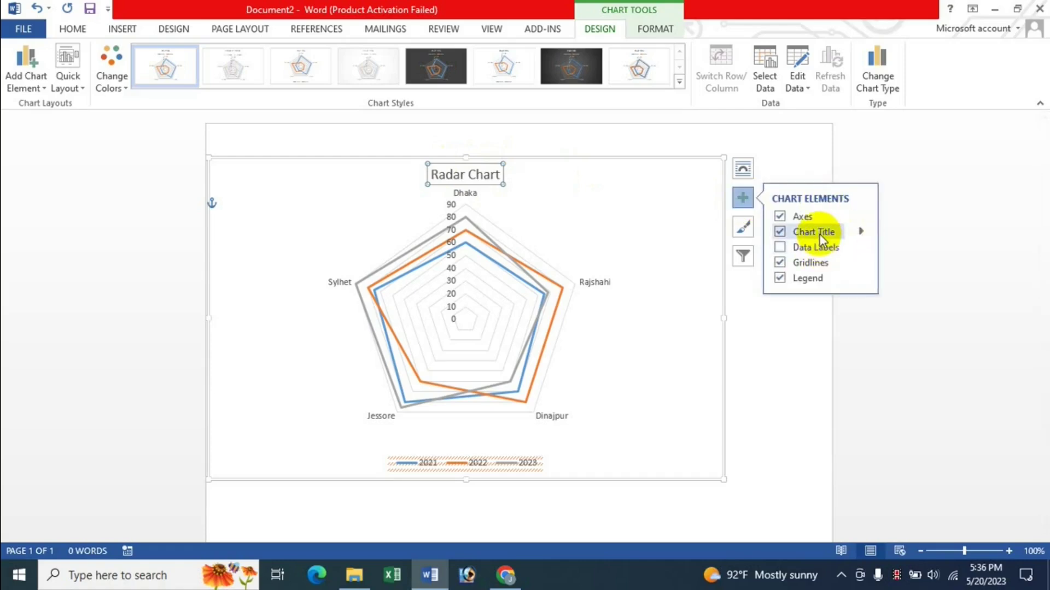
{"action": "left_click", "coordinate": [862, 232]}
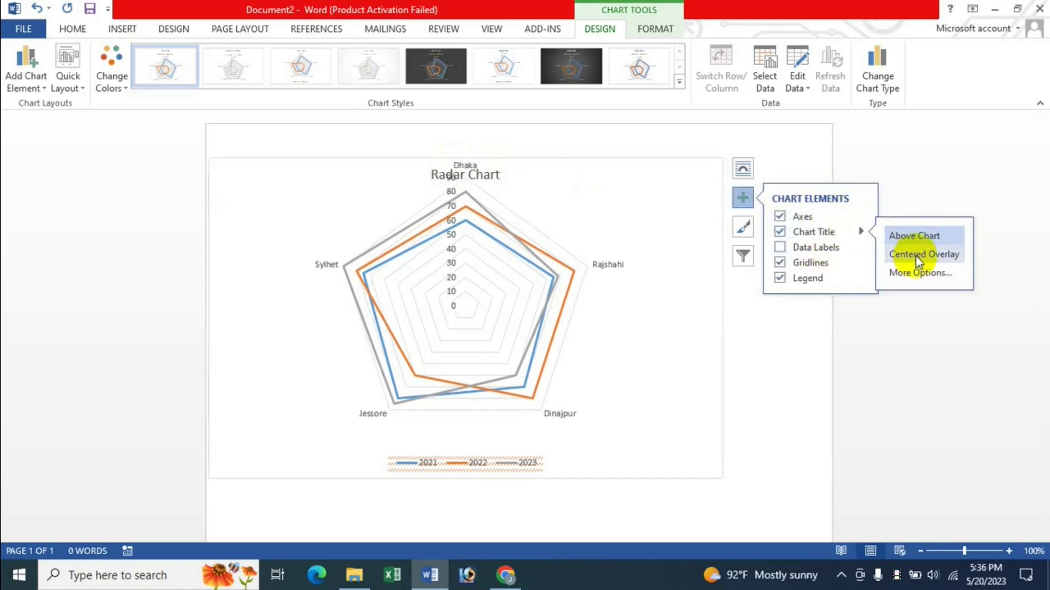
{"action": "left_click", "coordinate": [916, 272]}
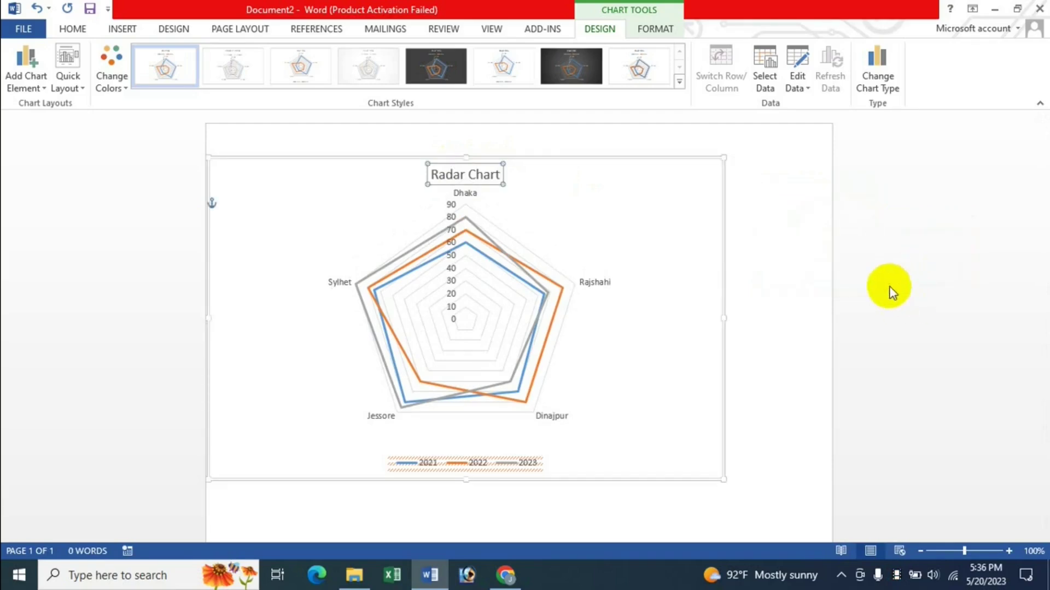
{"action": "left_click", "coordinate": [881, 272]}
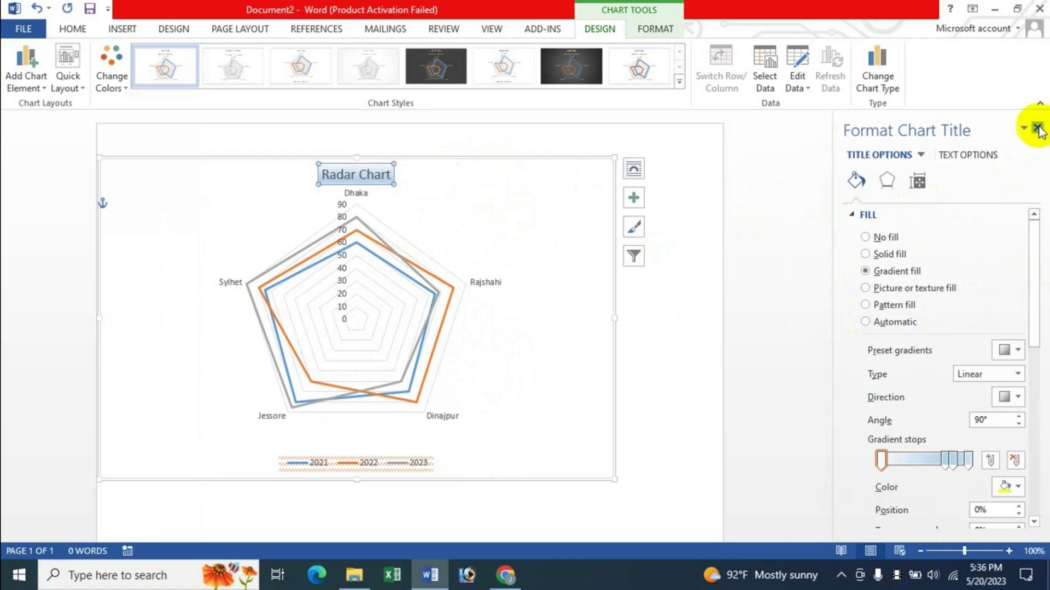
{"action": "left_click", "coordinate": [1037, 129]}
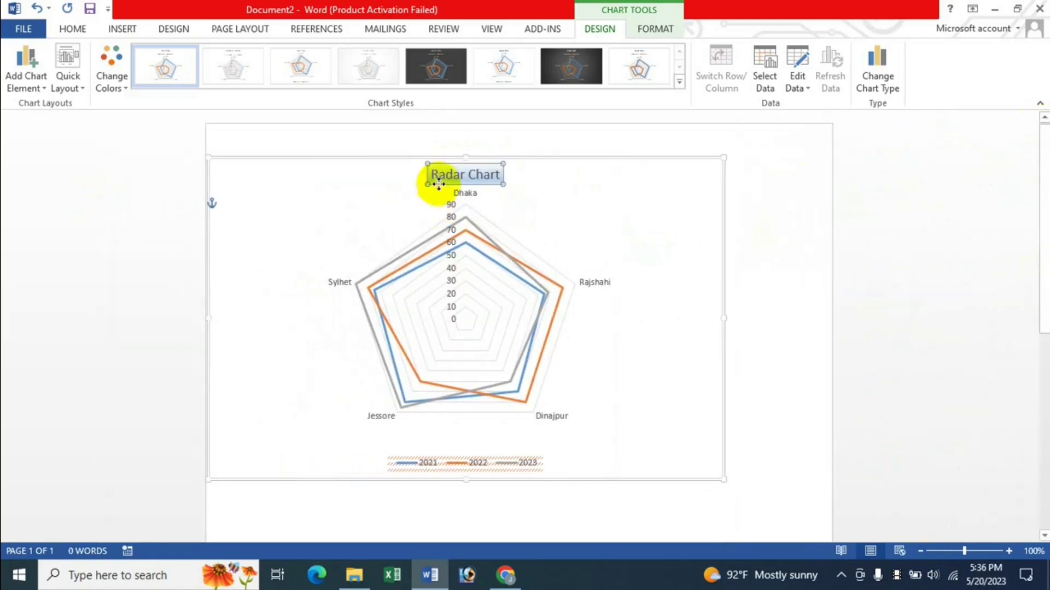
Reopen the chart title formatting from its shortcut menu and Add Chart Element
{"action": "right_click", "coordinate": [462, 165]}
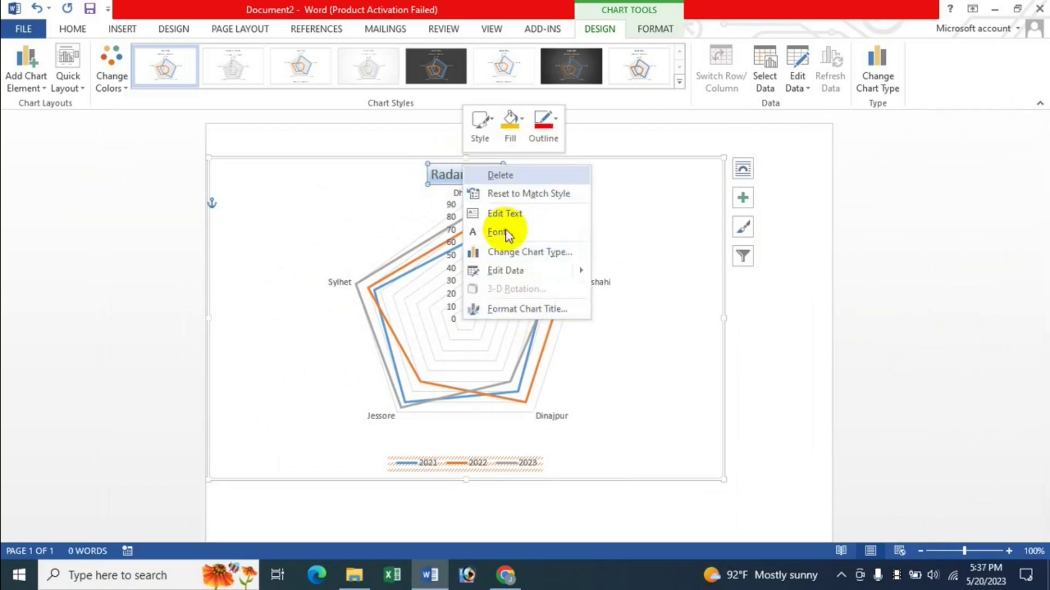
{"action": "left_click", "coordinate": [526, 309]}
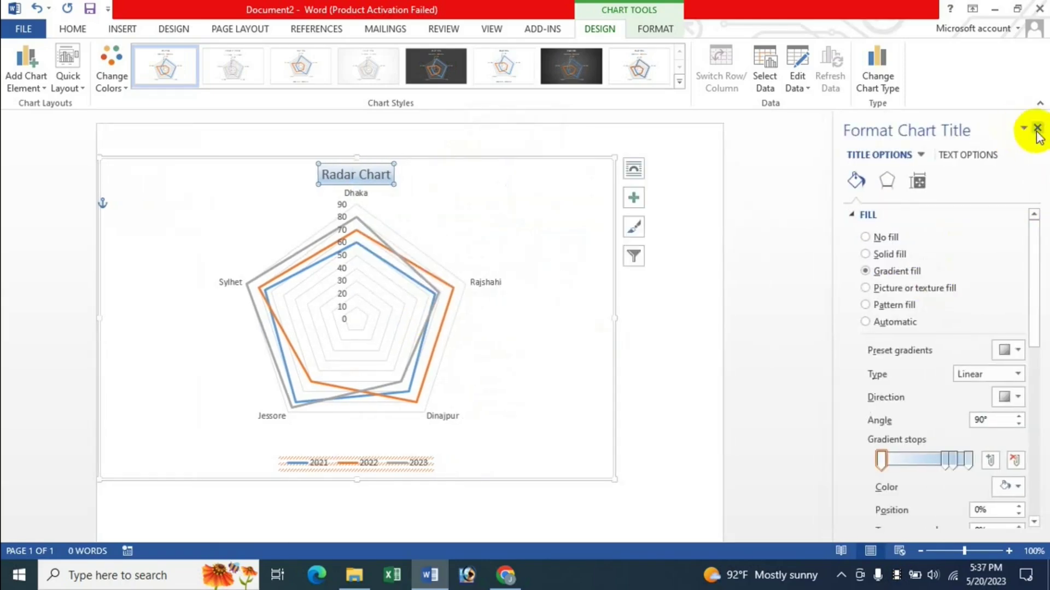
{"action": "left_click", "coordinate": [1037, 128]}
{"action": "left_click", "coordinate": [26, 76]}
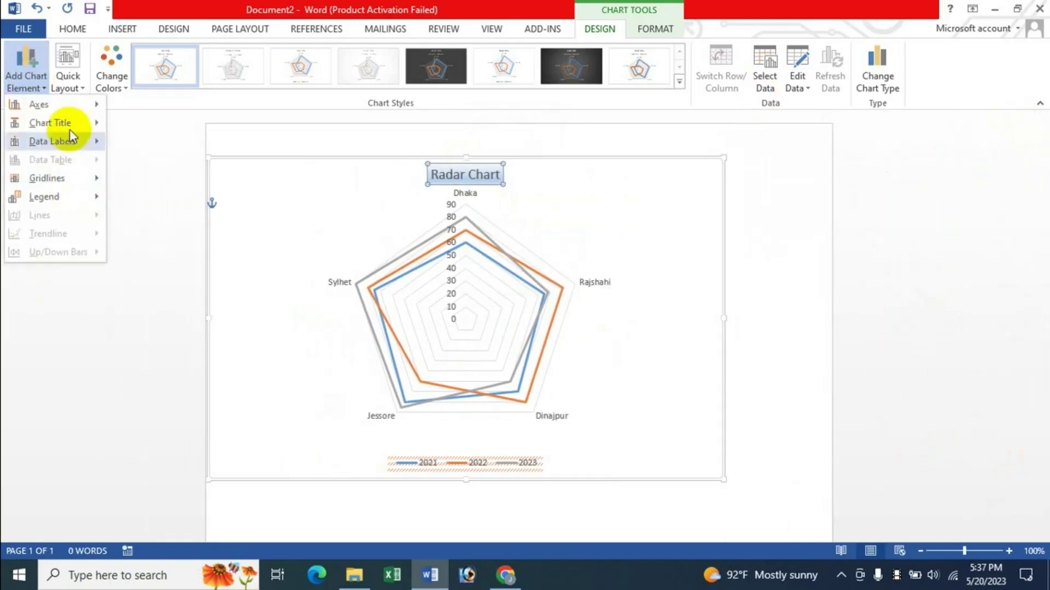
{"action": "mouse_move", "coordinate": [50, 123]}
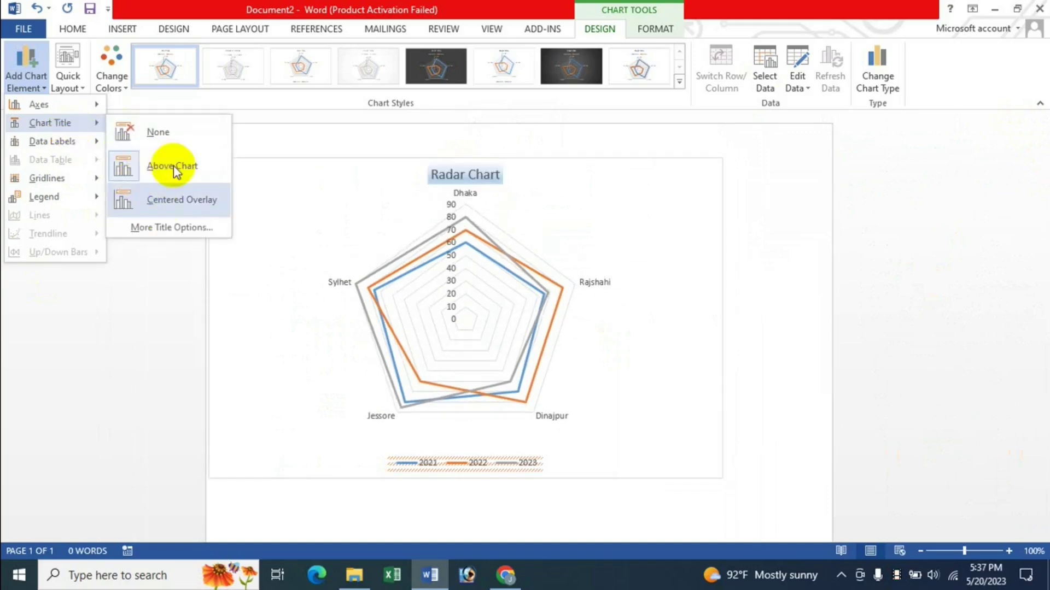
{"action": "left_click", "coordinate": [163, 235]}
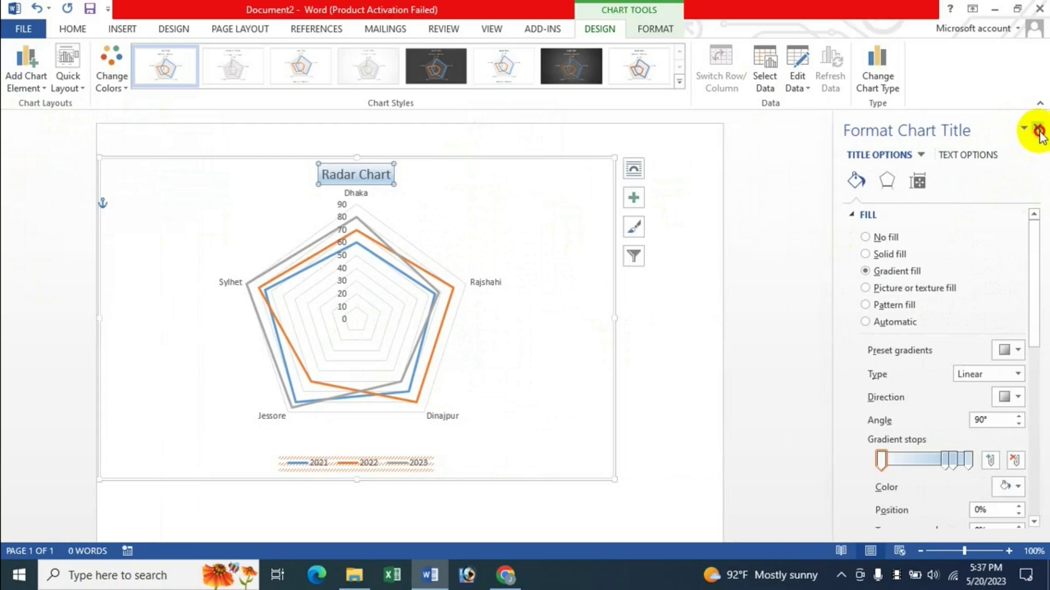
{"action": "left_click", "coordinate": [1037, 128]}
Apply an orange diagonal pattern to the title, then Reset to Match Style for title and legend
{"action": "left_click", "coordinate": [655, 29]}
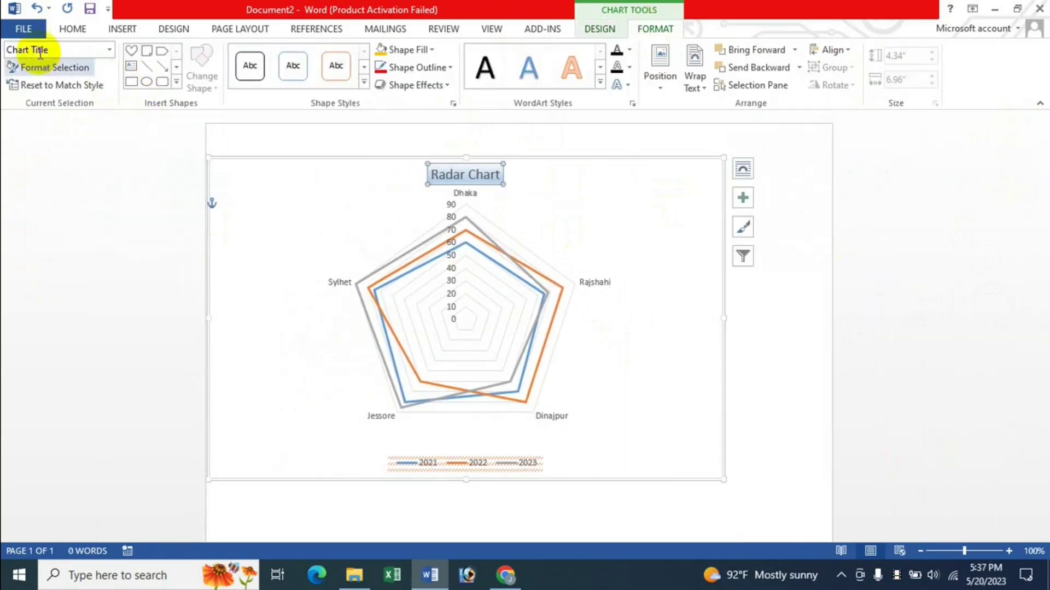
{"action": "left_click", "coordinate": [54, 67]}
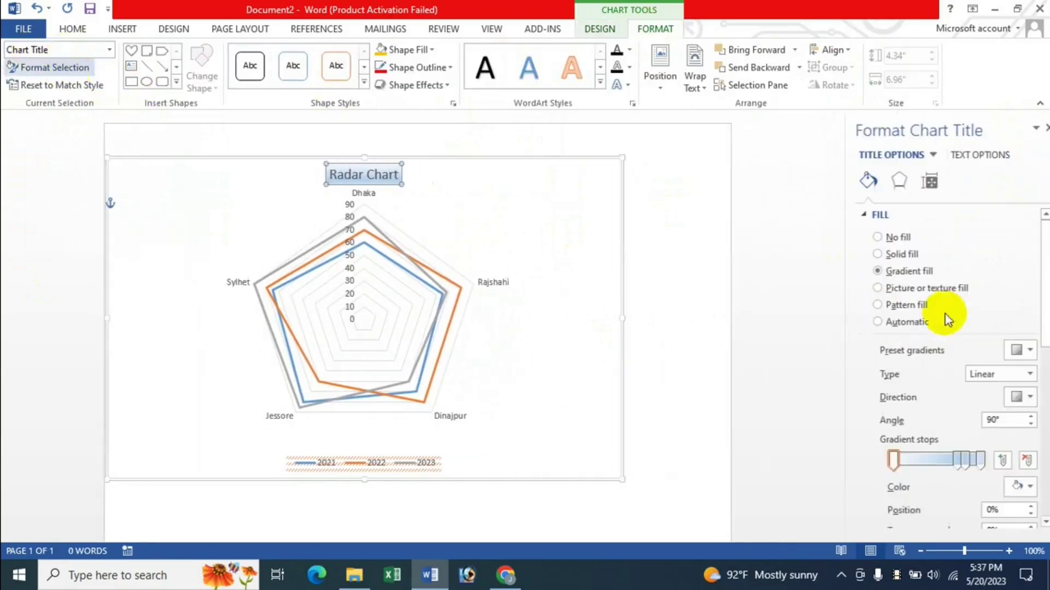
{"action": "left_click", "coordinate": [895, 315]}
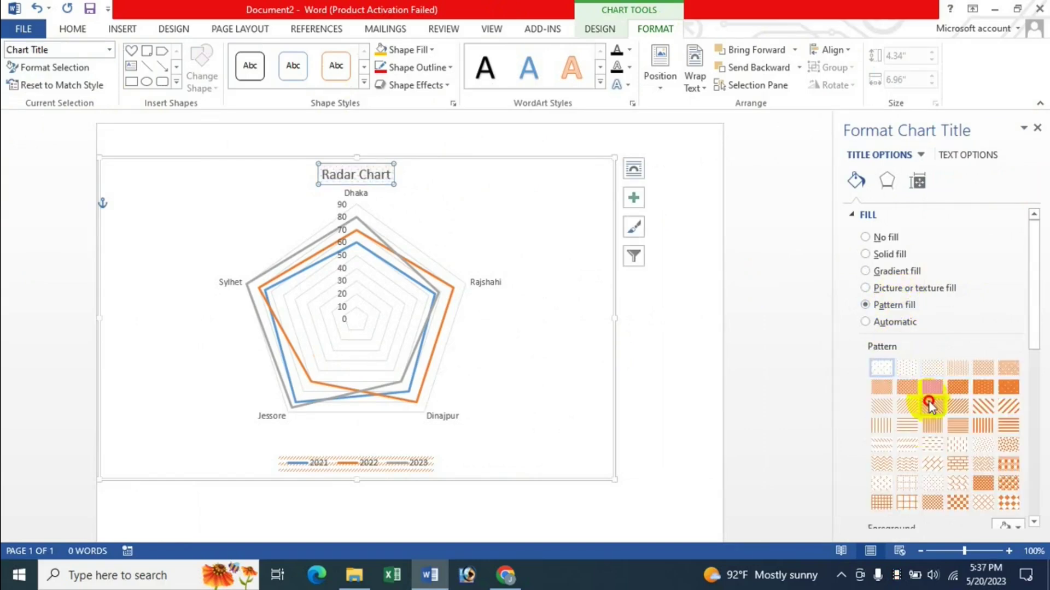
{"action": "left_click", "coordinate": [931, 404]}
{"action": "left_click", "coordinate": [1037, 128]}
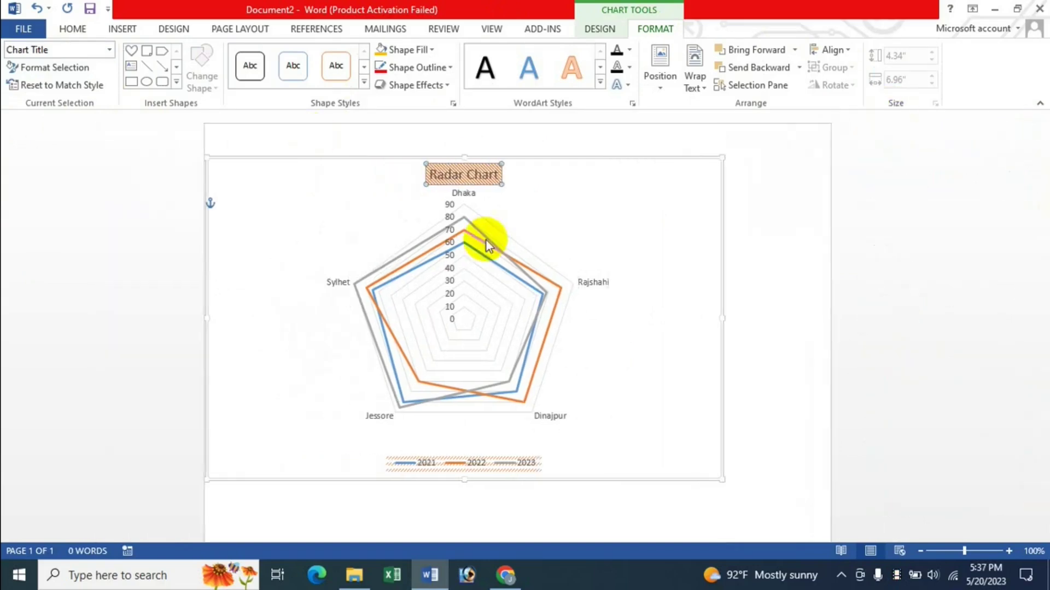
{"action": "left_click", "coordinate": [44, 85]}
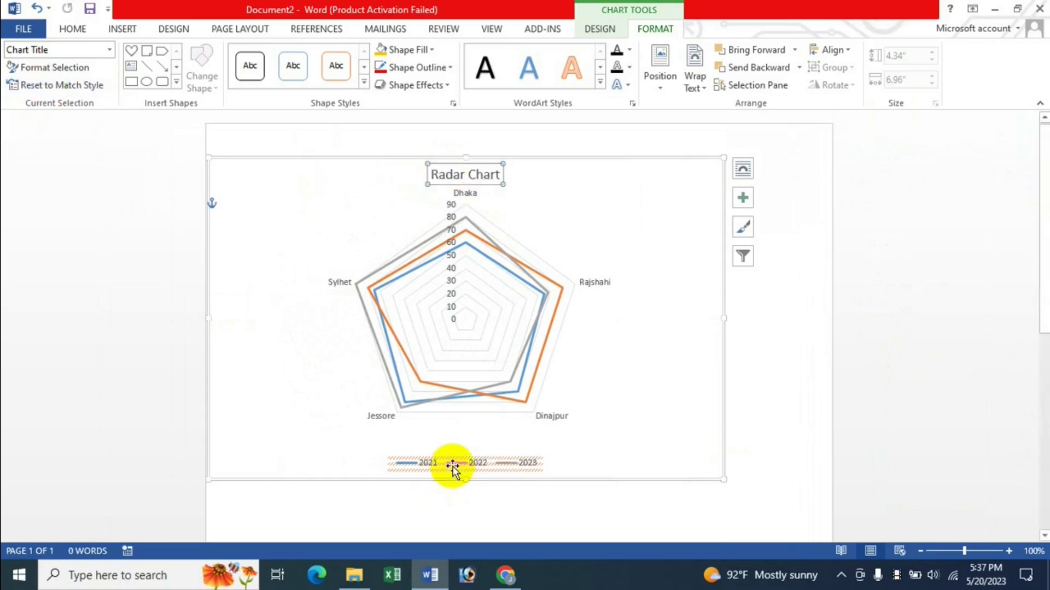
{"action": "left_click", "coordinate": [42, 87]}
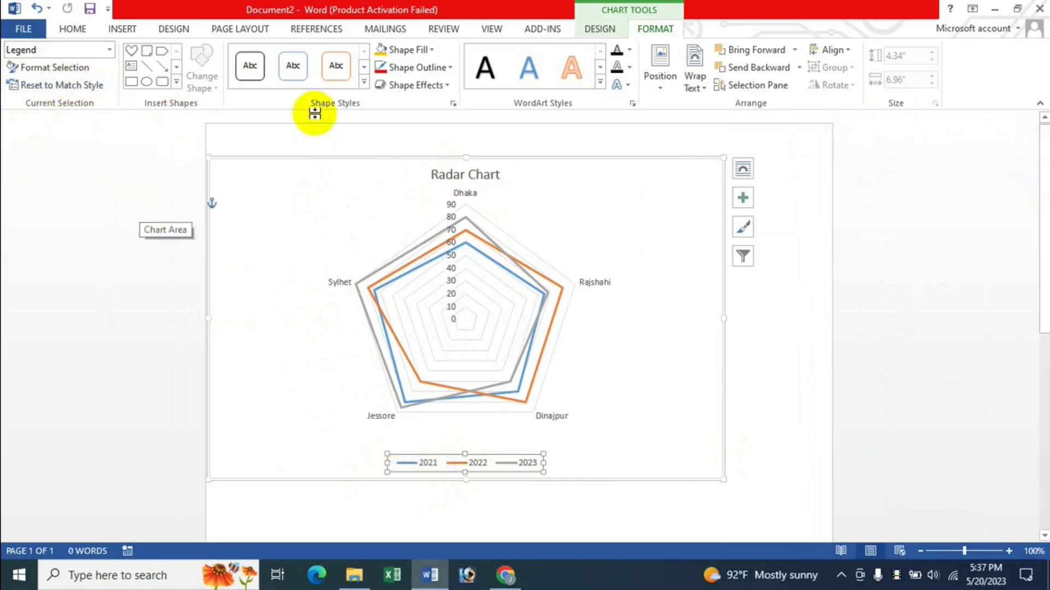
Browse the chart element lists on Chart Tools Design, then dismiss them
{"action": "left_click", "coordinate": [599, 28]}
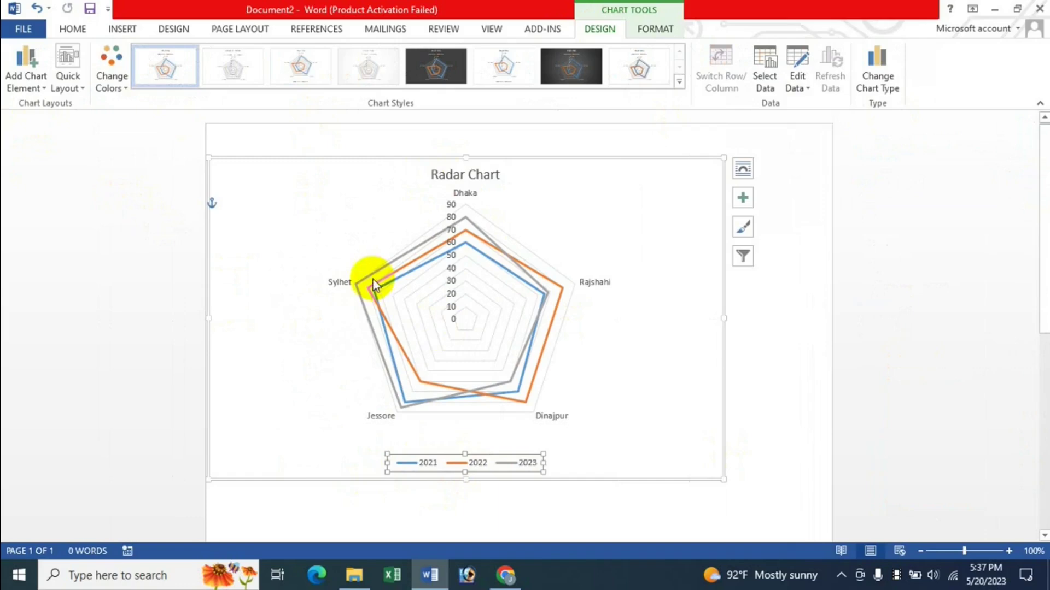
{"action": "left_click", "coordinate": [743, 204]}
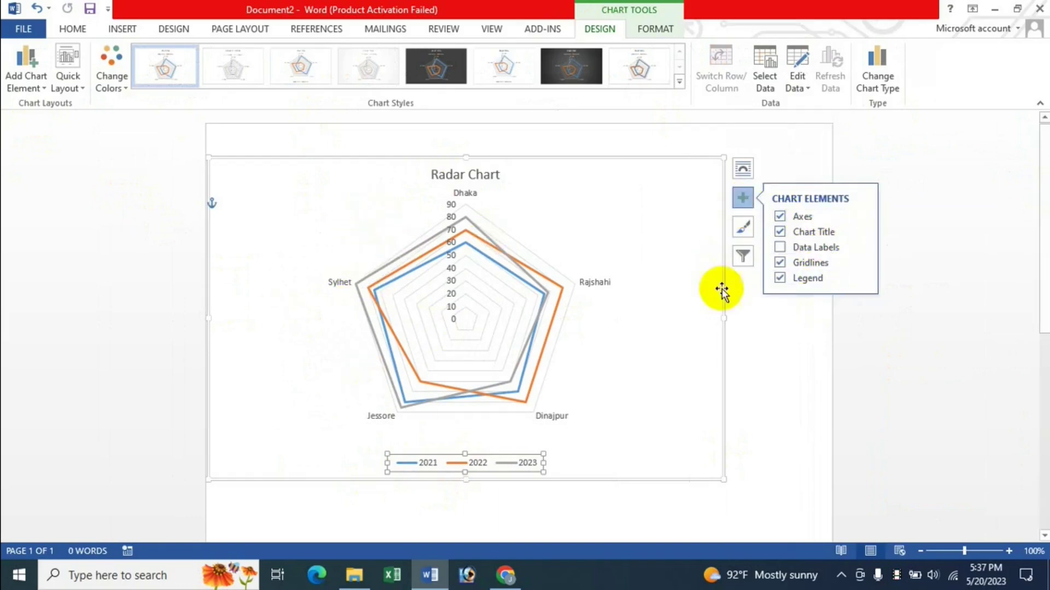
{"action": "left_click", "coordinate": [22, 77]}
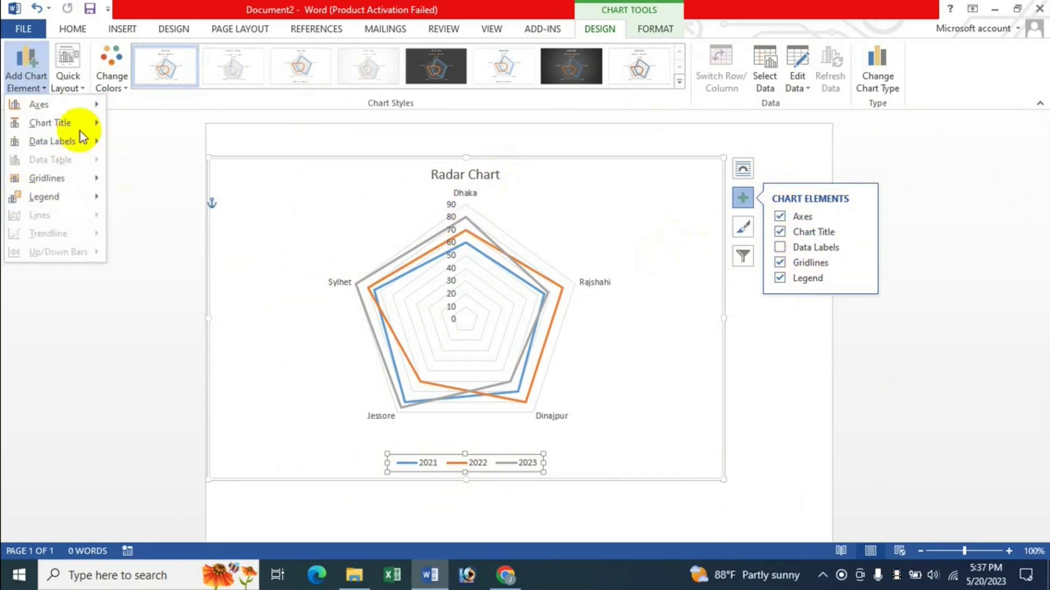
{"action": "mouse_move", "coordinate": [47, 178]}
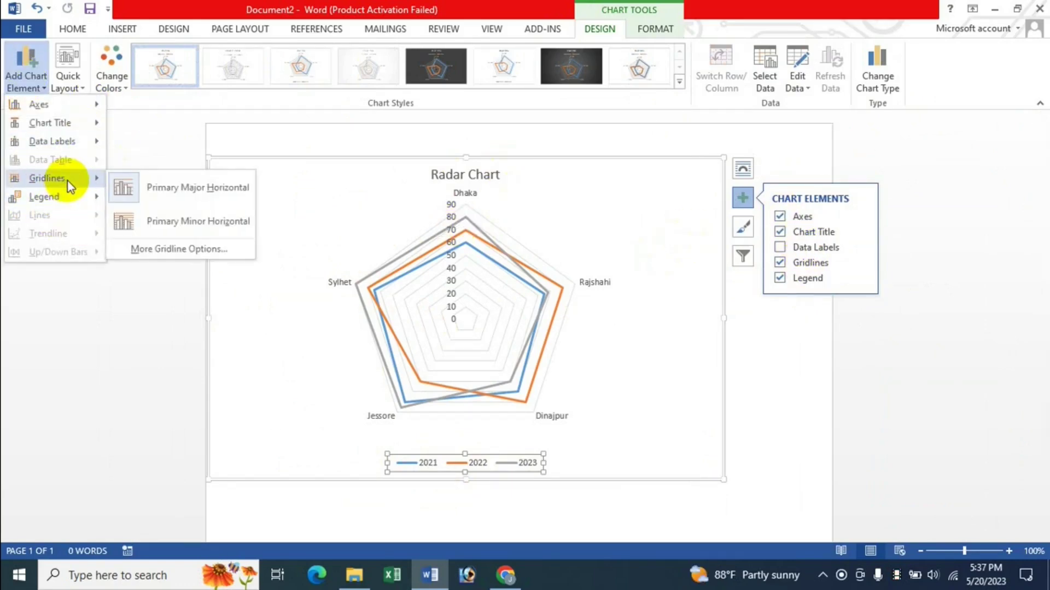
{"action": "key", "text": "Escape"}
{"action": "key", "text": "Escape"}
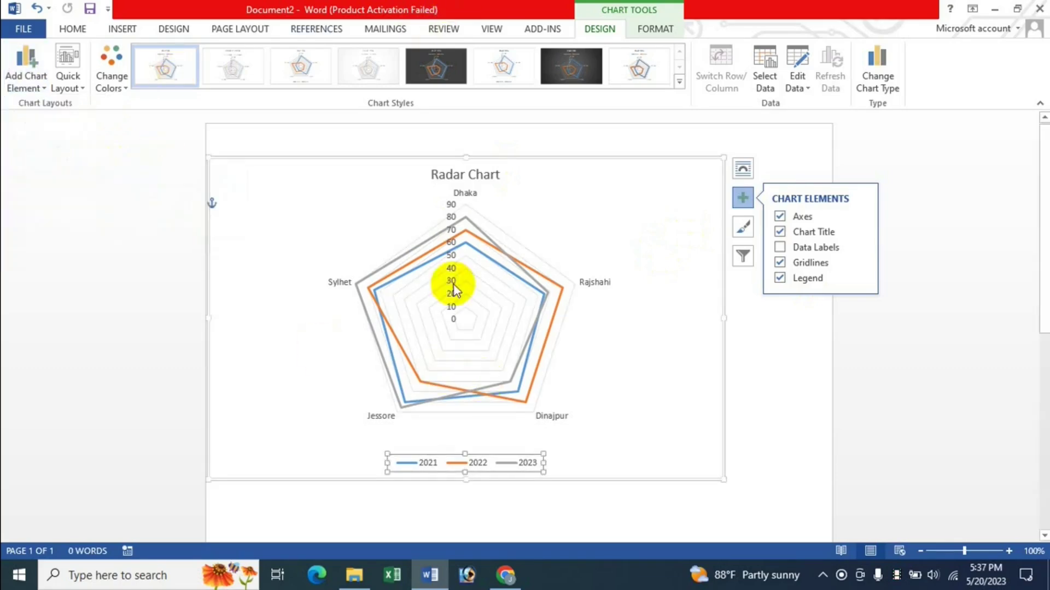
Apply a bottom-legend Quick Layout and the dark style, then the first light Chart Style
{"action": "left_click", "coordinate": [69, 83]}
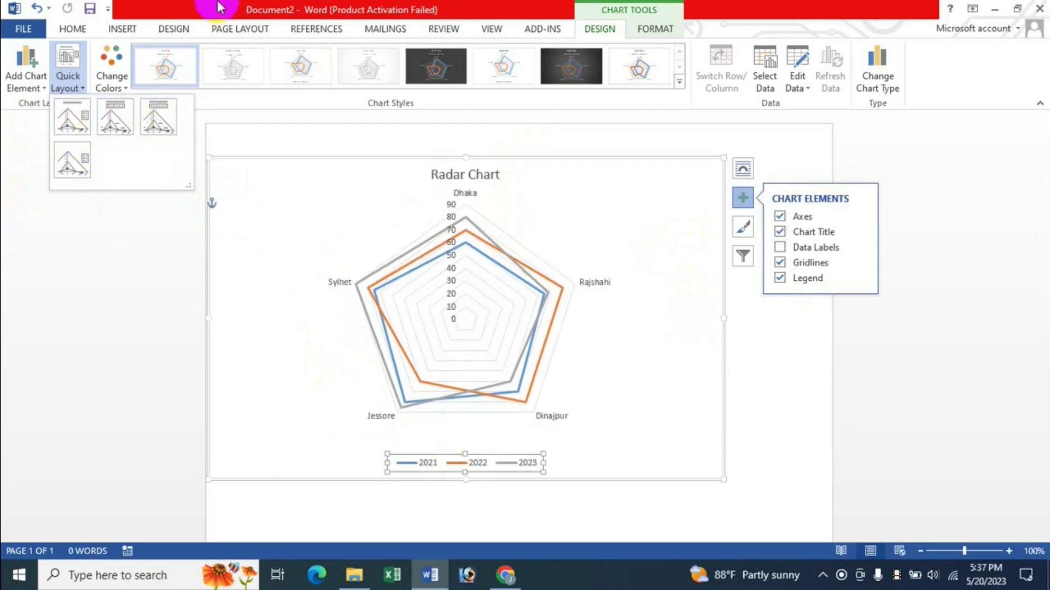
{"action": "left_click", "coordinate": [115, 117]}
{"action": "left_click", "coordinate": [119, 85]}
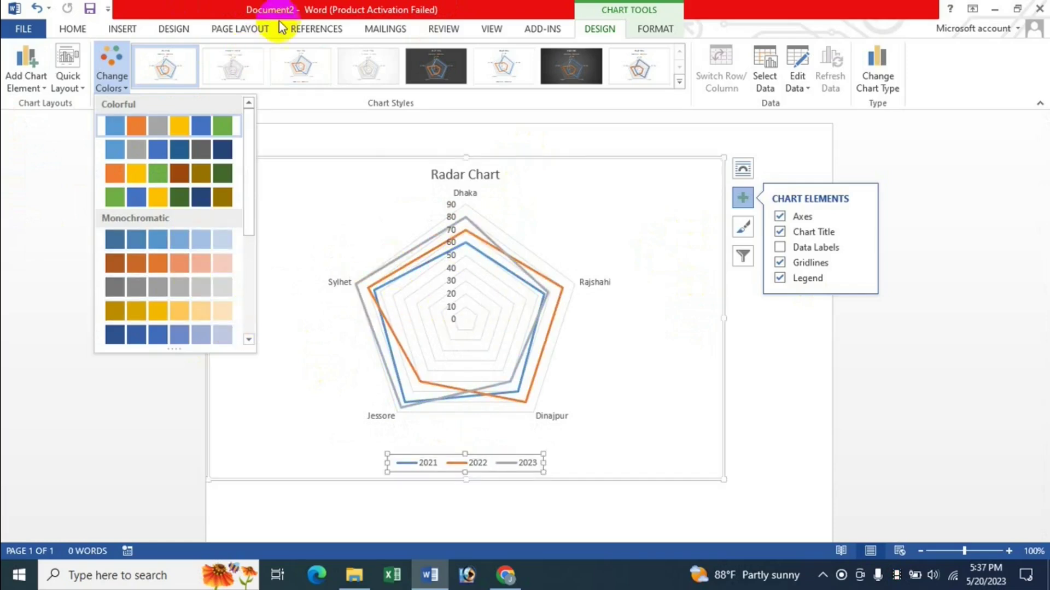
{"action": "left_click", "coordinate": [637, 112]}
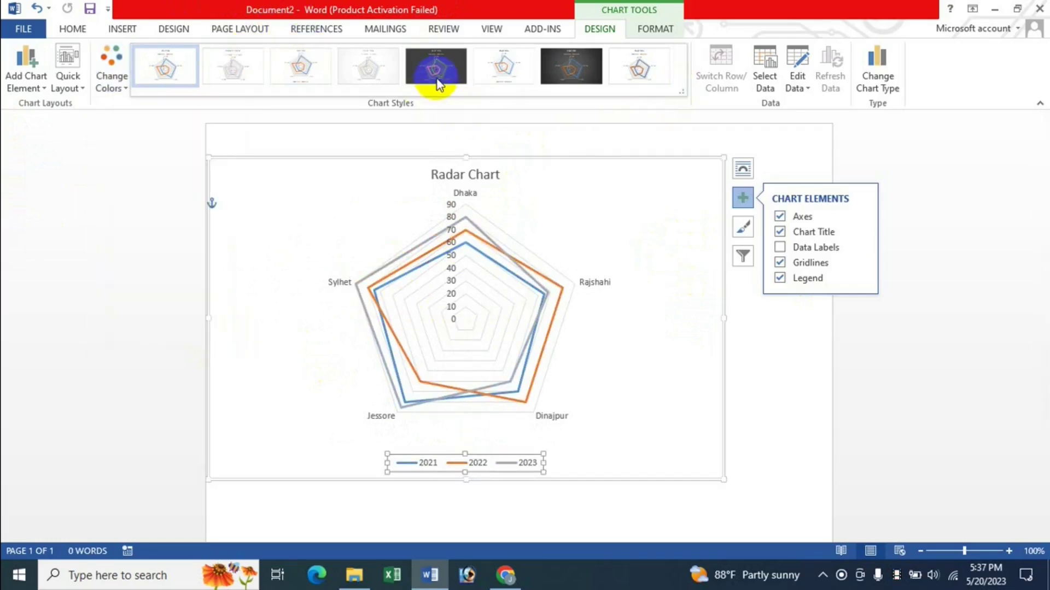
{"action": "left_click", "coordinate": [459, 68]}
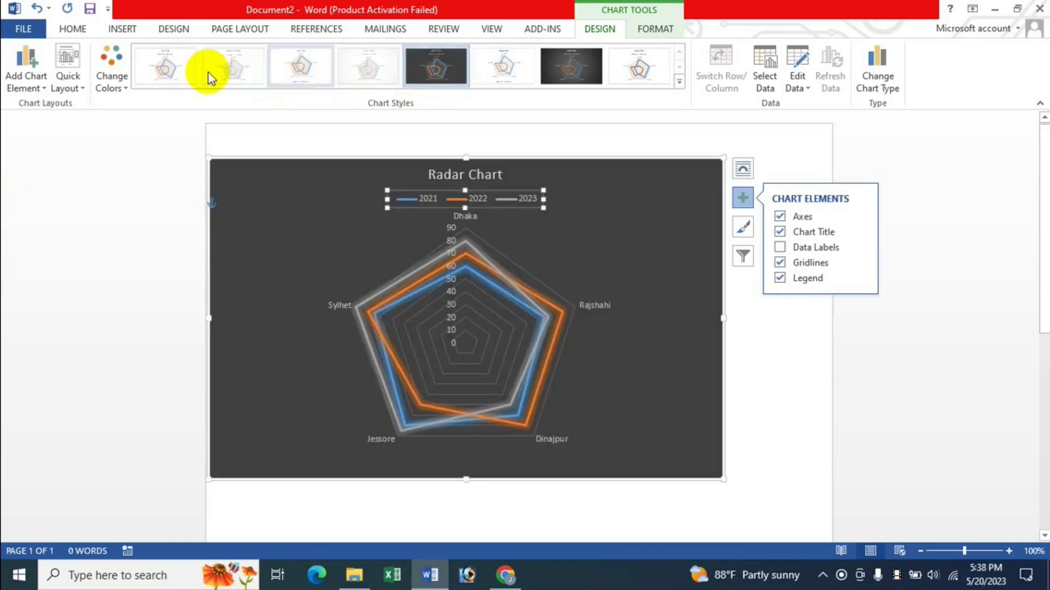
{"action": "left_click", "coordinate": [191, 70]}
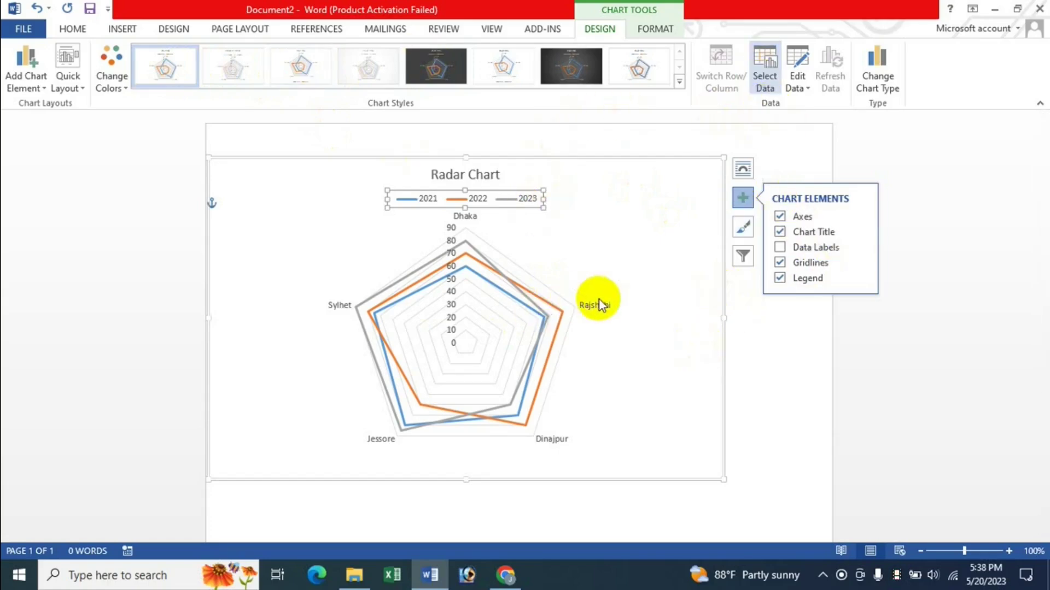
Check the 2022 series in Select Data, then switch rows/columns and back to 2021–2023 series
{"action": "left_click", "coordinate": [762, 88]}
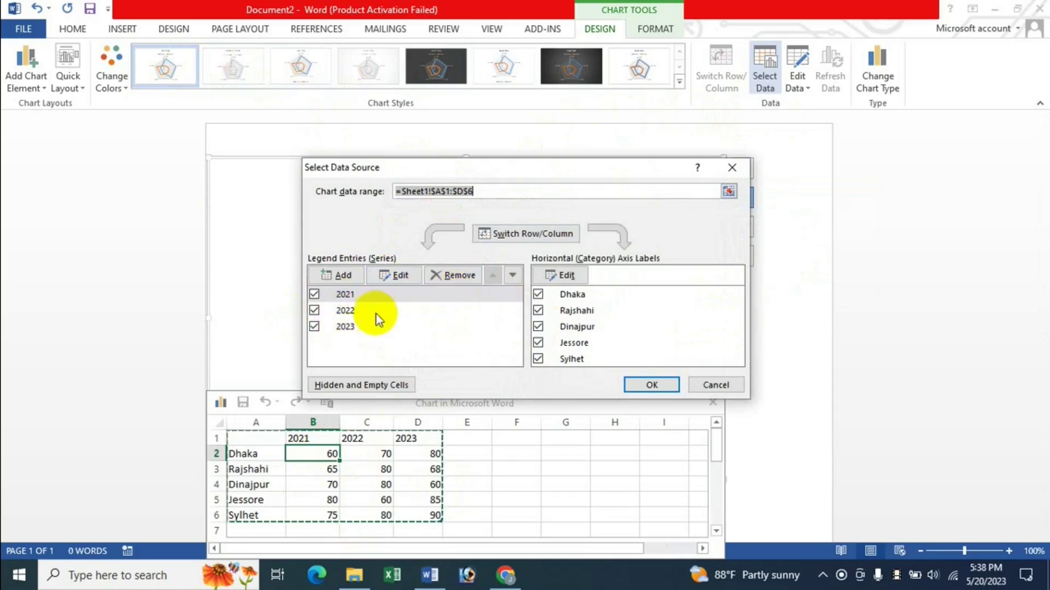
{"action": "left_click", "coordinate": [346, 313]}
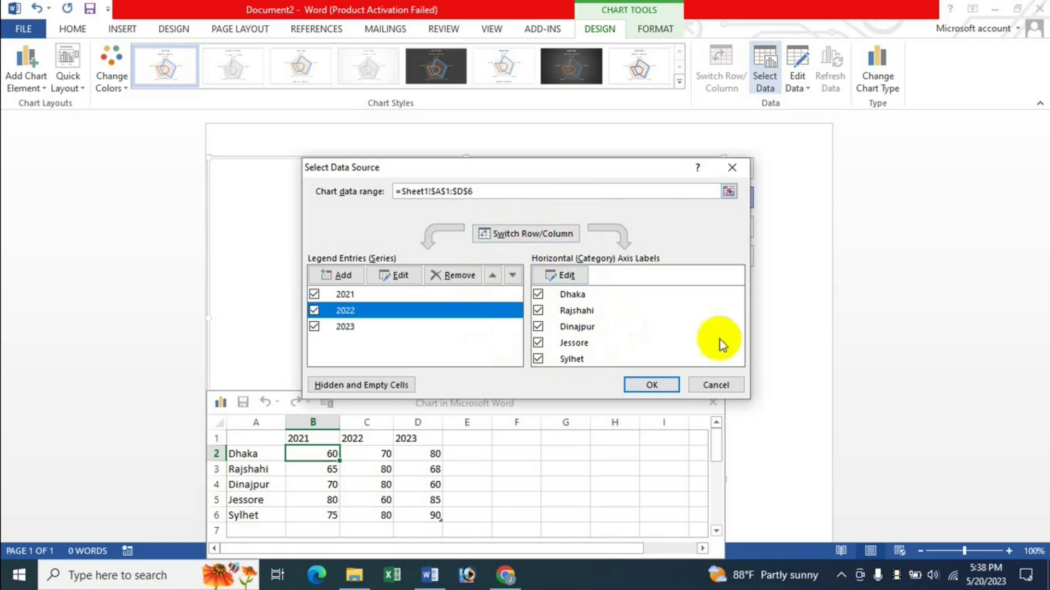
{"action": "left_click", "coordinate": [723, 389]}
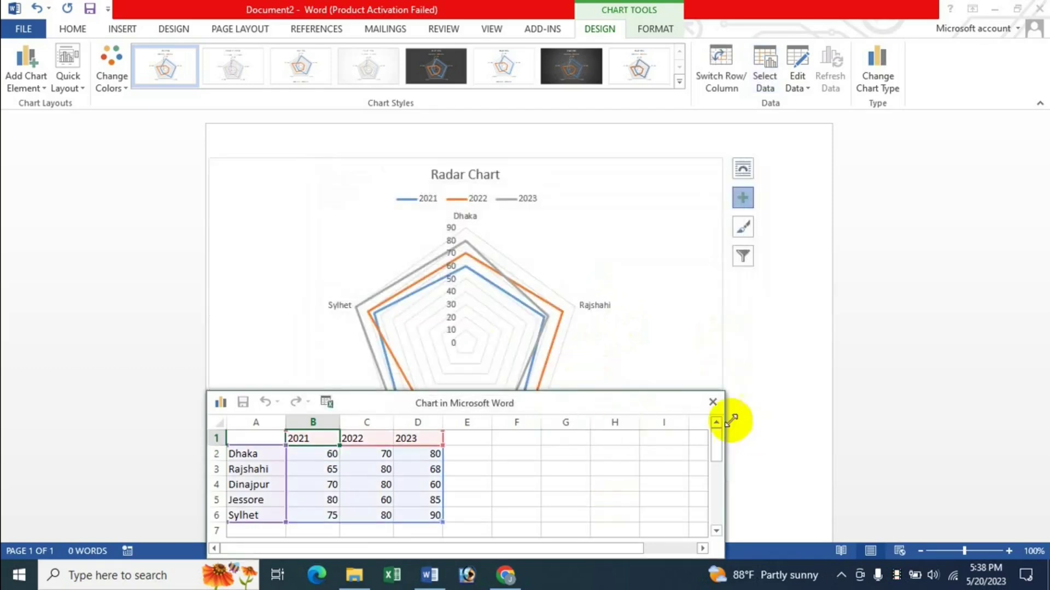
{"action": "left_click", "coordinate": [722, 87]}
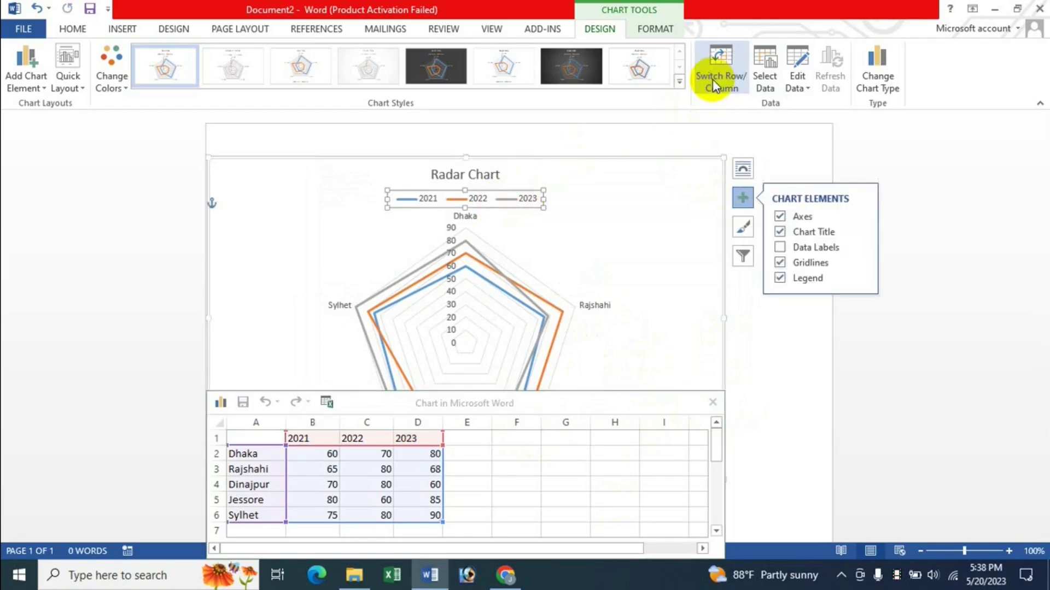
{"action": "left_click", "coordinate": [713, 80]}
{"action": "left_click", "coordinate": [735, 84]}
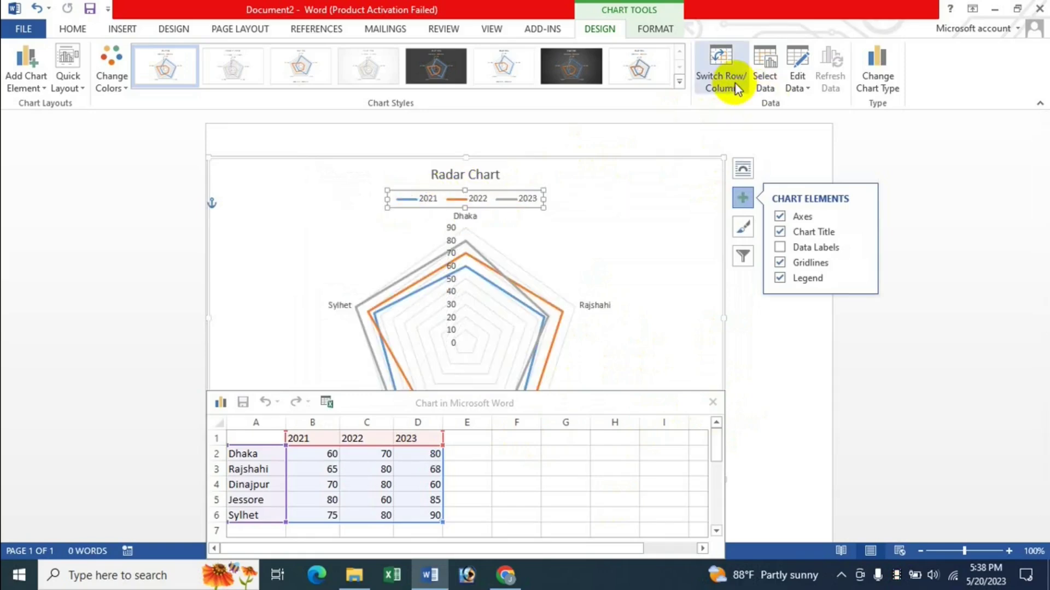
Reopen the chart data sheet, dismiss the activation prompt, and close the sheet
{"action": "left_click", "coordinate": [712, 407]}
{"action": "left_click", "coordinate": [712, 402]}
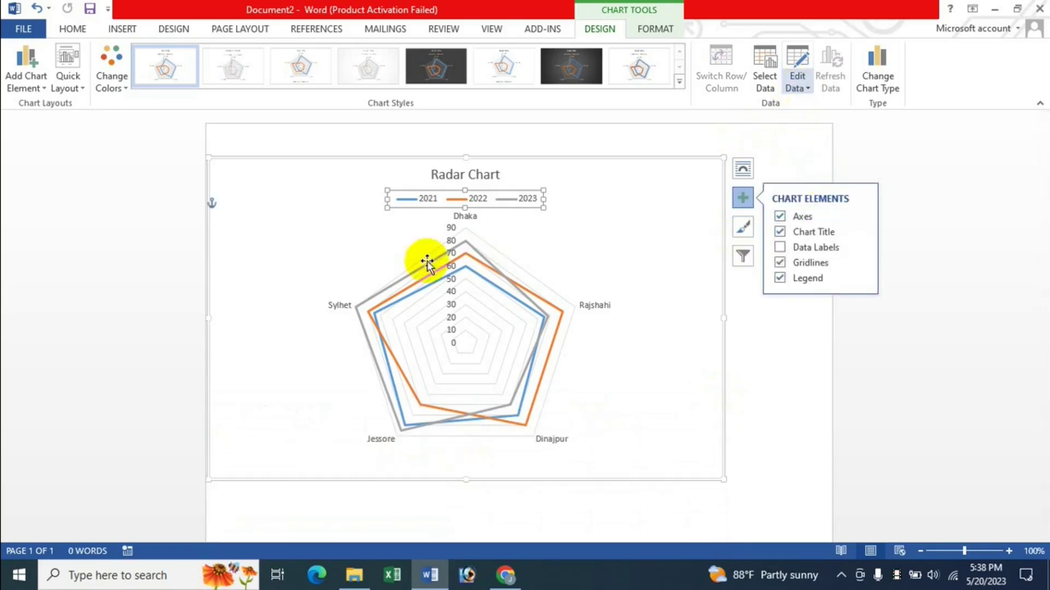
{"action": "left_click", "coordinate": [797, 82]}
{"action": "left_click", "coordinate": [825, 103]}
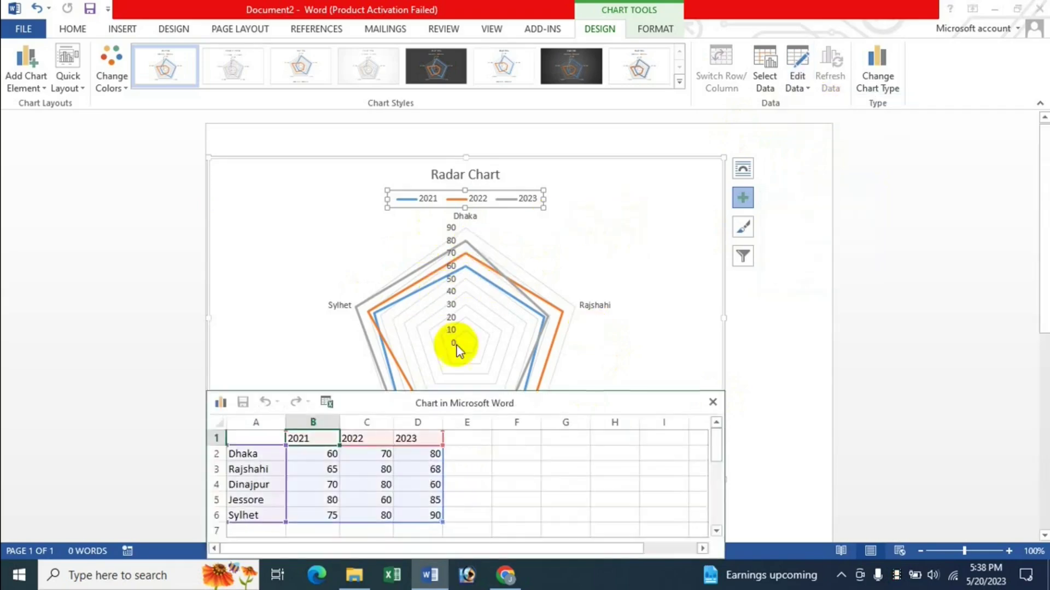
{"action": "left_click", "coordinate": [622, 543]}
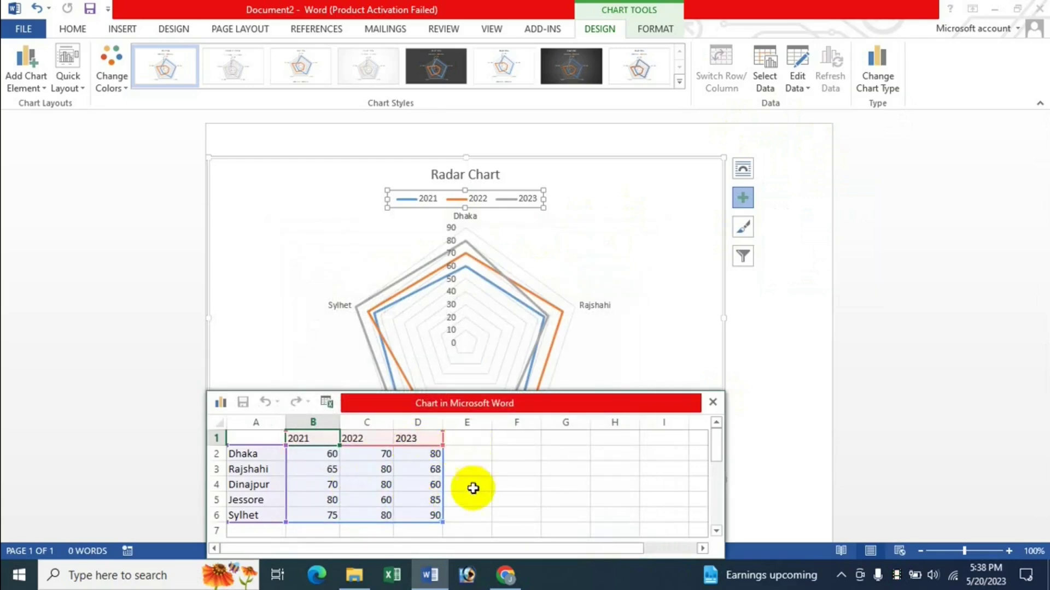
{"action": "left_click", "coordinate": [712, 402]}
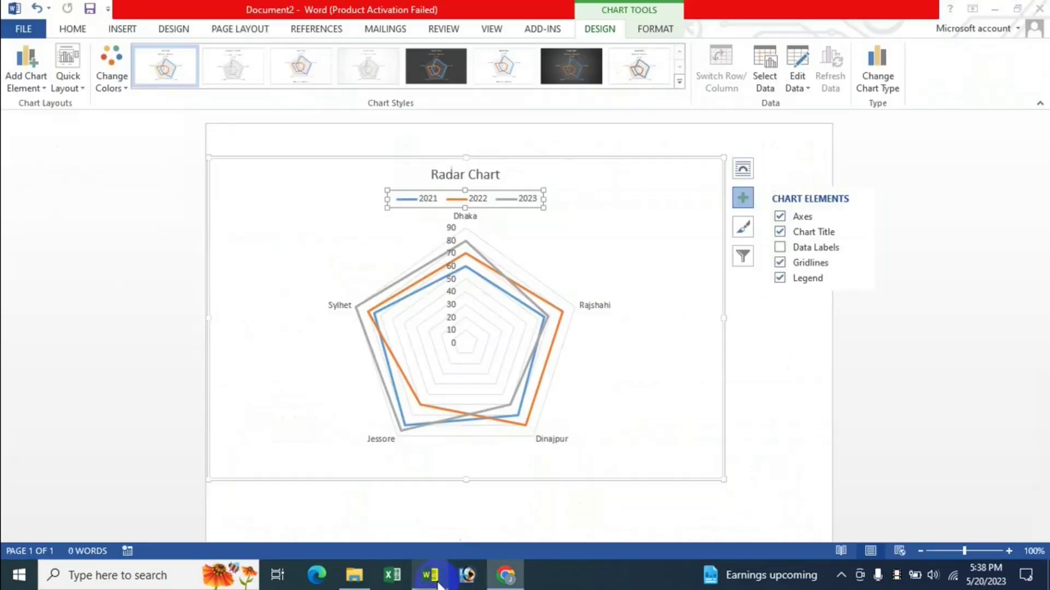
{"action": "left_click", "coordinate": [798, 87]}
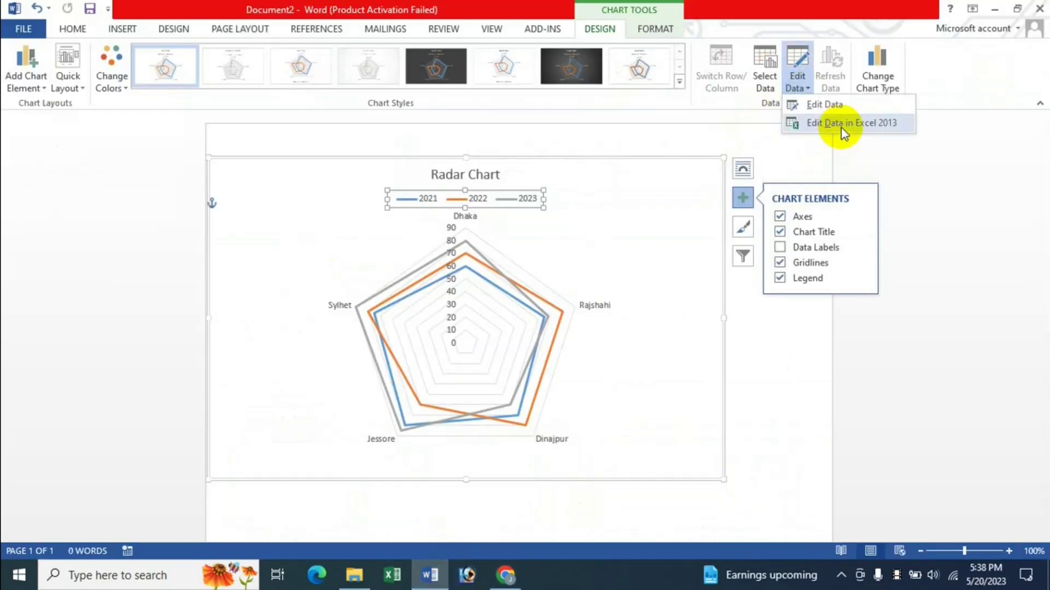
{"action": "left_click", "coordinate": [872, 123]}
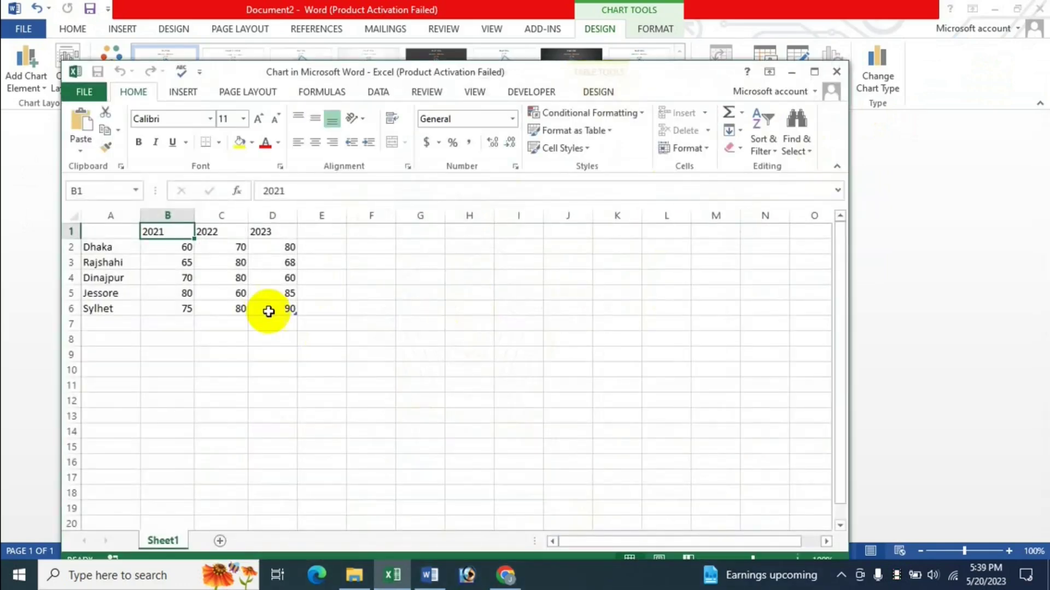
{"action": "left_click", "coordinate": [605, 466]}
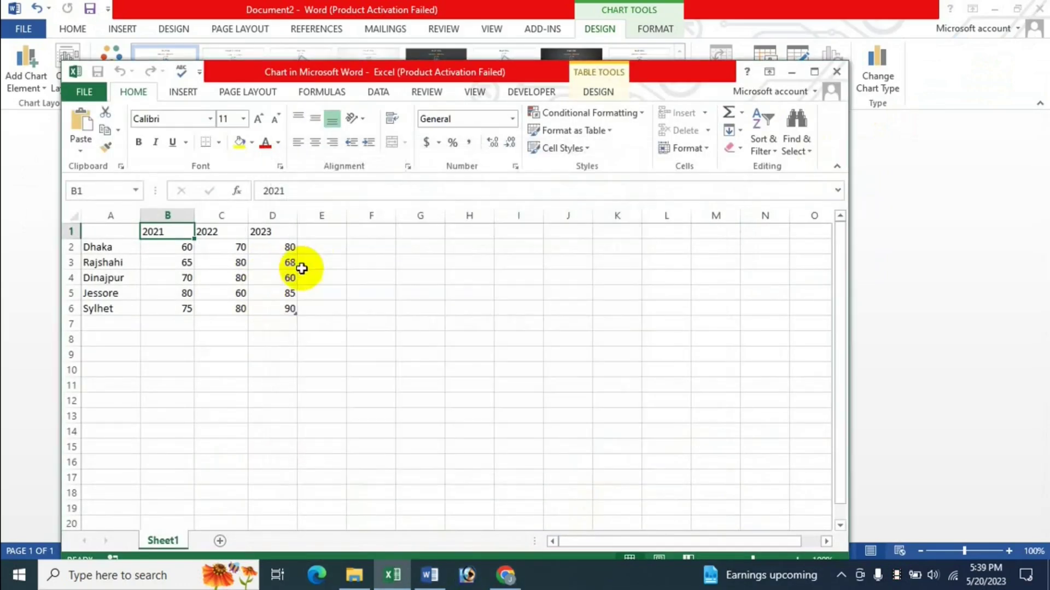
{"action": "left_click_drag", "start_coordinate": [321, 234], "coordinate": [340, 304]}
{"action": "left_click", "coordinate": [323, 339]}
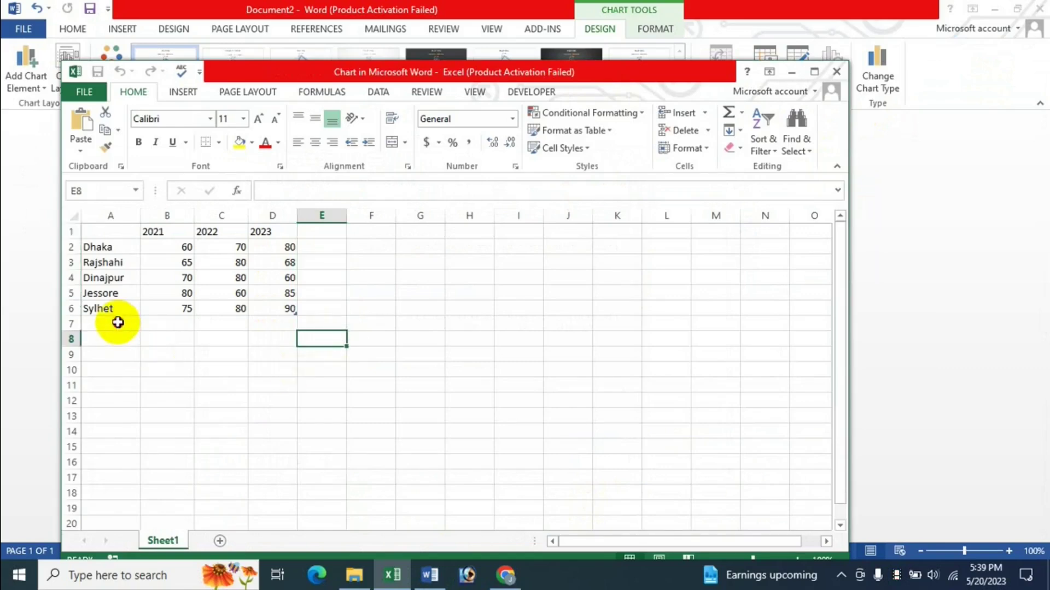
{"action": "left_click", "coordinate": [224, 369]}
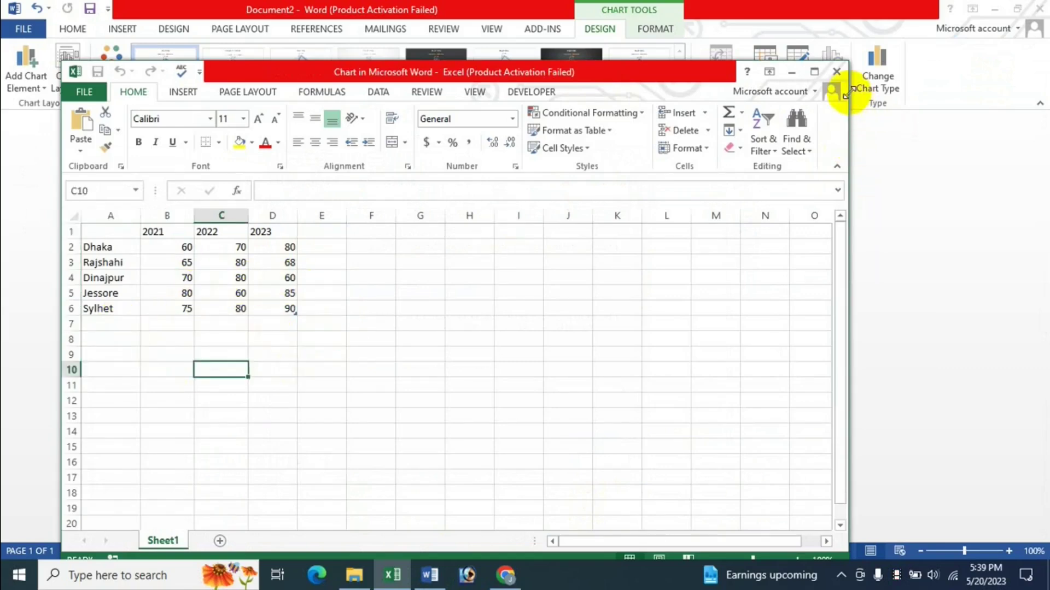
{"action": "left_click", "coordinate": [836, 72]}
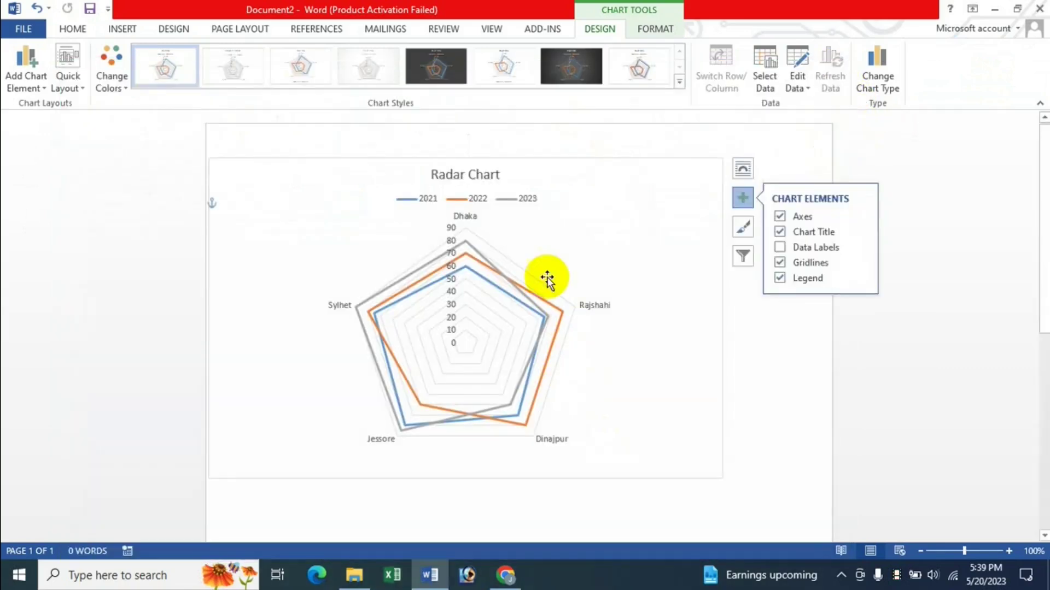
Change the chart to Filled Radar and apply the third chart style, which puts the legend below
{"action": "left_click", "coordinate": [677, 389]}
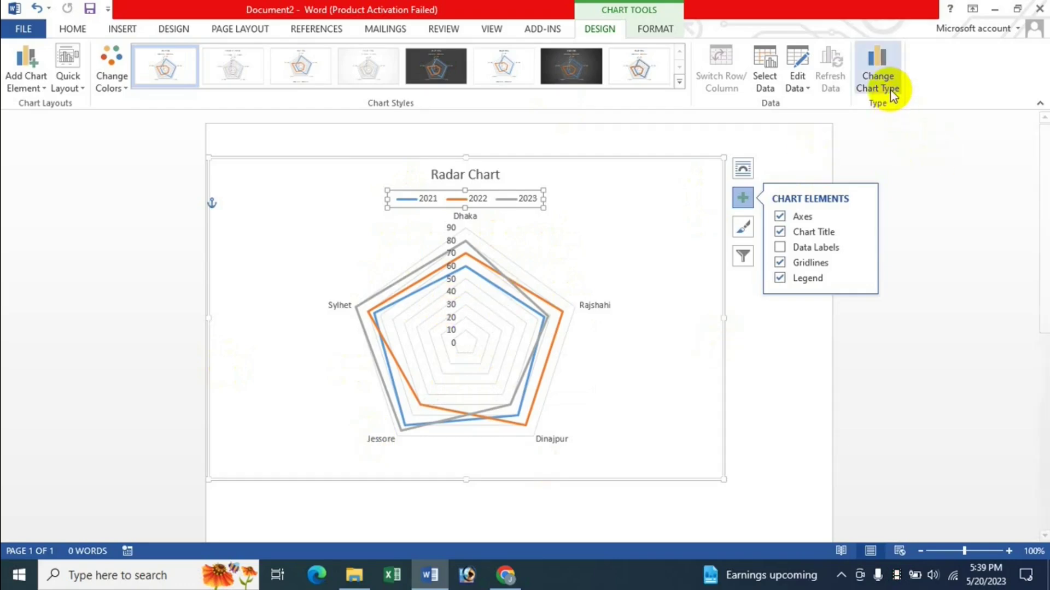
{"action": "left_click", "coordinate": [877, 74]}
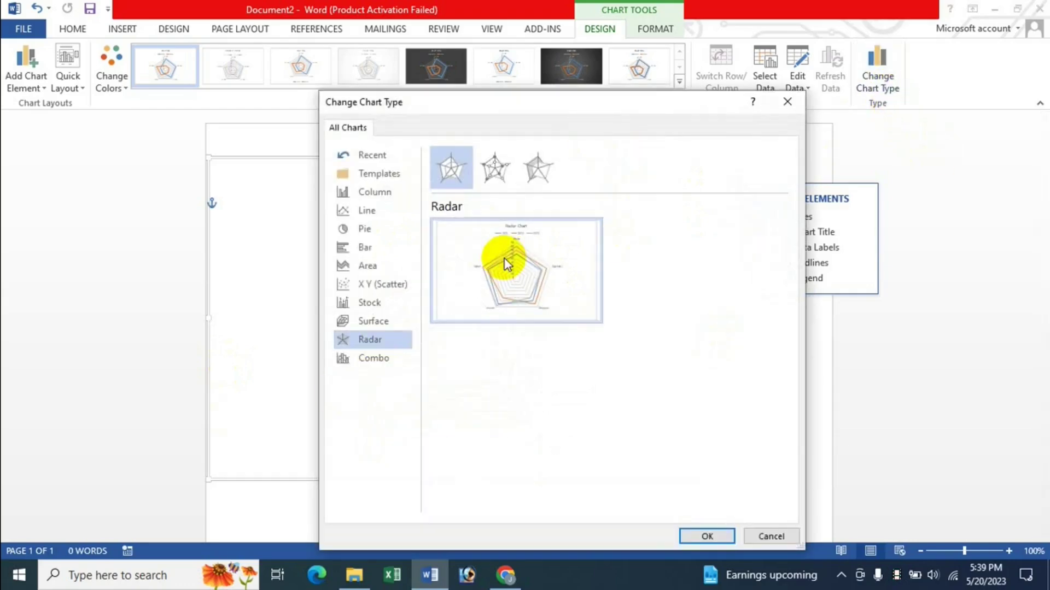
{"action": "mouse_move", "coordinate": [516, 270]}
{"action": "left_click", "coordinate": [496, 170]}
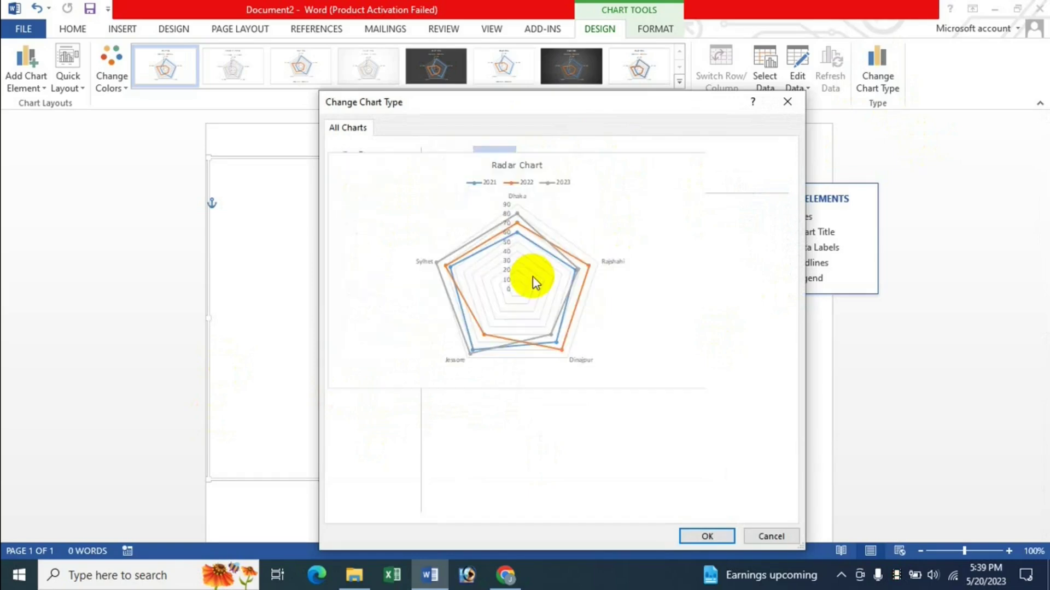
{"action": "left_click", "coordinate": [707, 536]}
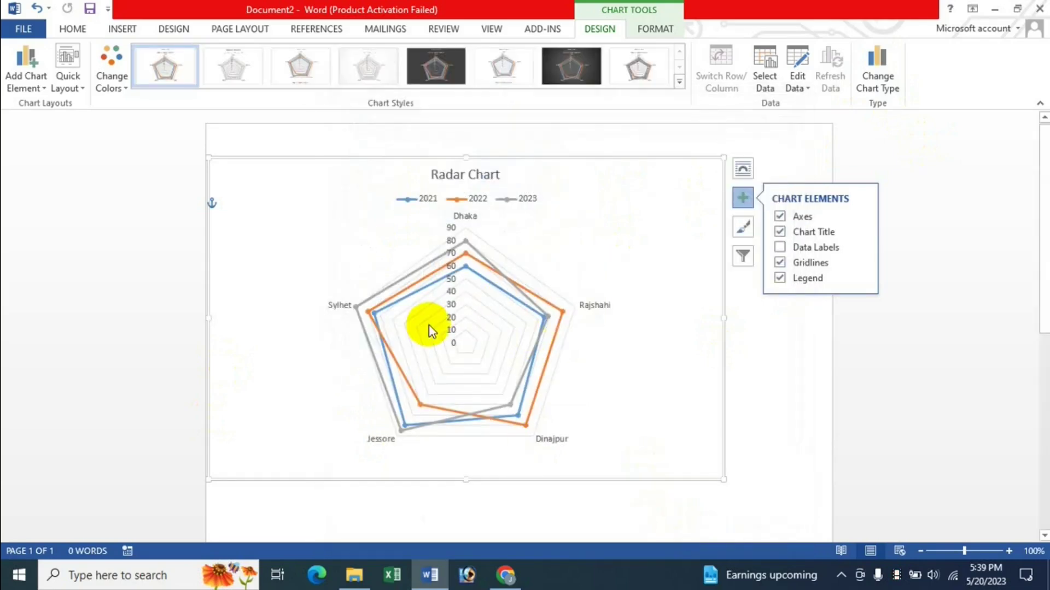
{"action": "left_click", "coordinate": [878, 74]}
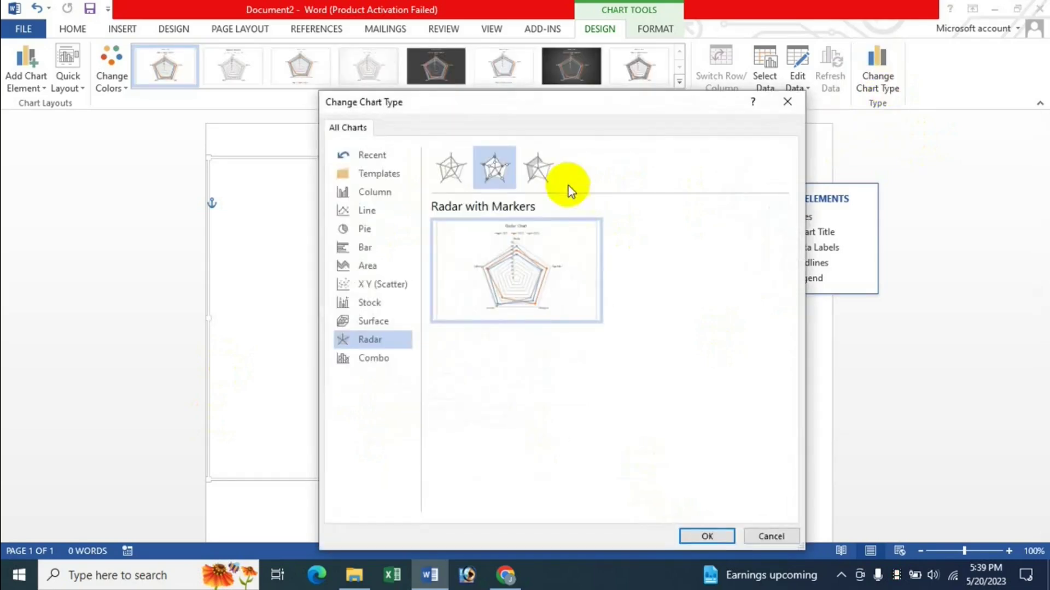
{"action": "left_click", "coordinate": [541, 172]}
{"action": "left_click", "coordinate": [705, 536]}
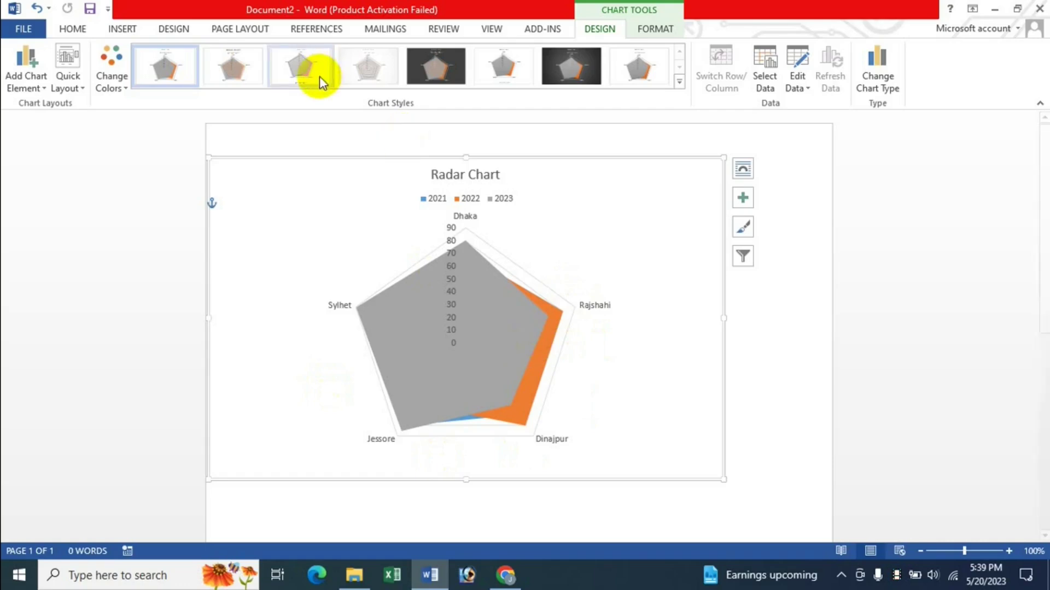
{"action": "left_click", "coordinate": [306, 71]}
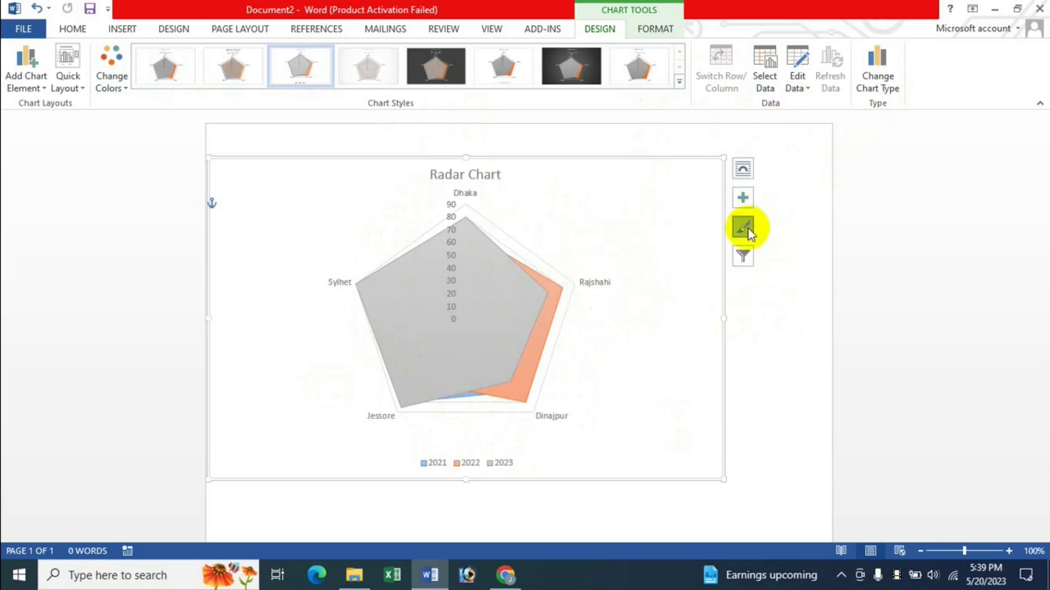
{"action": "left_click", "coordinate": [744, 227]}
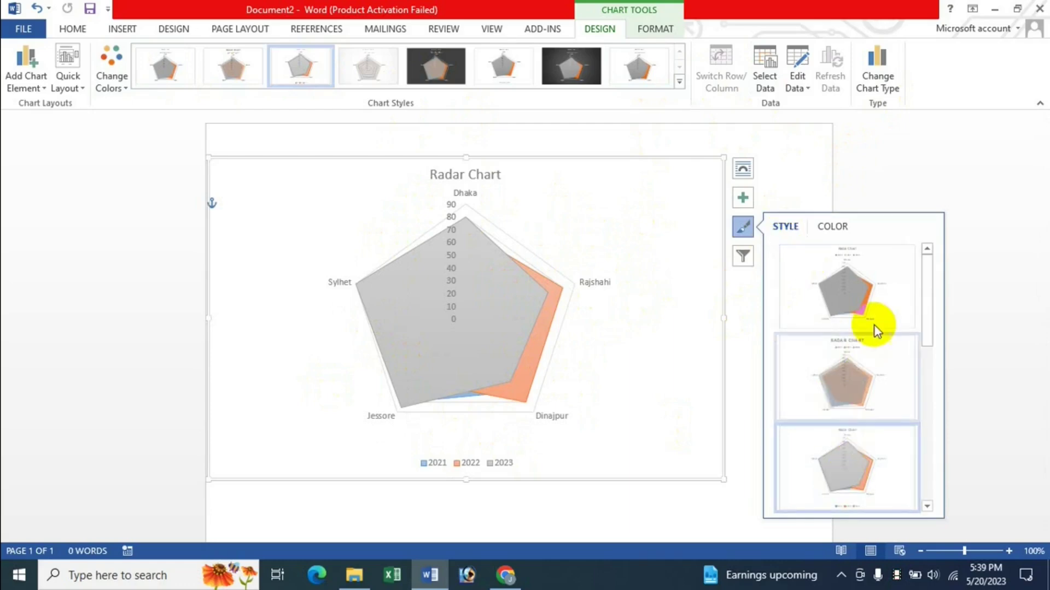
{"action": "left_click_drag", "start_coordinate": [926, 298], "coordinate": [926, 352]}
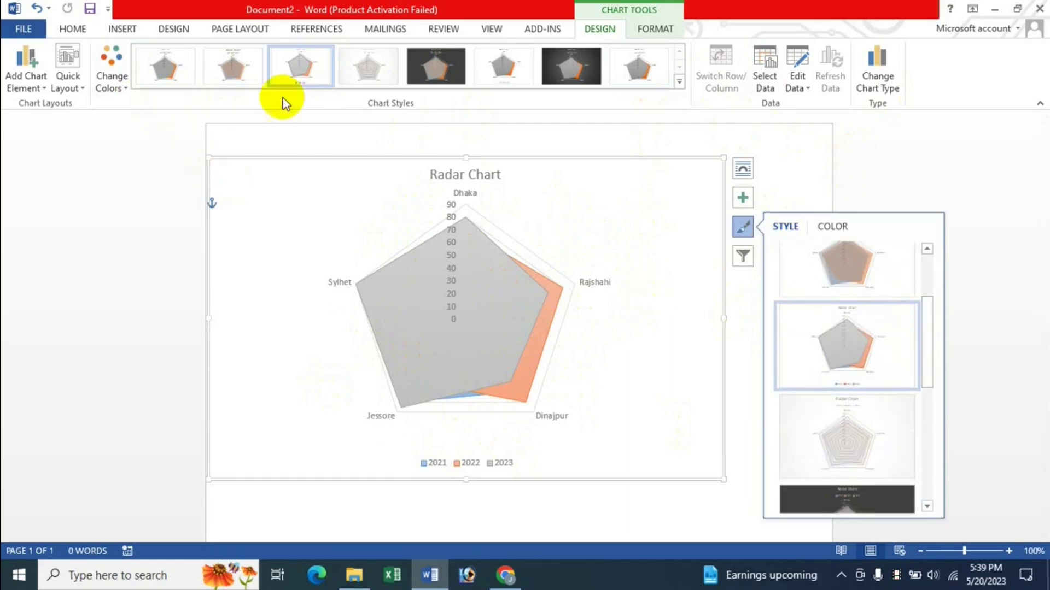
{"action": "left_click", "coordinate": [835, 226]}
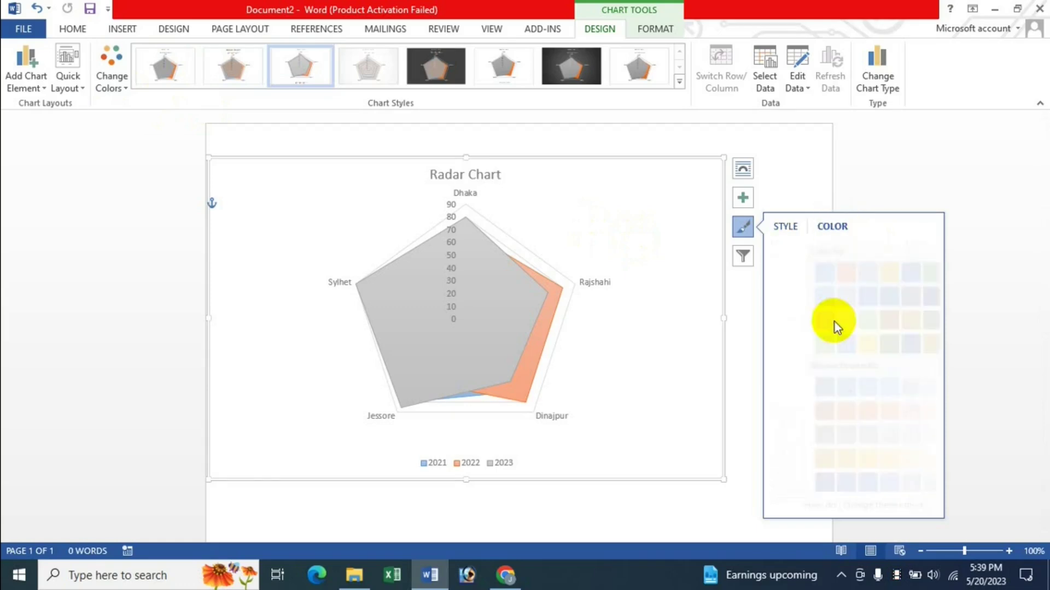
{"action": "left_click", "coordinate": [743, 260]}
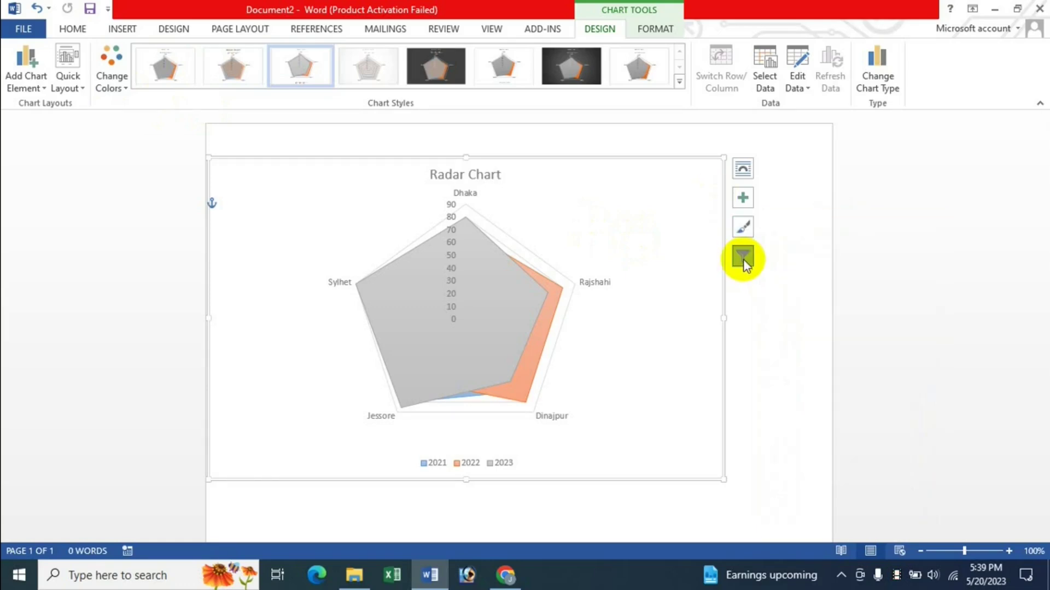
{"action": "left_click", "coordinate": [743, 258]}
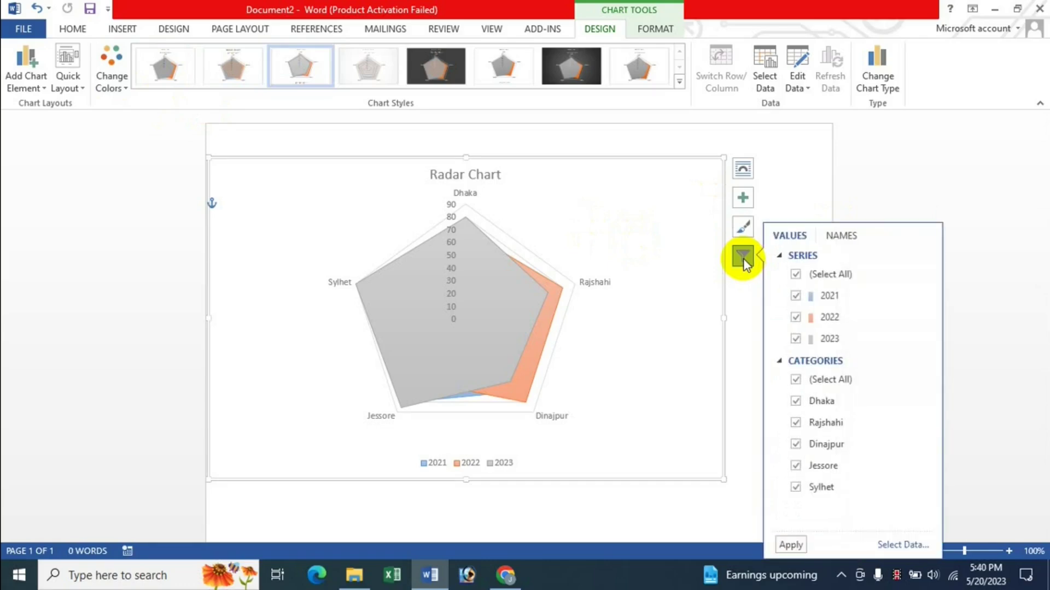
{"action": "left_click", "coordinate": [795, 296]}
{"action": "left_click", "coordinate": [795, 339]}
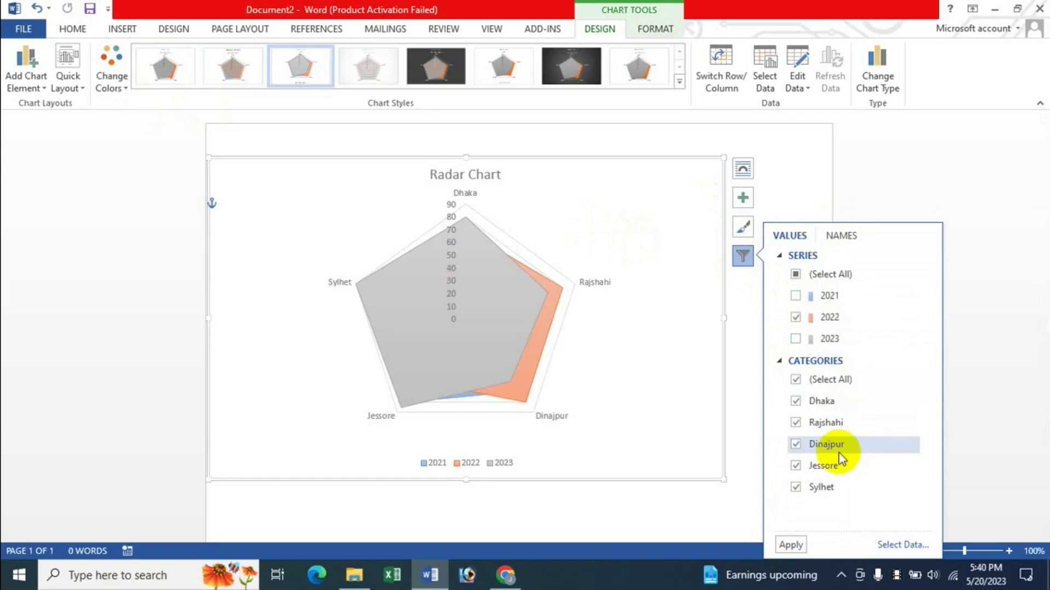
{"action": "left_click", "coordinate": [796, 429]}
{"action": "left_click", "coordinate": [796, 447]}
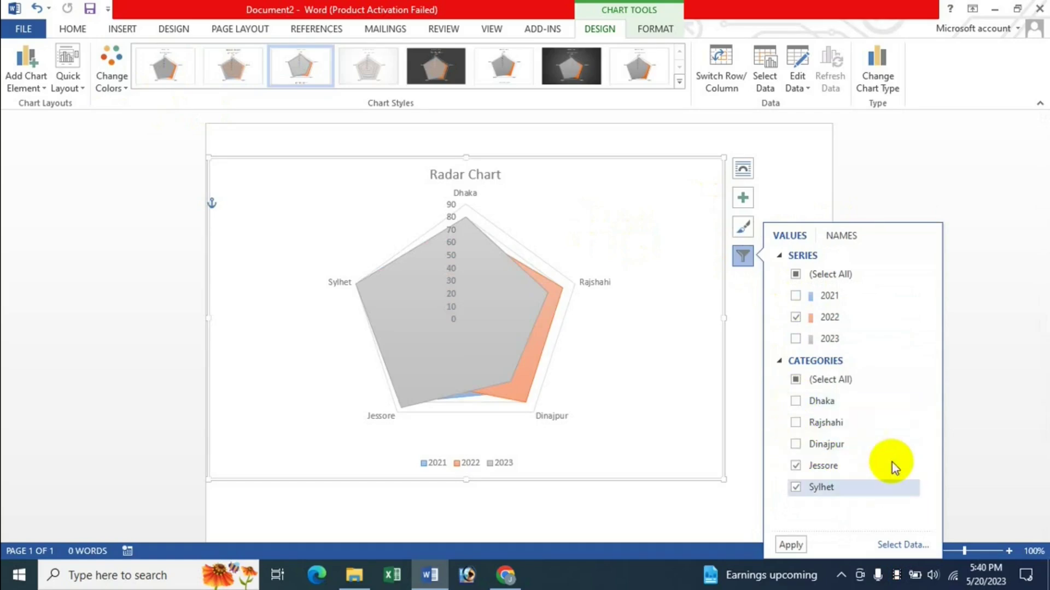
{"action": "left_click", "coordinate": [790, 545]}
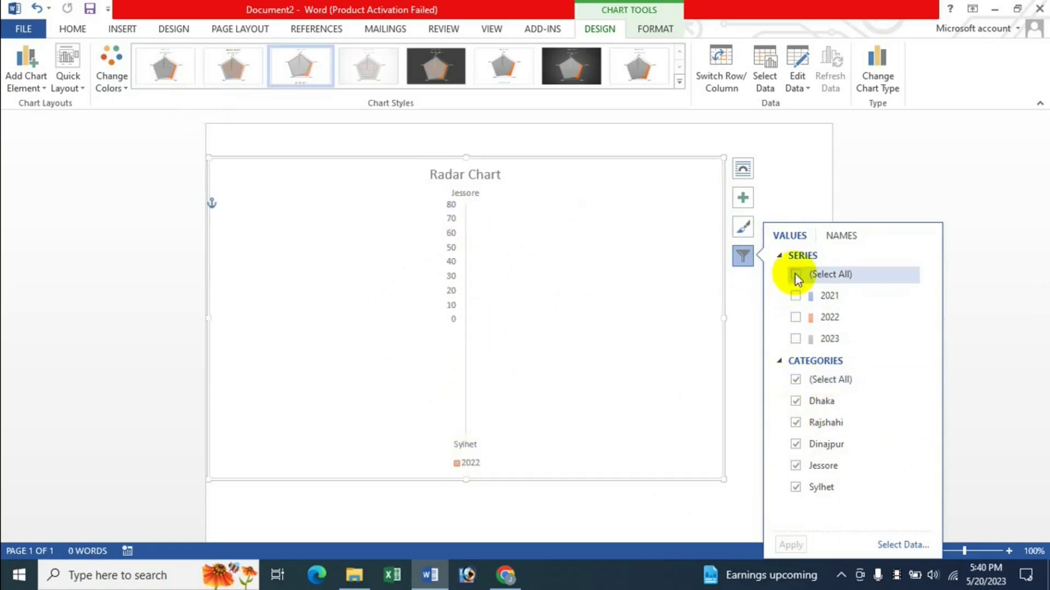
{"action": "left_click", "coordinate": [803, 545]}
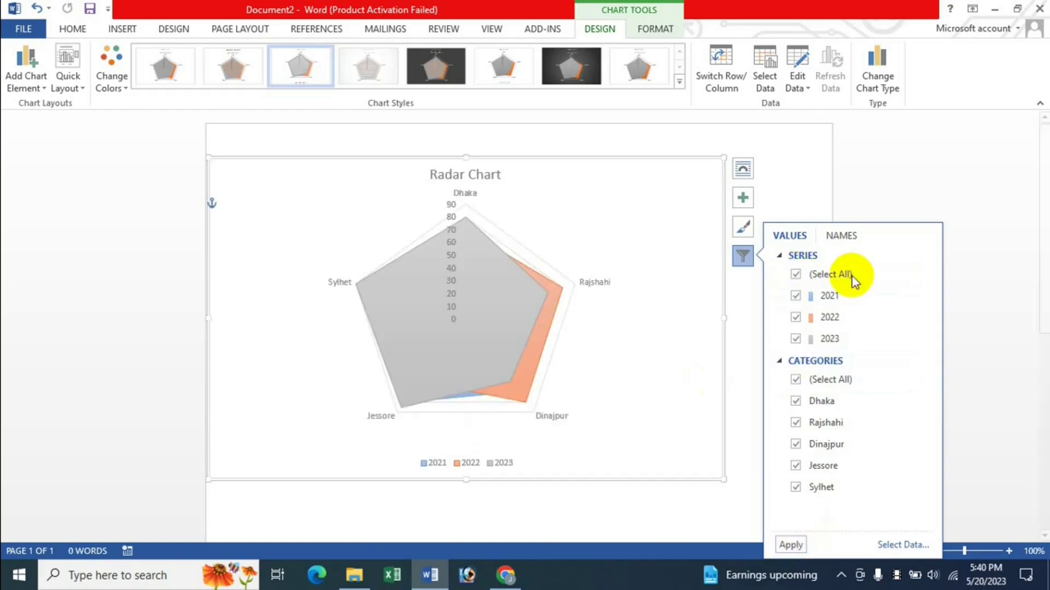
{"action": "left_click", "coordinate": [857, 240]}
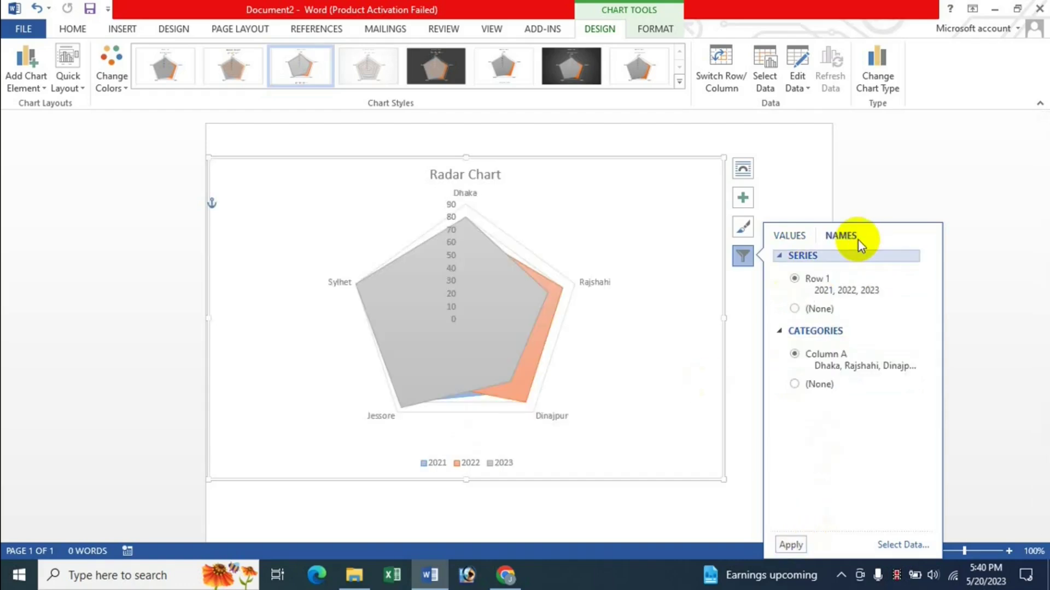
{"action": "left_click", "coordinate": [742, 172]}
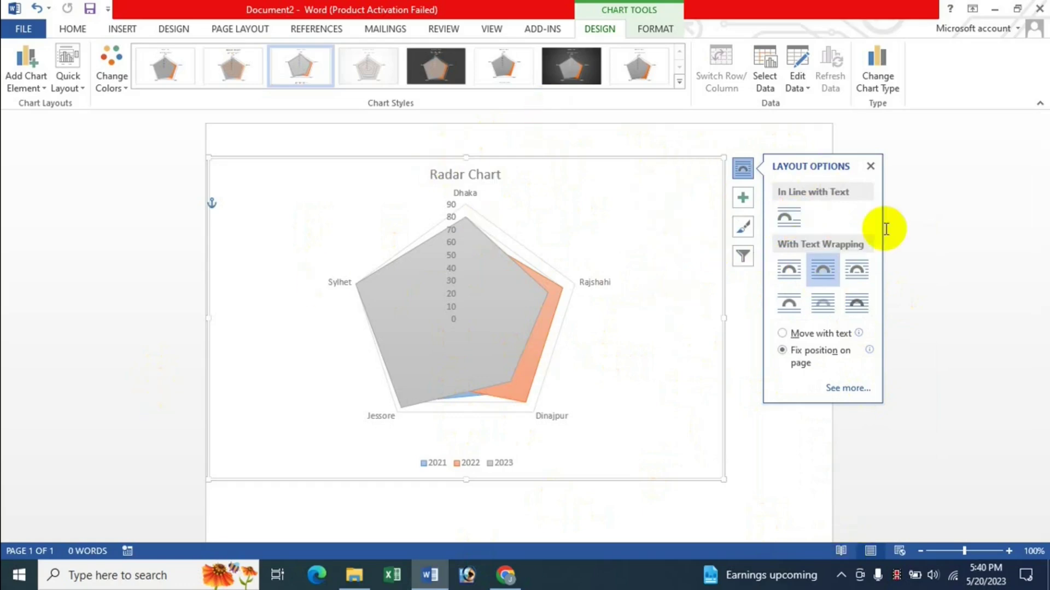
{"action": "left_click", "coordinate": [870, 168]}
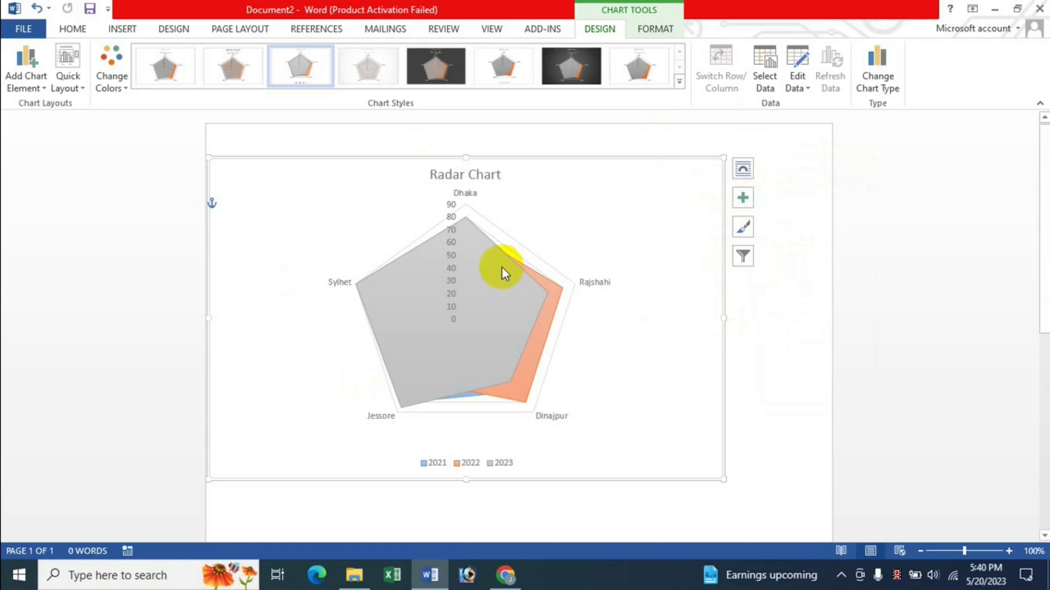
Give the city category labels a gold preset gradient fill instead of an orange pattern
{"action": "left_click", "coordinate": [662, 28]}
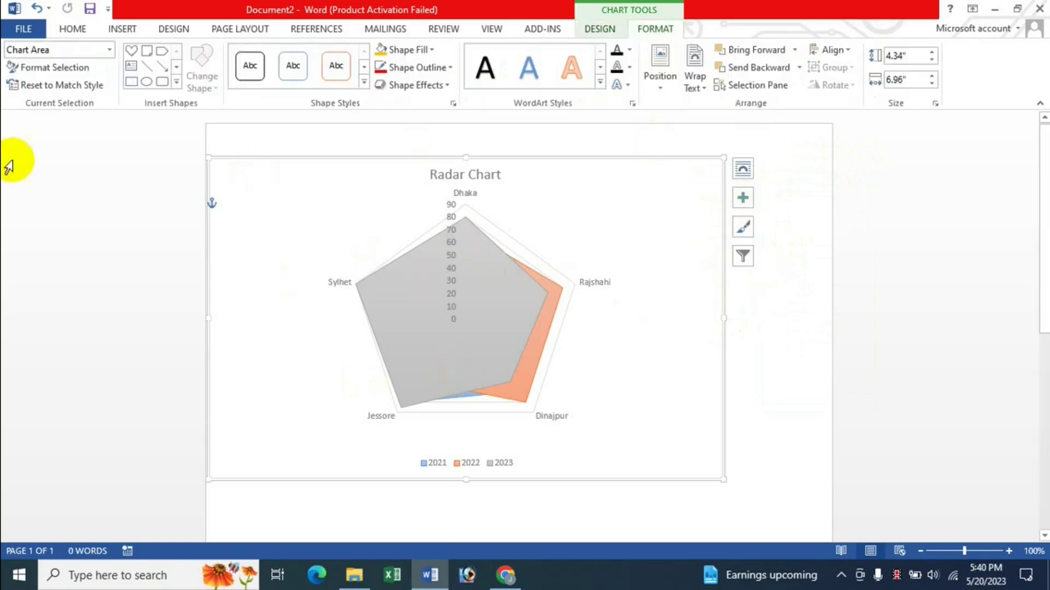
{"action": "left_click", "coordinate": [340, 282]}
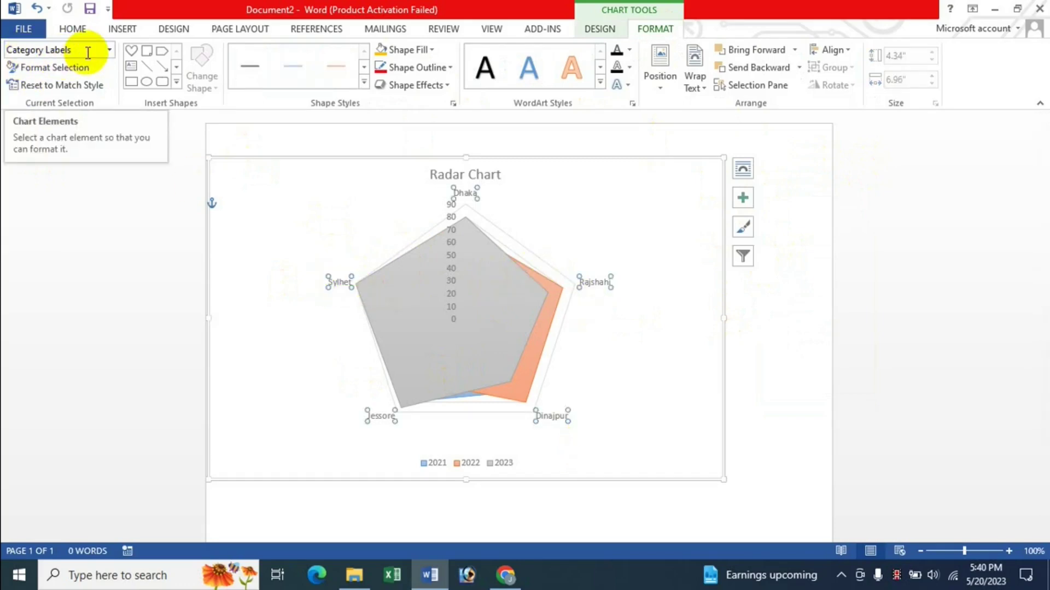
{"action": "left_click", "coordinate": [73, 68]}
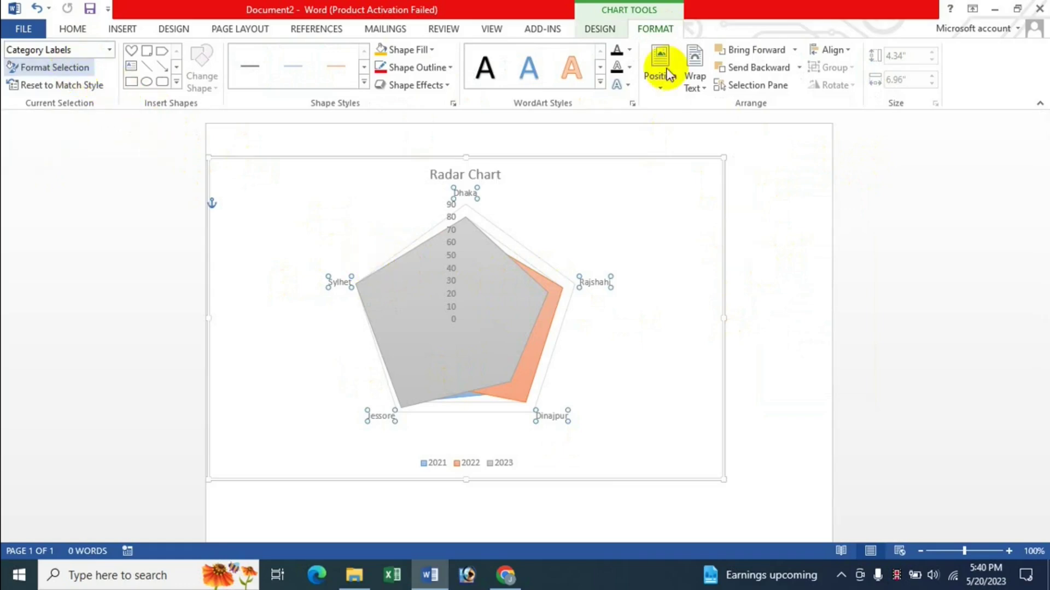
{"action": "left_click", "coordinate": [856, 180]}
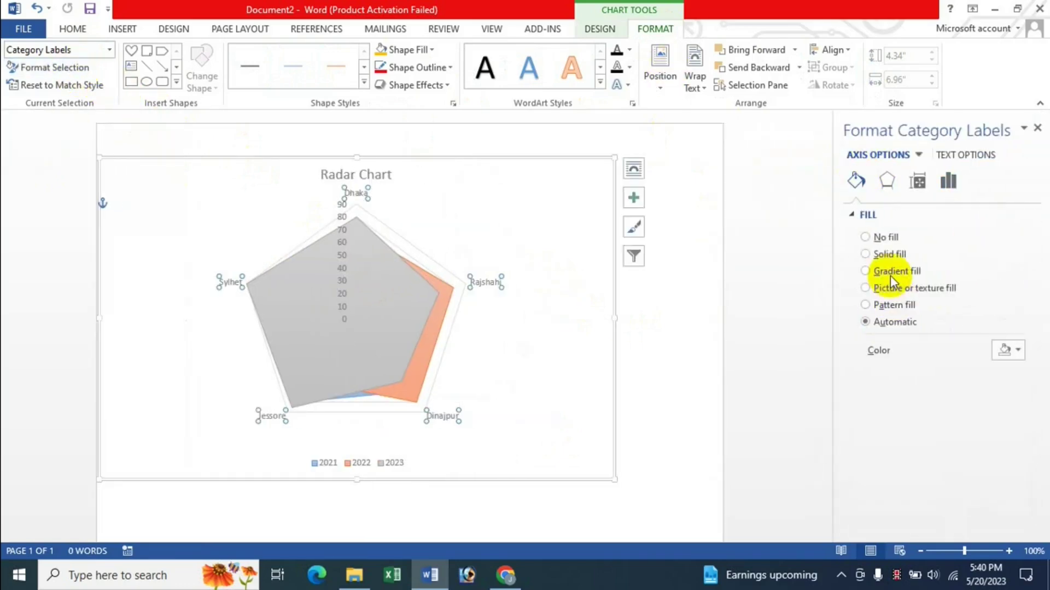
{"action": "left_click", "coordinate": [889, 277]}
{"action": "left_click", "coordinate": [884, 307]}
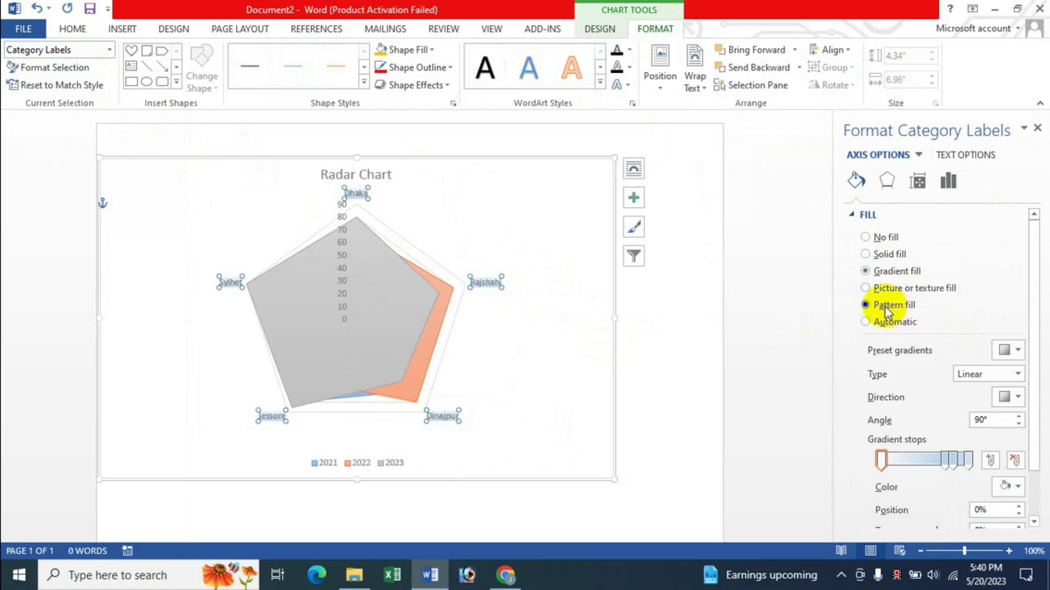
{"action": "left_click", "coordinate": [932, 388]}
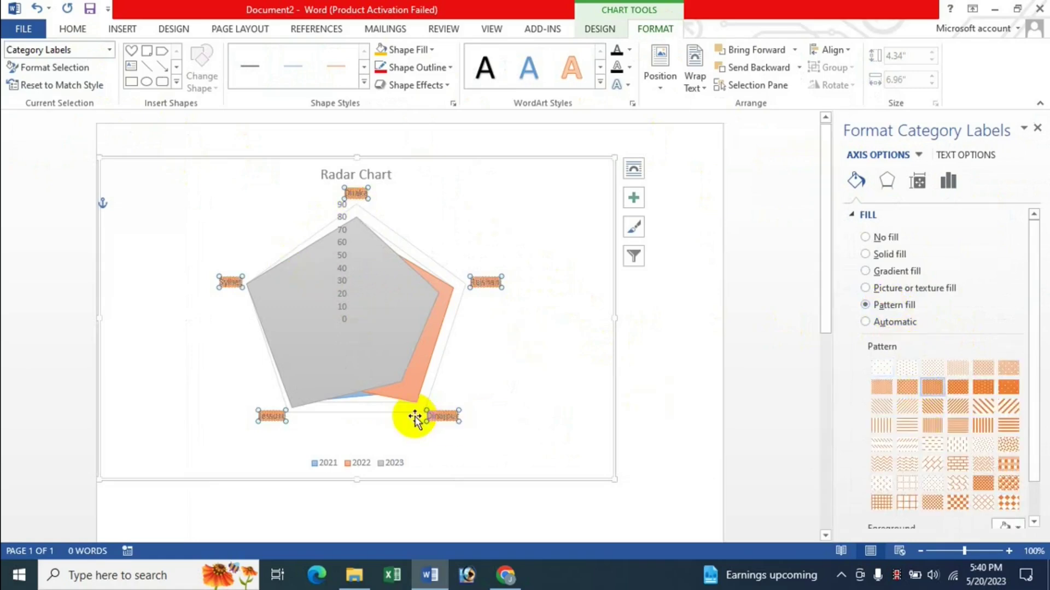
{"action": "left_click", "coordinate": [885, 273]}
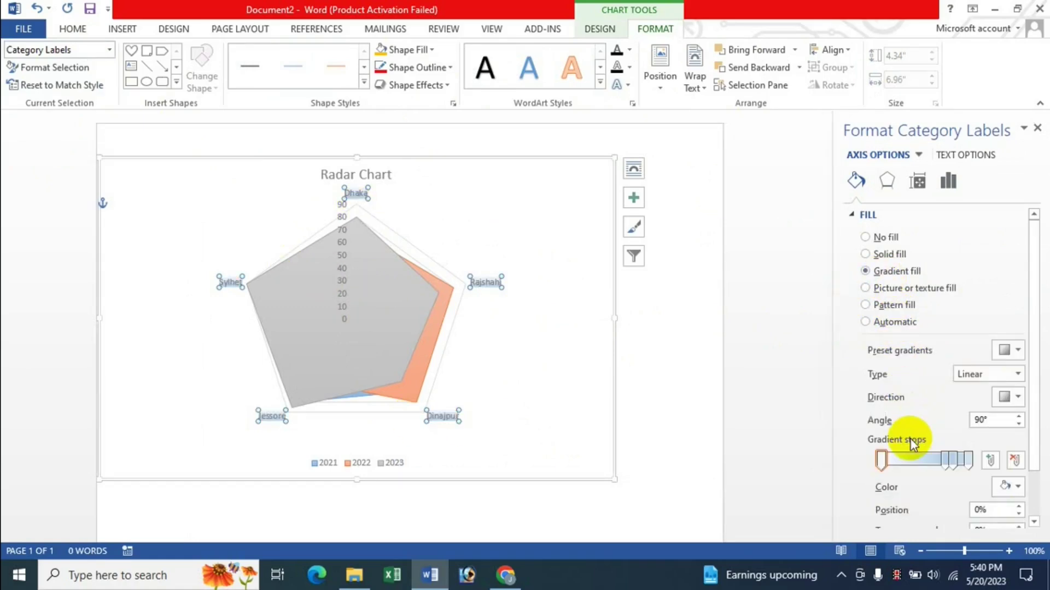
{"action": "left_click", "coordinate": [1004, 356]}
{"action": "left_click", "coordinate": [969, 439]}
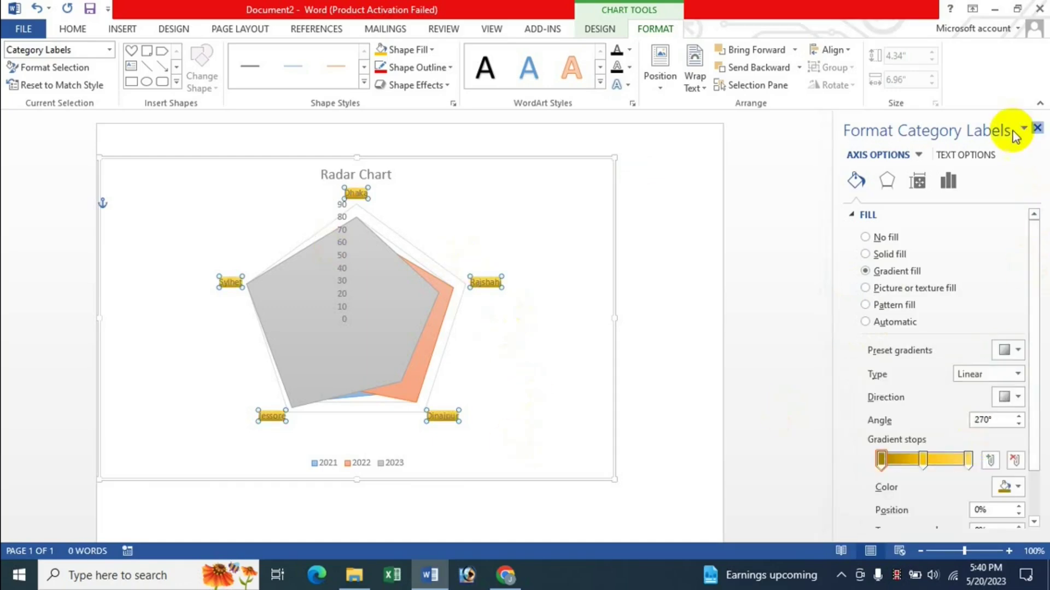
{"action": "left_click", "coordinate": [1037, 127]}
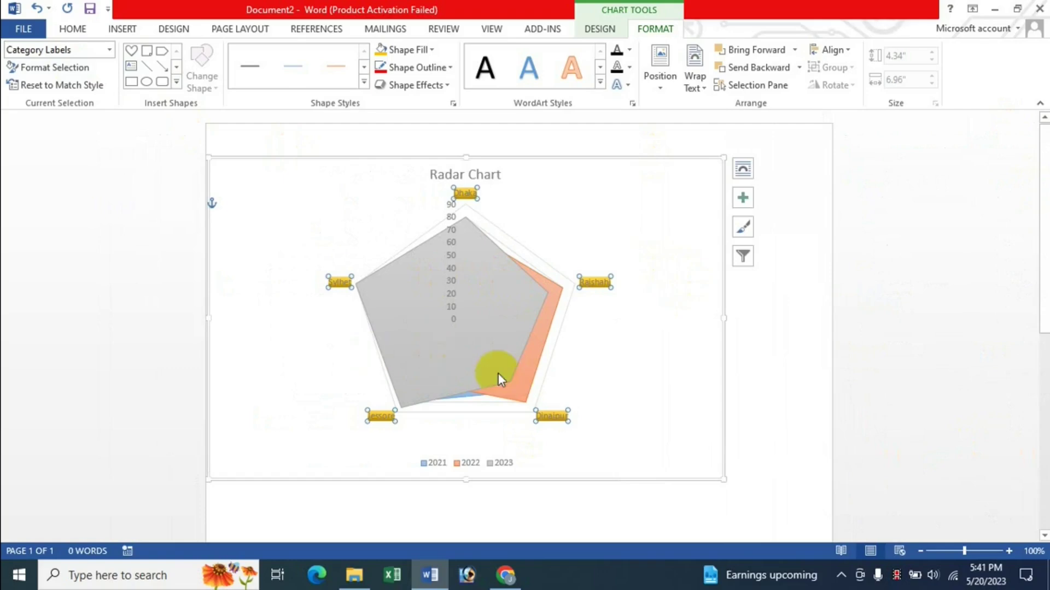
Select the 2021 data series from the chart elements list for formatting
{"action": "left_click", "coordinate": [483, 314]}
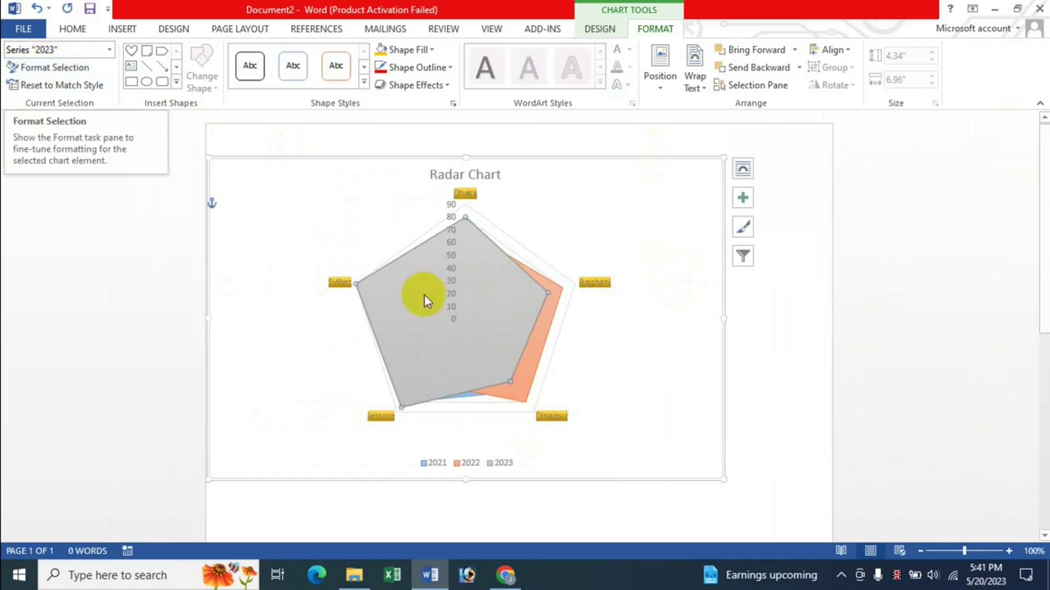
{"action": "left_click", "coordinate": [529, 384]}
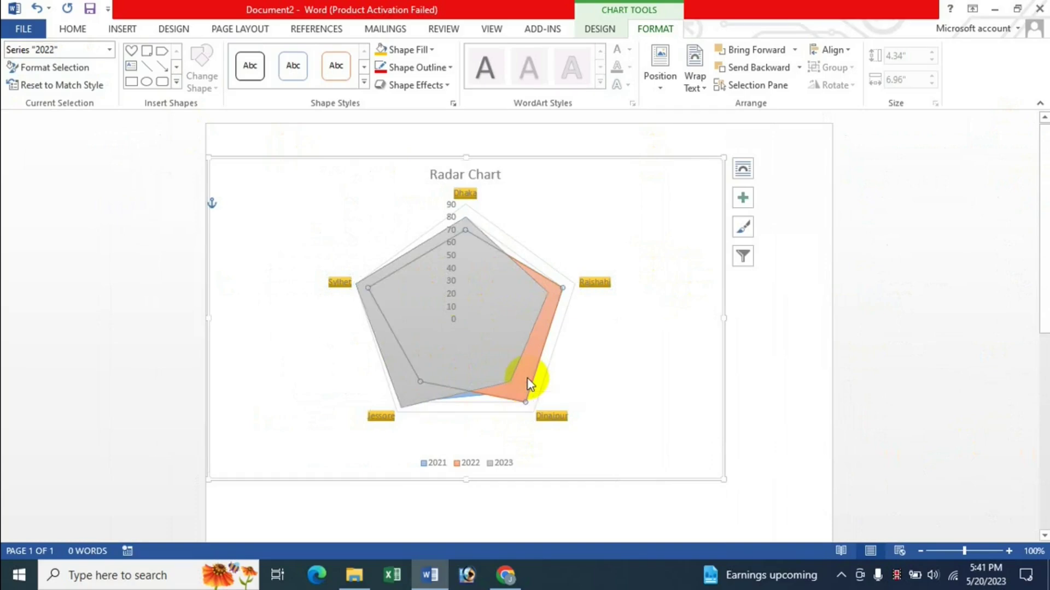
{"action": "left_click", "coordinate": [109, 50]}
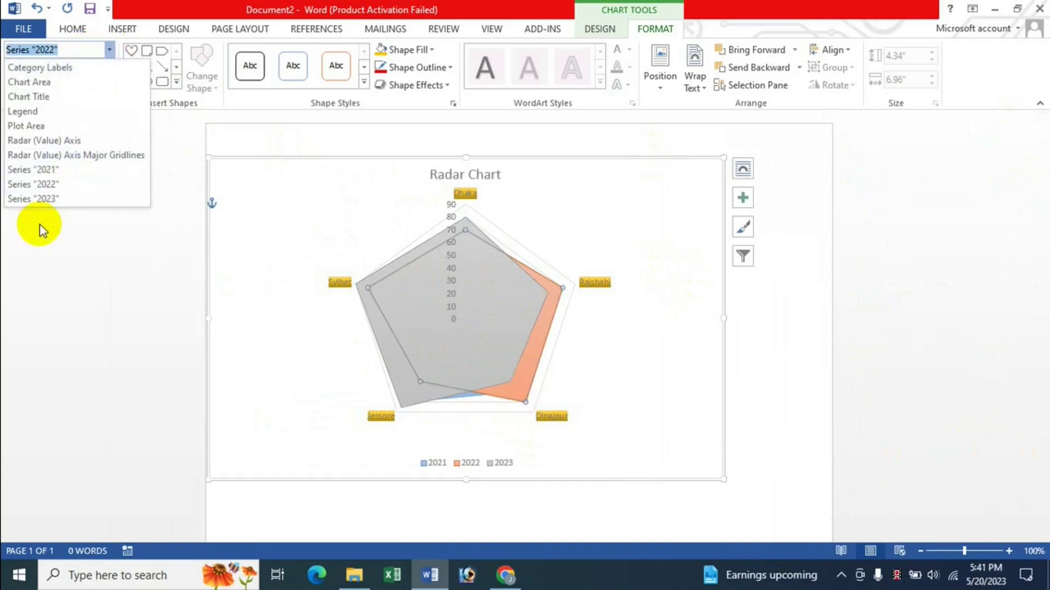
{"action": "left_click", "coordinate": [54, 169]}
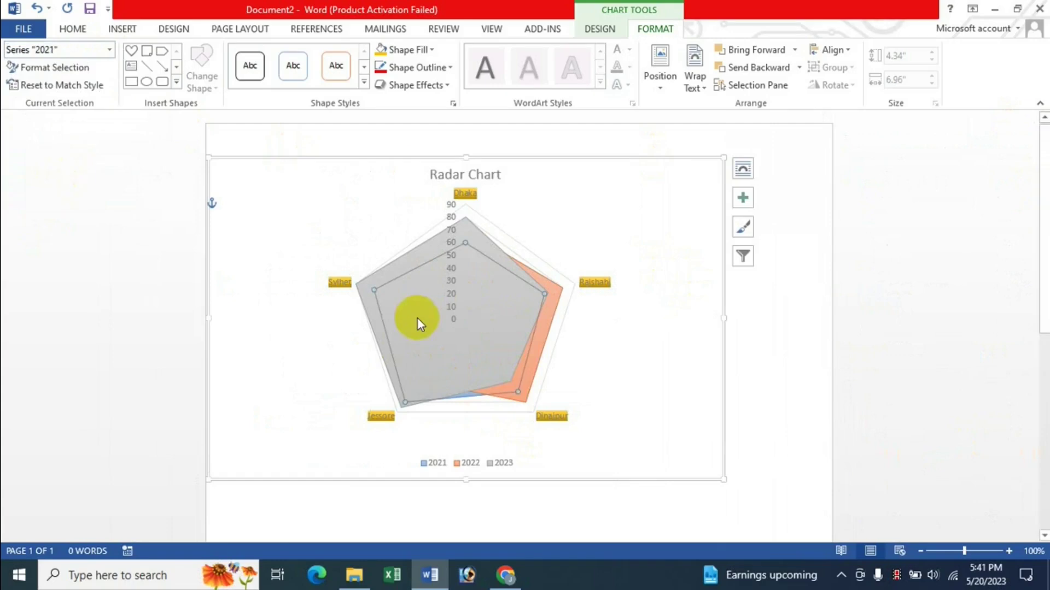
{"action": "left_click", "coordinate": [53, 72]}
Make the 2021 outline a solid dark blue line, 2.5 pt wide, at 43% transparency
{"action": "left_click", "coordinate": [857, 181]}
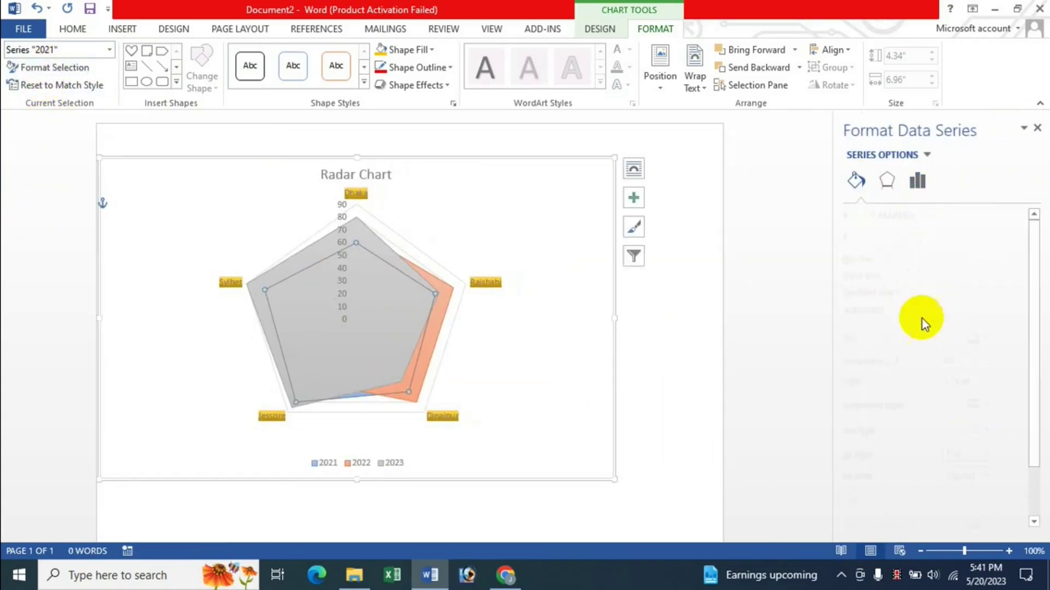
{"action": "left_click", "coordinate": [865, 292]}
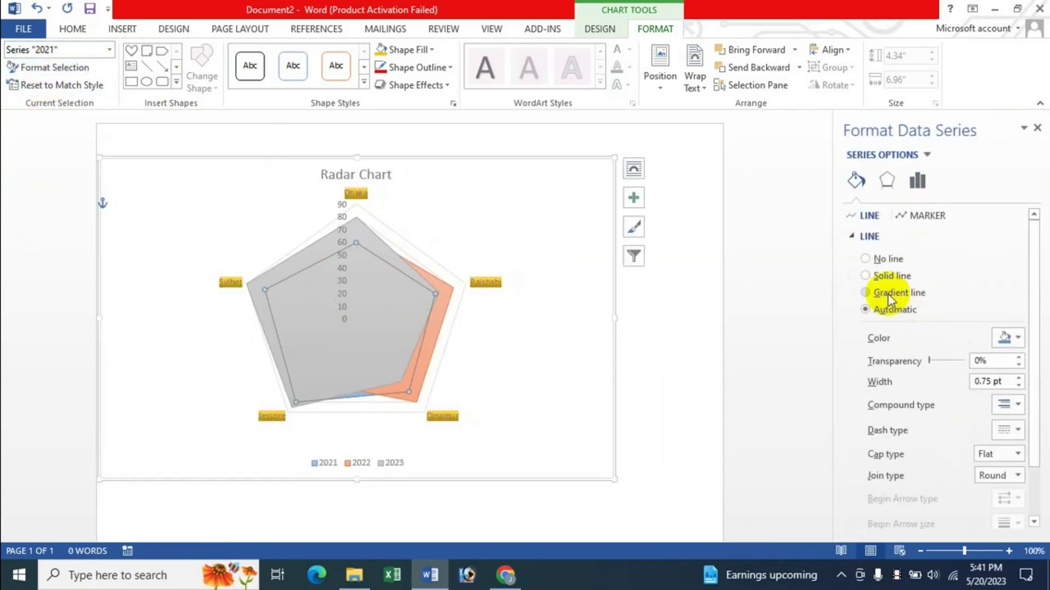
{"action": "left_click", "coordinate": [865, 276]}
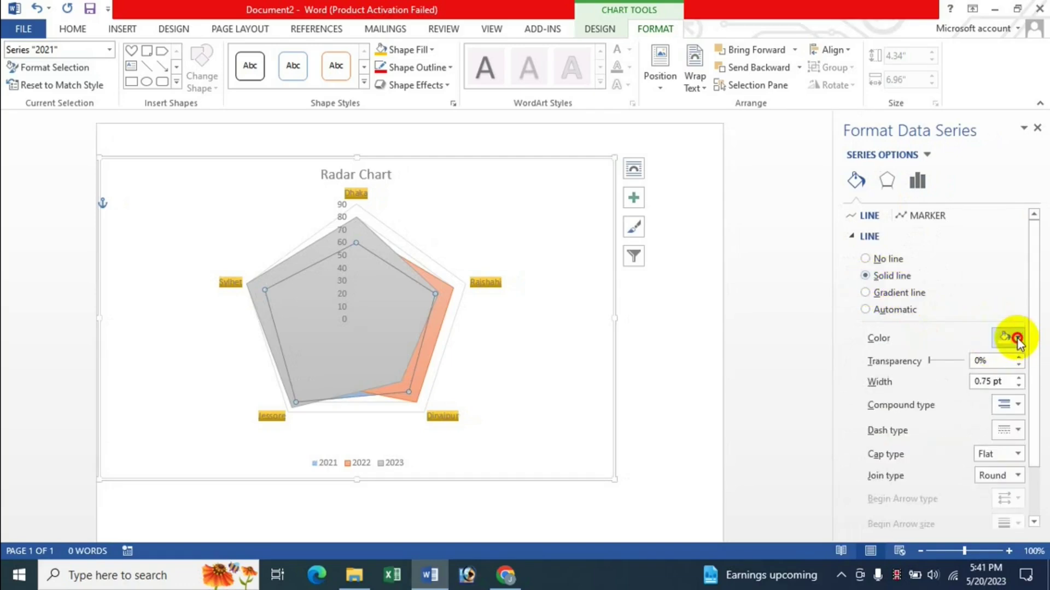
{"action": "left_click", "coordinate": [1016, 337]}
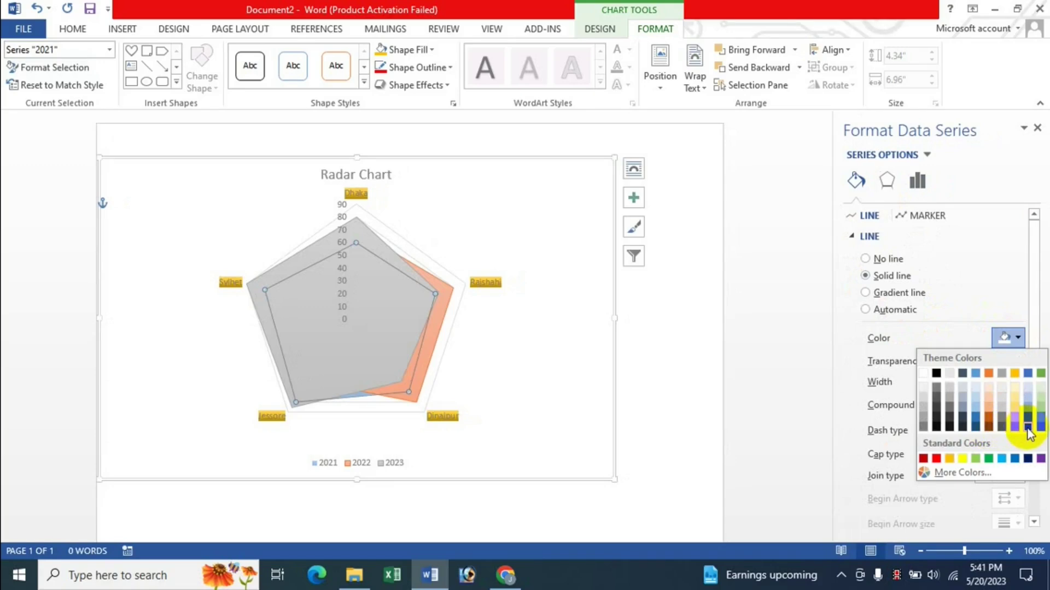
{"action": "left_click", "coordinate": [1028, 429]}
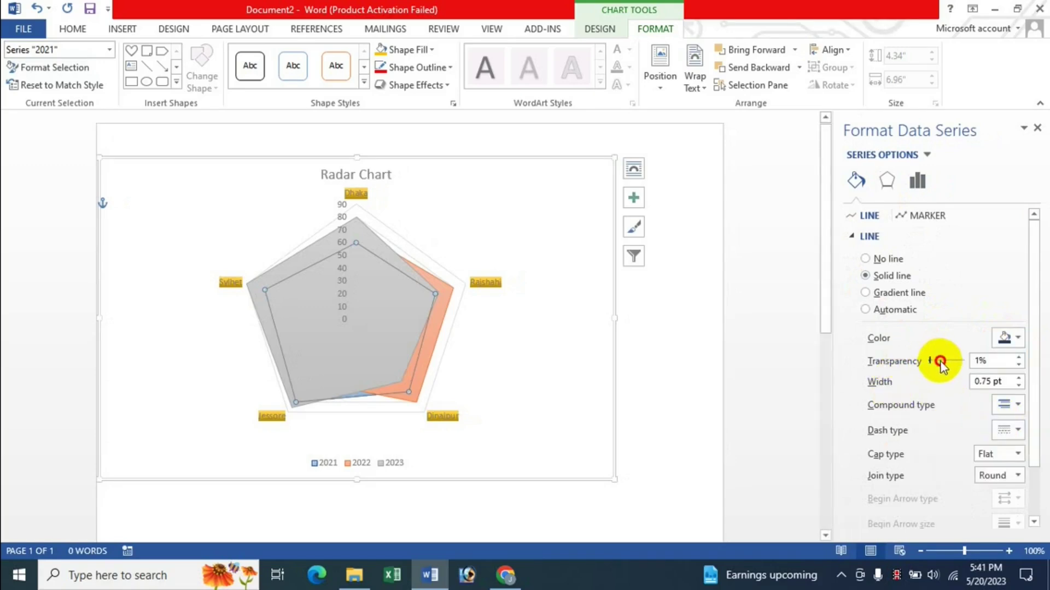
{"action": "left_click_drag", "start_coordinate": [946, 363], "coordinate": [948, 362]}
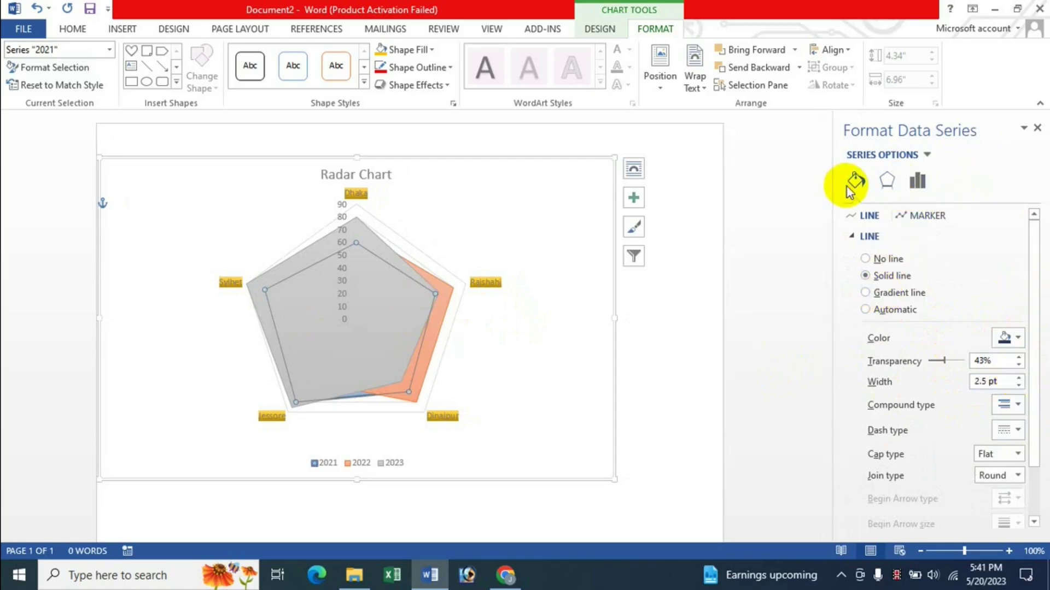
{"action": "left_click", "coordinate": [917, 180]}
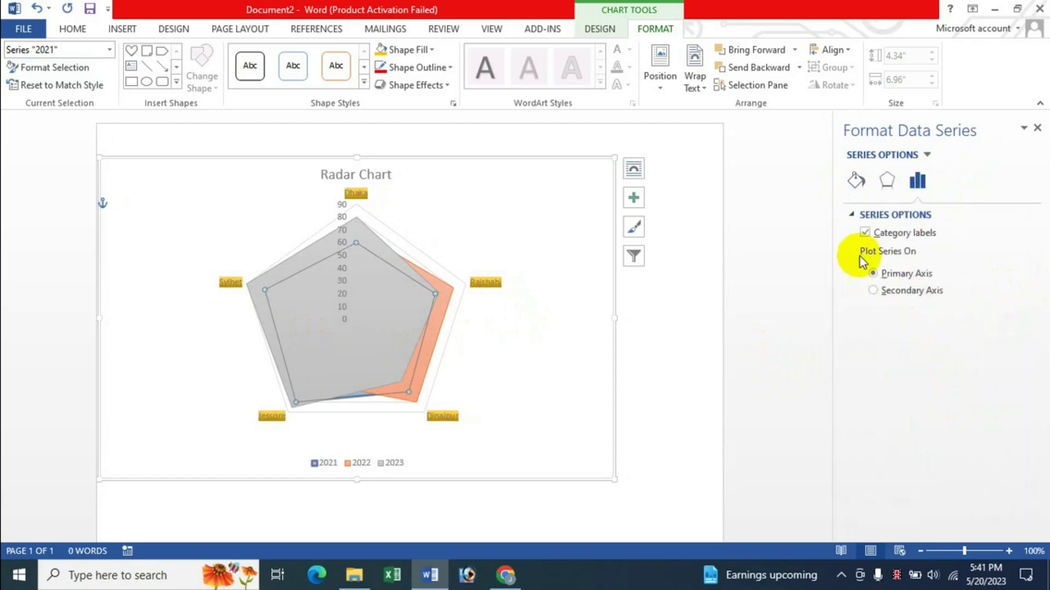
{"action": "left_click", "coordinate": [1037, 127]}
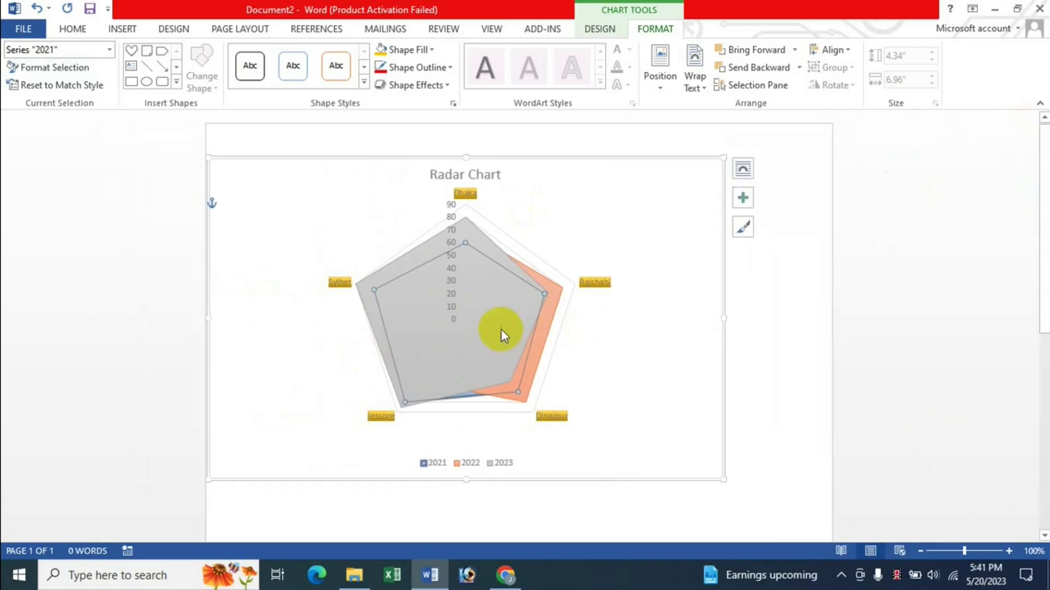
{"action": "left_click", "coordinate": [110, 50]}
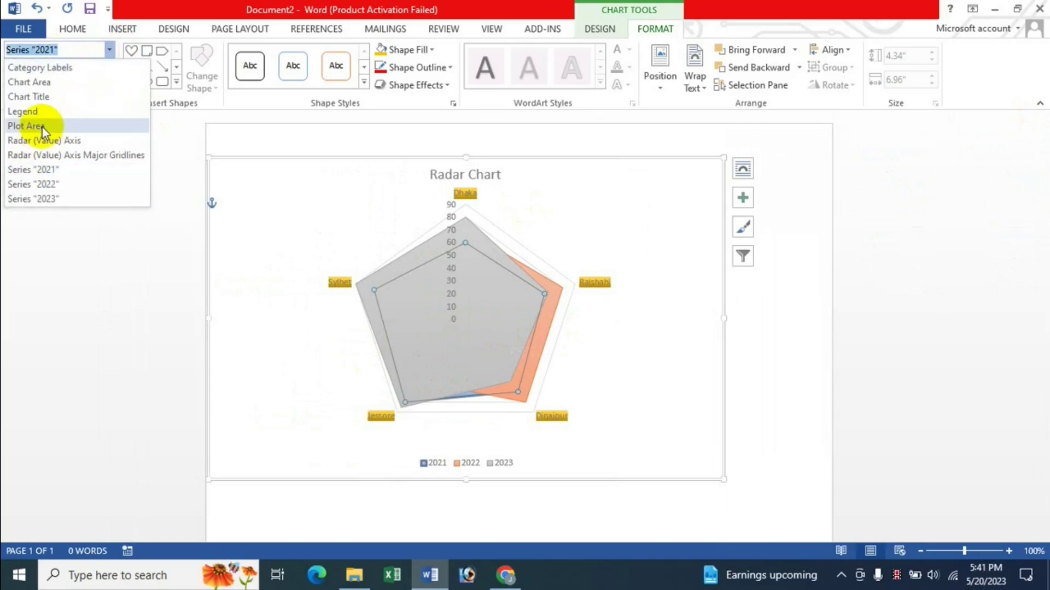
{"action": "left_click", "coordinate": [26, 126]}
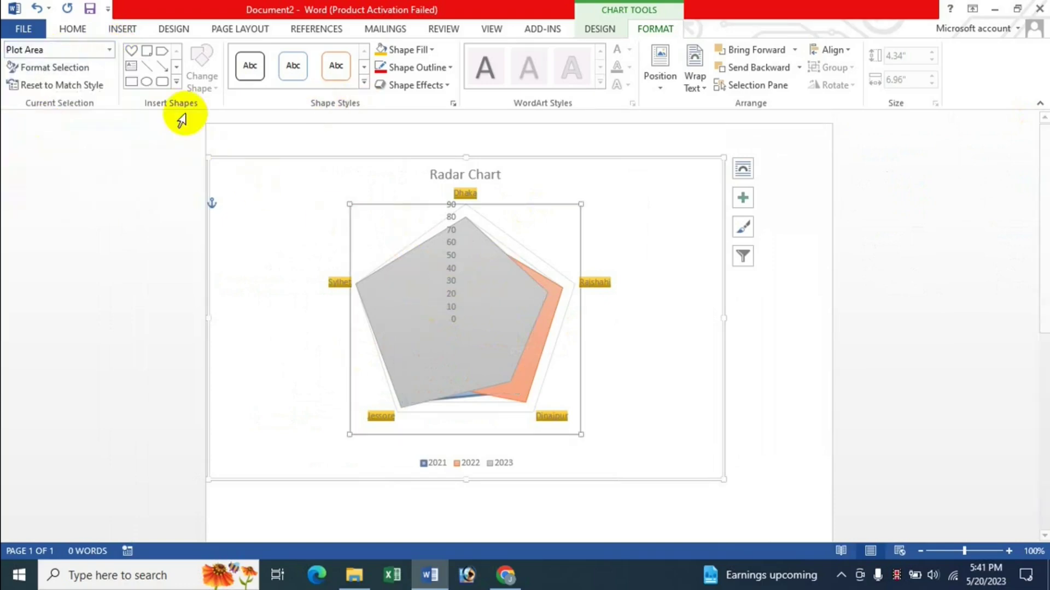
{"action": "left_click", "coordinate": [54, 67]}
{"action": "left_click", "coordinate": [877, 305]}
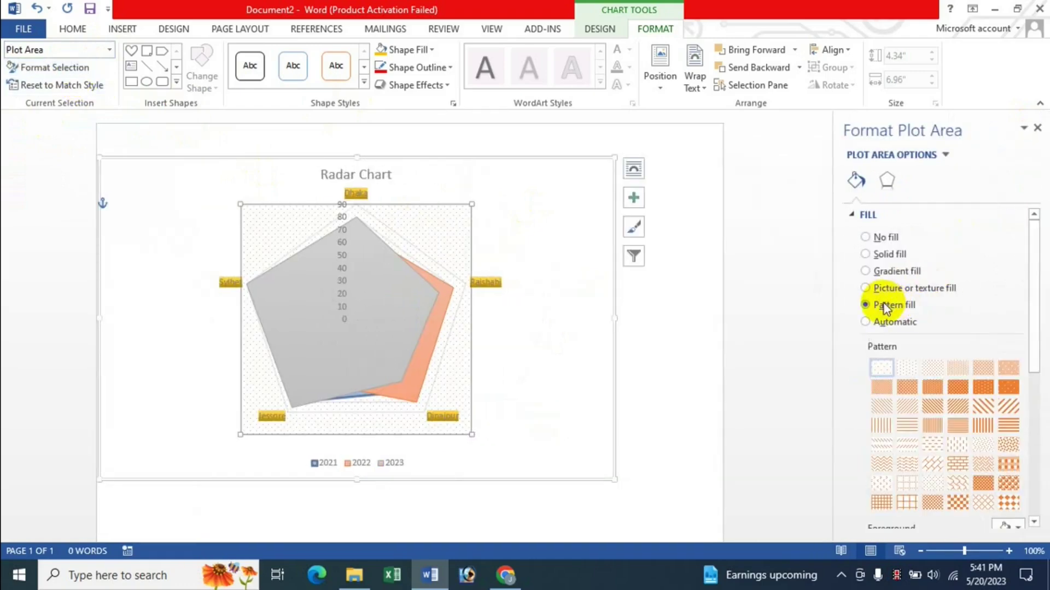
{"action": "left_click", "coordinate": [931, 389]}
{"action": "left_click", "coordinate": [885, 271]}
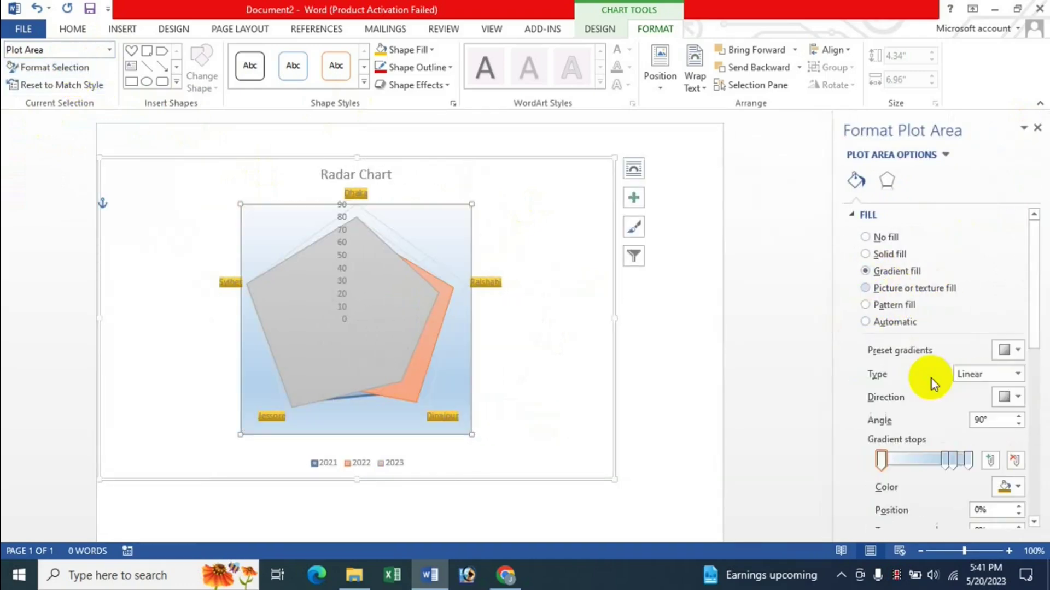
{"action": "left_click", "coordinate": [1037, 130]}
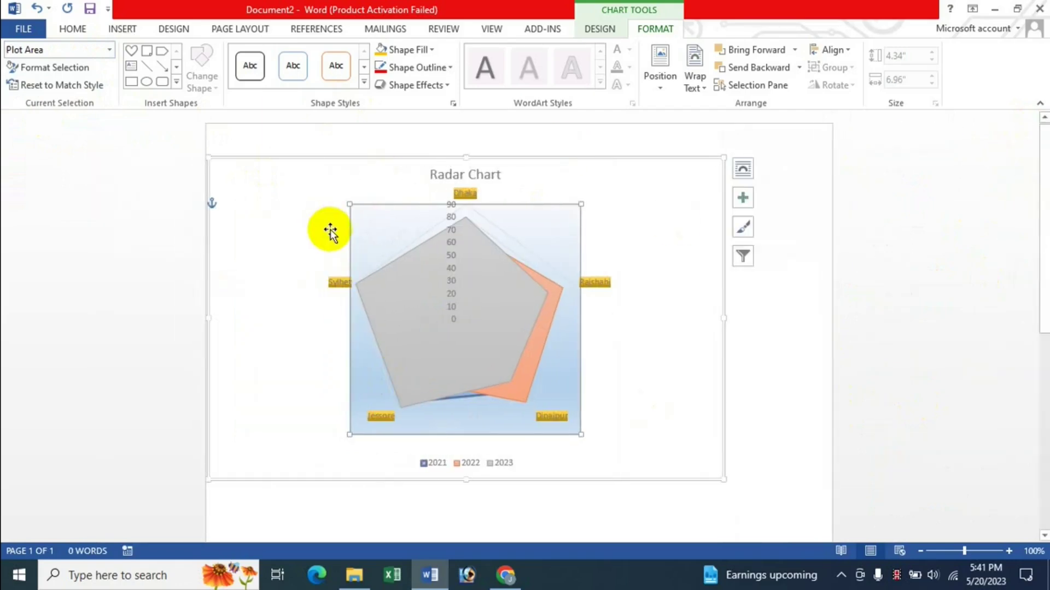
{"action": "left_click", "coordinate": [71, 86]}
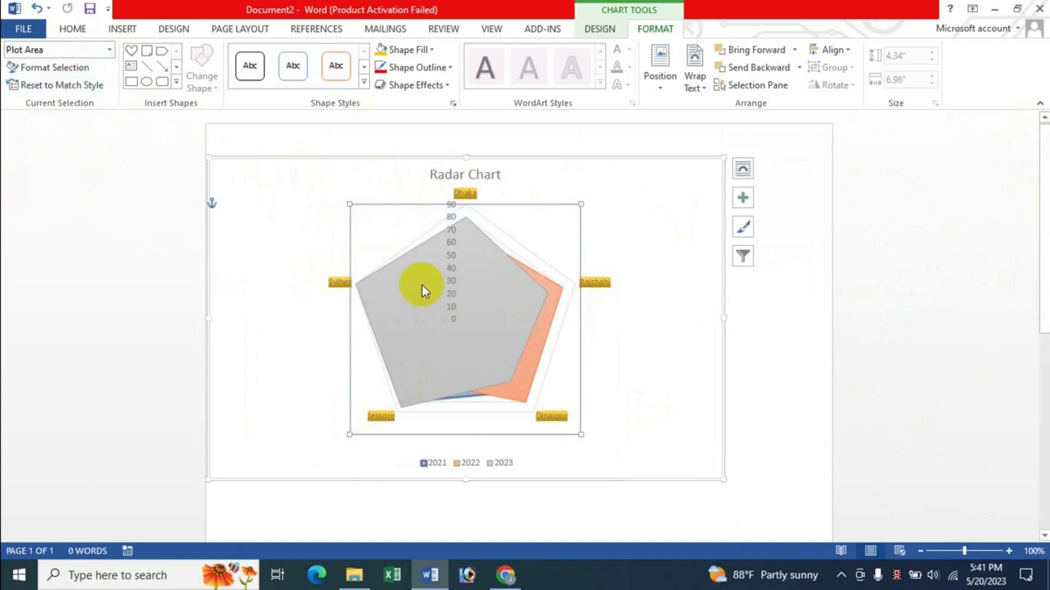
{"action": "left_click", "coordinate": [601, 170]}
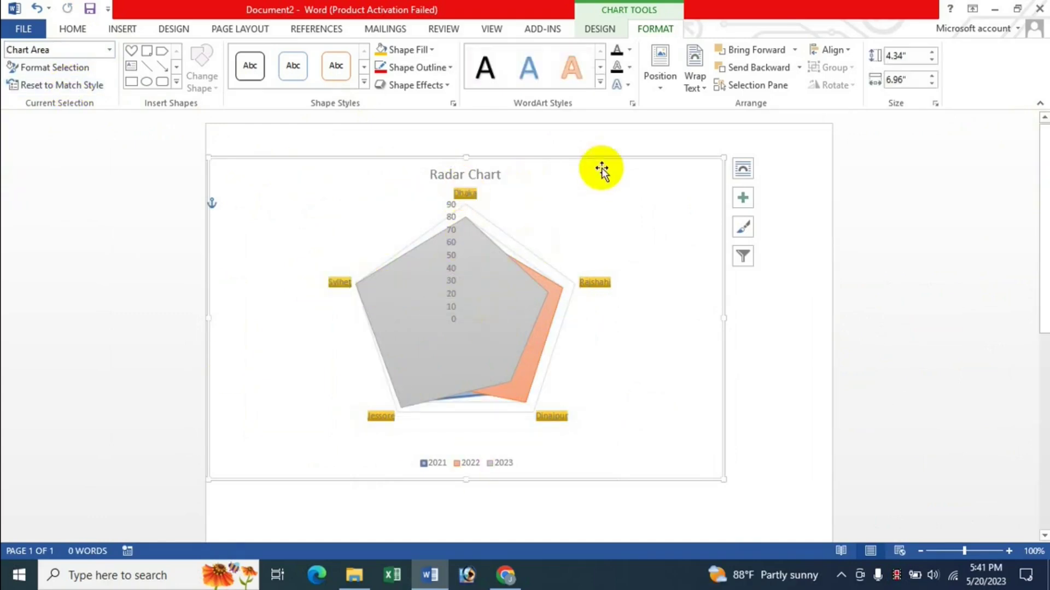
{"action": "left_click", "coordinate": [524, 225]}
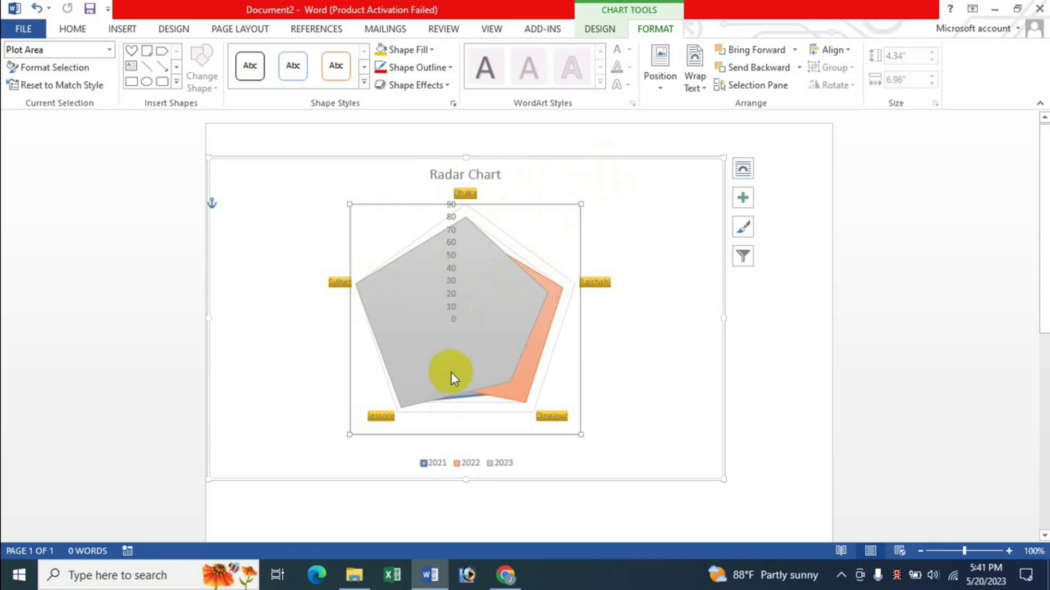
{"action": "left_click", "coordinate": [364, 82]}
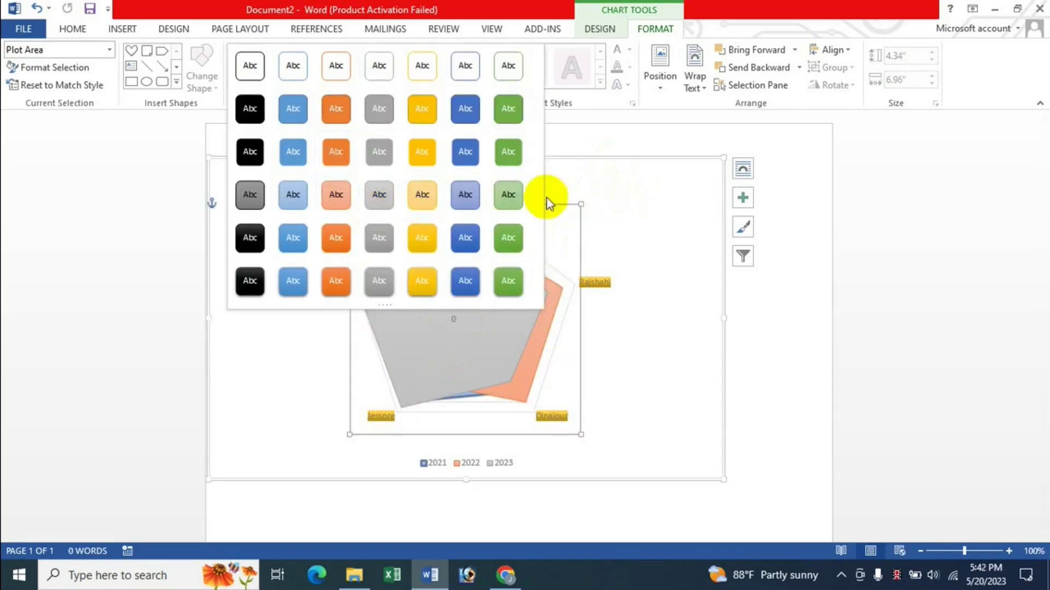
{"action": "key", "text": "Escape"}
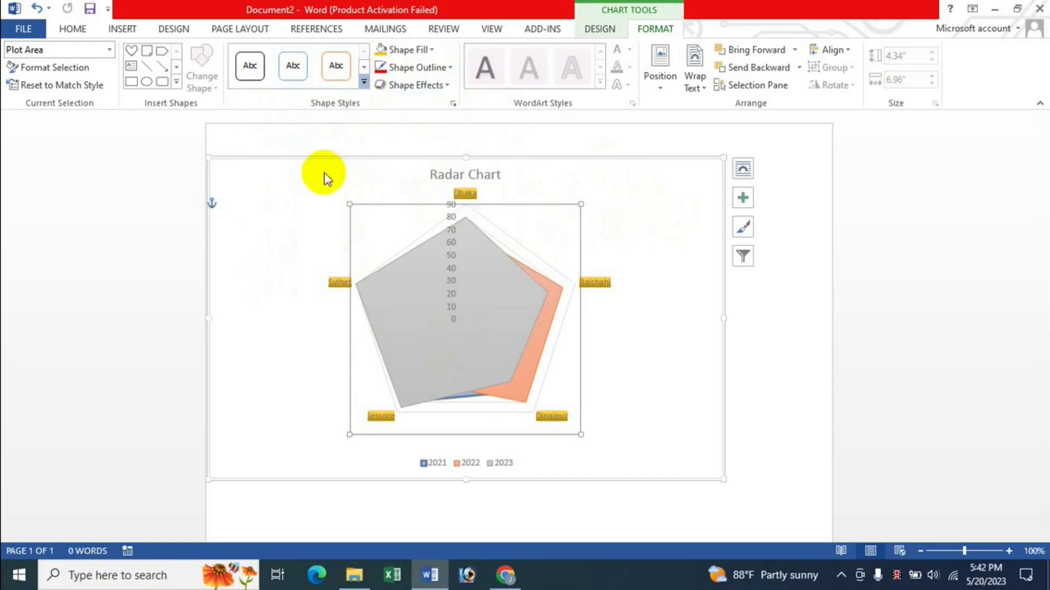
{"action": "left_click", "coordinate": [363, 82]}
Select the whole chart area and give it a light orange shape style
{"action": "left_click", "coordinate": [621, 186]}
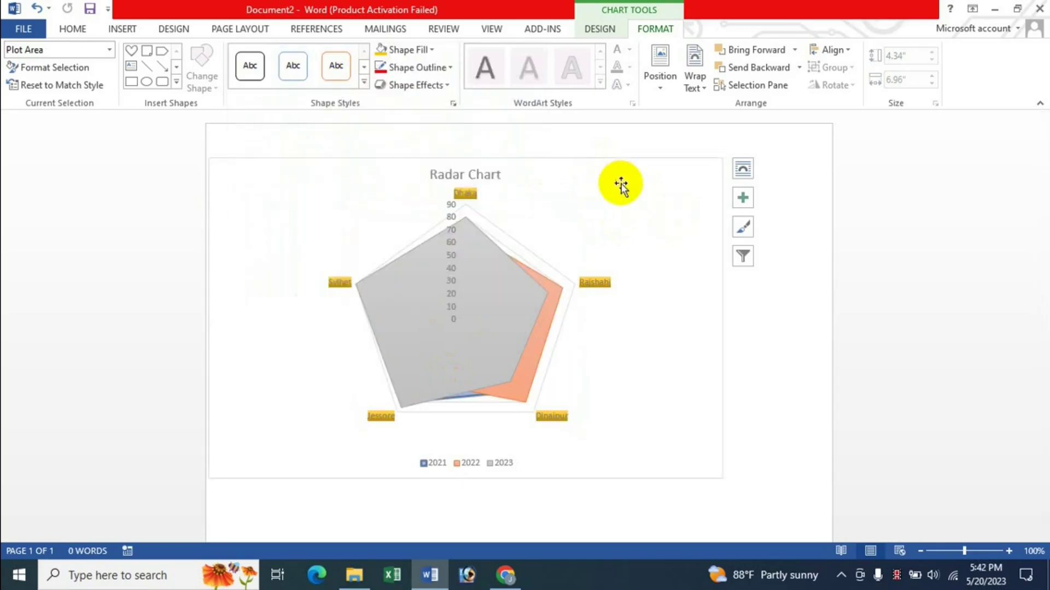
{"action": "left_click", "coordinate": [617, 173]}
{"action": "left_click", "coordinate": [363, 82]}
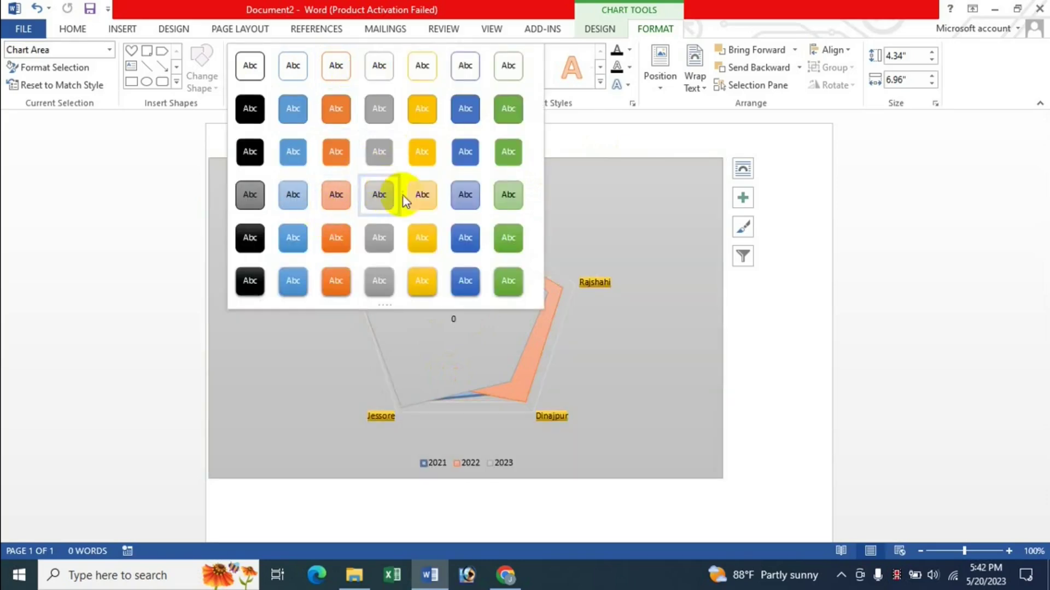
{"action": "left_click", "coordinate": [412, 198]}
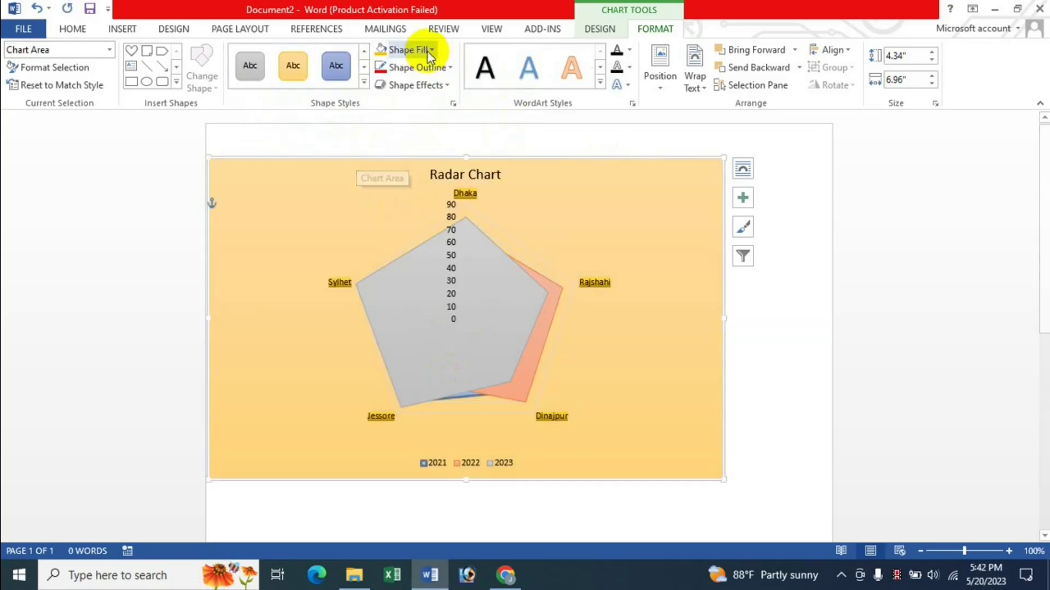
{"action": "left_click", "coordinate": [429, 51]}
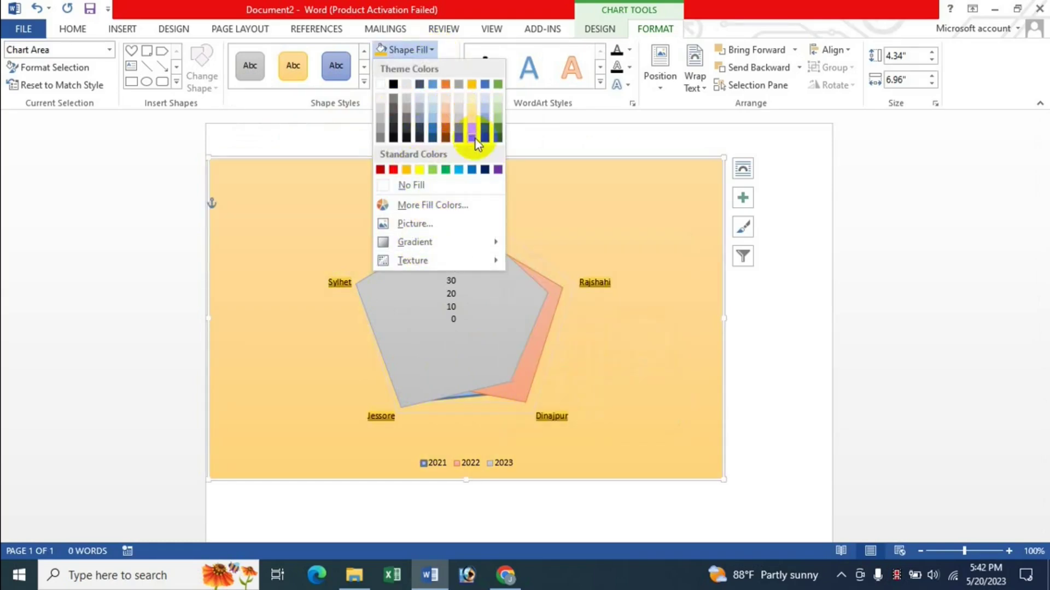
{"action": "mouse_move", "coordinate": [412, 261]}
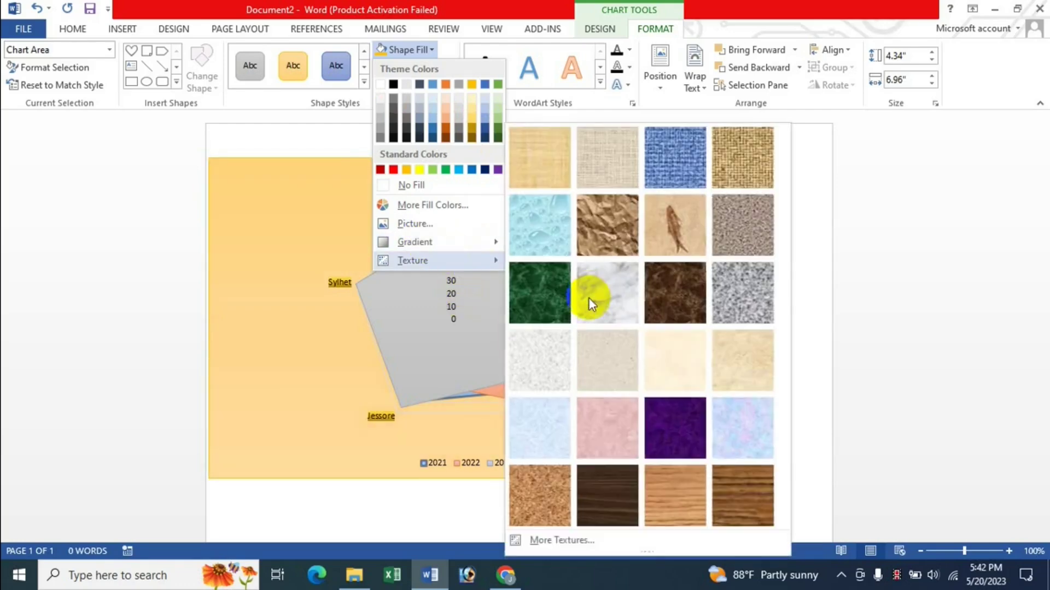
{"action": "left_click", "coordinate": [625, 370]}
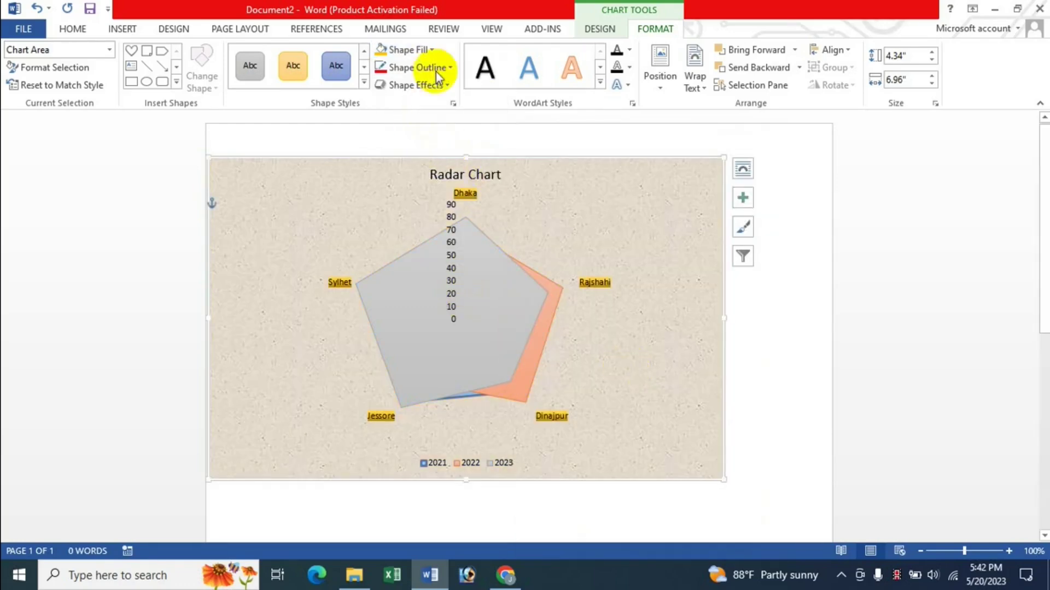
Try the 'Picture boy & girls' photo as the fill, then switch to White Marble texture
{"action": "left_click", "coordinate": [434, 52]}
{"action": "left_click", "coordinate": [421, 225]}
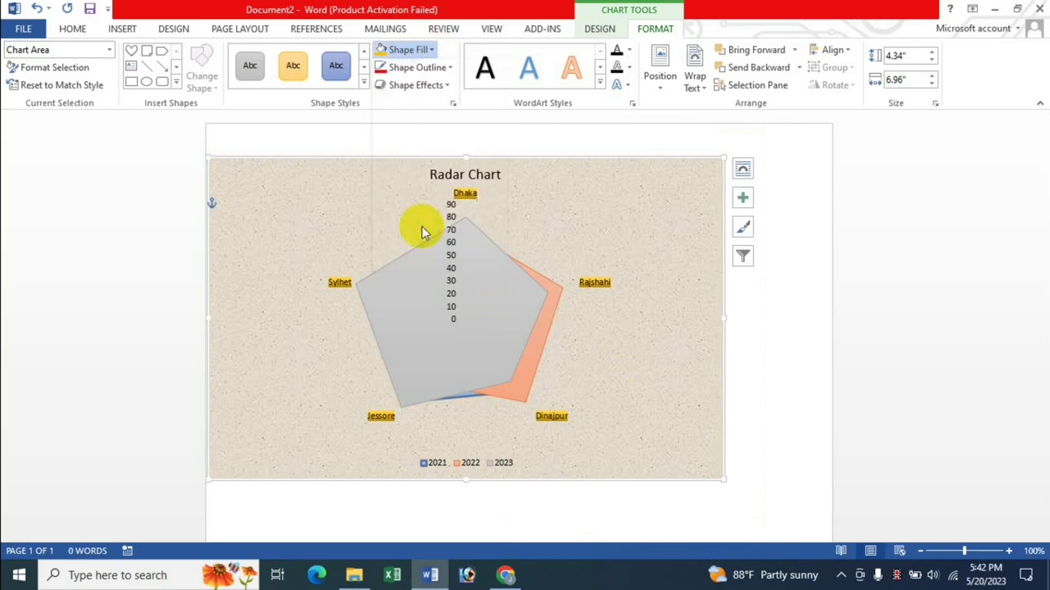
{"action": "left_click", "coordinate": [526, 322]}
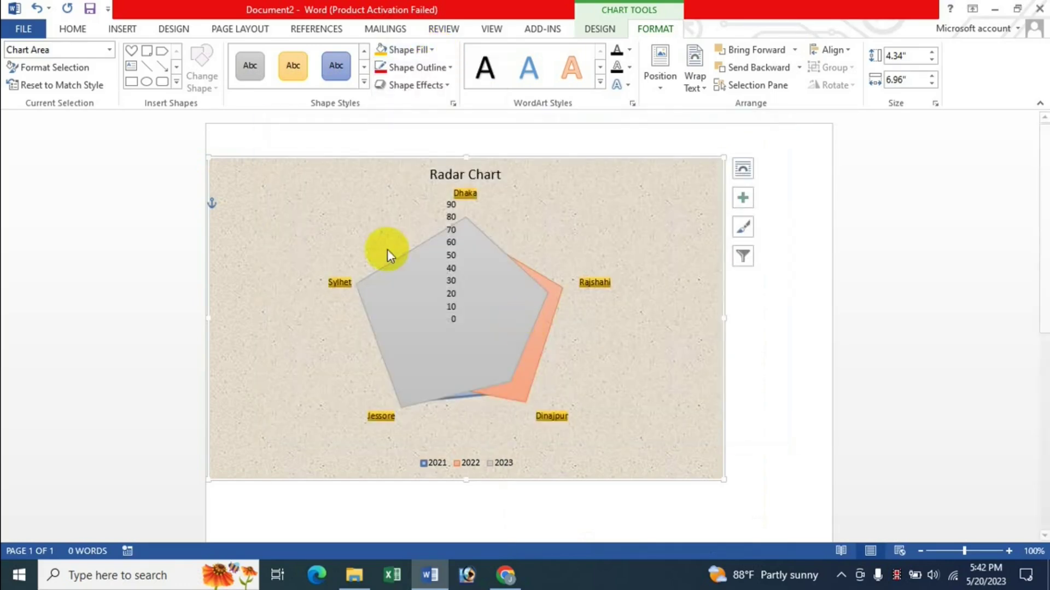
{"action": "left_click", "coordinate": [383, 126]}
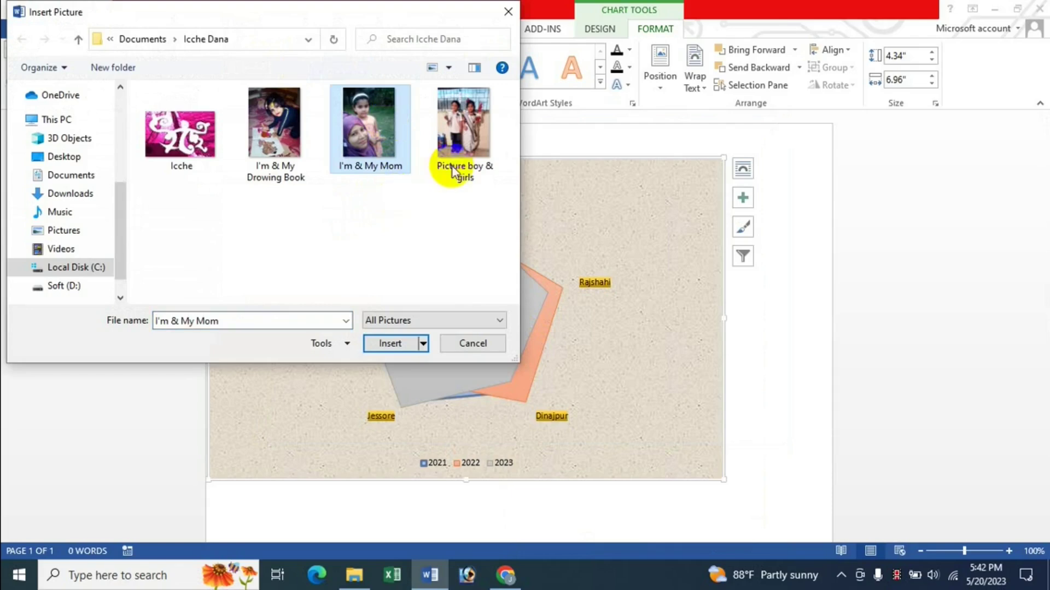
{"action": "left_click", "coordinate": [447, 159]}
{"action": "left_click", "coordinate": [398, 345]}
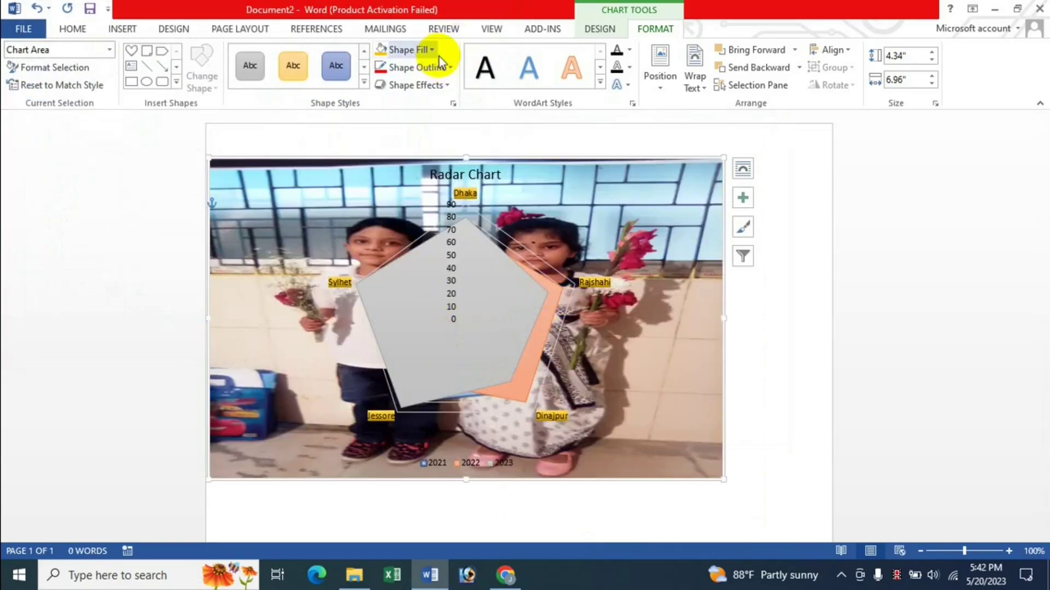
{"action": "left_click", "coordinate": [432, 50]}
{"action": "mouse_move", "coordinate": [413, 260]}
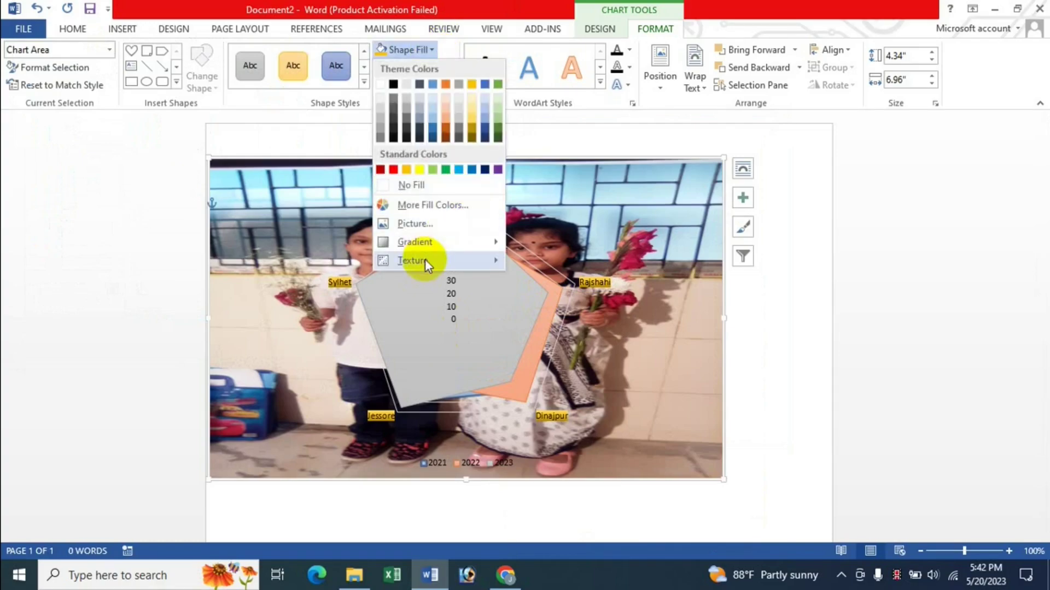
{"action": "left_click", "coordinate": [585, 299]}
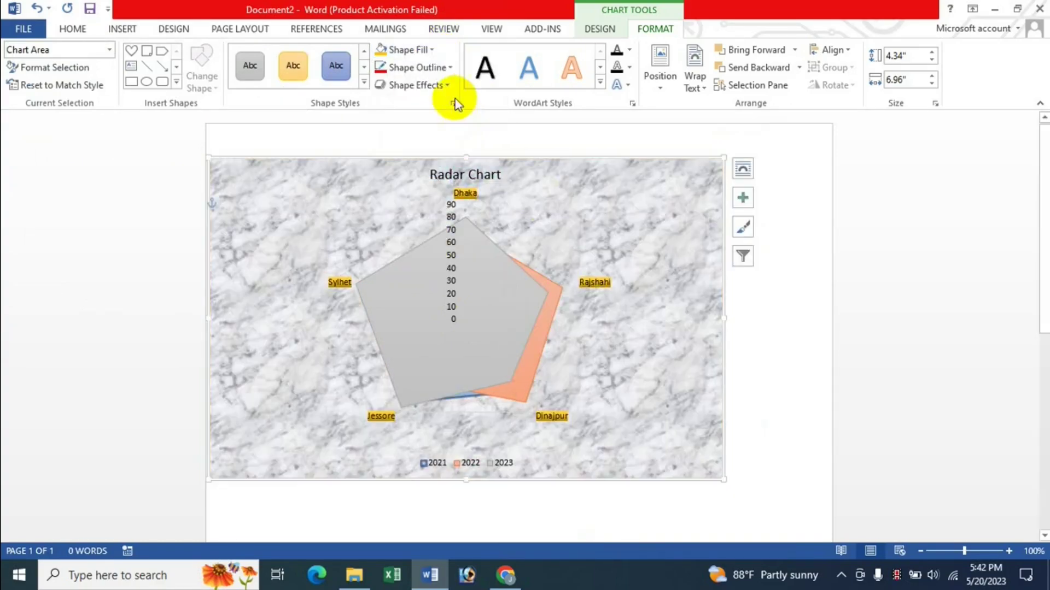
Give the chart area border a 6 pt yellow dashed outline
{"action": "left_click", "coordinate": [449, 69]}
{"action": "mouse_move", "coordinate": [413, 241]}
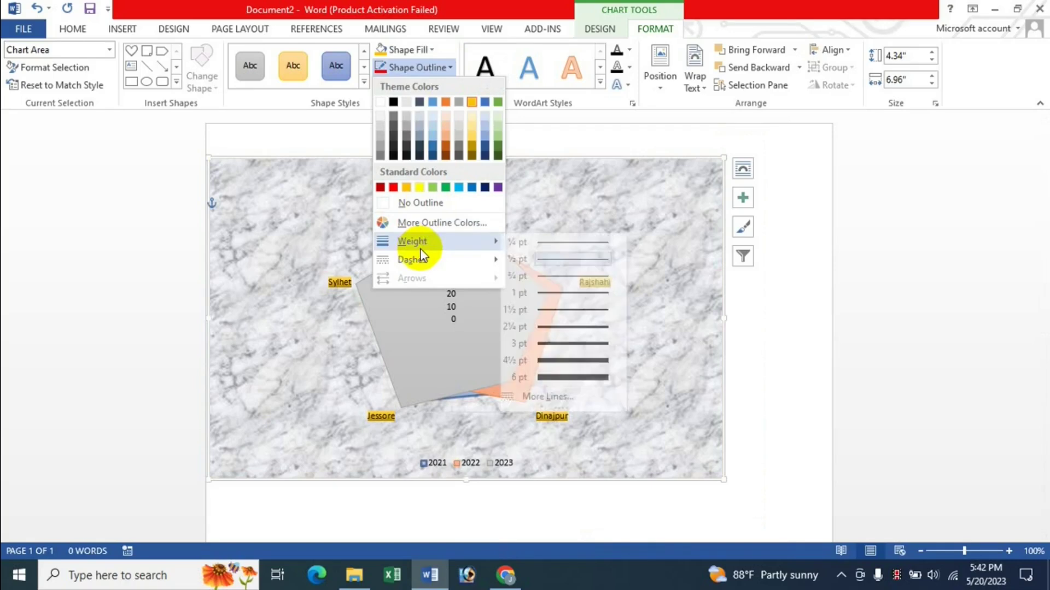
{"action": "left_click", "coordinate": [602, 377]}
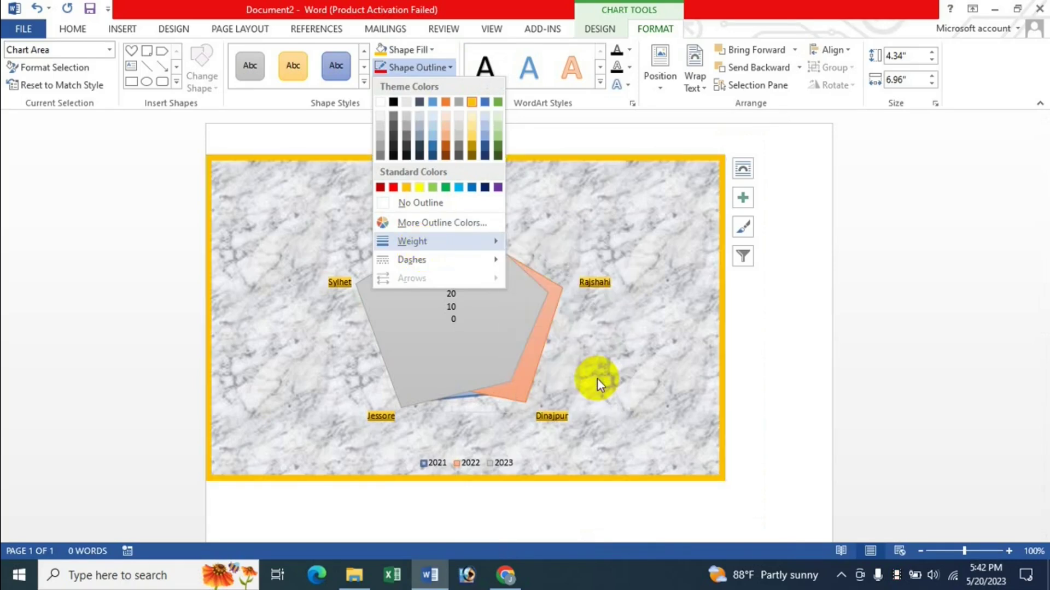
{"action": "left_click", "coordinate": [450, 67]}
{"action": "mouse_move", "coordinate": [411, 259]}
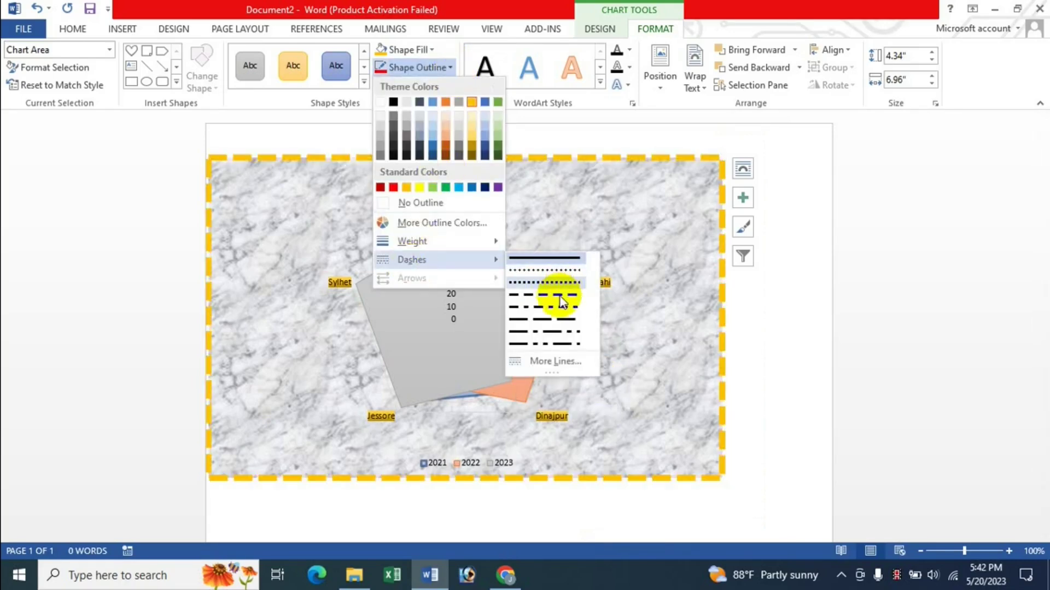
{"action": "left_click", "coordinate": [560, 298]}
{"action": "left_click", "coordinate": [446, 67]}
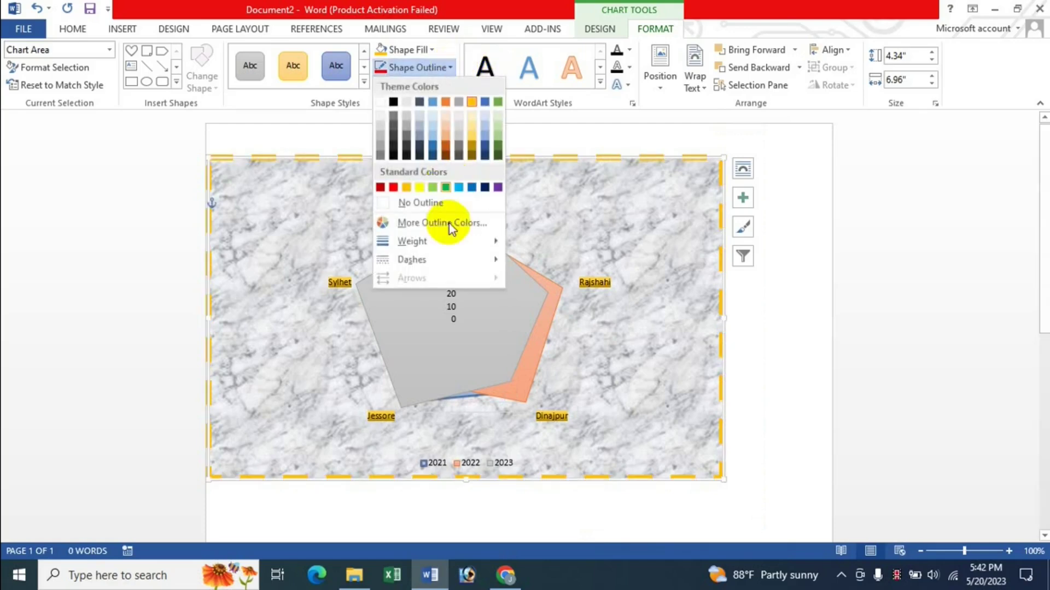
{"action": "left_click", "coordinate": [419, 189]}
{"action": "left_click", "coordinate": [449, 85]}
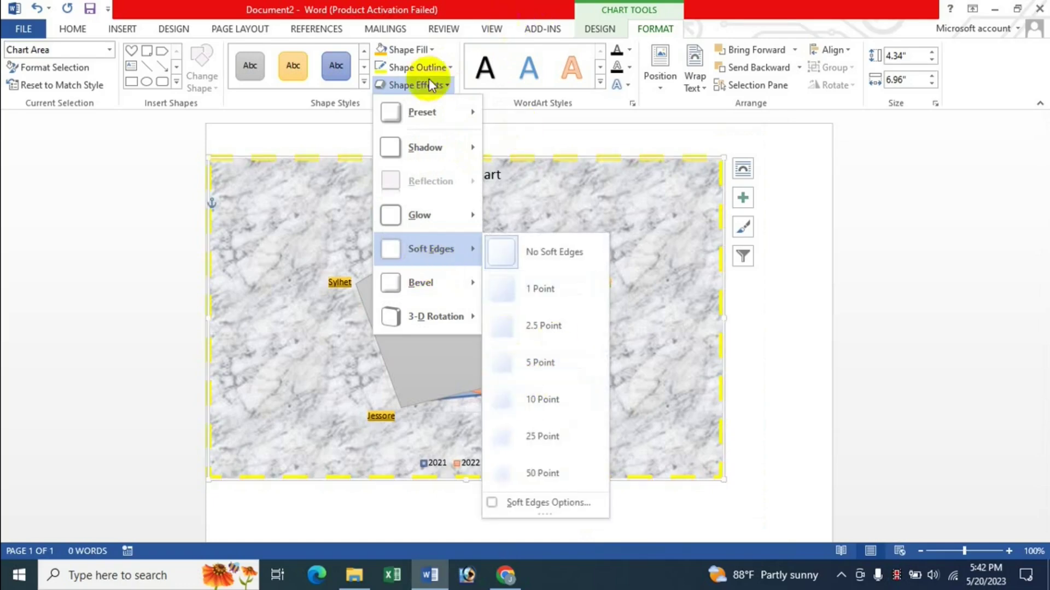
{"action": "left_click", "coordinate": [553, 7]}
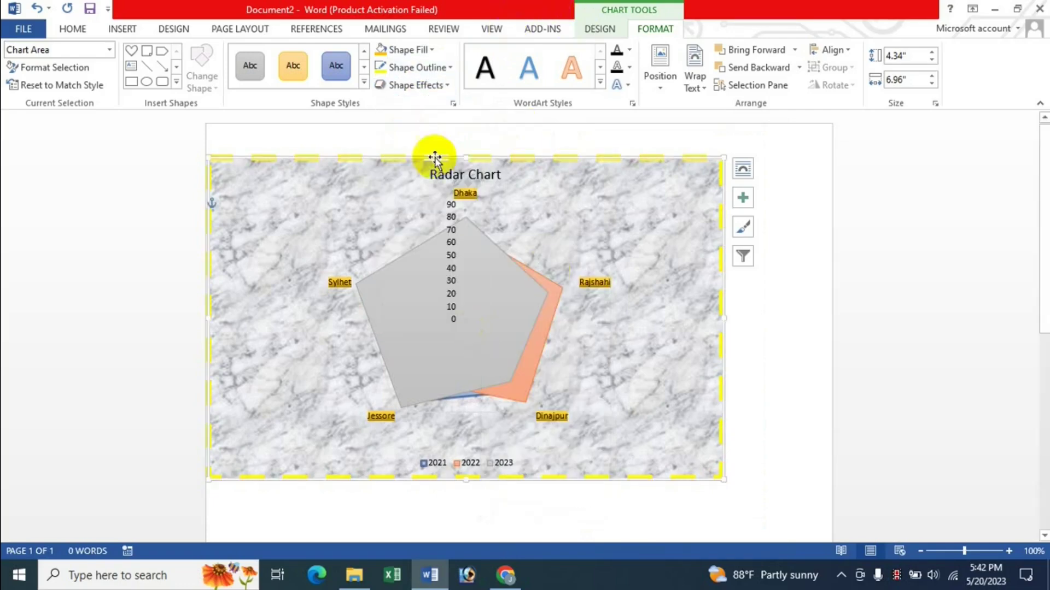
Apply the orange outlined WordArt style to the chart's title, labels and legend text
{"action": "left_click", "coordinate": [600, 84]}
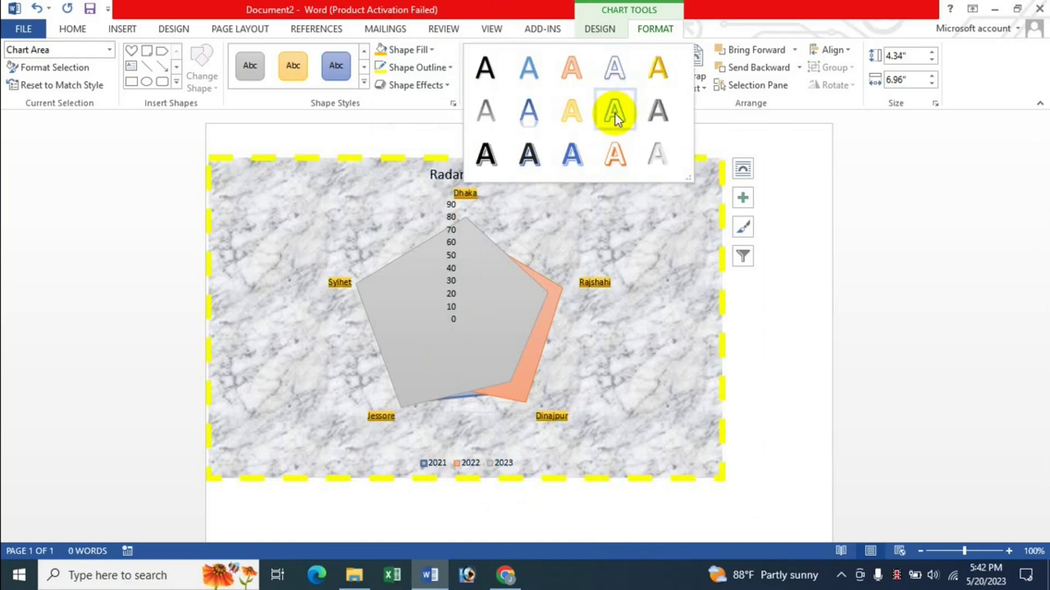
{"action": "left_click", "coordinate": [614, 155]}
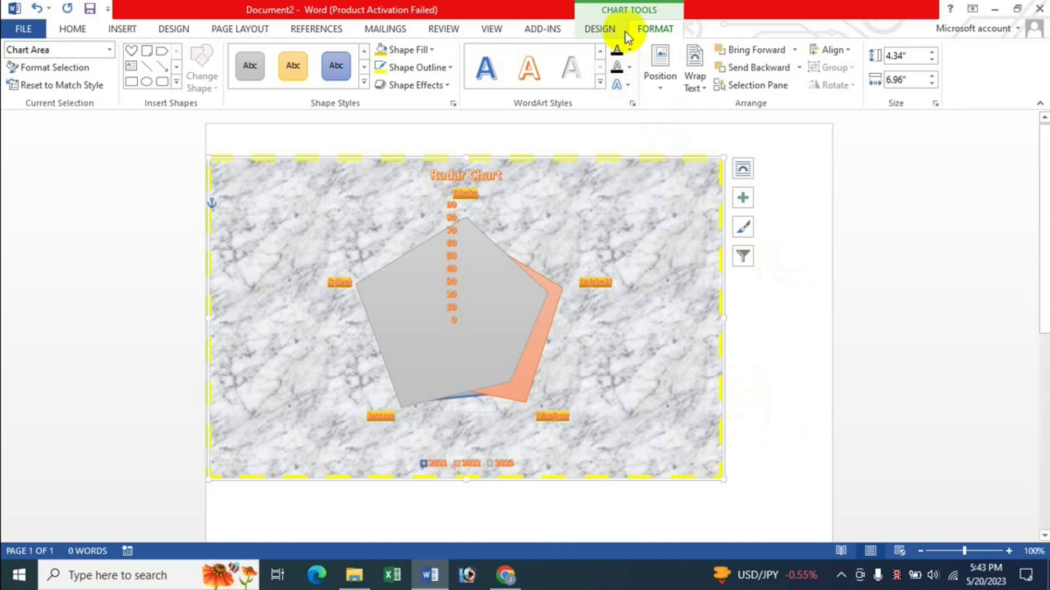
{"action": "left_click", "coordinate": [598, 28]}
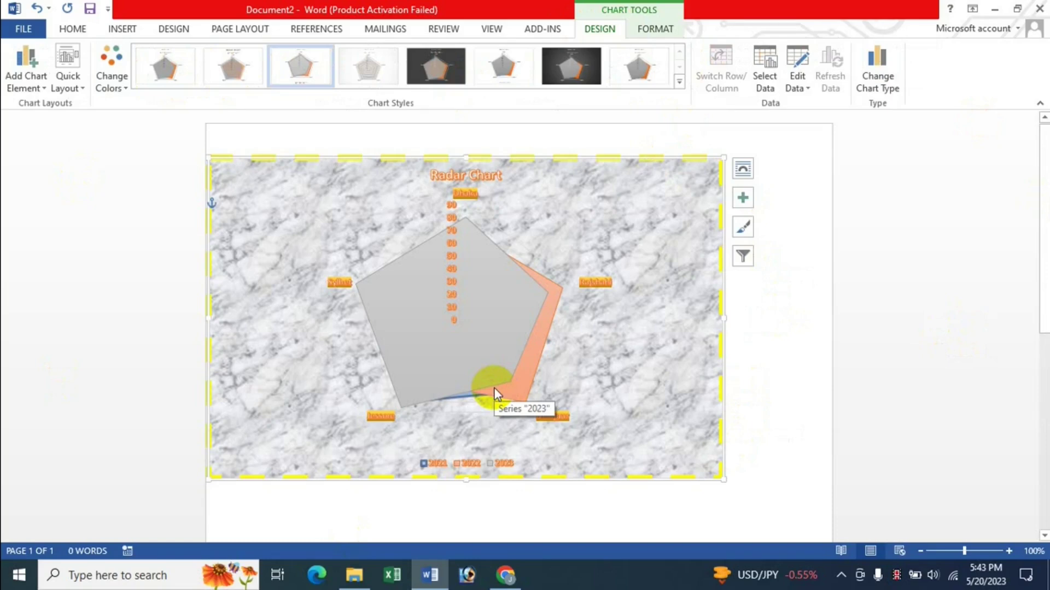
{"action": "left_click", "coordinate": [658, 30]}
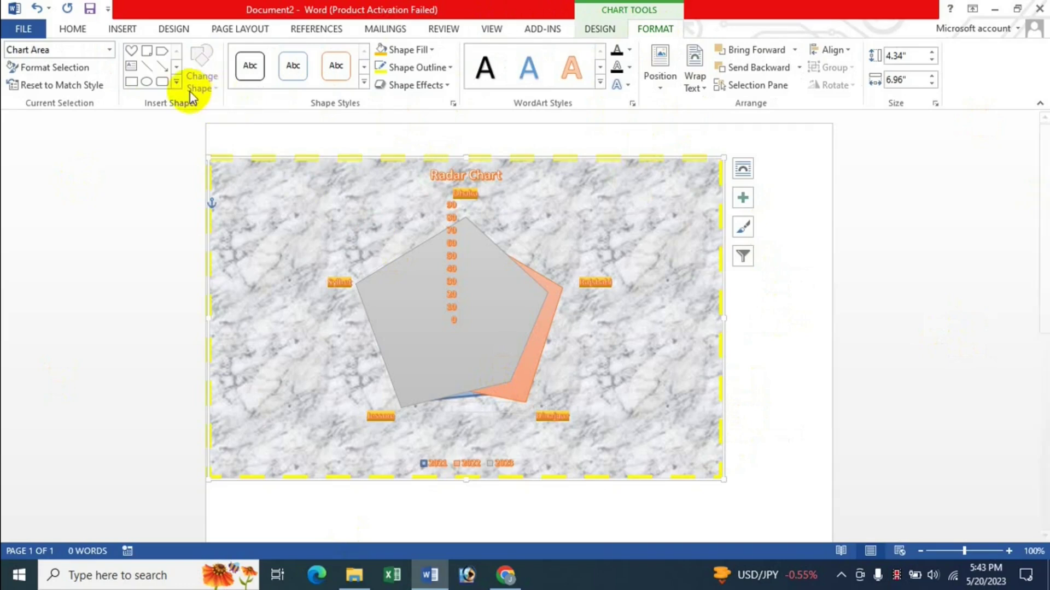
{"action": "left_click", "coordinate": [176, 83]}
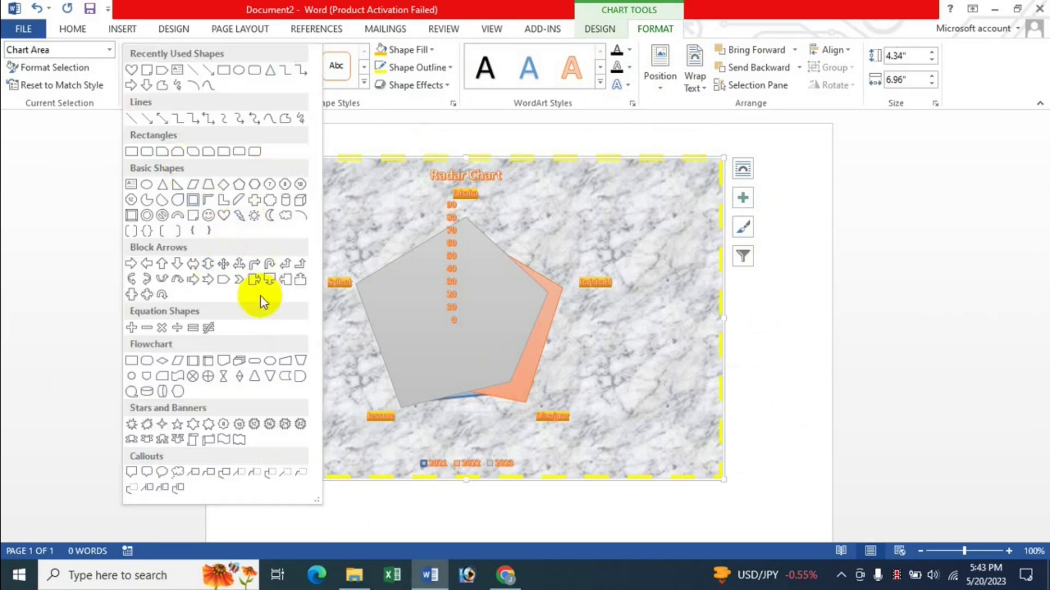
{"action": "left_click", "coordinate": [259, 278]}
{"action": "left_click_drag", "start_coordinate": [260, 176], "coordinate": [334, 246]}
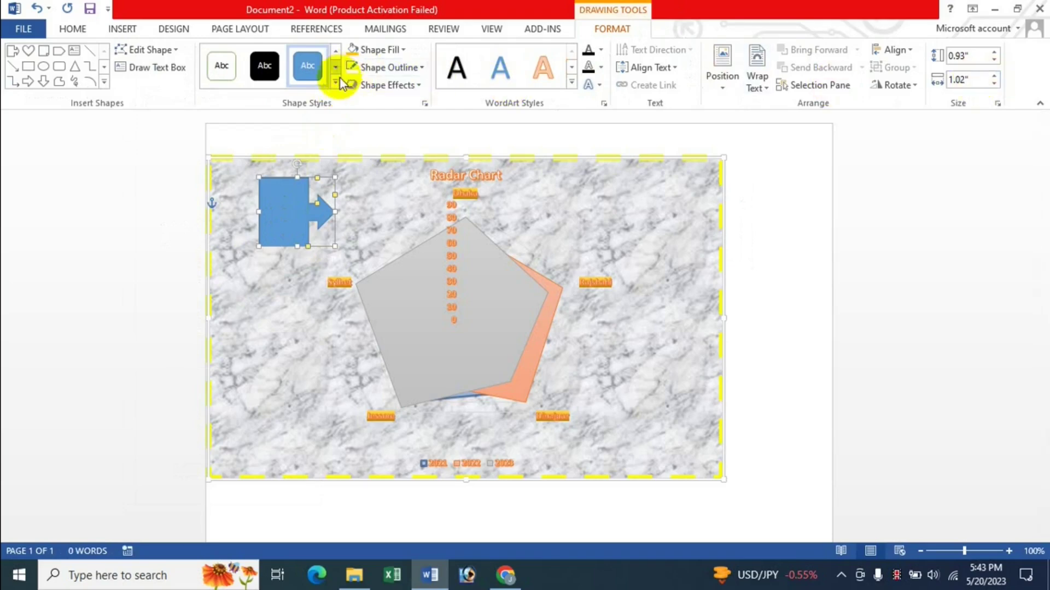
{"action": "left_click", "coordinate": [335, 82]}
{"action": "left_click", "coordinate": [347, 159]}
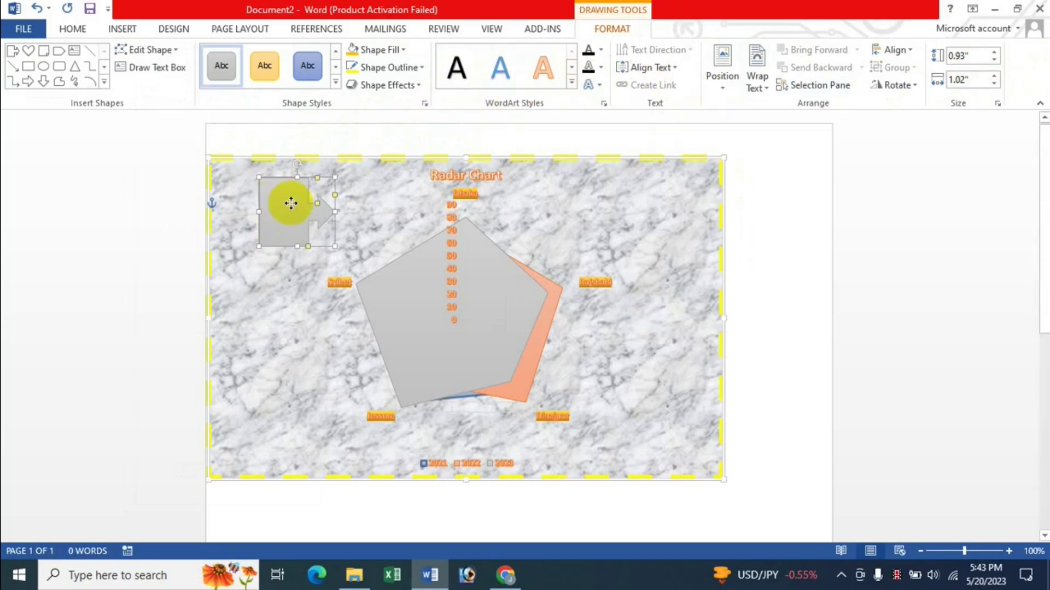
{"action": "key", "text": "Delete"}
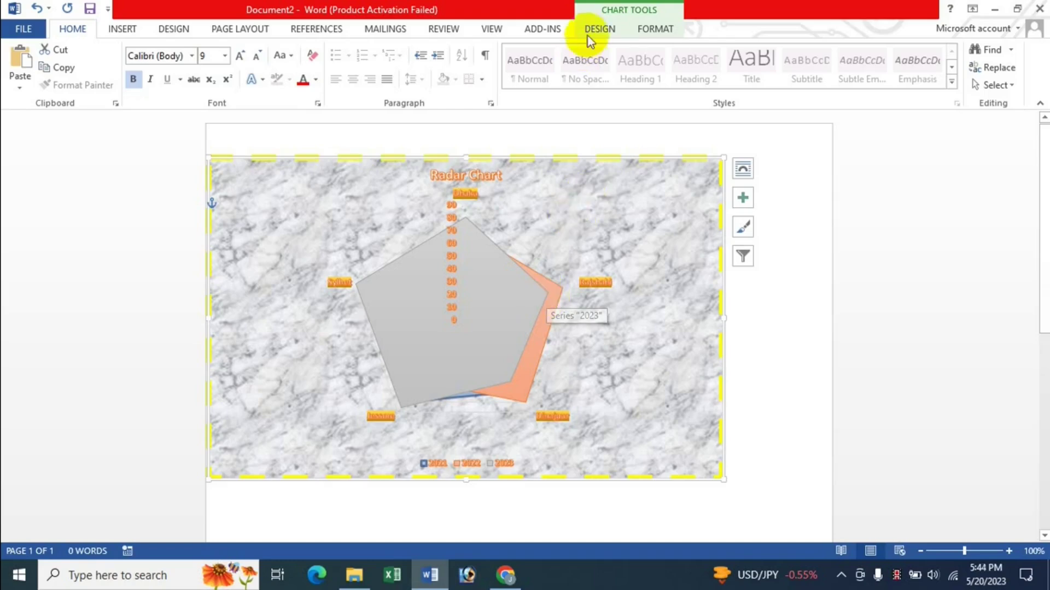
Leave the chart on the Chart Tools Design tab and switch to Chrome's YouTube Videos page
{"action": "left_click", "coordinate": [599, 29]}
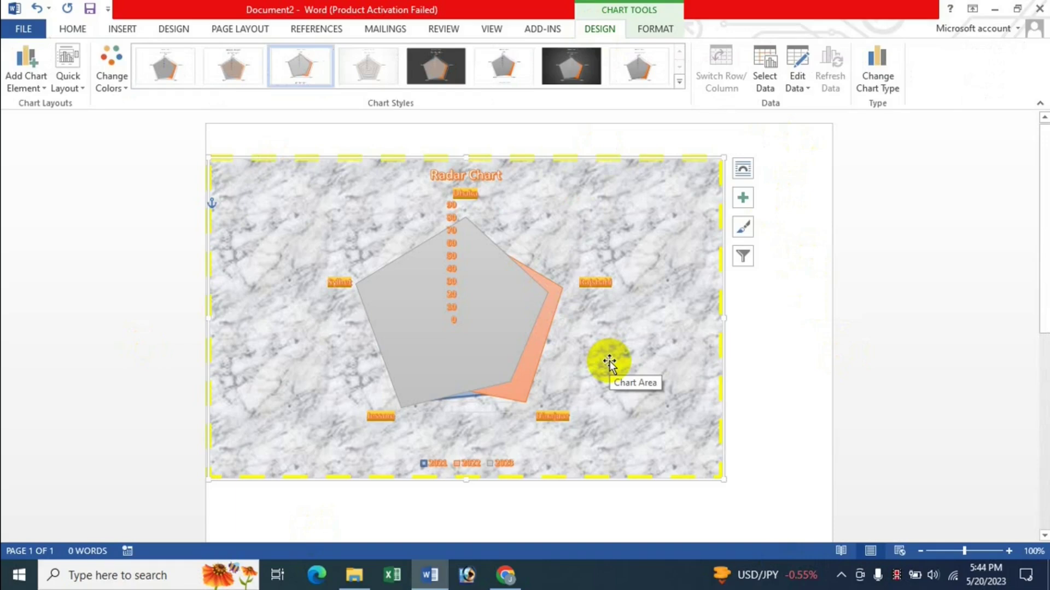
{"action": "left_click", "coordinate": [506, 575]}
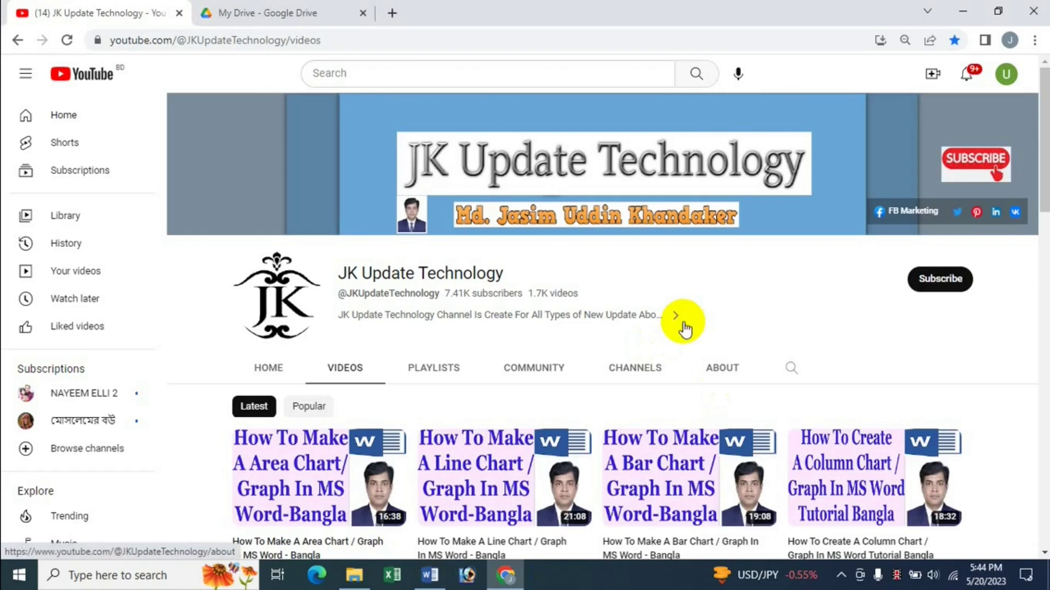